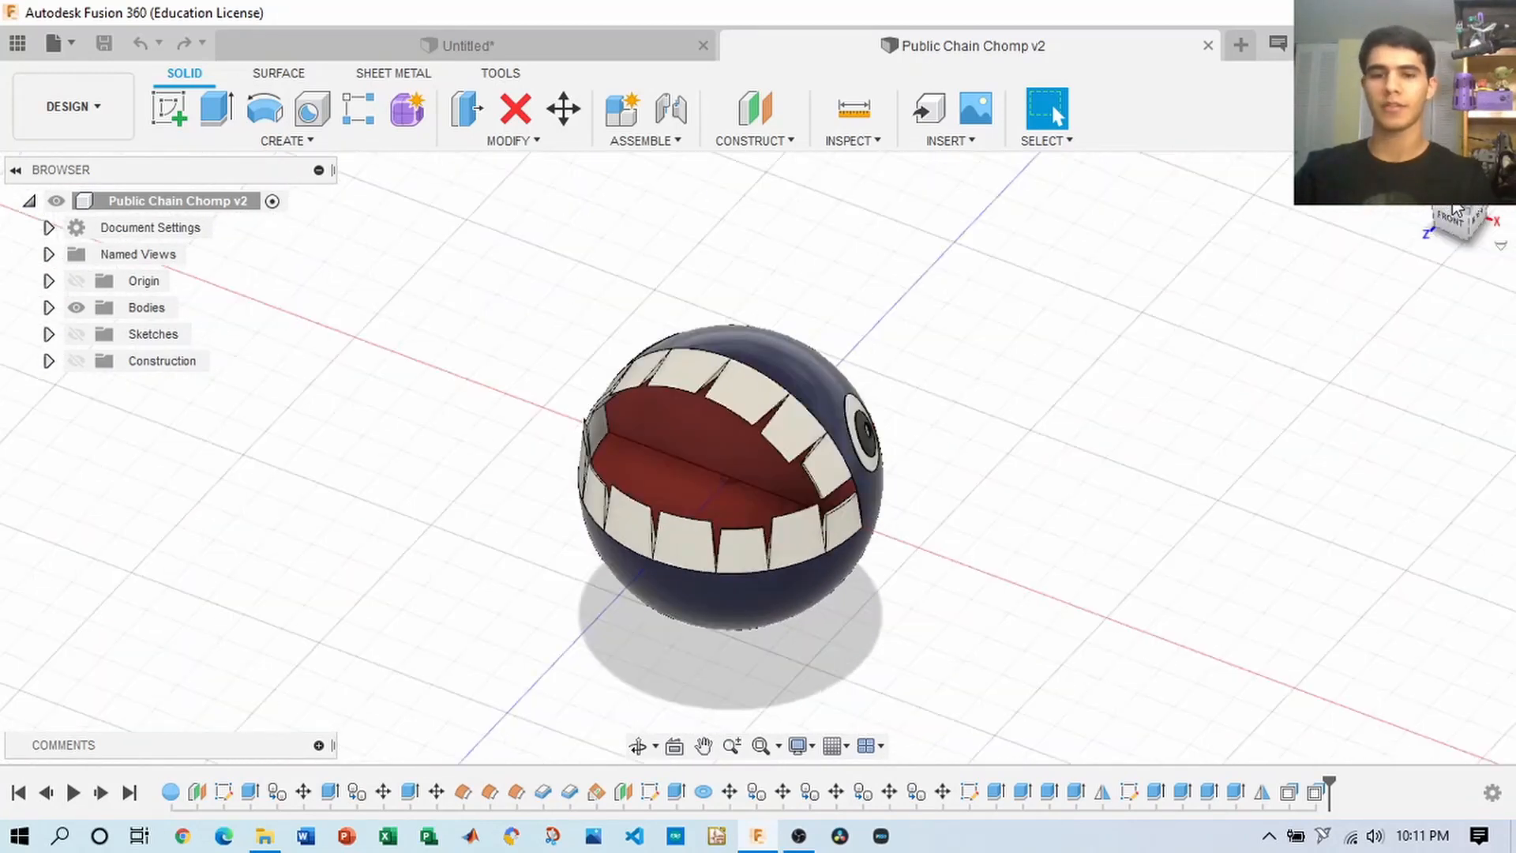
- Switch to the untitled design and toggle the visibility of its origin planes and axes off and back on
click(538, 39)
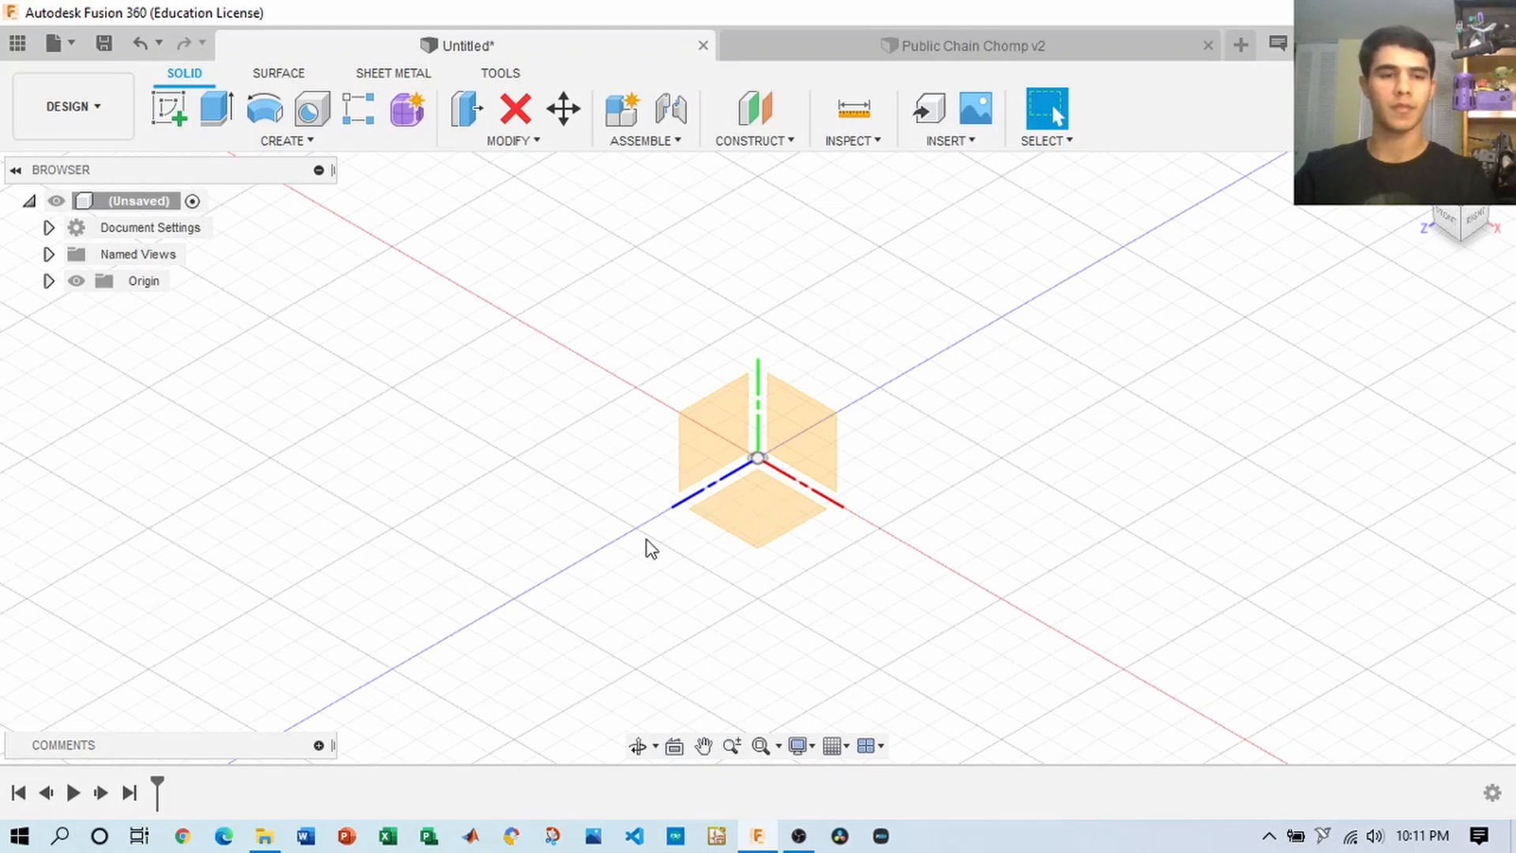
click(48, 281)
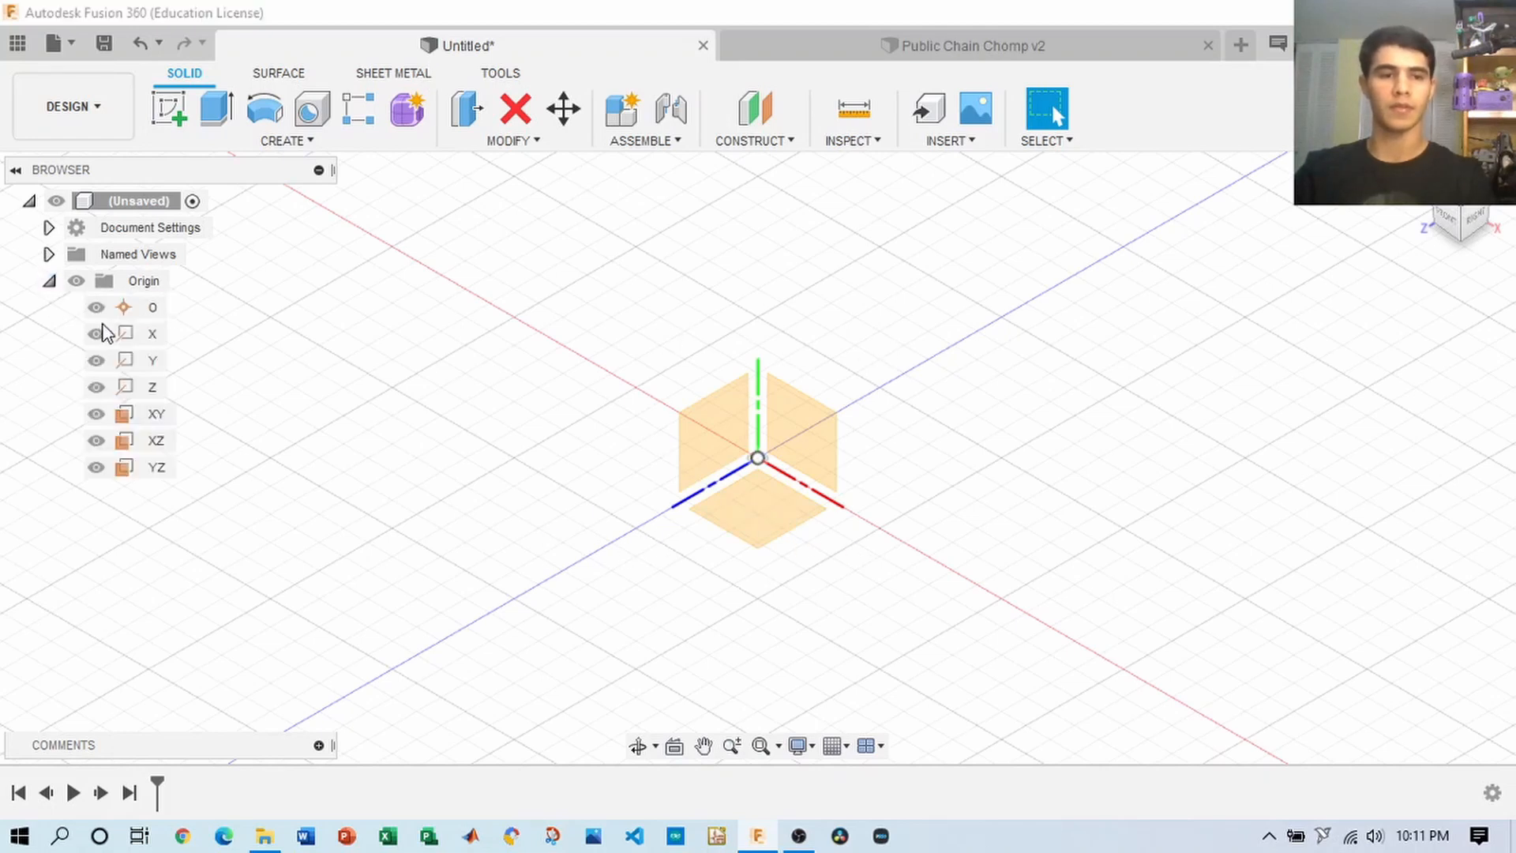
click(75, 286)
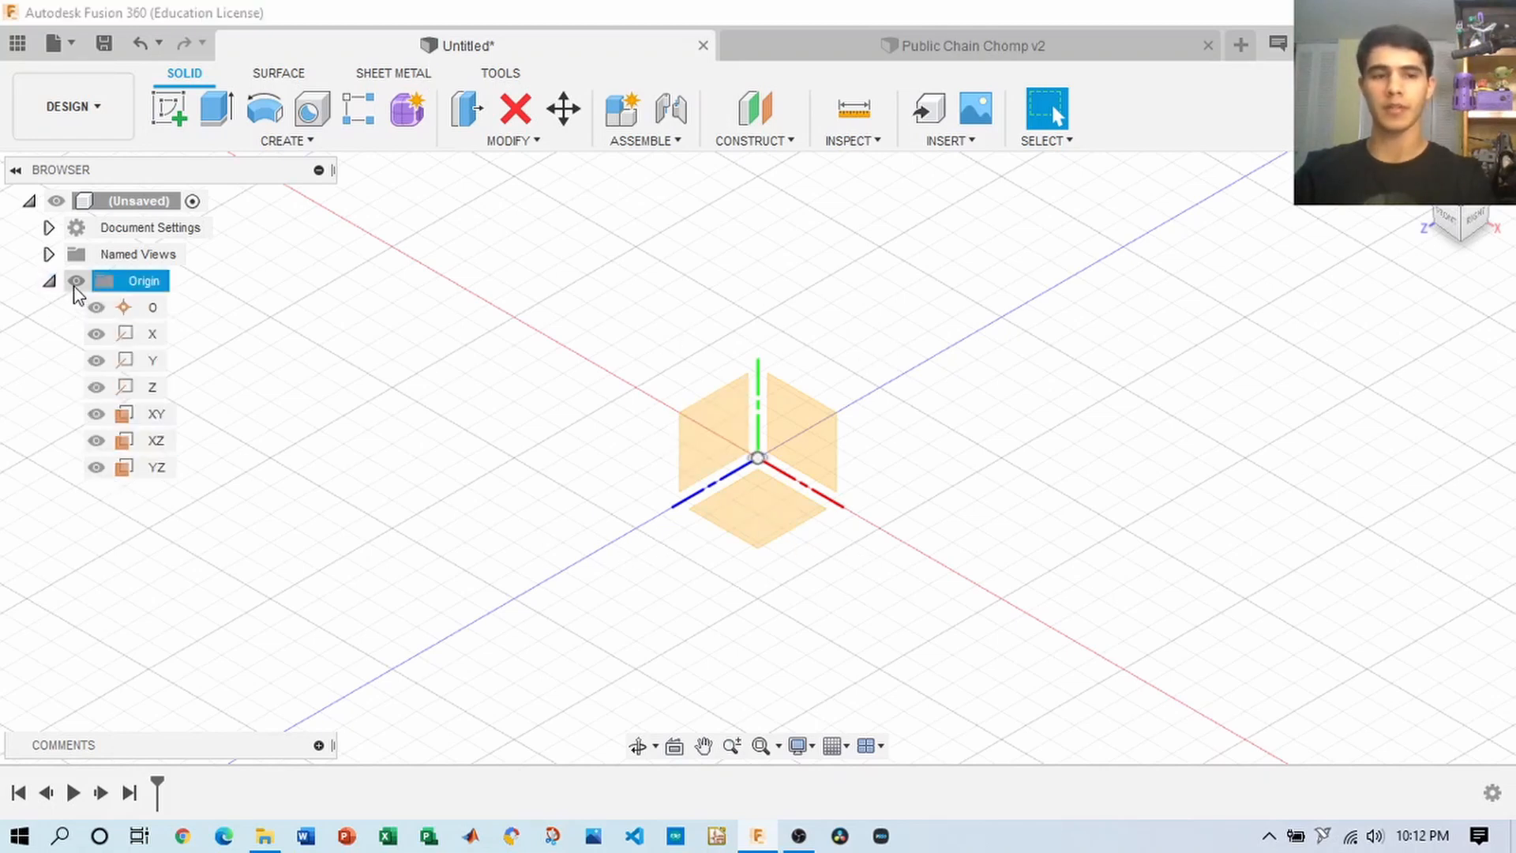
click(76, 281)
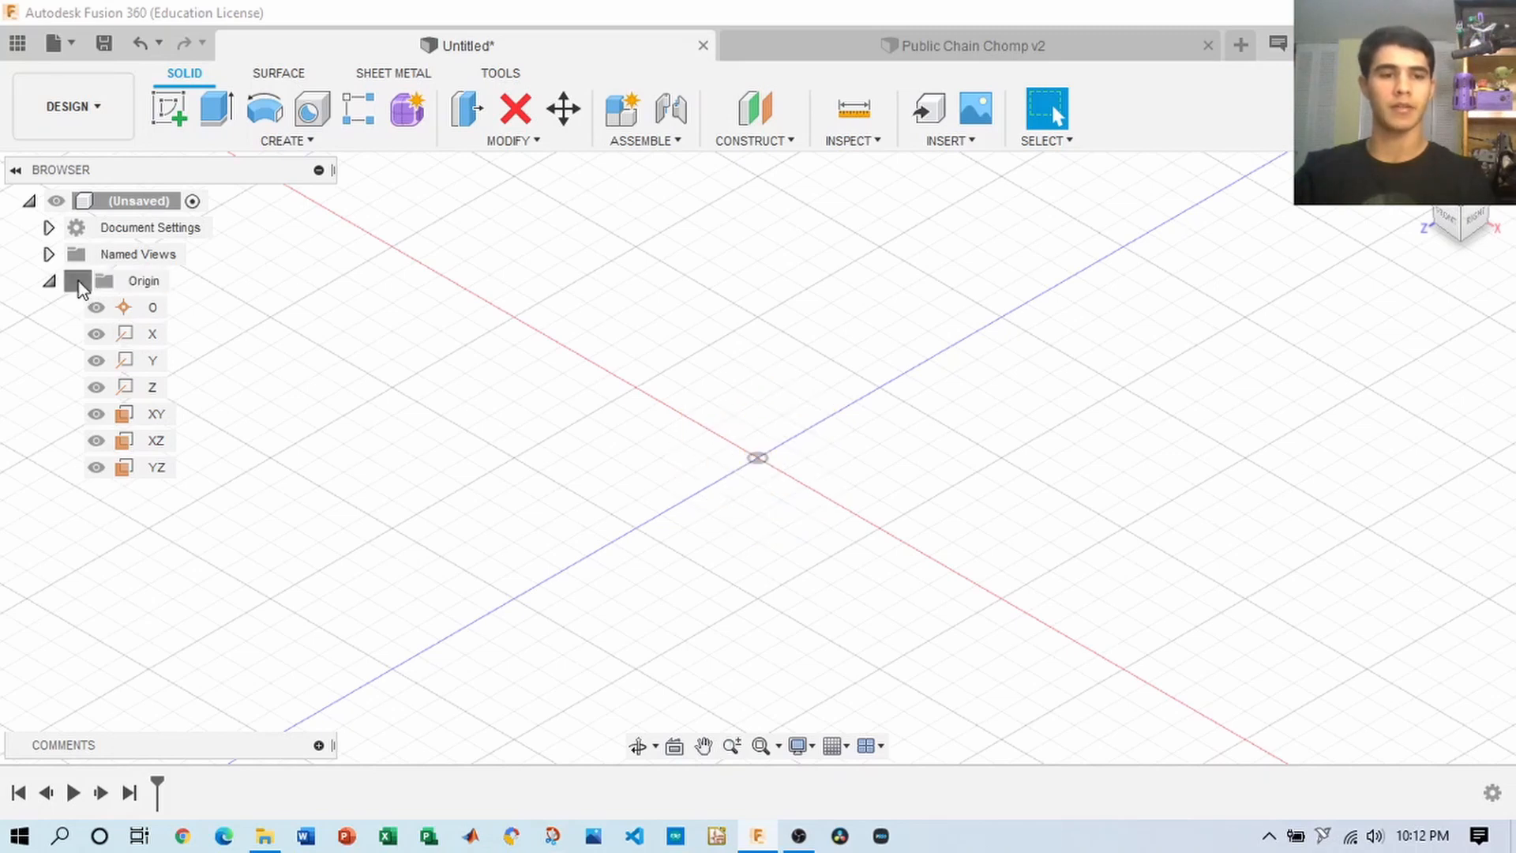
click(75, 282)
click(49, 281)
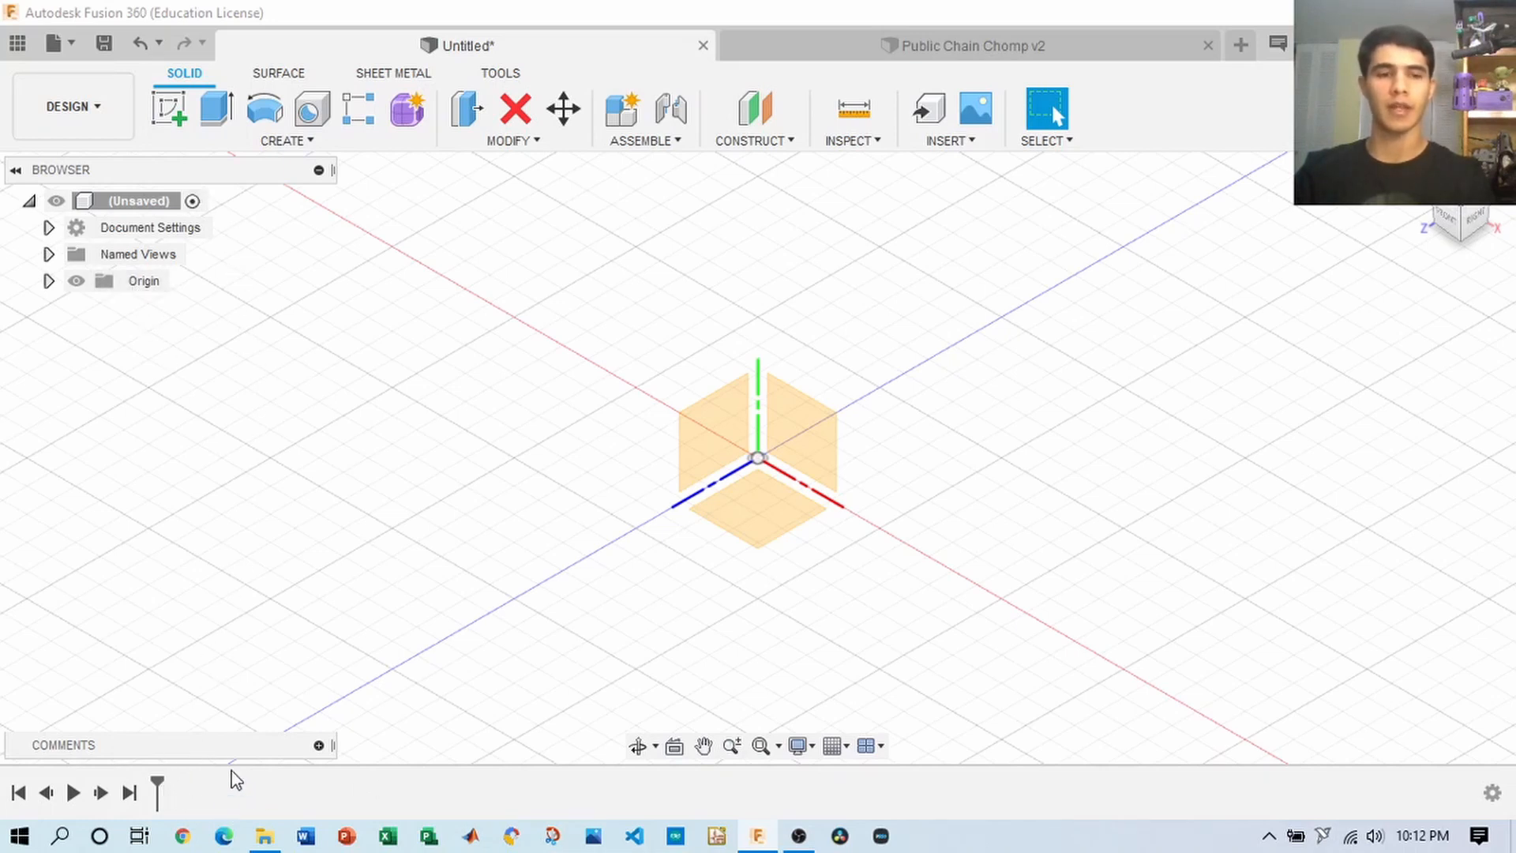
- Create a sphere centred on the origin as a new body with a diameter of 80 mm
click(290, 144)
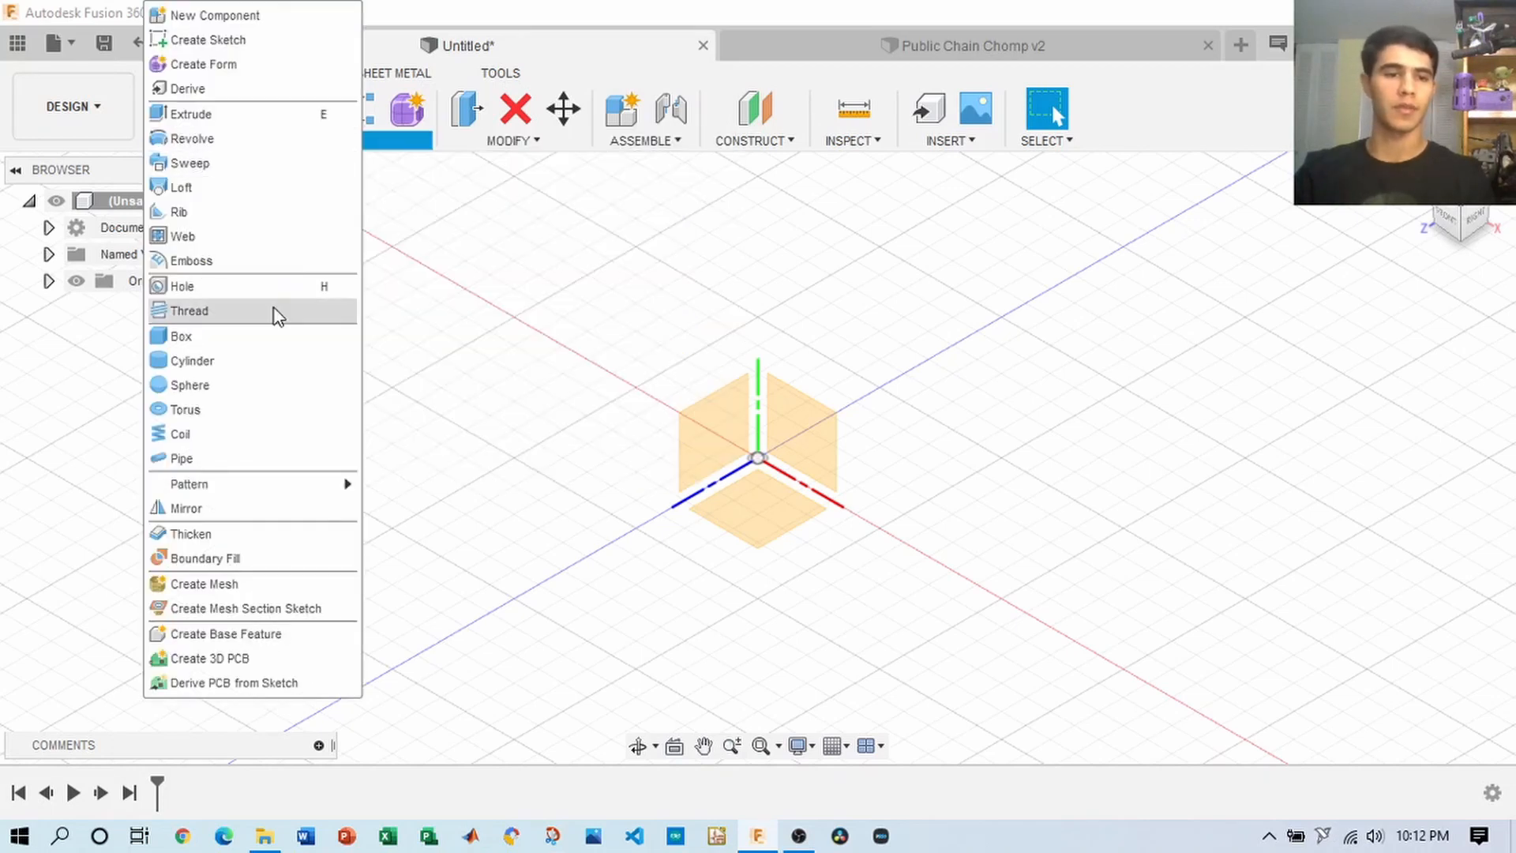
click(277, 390)
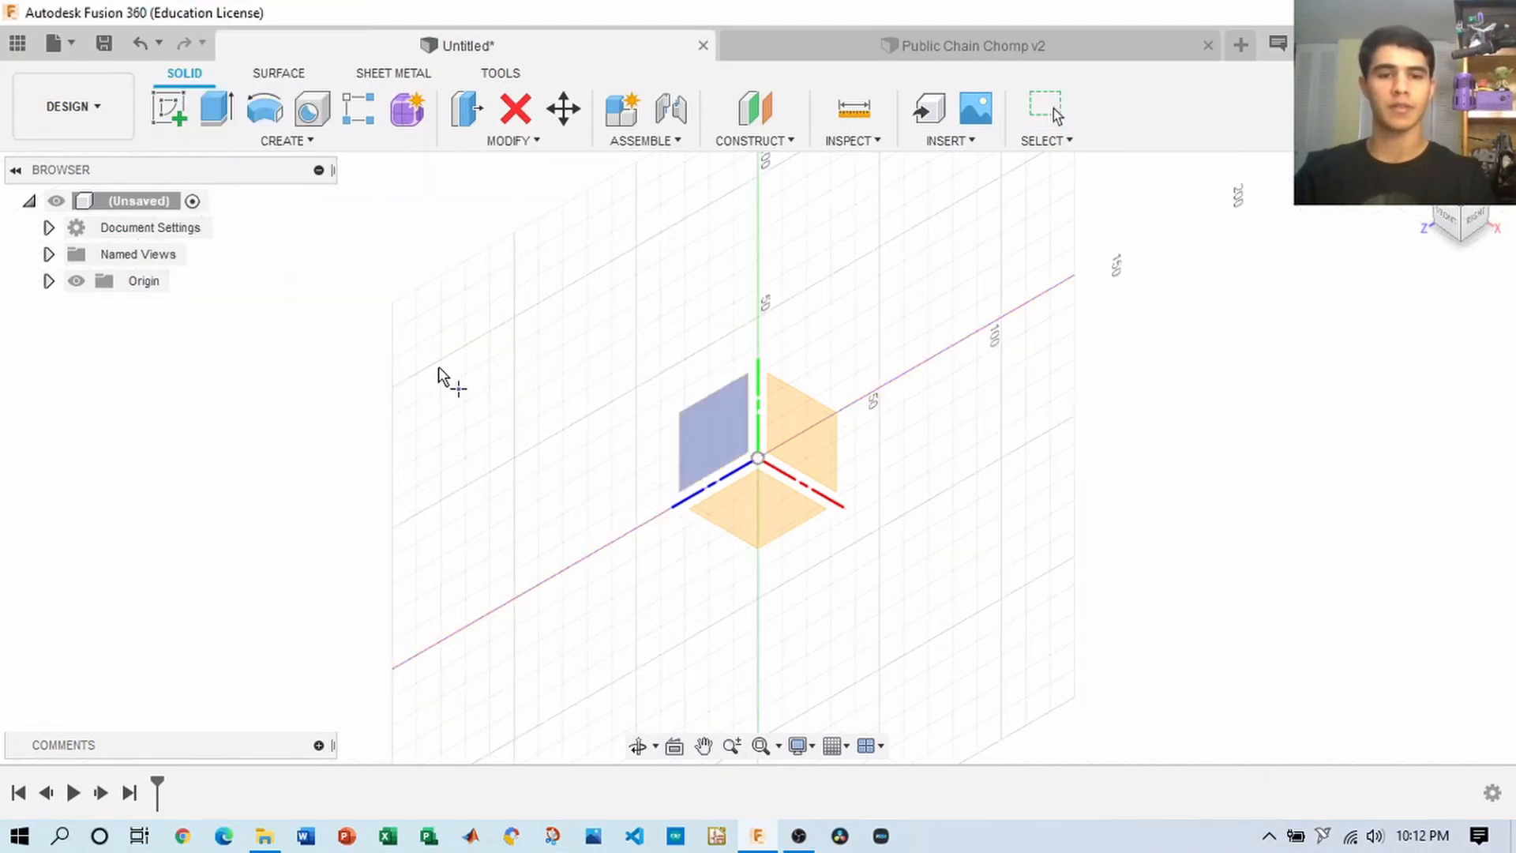
click(755, 457)
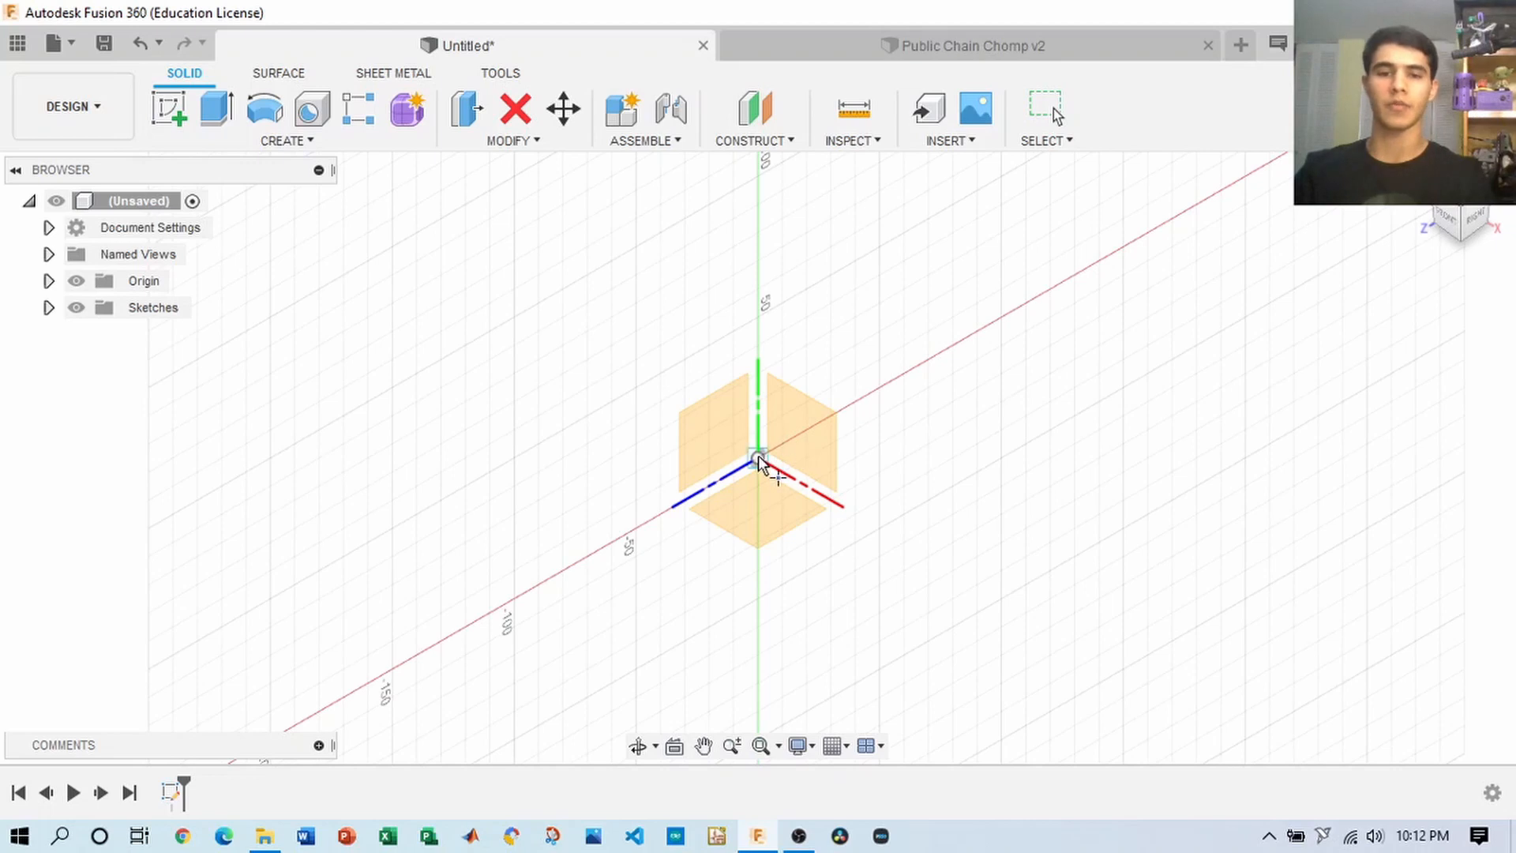
click(758, 459)
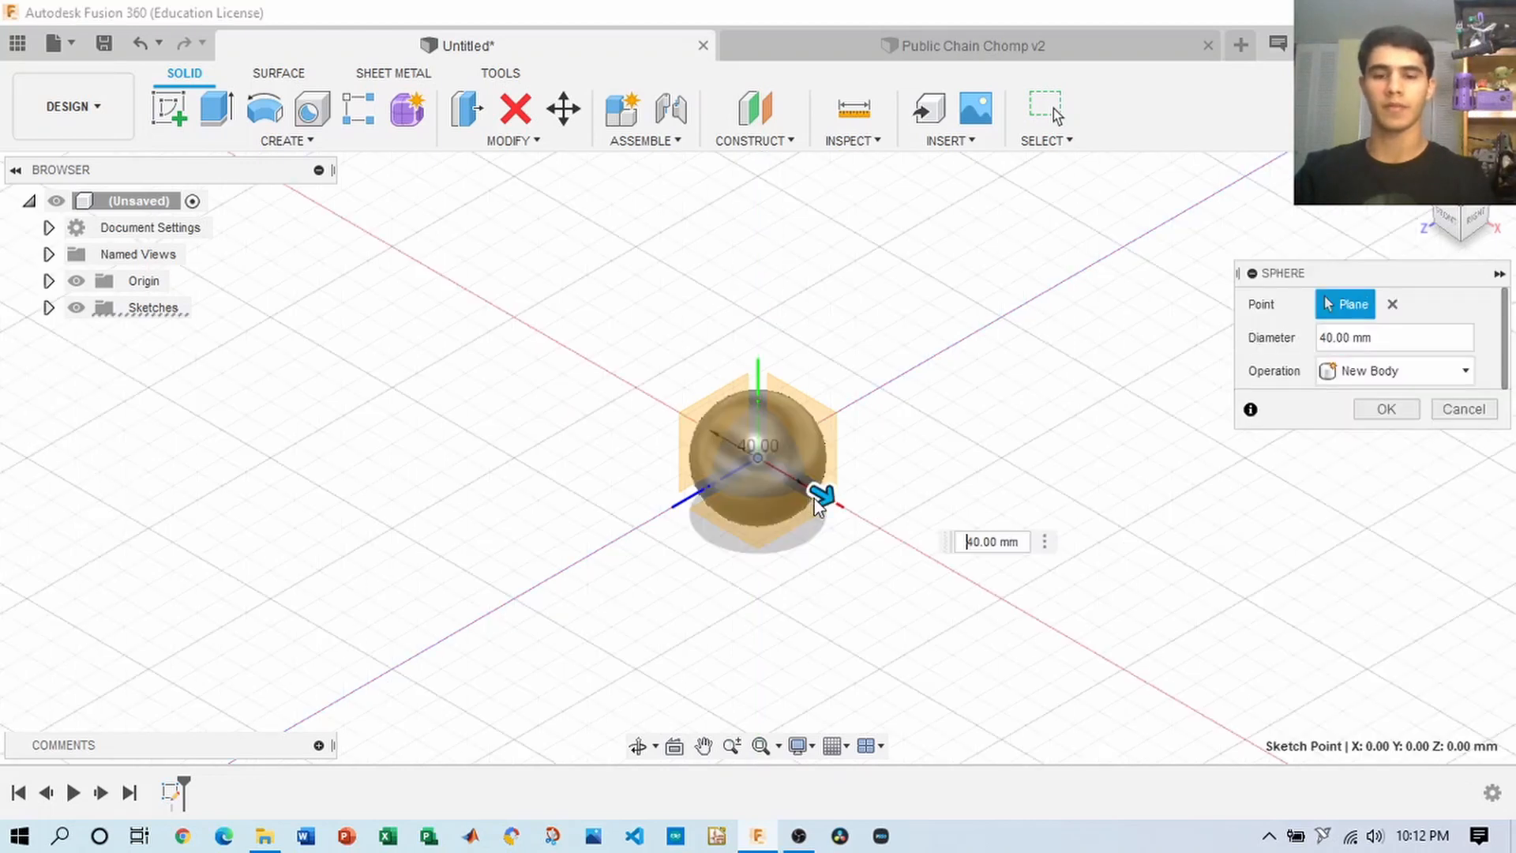
click(1384, 337)
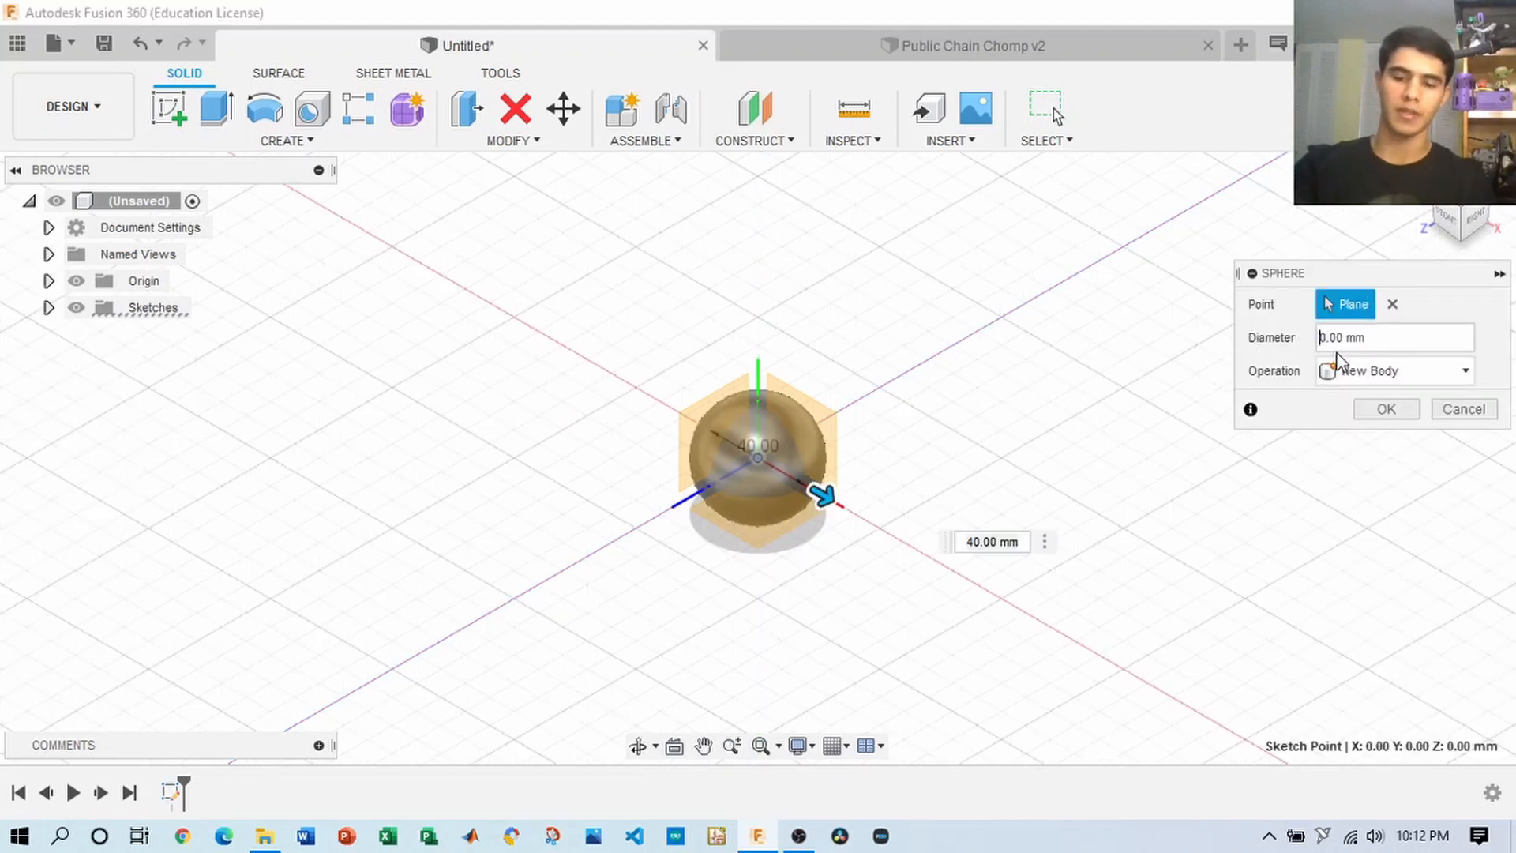
text(8)
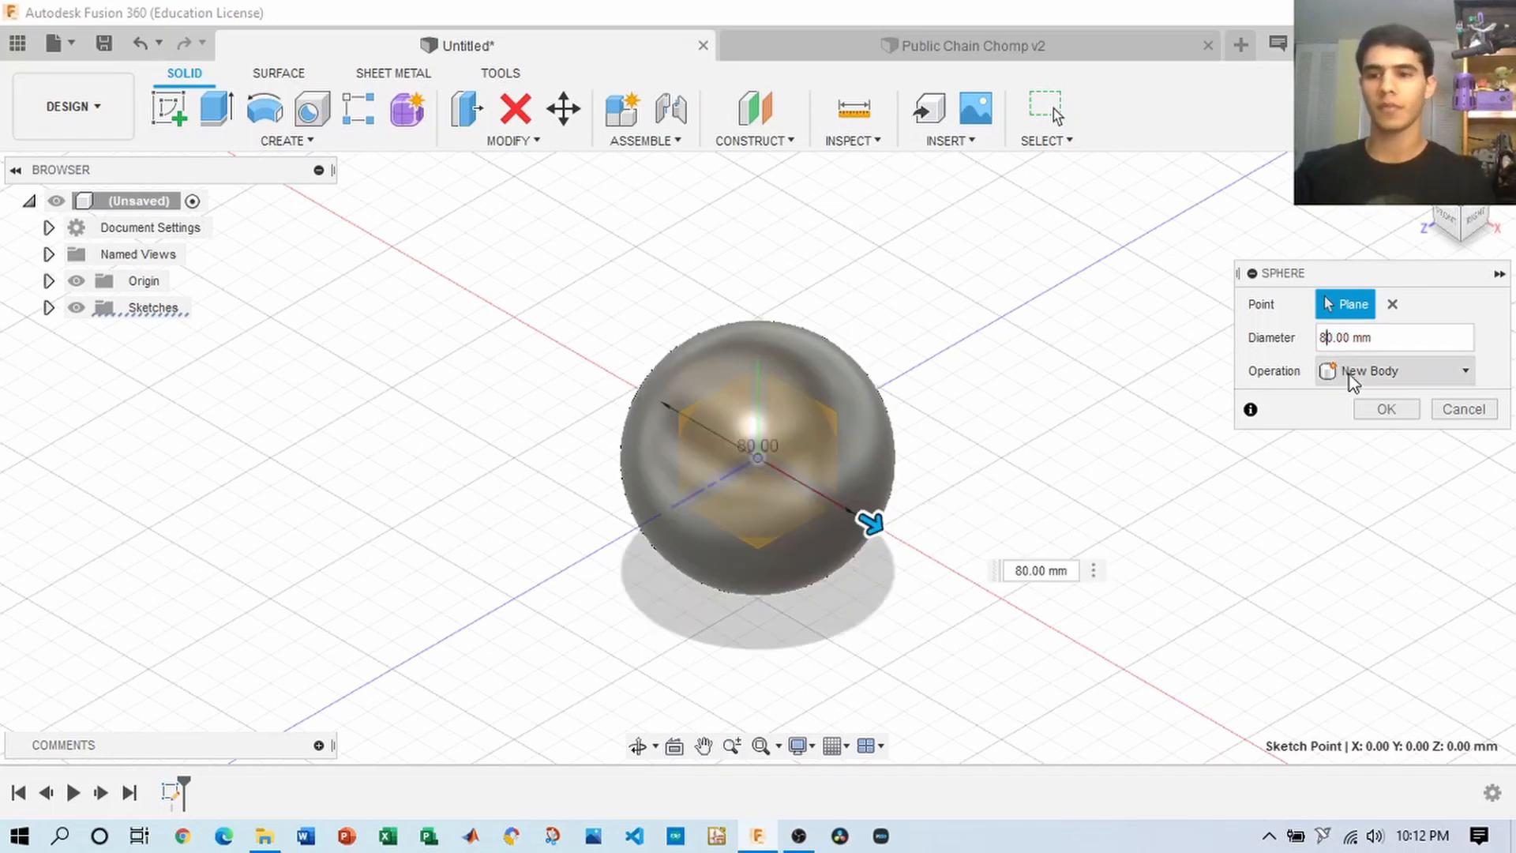
click(1443, 372)
click(1447, 370)
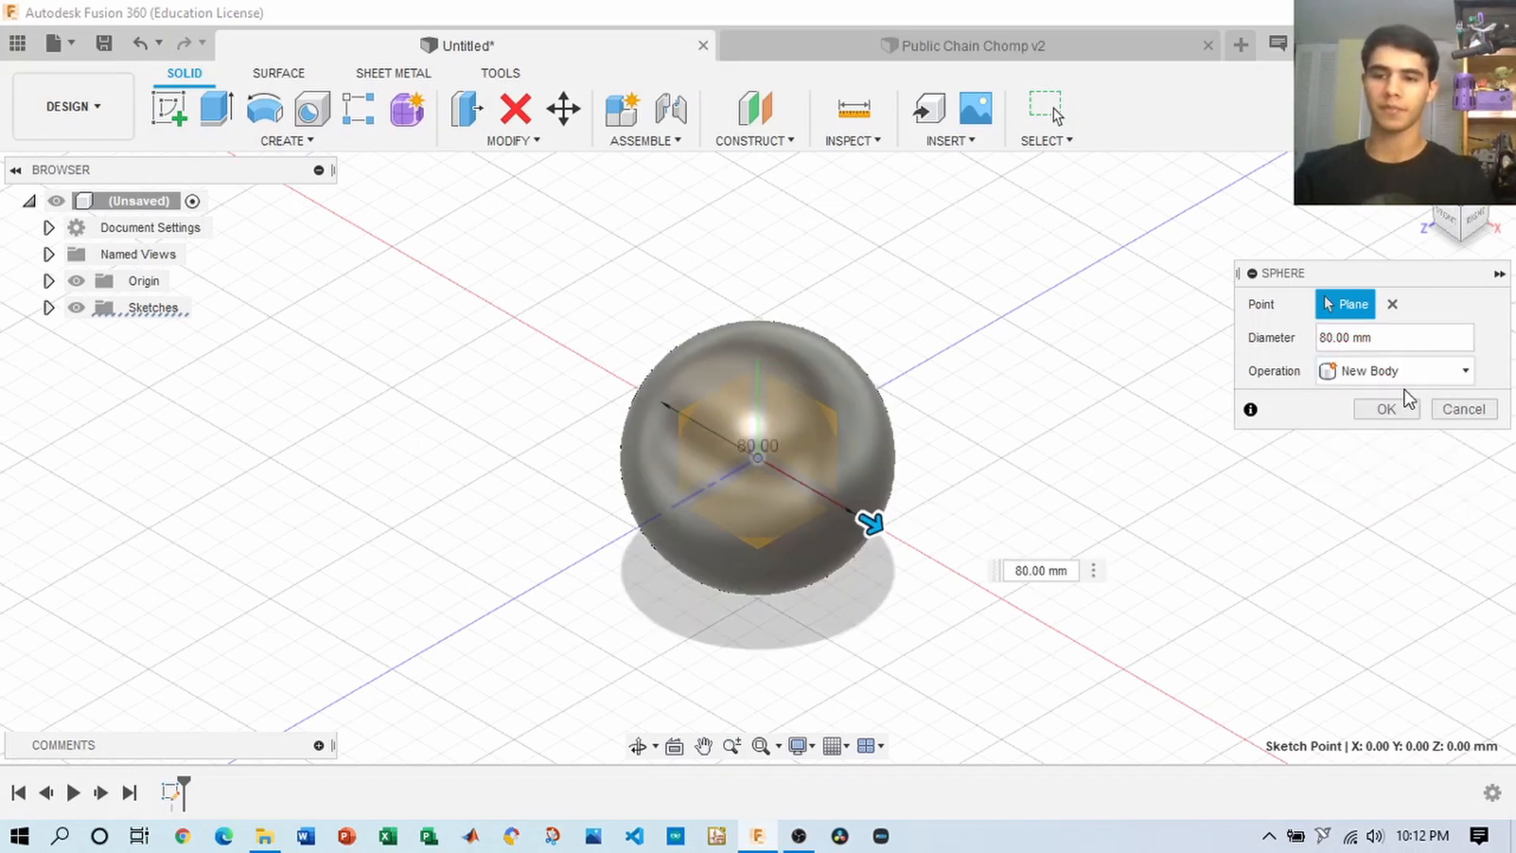
click(1386, 409)
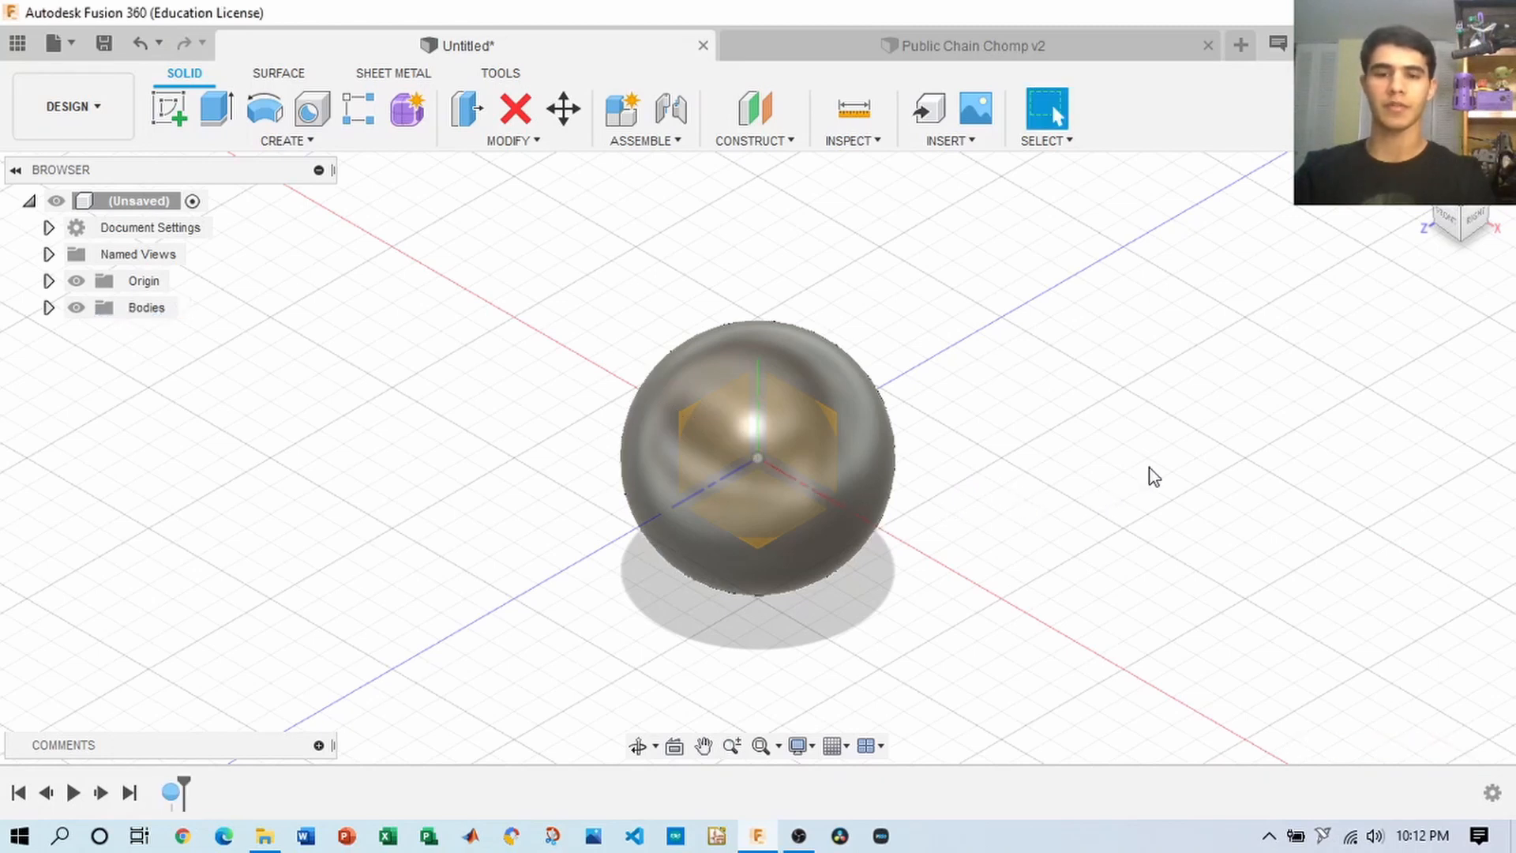
- Create a construction plane offset 40 mm from the XY plane, at the edge of the sphere
mouse_move(1472, 207)
mouse_down()
mouse_move(1437, 196)
mouse_move(1458, 203)
mouse_up()
click(1418, 169)
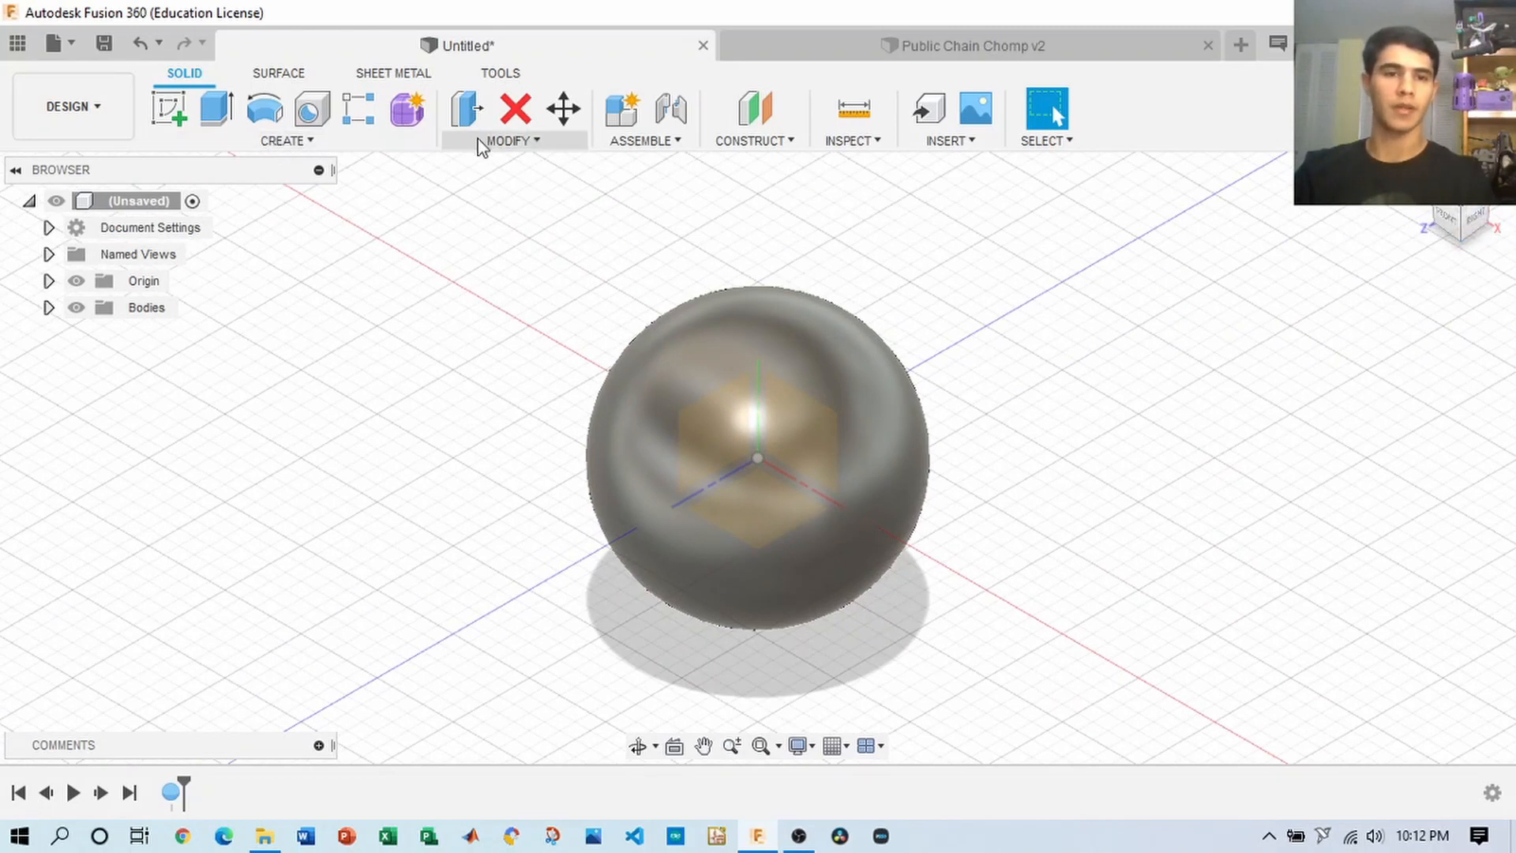
click(777, 144)
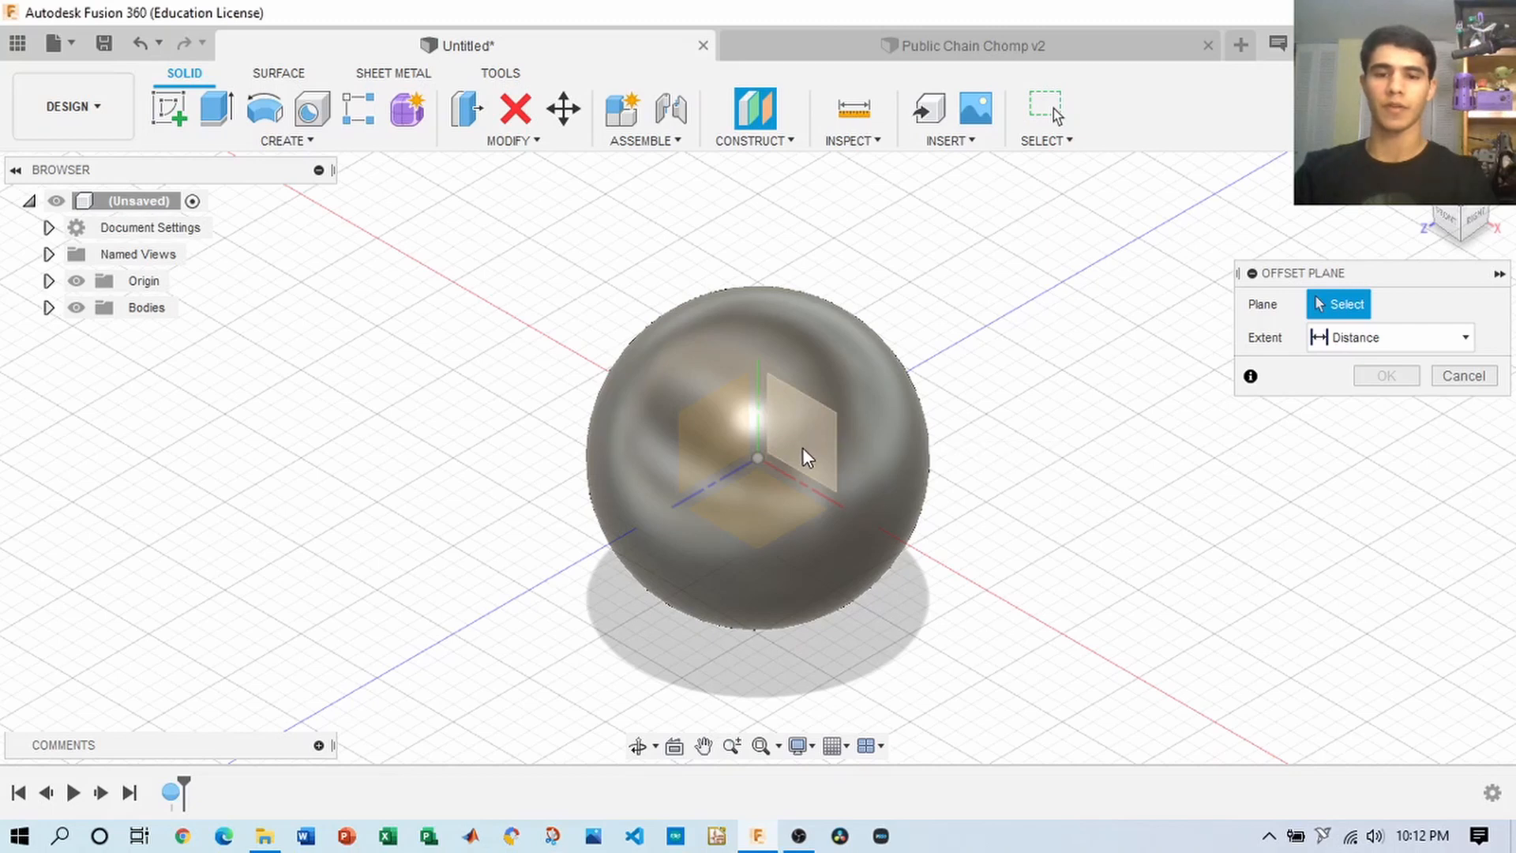
click(829, 453)
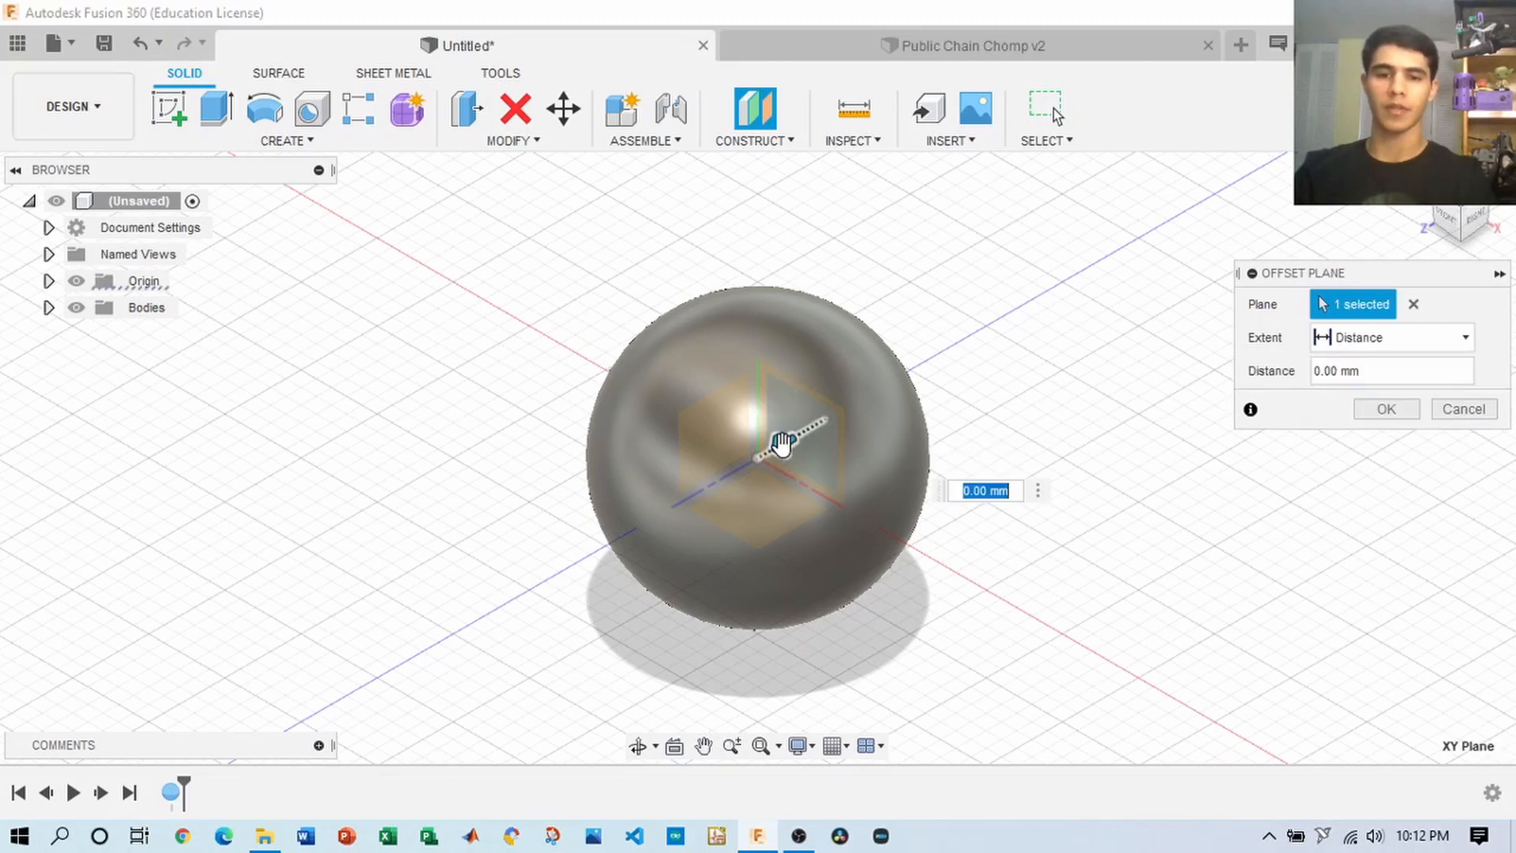
drag(782, 444, 597, 545)
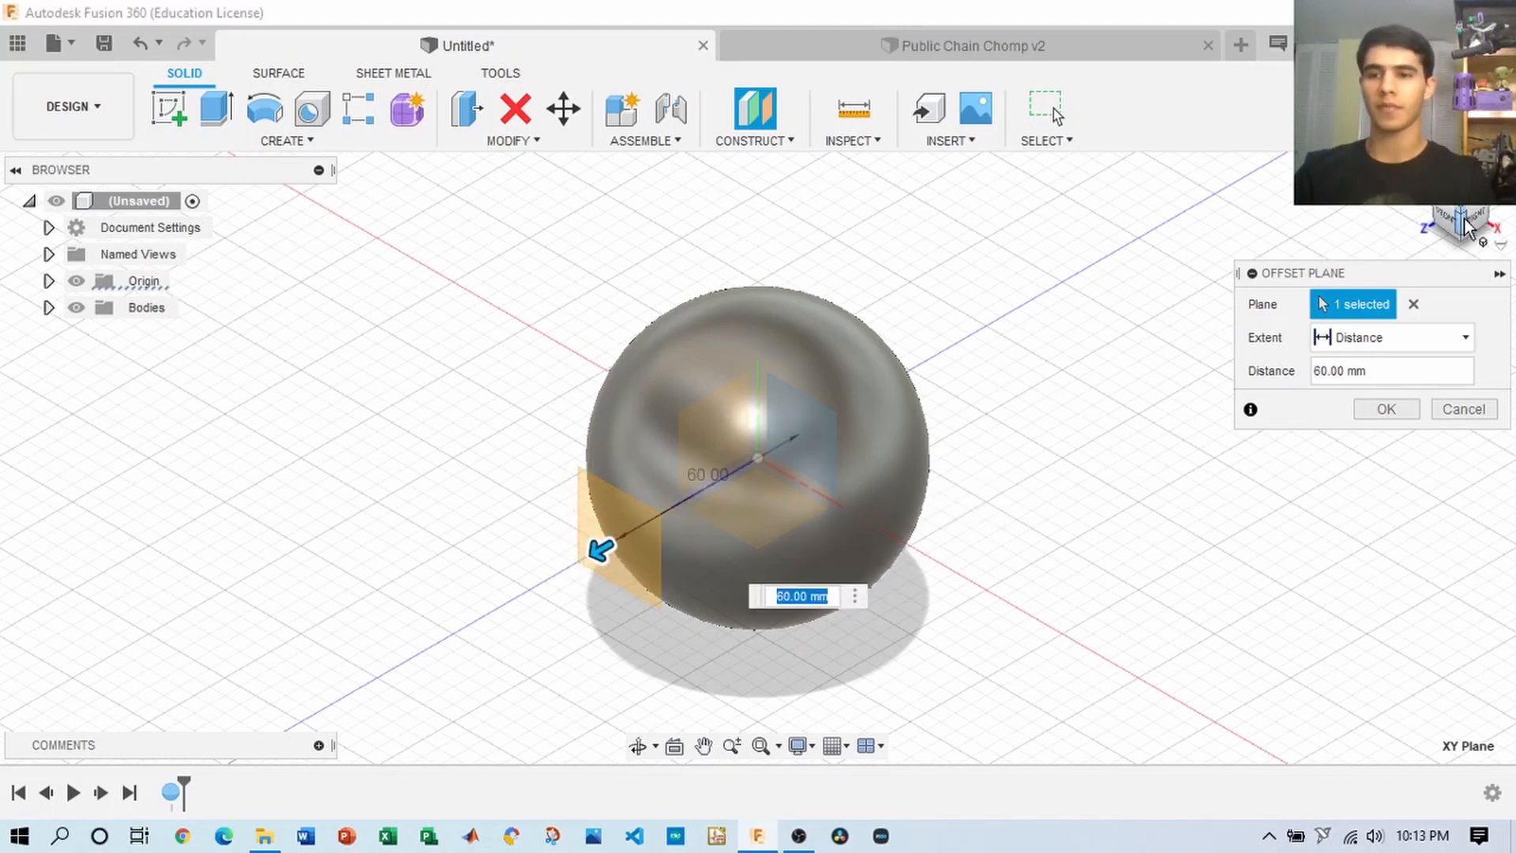
click(1405, 231)
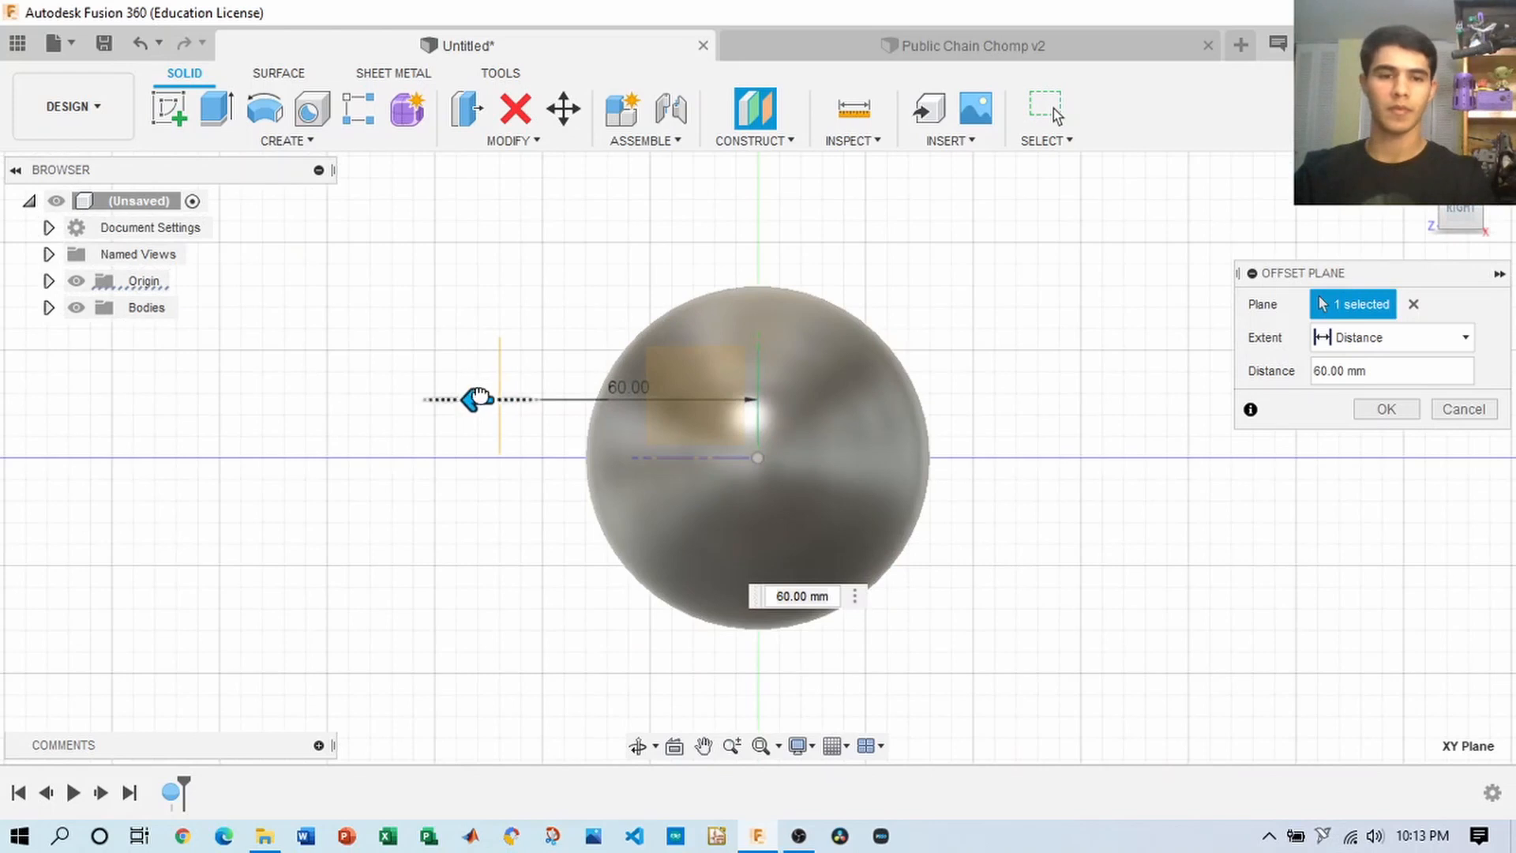
drag(477, 399, 562, 399)
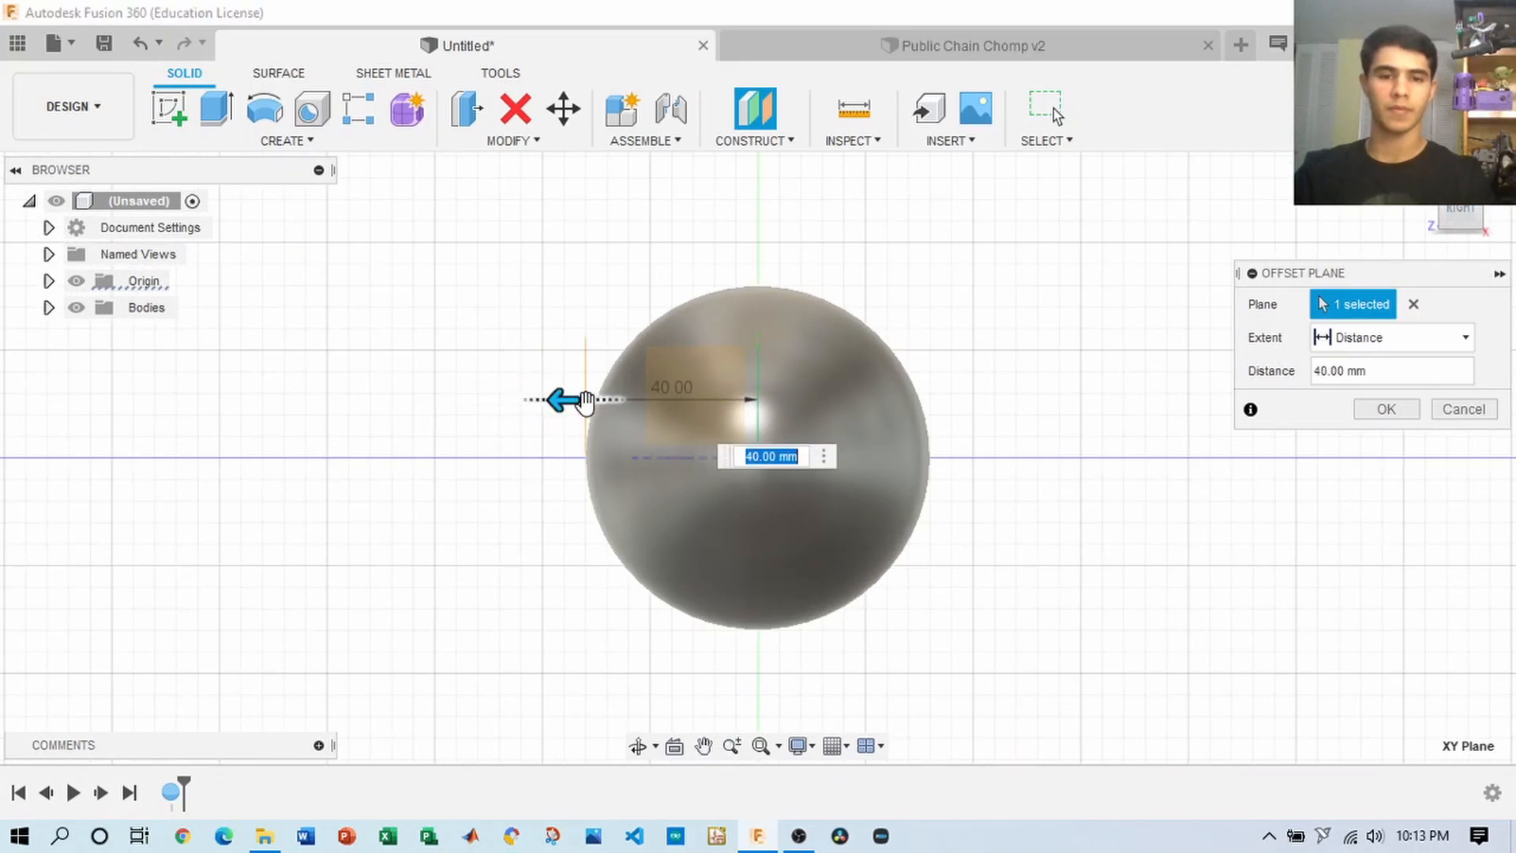
click(1385, 408)
- Expand the construction geometry and toggle the offset plane's visibility off and back on
drag(1457, 220, 1487, 237)
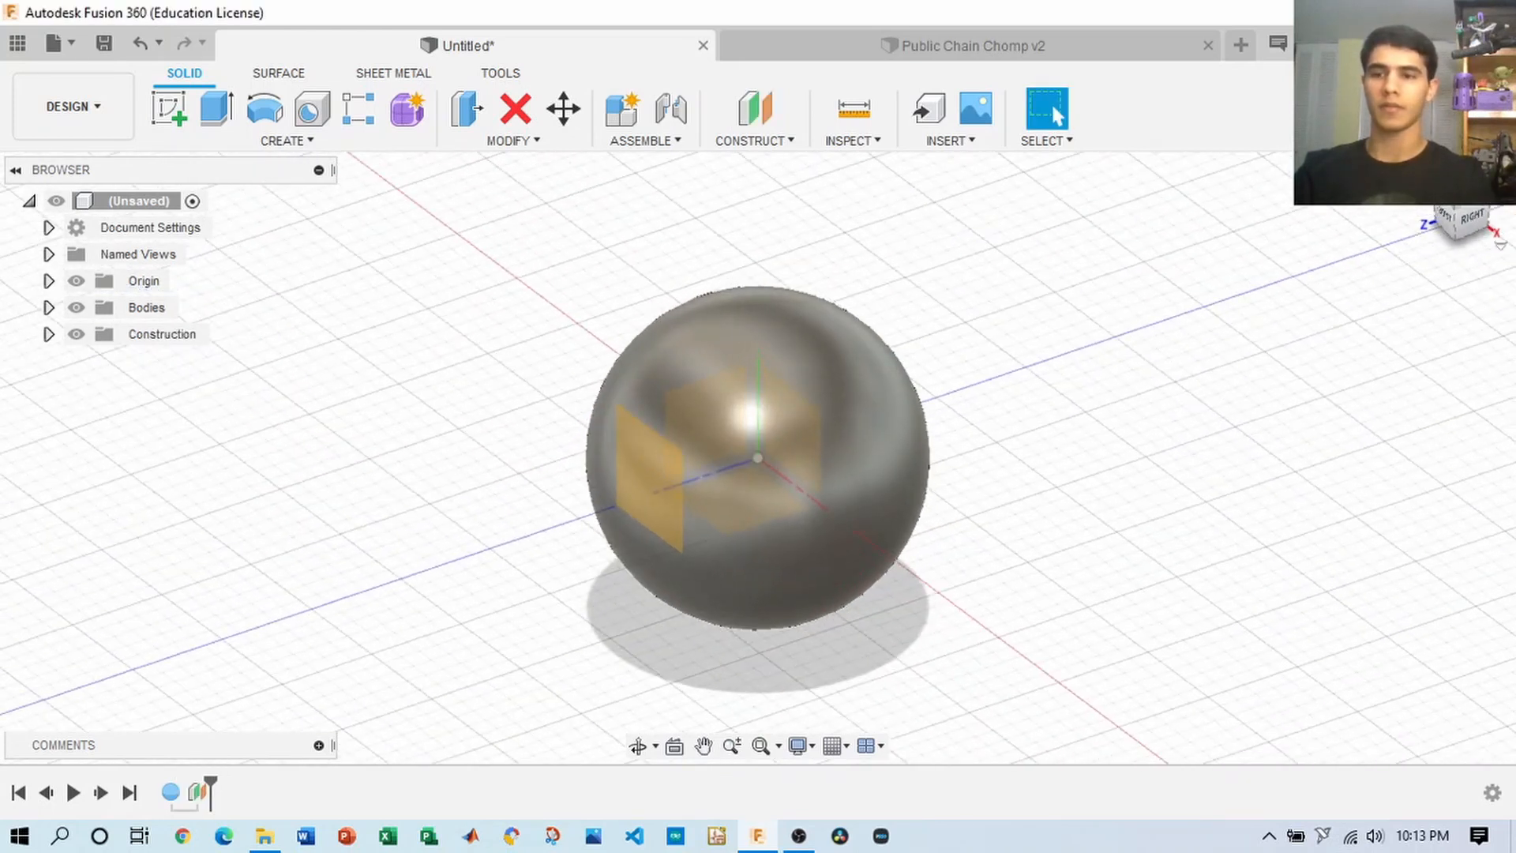
click(48, 334)
click(102, 365)
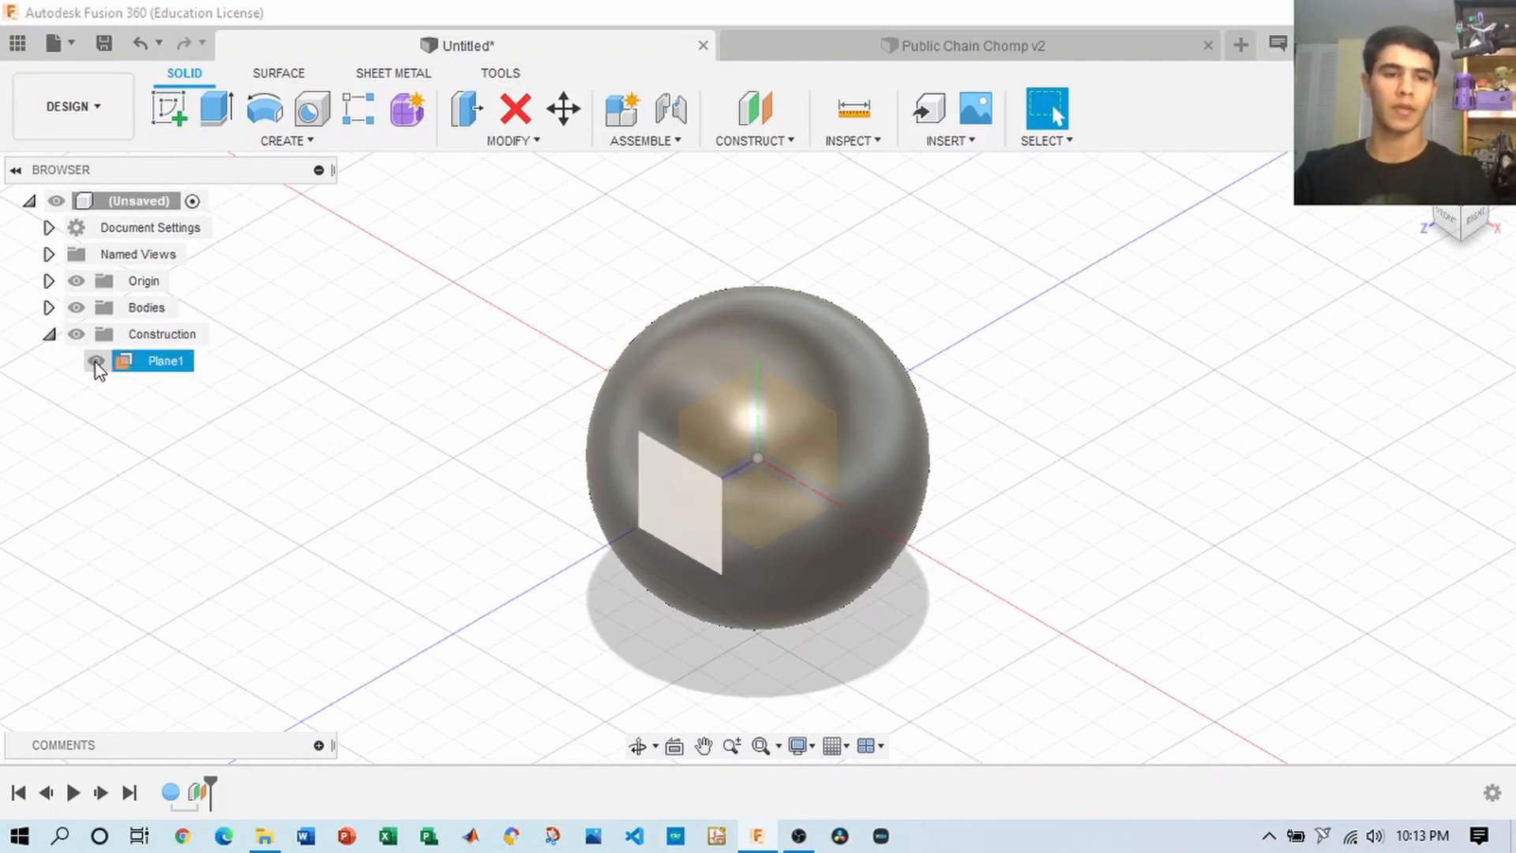
click(97, 361)
click(97, 362)
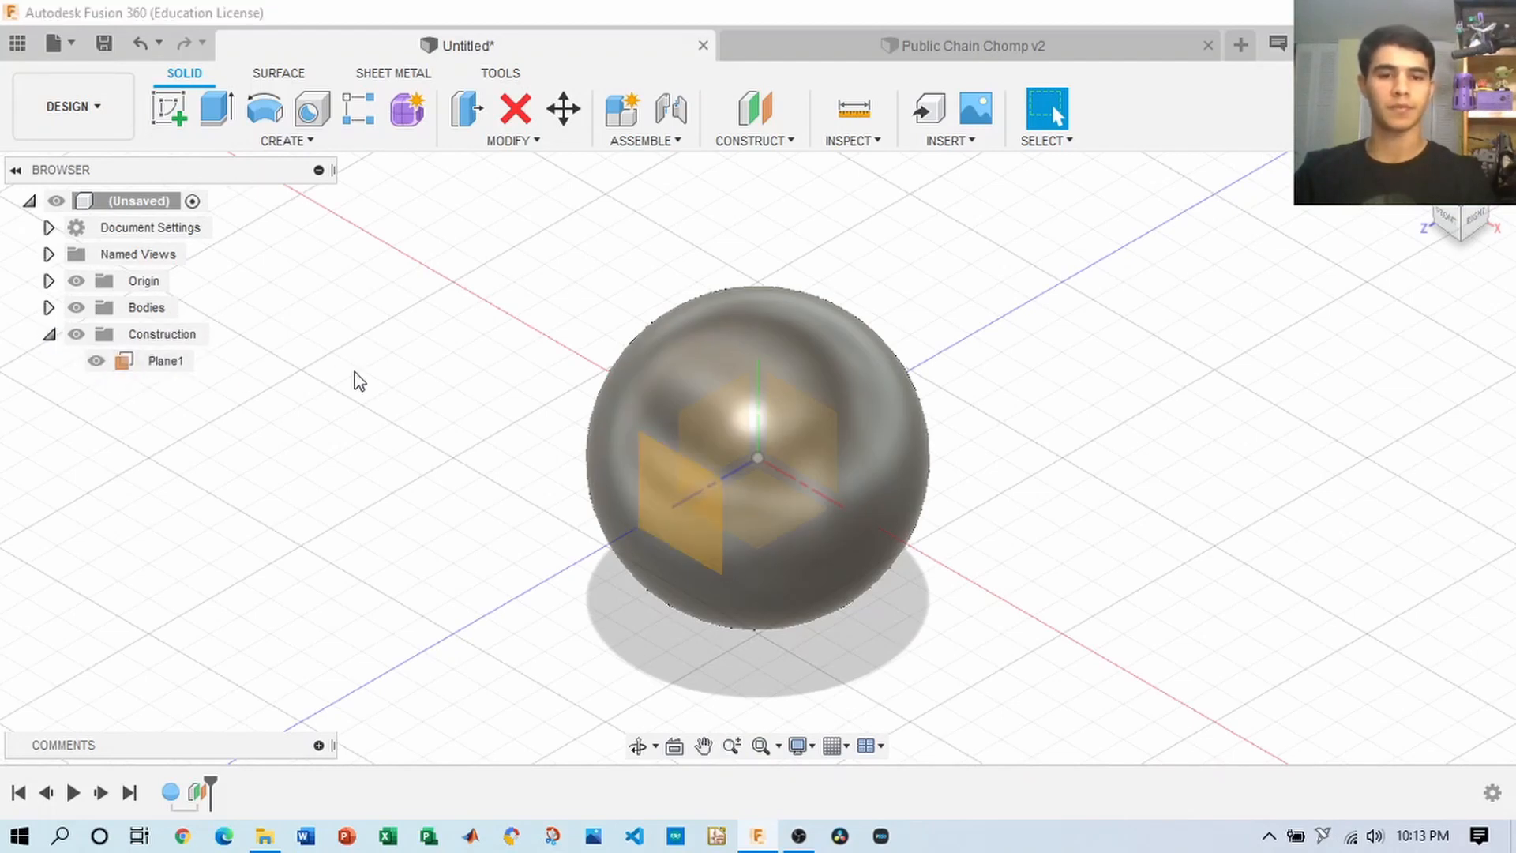
- Edit the 40 mm offset plane feature to use the YZ plane as its reference
click(201, 792)
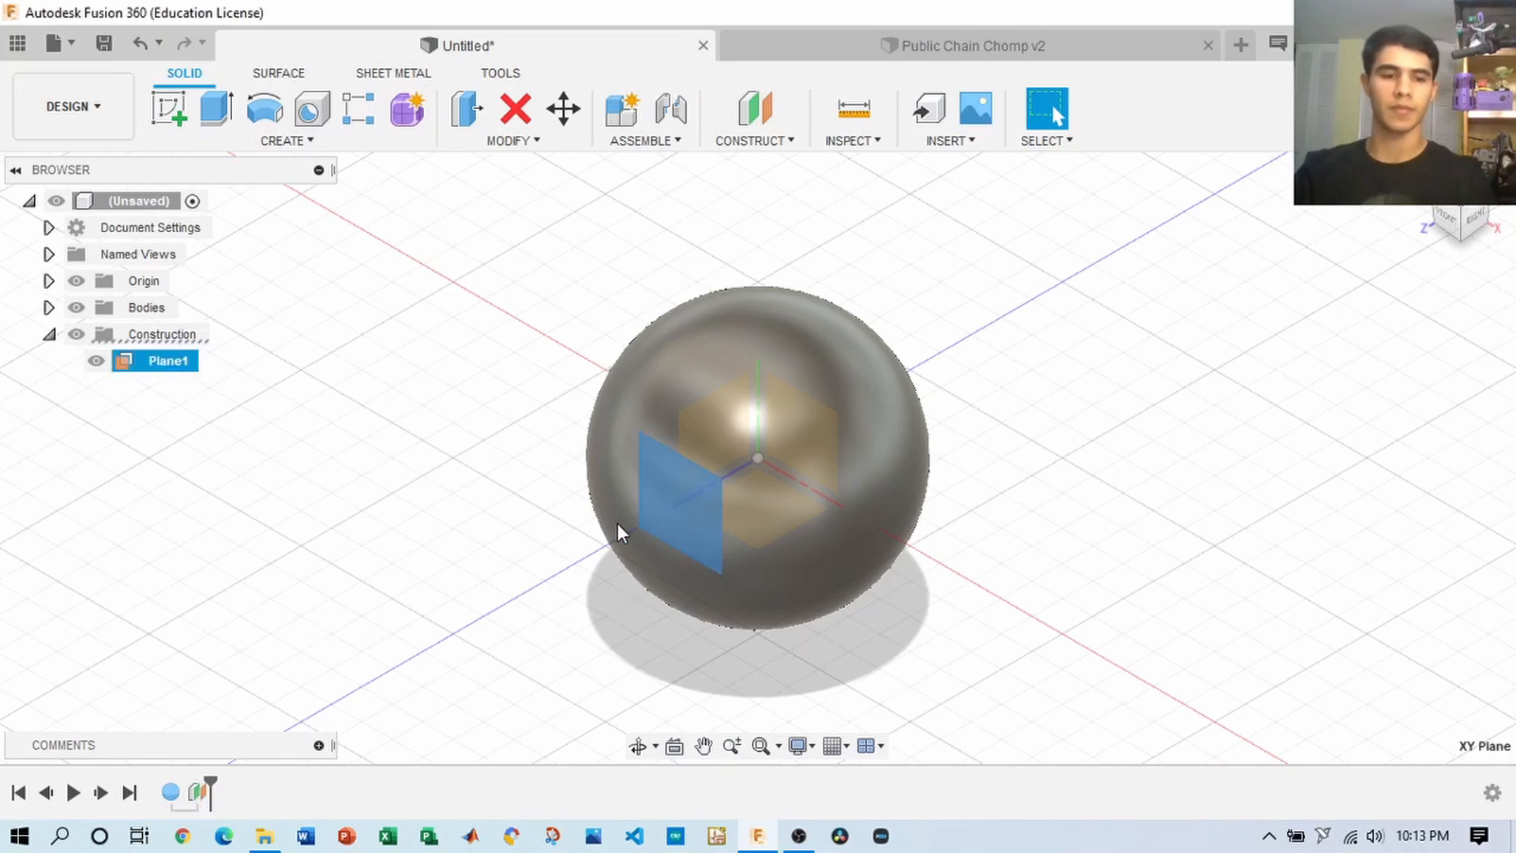
right_click(203, 792)
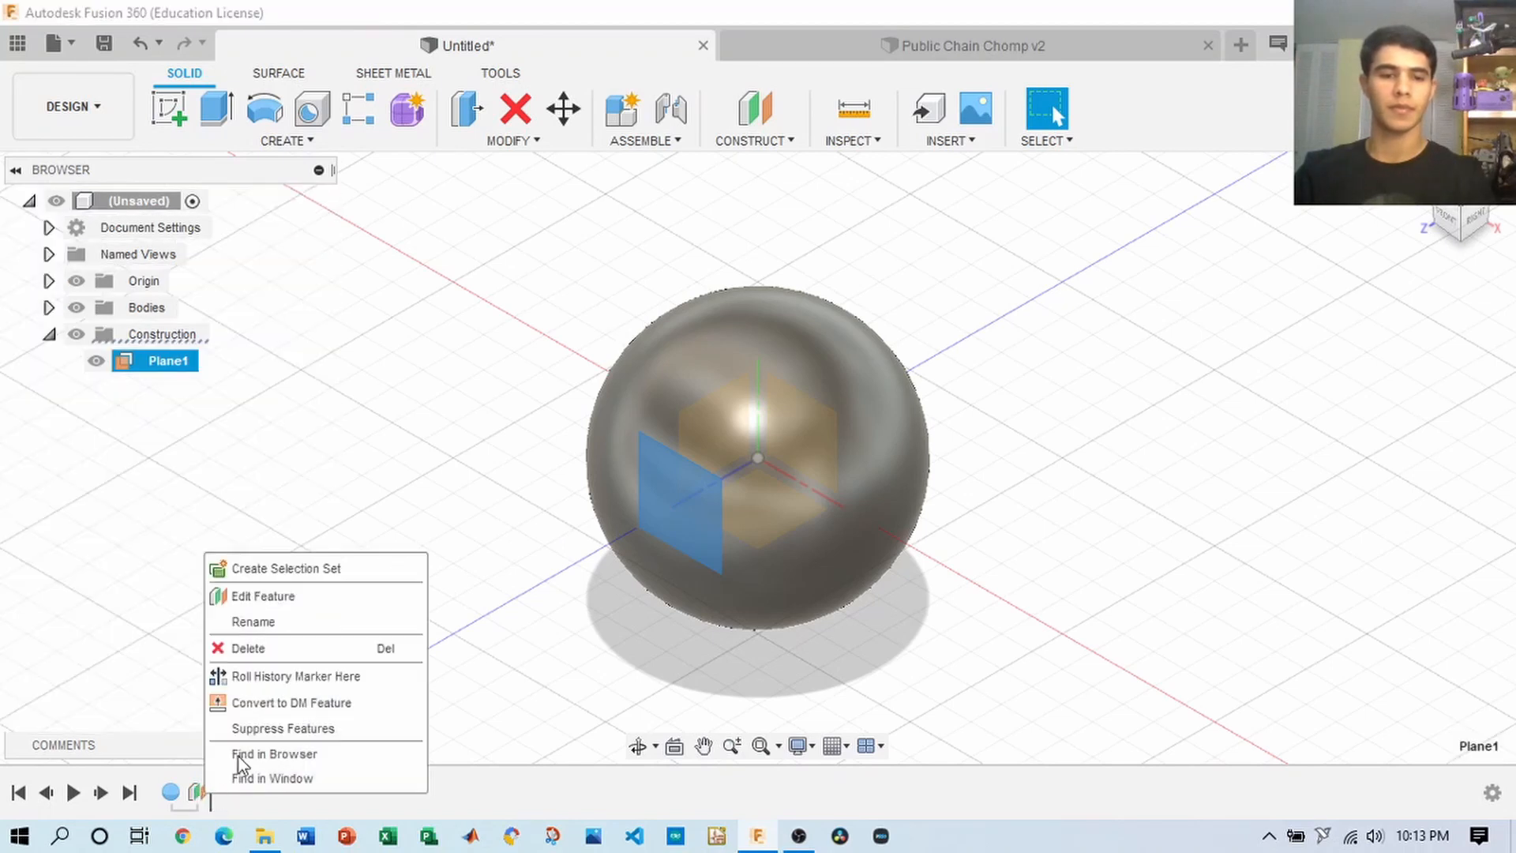
click(303, 602)
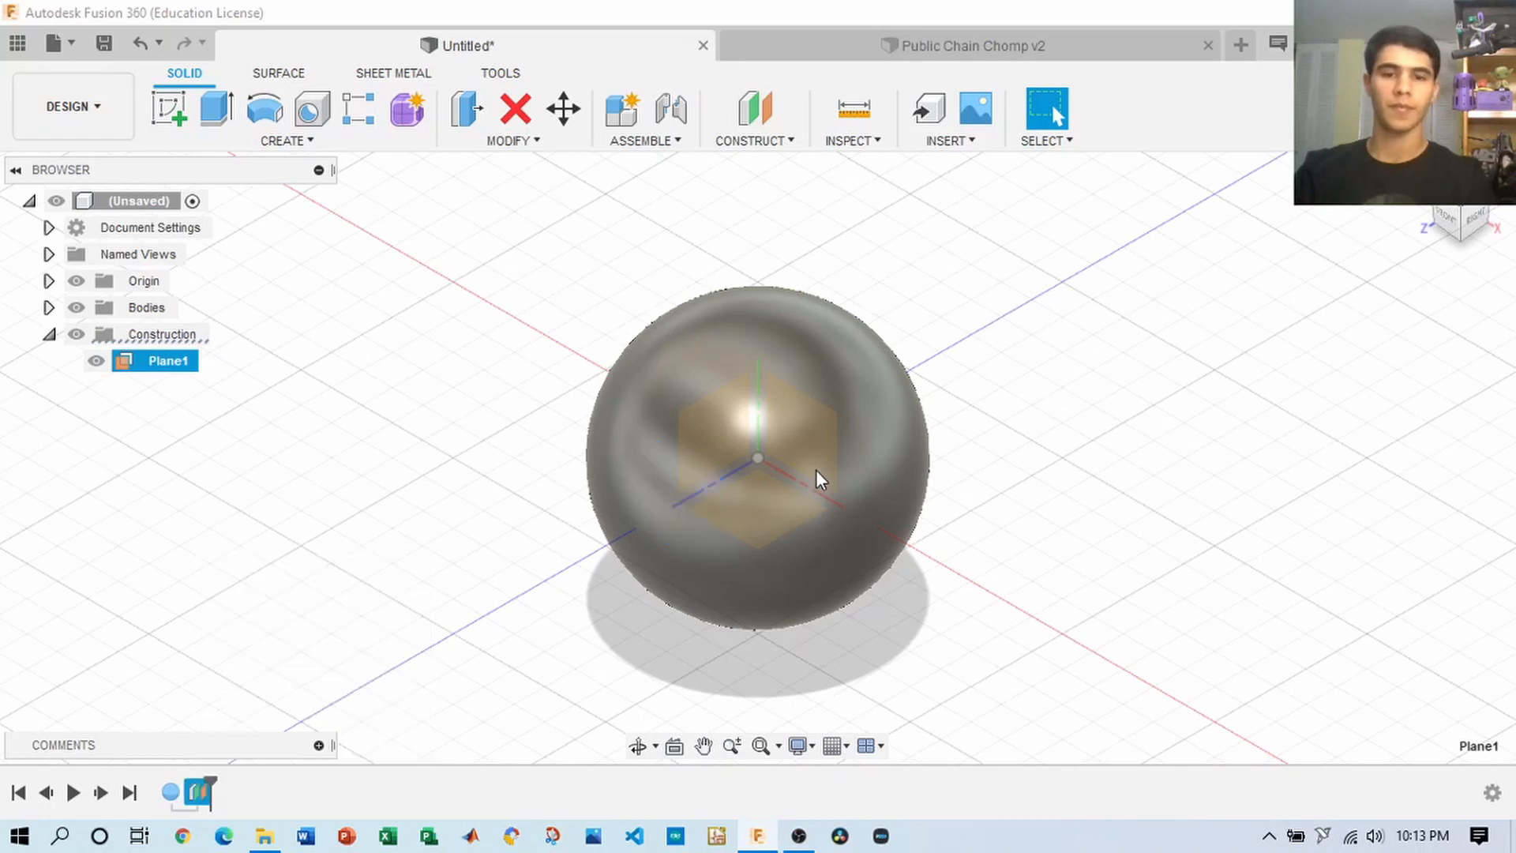
click(1414, 302)
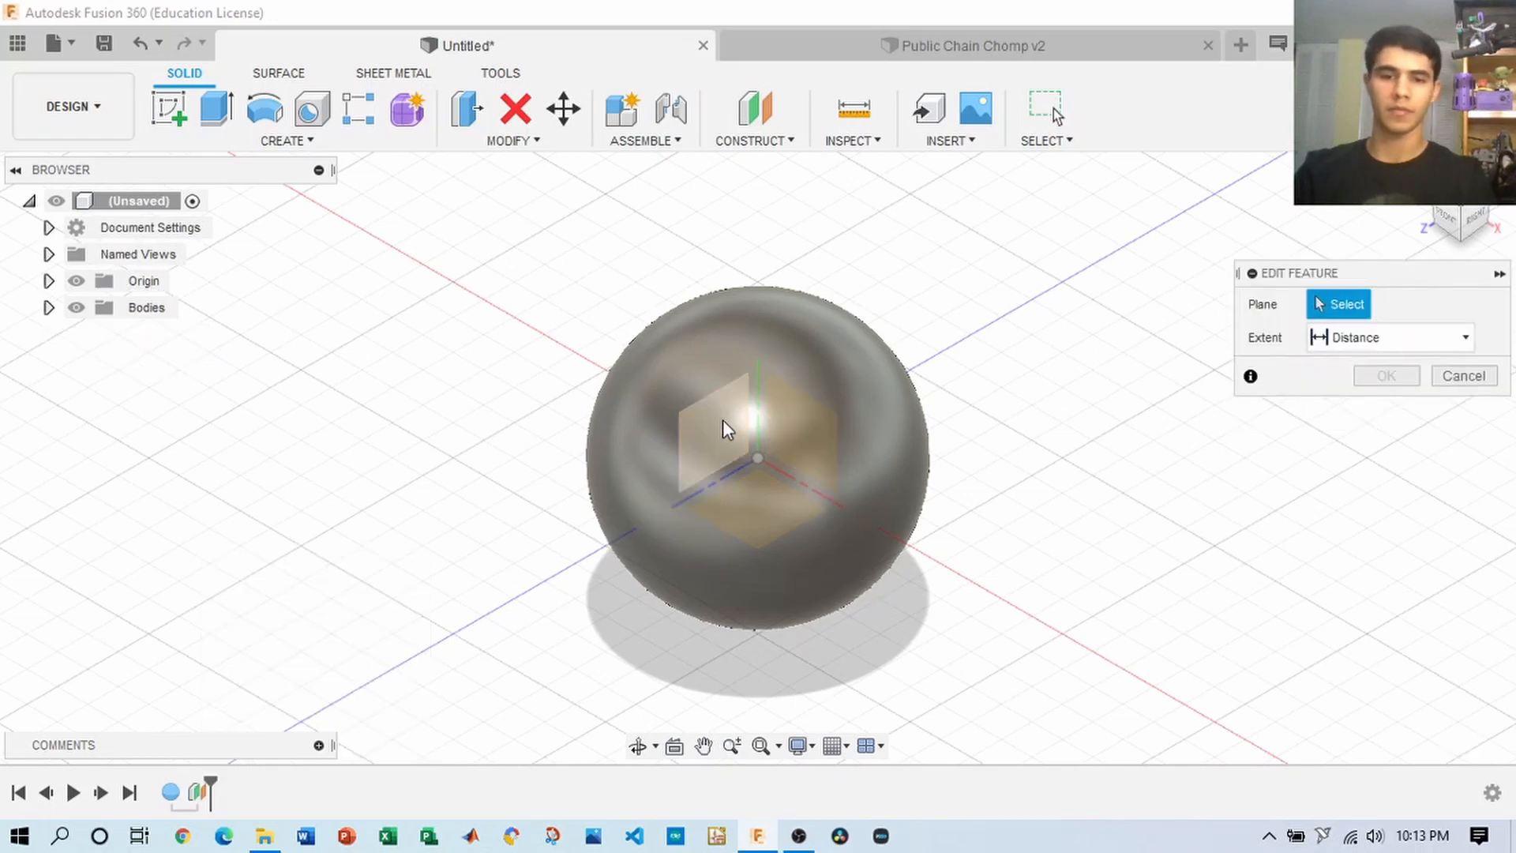
click(715, 450)
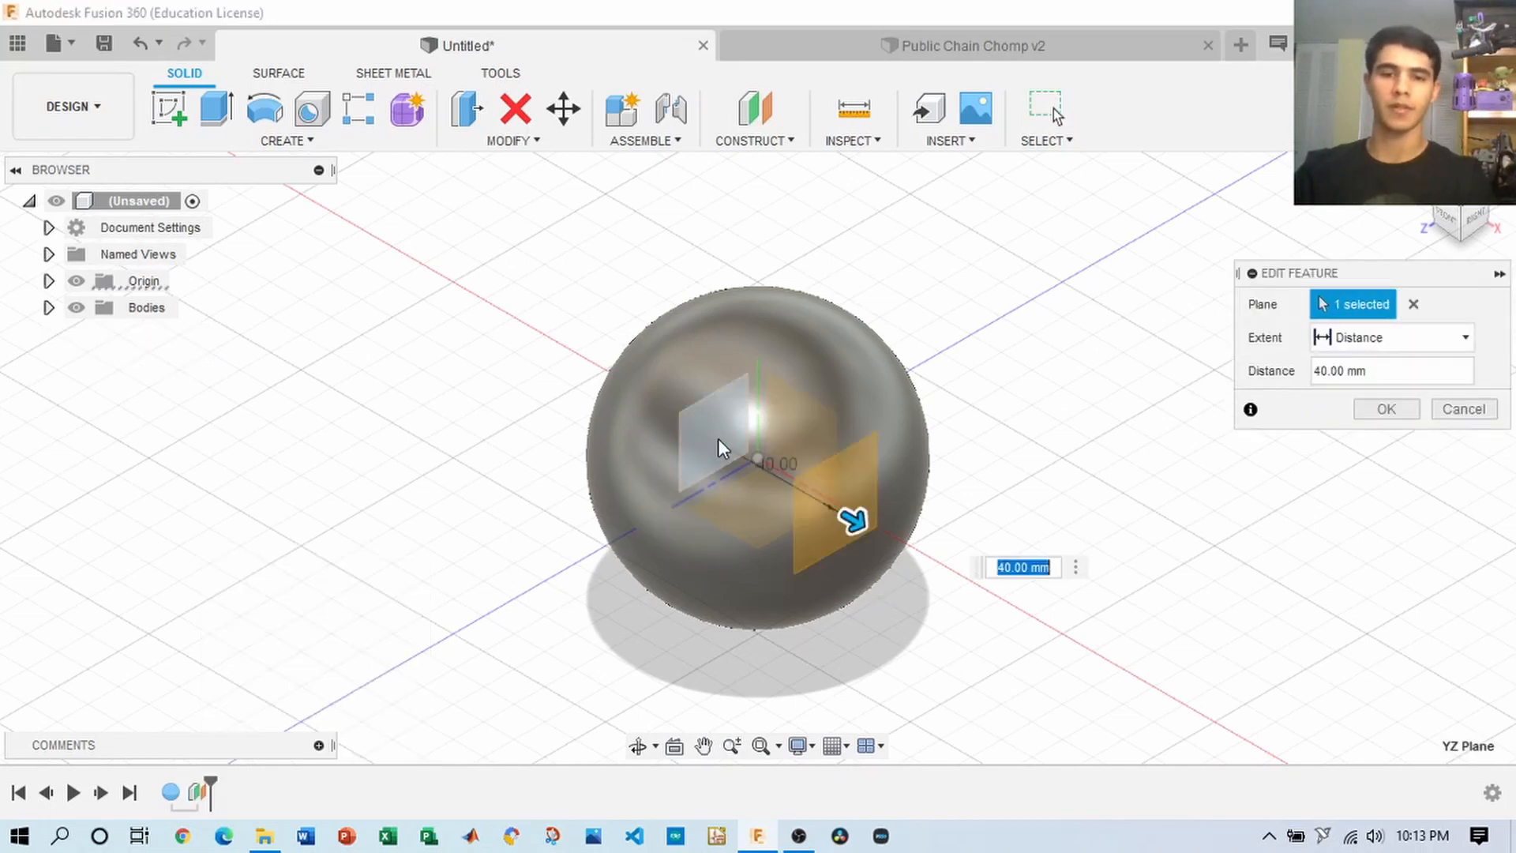
click(1389, 408)
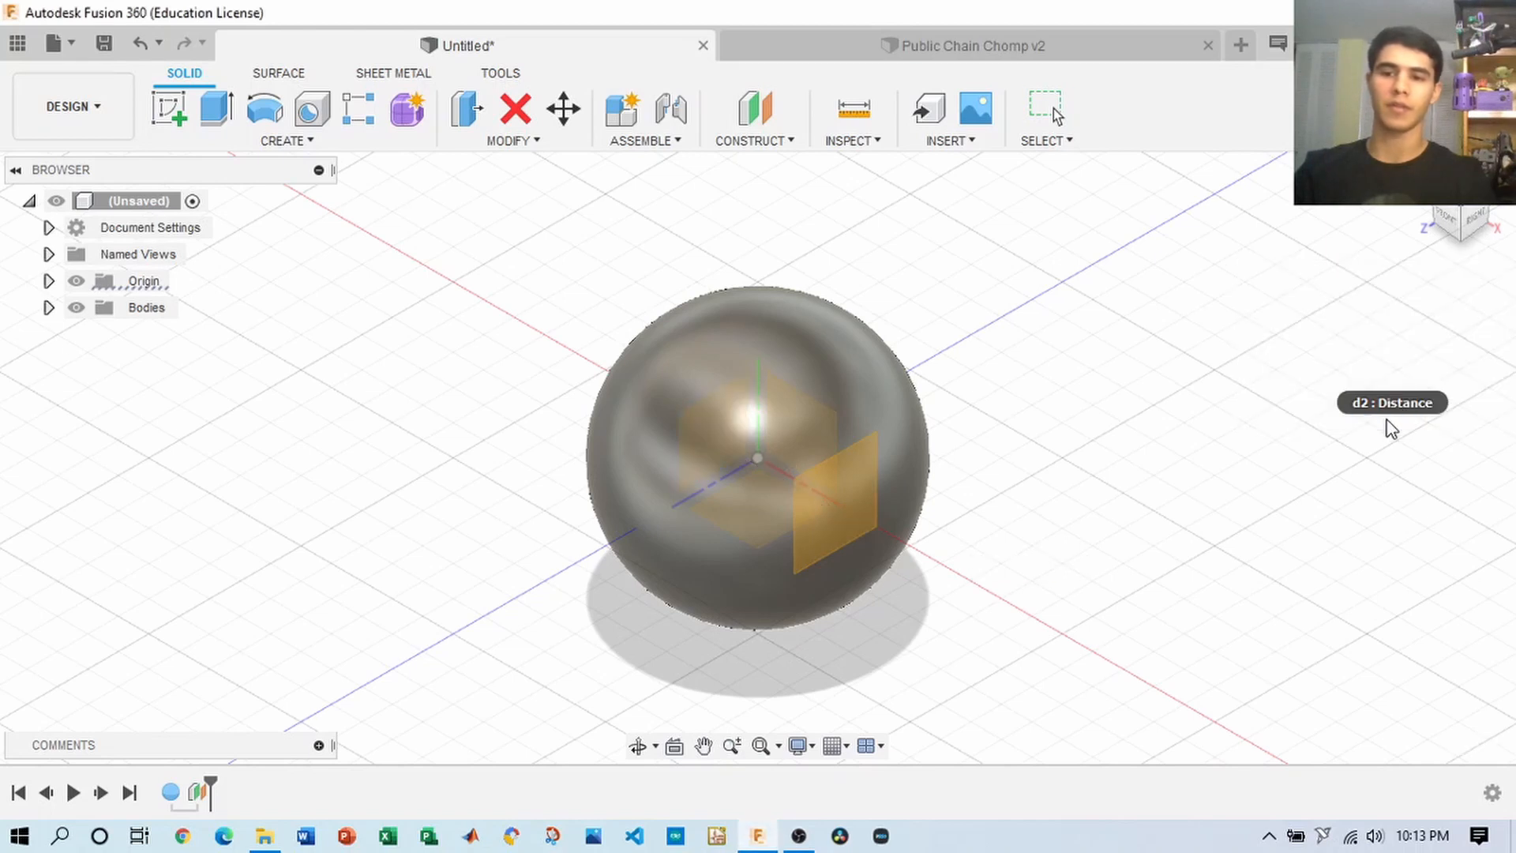
- Create a sketch on the offset construction plane at the side of the sphere
mouse_move(1457, 213)
mouse_down()
mouse_move(1487, 197)
mouse_move(1454, 210)
mouse_up()
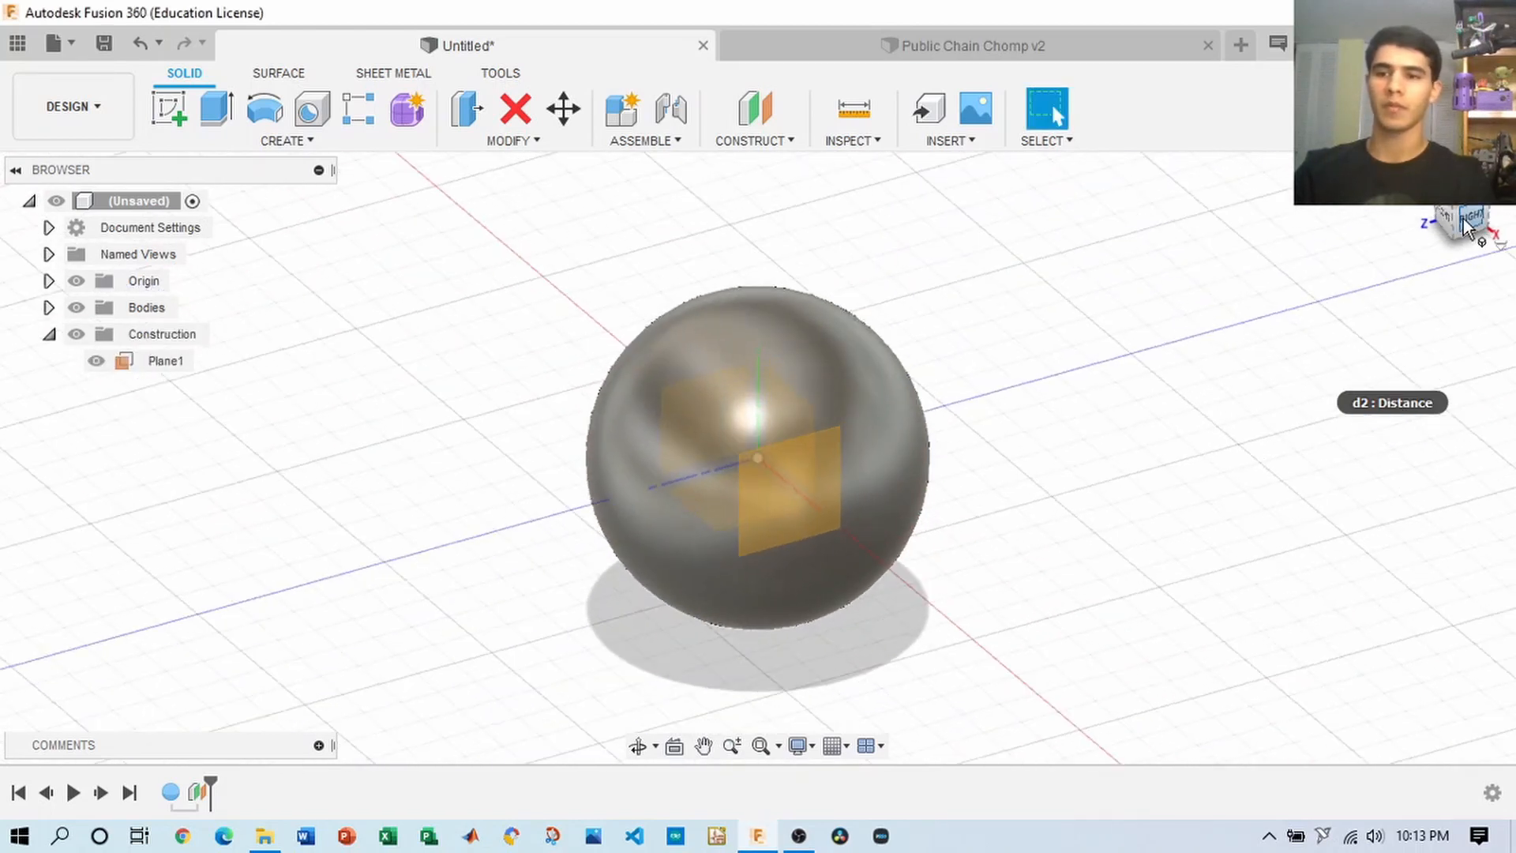
click(1465, 216)
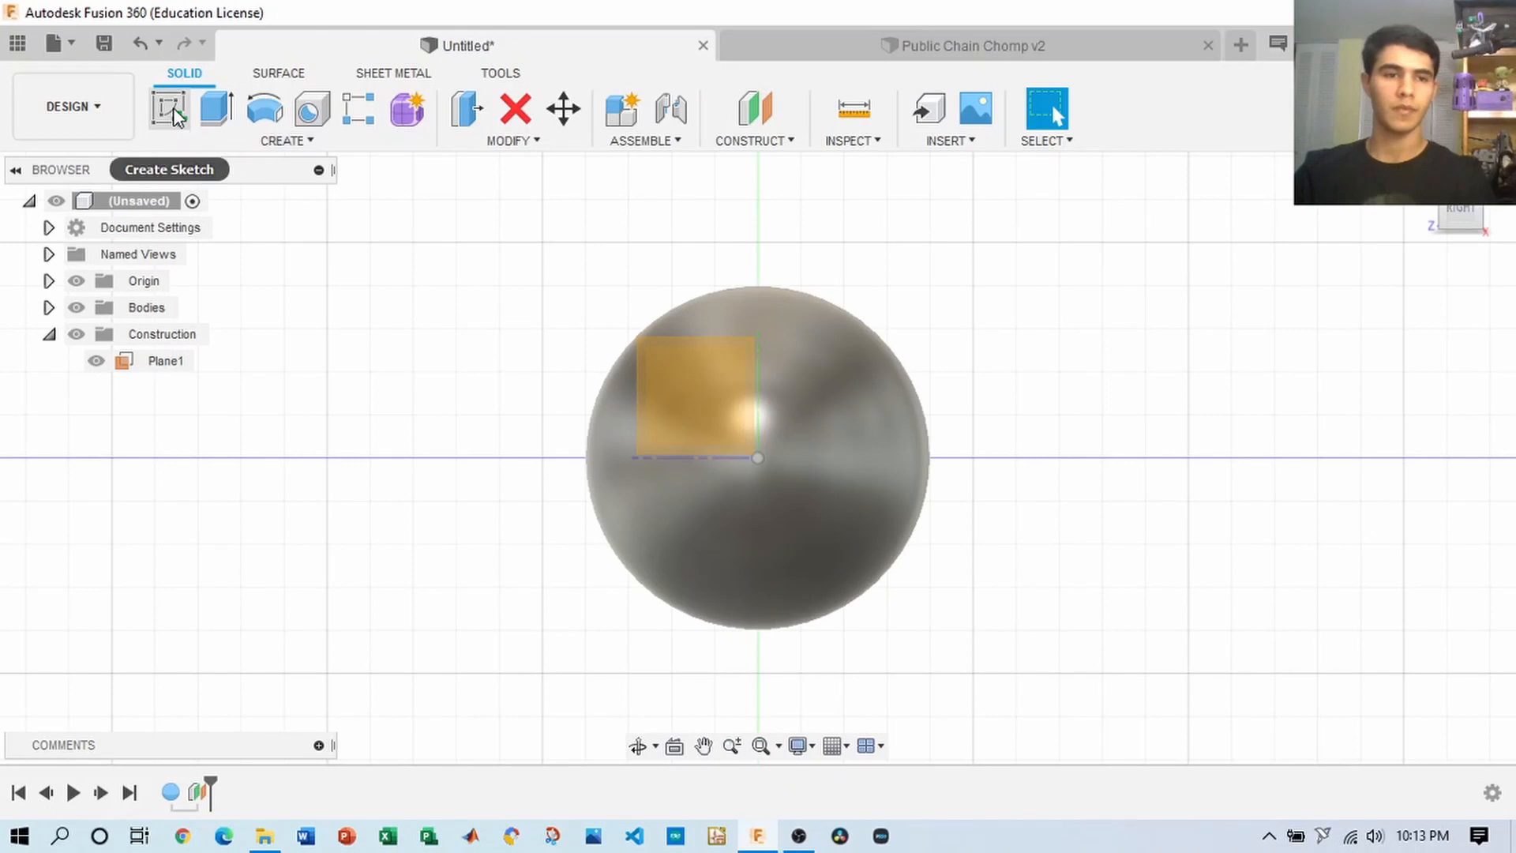
click(172, 98)
click(710, 387)
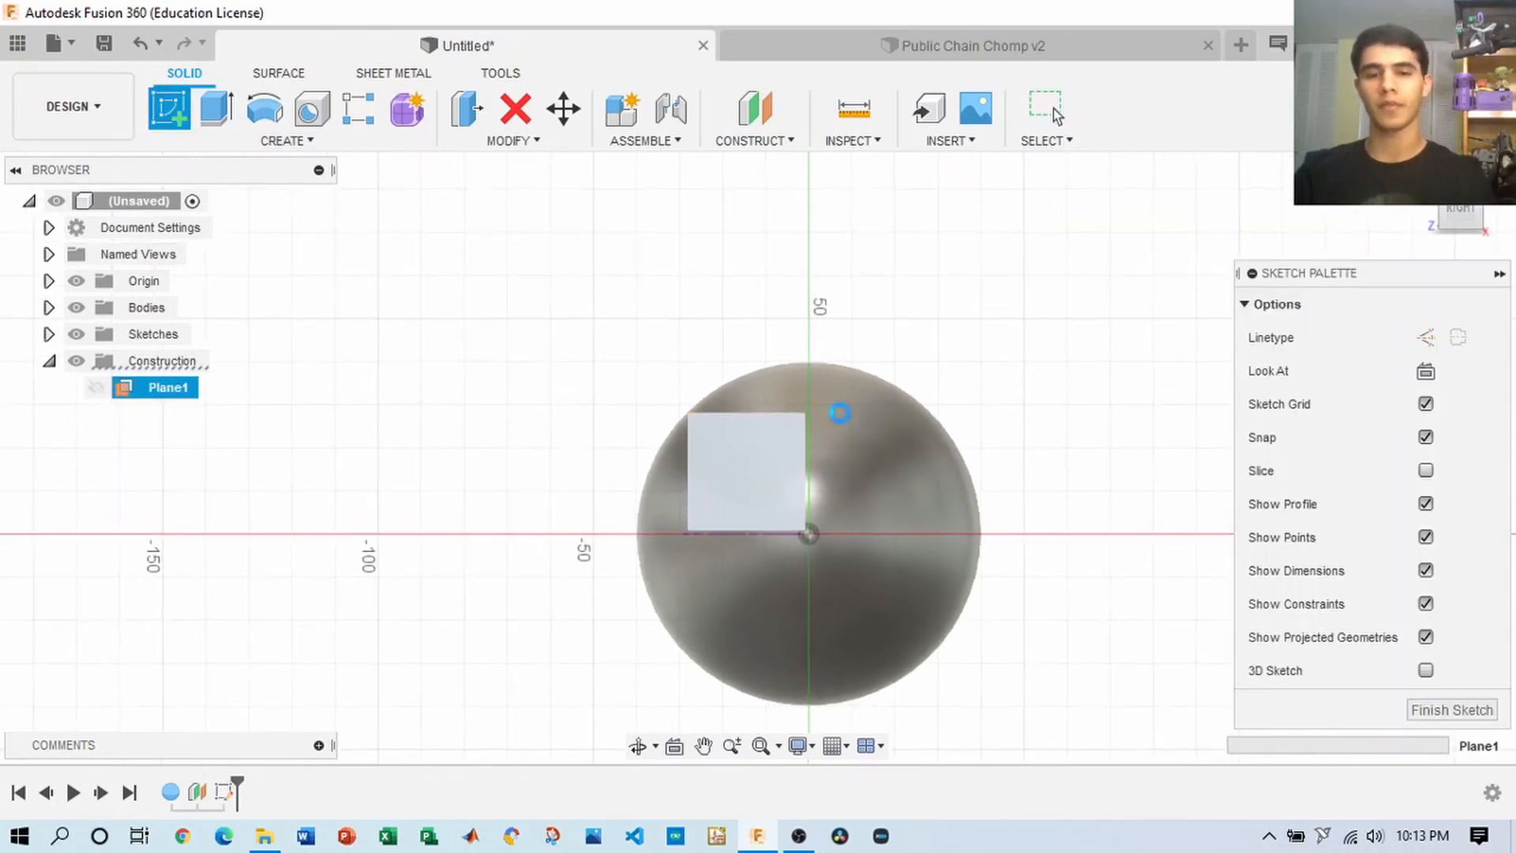
- Draw a horizontal line about 40 mm long from the origin to the sphere's left edge
click(173, 119)
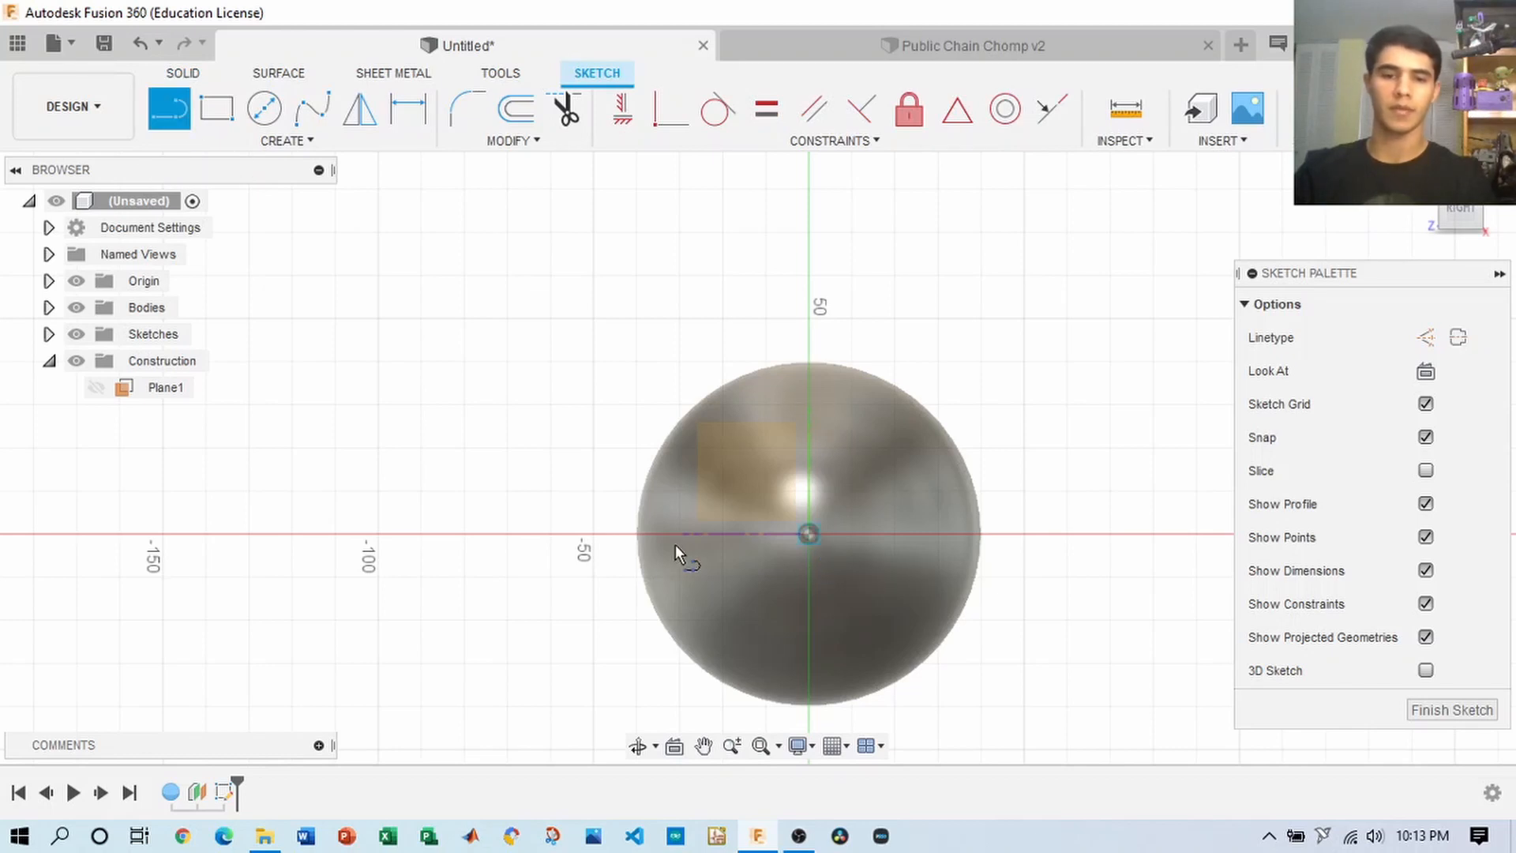
click(636, 534)
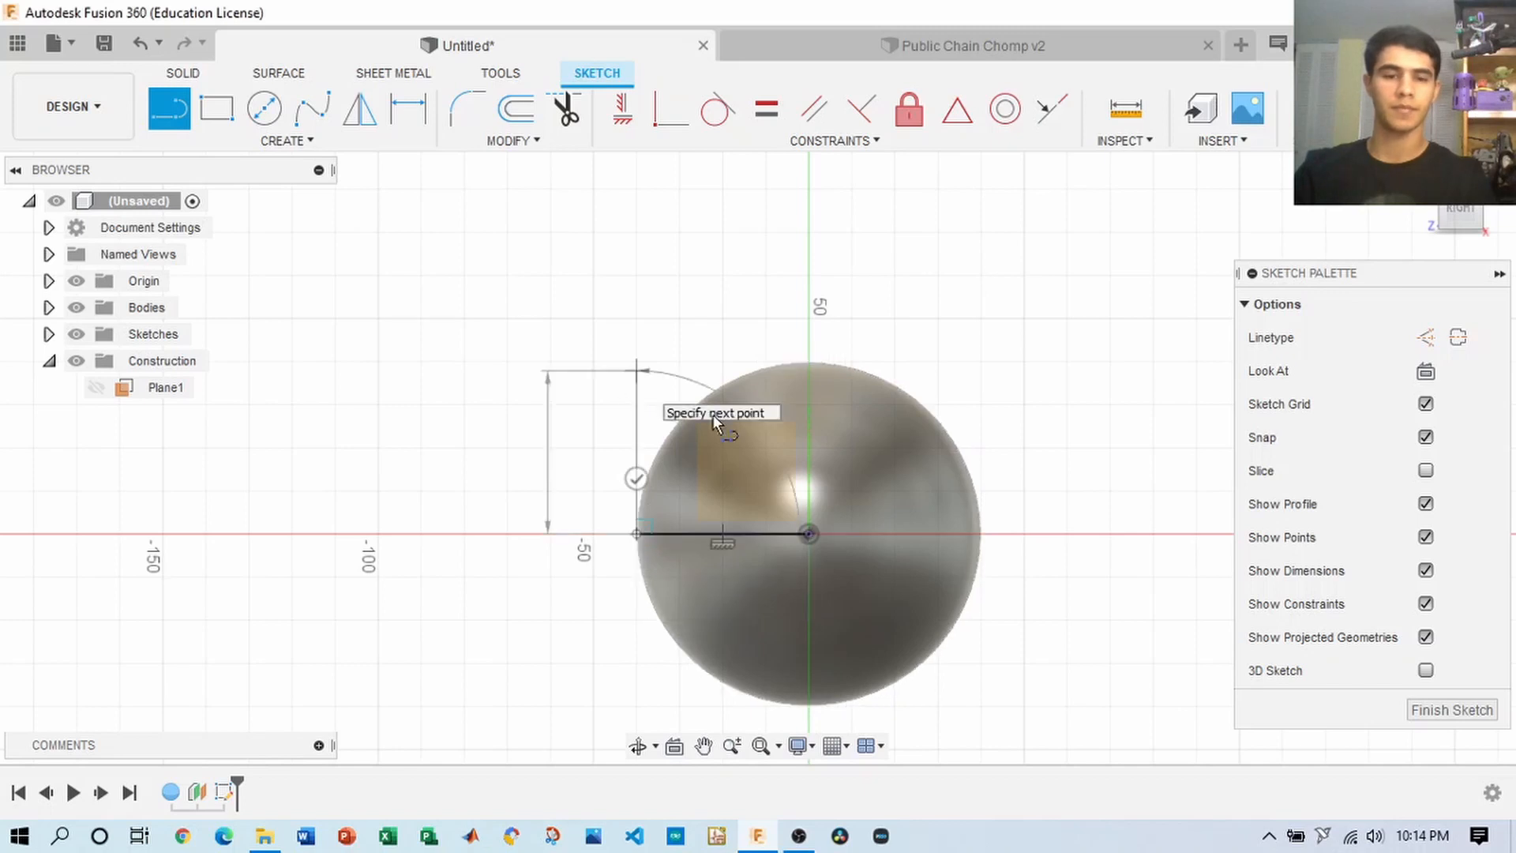
key(Escape)
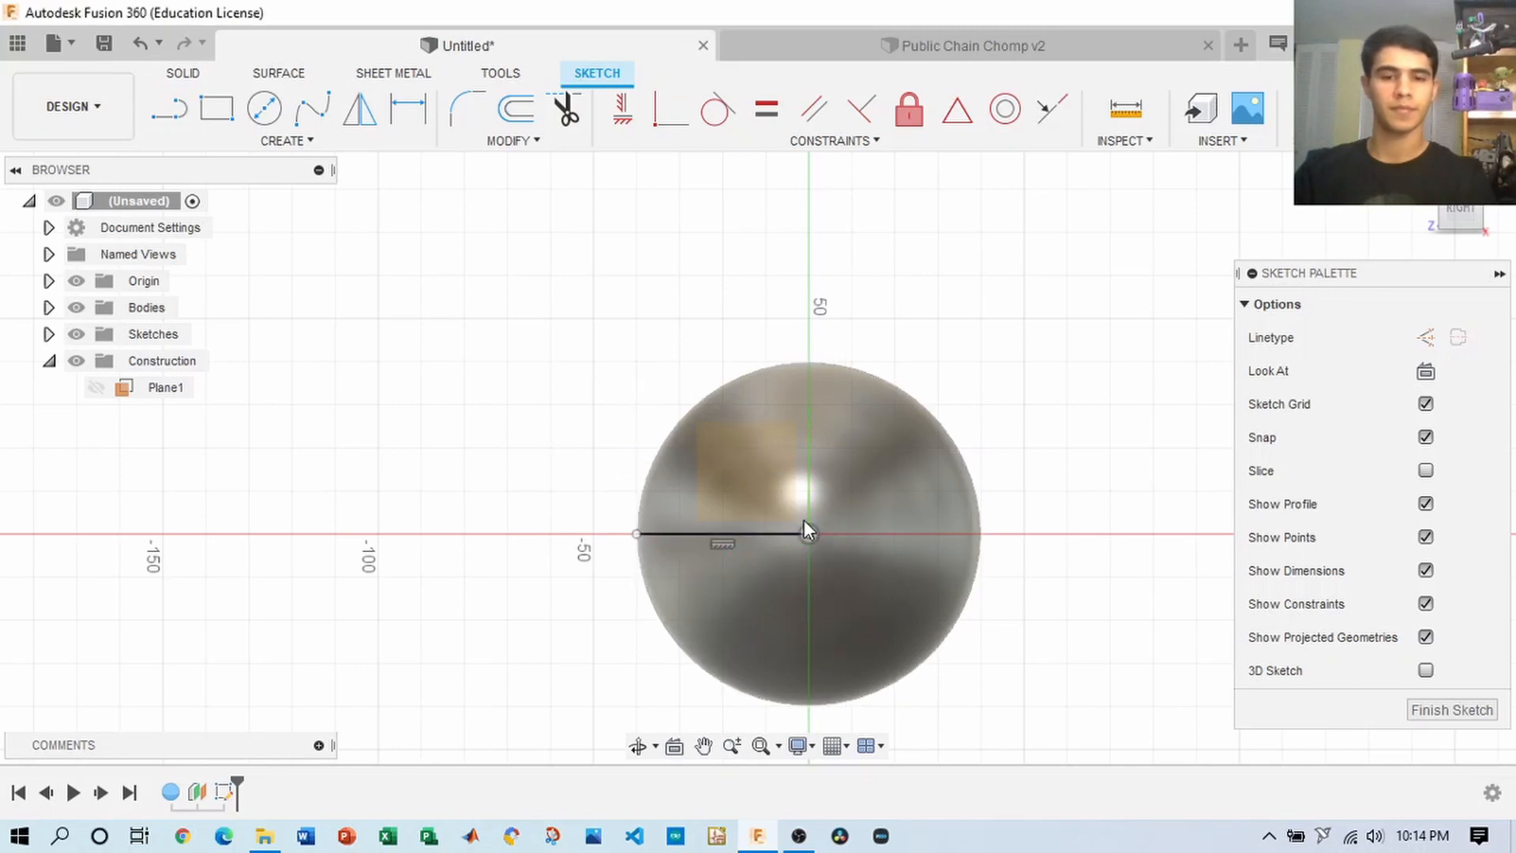
- Draw a 40 by 40 mm rectangle from the origin over the sphere's upper-left quarter and finish the sketch
click(217, 111)
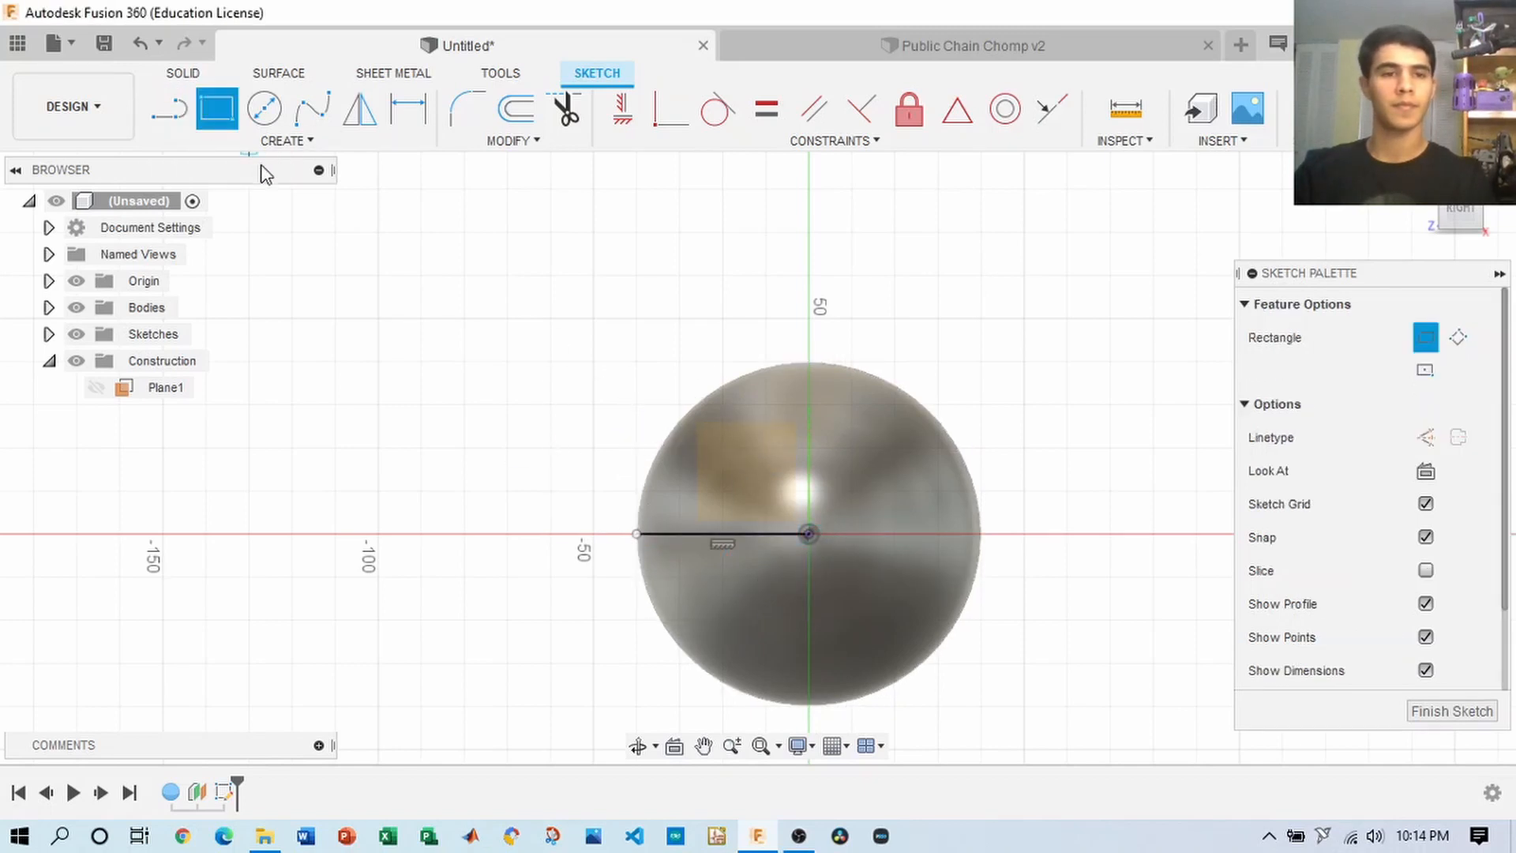
click(808, 534)
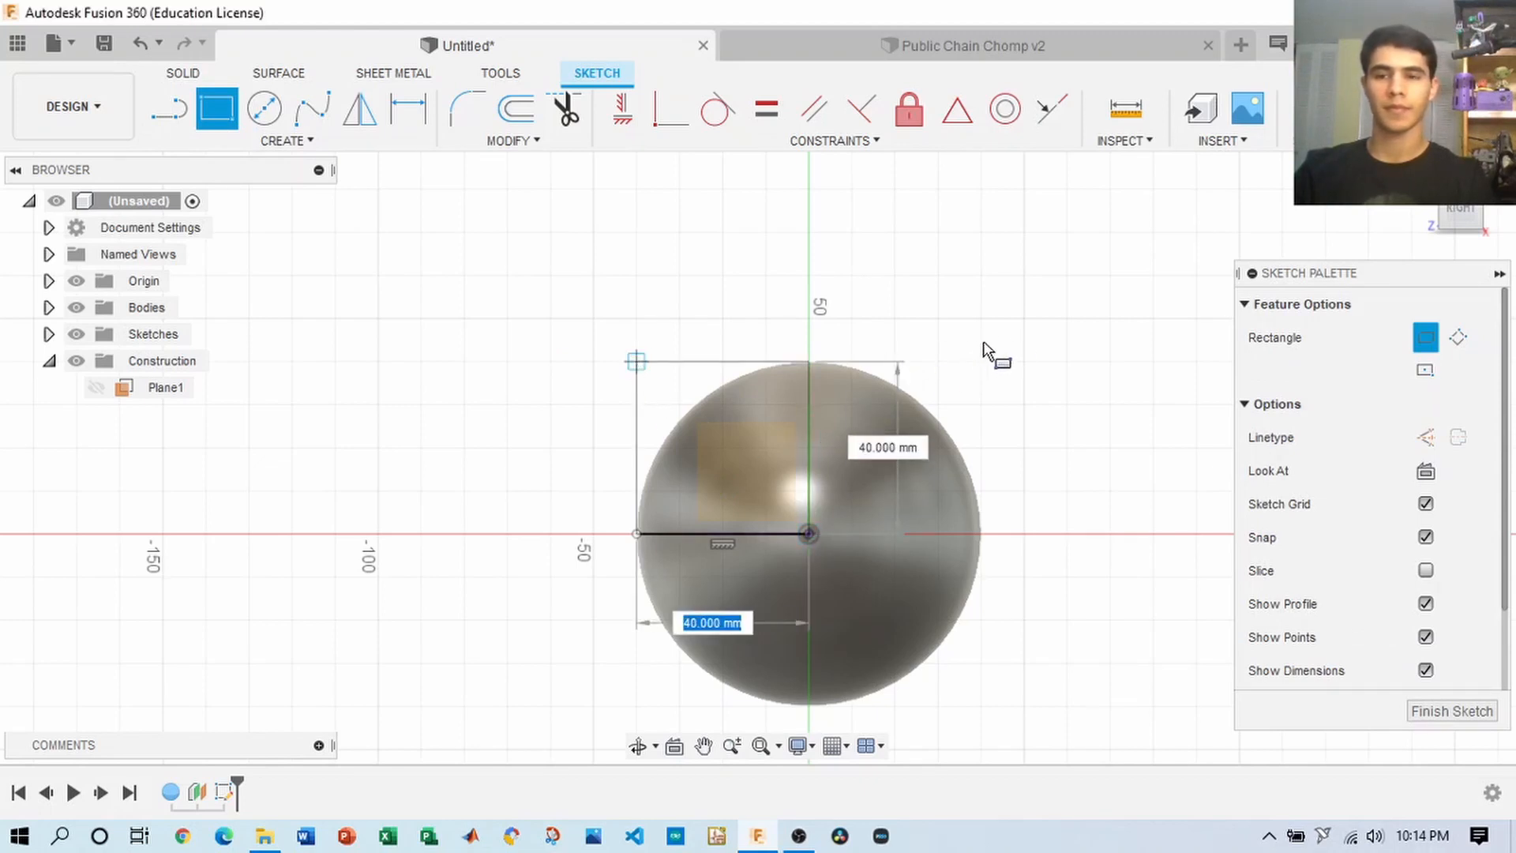
key(Return)
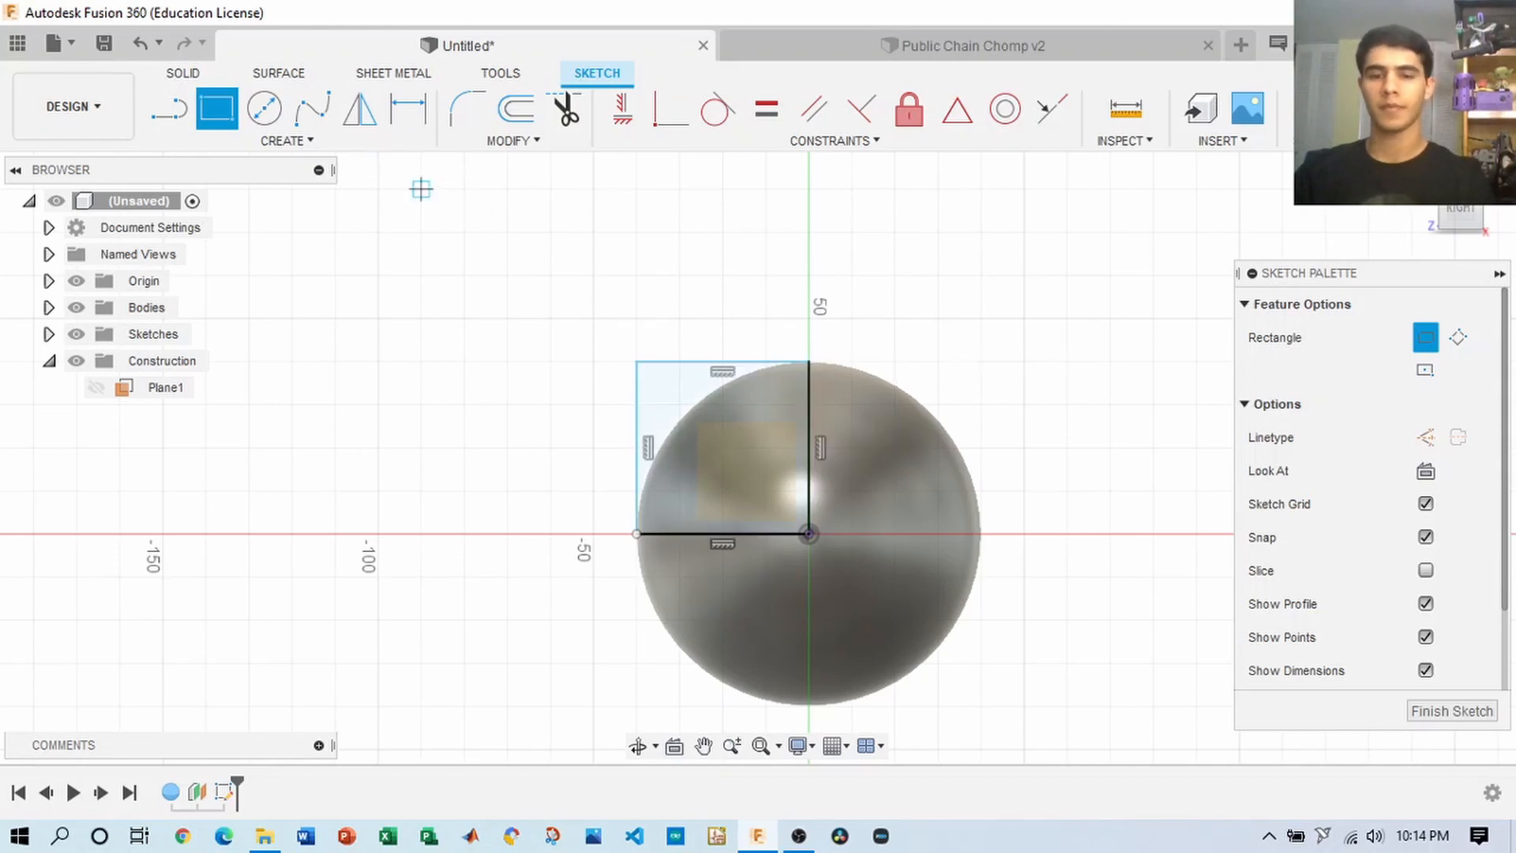
key(Escape)
click(1451, 711)
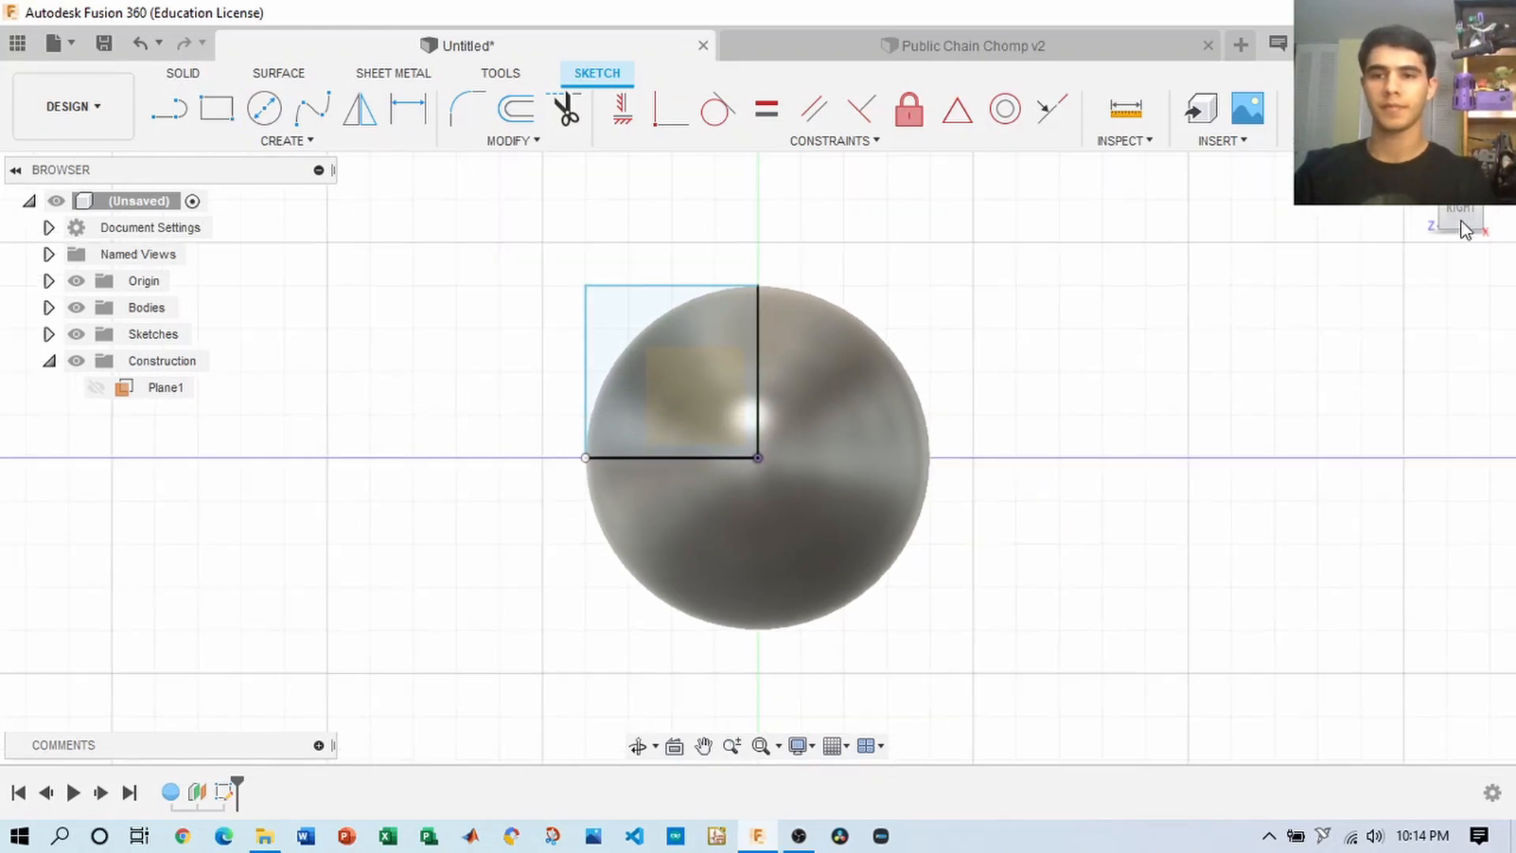
- Extrude the square profile by -80 mm as a cut through the sphere to open the mouth
mouse_move(1465, 226)
mouse_down()
mouse_move(1514, 218)
mouse_move(1461, 209)
mouse_up()
click(1470, 208)
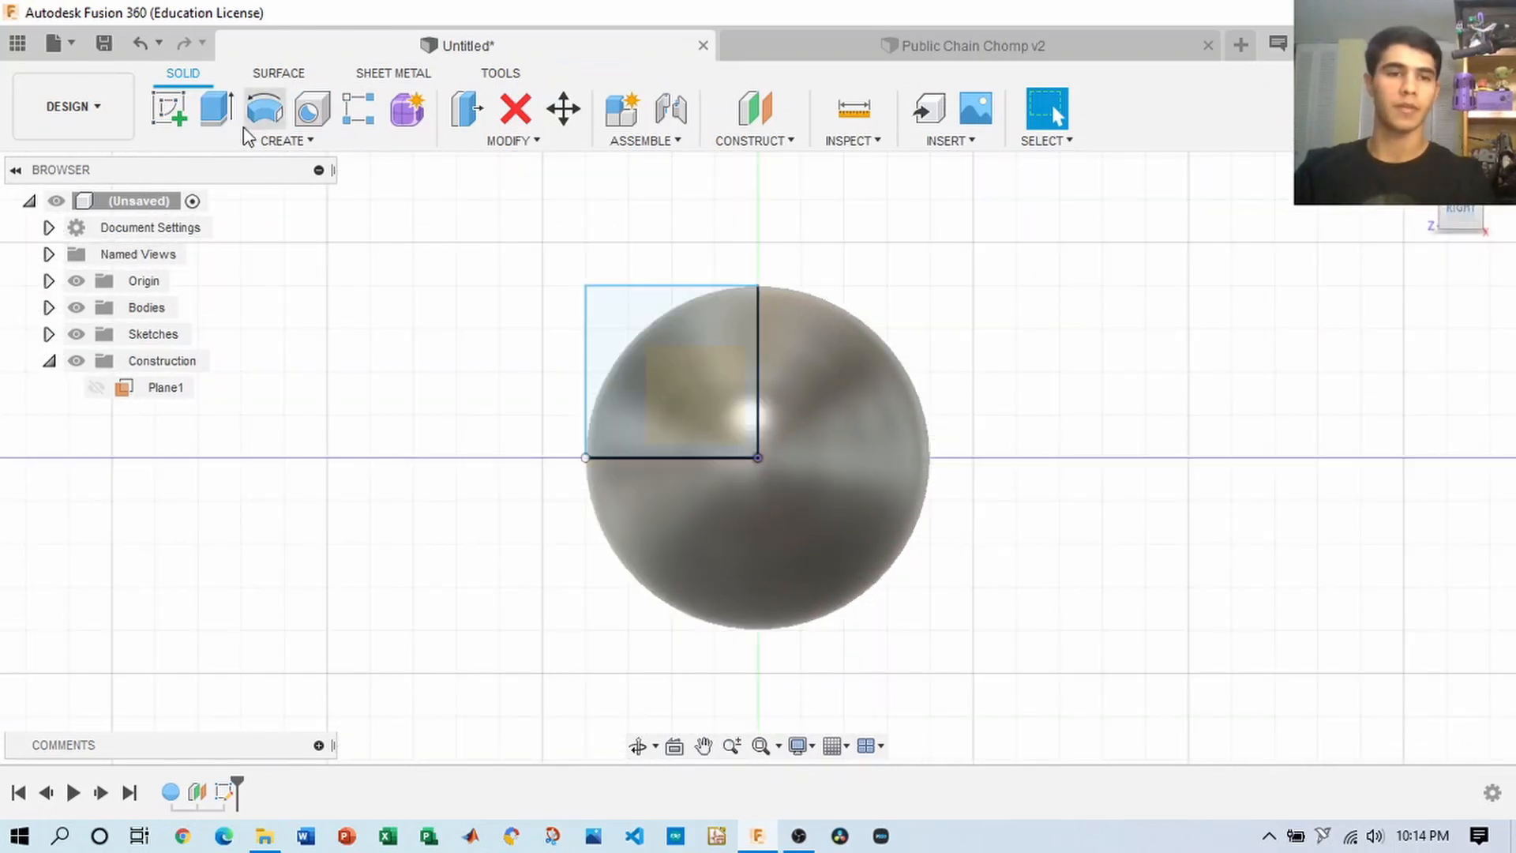
click(215, 108)
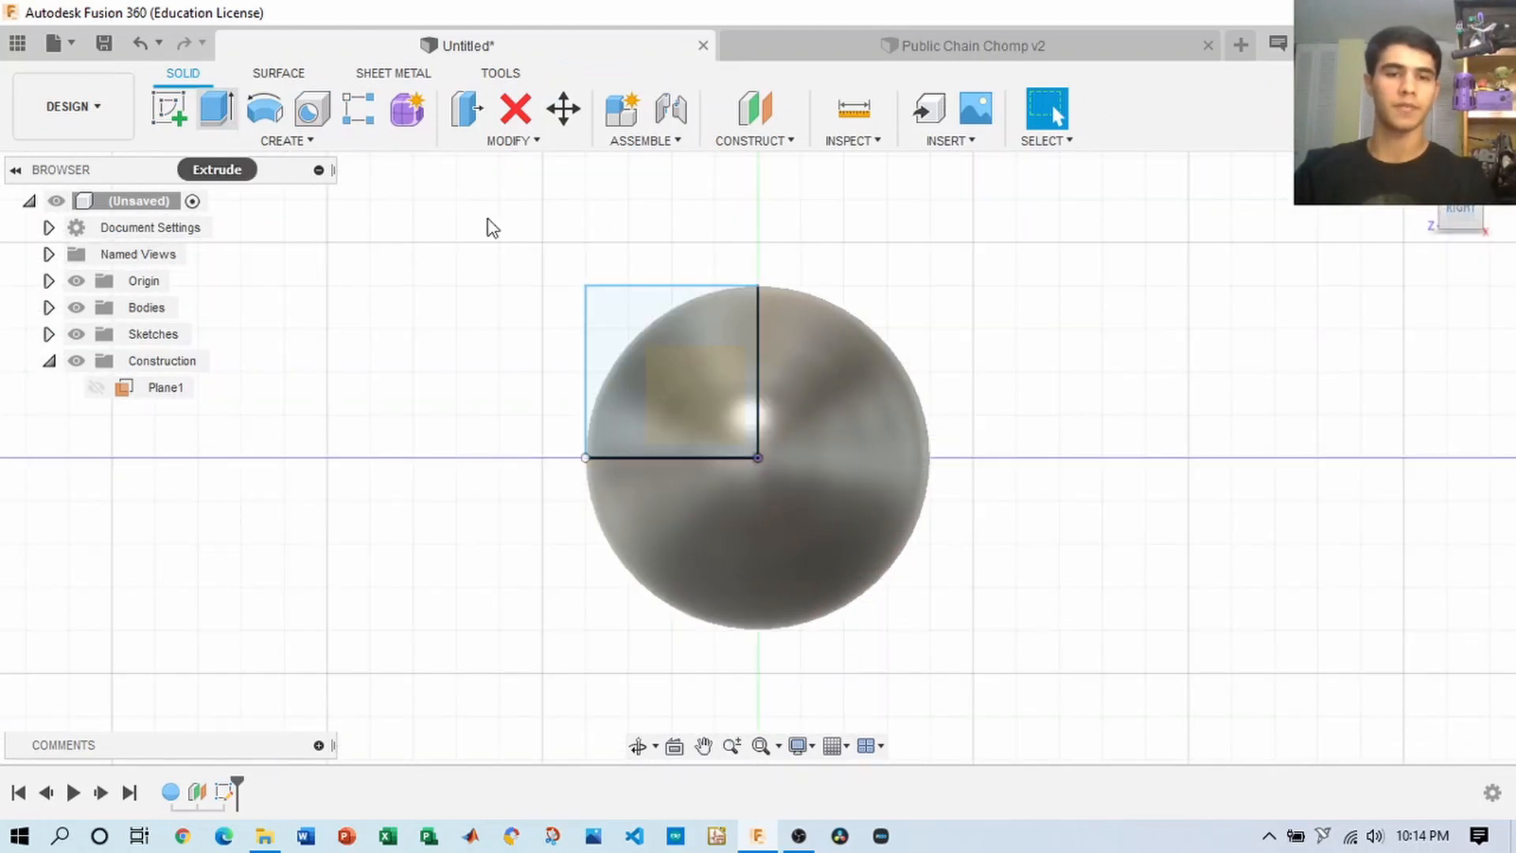
click(609, 320)
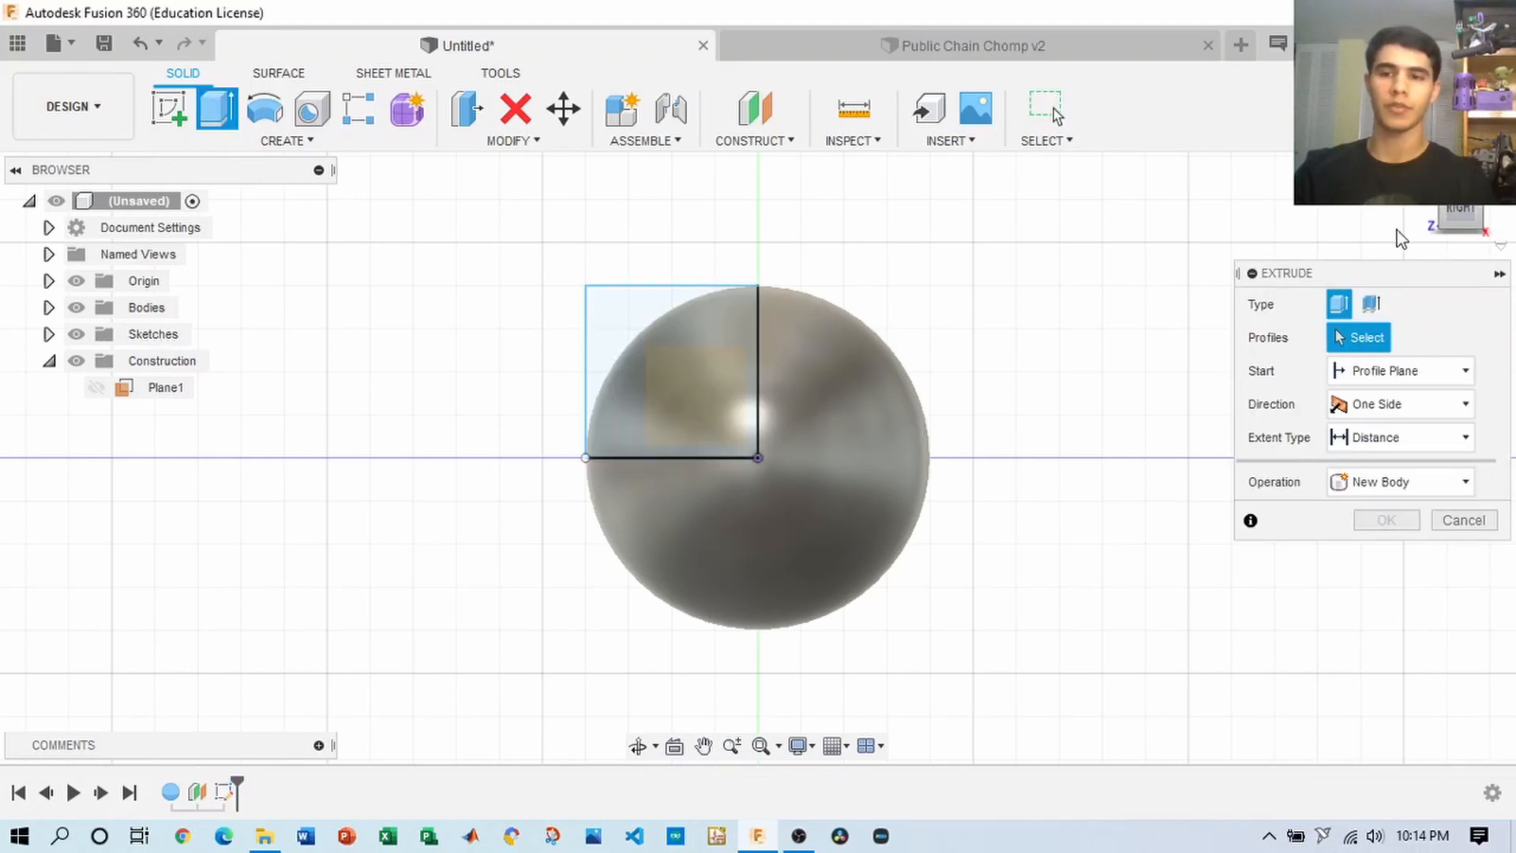
drag(1466, 217, 1491, 231)
click(790, 387)
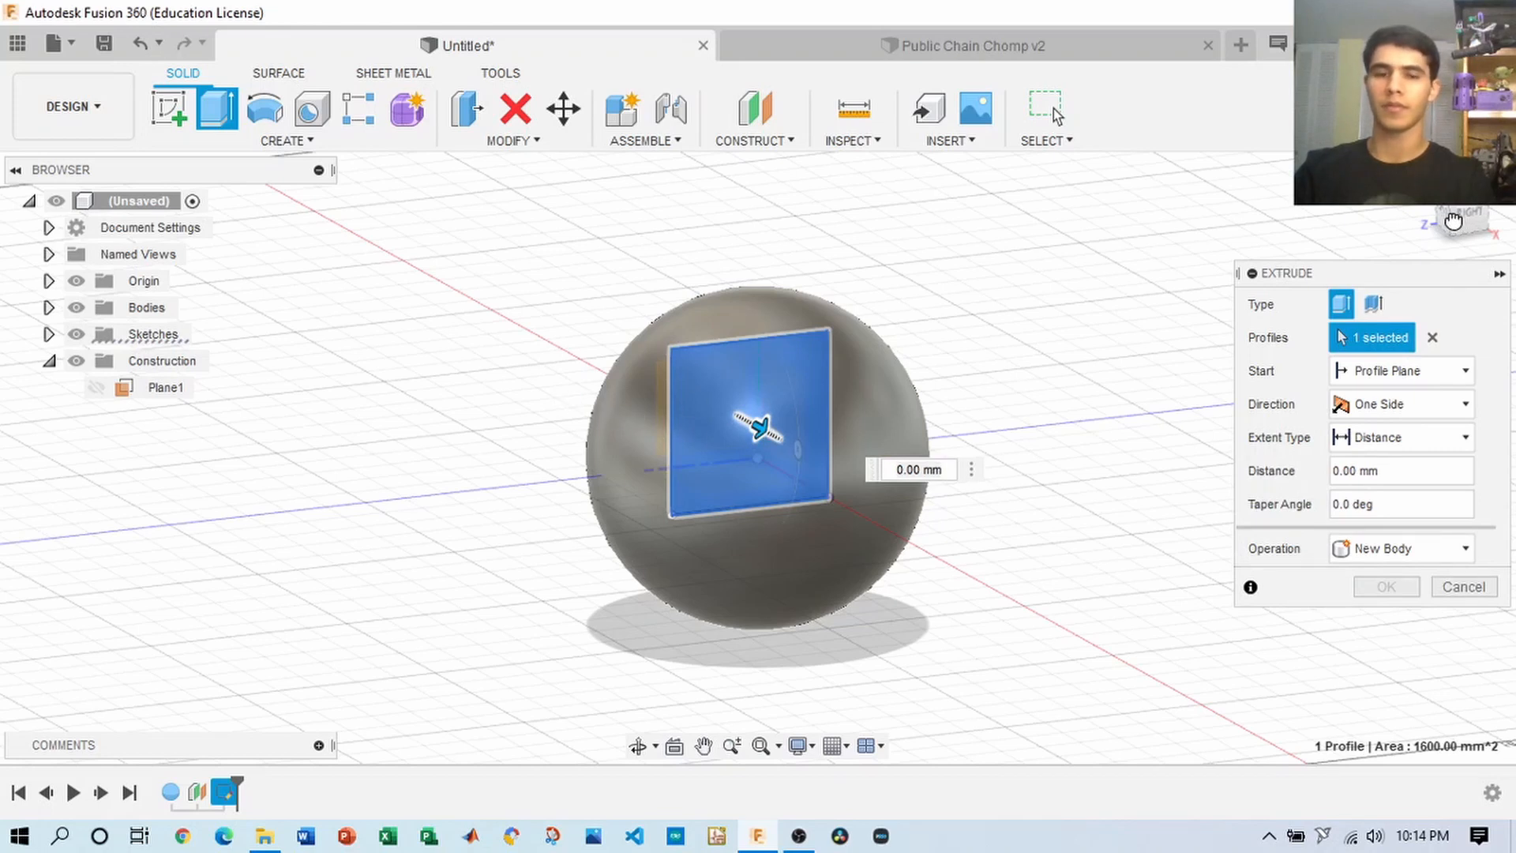
drag(760, 427, 565, 334)
drag(1459, 215, 1498, 220)
click(416, 389)
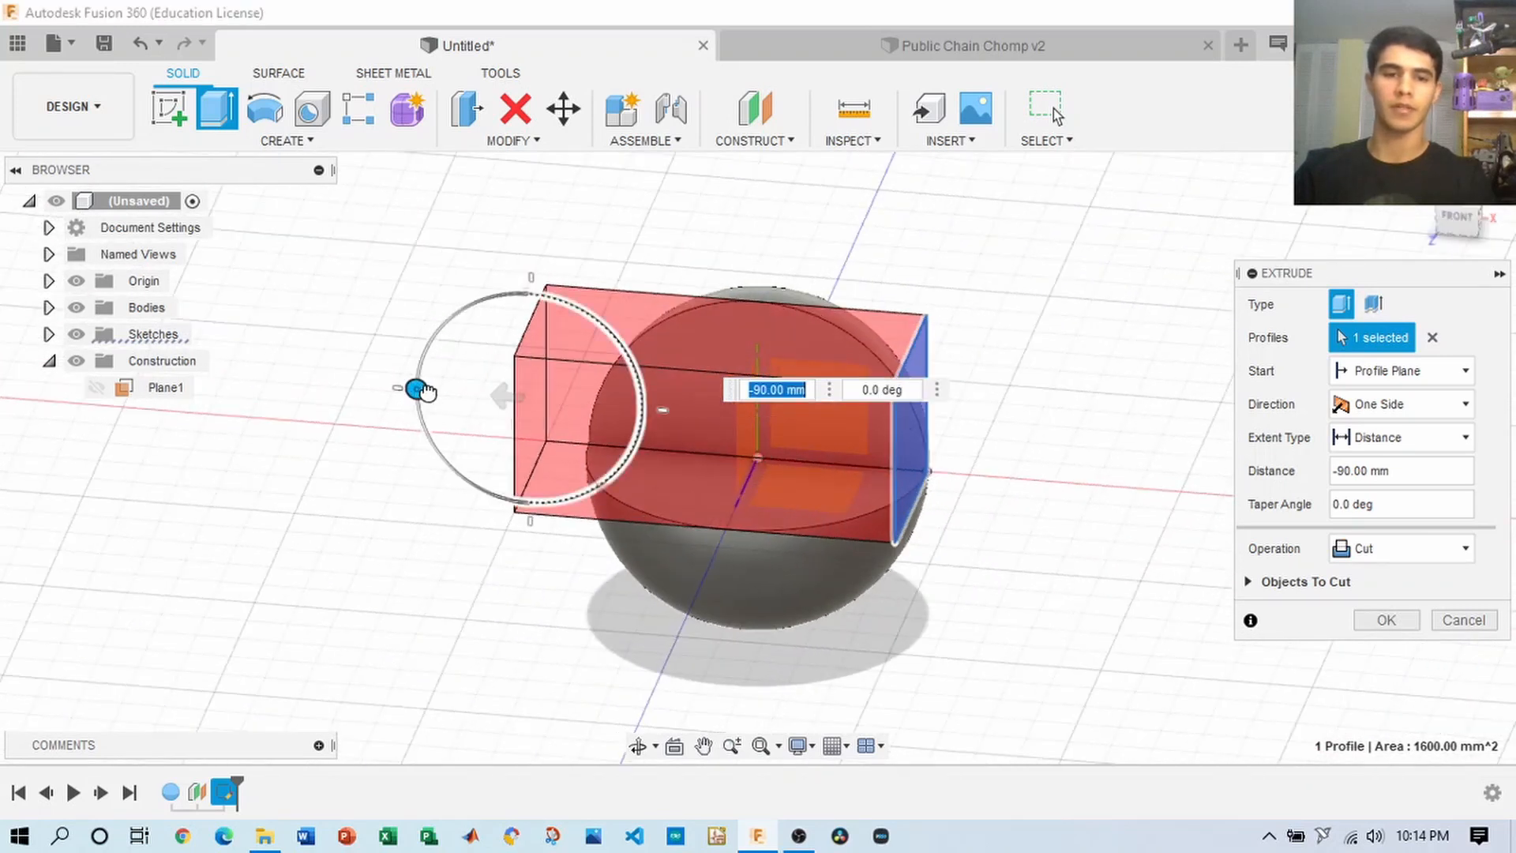
drag(495, 400, 539, 404)
drag(1464, 224, 1383, 202)
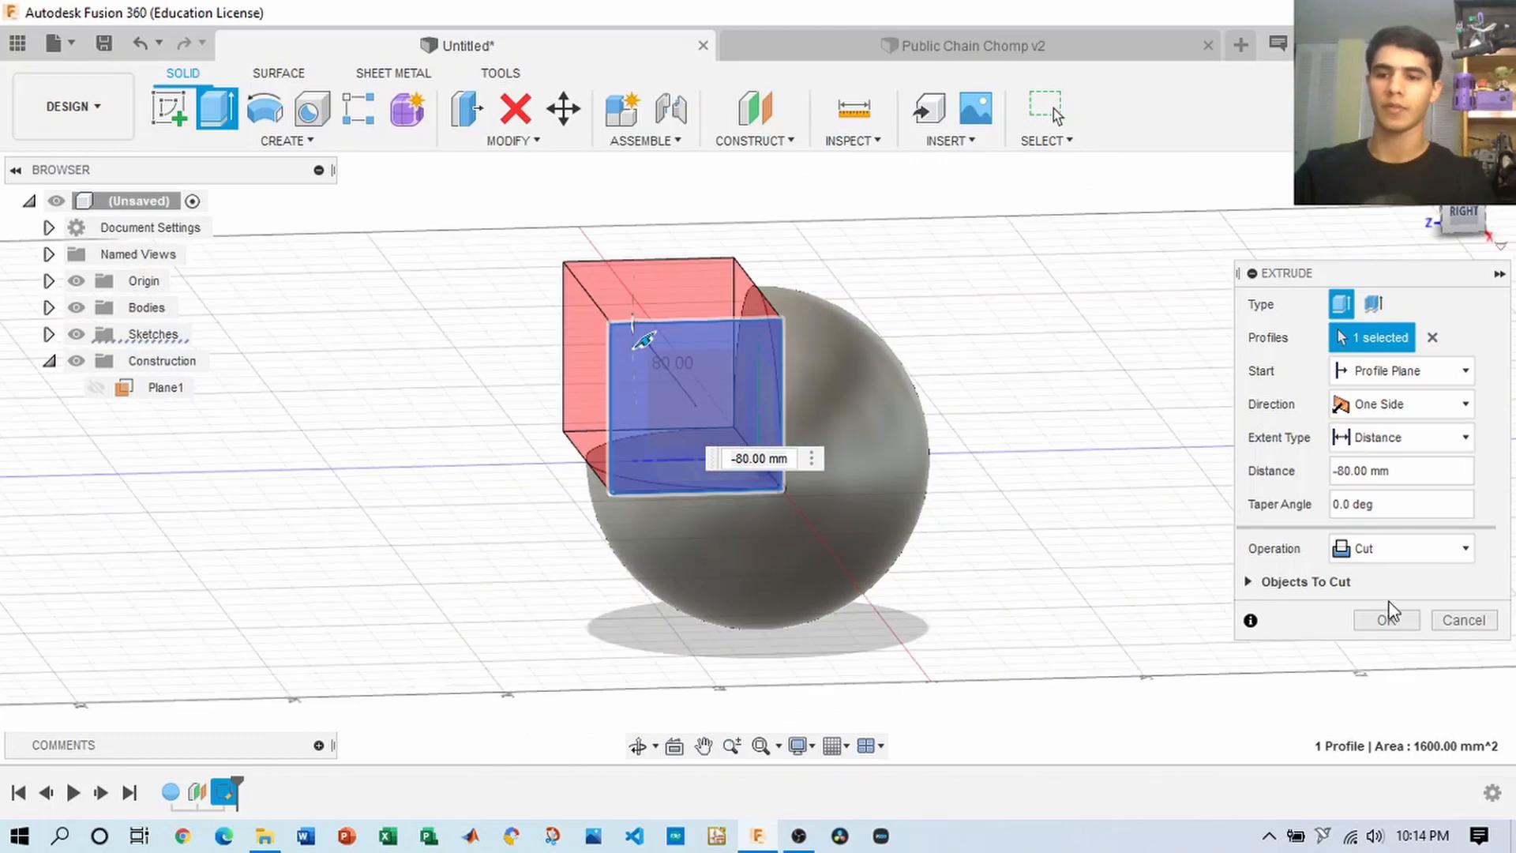
click(1387, 622)
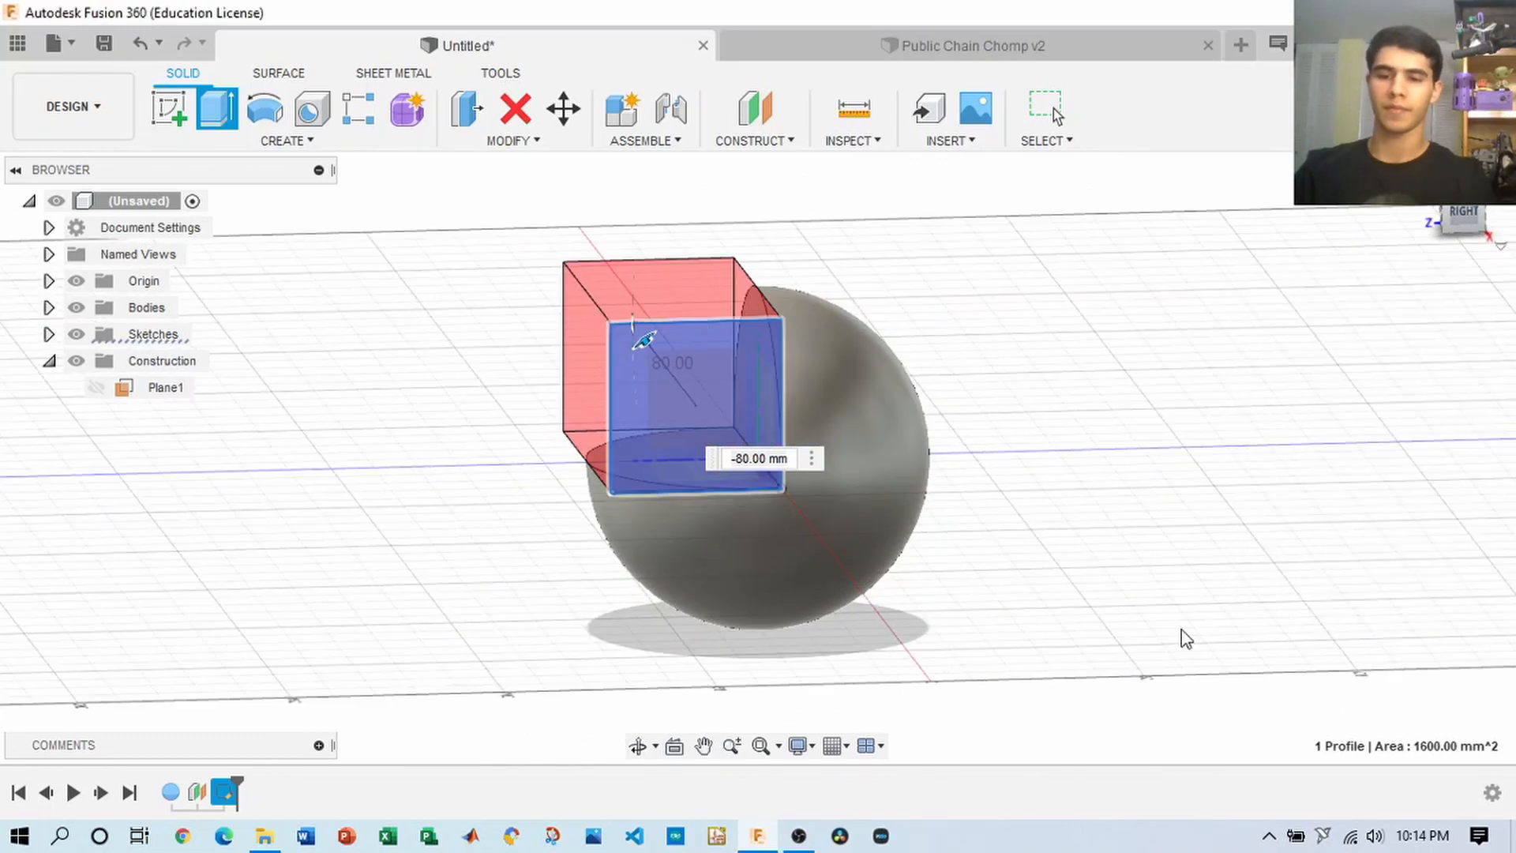
- Reopen the sketch containing the mouth-cut square for editing
mouse_move(1457, 218)
mouse_down()
mouse_move(1488, 237)
mouse_move(1437, 235)
mouse_up()
click(1457, 221)
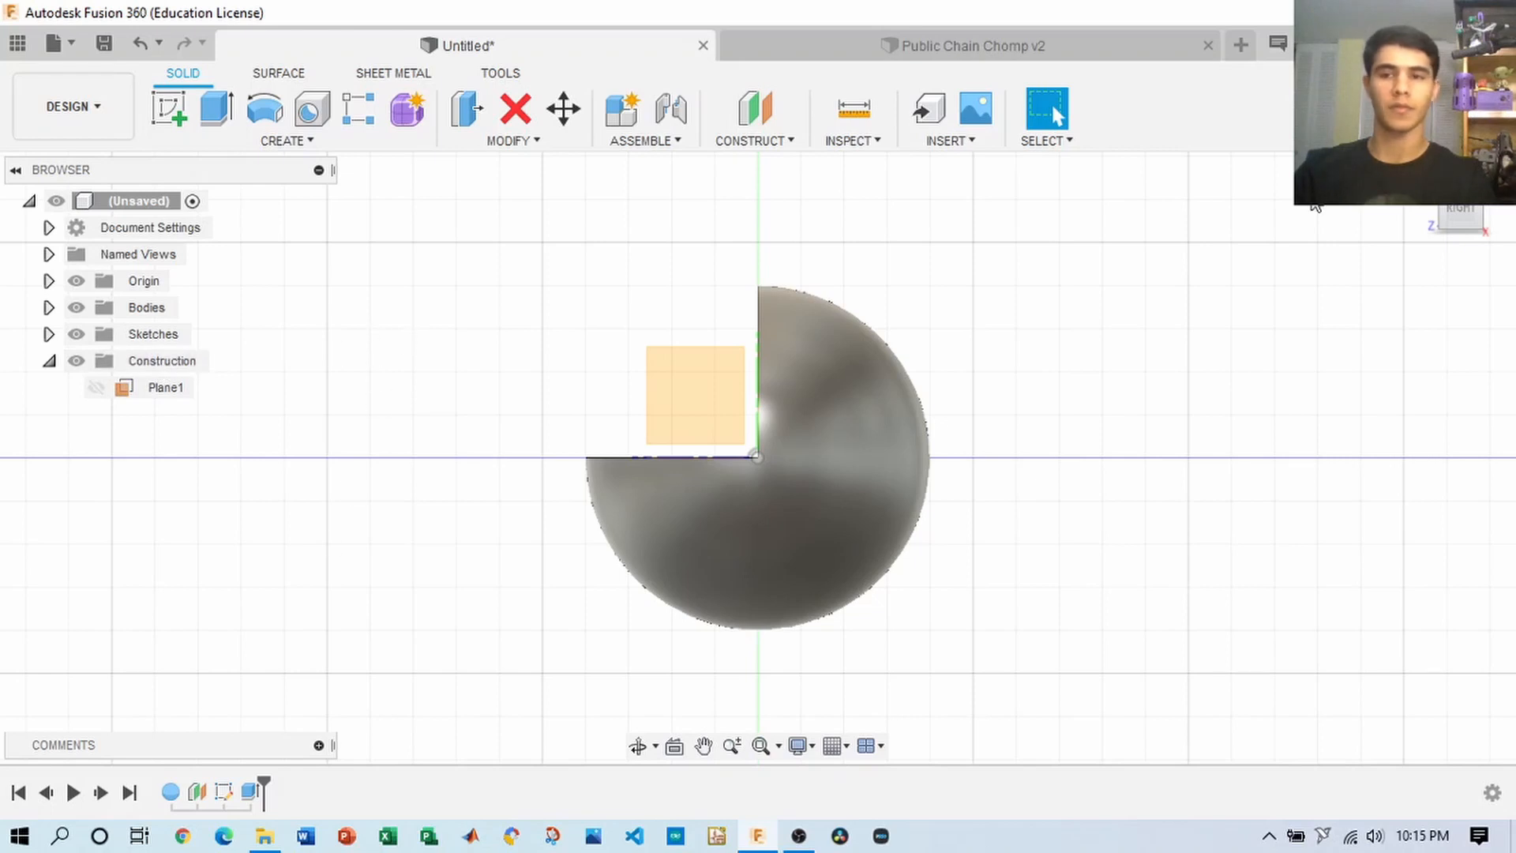
click(1423, 211)
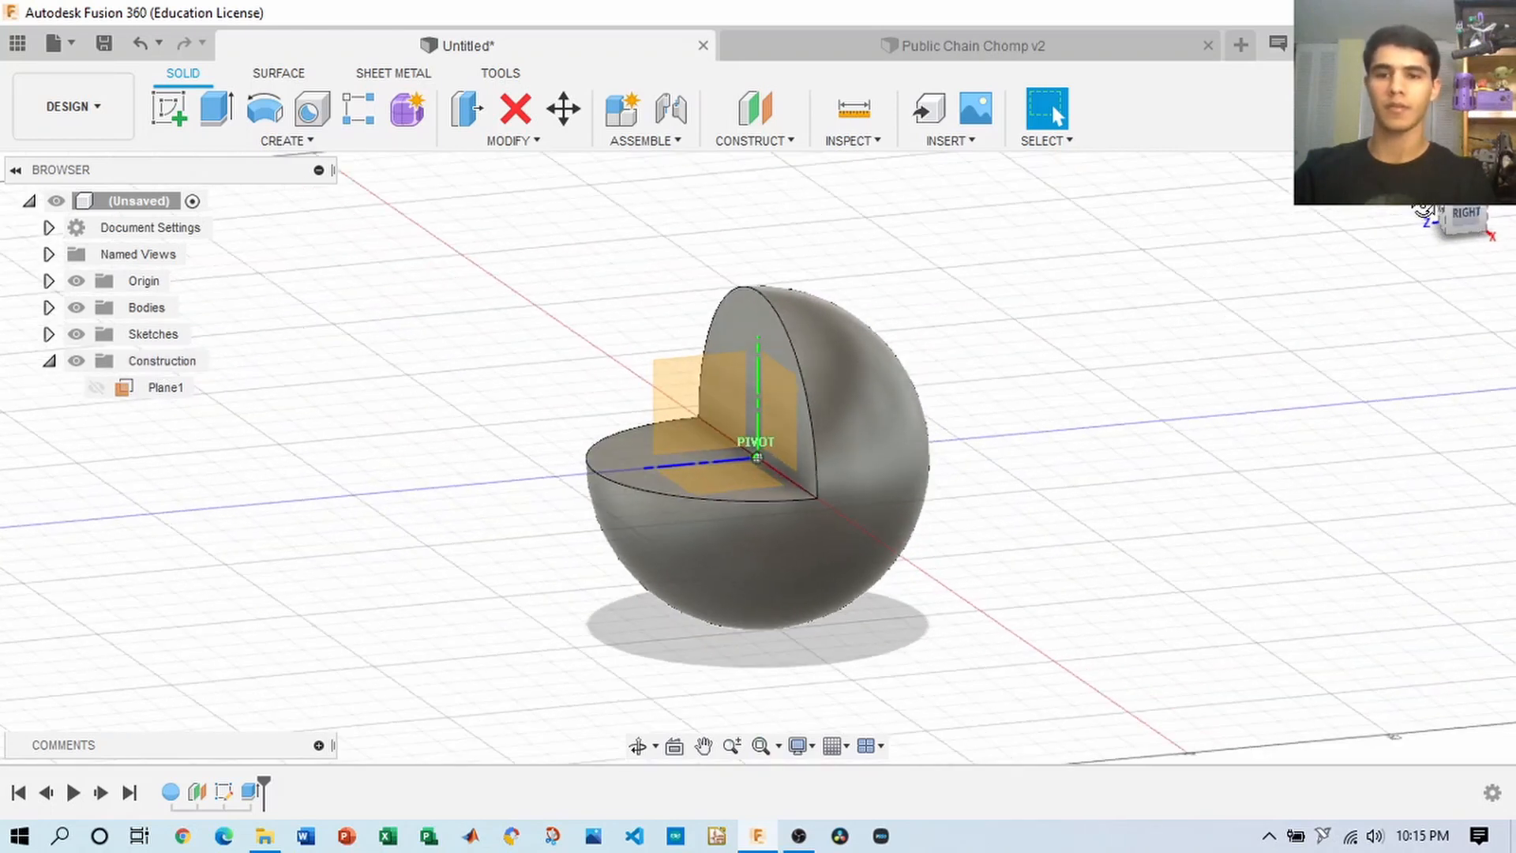
drag(1423, 210, 1393, 204)
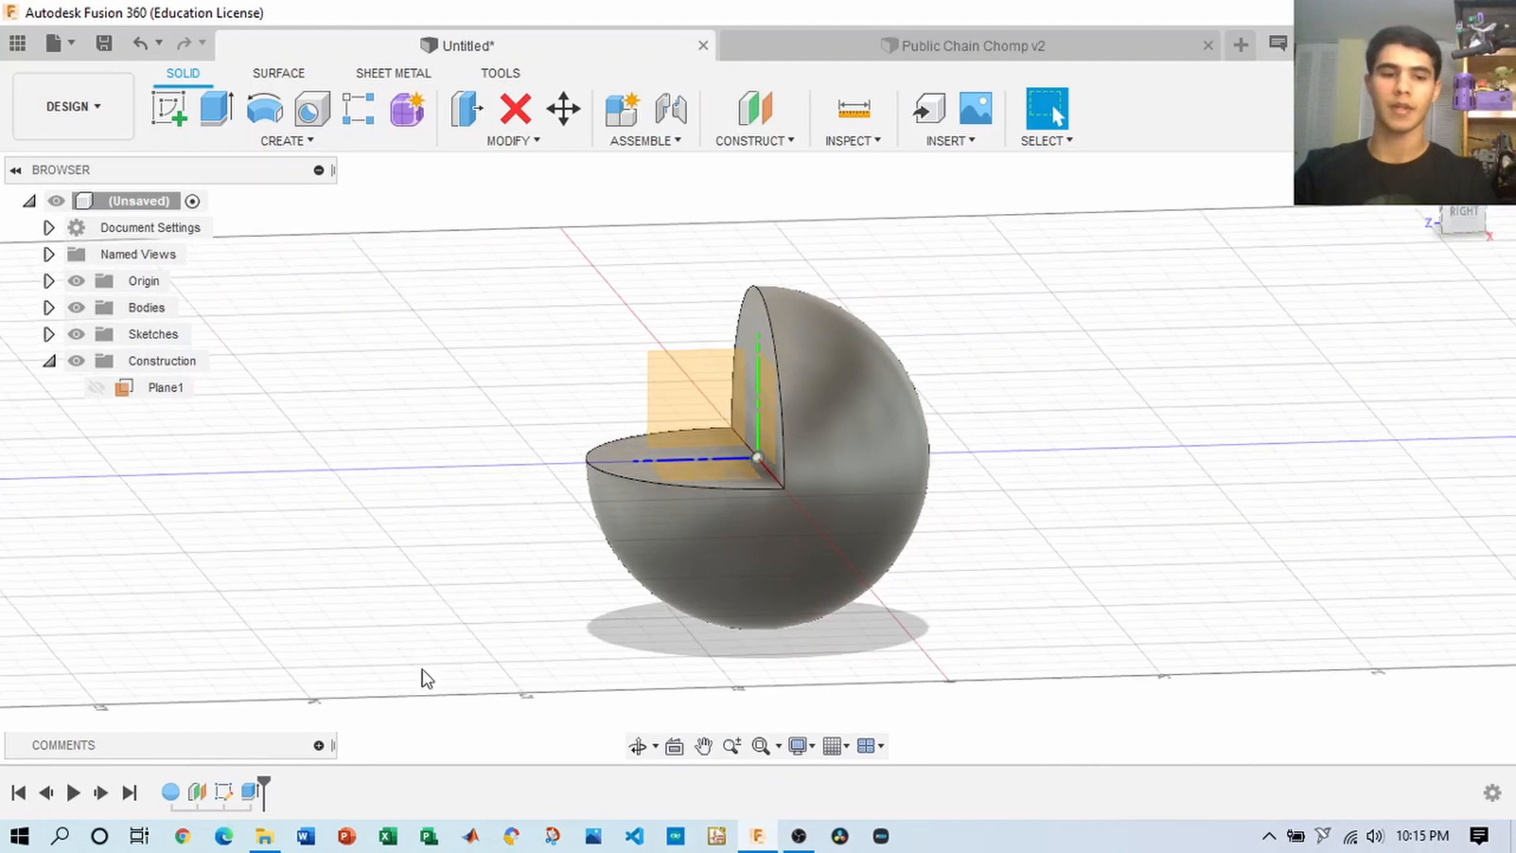
right_click(228, 791)
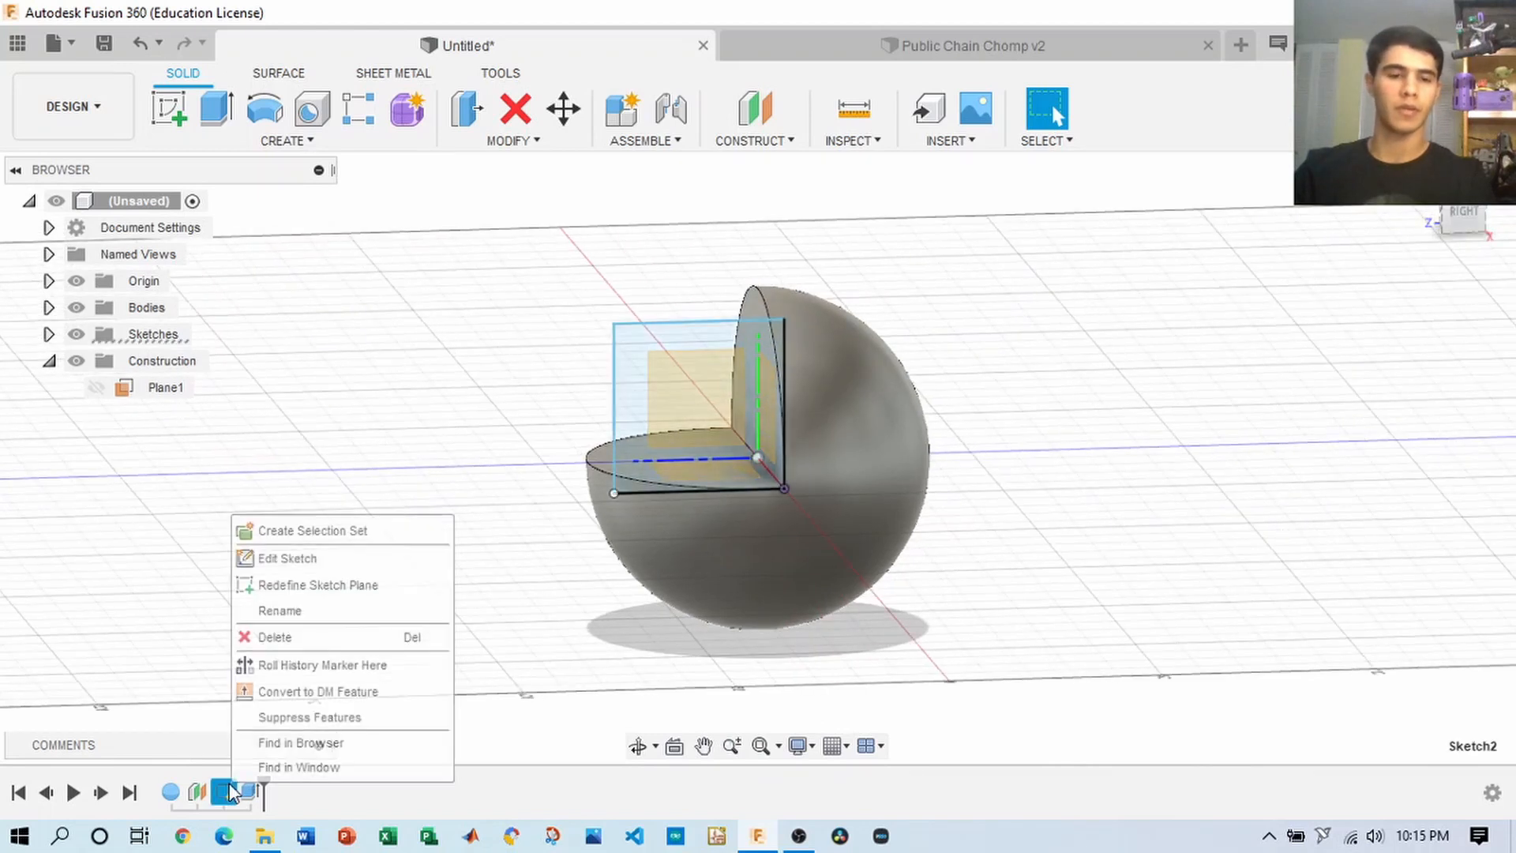
click(332, 562)
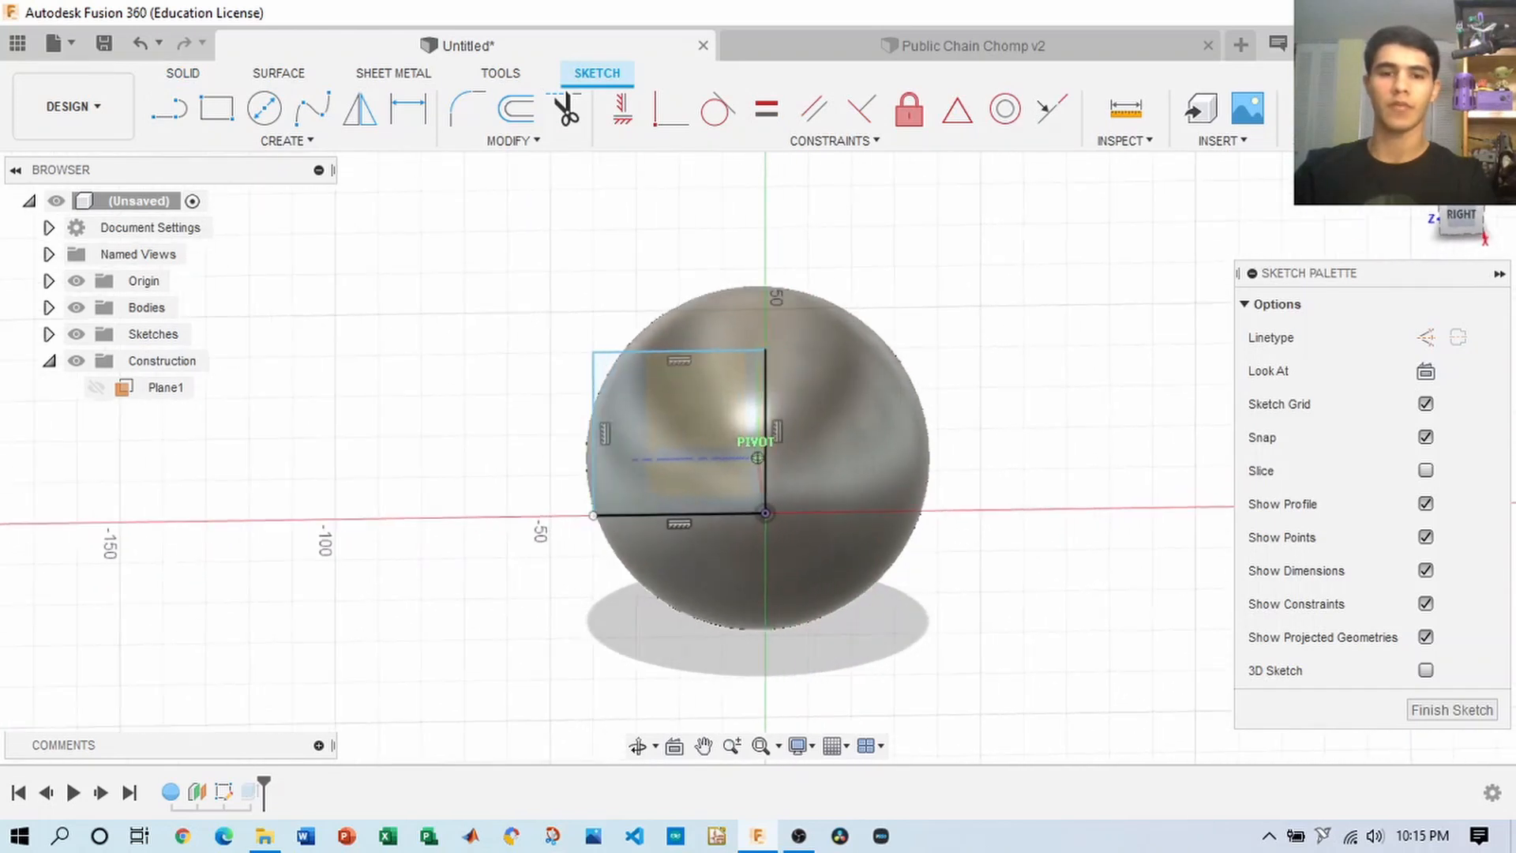
- Draw a 15 mm two-point circle on the sphere's upper-right quarter with a concentric 8 mm circle inside it
click(263, 109)
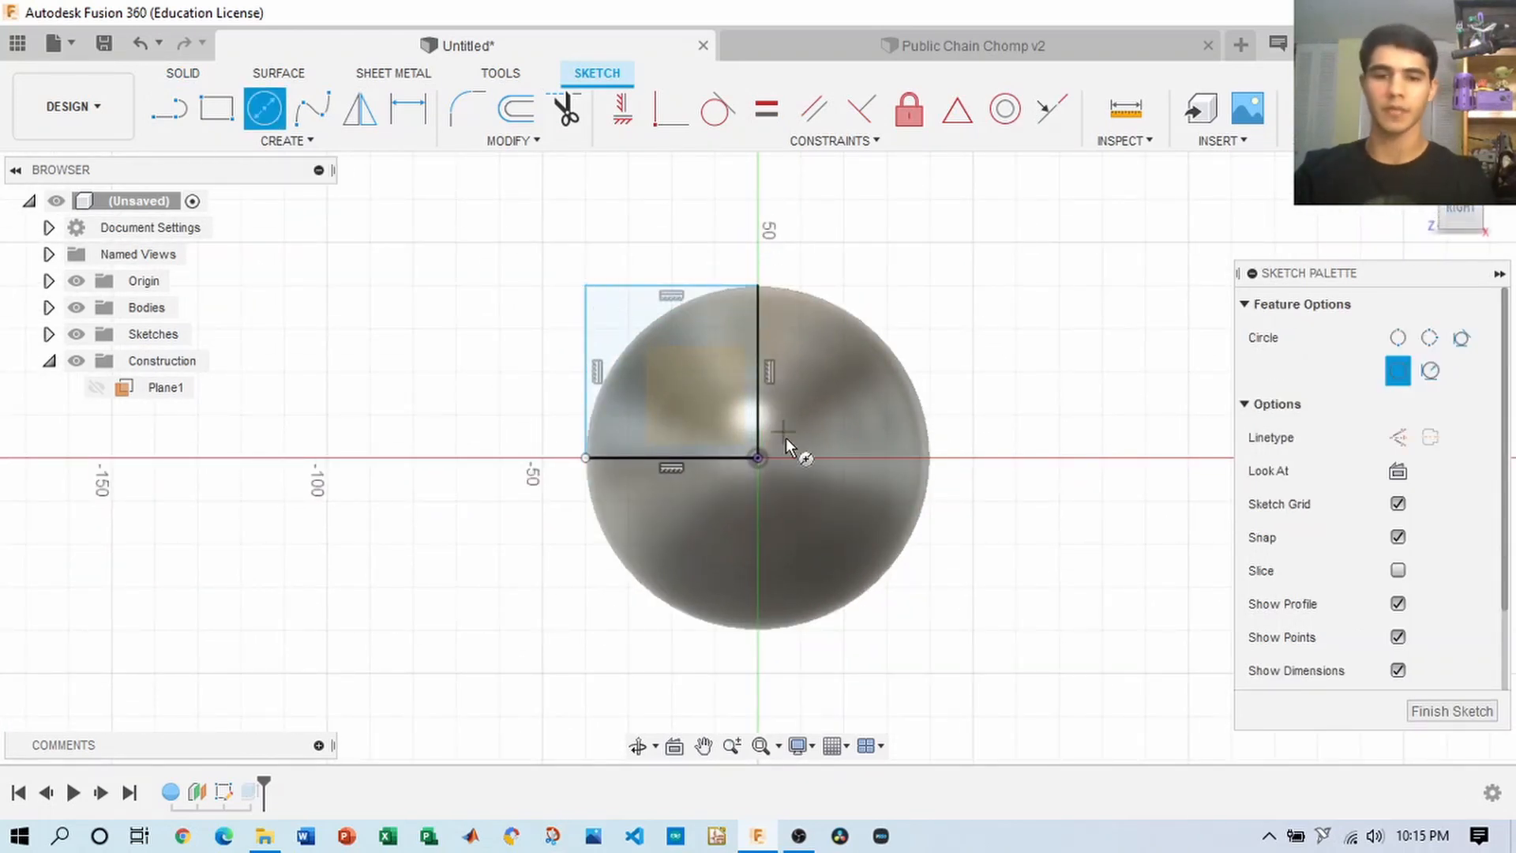
scroll(805, 384, up, 3)
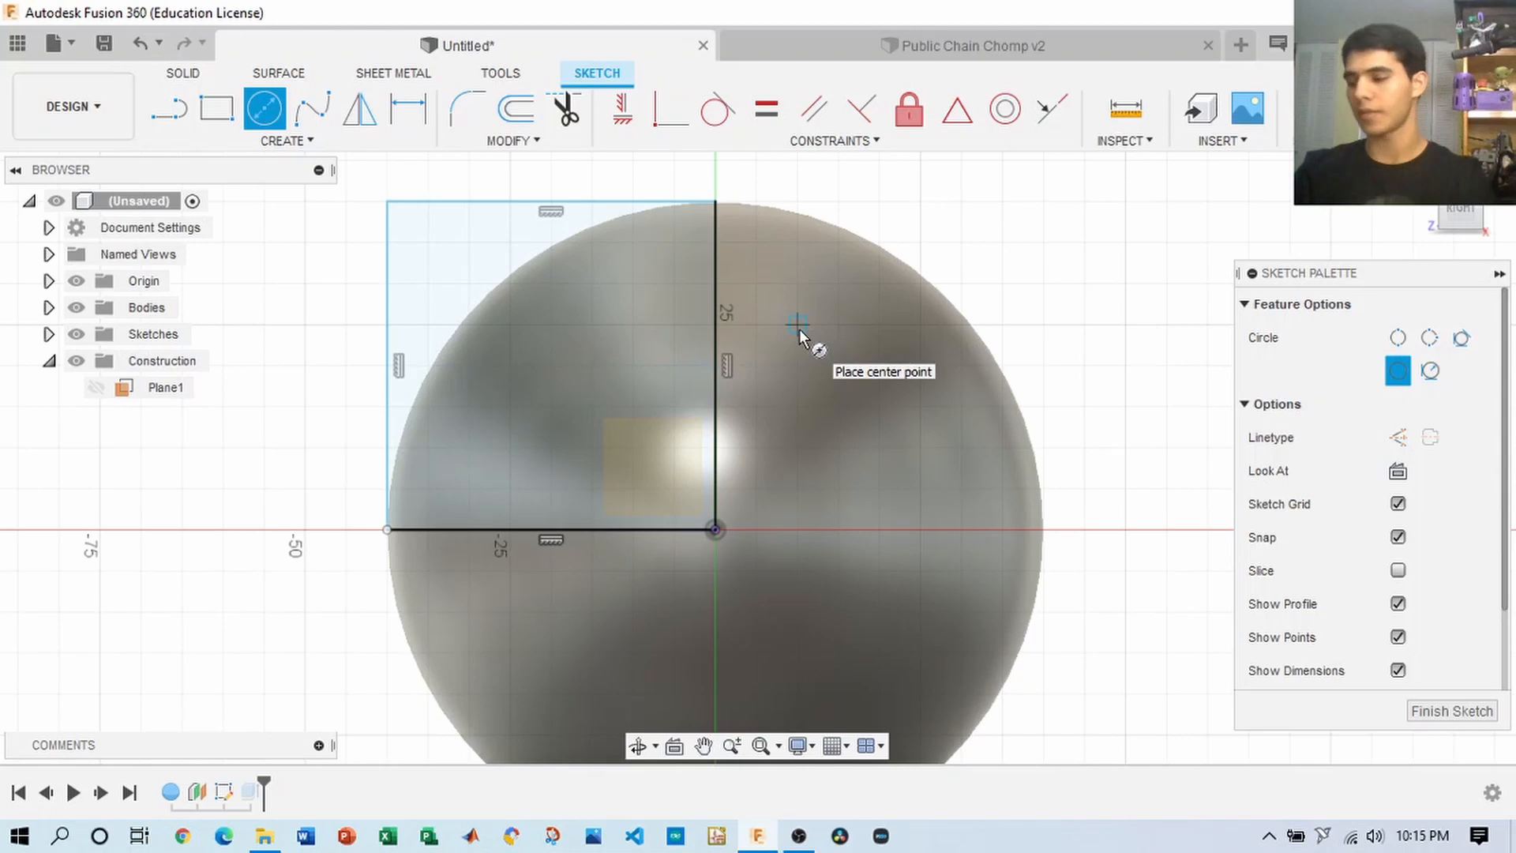
click(837, 364)
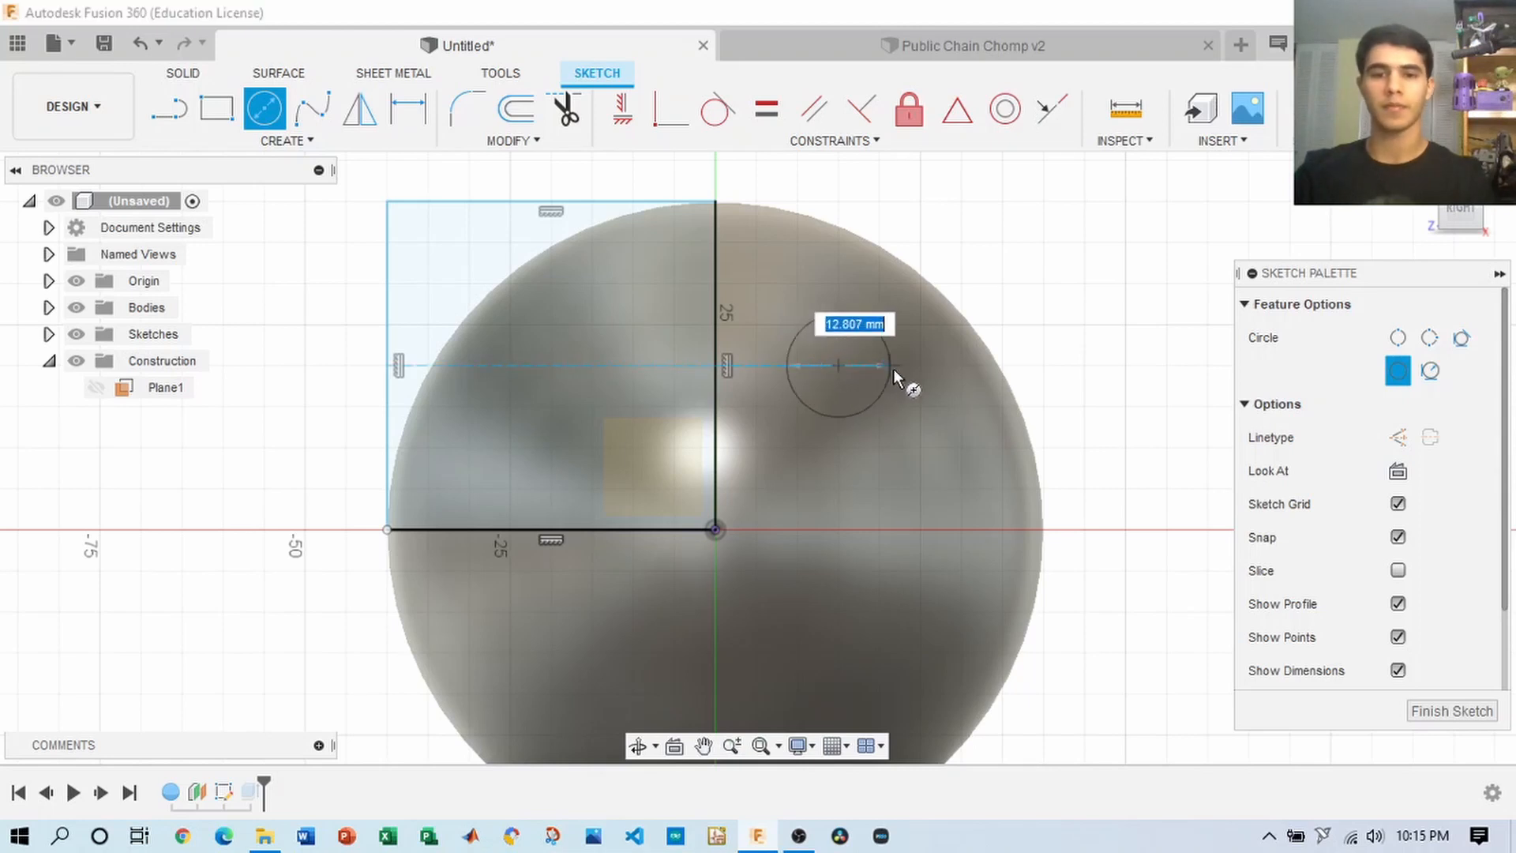
text(15)
key(Return)
click(839, 366)
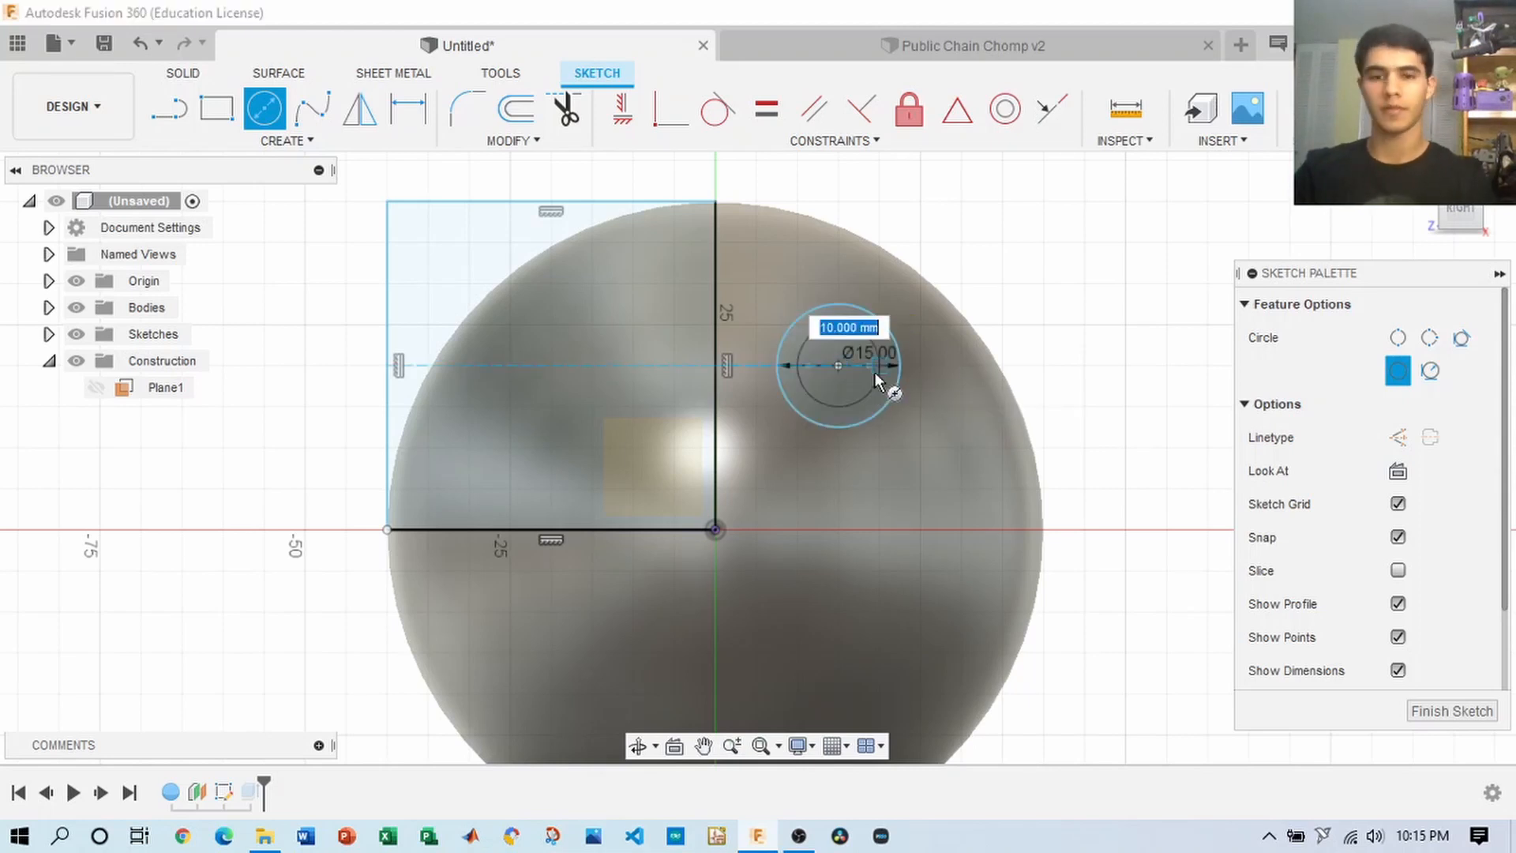
text(8)
key(Return)
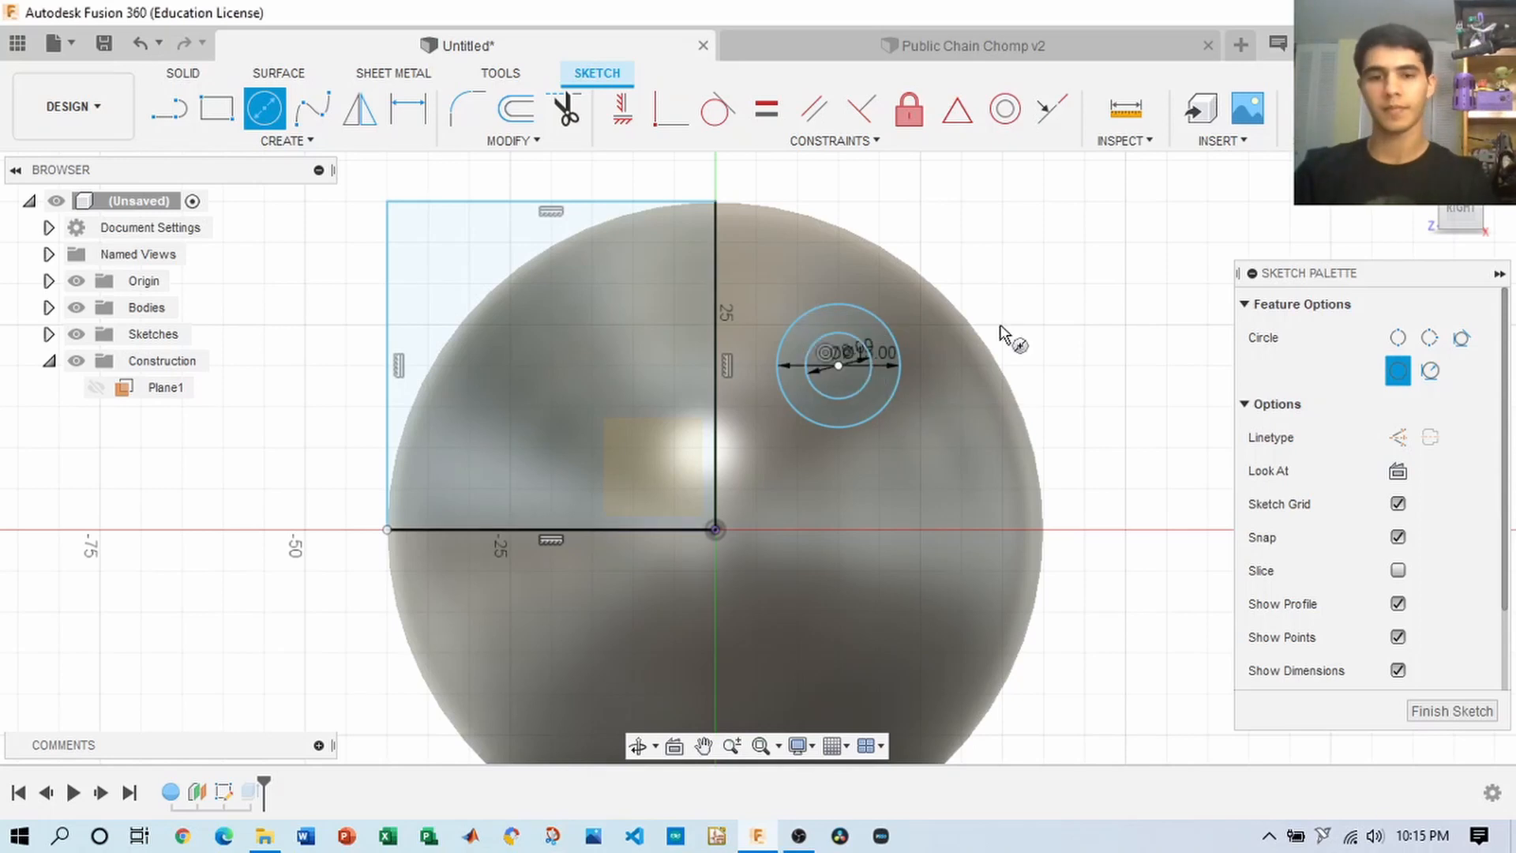
- Change the inner circle's diameter to 9 mm, and finally set it to 10 mm
scroll(876, 356, up, 5)
click(408, 110)
click(846, 360)
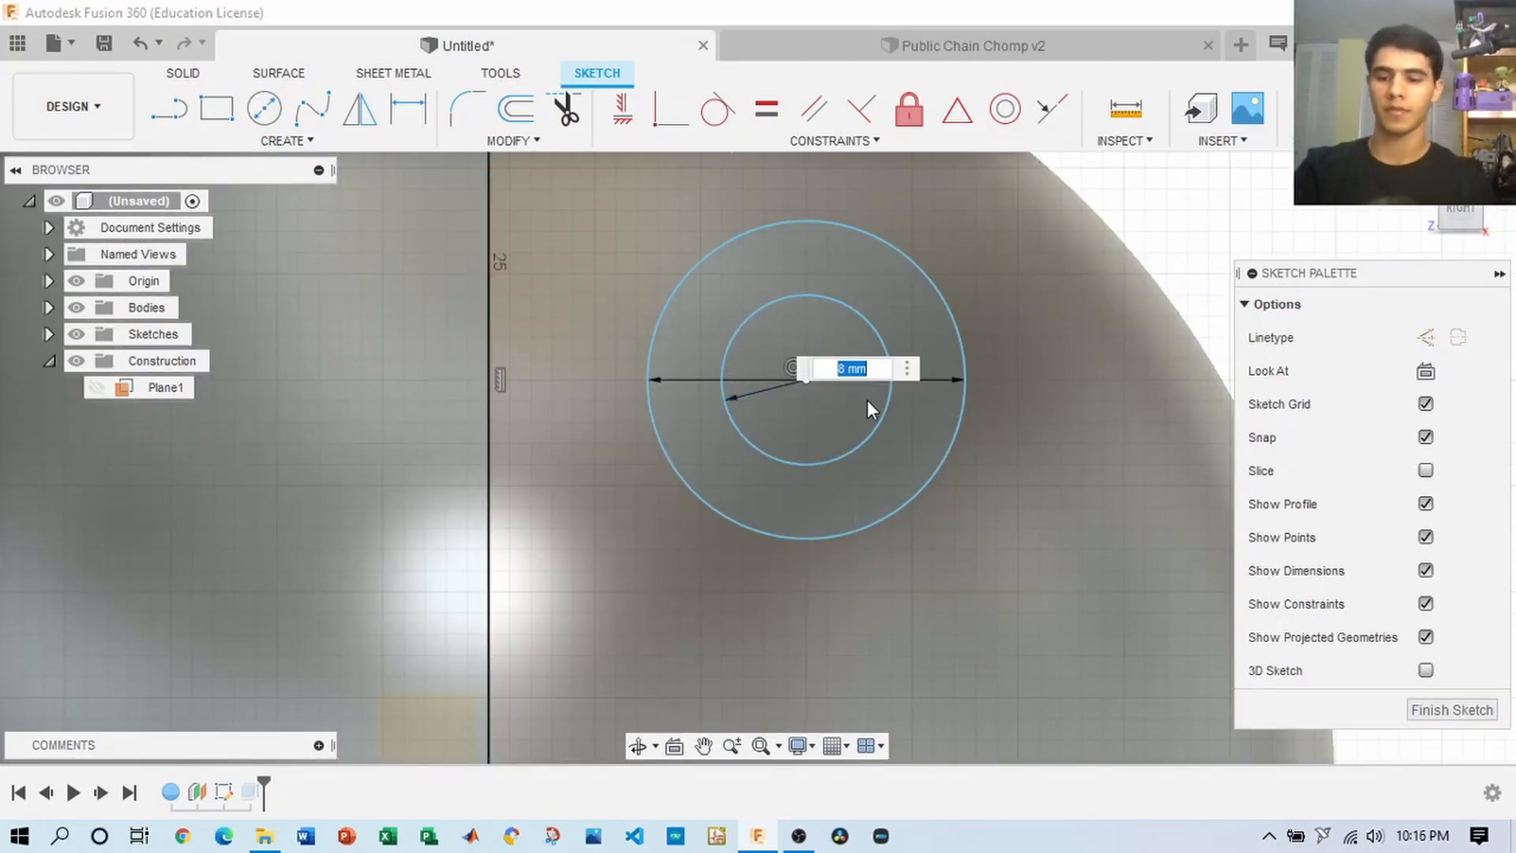
text(9)
key(Return)
click(862, 352)
text(10)
key(Return)
- Draw a 4 mm two-point circle overlapping the lower-right edge of the 10 mm circle
click(265, 110)
click(286, 140)
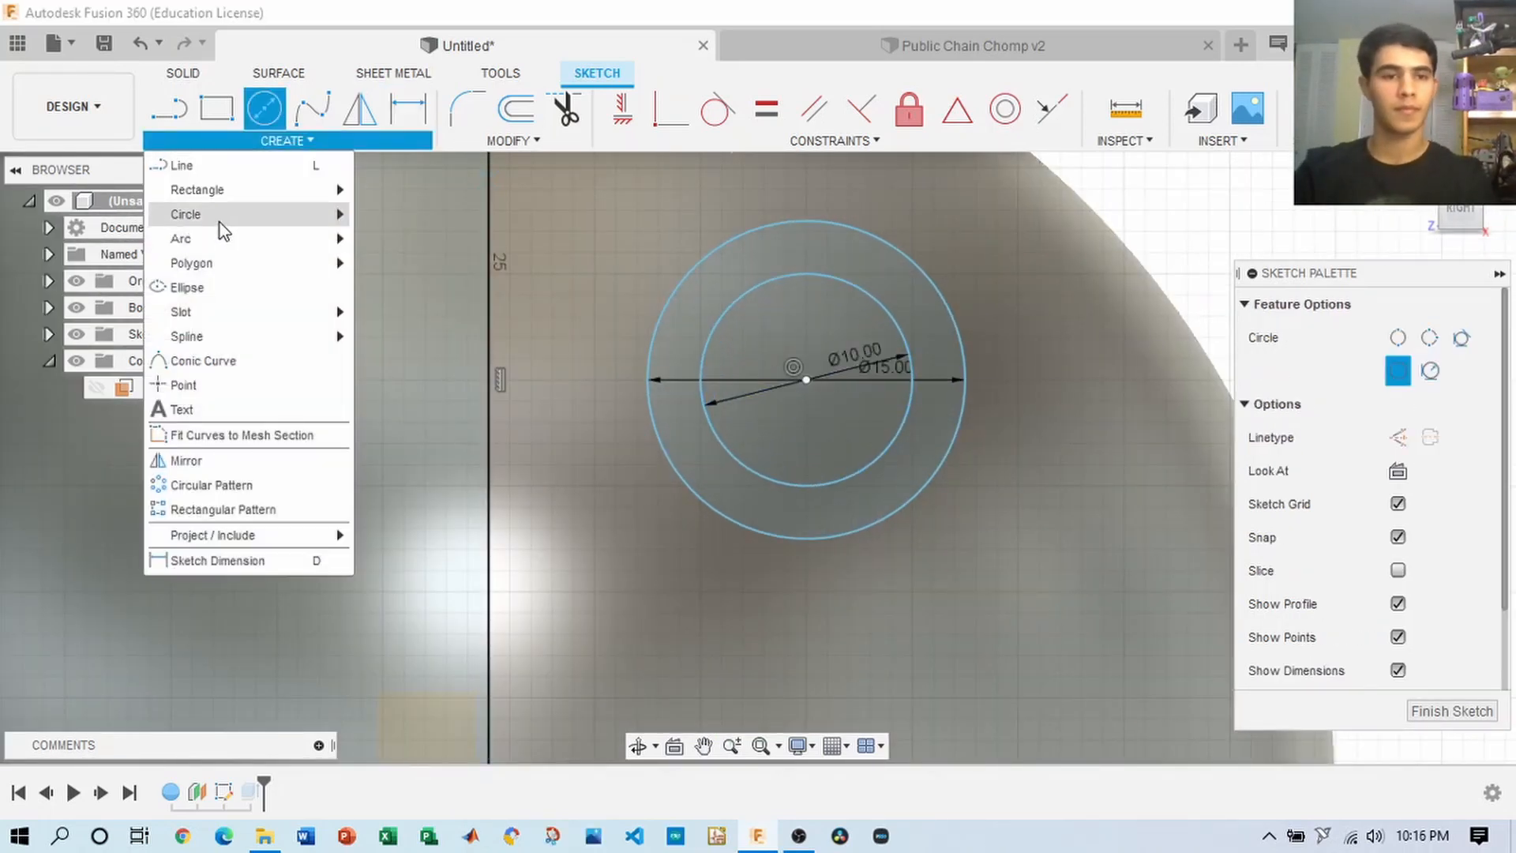
mouse_move(221, 220)
click(410, 239)
scroll(878, 401, up, 3)
click(813, 387)
text(4)
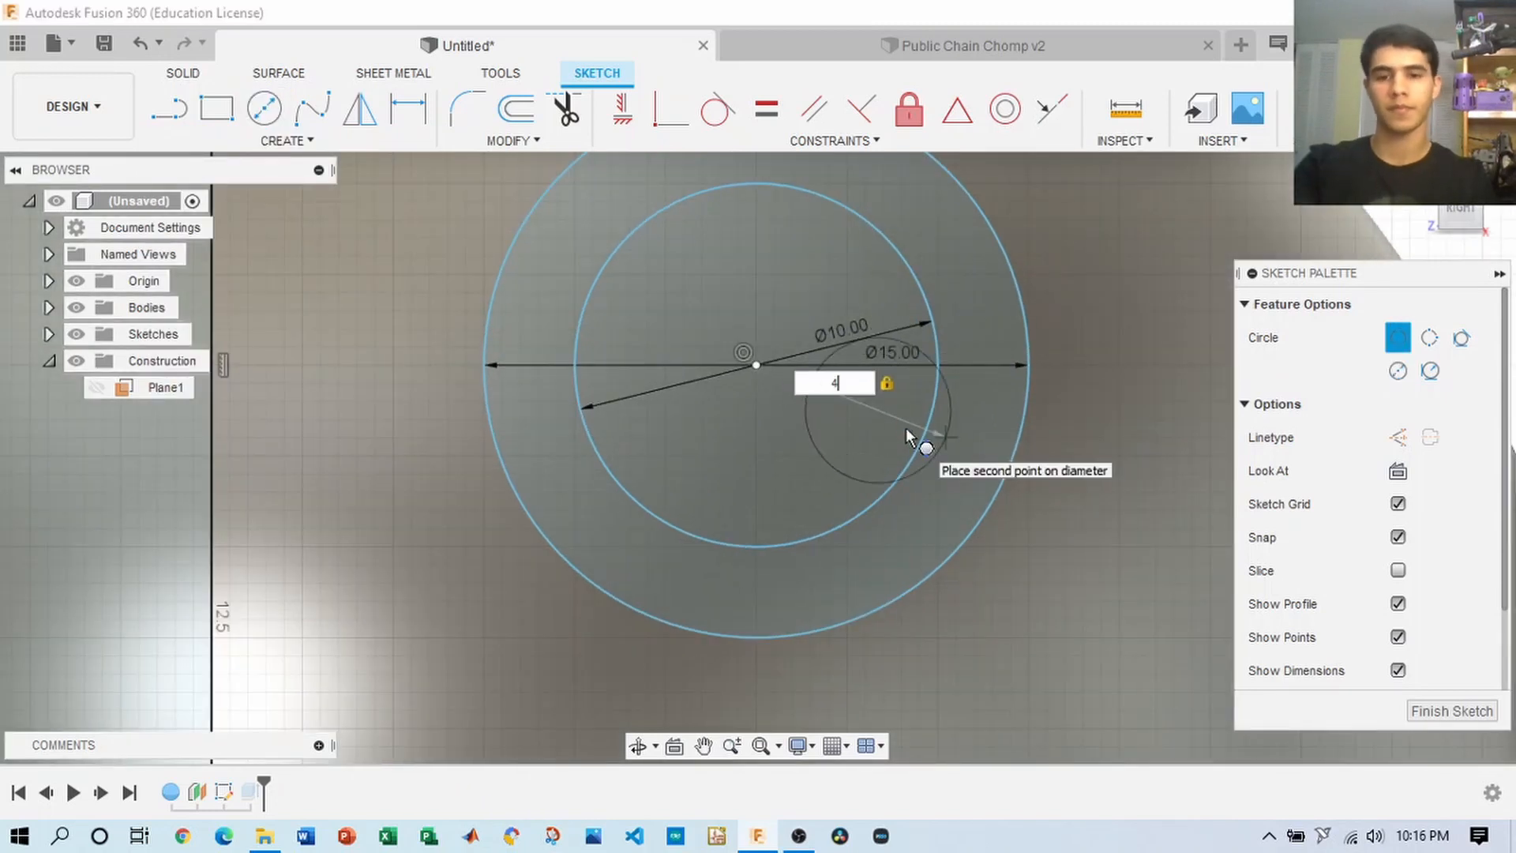
key(Return)
- Move the 4 mm circle -2 mm horizontally and 0.5 mm vertically so it sits inside the 10 mm circle
right_click(902, 344)
click(908, 386)
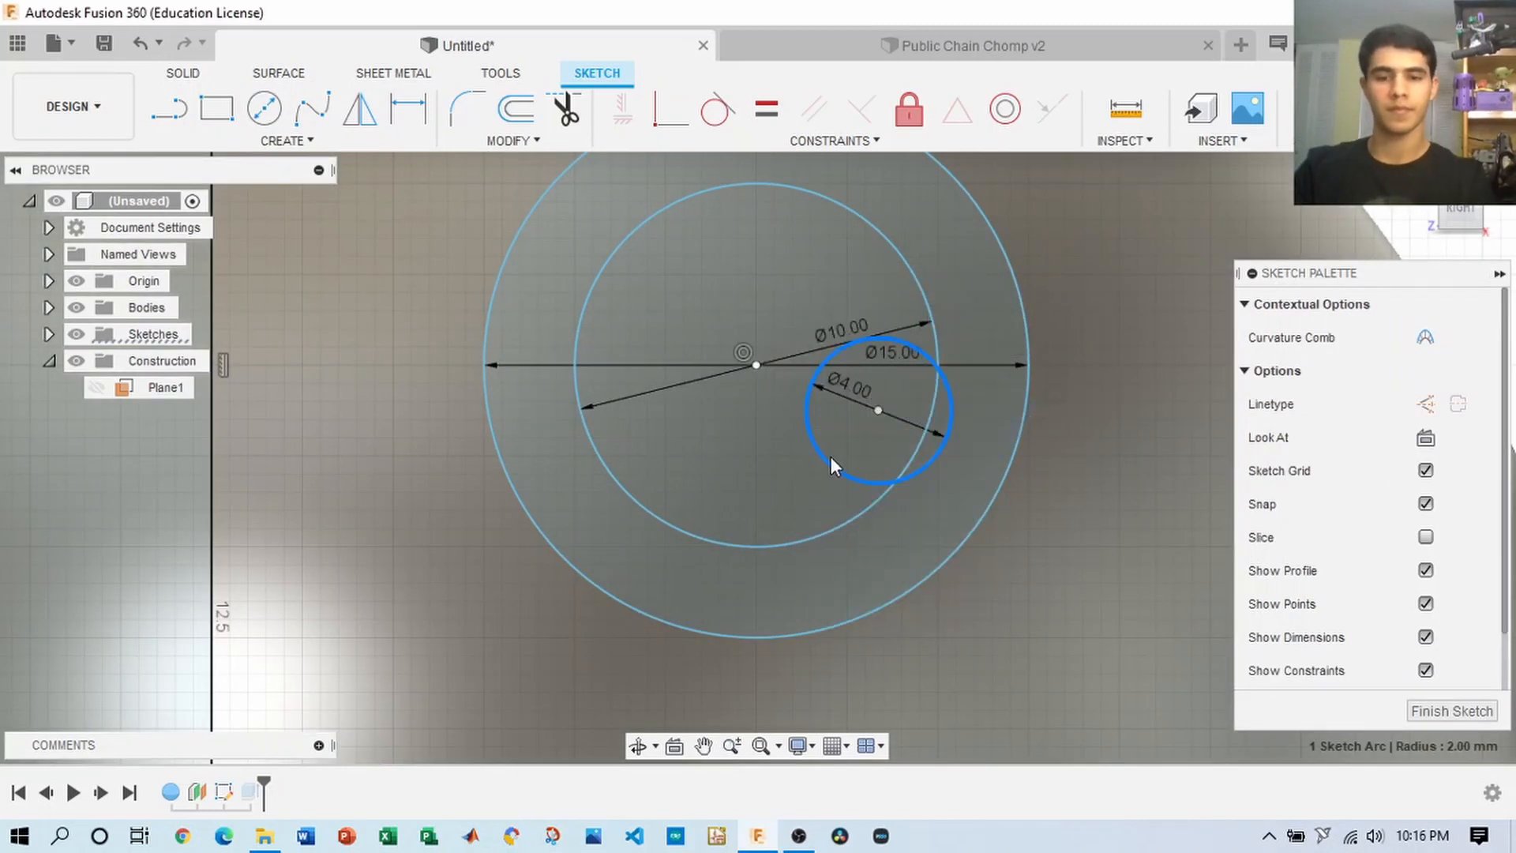
scroll(812, 444, down, 2)
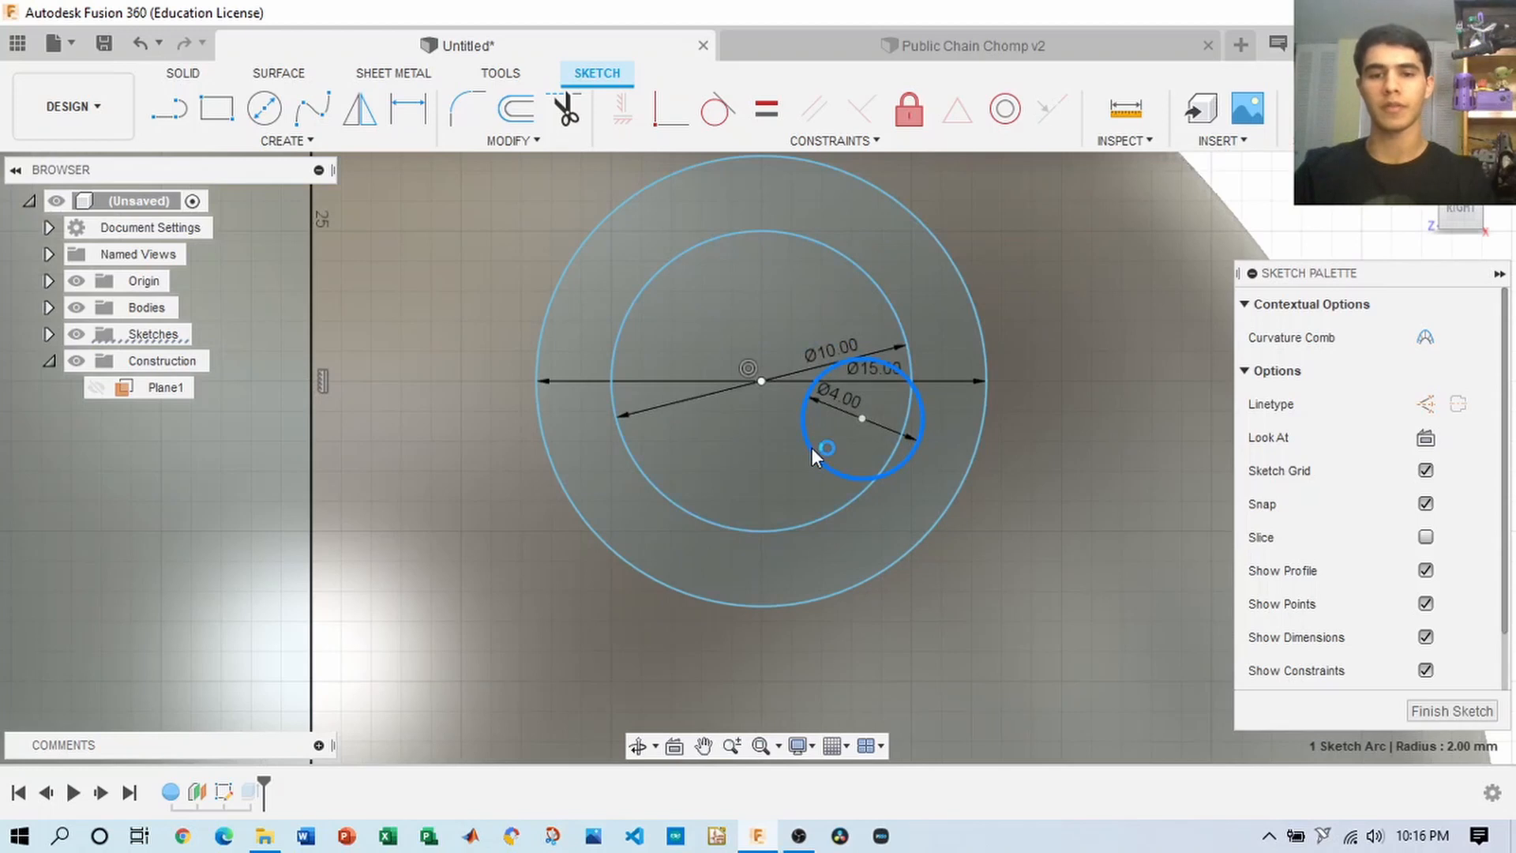
right_click(812, 447)
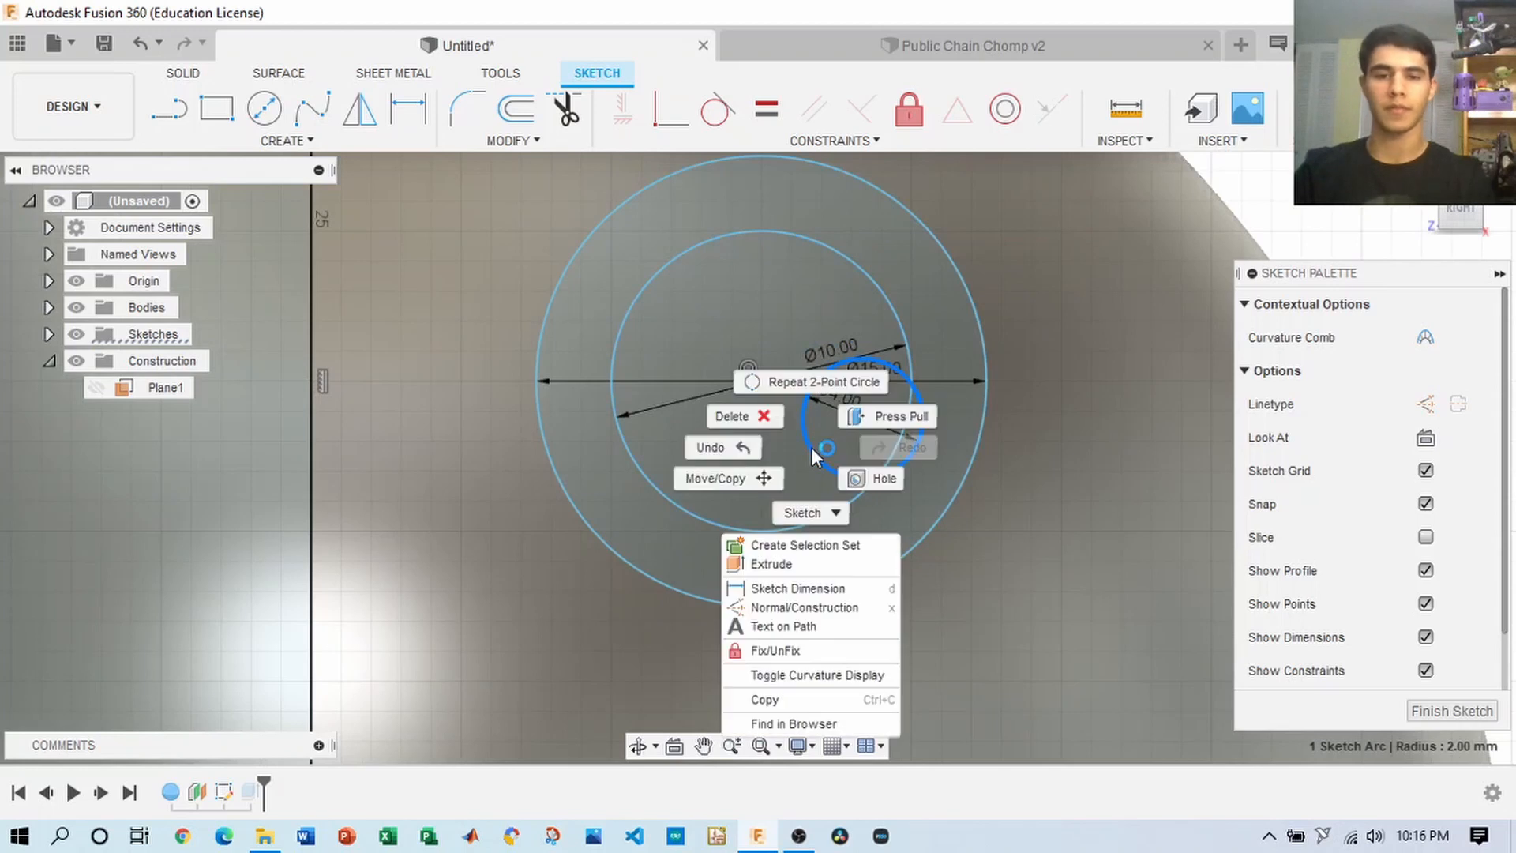
click(737, 477)
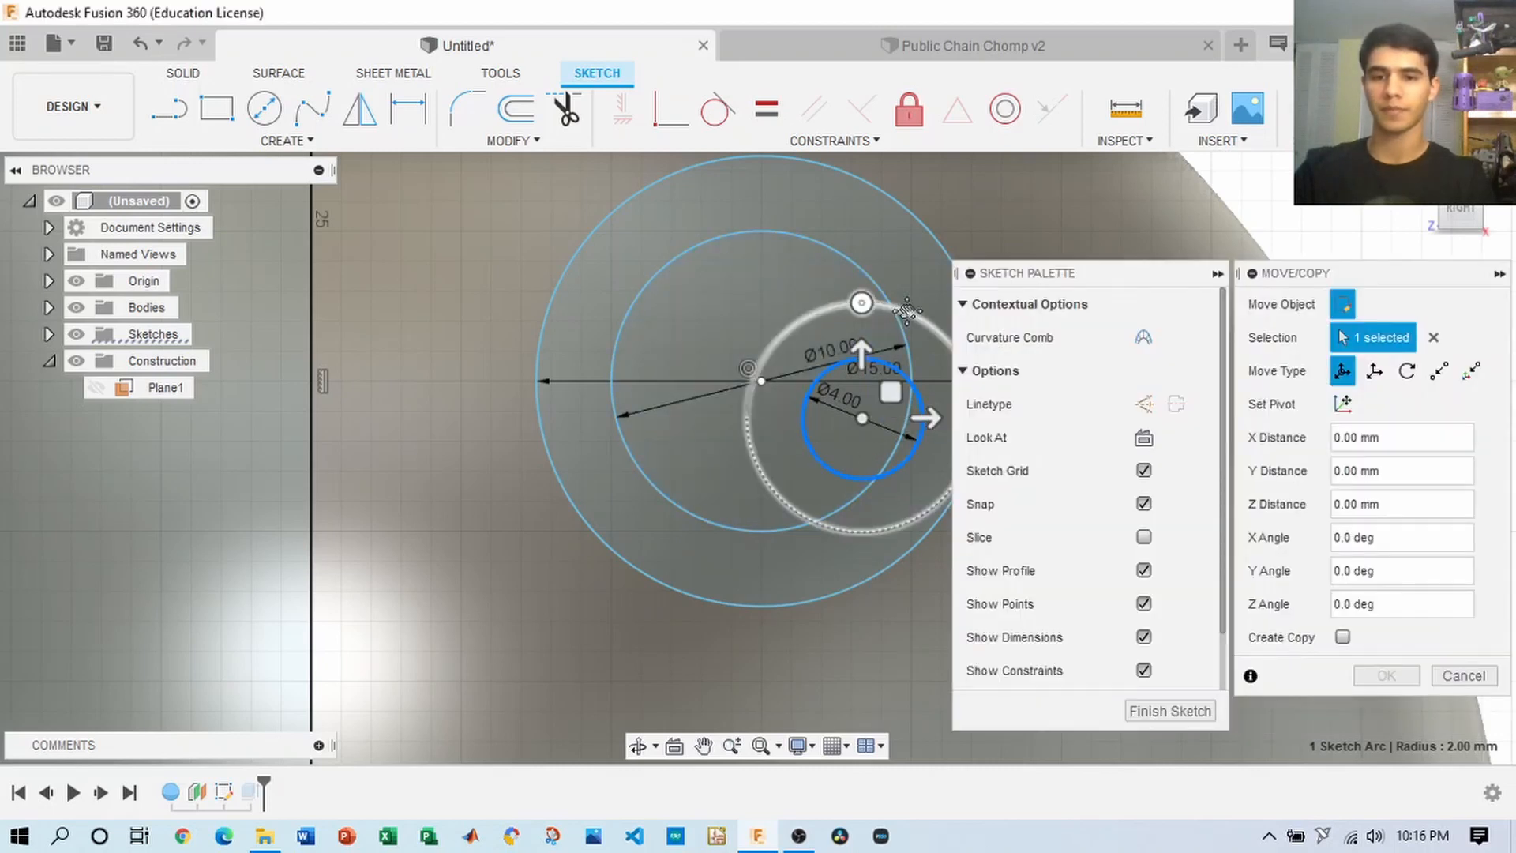
middle_drag(913, 424, 833, 371)
scroll(833, 371, up, 2)
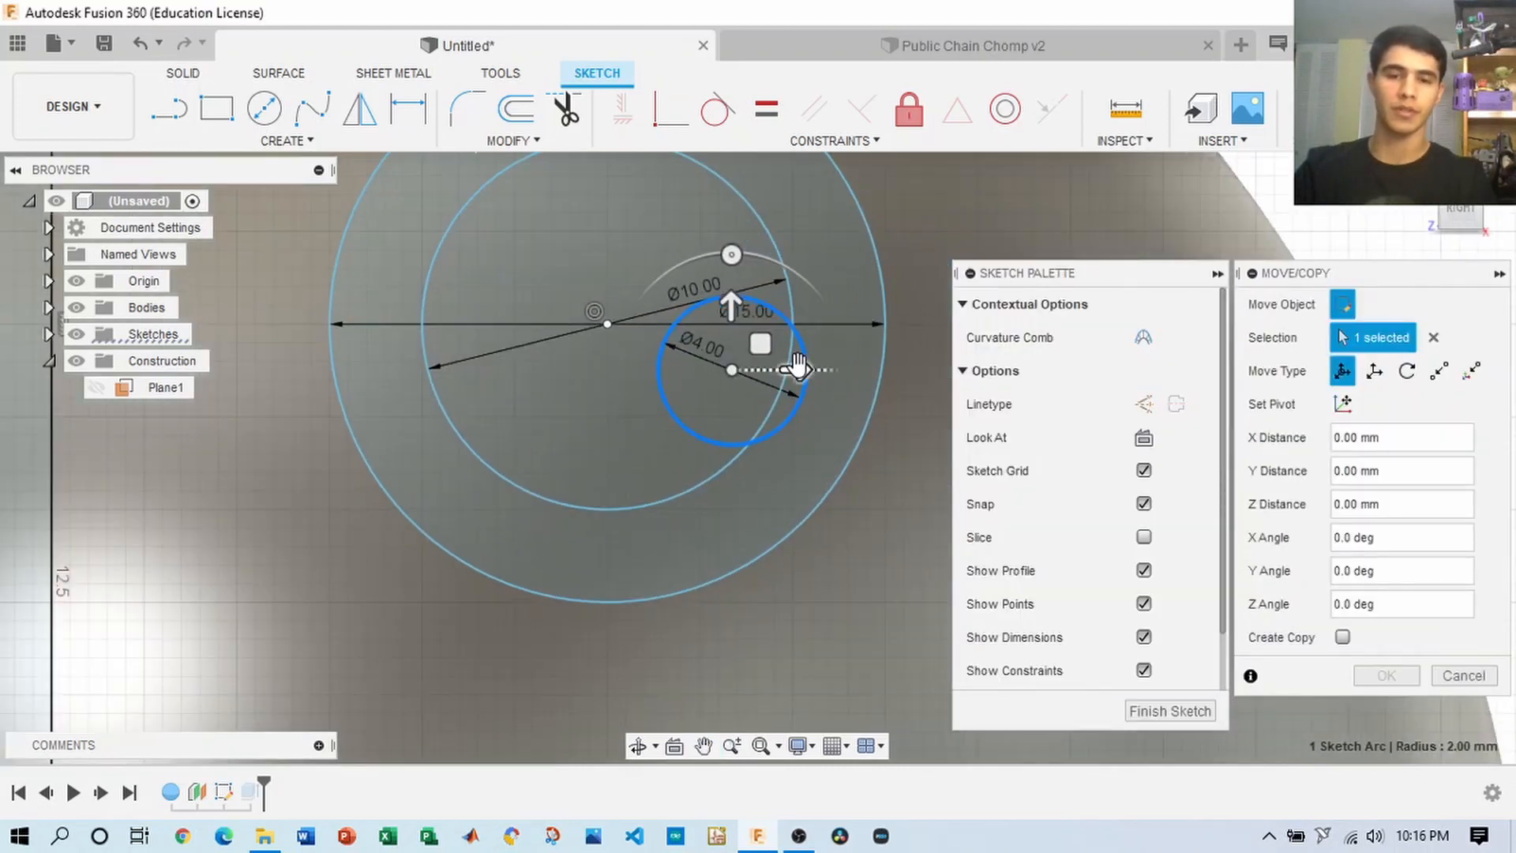
drag(800, 371, 725, 369)
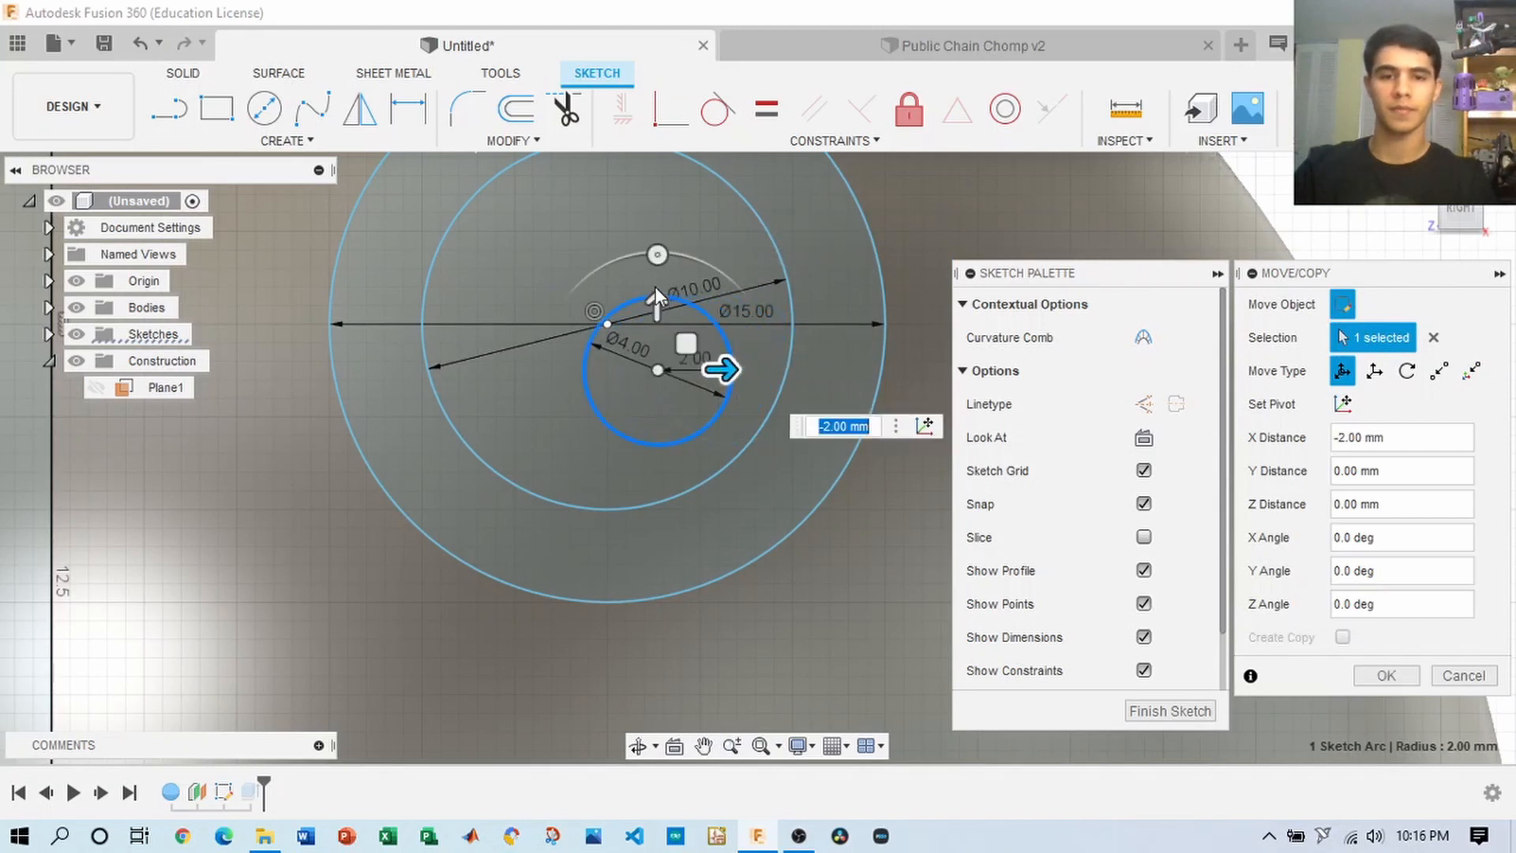
drag(654, 303, 653, 284)
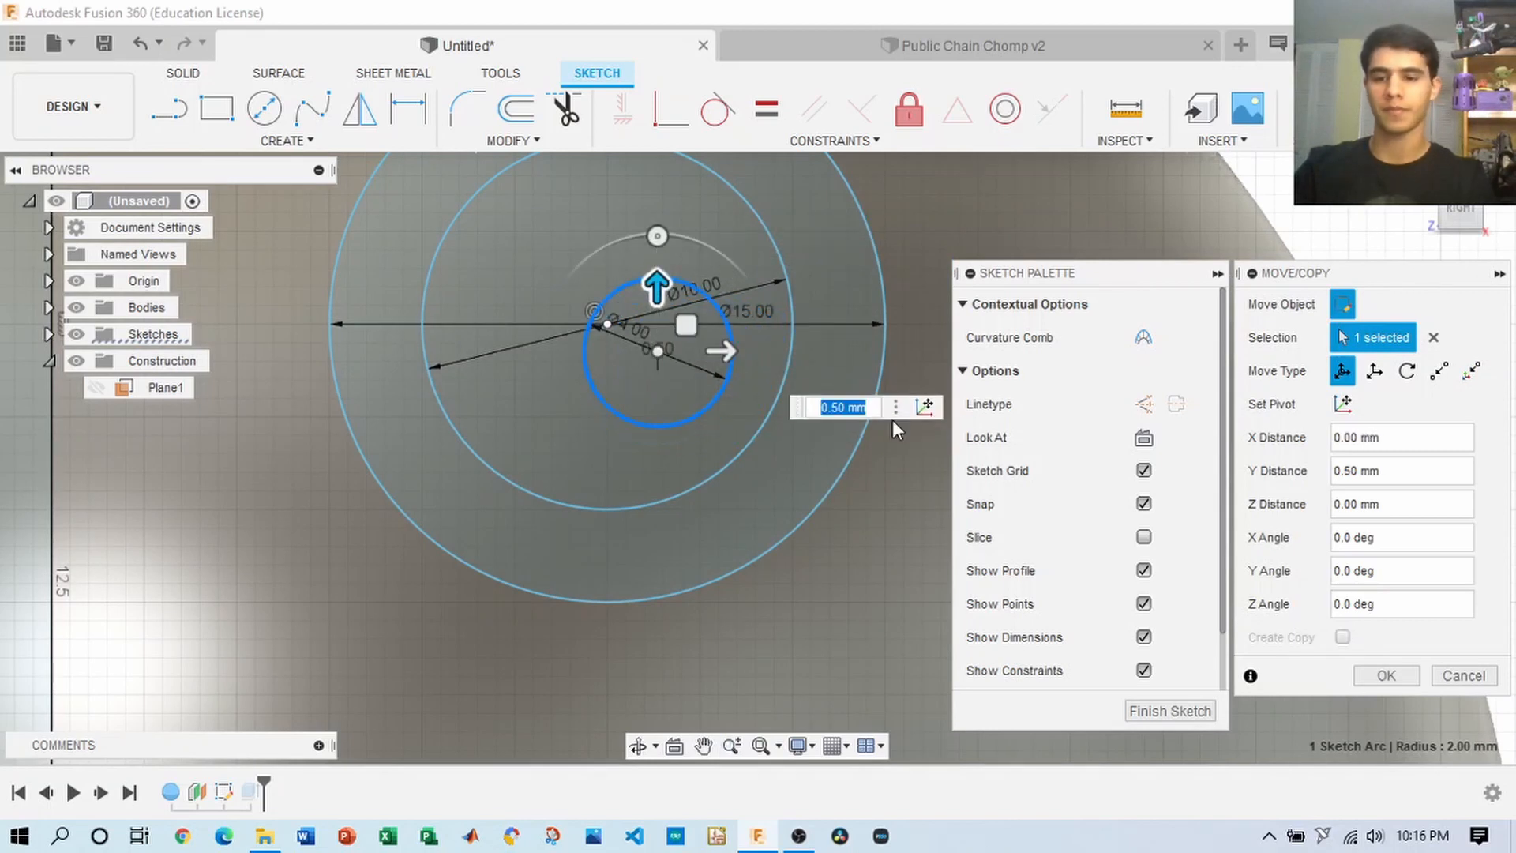
scroll(935, 498, down, 2)
click(1386, 675)
scroll(1008, 334, down, 5)
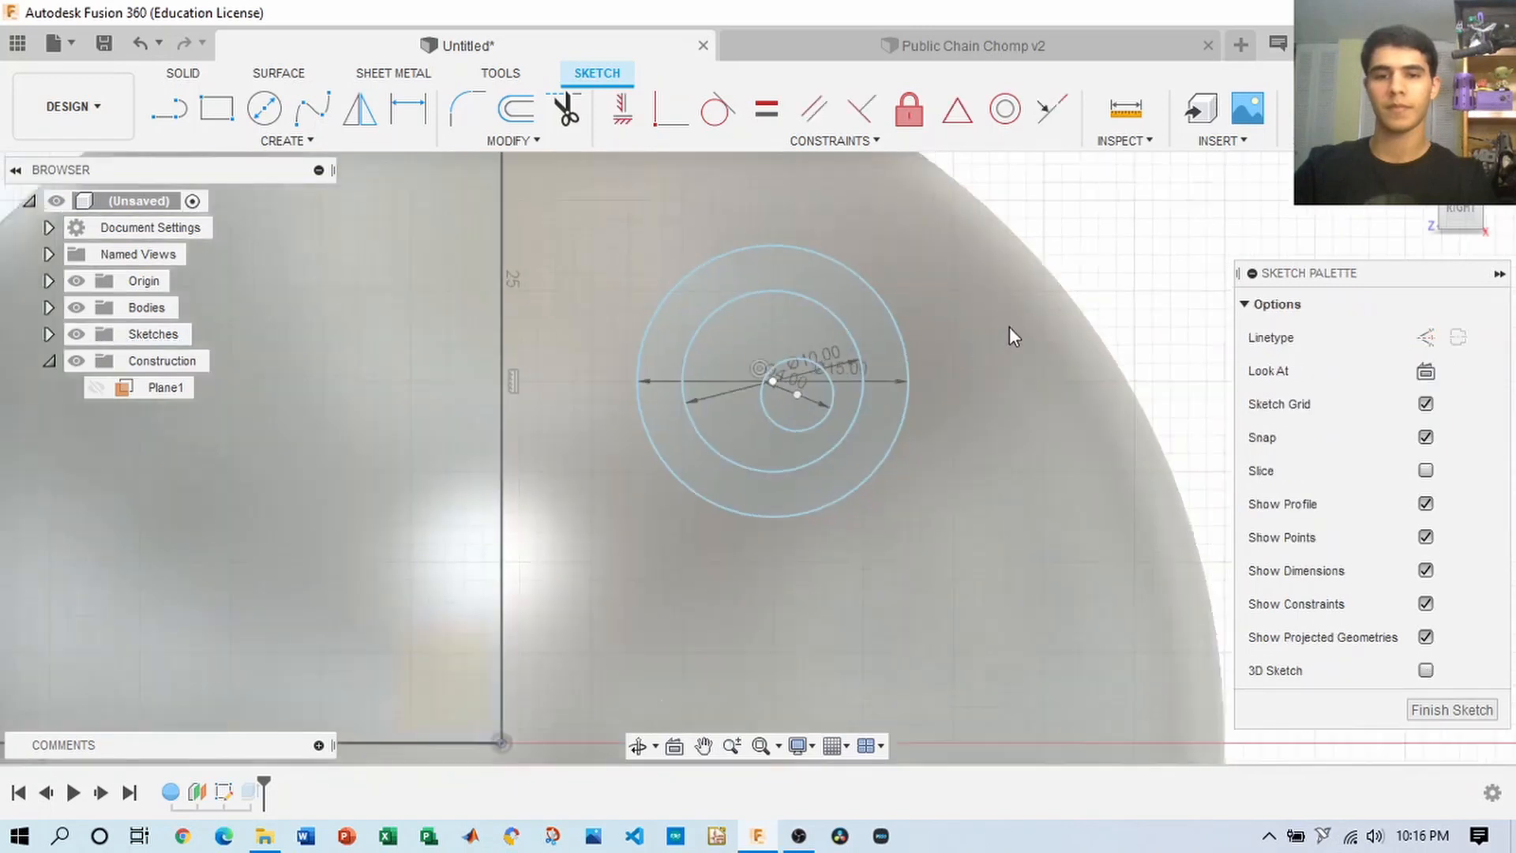
mouse_move(1096, 347)
middle_down()
mouse_move(1008, 338)
mouse_move(979, 316)
mouse_move(1066, 282)
mouse_move(1034, 323)
middle_up()
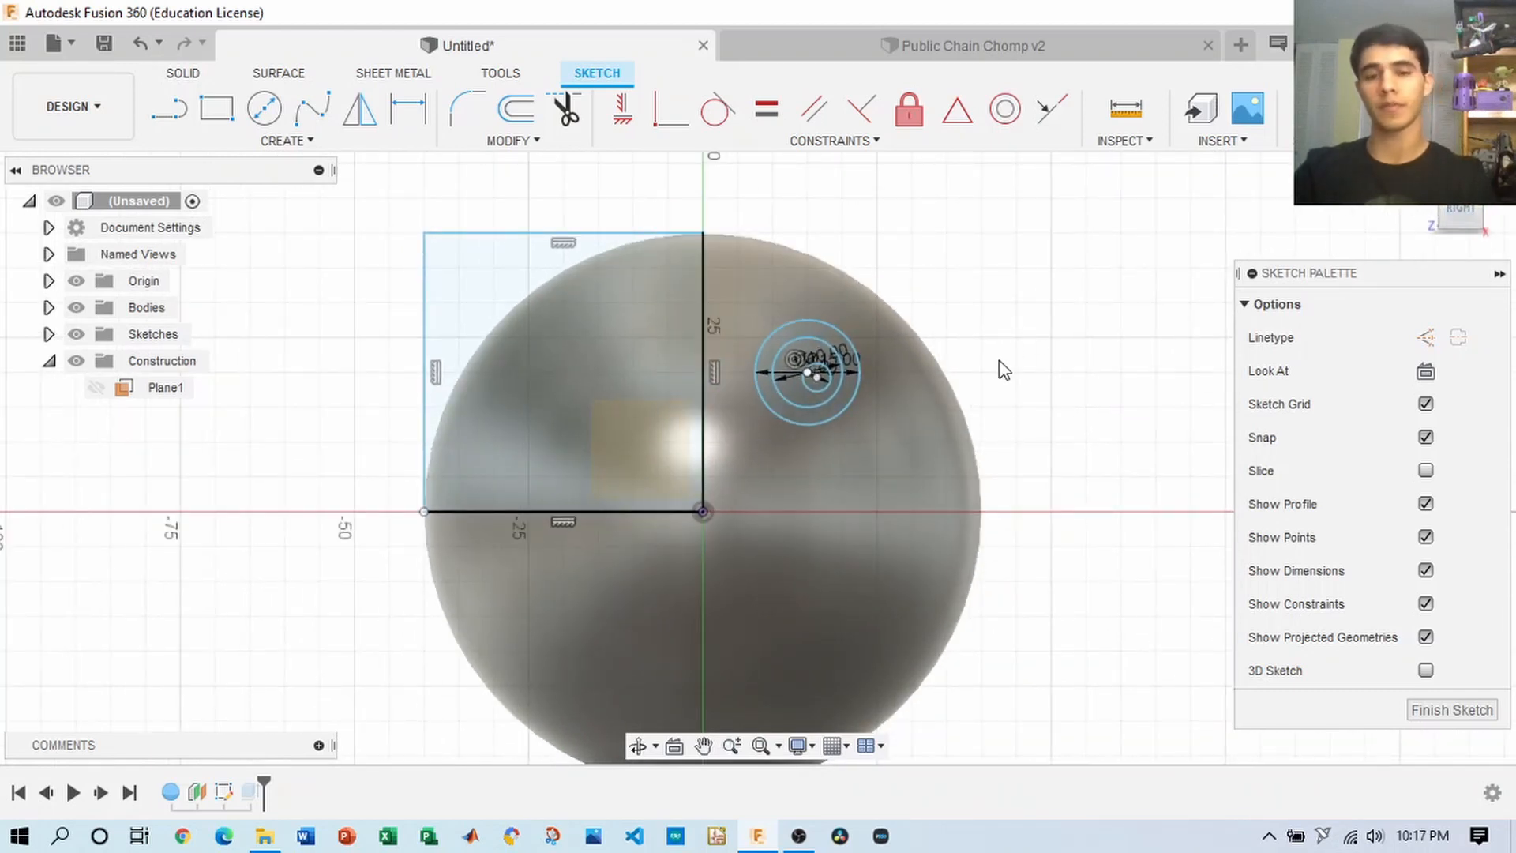
scroll(1096, 353, up, 3)
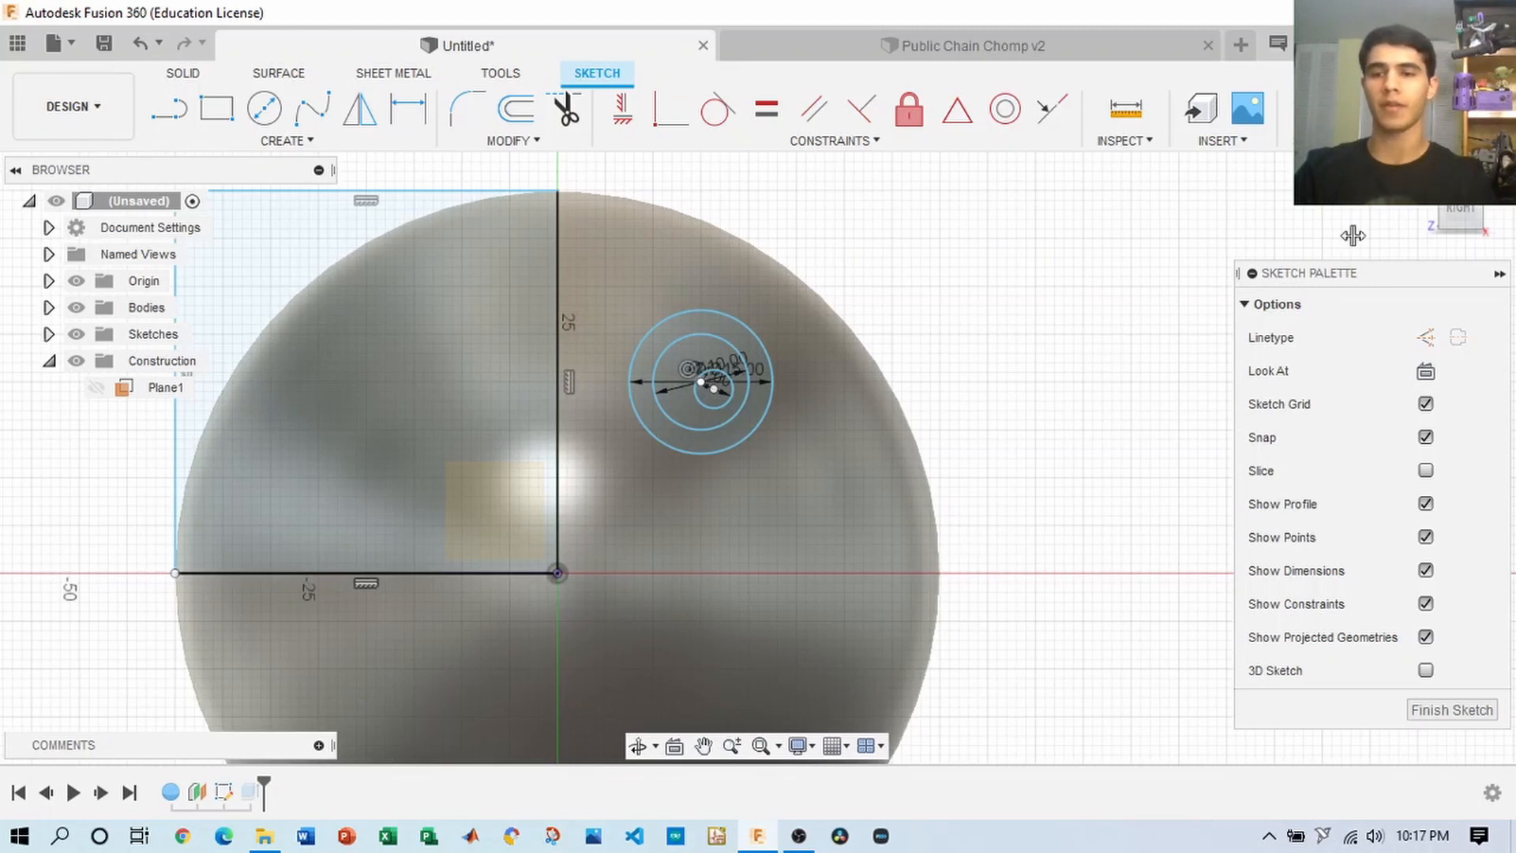
drag(1465, 220, 1473, 227)
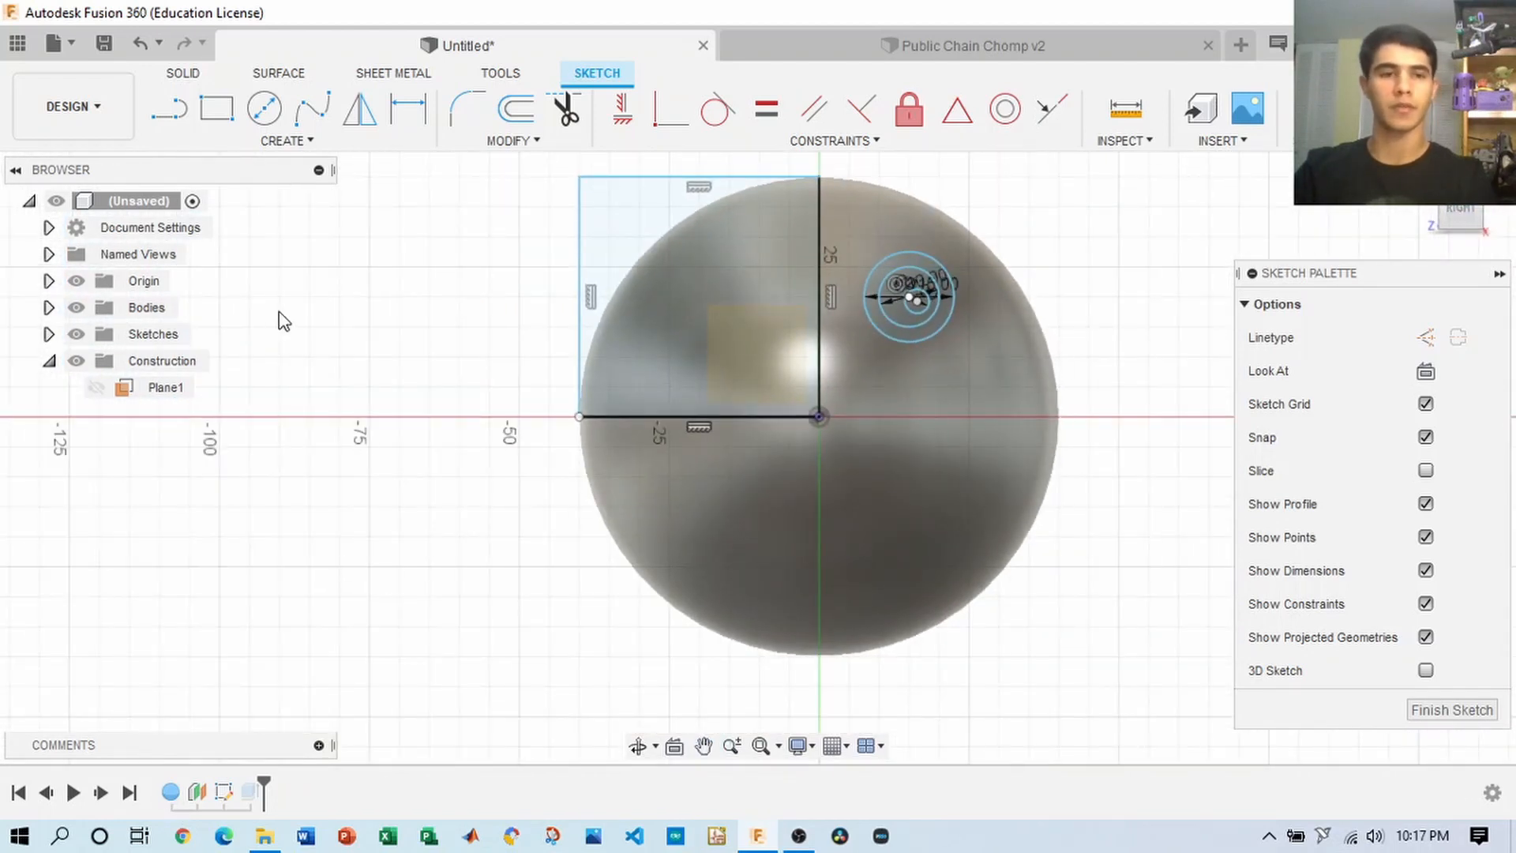
- Finish editing the eye sketch and make Sketch2 visible again
click(1399, 111)
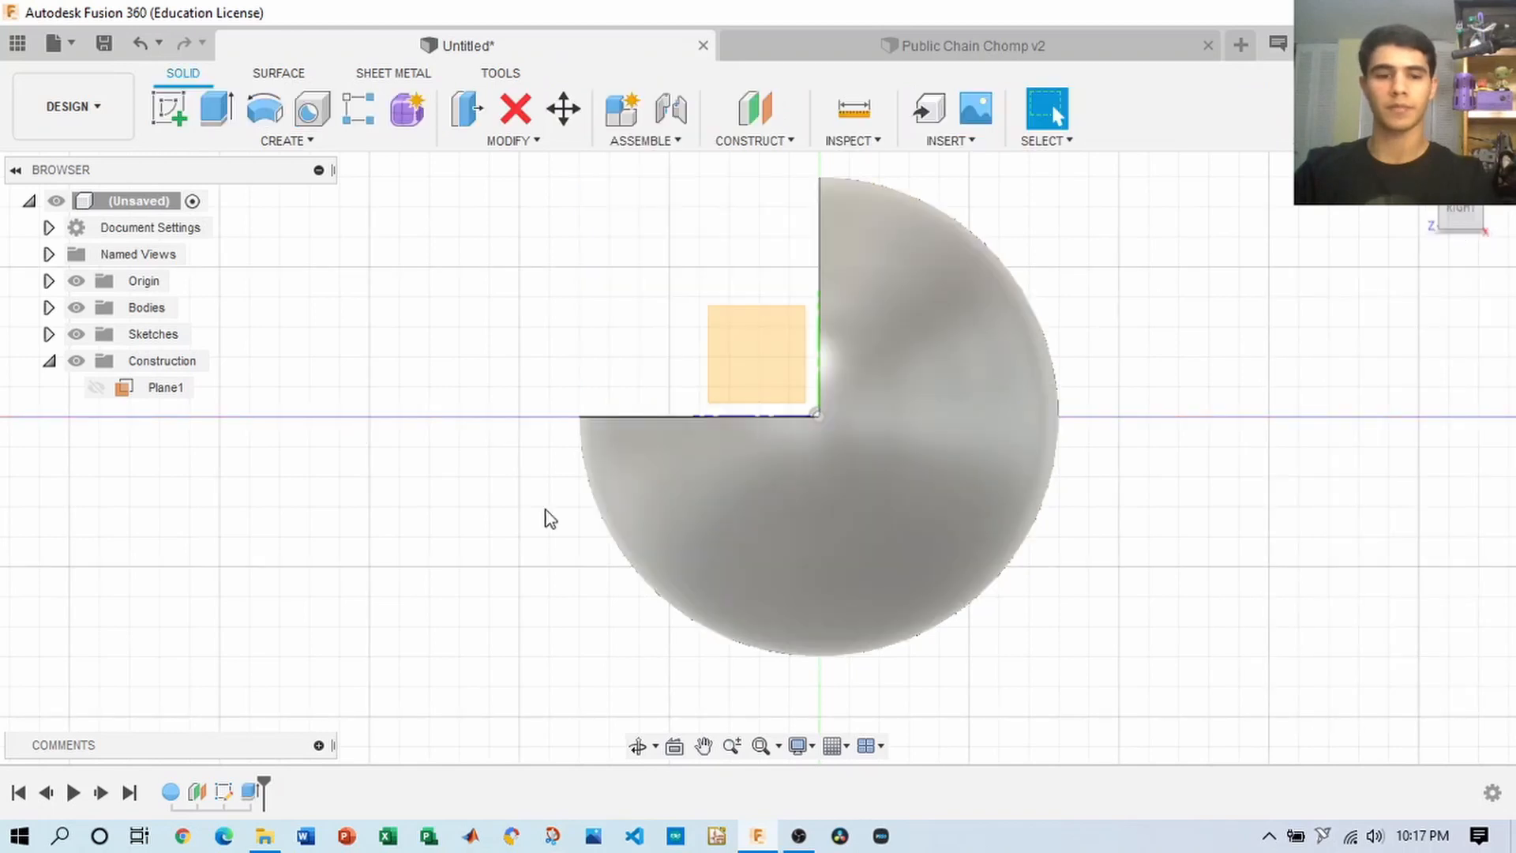
click(48, 334)
click(95, 361)
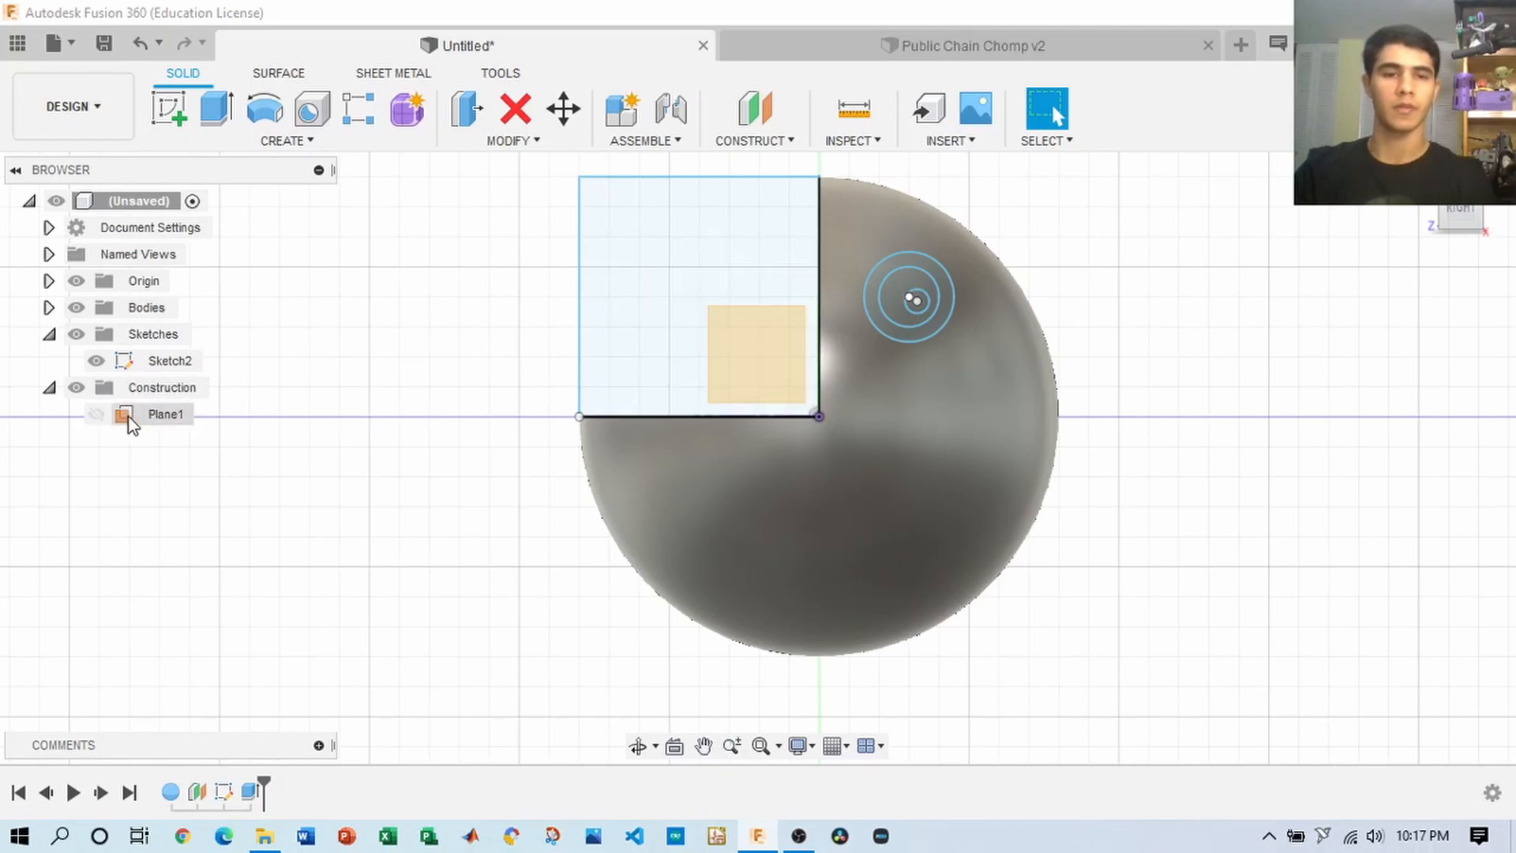
click(215, 109)
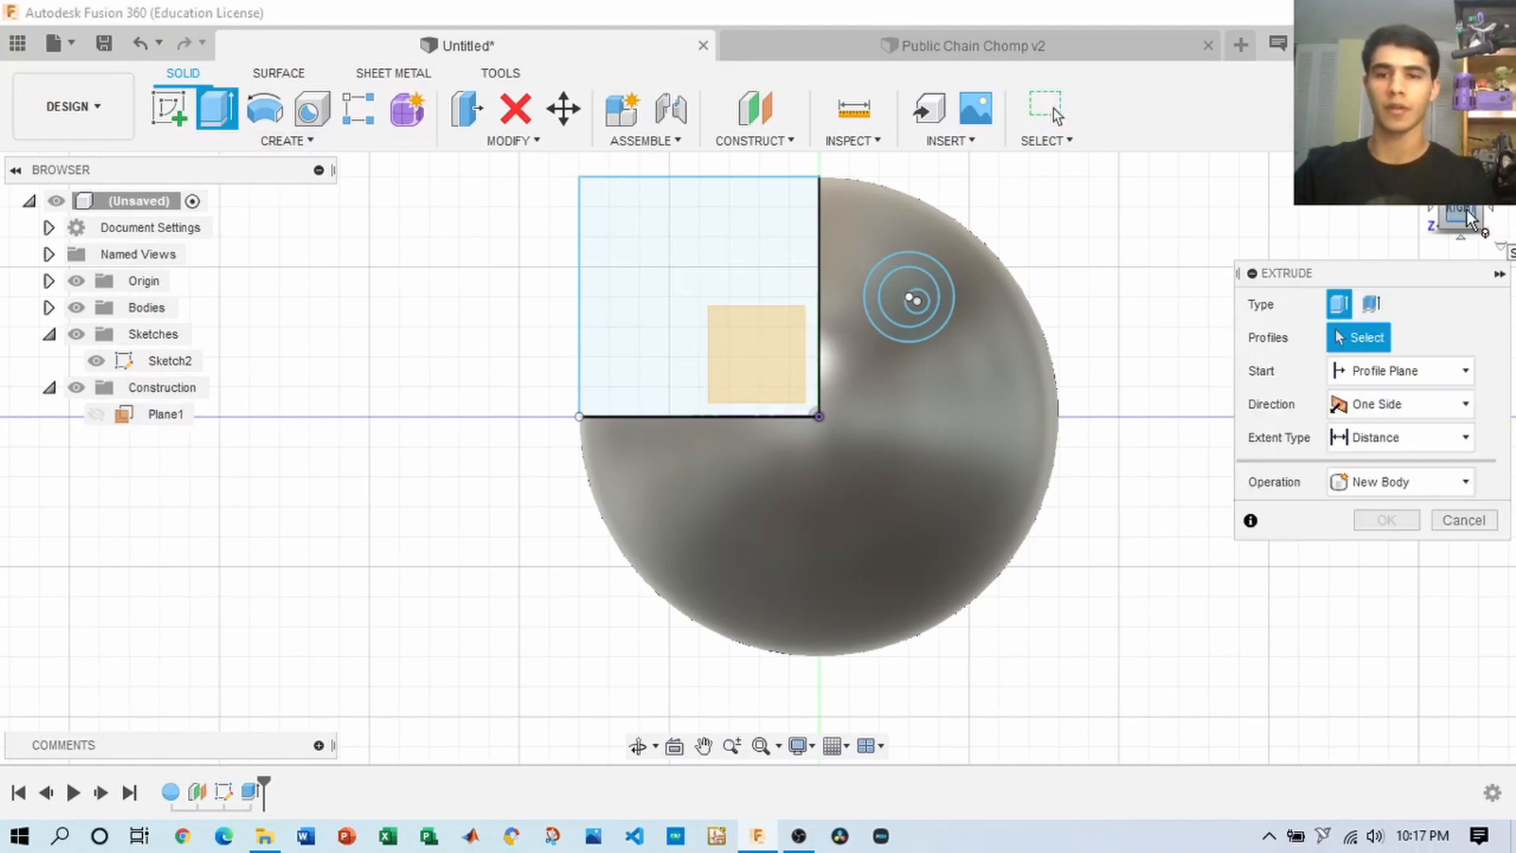
mouse_move(1470, 220)
mouse_down()
mouse_move(1432, 230)
mouse_move(1483, 243)
mouse_up()
click(1484, 517)
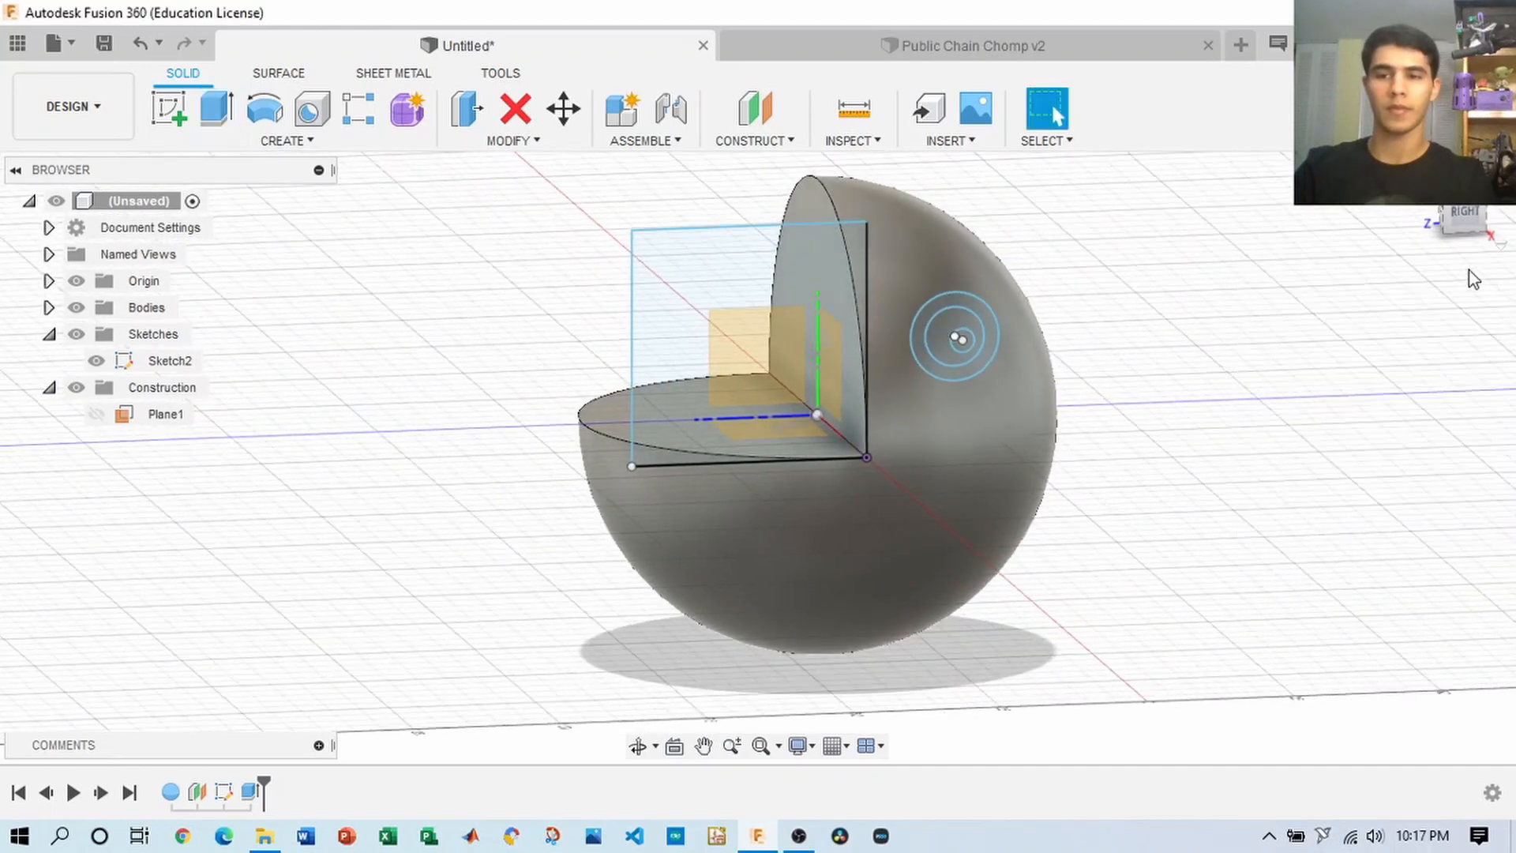
click(1459, 222)
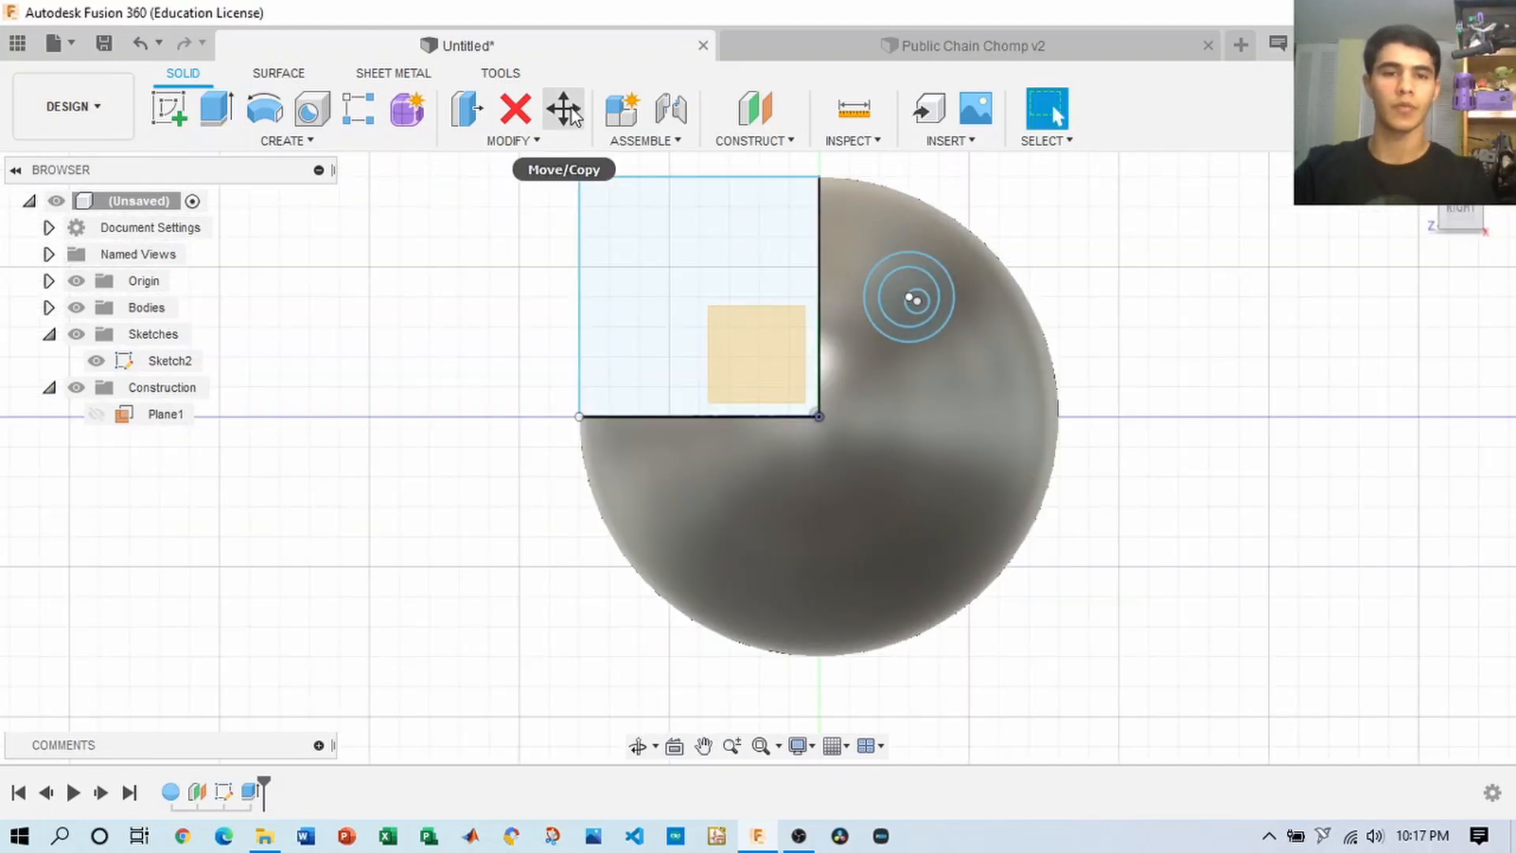
click(96, 360)
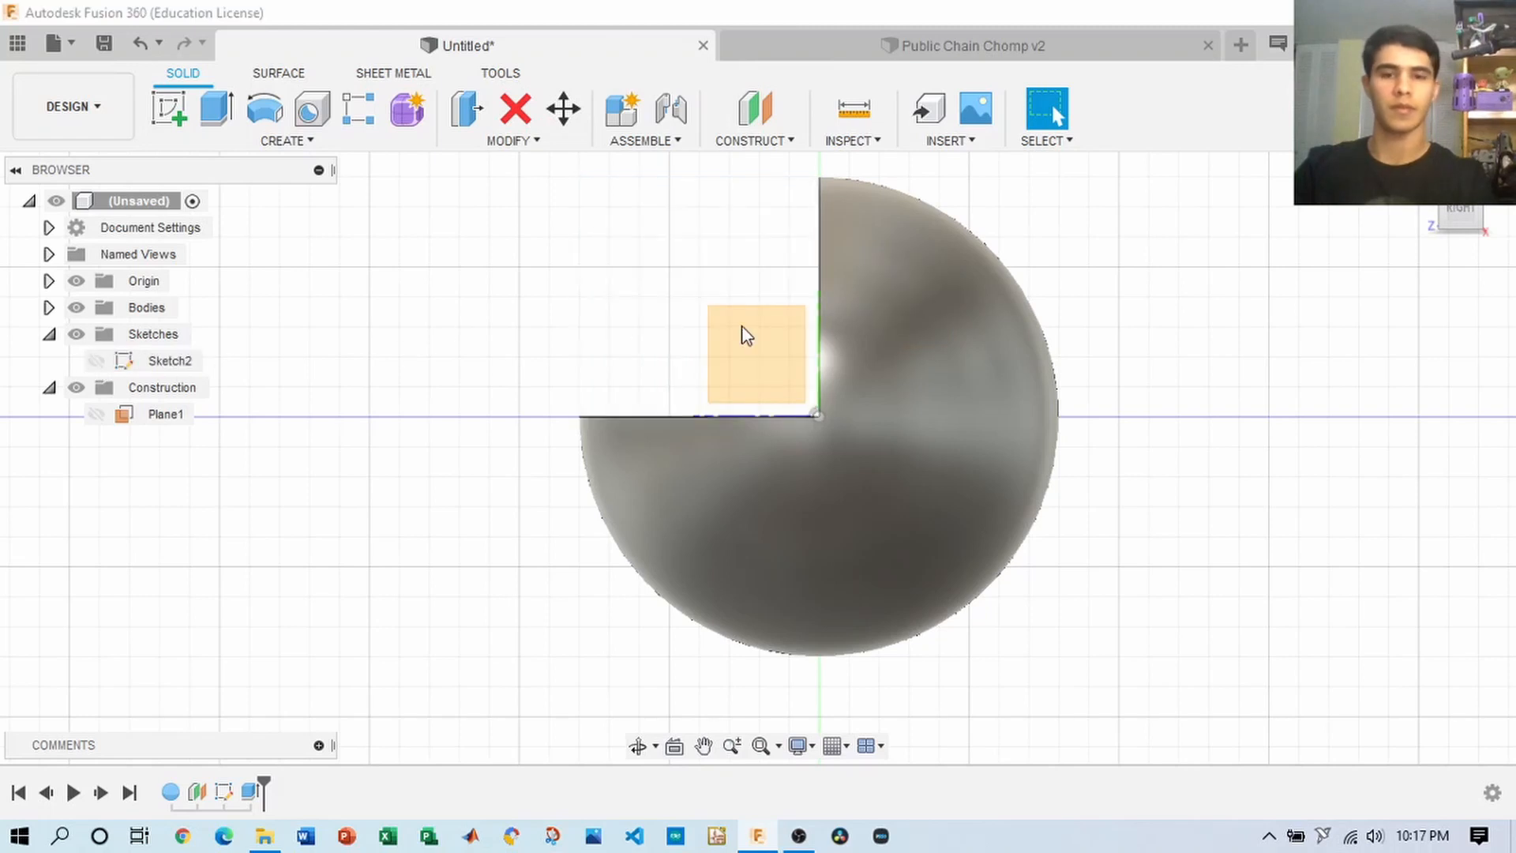
key(m)
click(930, 352)
click(1475, 229)
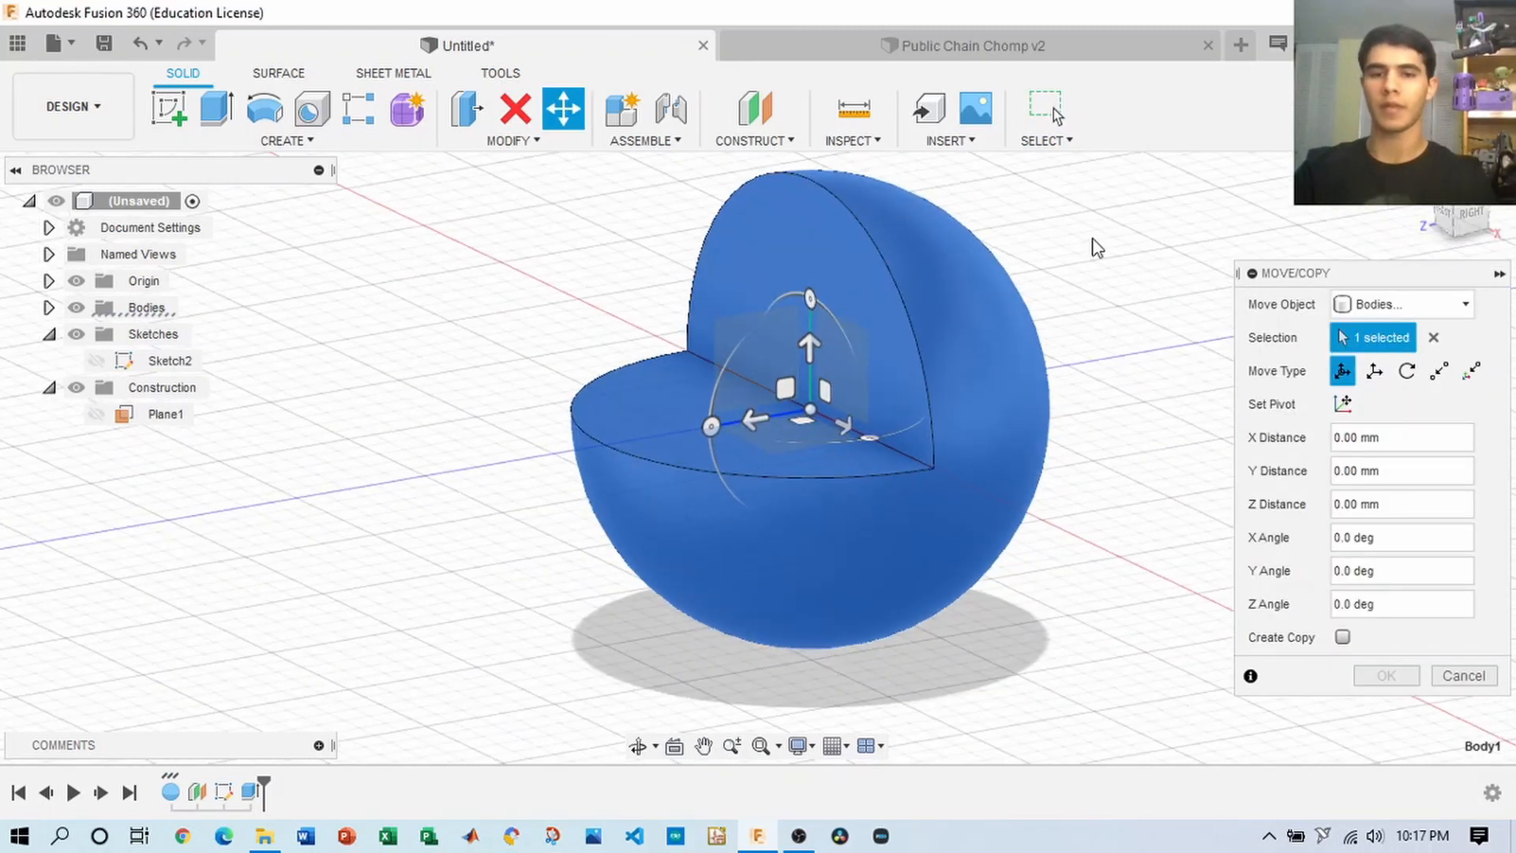
scroll(1131, 239, down, 2)
scroll(1130, 238, down, 2)
middle_drag(1130, 238, 912, 290)
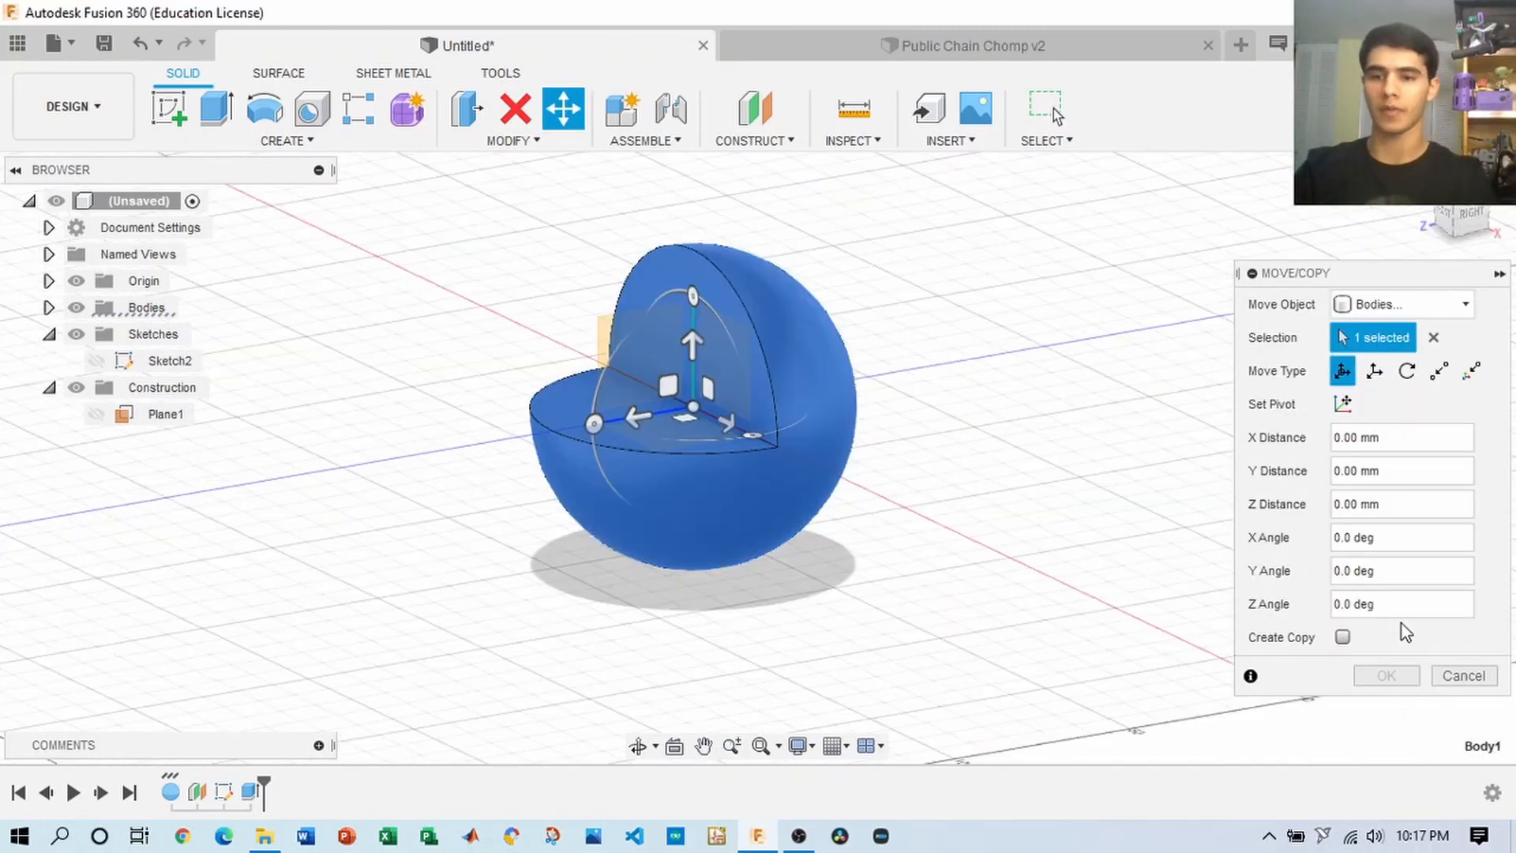
click(1463, 676)
- Create a copy of the cut sphere body, translated -90 mm along Z
key(m)
click(836, 390)
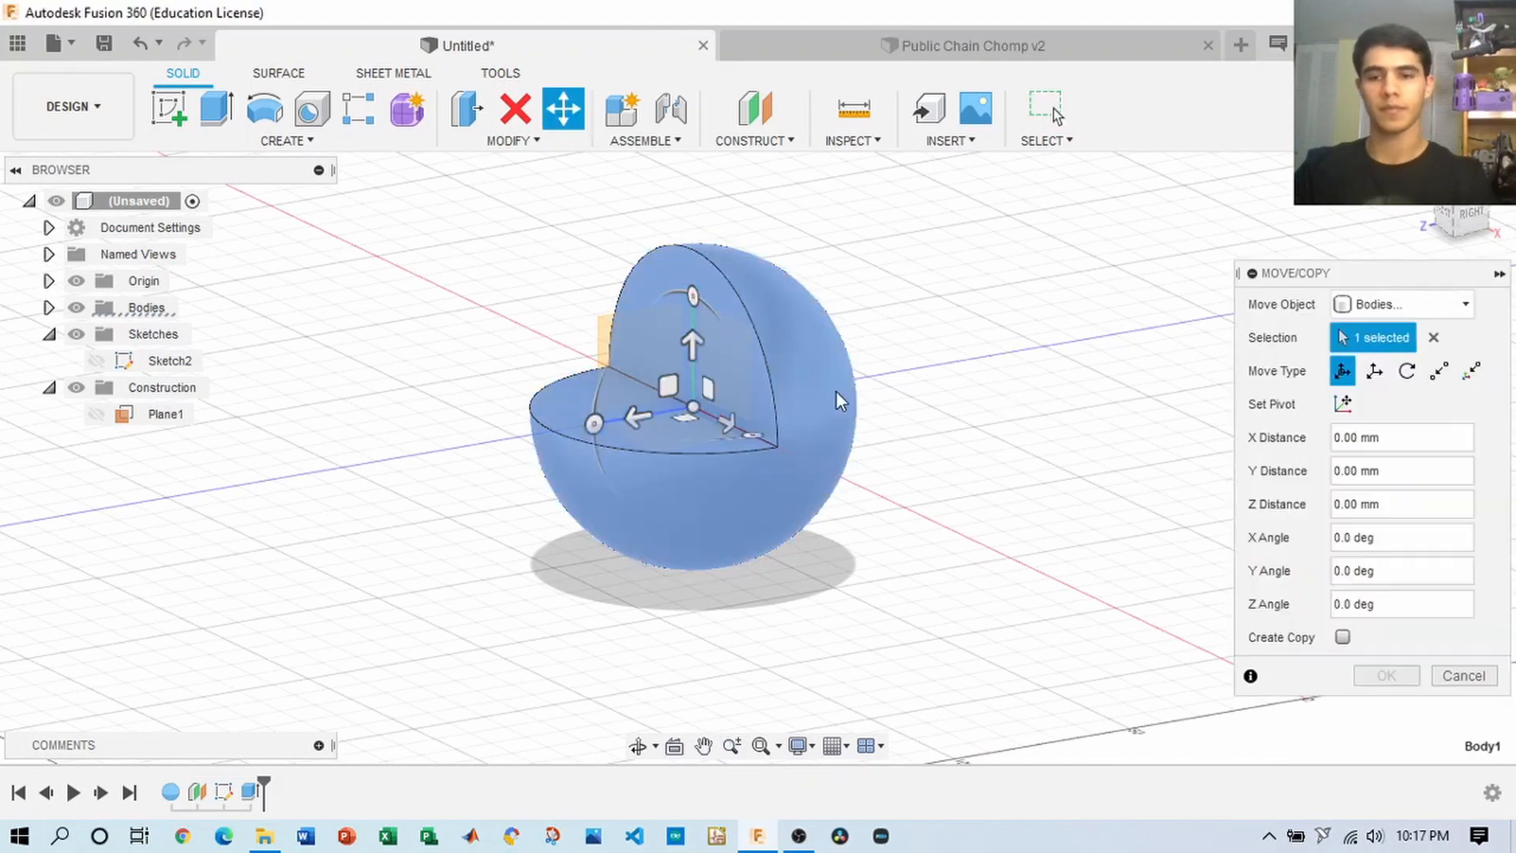
click(1345, 637)
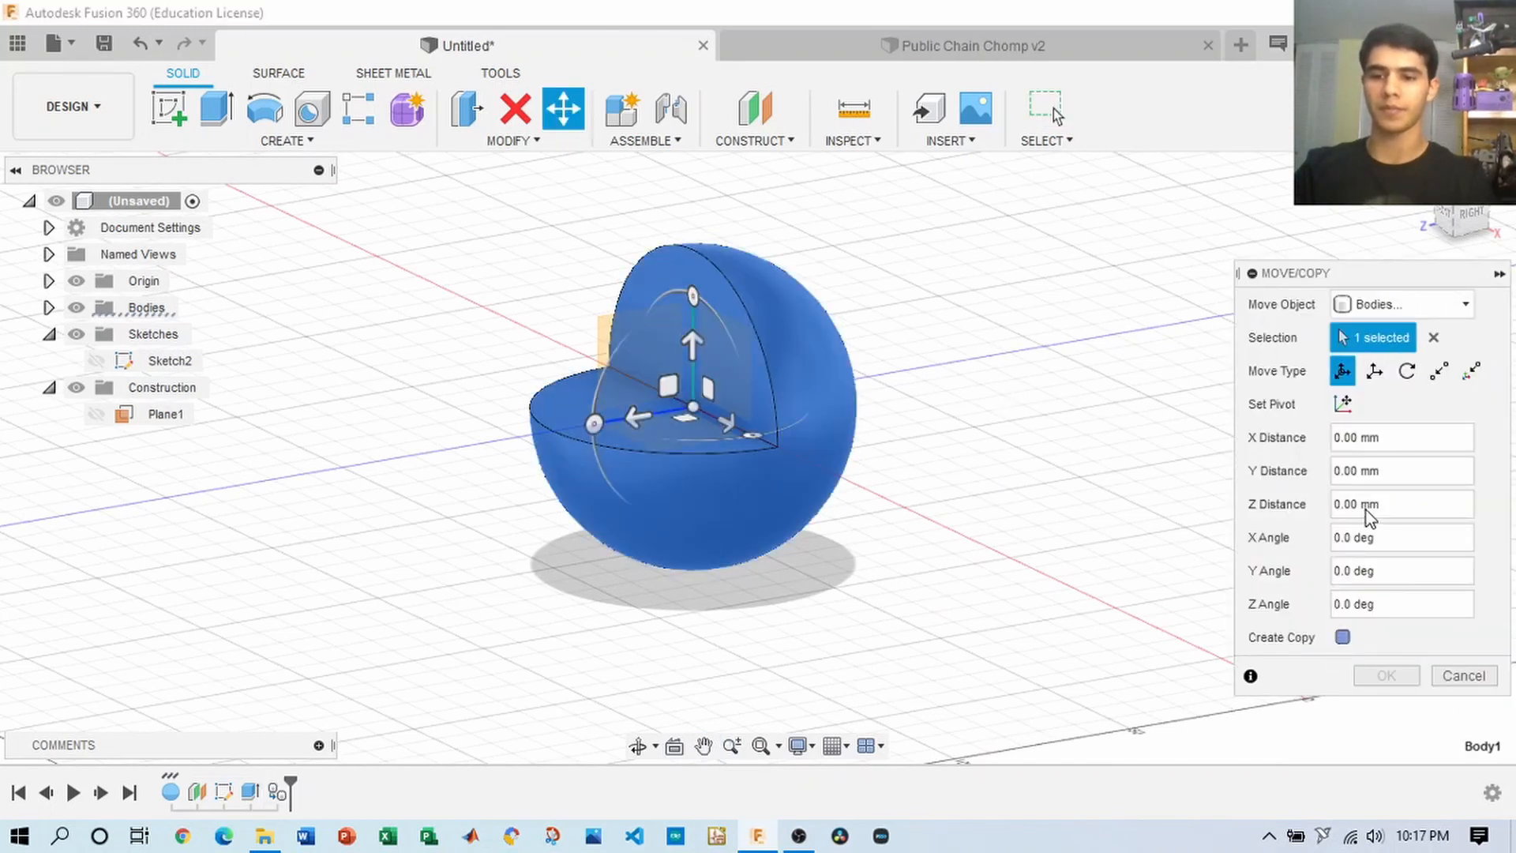
click(1374, 370)
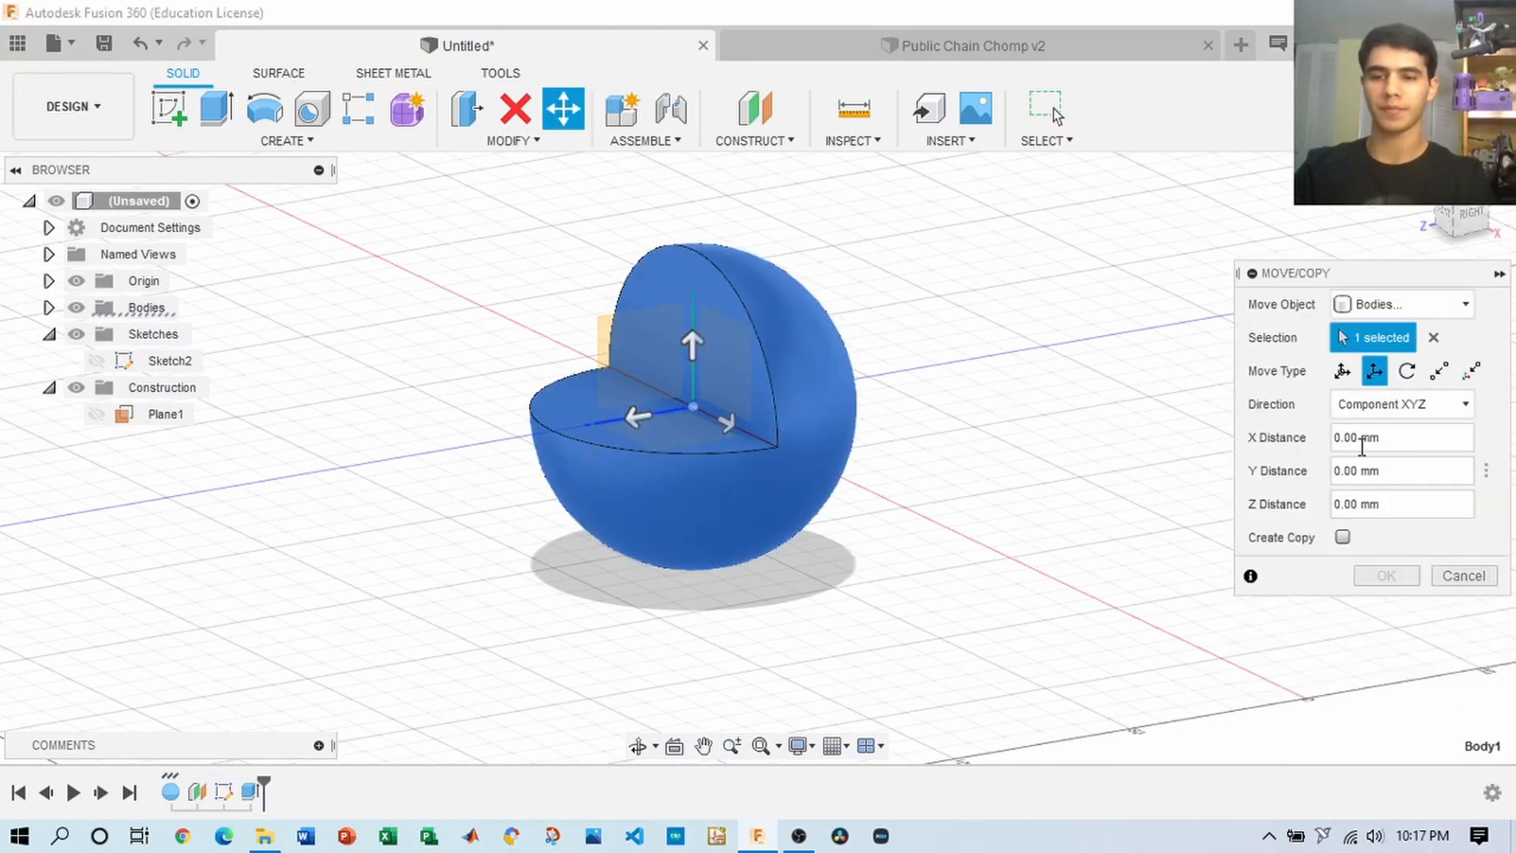
click(1483, 229)
drag(637, 401, 992, 398)
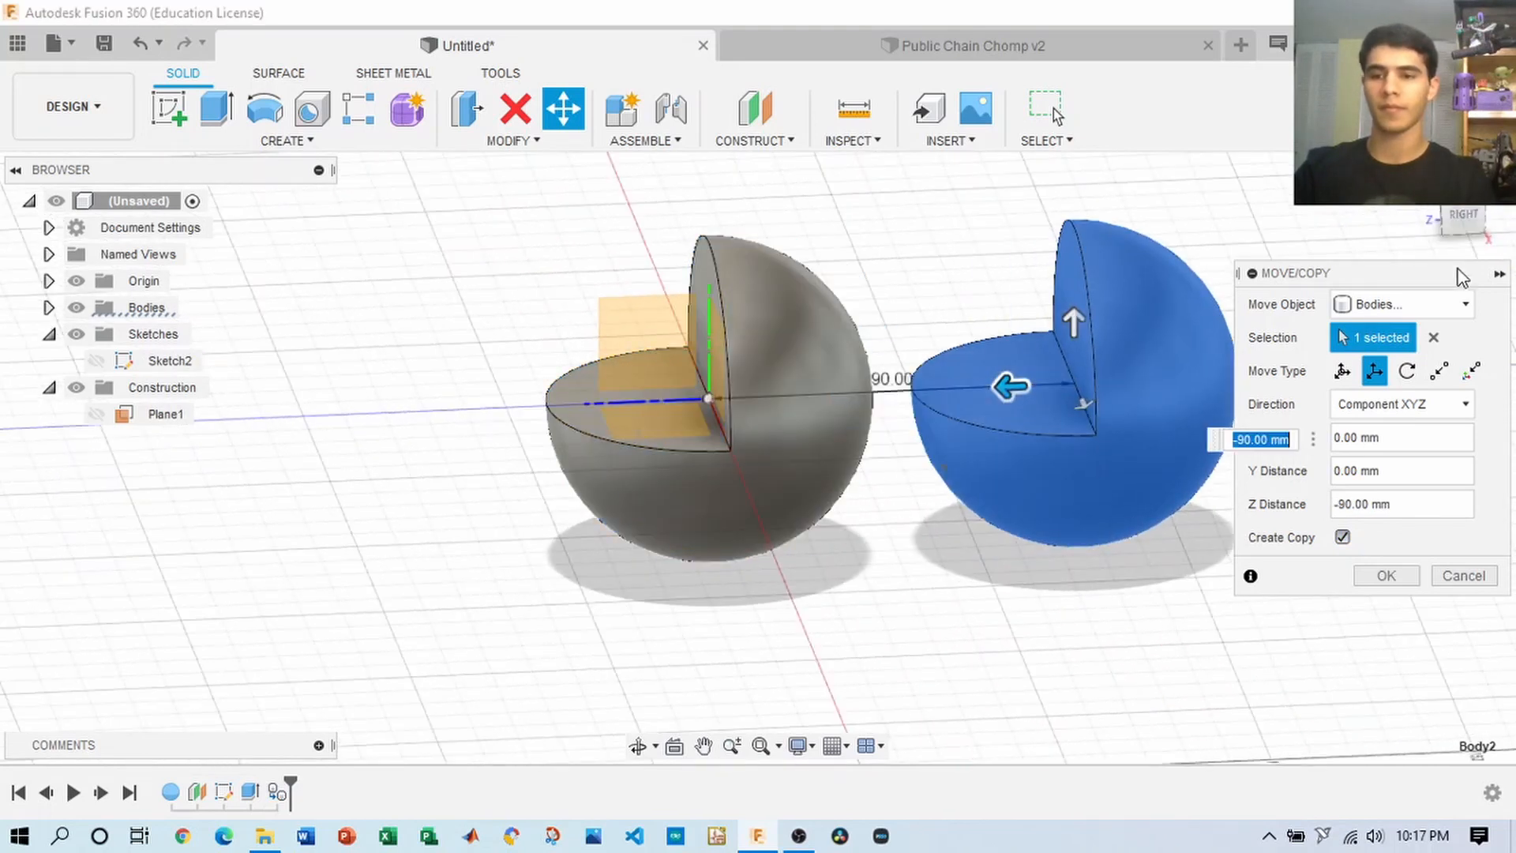
drag(1467, 225, 1456, 218)
click(1459, 218)
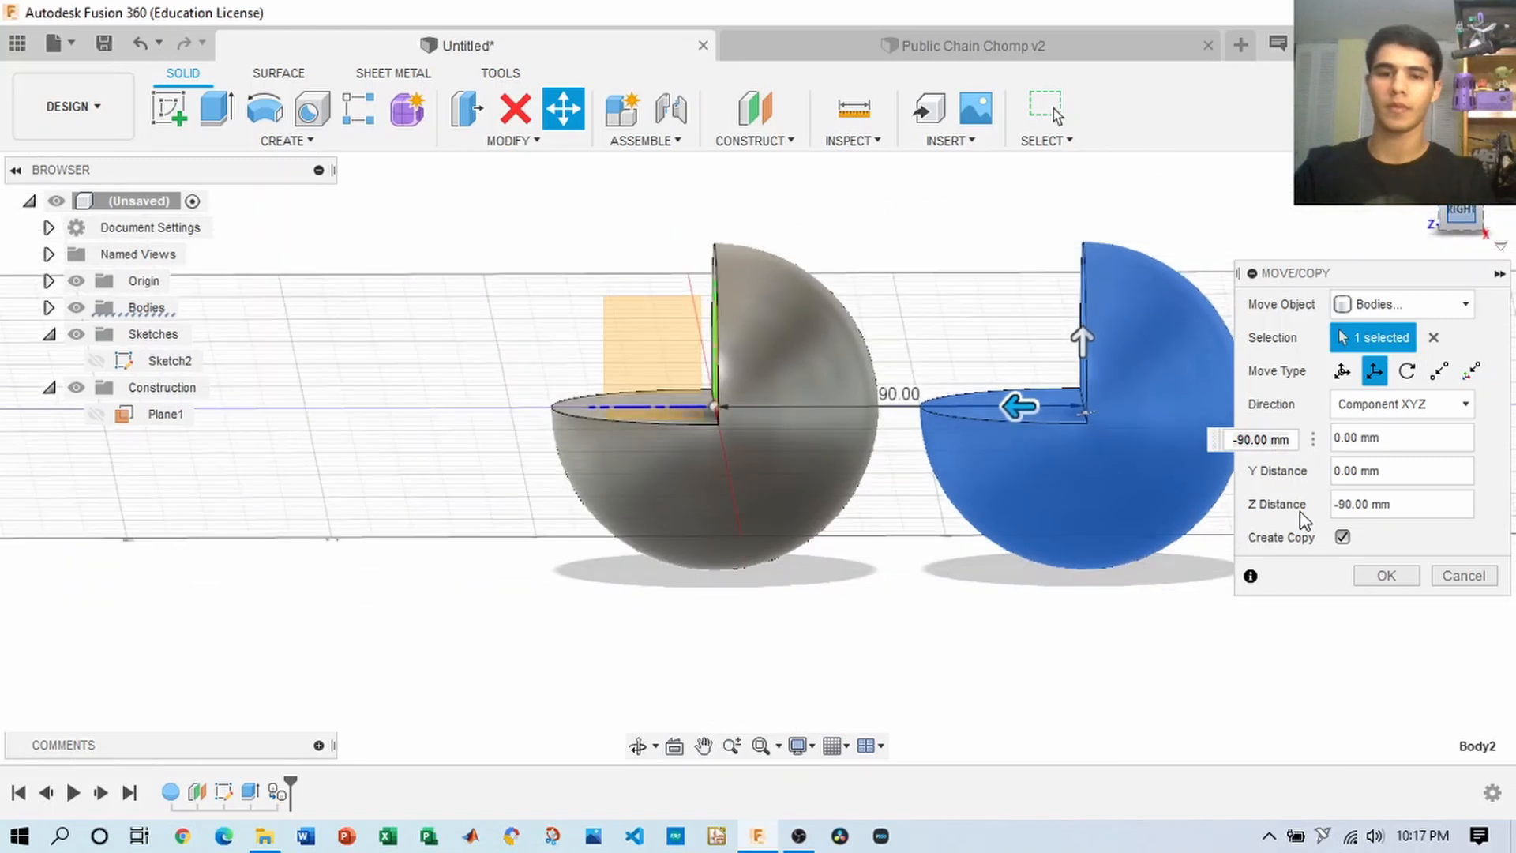
click(1387, 576)
drag(1481, 214, 1488, 222)
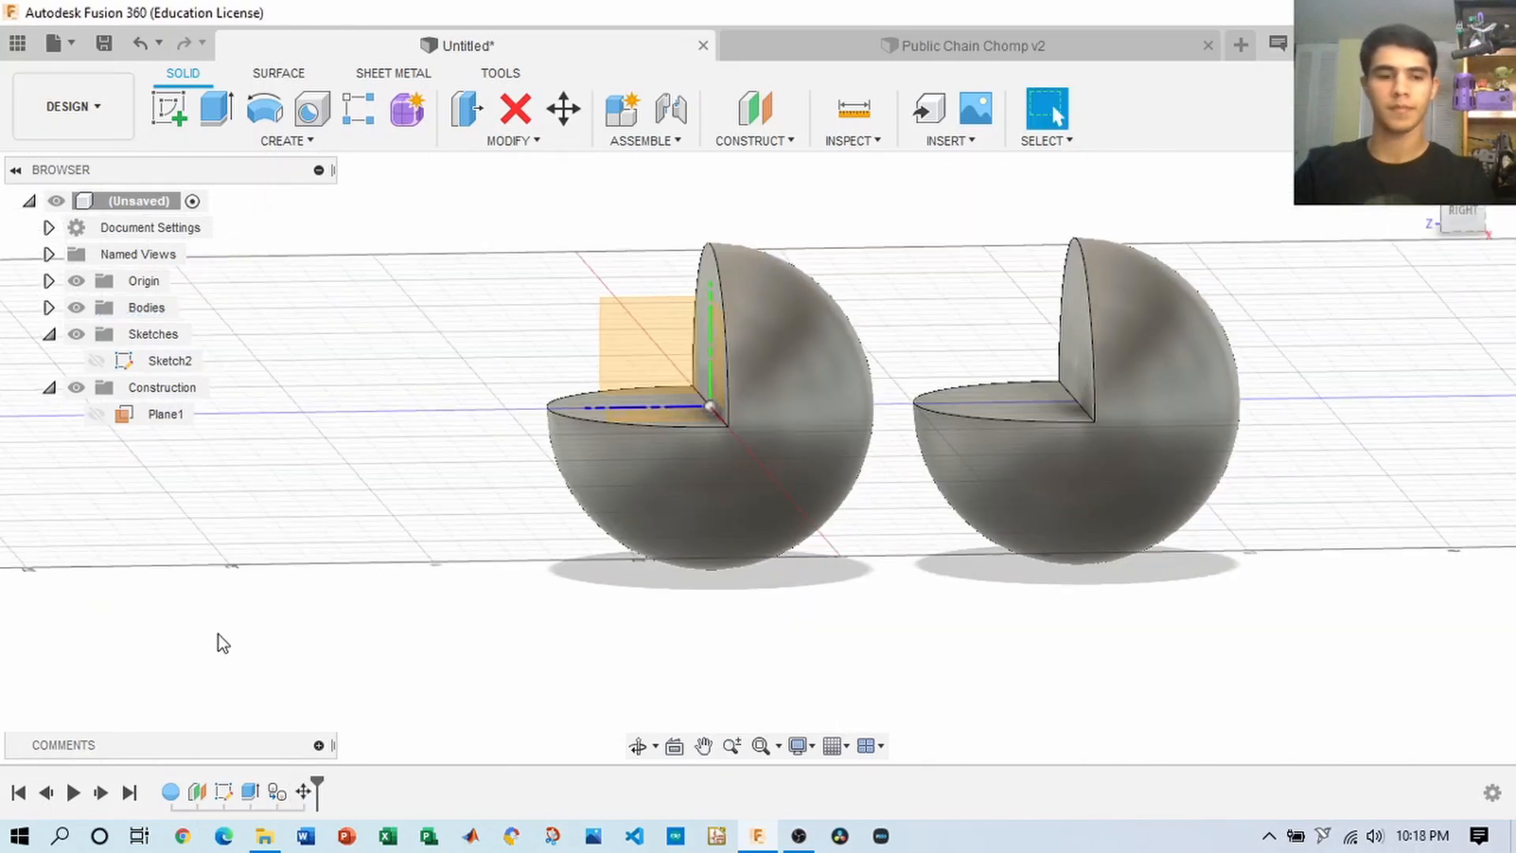
- Show Sketch2 and choose the eye's outer ring and the 4 mm pupil circle as extrusion profiles
click(95, 360)
click(216, 111)
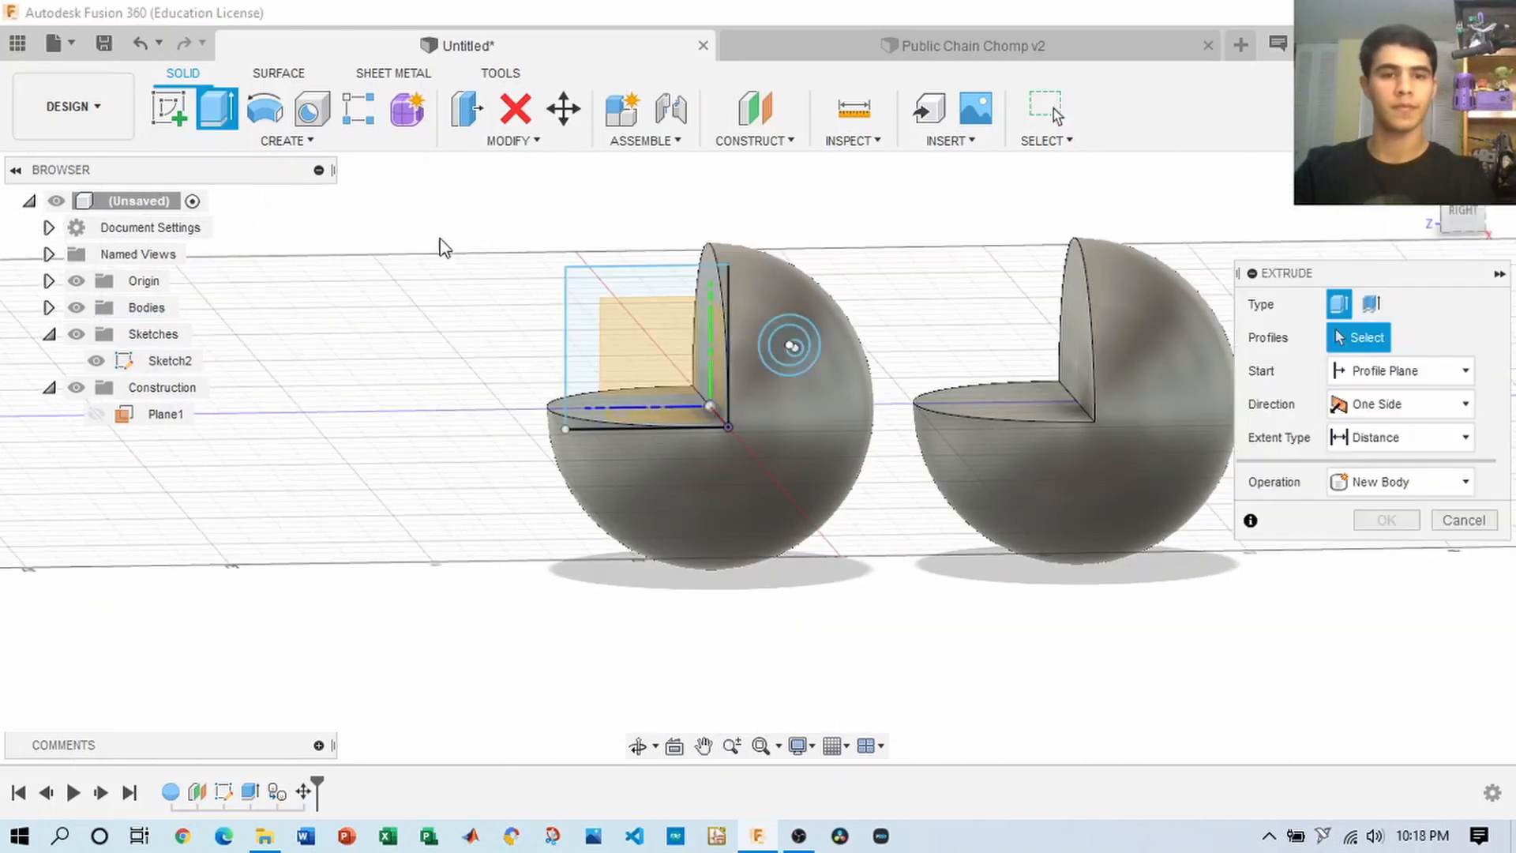
click(1462, 216)
scroll(841, 324, up, 5)
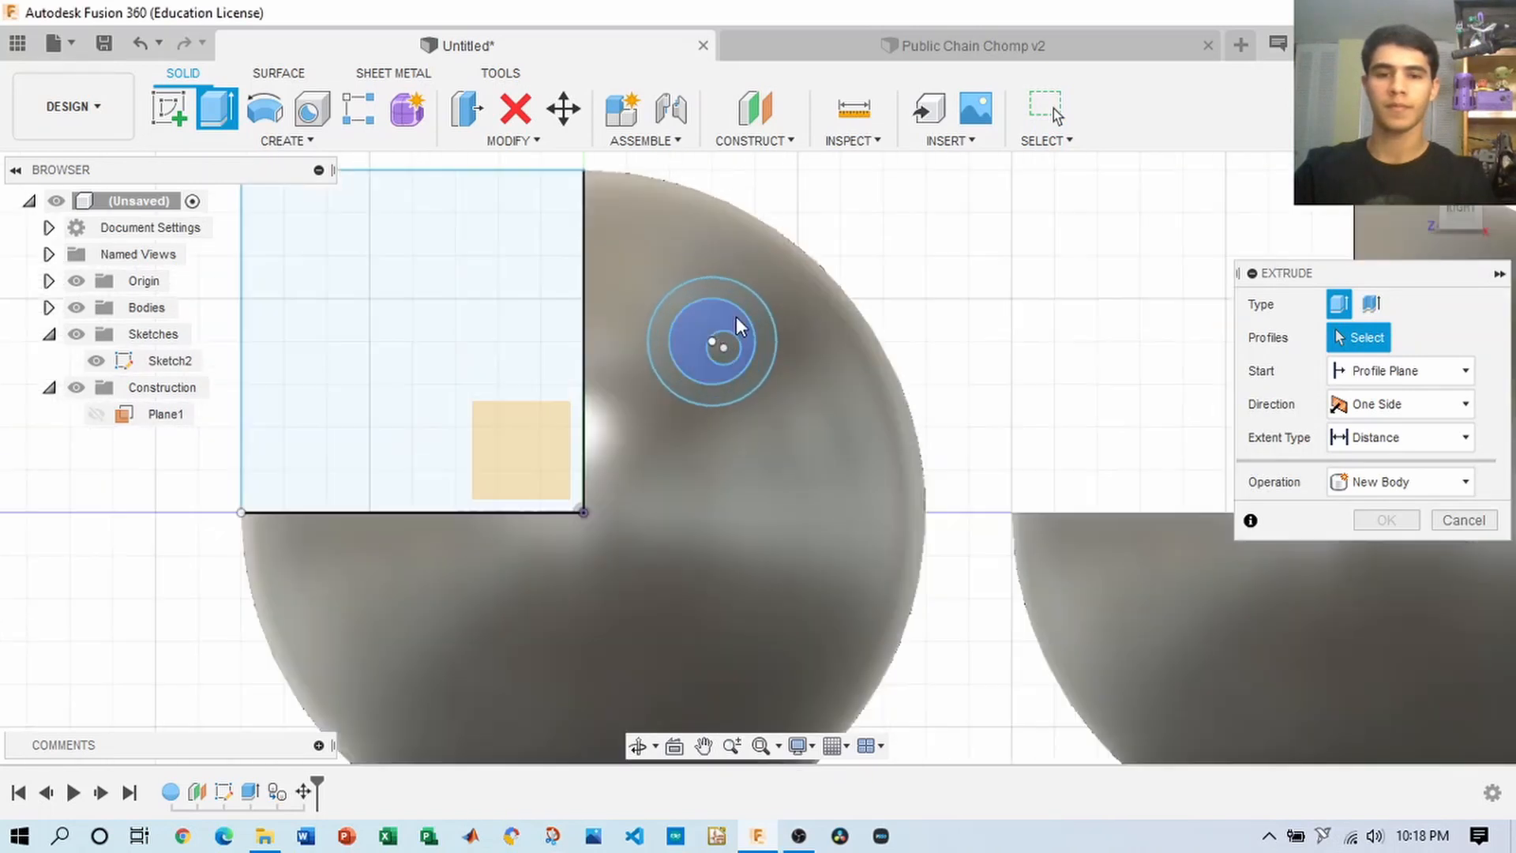
click(736, 292)
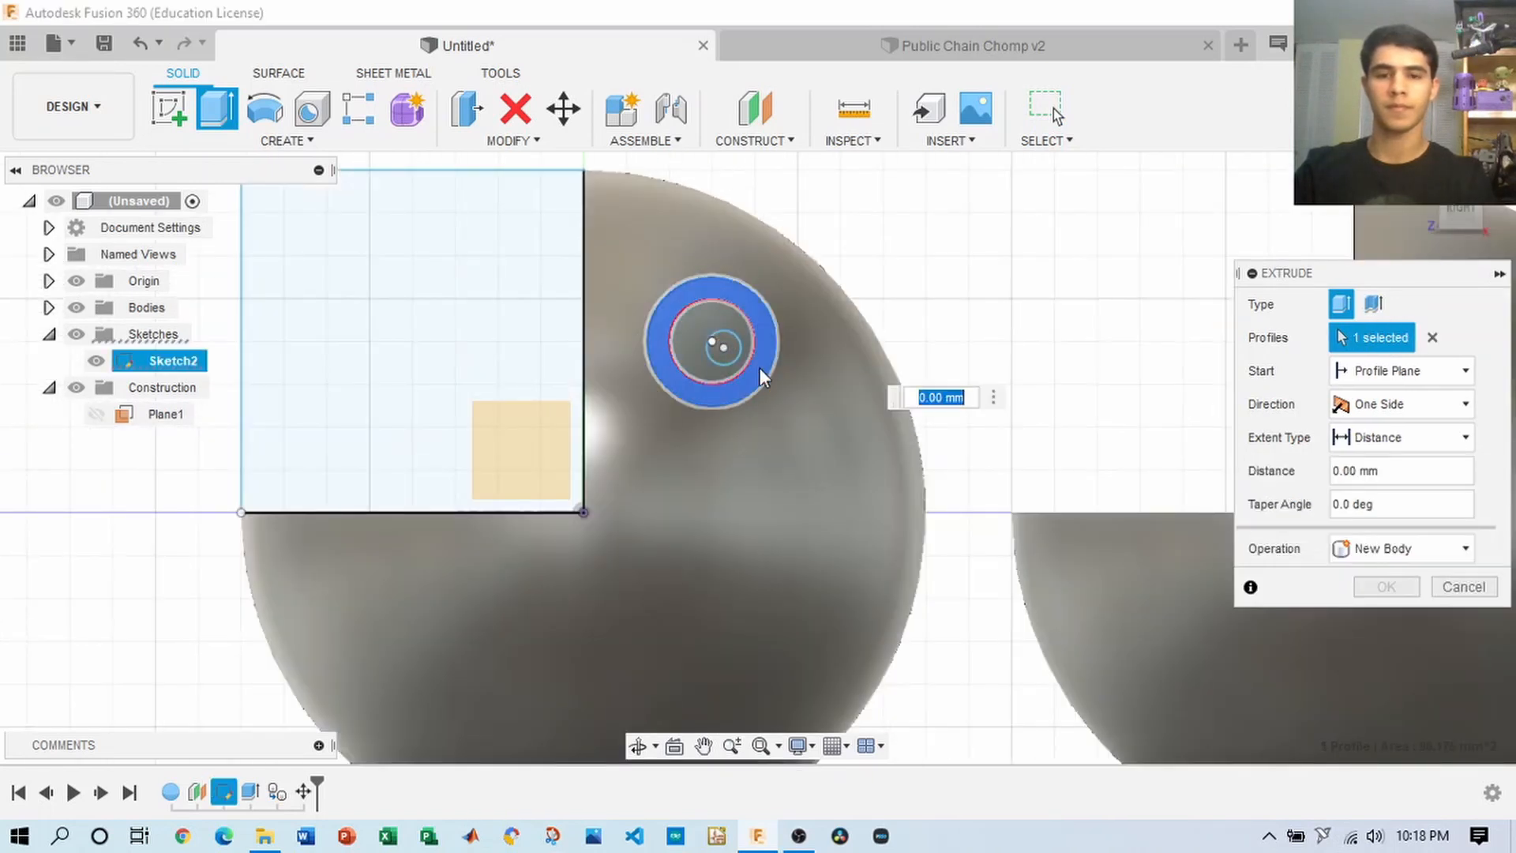
click(723, 347)
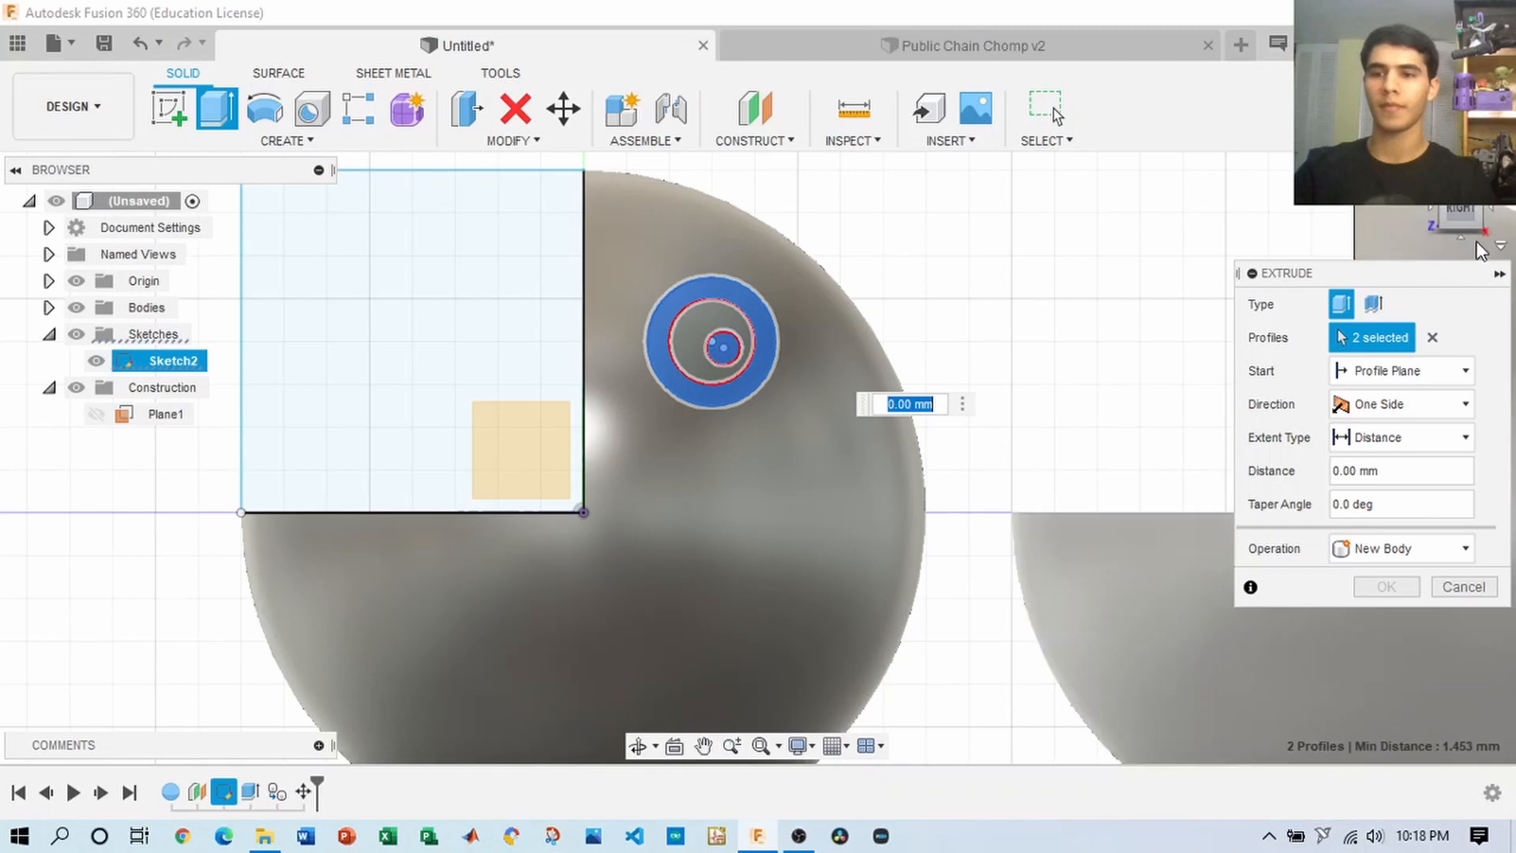
- Extrude the ring and pupil profiles -90 mm through the original sphere with the Intersect operation
drag(1468, 229, 1496, 245)
click(1405, 548)
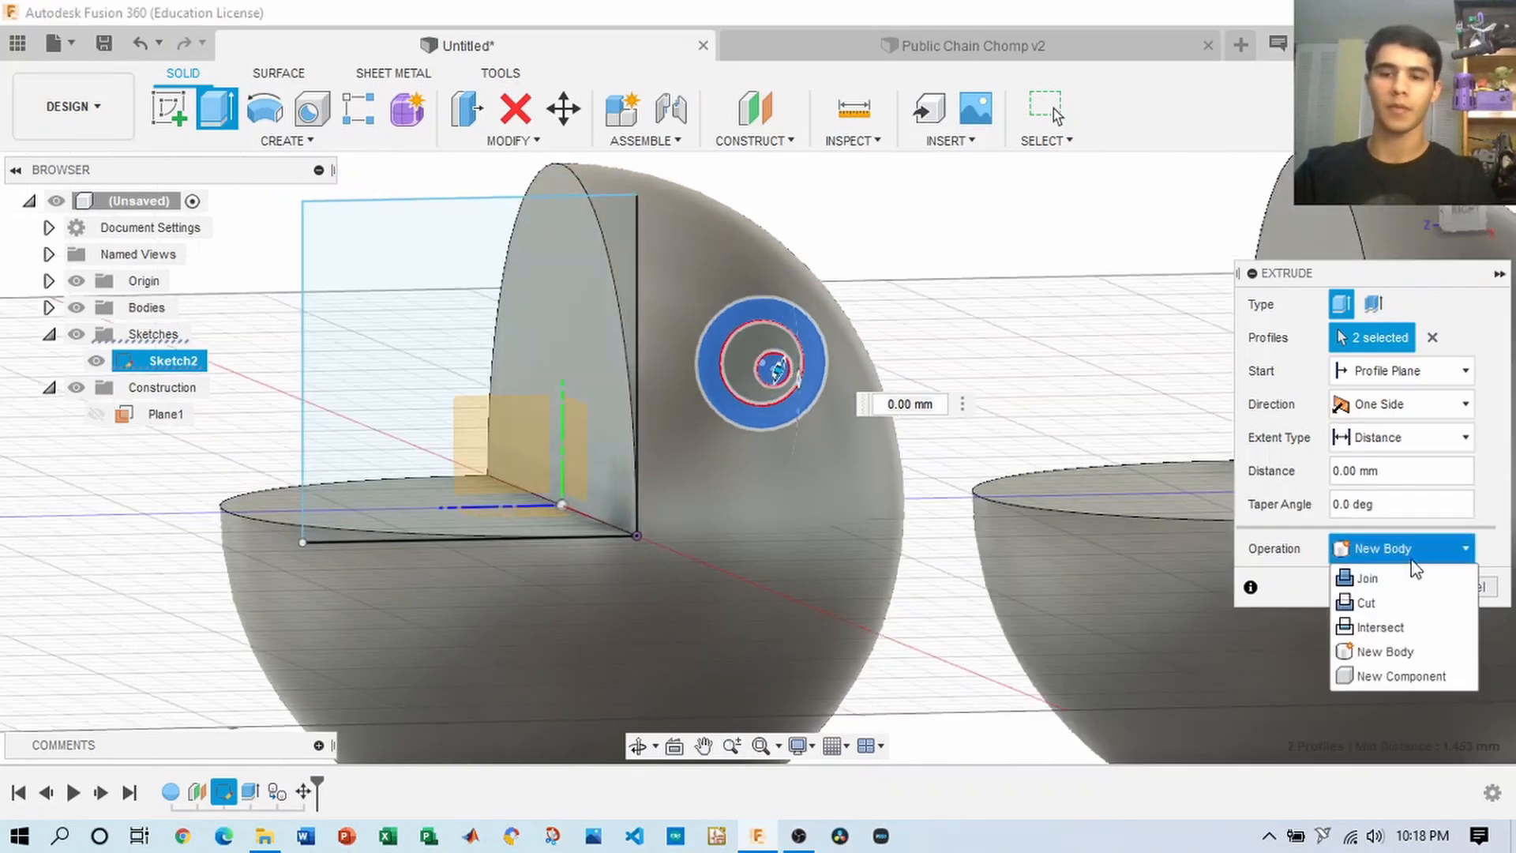
click(1380, 626)
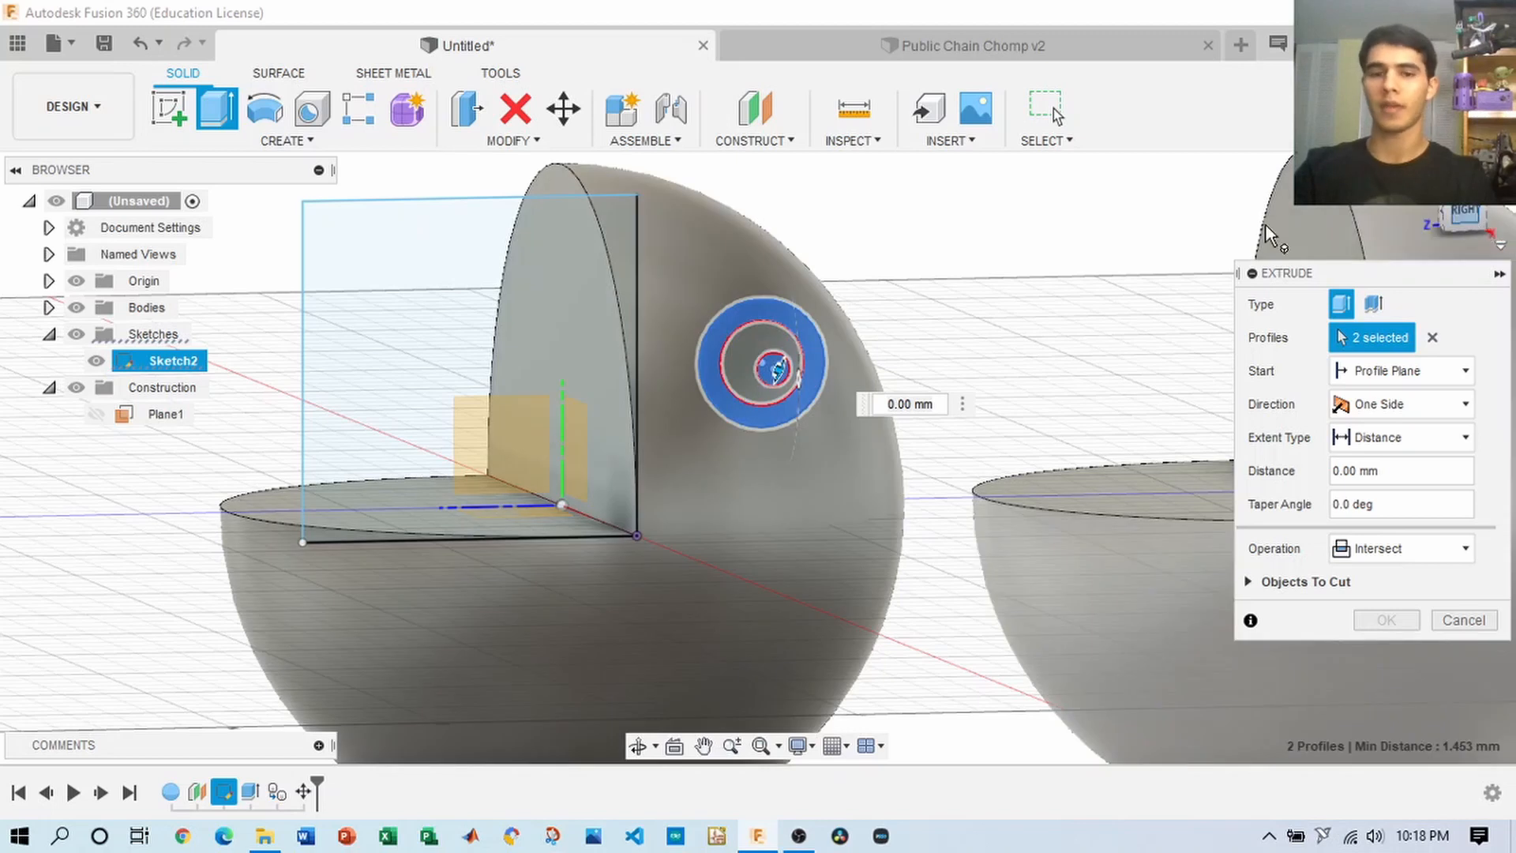
scroll(951, 267, down, 4)
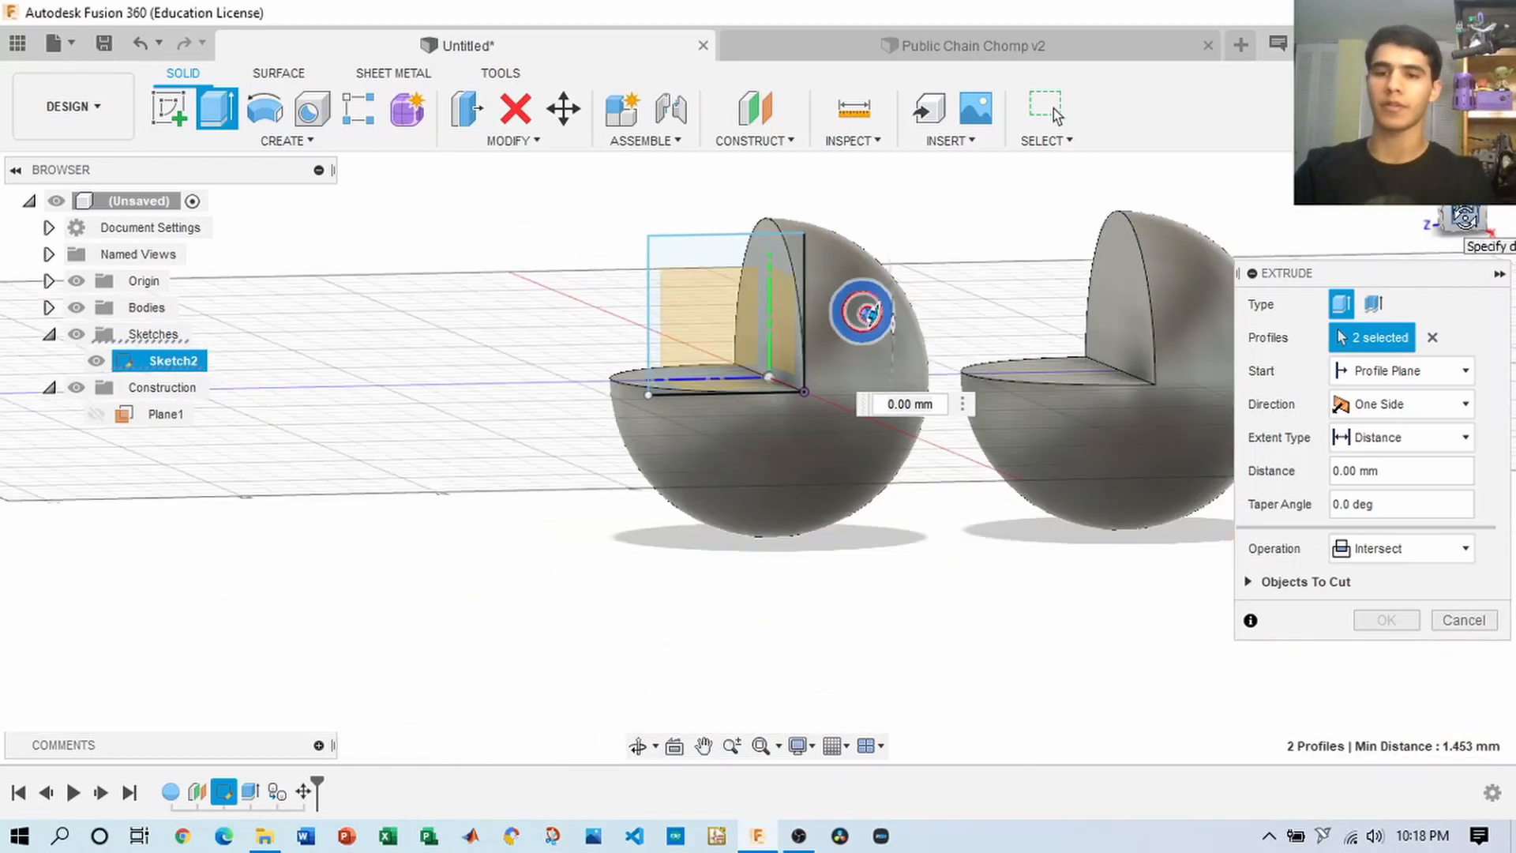
drag(1465, 218, 1491, 229)
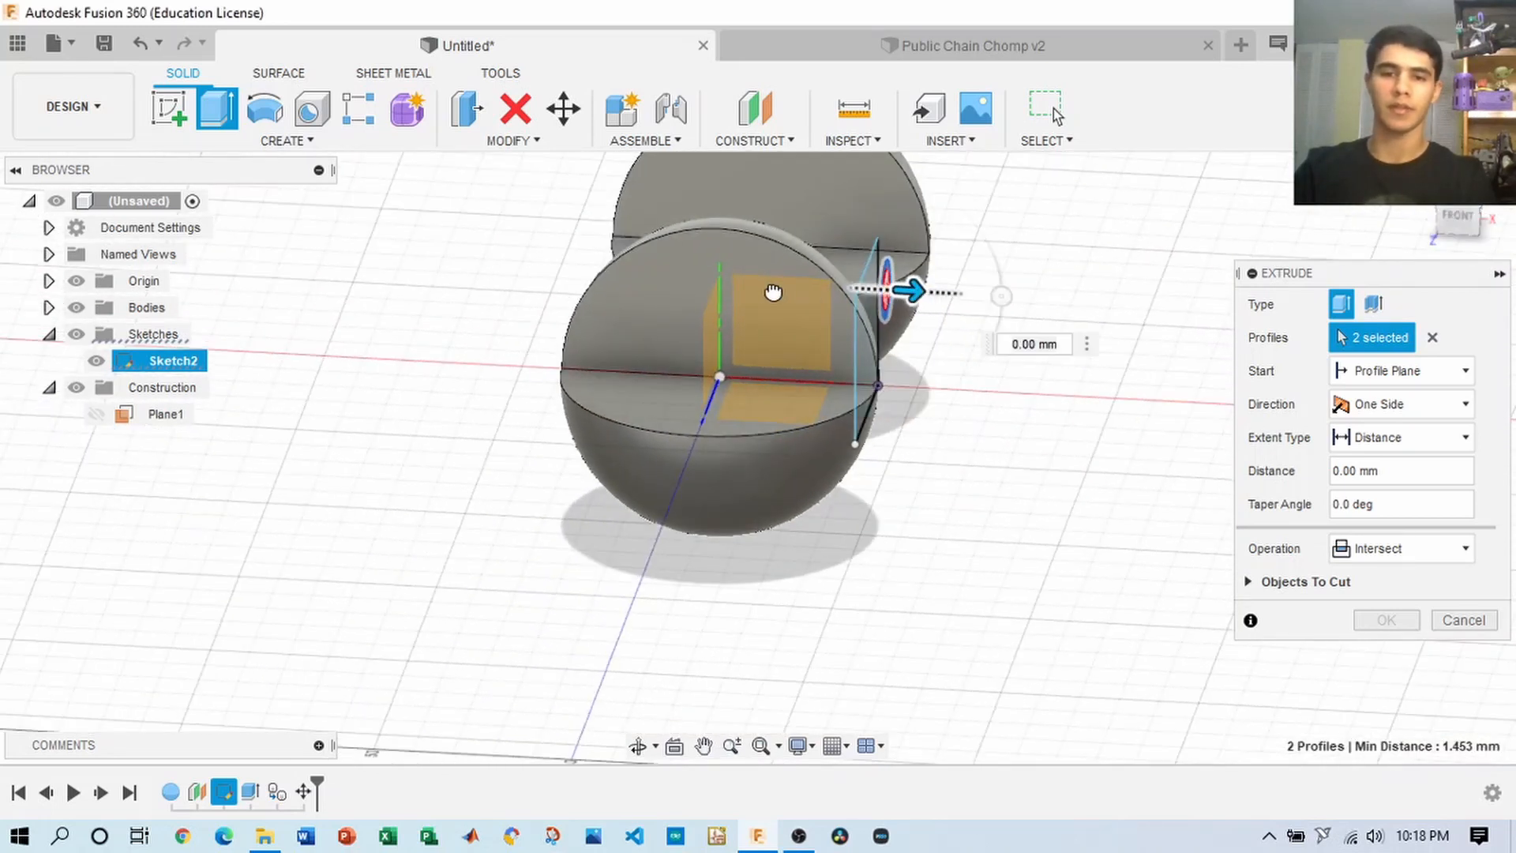
drag(909, 291, 557, 284)
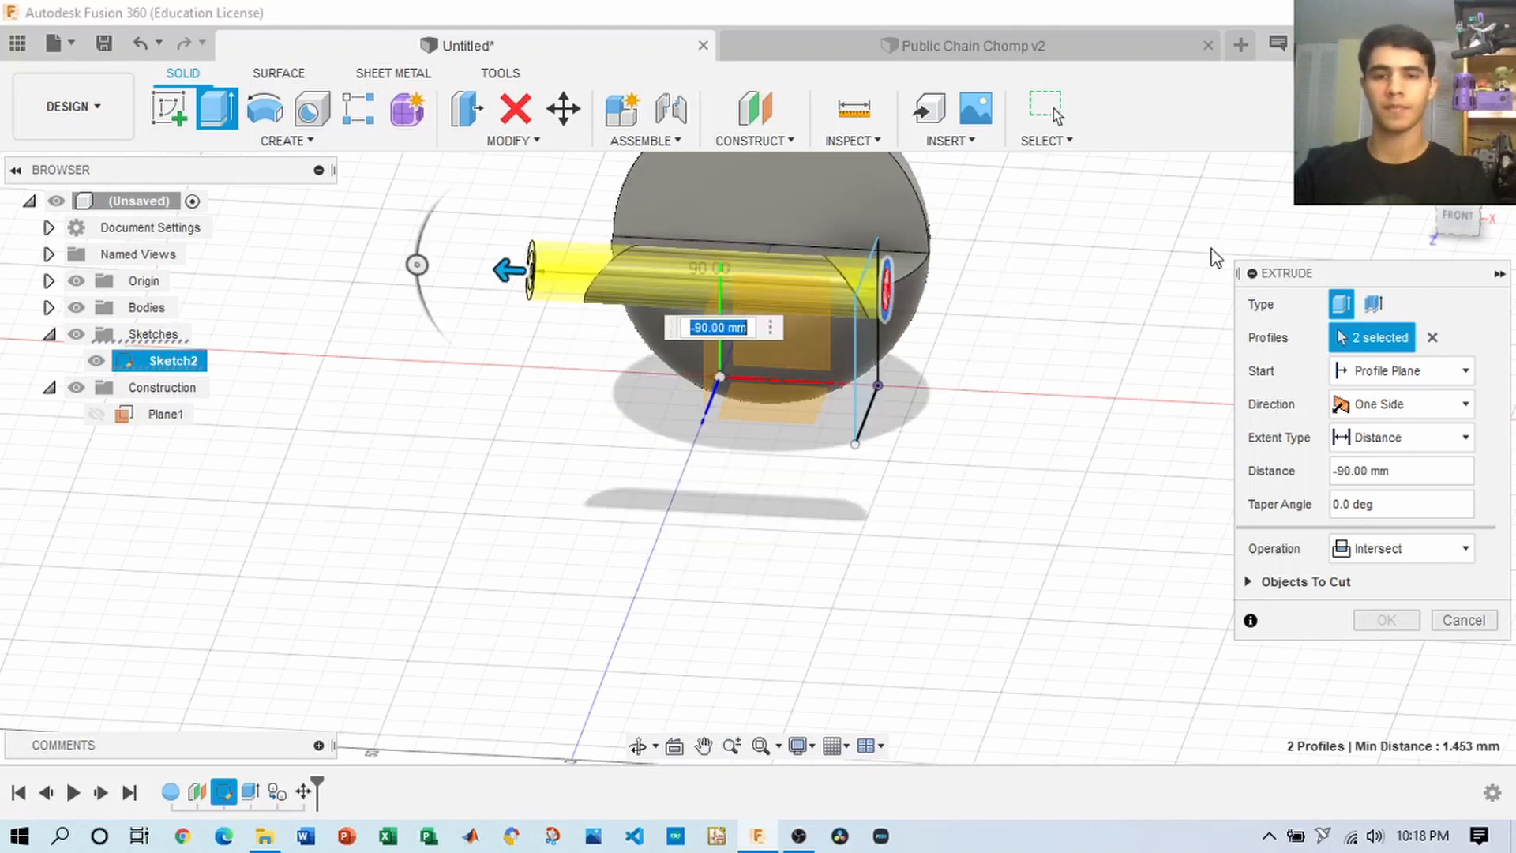
drag(1458, 210, 1418, 203)
scroll(854, 324, up, 2)
scroll(854, 324, up, 2)
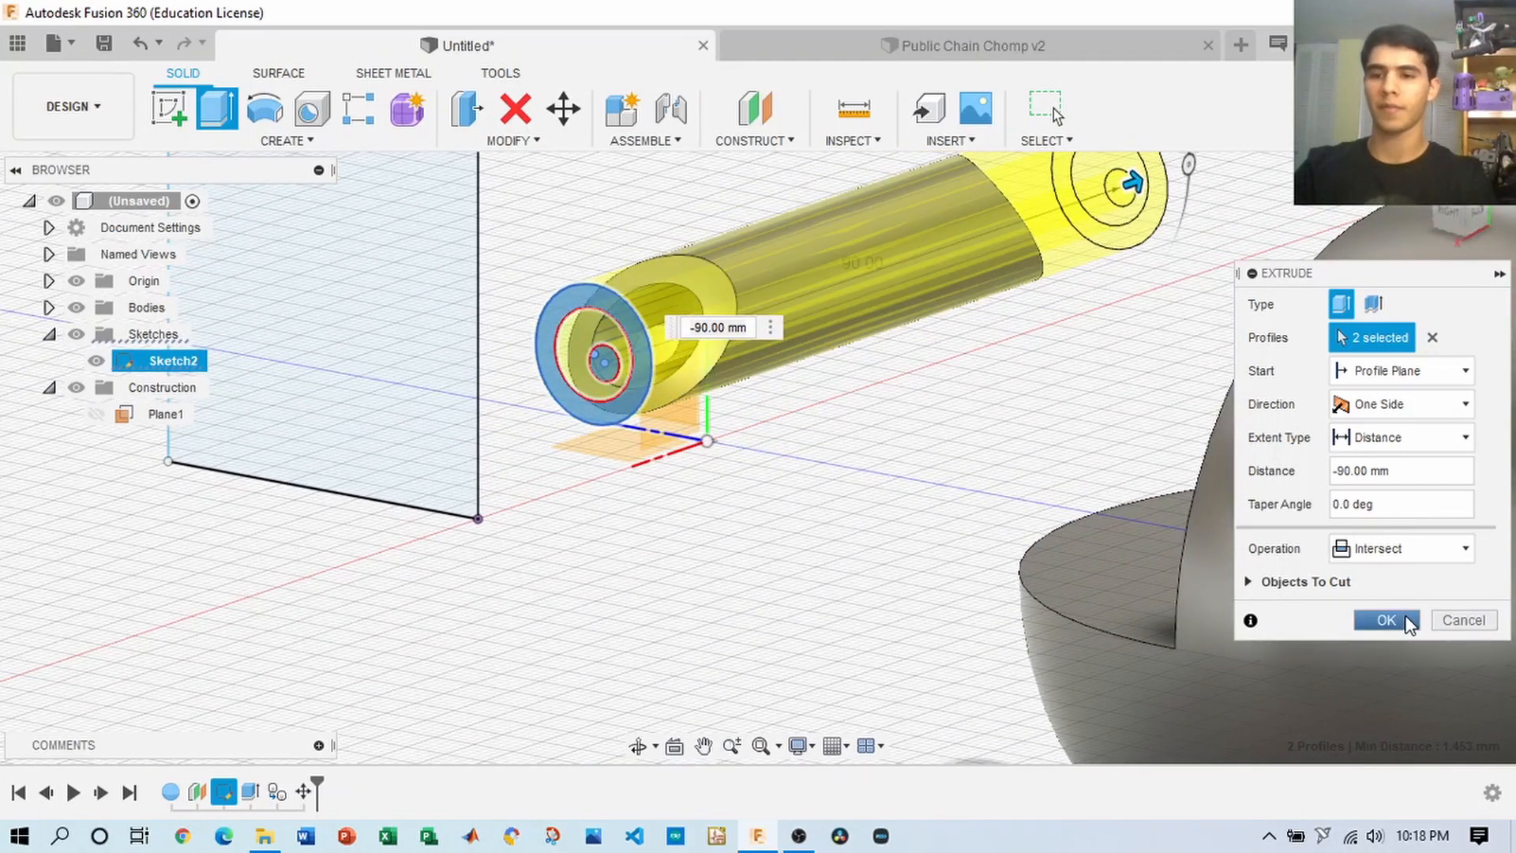
click(1409, 623)
shift+middle_drag(842, 406, 897, 365)
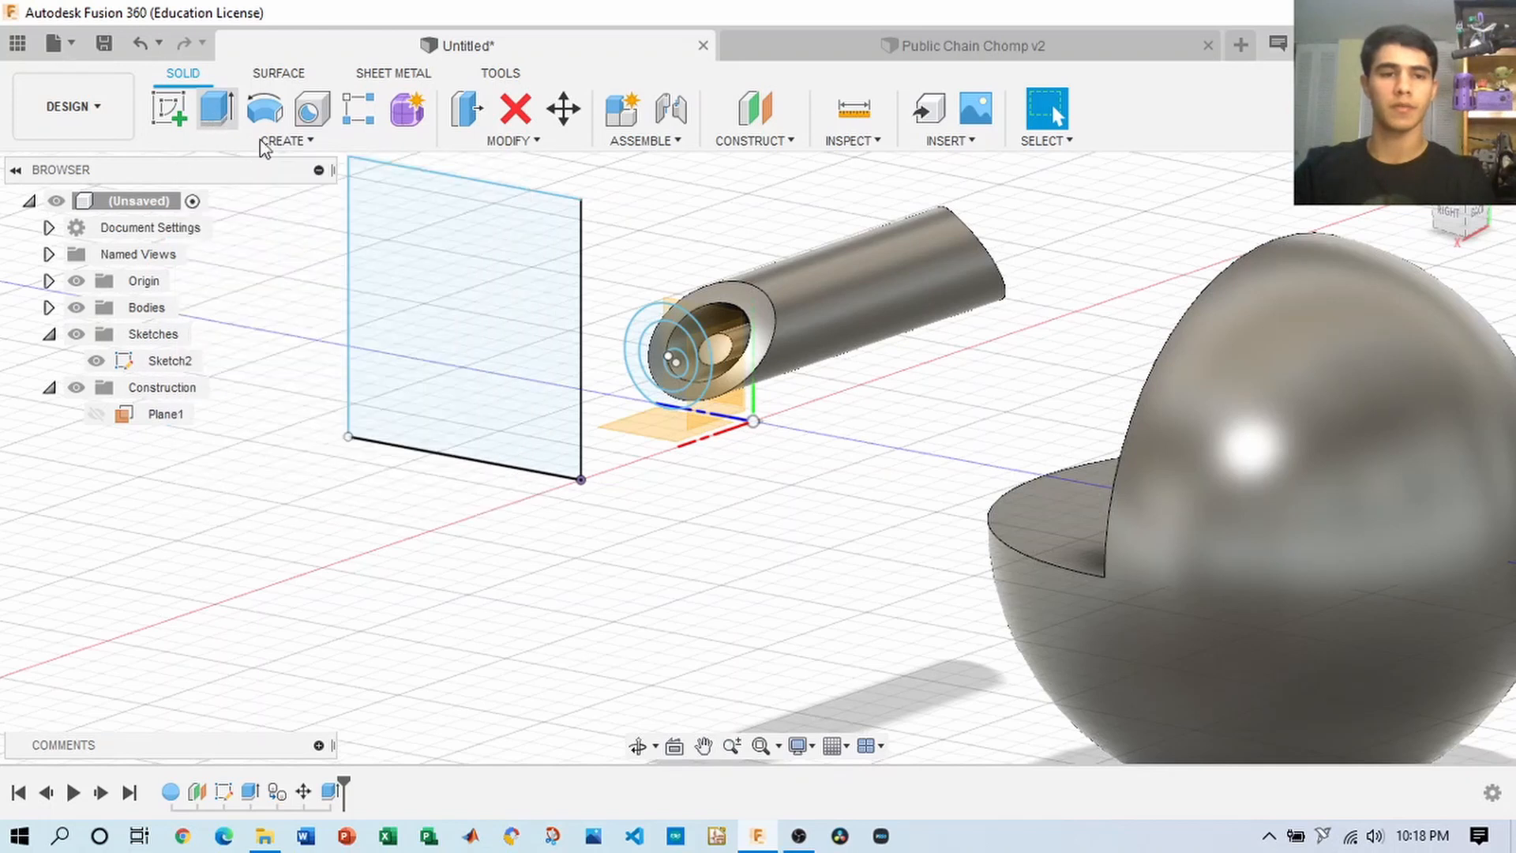
- Create a copy of the remaining cut sphere, translated 90 mm along Z back over the intersected eye pieces
scroll(970, 406, down, 2)
click(1455, 218)
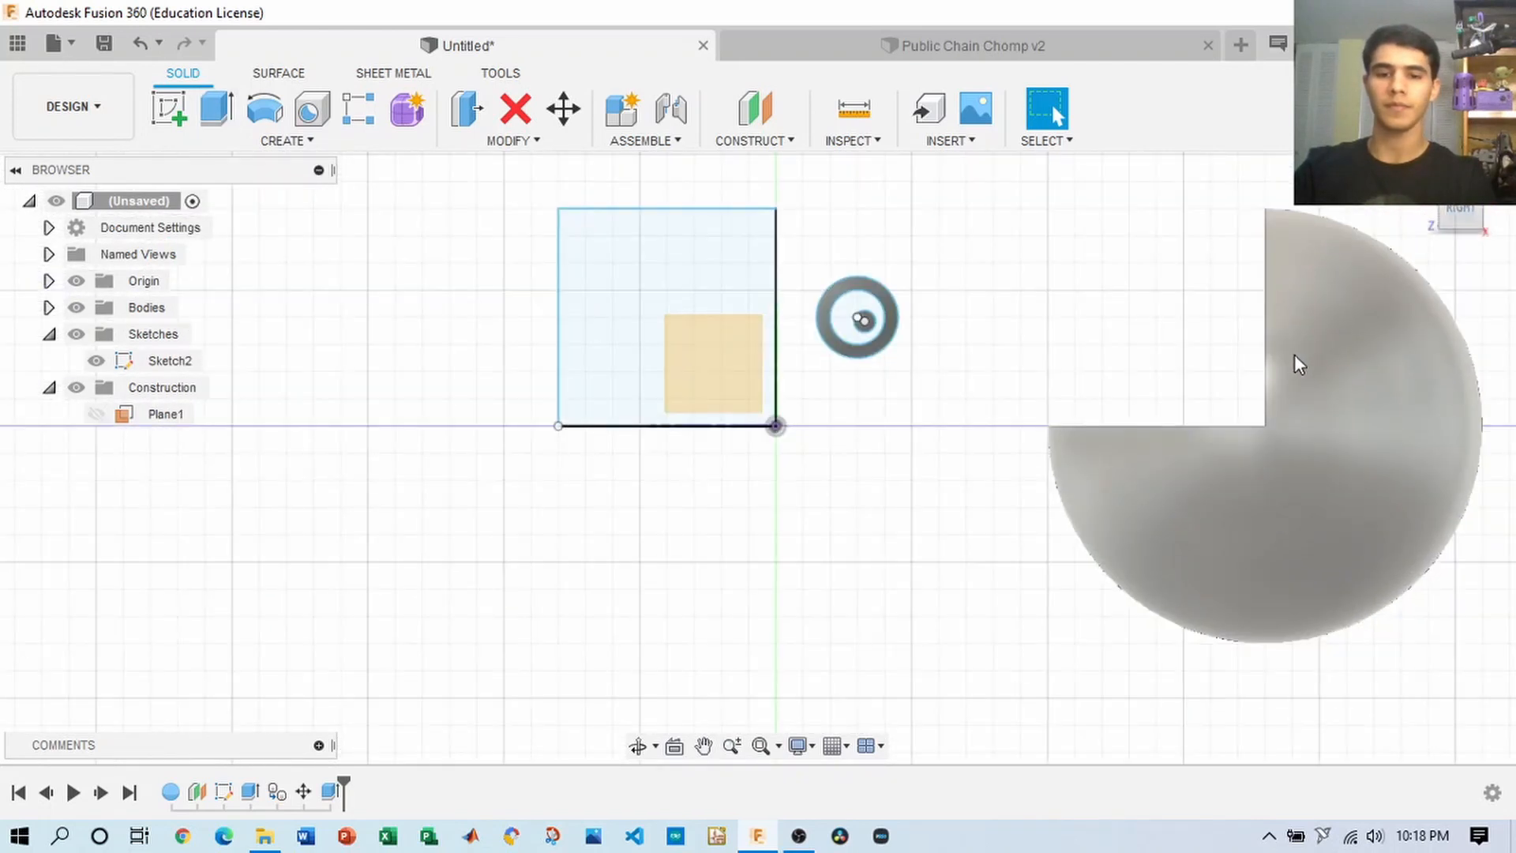
key(m)
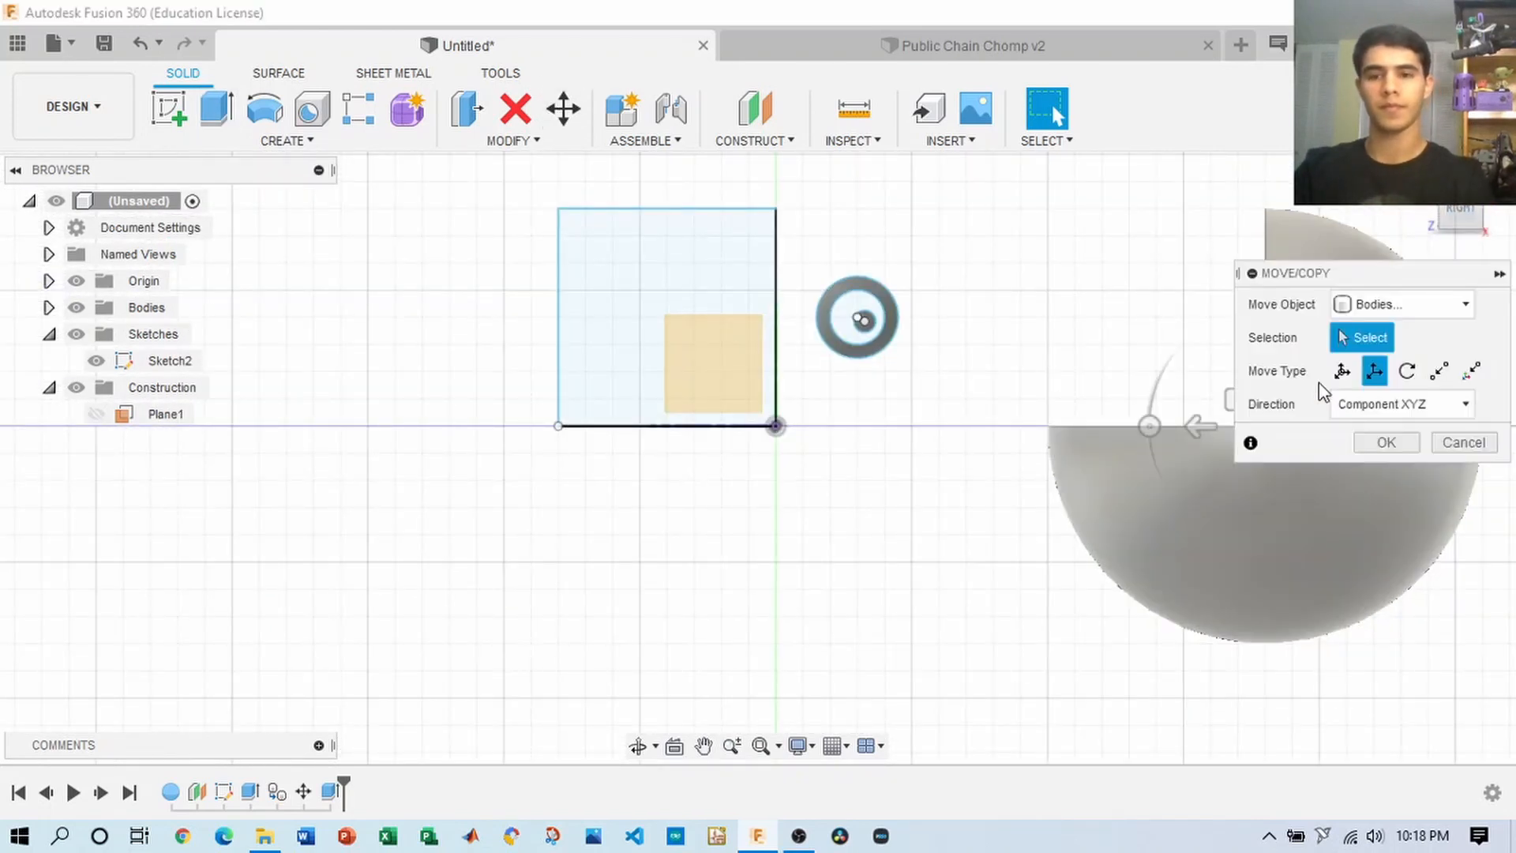
scroll(1278, 233, down, 2)
middle_drag(1254, 228, 1082, 321)
click(1082, 348)
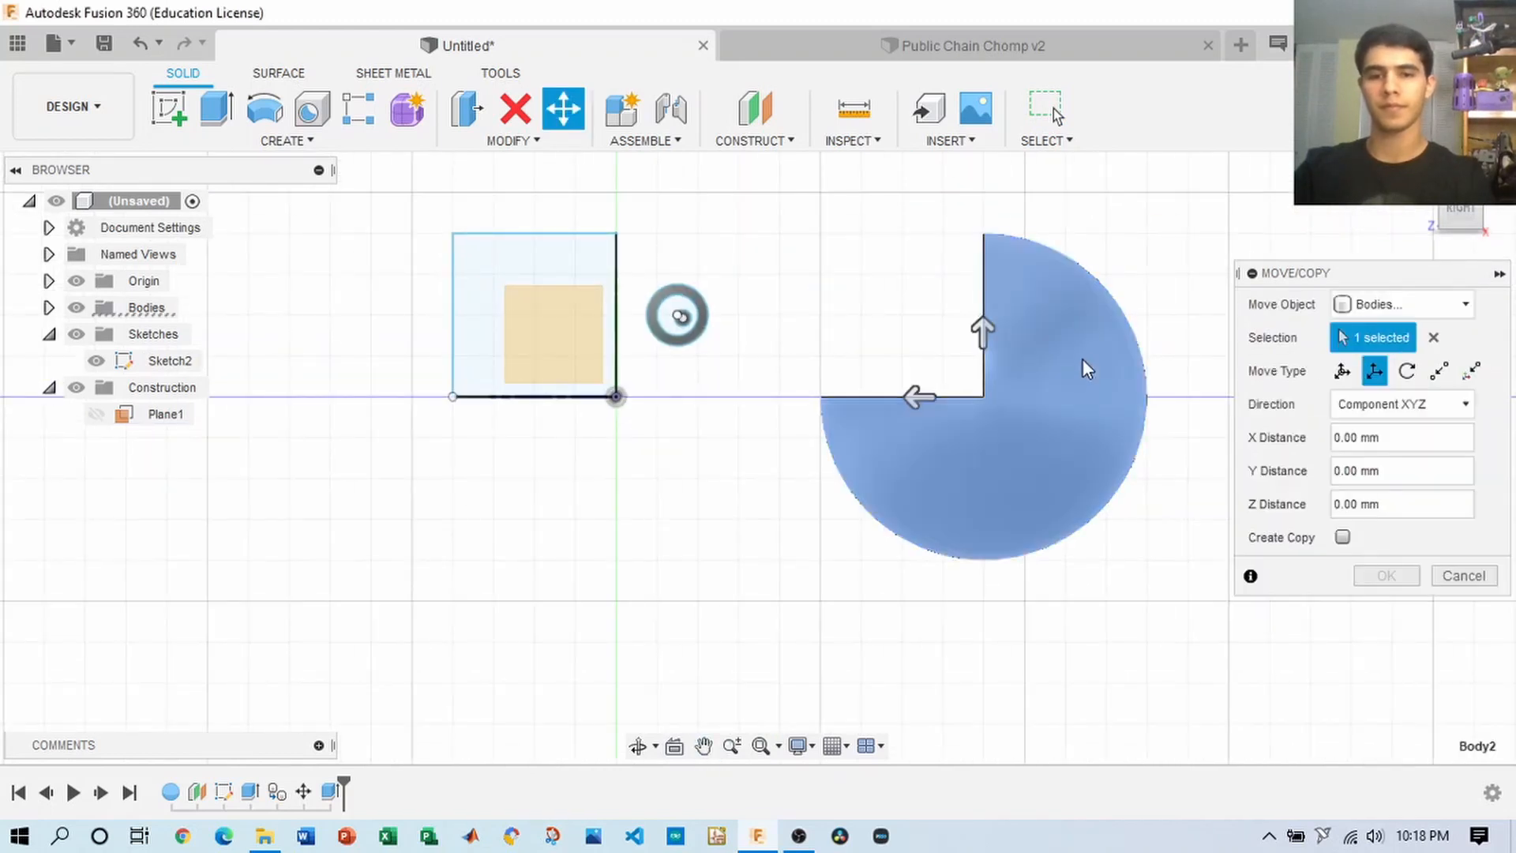
drag(918, 396, 551, 396)
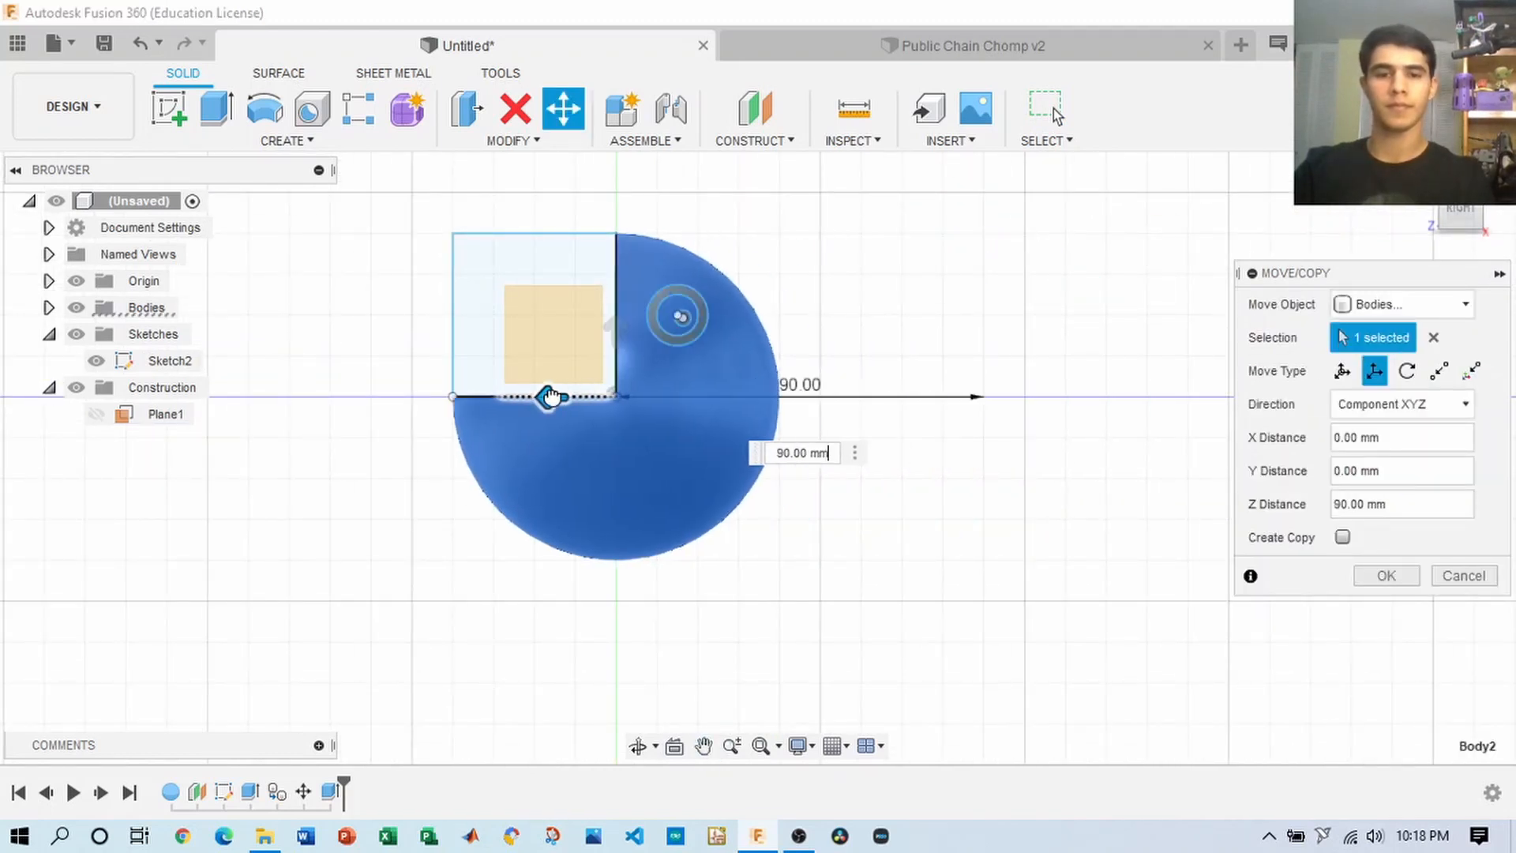
click(1342, 537)
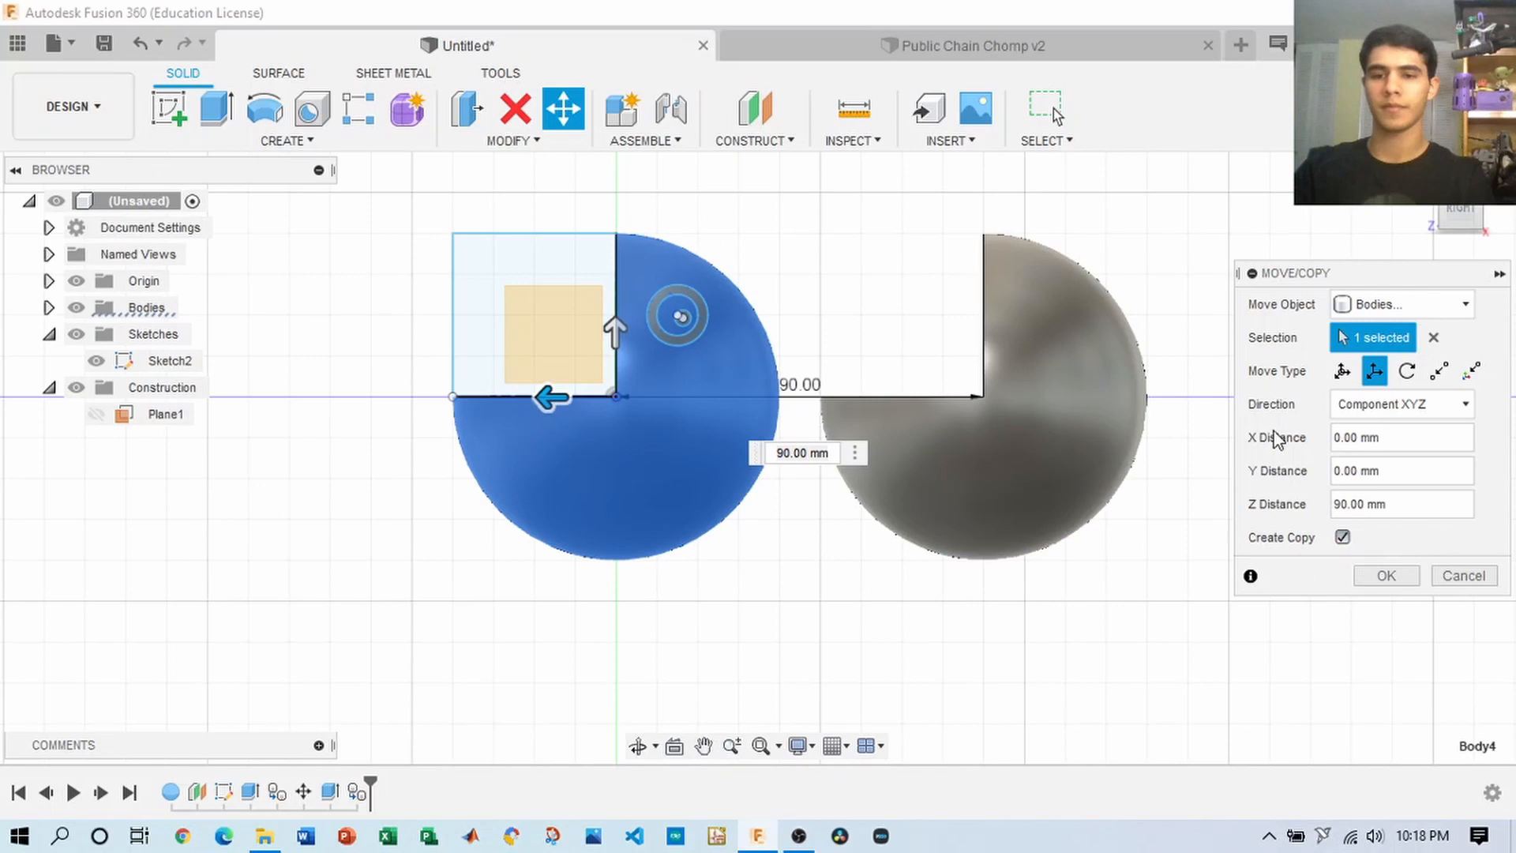
click(1473, 209)
click(1387, 577)
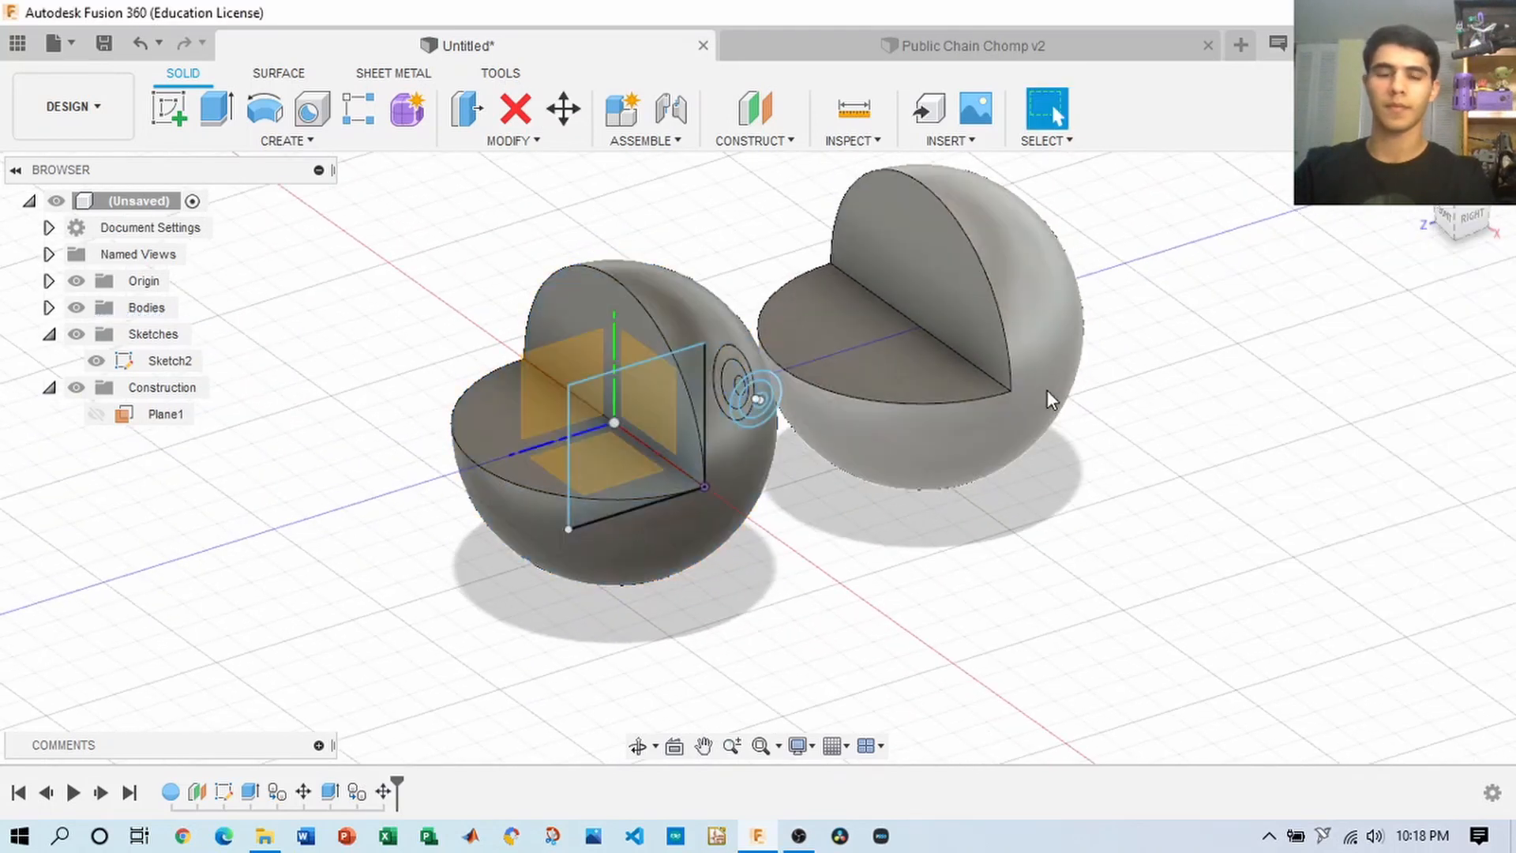
- Extrude the eye's middle ring profile -80 mm through the near sphere with the Intersect operation
scroll(751, 392, up, 5)
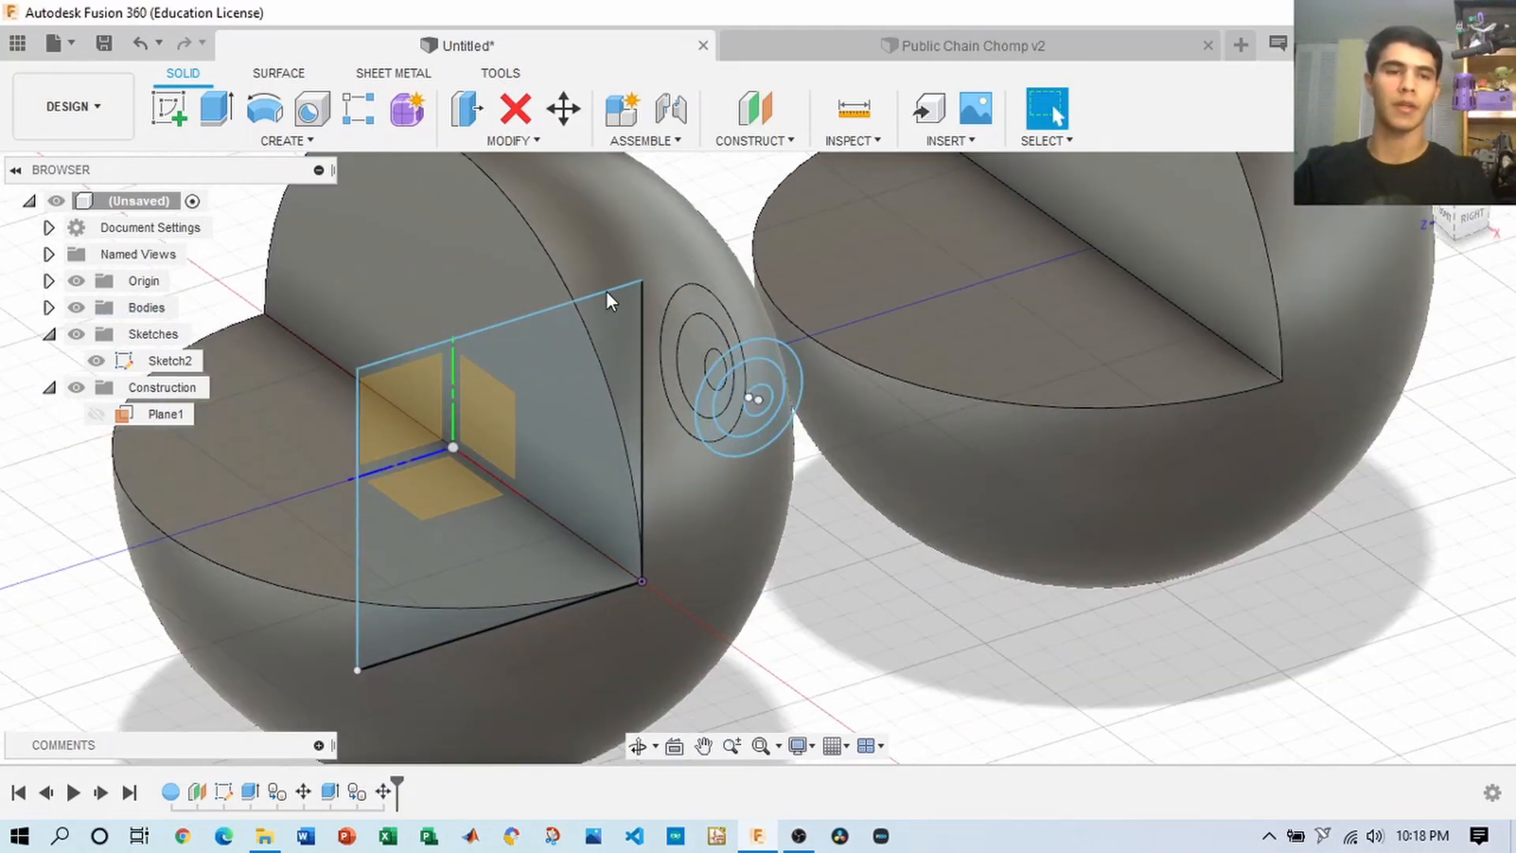
click(216, 126)
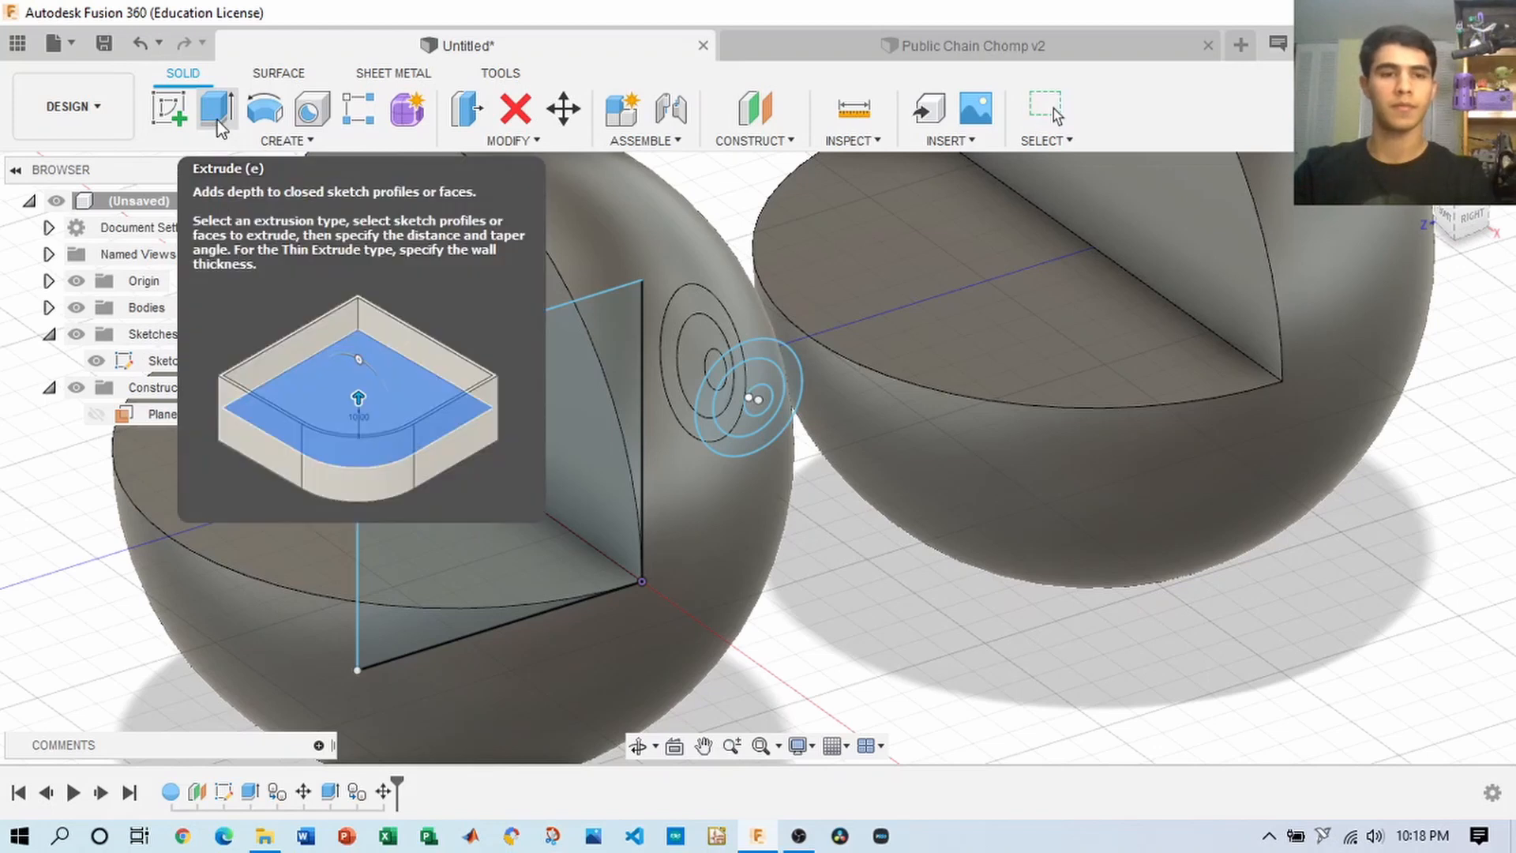
click(746, 394)
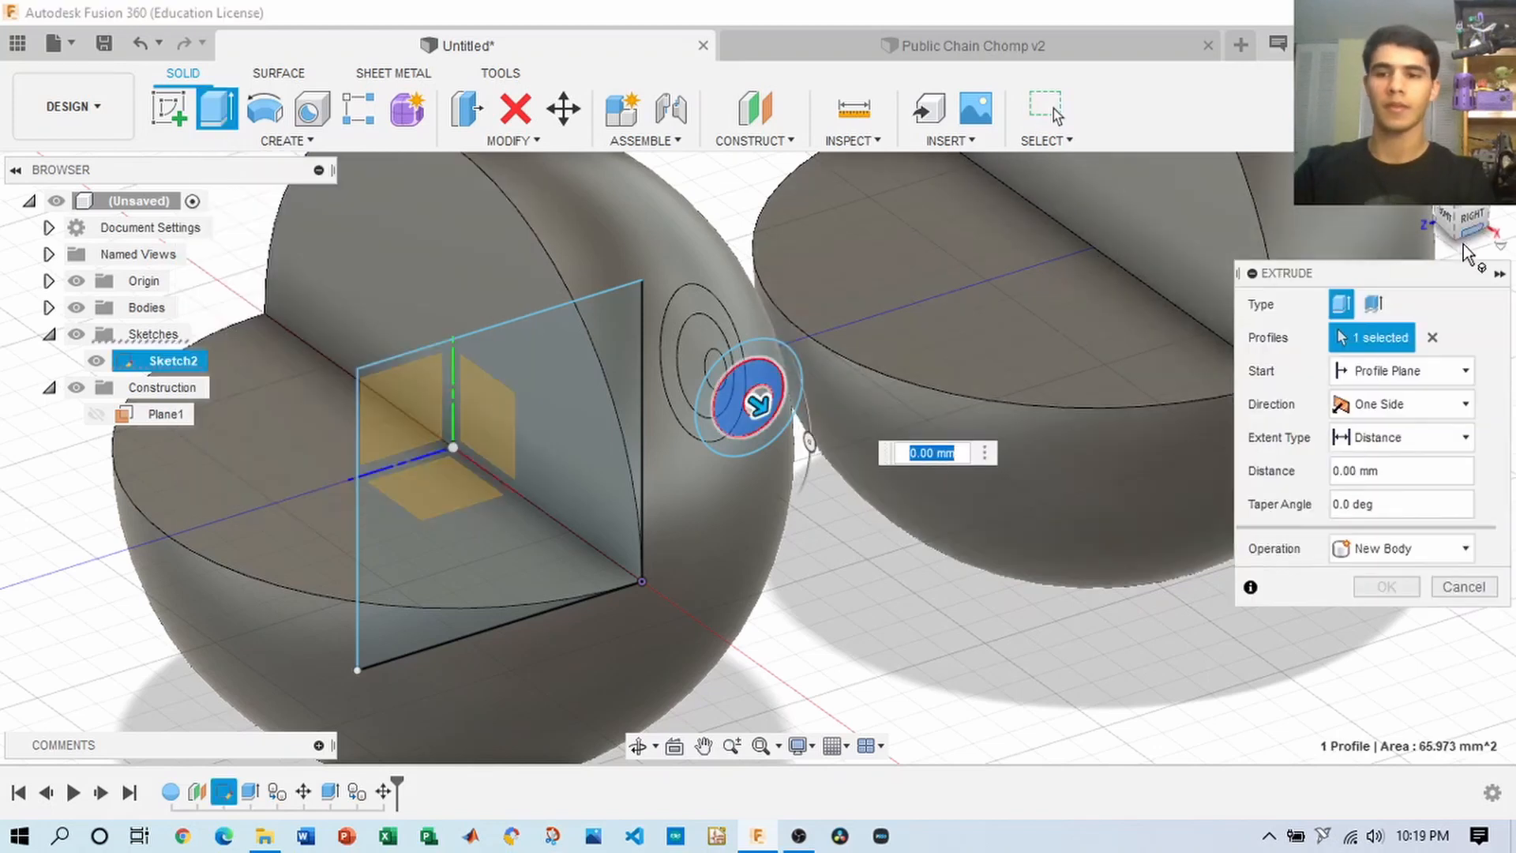
click(1409, 561)
click(1421, 626)
scroll(1069, 447, down, 3)
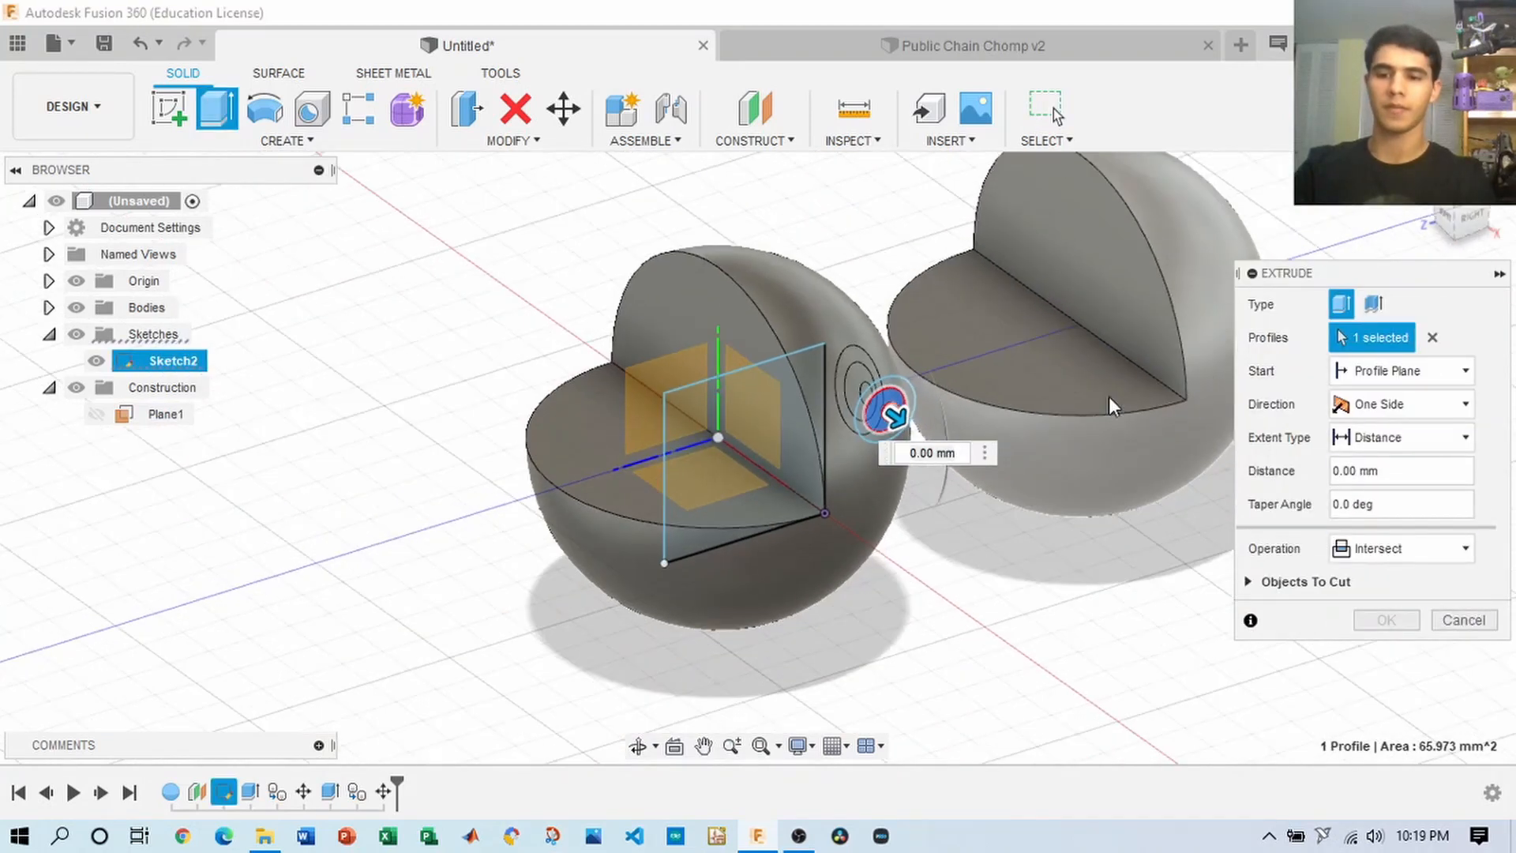
drag(1477, 225, 1507, 233)
drag(996, 345, 618, 350)
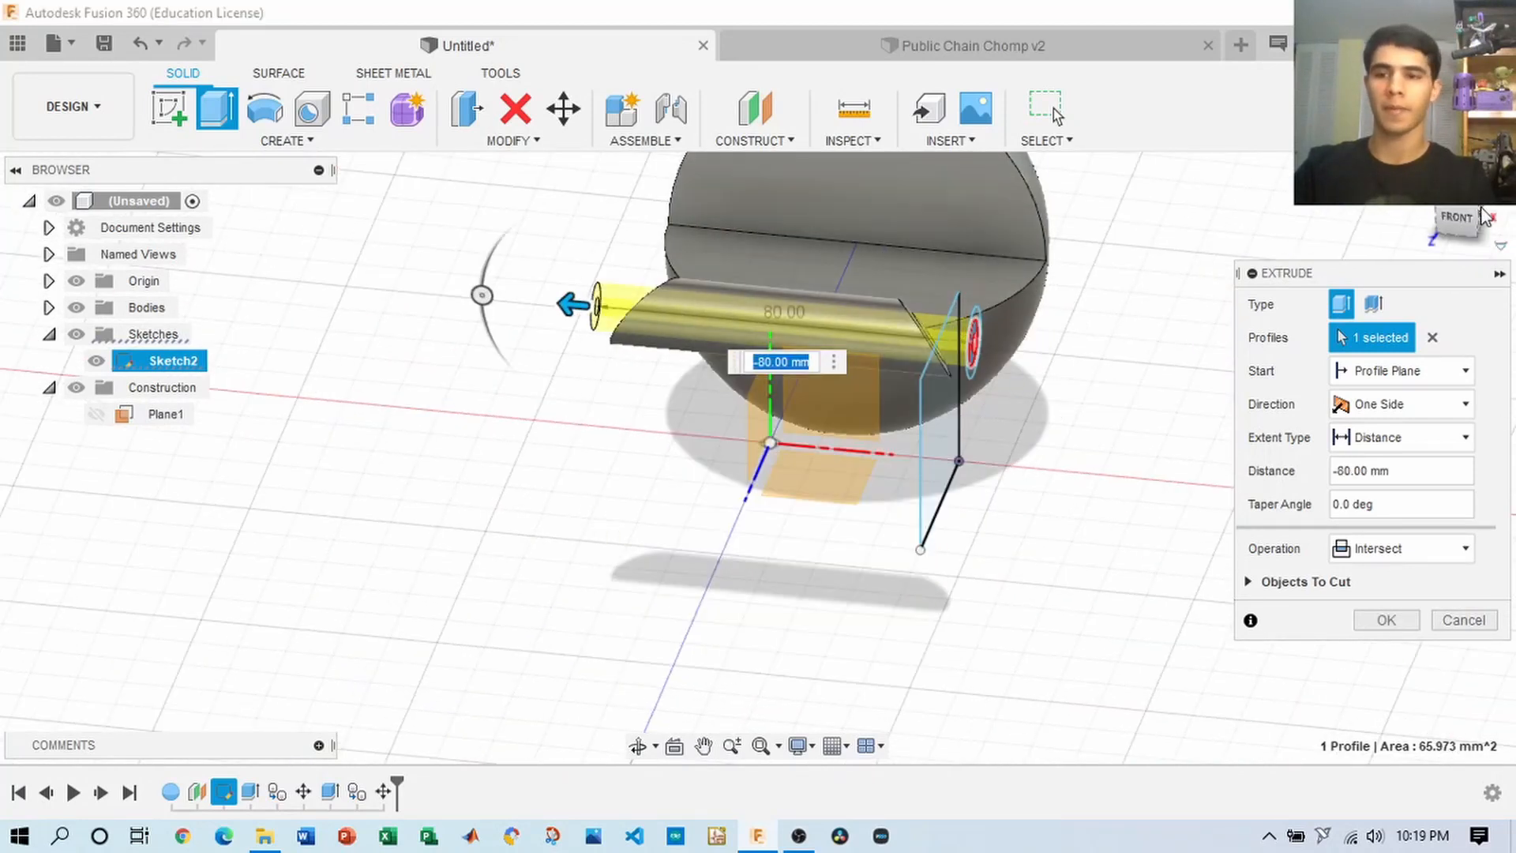
drag(1473, 222, 1405, 229)
click(1386, 619)
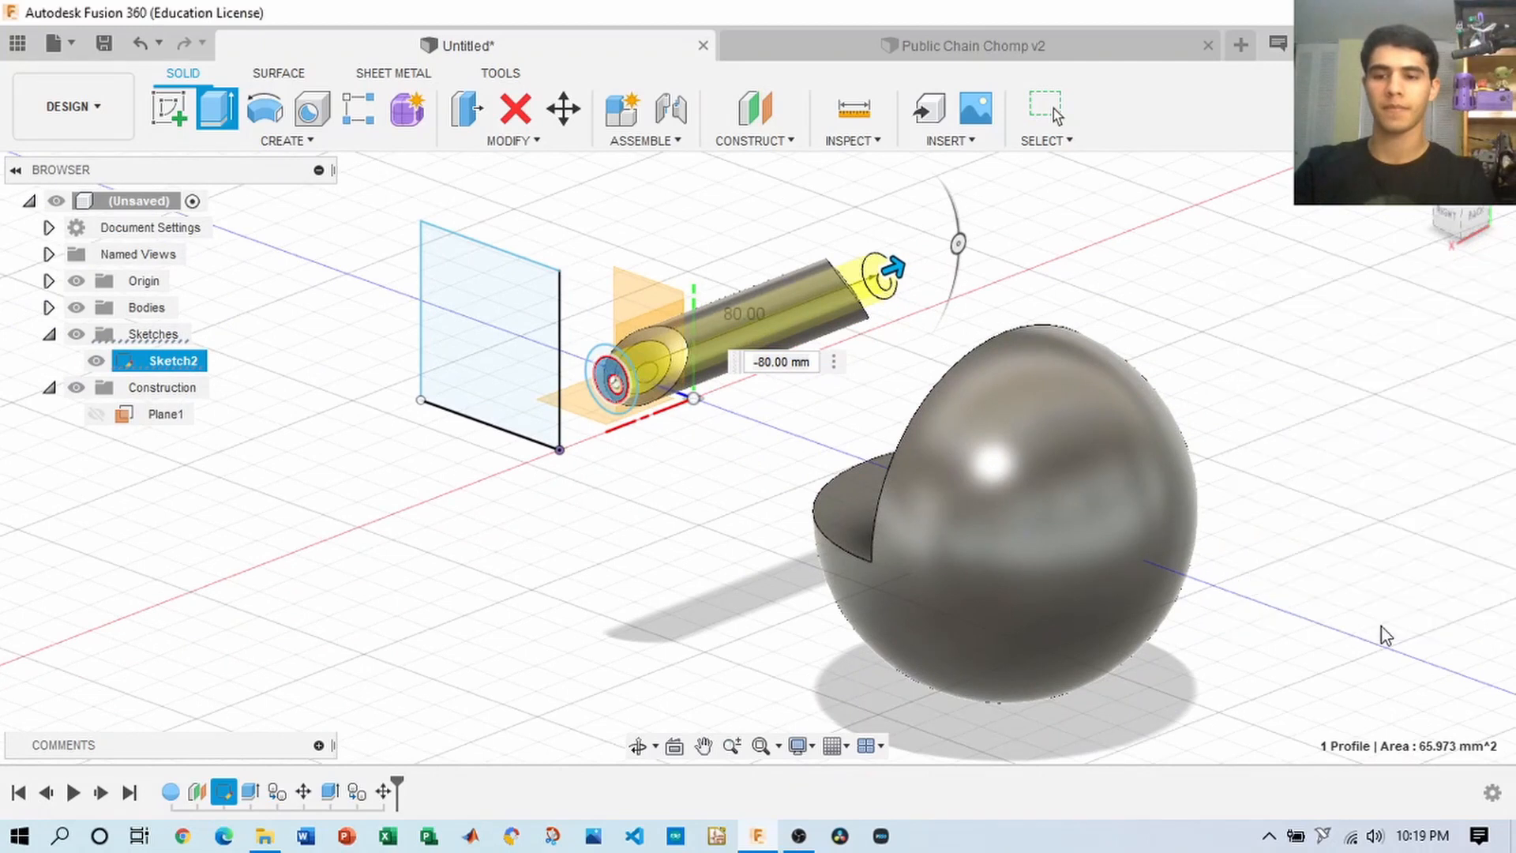
click(1423, 173)
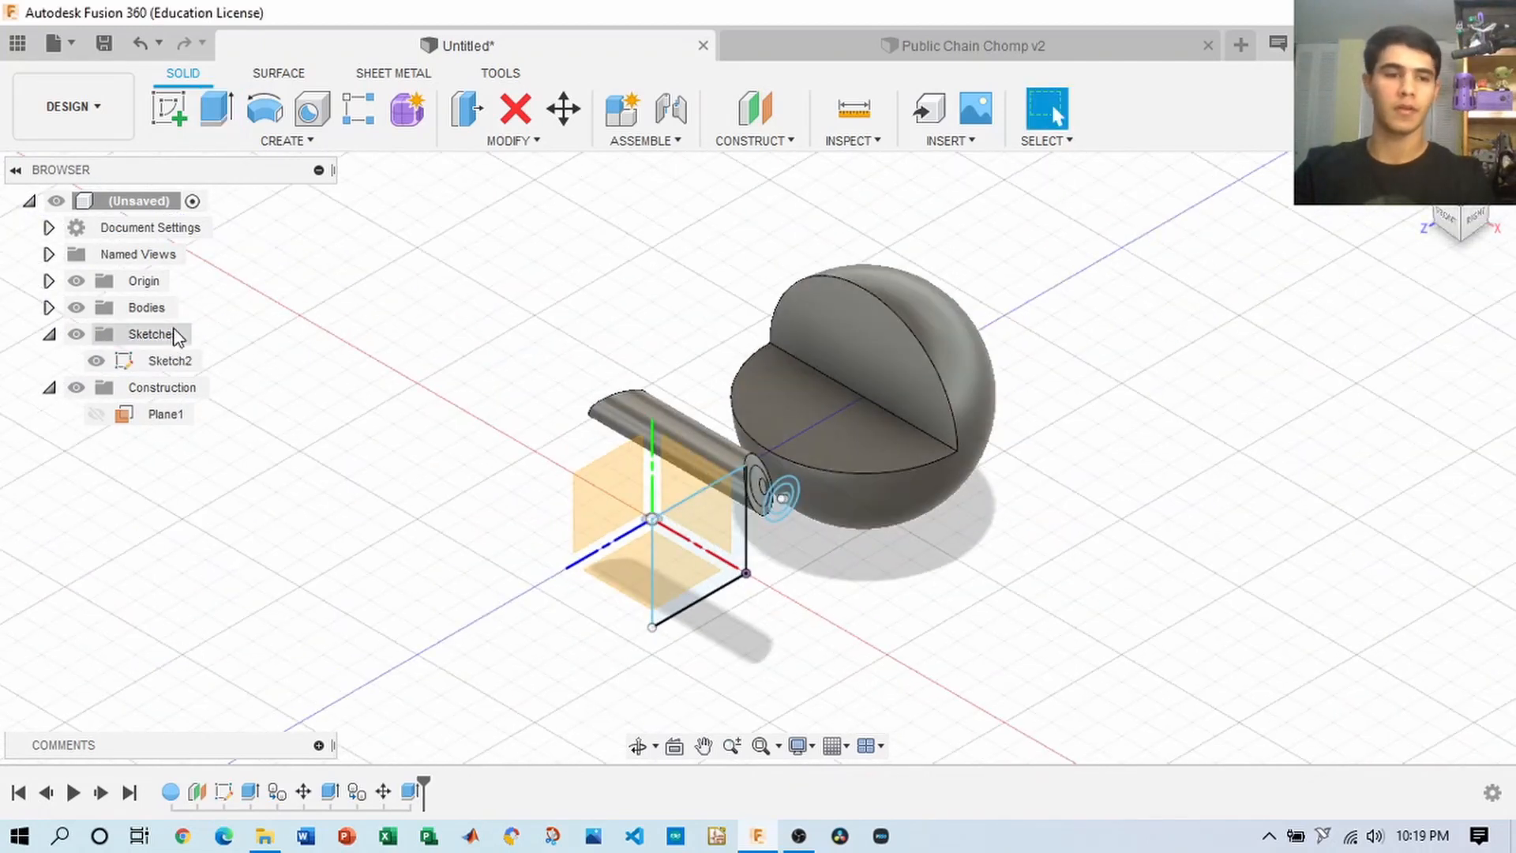
- Hide Sketch2 and move the remaining cut sphere 90 mm along Z back over the intersected eye pieces
click(95, 361)
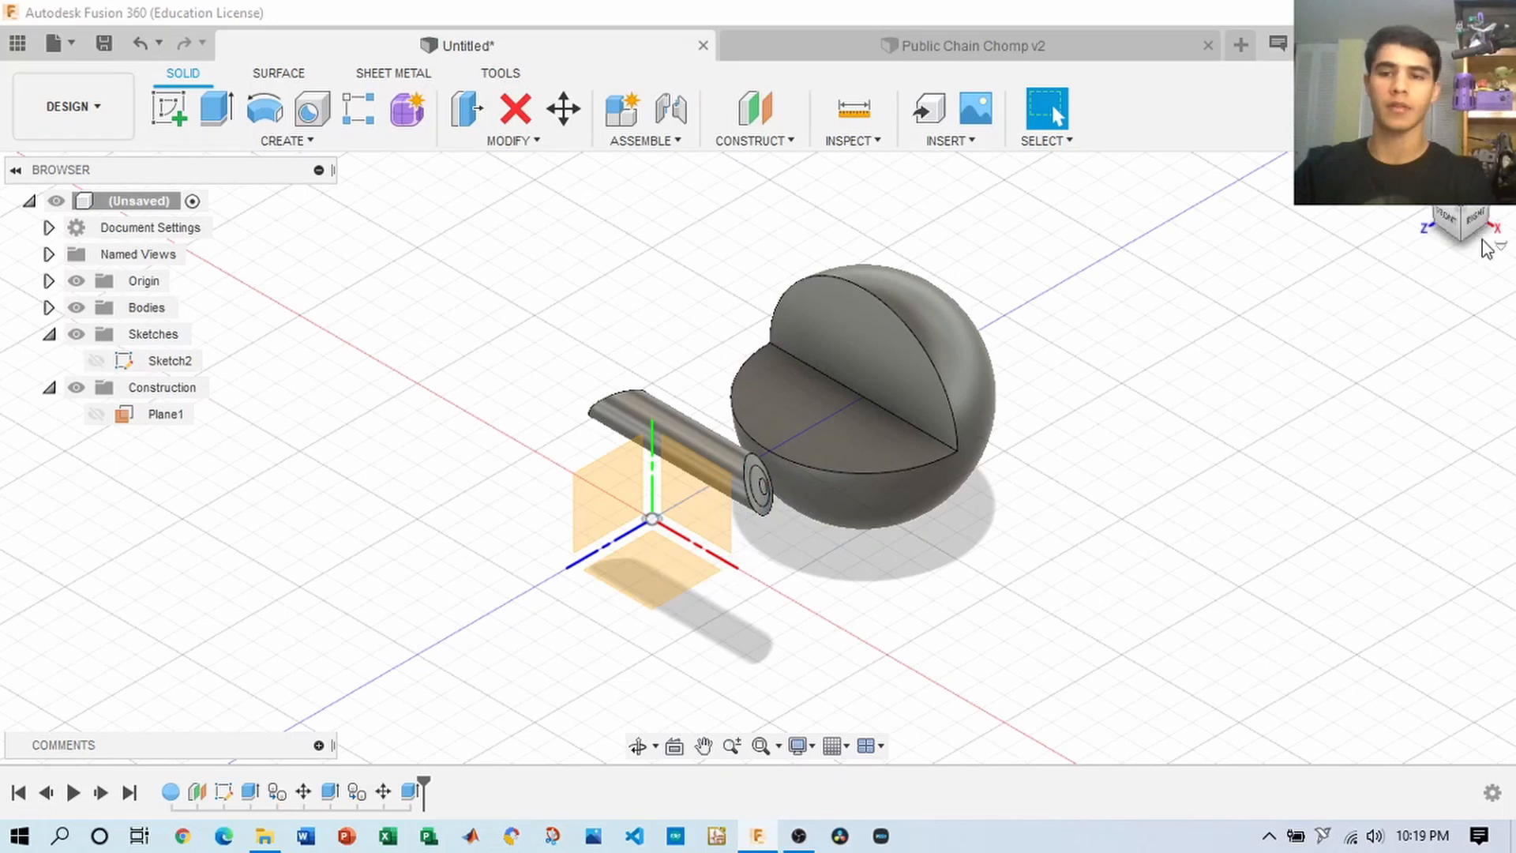
drag(1475, 230, 1295, 327)
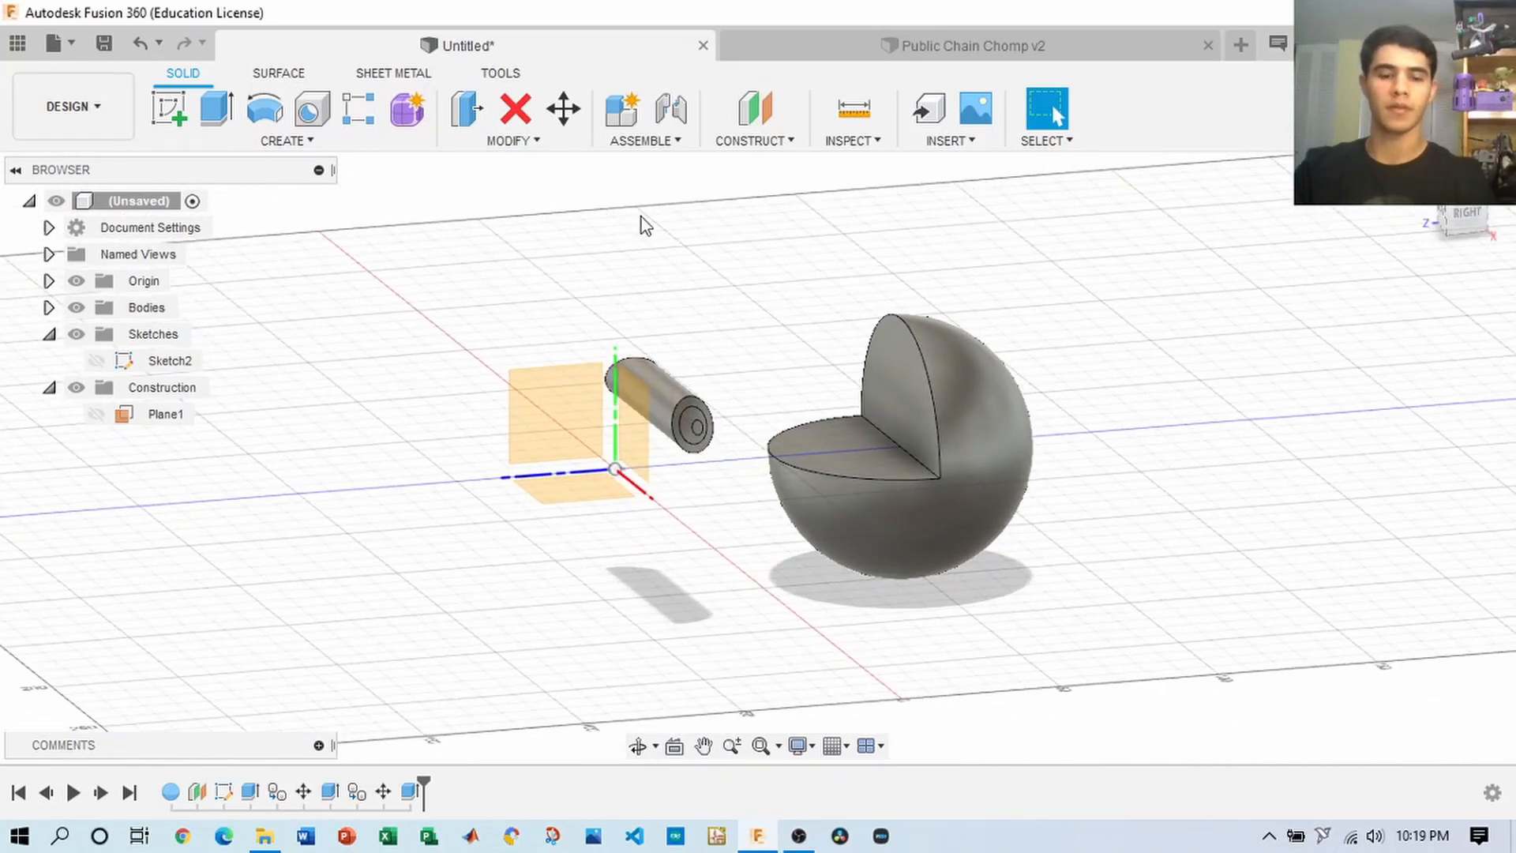
key(m)
click(955, 394)
drag(860, 448, 553, 473)
click(1385, 575)
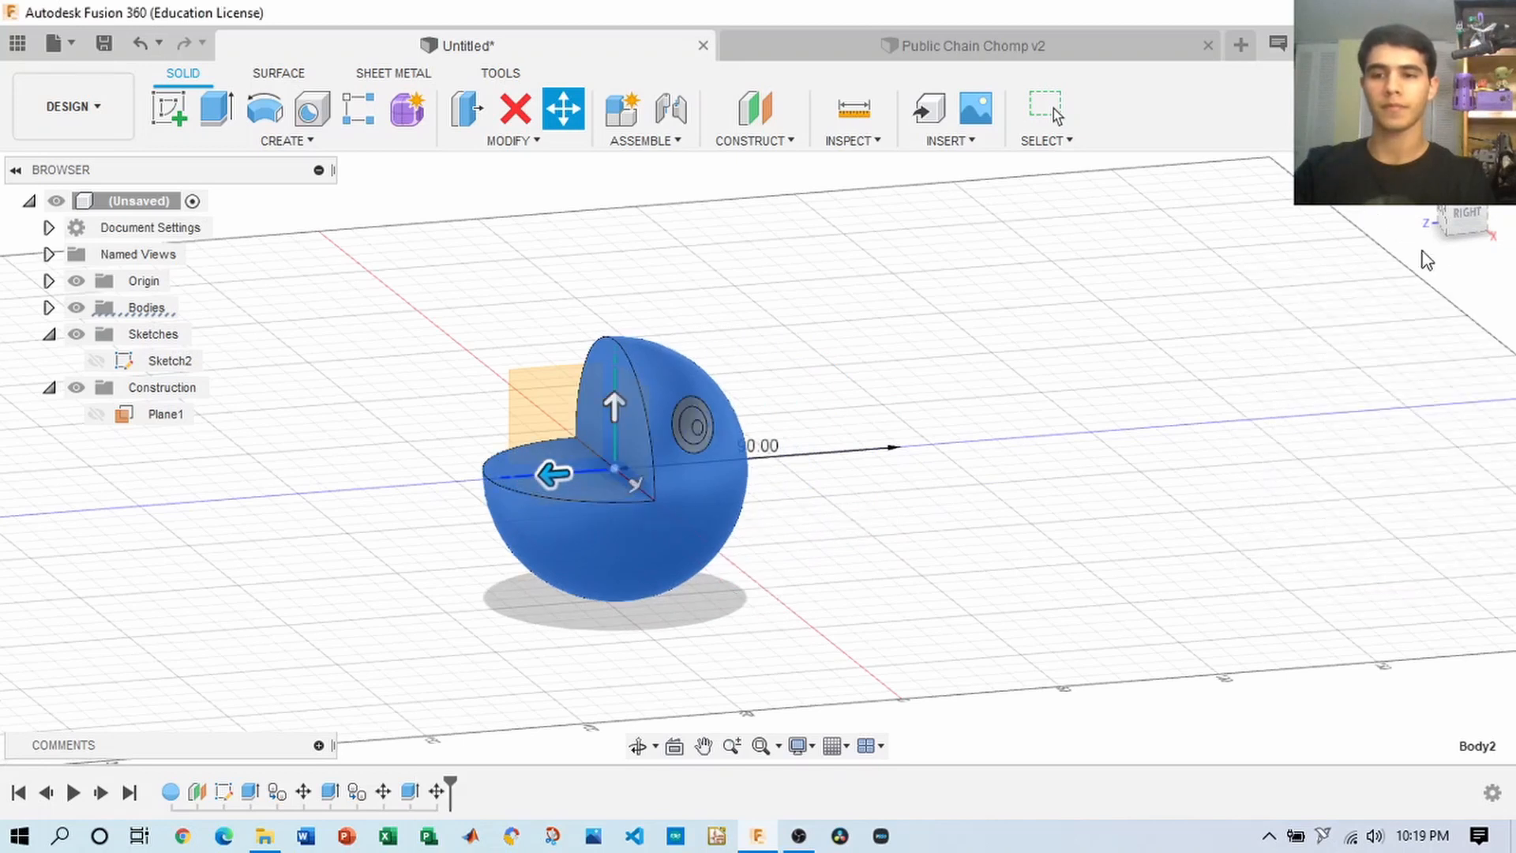
- View the eye from the right side and start a surface Offset
click(1456, 225)
scroll(721, 379, up, 5)
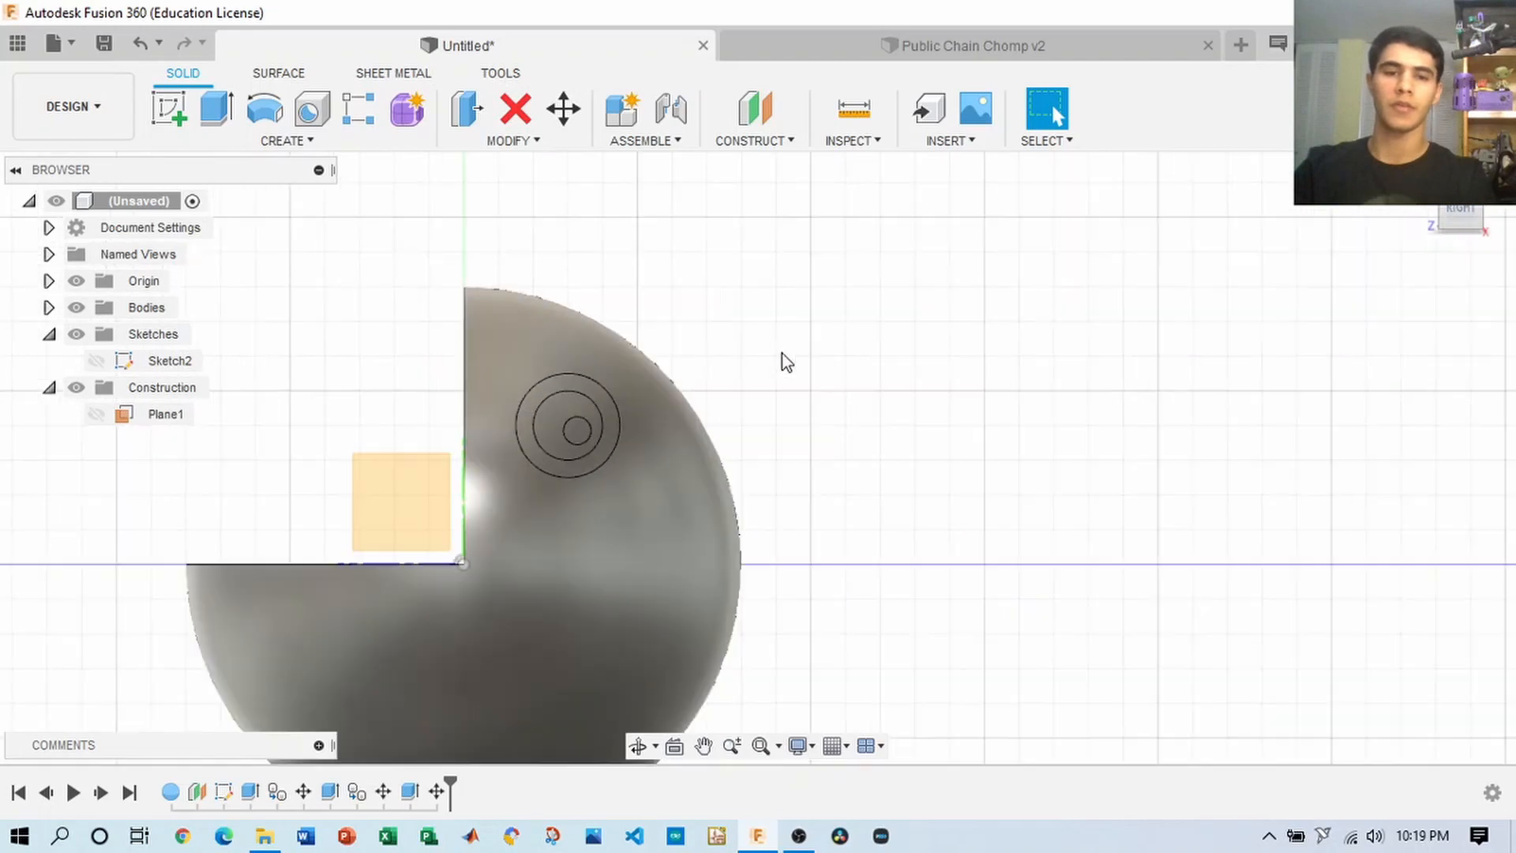
middle_drag(787, 362, 1097, 263)
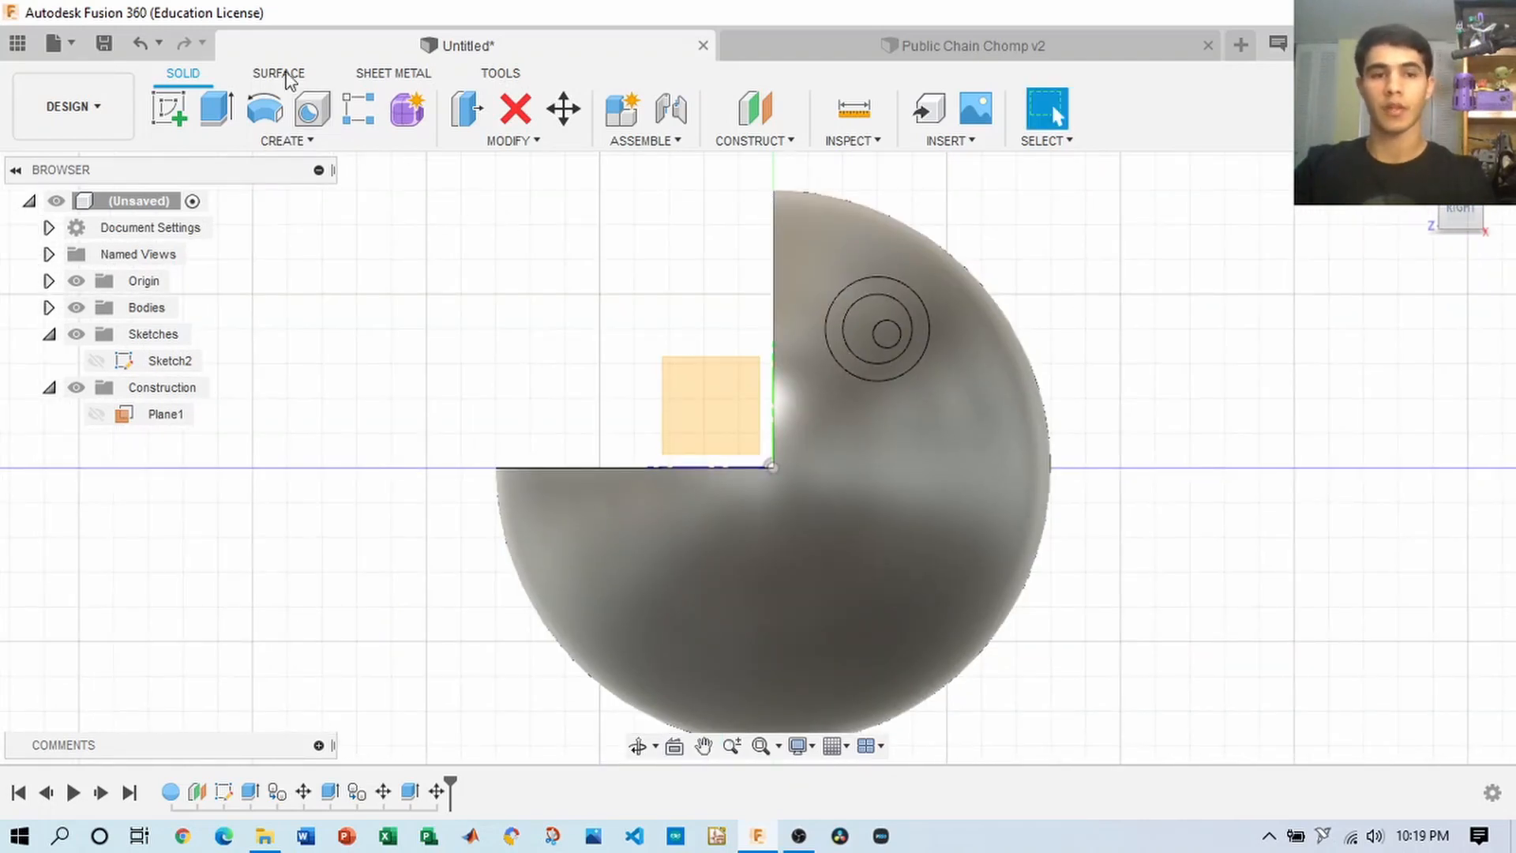
click(298, 78)
click(264, 141)
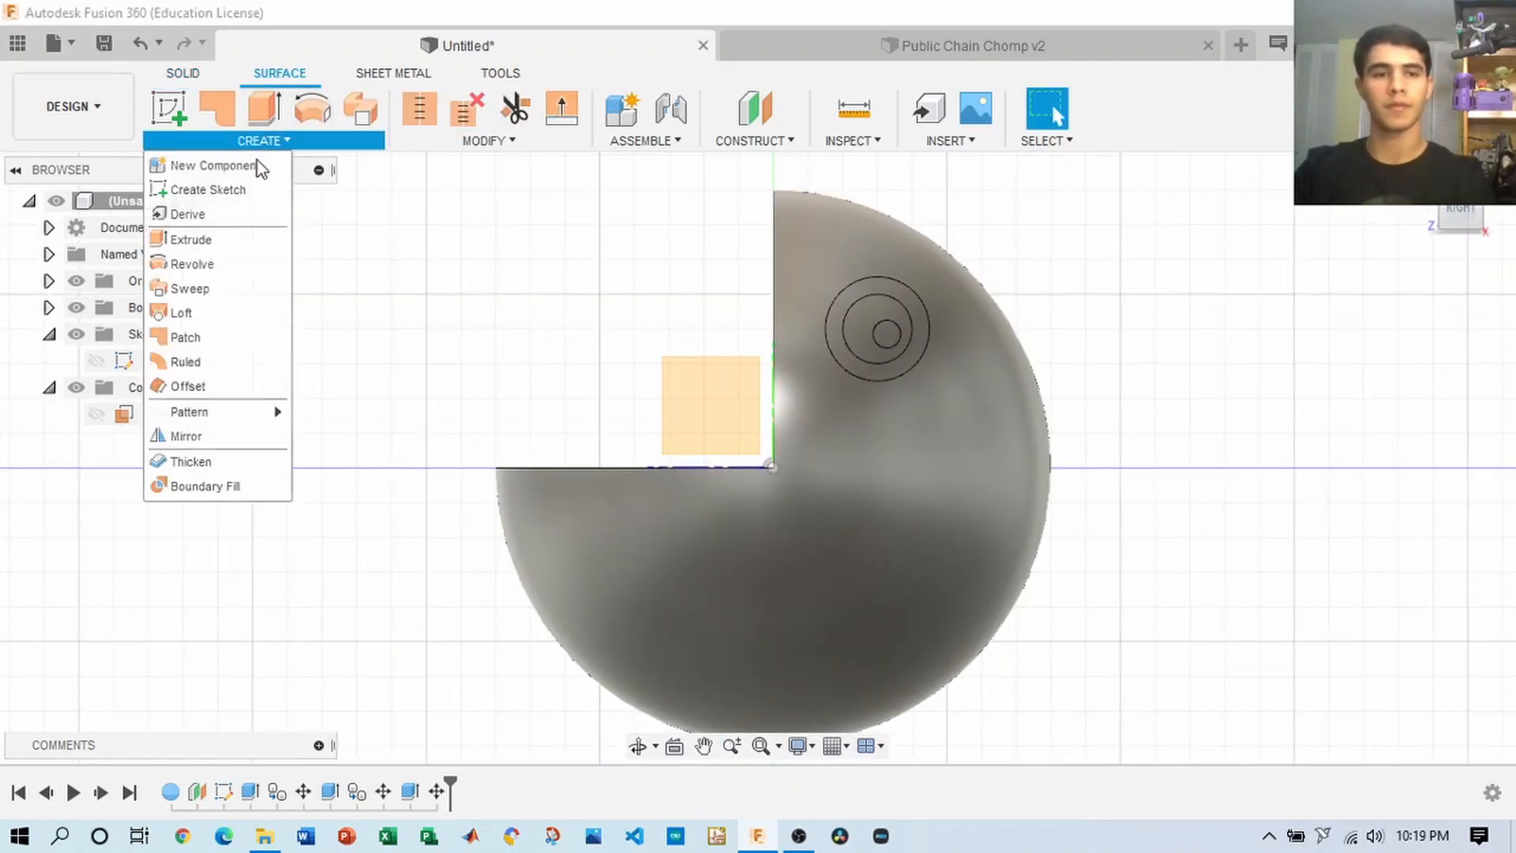
click(195, 384)
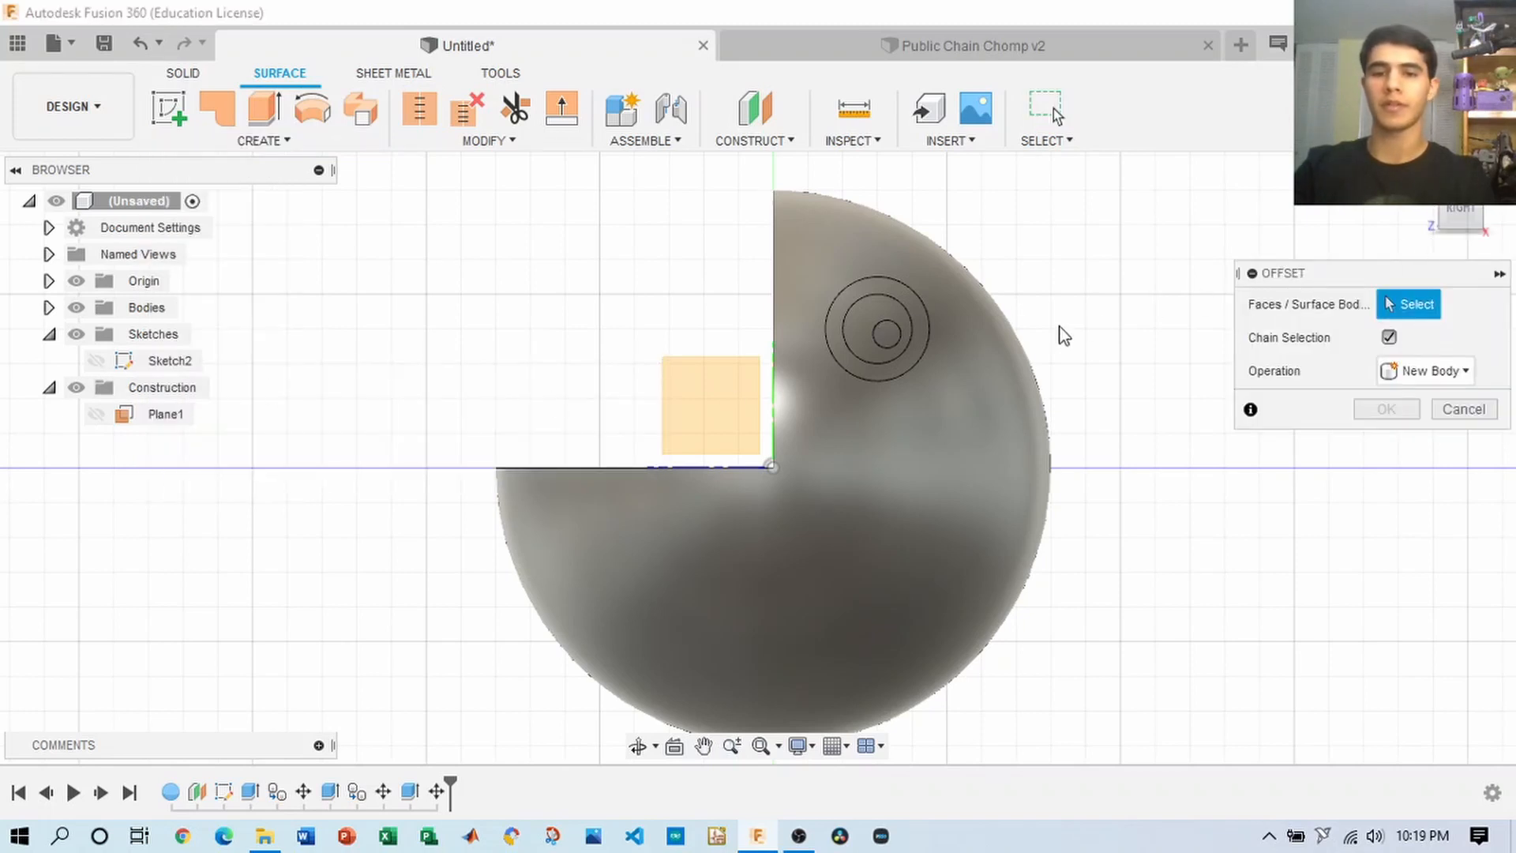
drag(1471, 209, 1464, 211)
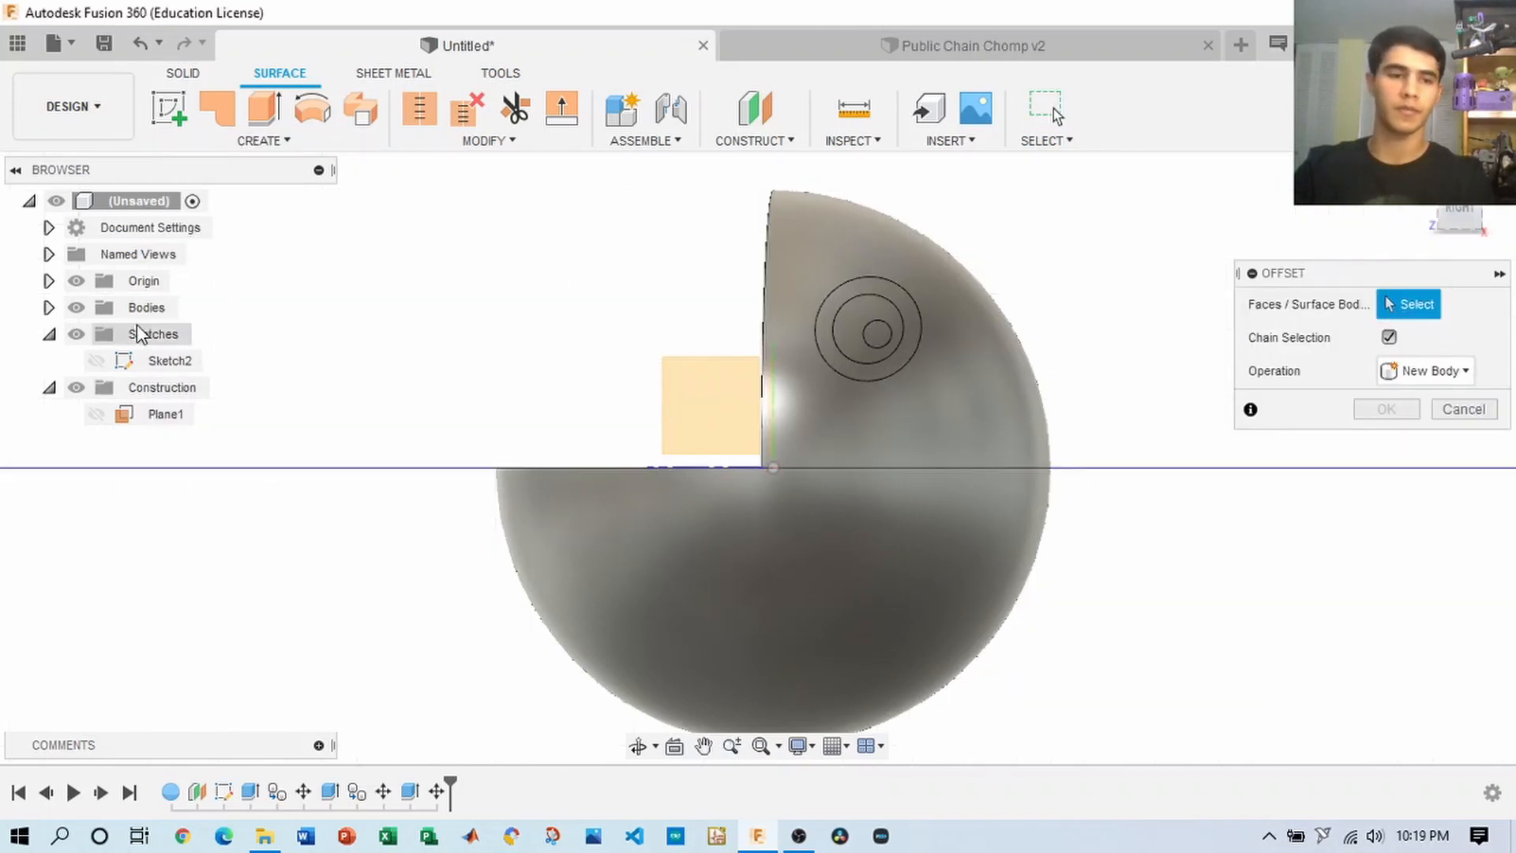
- Isolate Body2, Body3 and Body4 in turn to check which part of the model each one forms
click(49, 307)
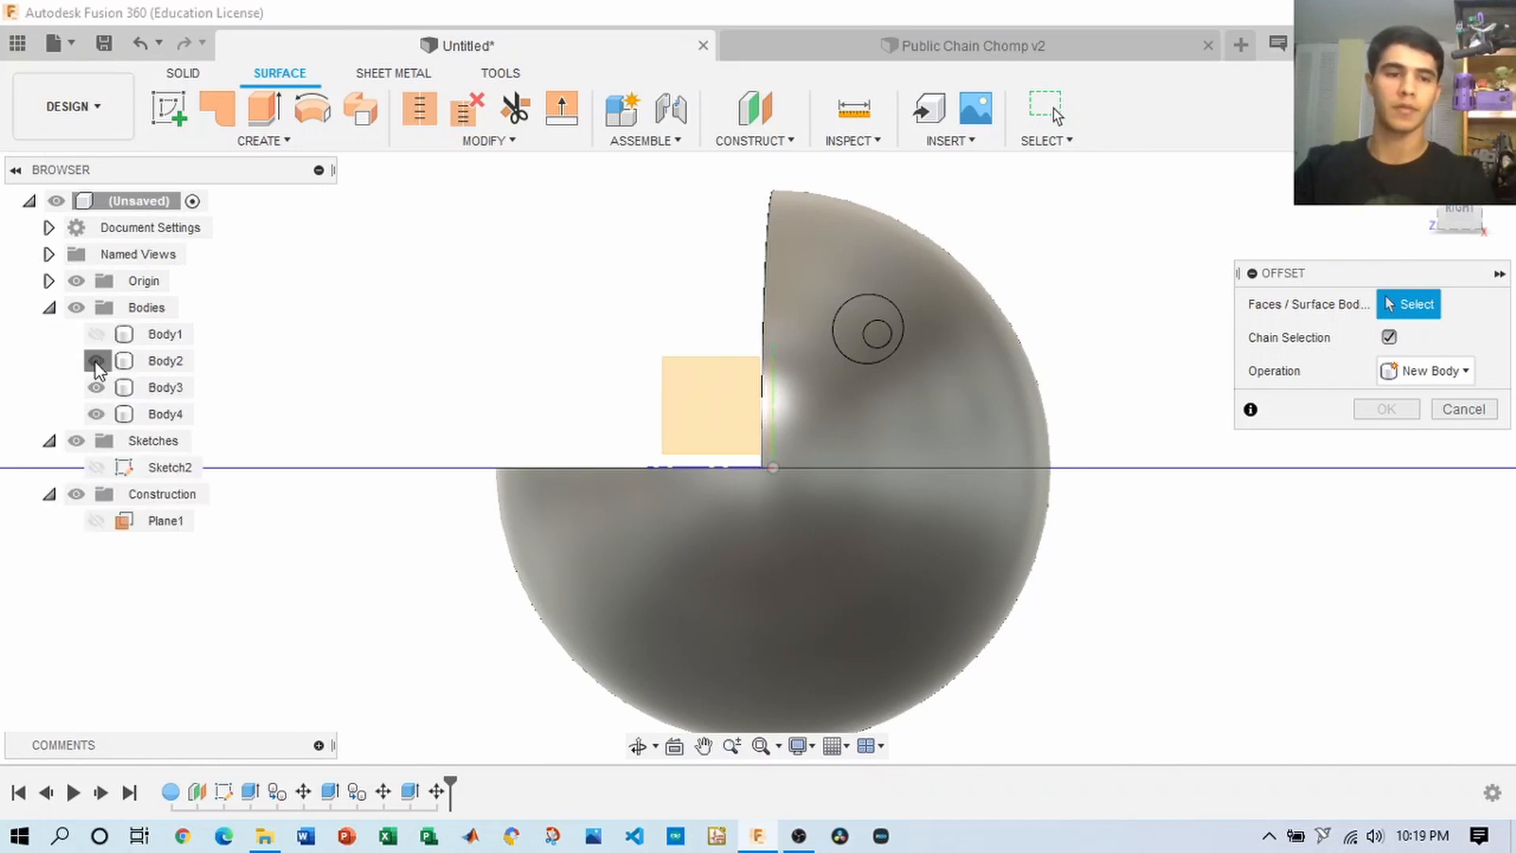
click(97, 361)
click(96, 387)
click(97, 414)
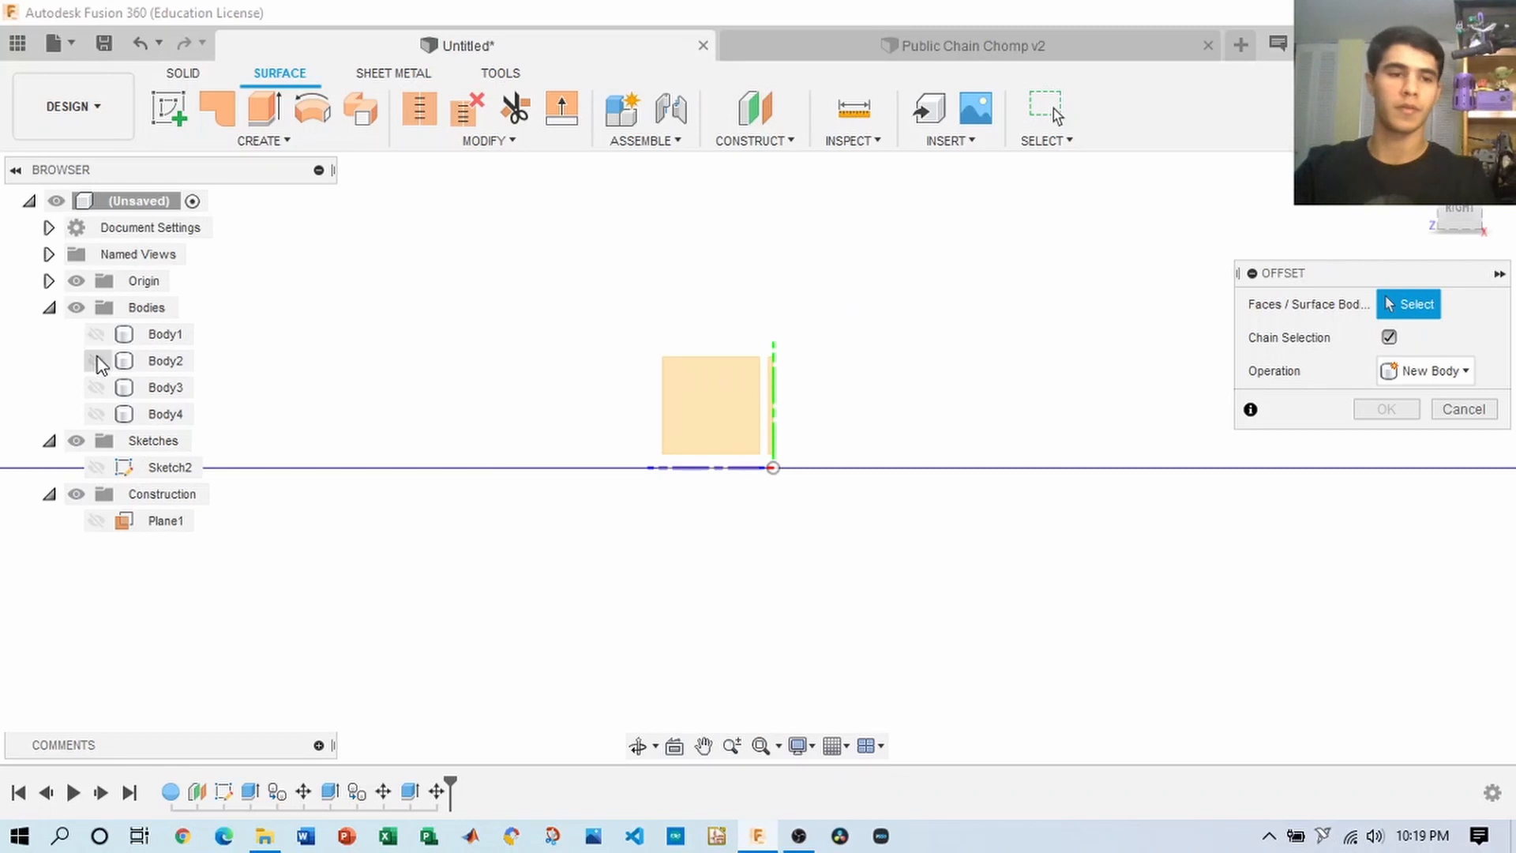
click(96, 361)
click(96, 361)
click(96, 387)
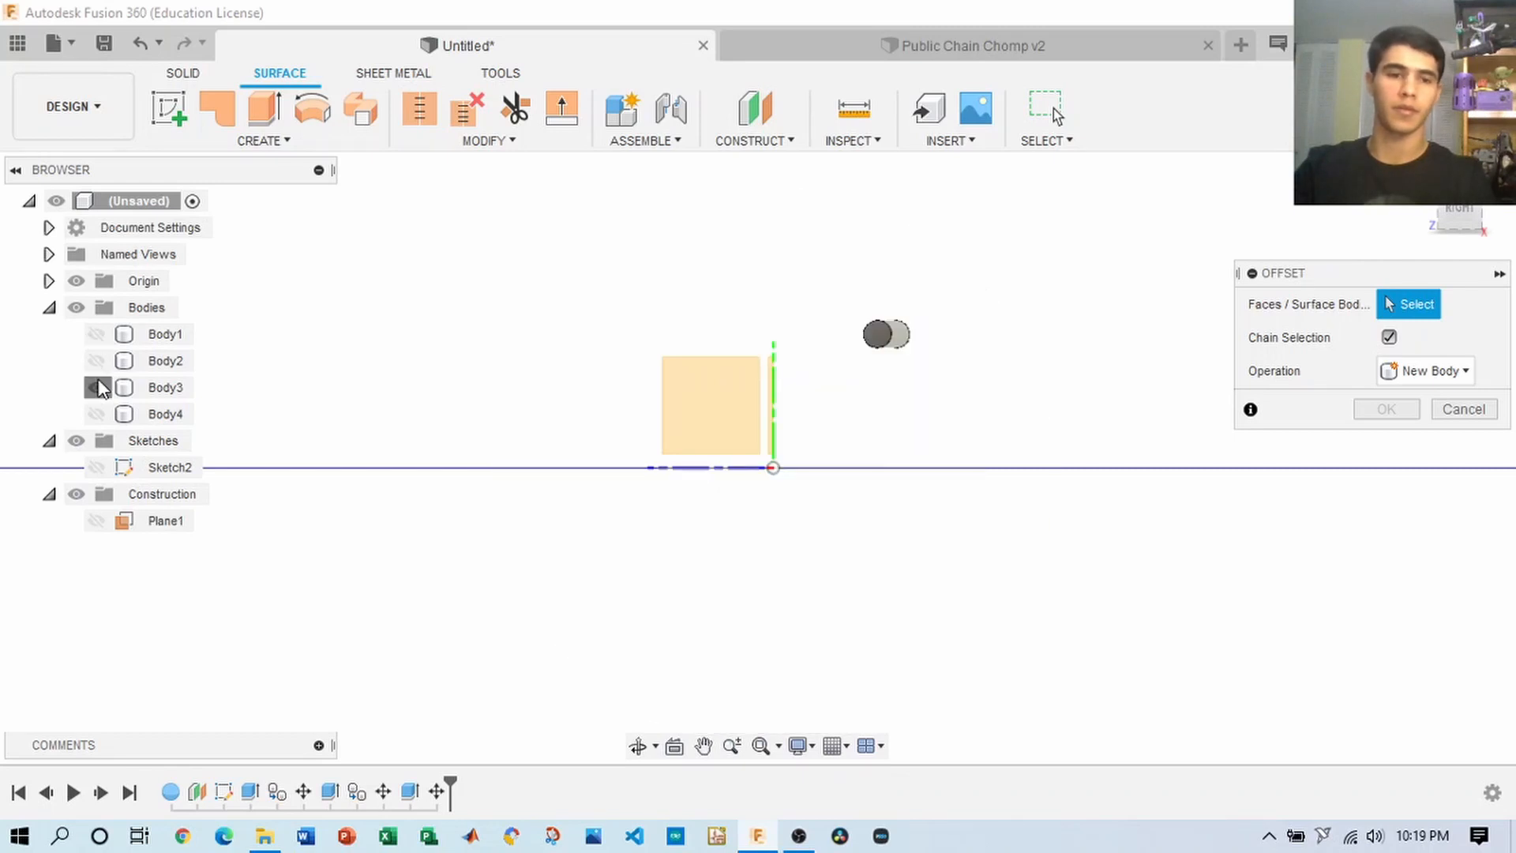
click(97, 387)
click(96, 414)
click(96, 414)
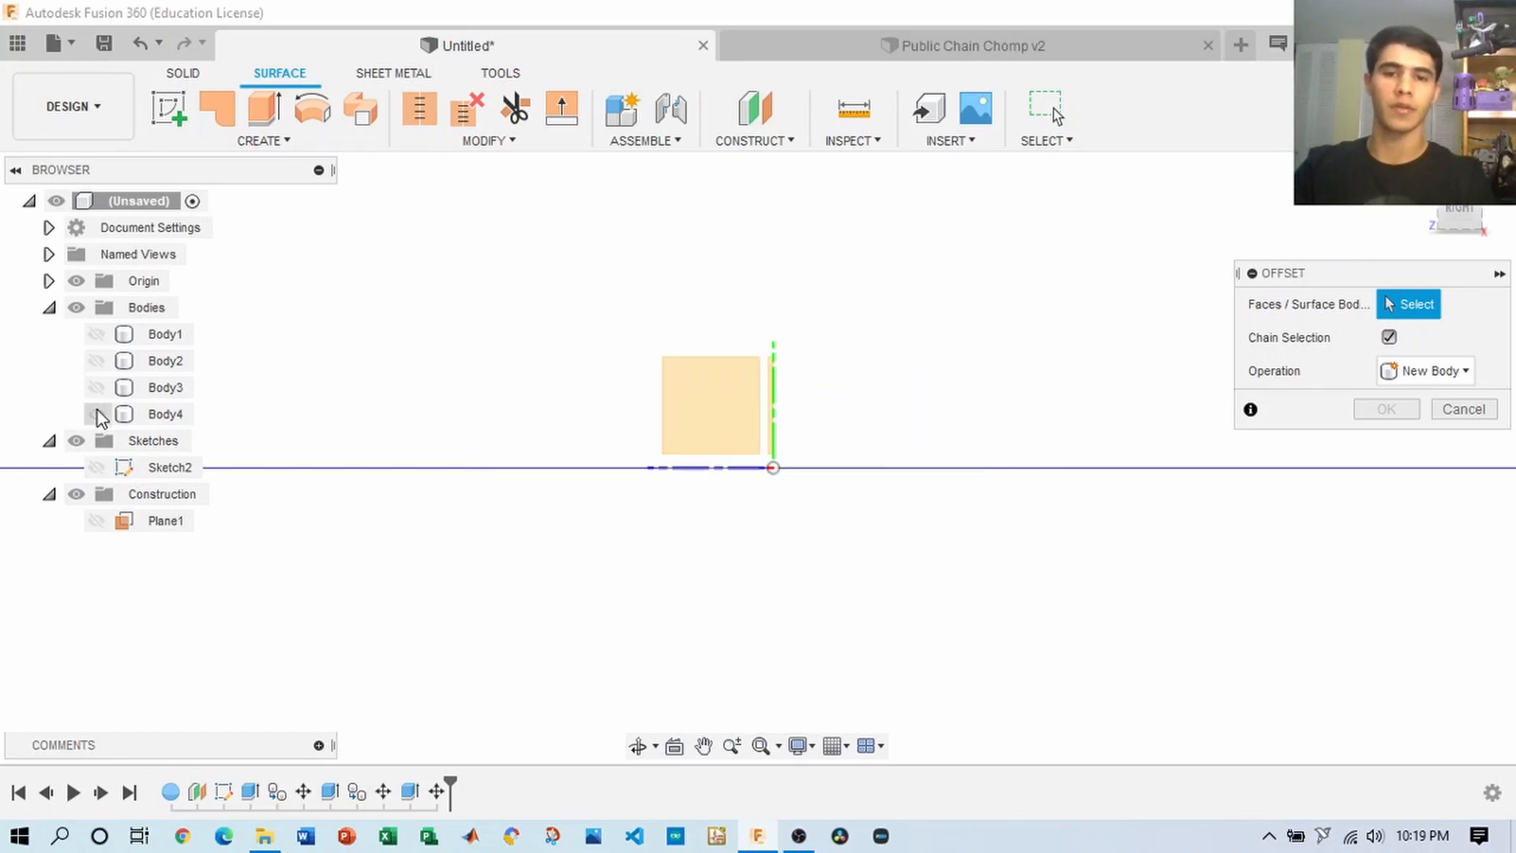
click(49, 308)
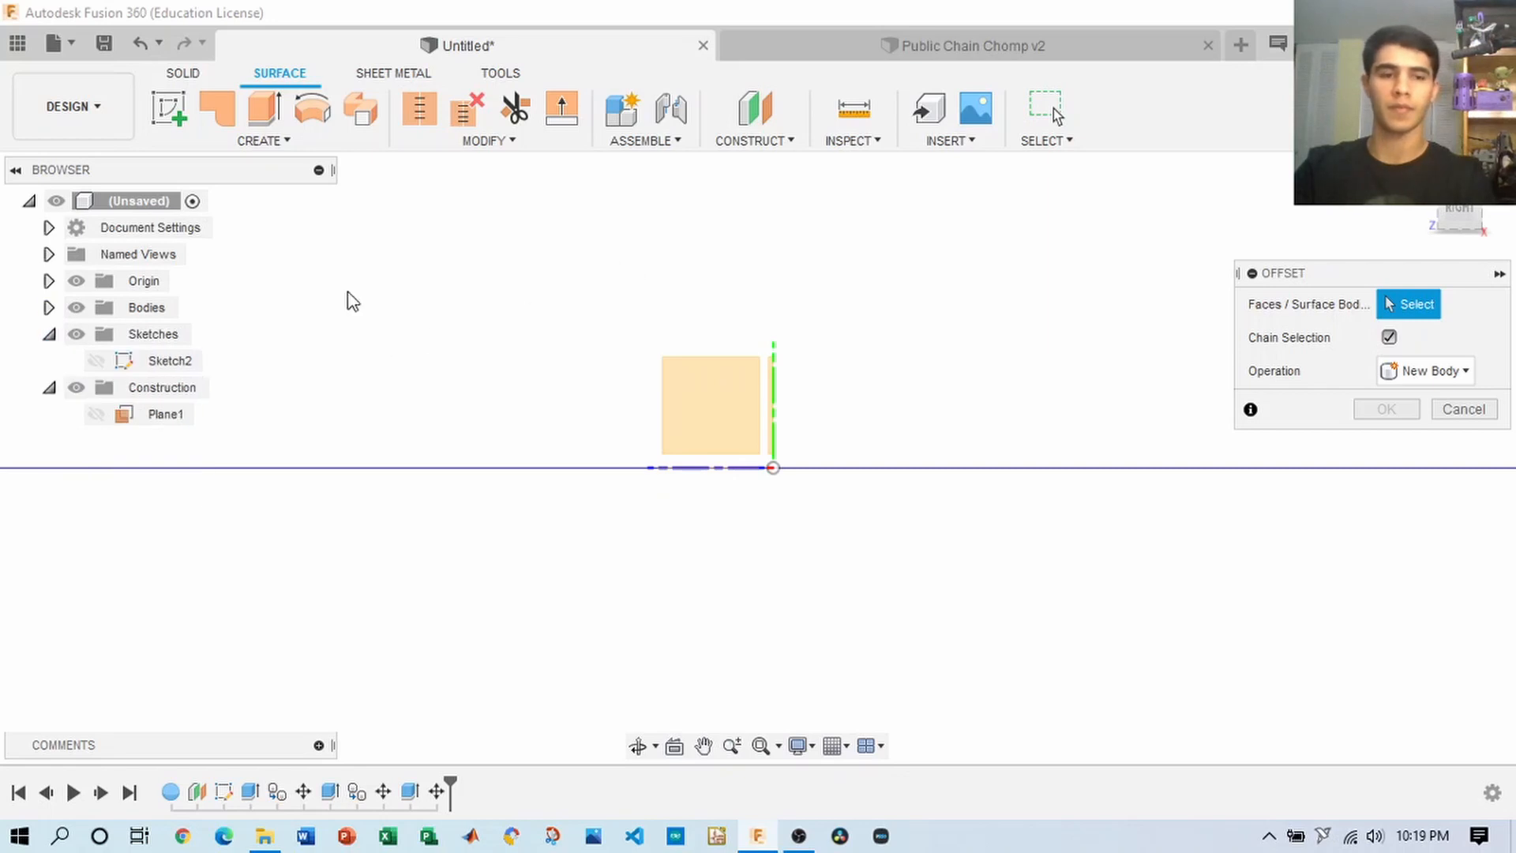
- Show Body1 through Body4 again and face the eye from the right side
click(49, 308)
click(96, 334)
click(97, 361)
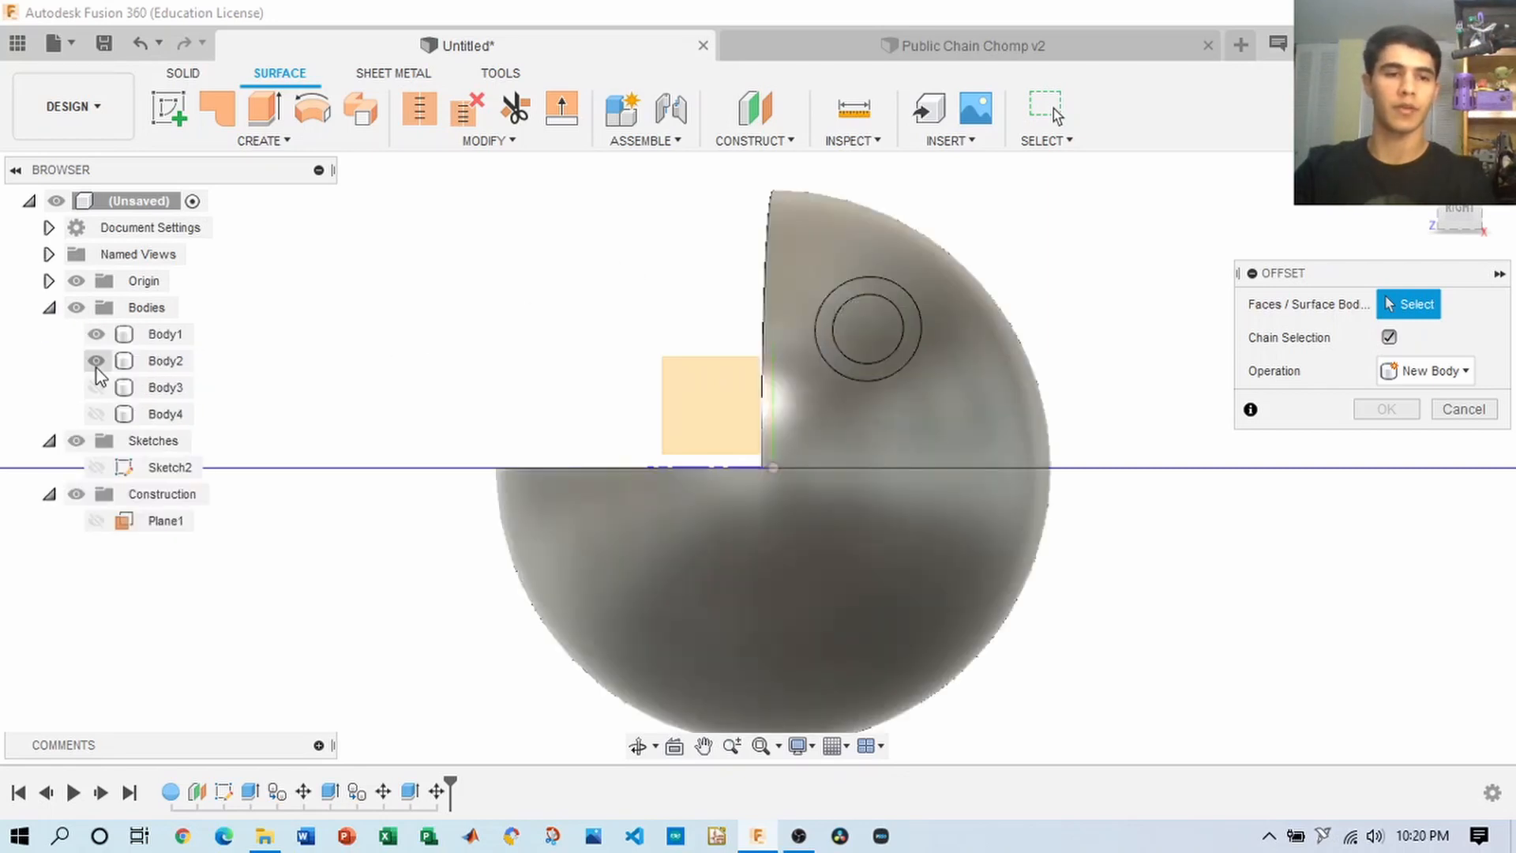
mouse_move(1473, 216)
mouse_down()
mouse_move(1417, 221)
mouse_move(1447, 216)
mouse_up()
scroll(730, 306, up, 4)
scroll(720, 285, down, 4)
click(1449, 215)
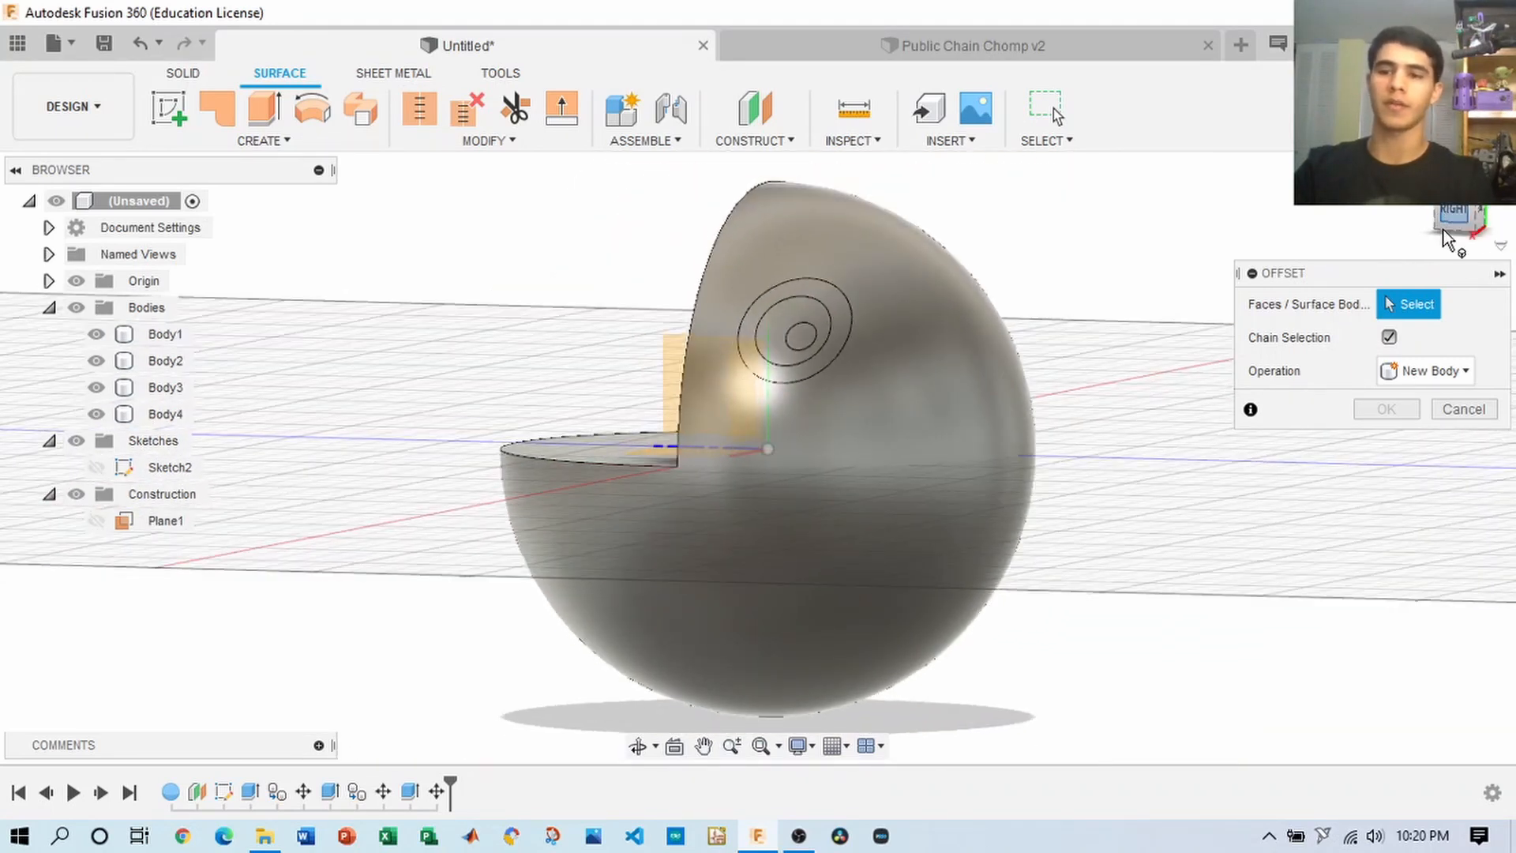
scroll(893, 279, up, 3)
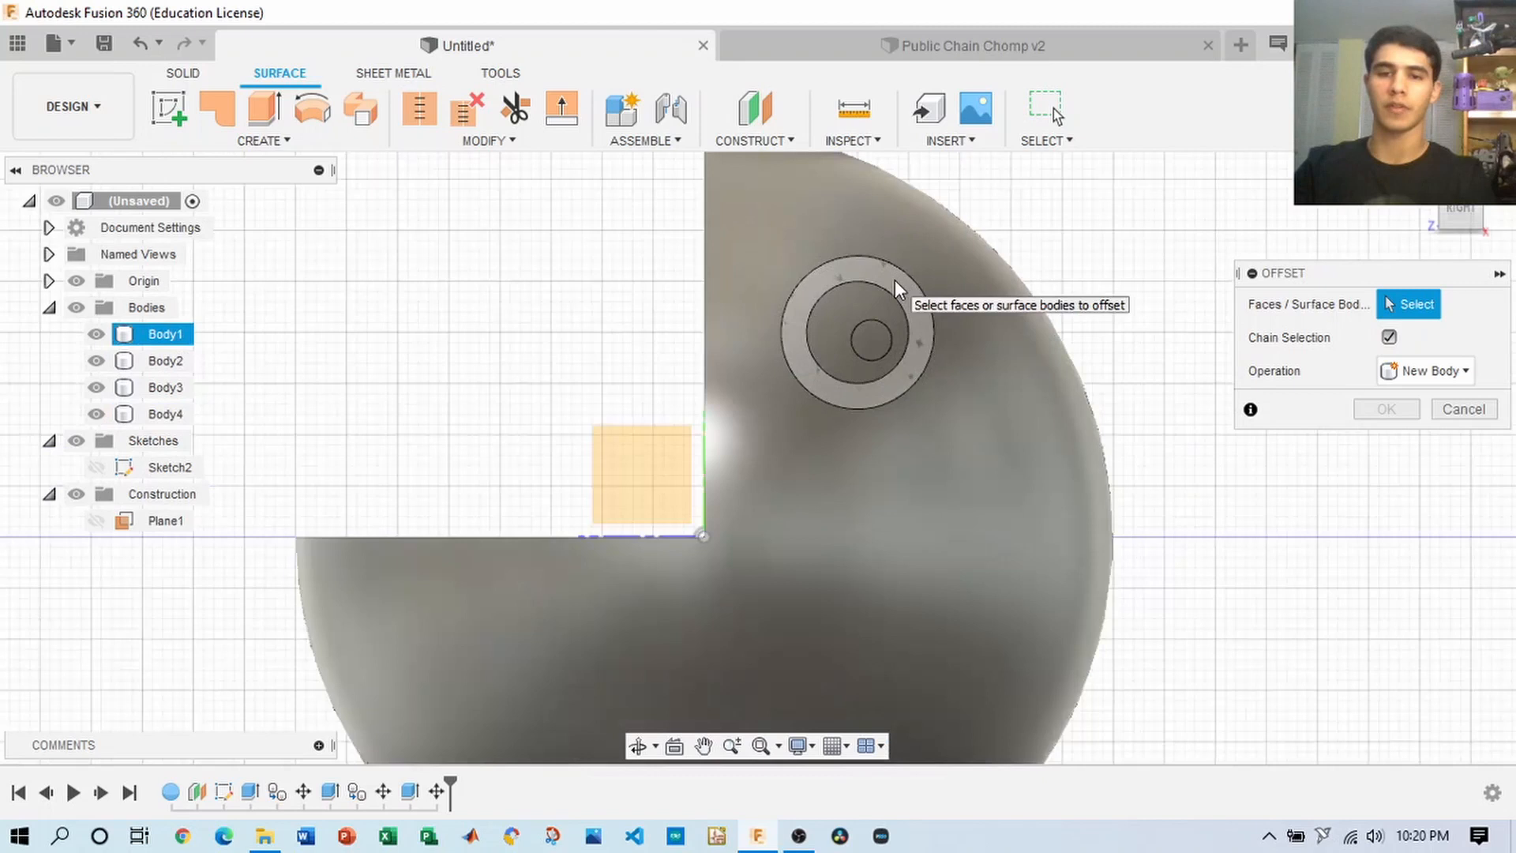
- Create 0 mm offset surfaces from the eye's outer ring and pupil faces as new bodies
click(870, 344)
scroll(871, 344, up, 4)
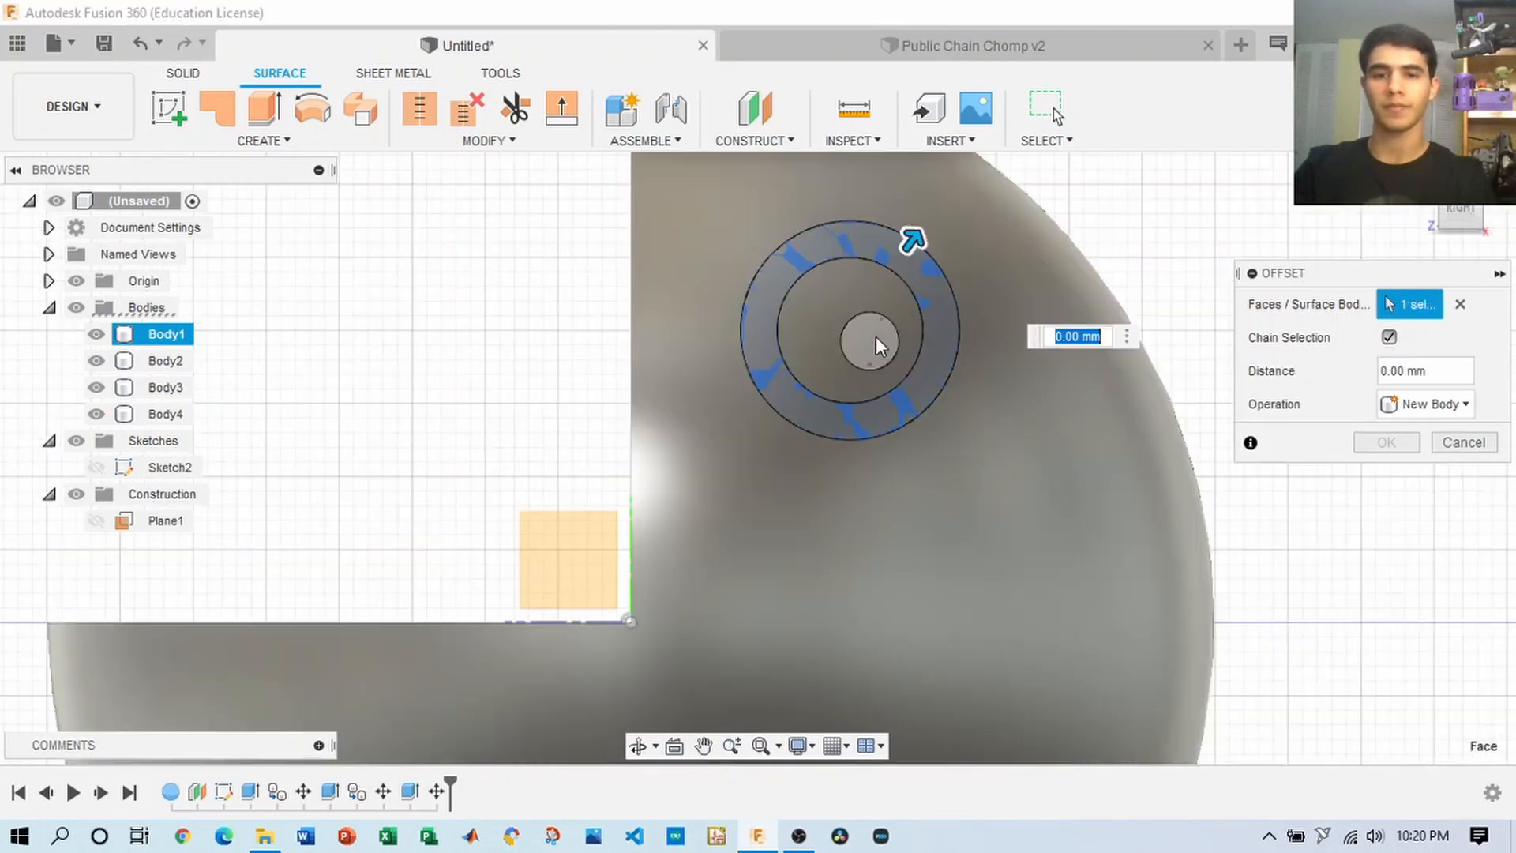
click(879, 346)
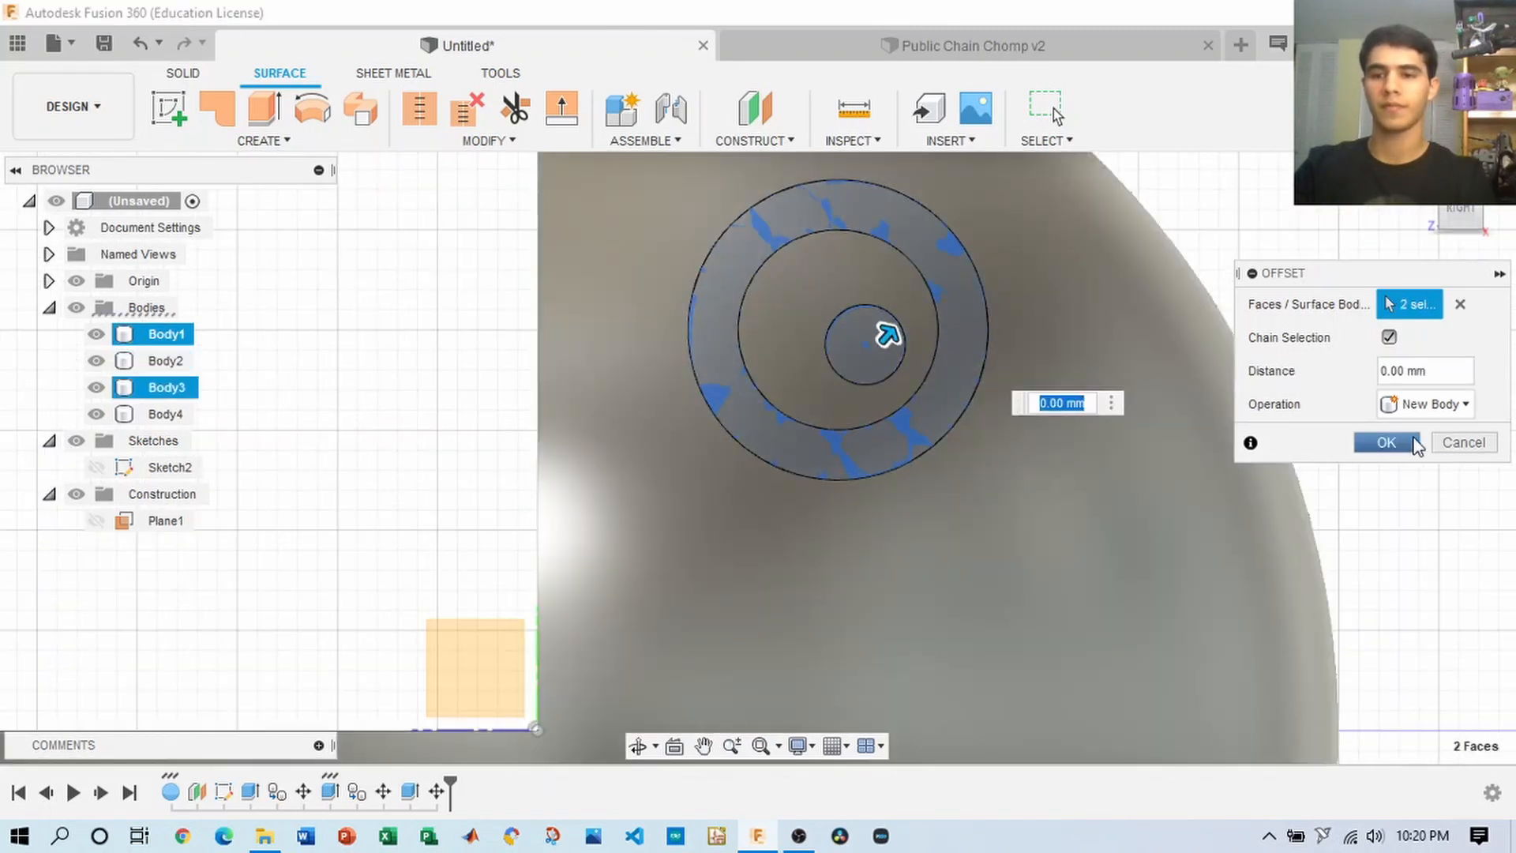
click(1387, 443)
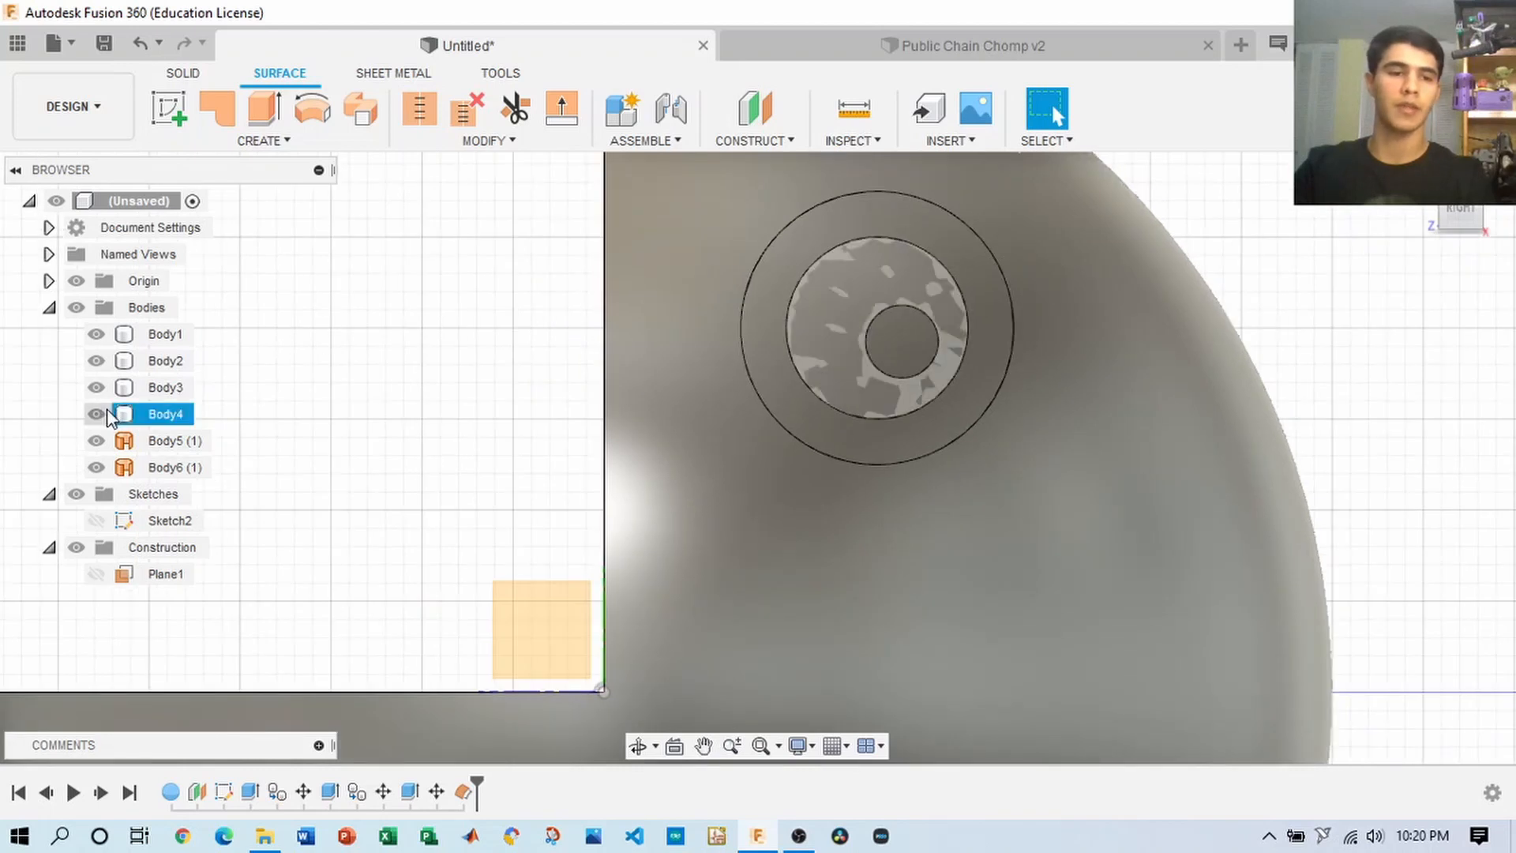
- Hide the four solid bodies to inspect the ring and pupil offset surfaces, and bring the solids back into view
click(95, 414)
click(95, 386)
click(95, 361)
mouse_move(1487, 213)
mouse_down()
mouse_move(1415, 222)
mouse_move(1446, 208)
mouse_move(1474, 221)
mouse_up()
scroll(1050, 330, down, 6)
click(1420, 168)
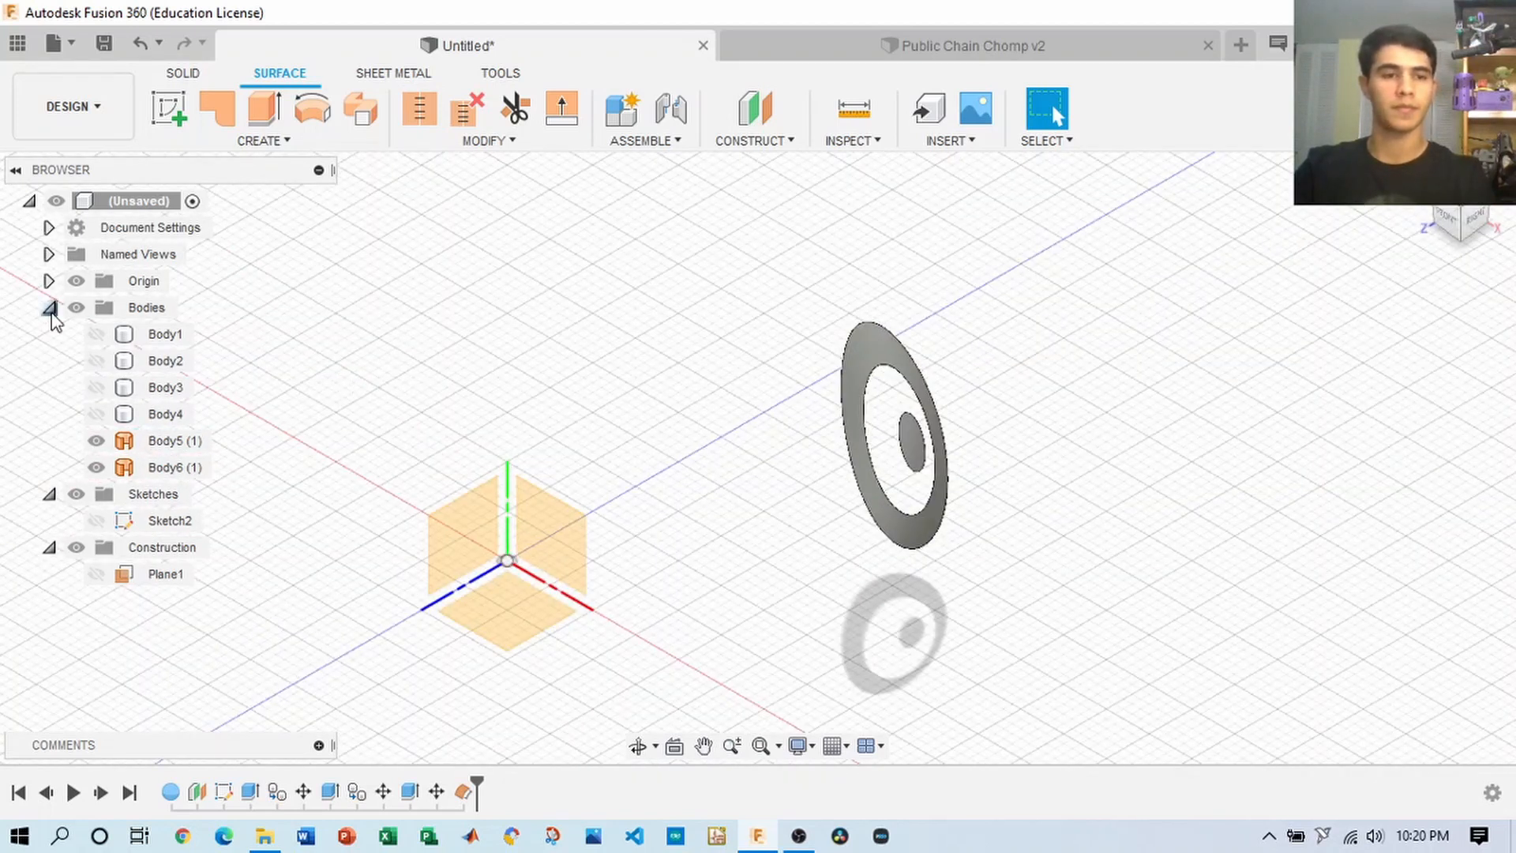
click(95, 334)
click(95, 361)
click(95, 388)
click(95, 413)
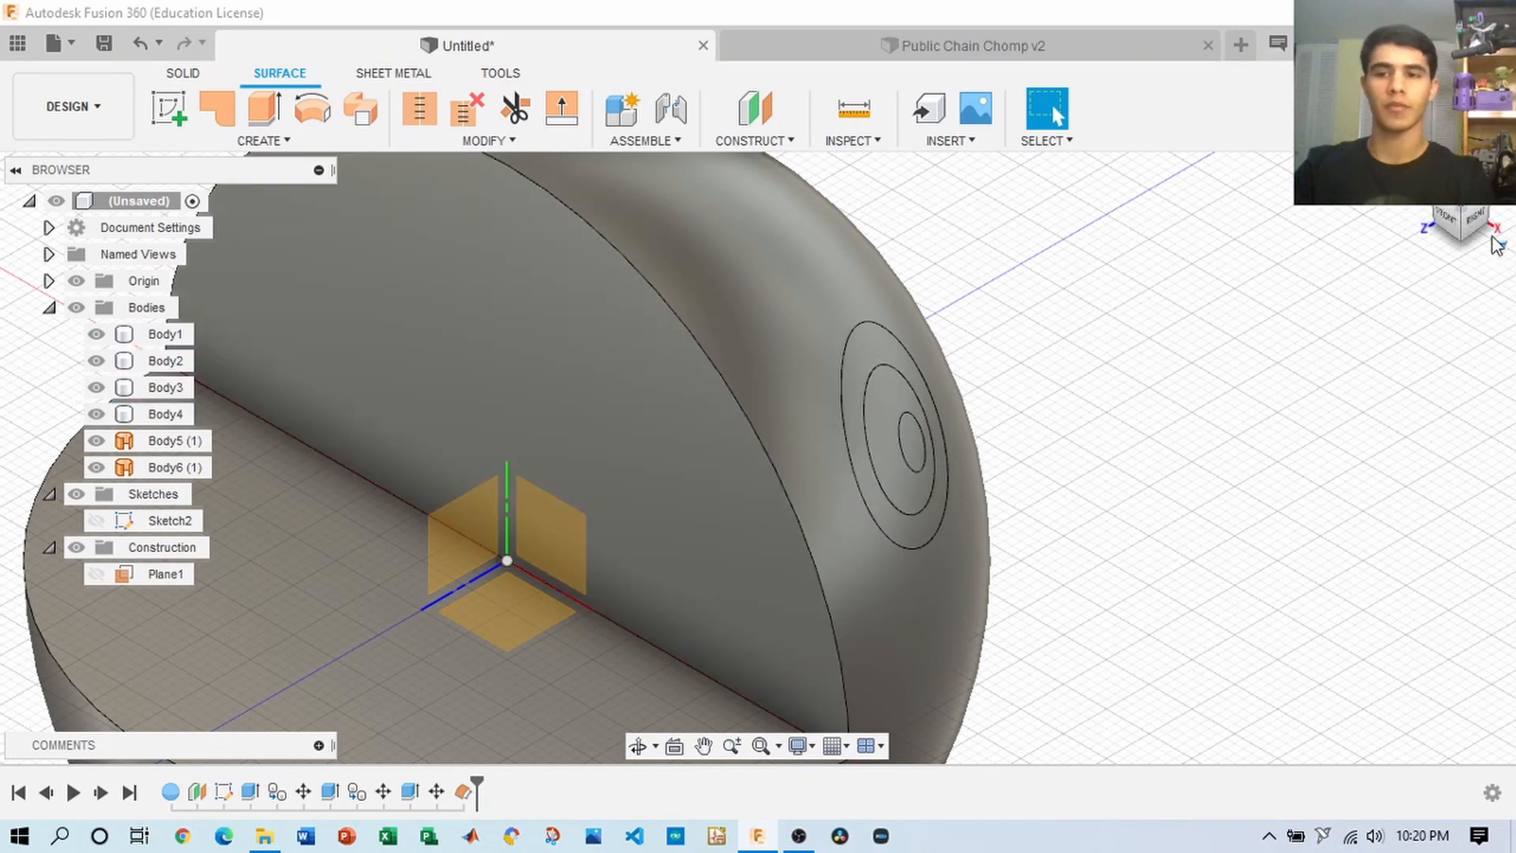
- Create a 0 mm offset surface from the eye's middle ring face as a new body
drag(1474, 223, 1452, 212)
click(269, 142)
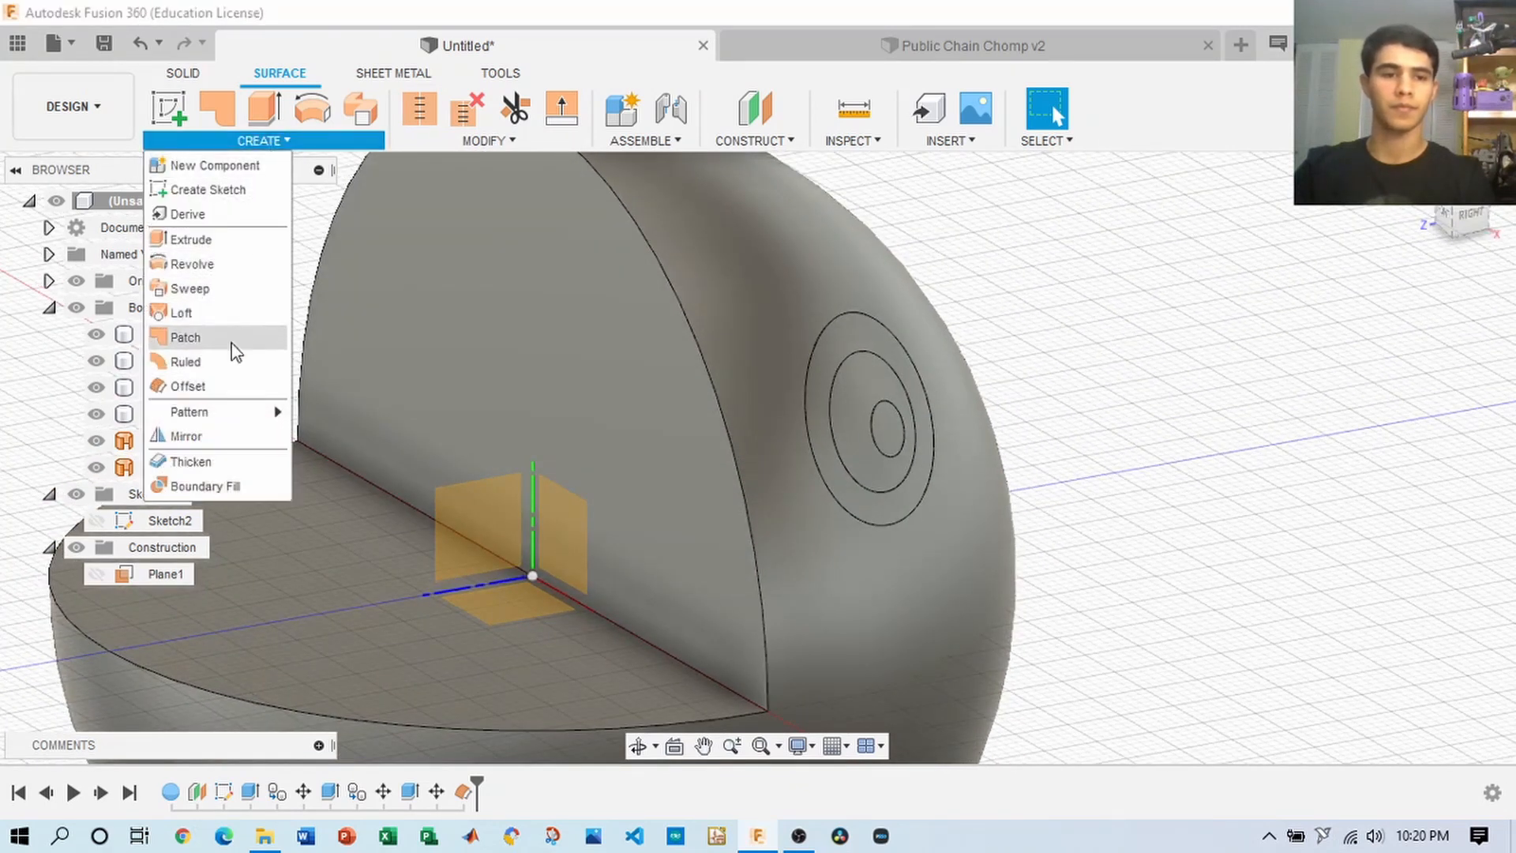
click(215, 384)
click(868, 402)
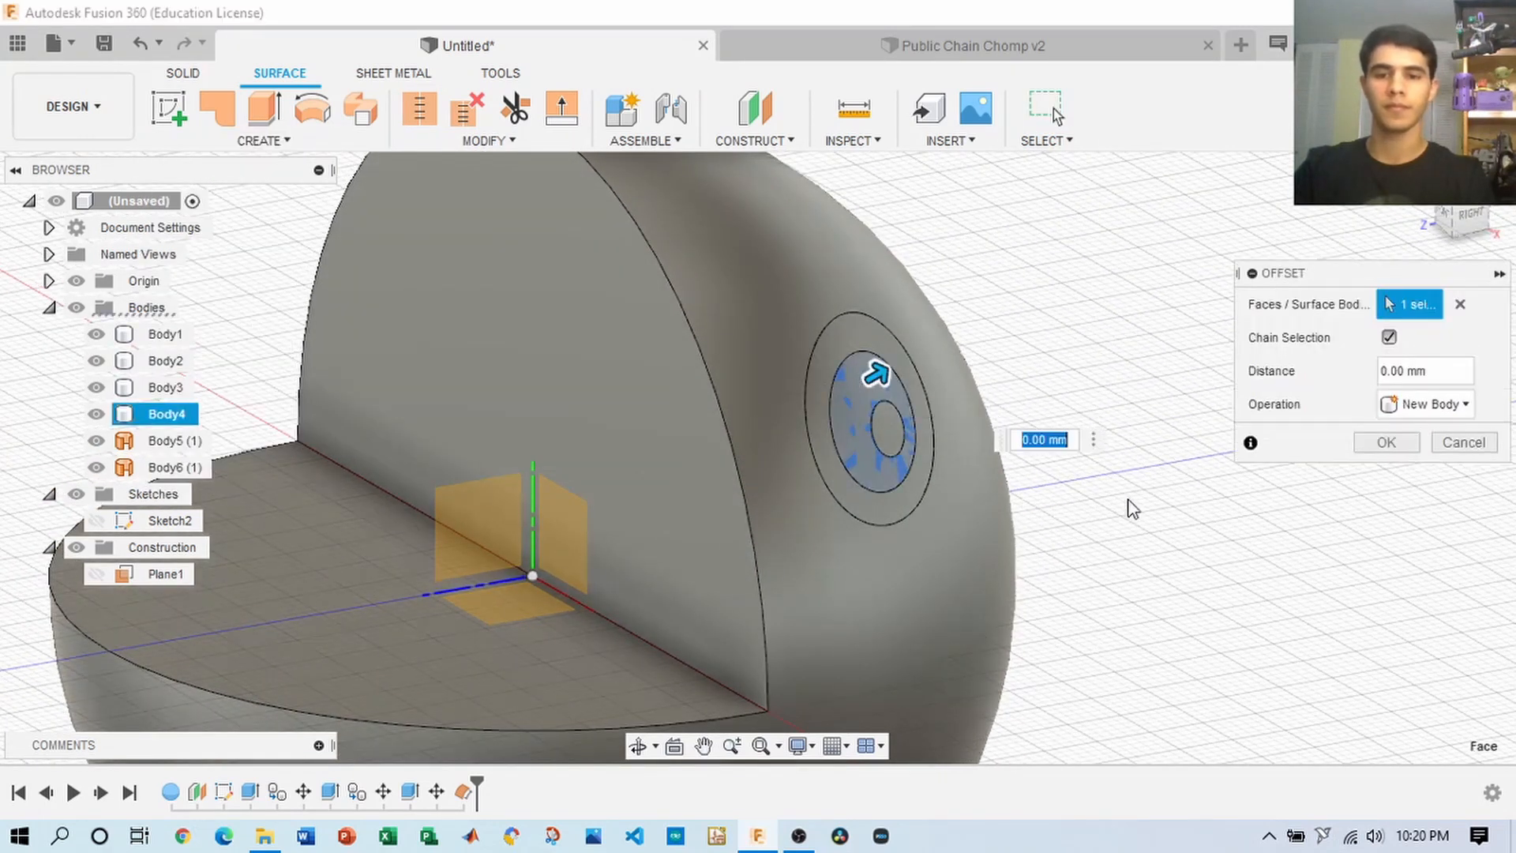
click(1386, 443)
scroll(1363, 342, down, 3)
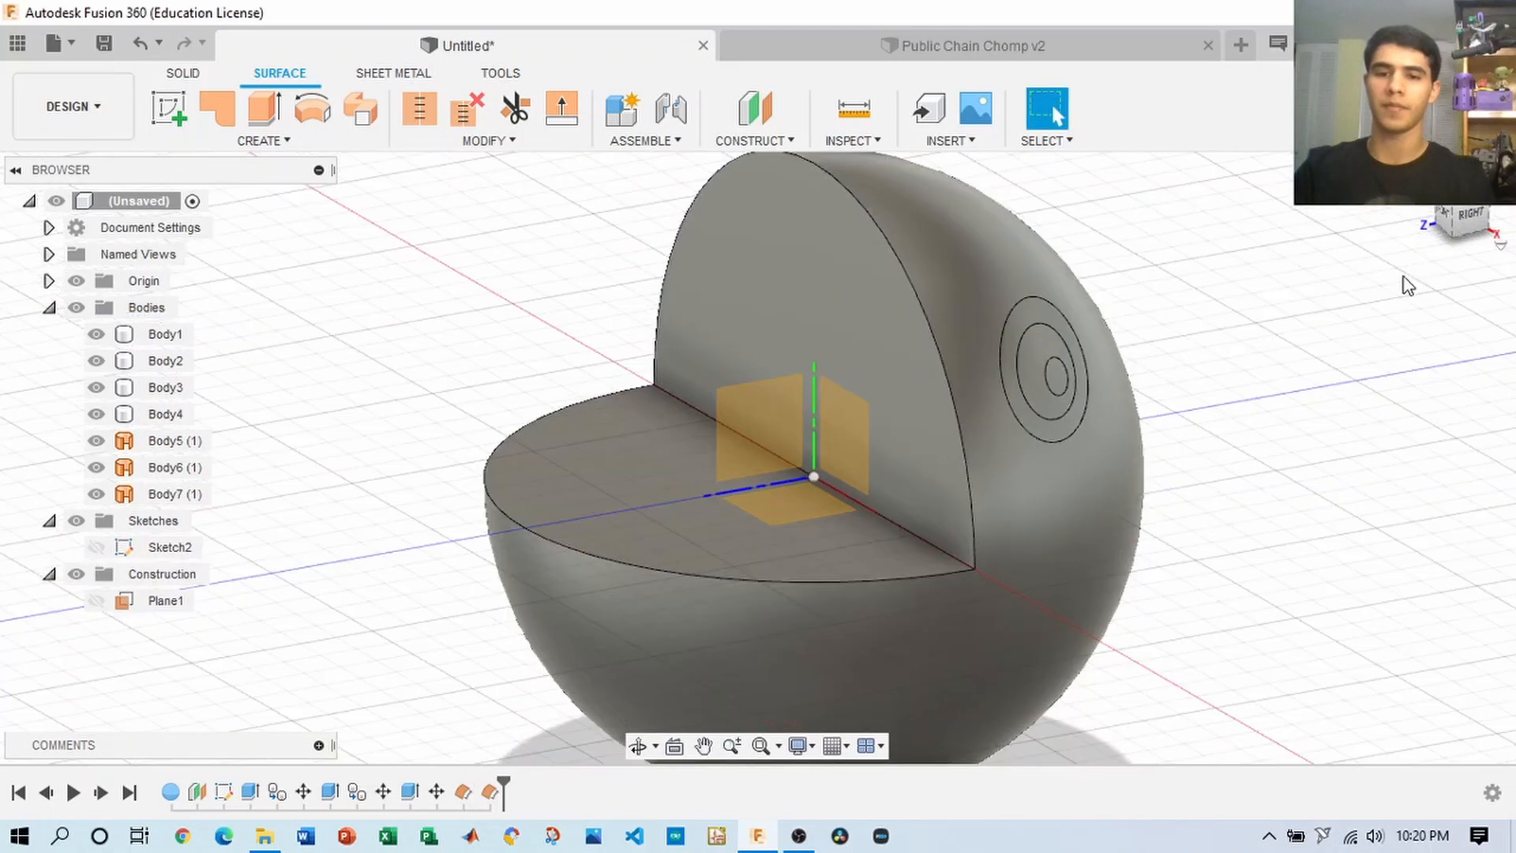
- Thicken the eye's outer ring surface by 0.3 mm on one side as a new body
middle_drag(1272, 284, 1144, 273)
click(268, 142)
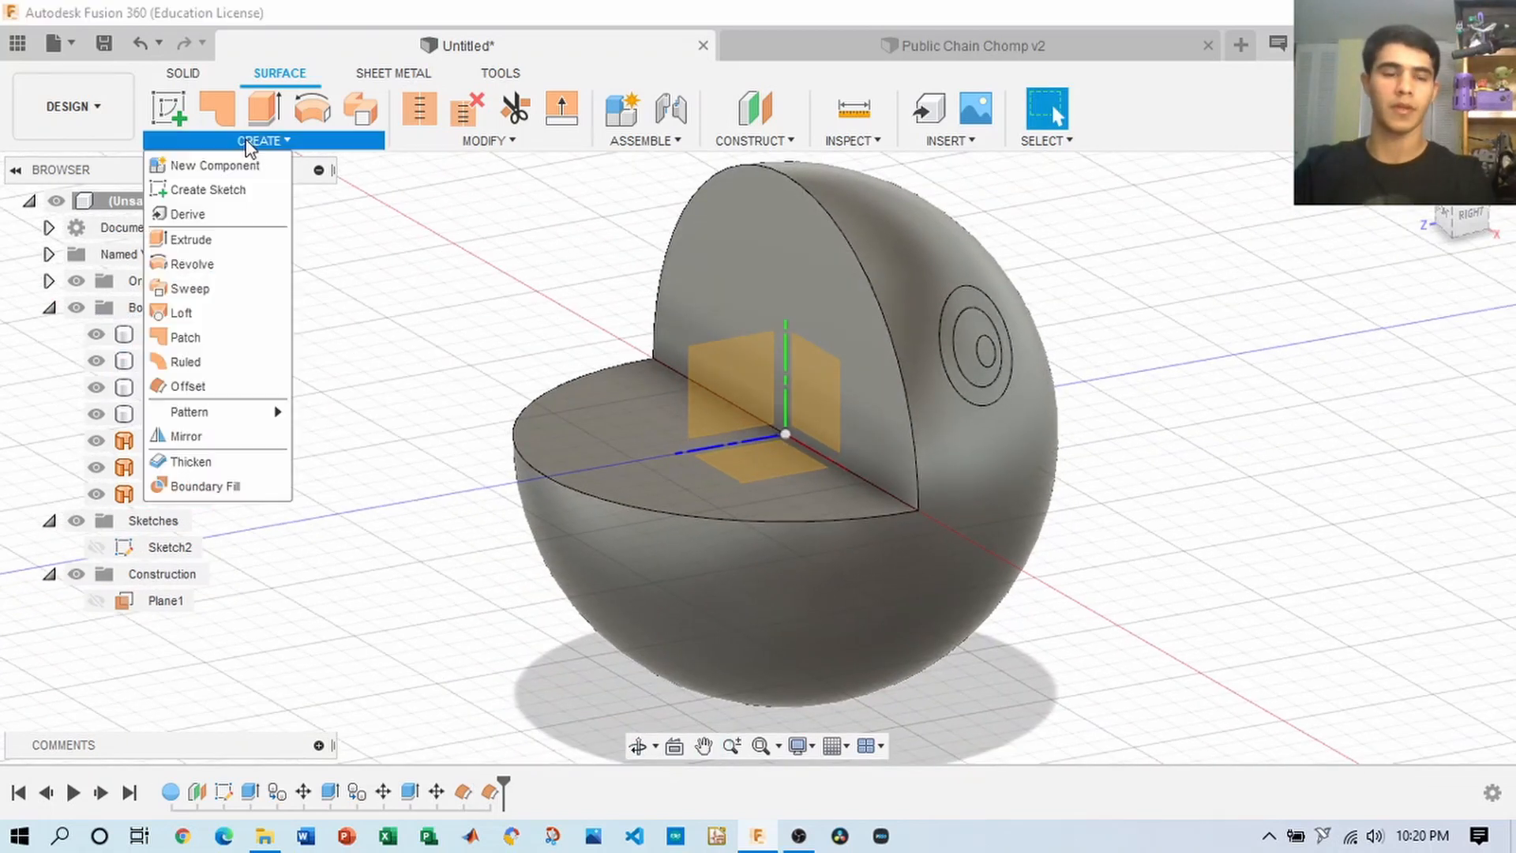
click(210, 460)
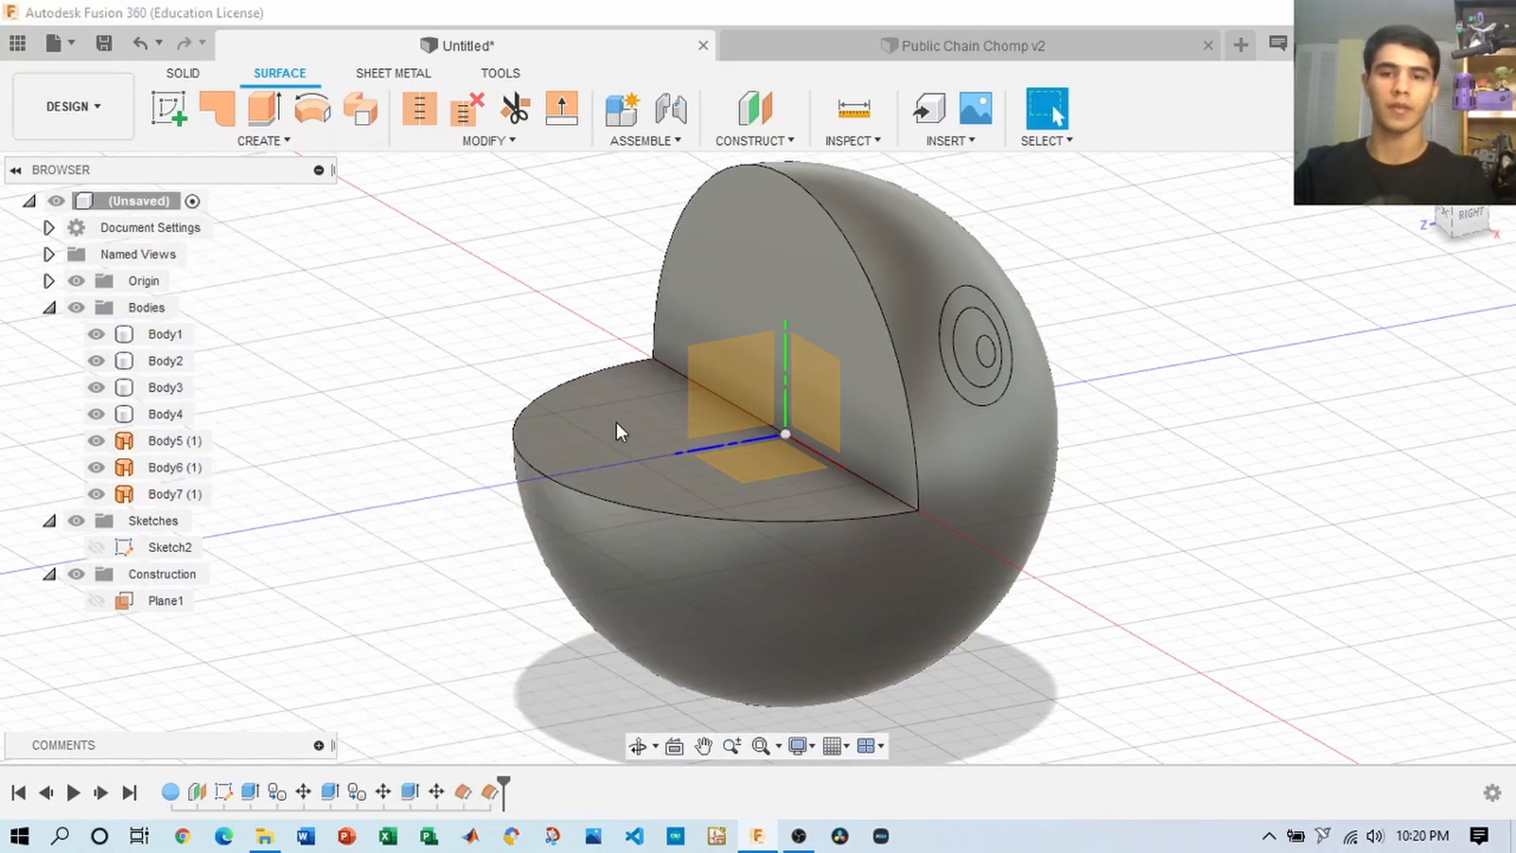
scroll(1002, 309, up, 2)
scroll(979, 305, up, 3)
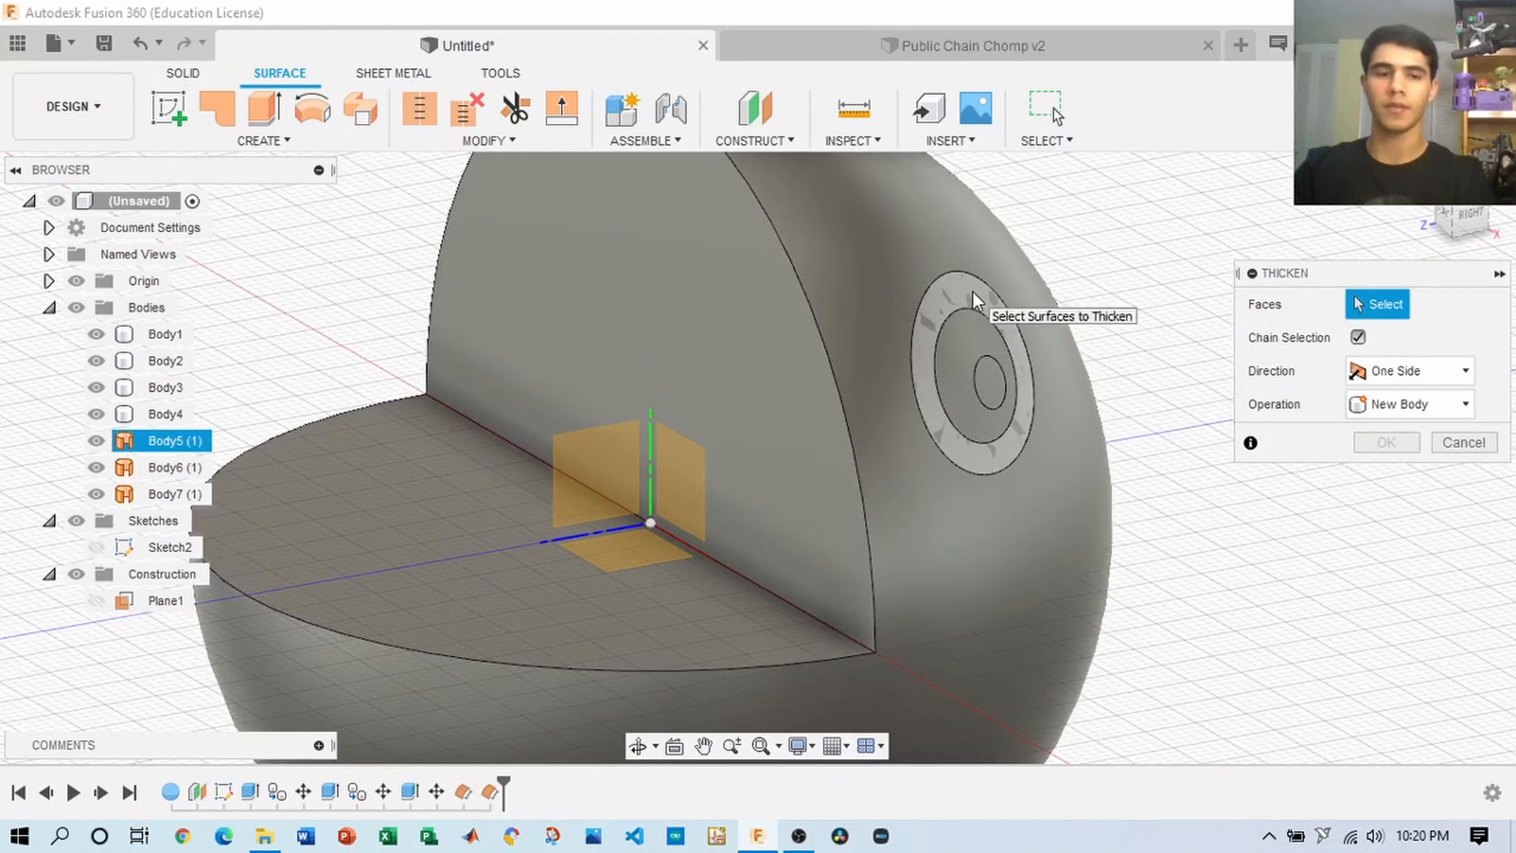
click(972, 291)
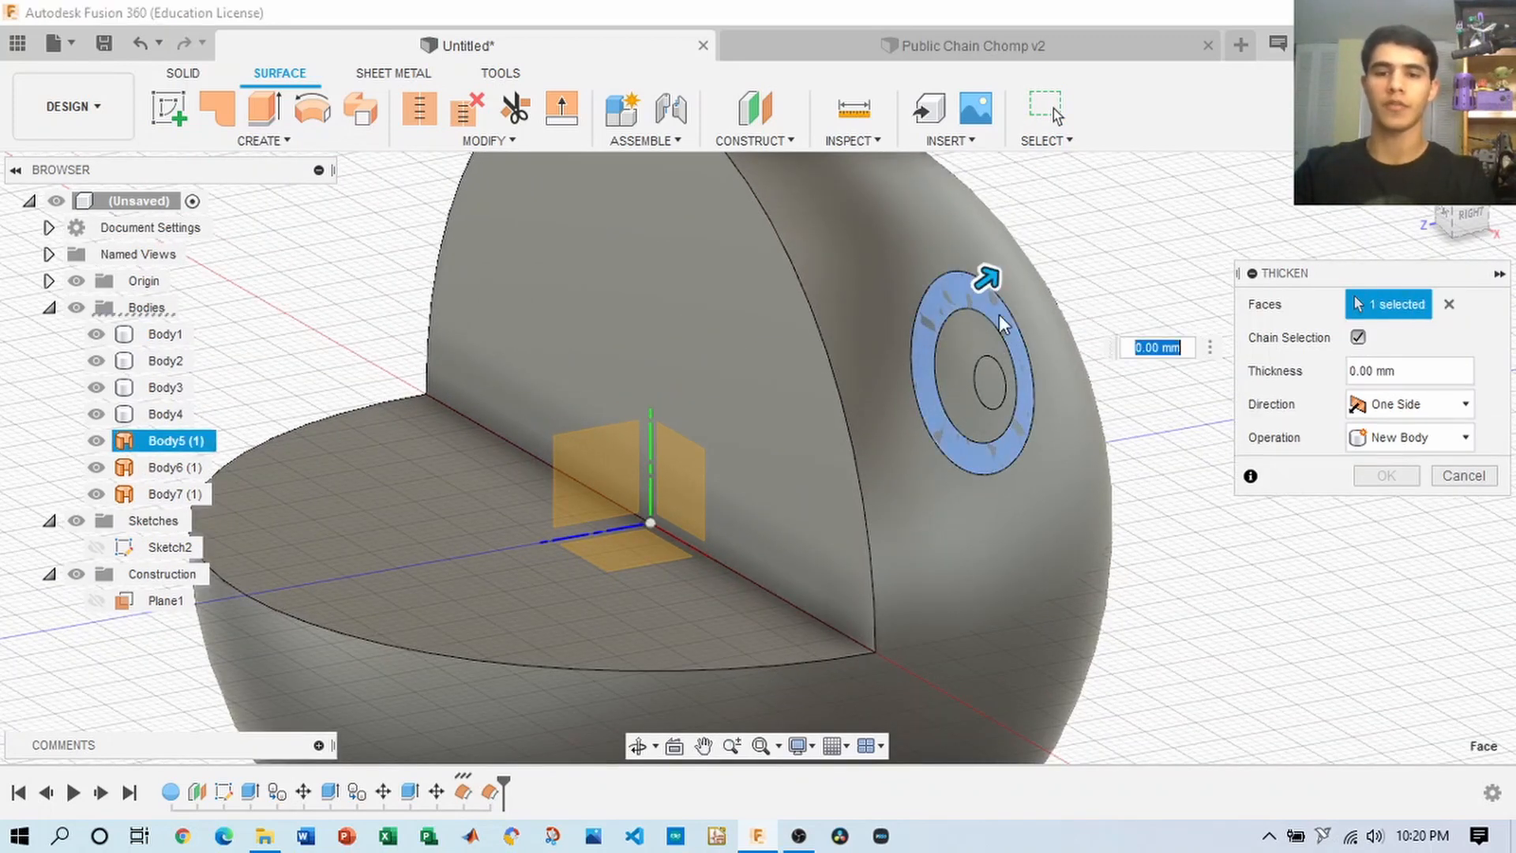
scroll(1137, 263, up, 1)
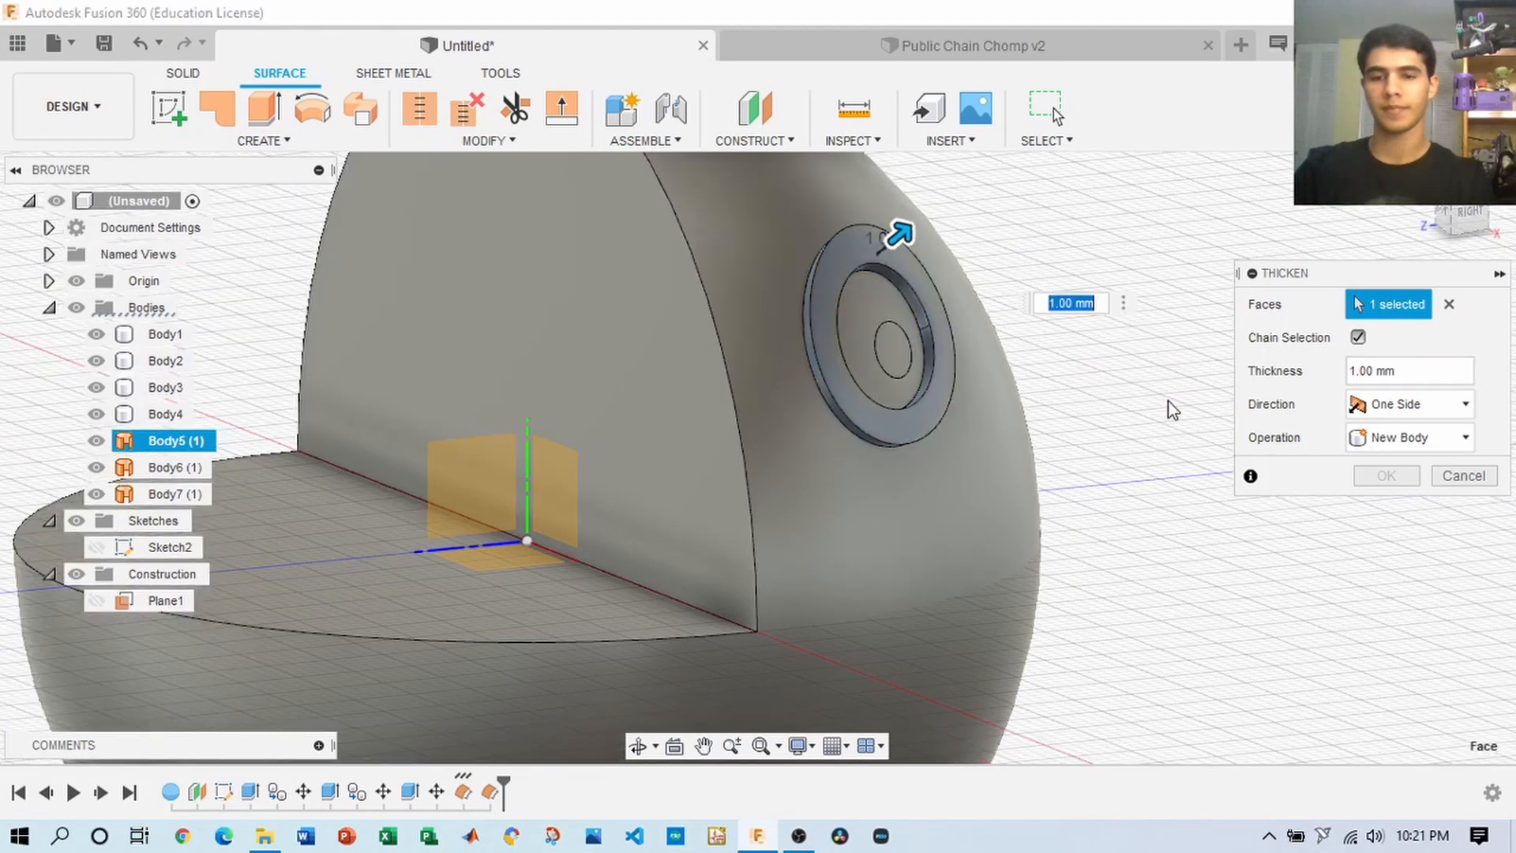
drag(1451, 217, 1144, 281)
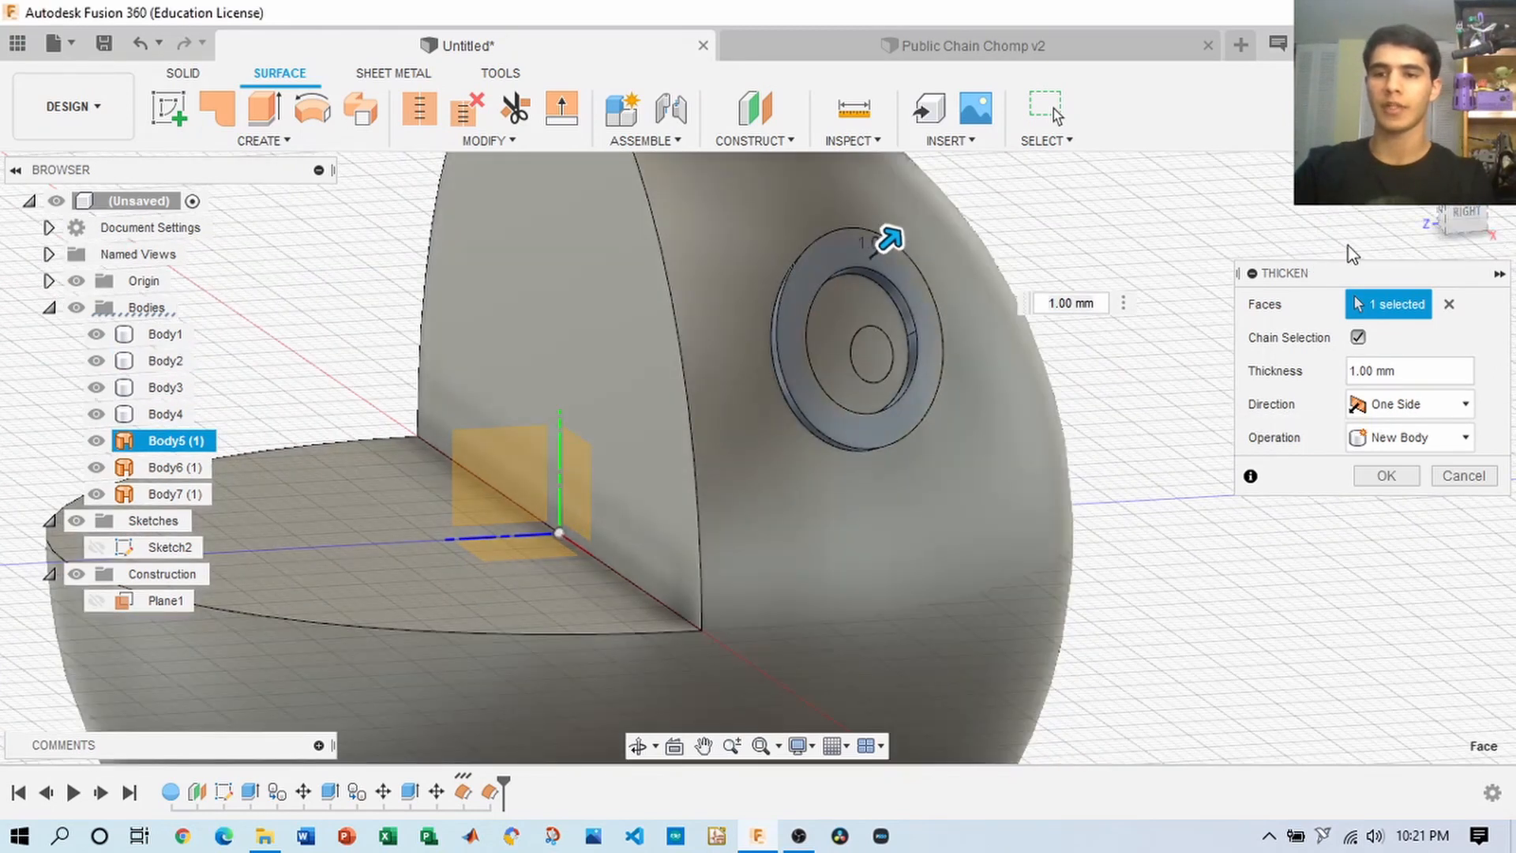
mouse_move(1471, 217)
mouse_down()
mouse_move(1503, 224)
mouse_move(1374, 202)
mouse_move(1131, 246)
mouse_up()
drag(1459, 219, 1504, 221)
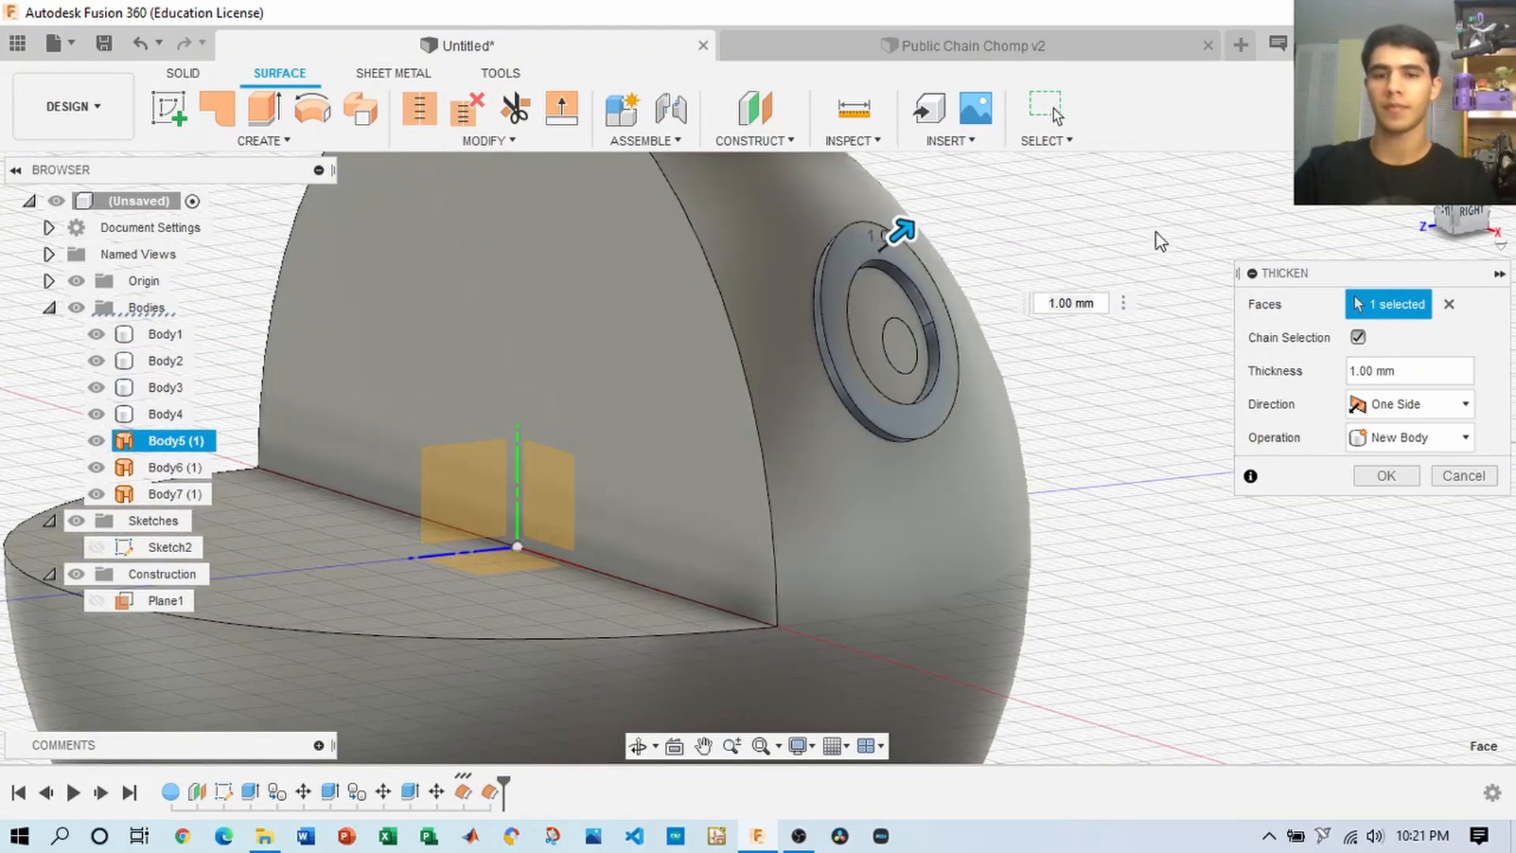
scroll(1158, 247, up, 3)
double_click(1372, 368)
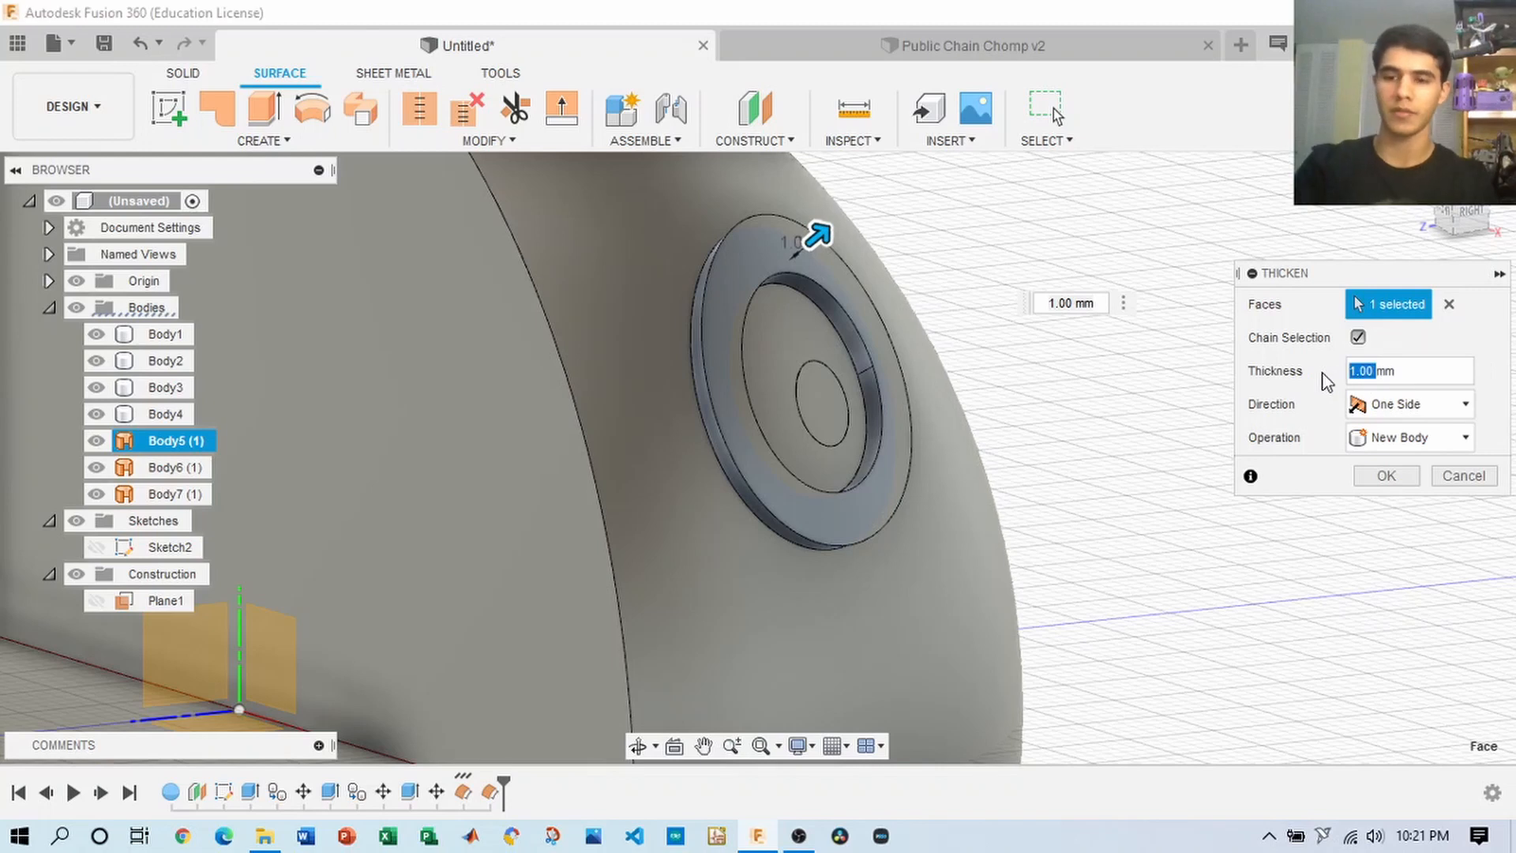
text(0.5)
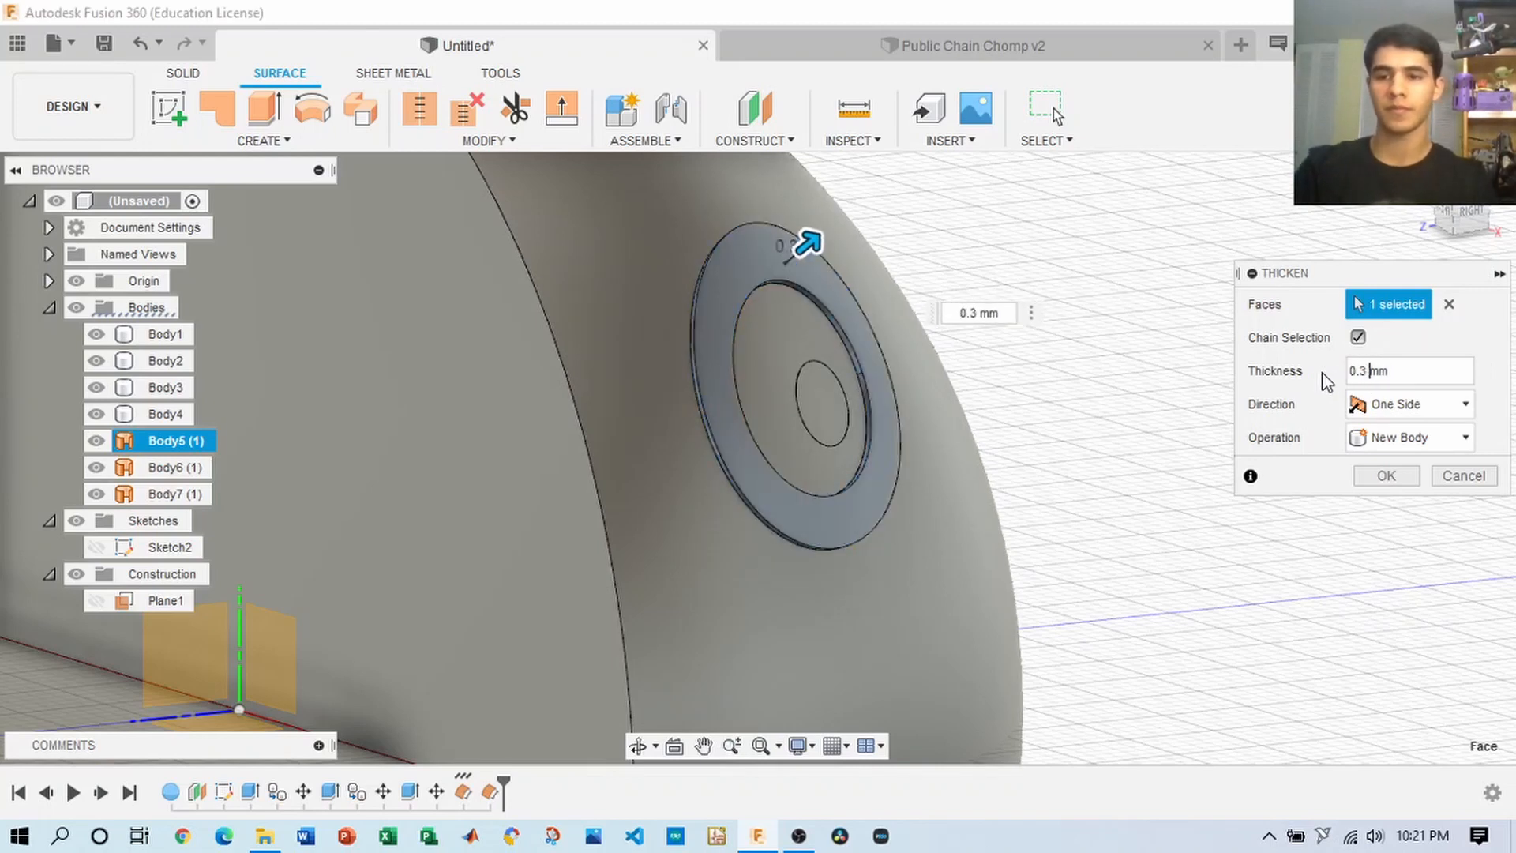
click(1388, 476)
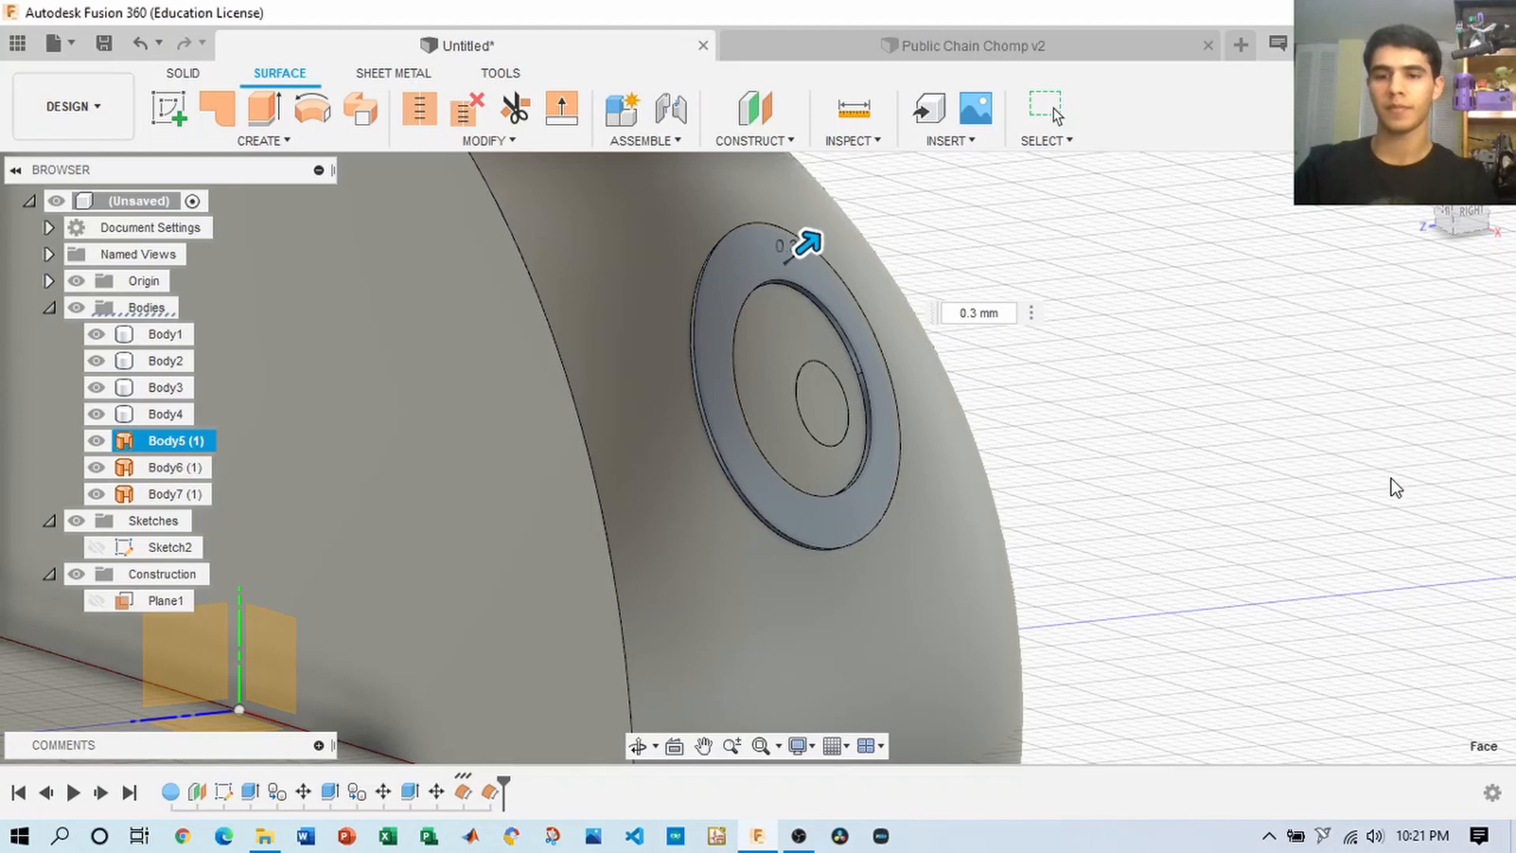
- Thicken the eye's middle ring surface by 0.5 mm on one side as a new body
click(791, 347)
right_click(791, 344)
click(805, 285)
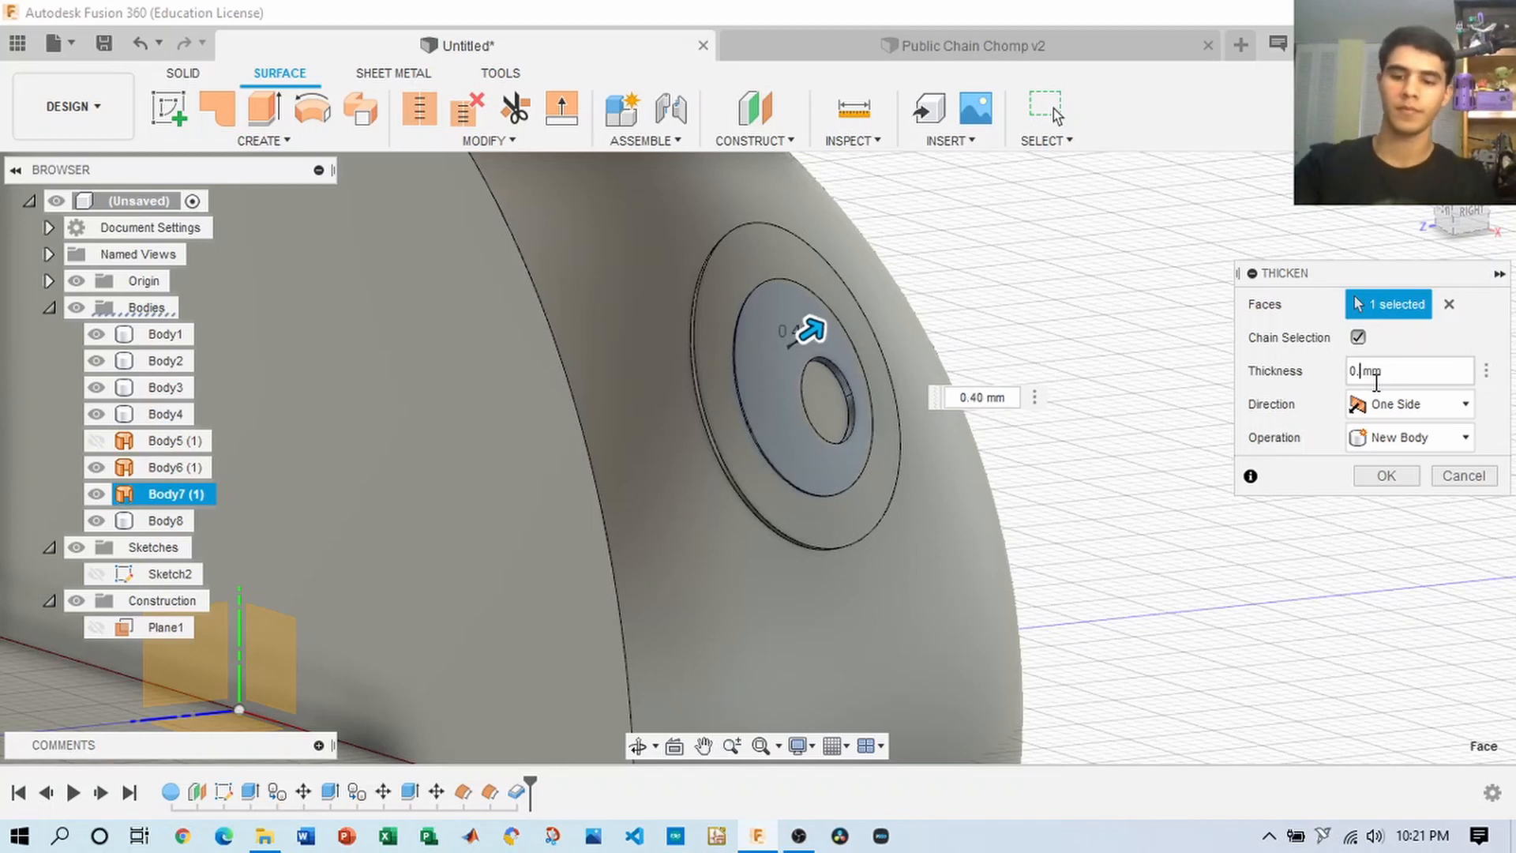
click(1386, 475)
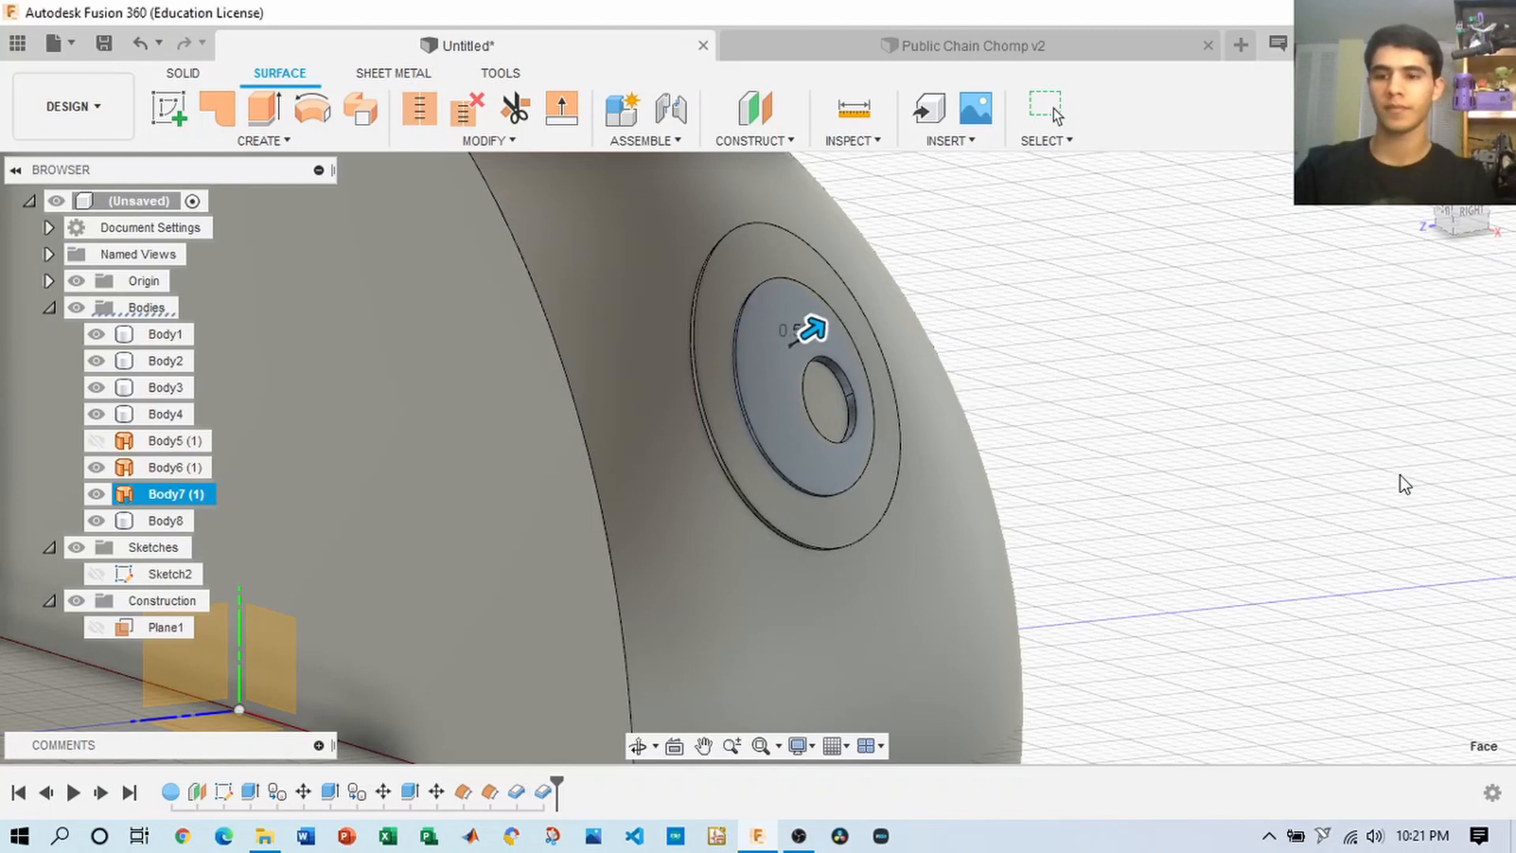
- Thicken the pupil surface by 0.30 mm on one side as a new body
click(822, 401)
right_click(823, 401)
click(835, 334)
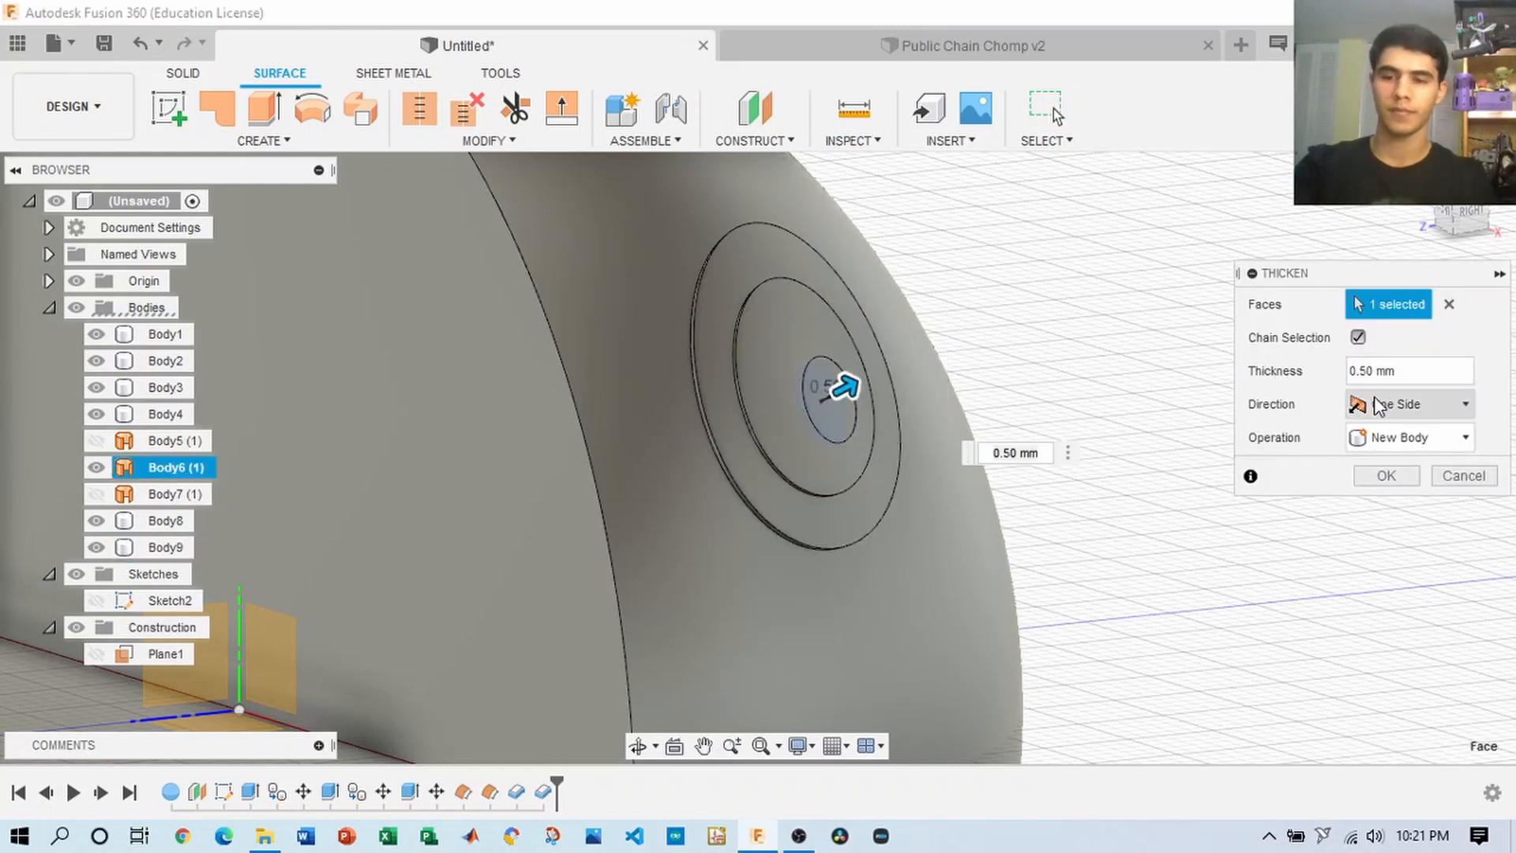
key(BackSpace)
key(BackSpace)
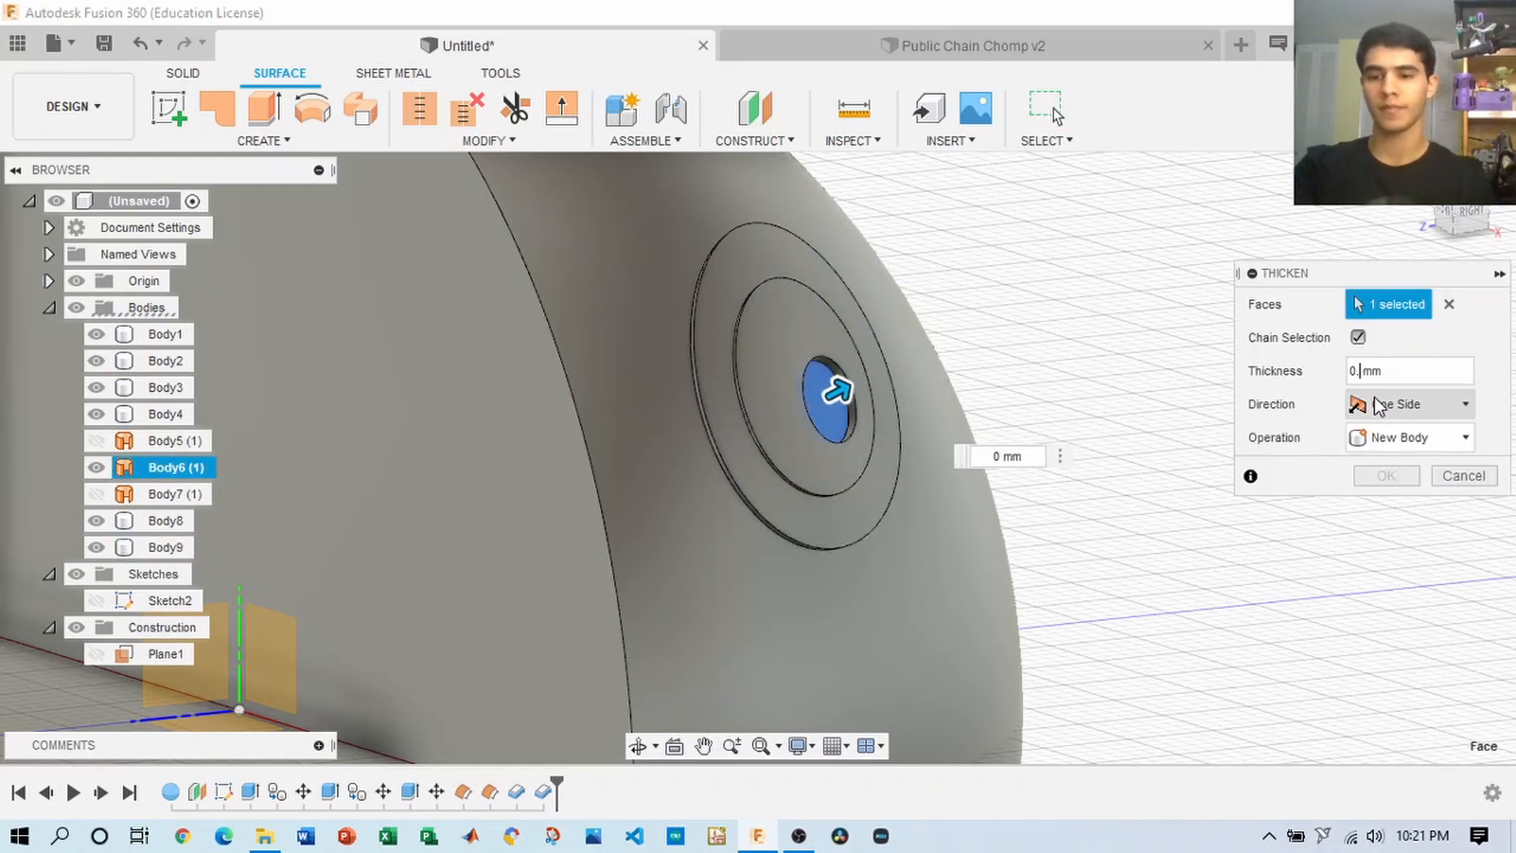
text(60)
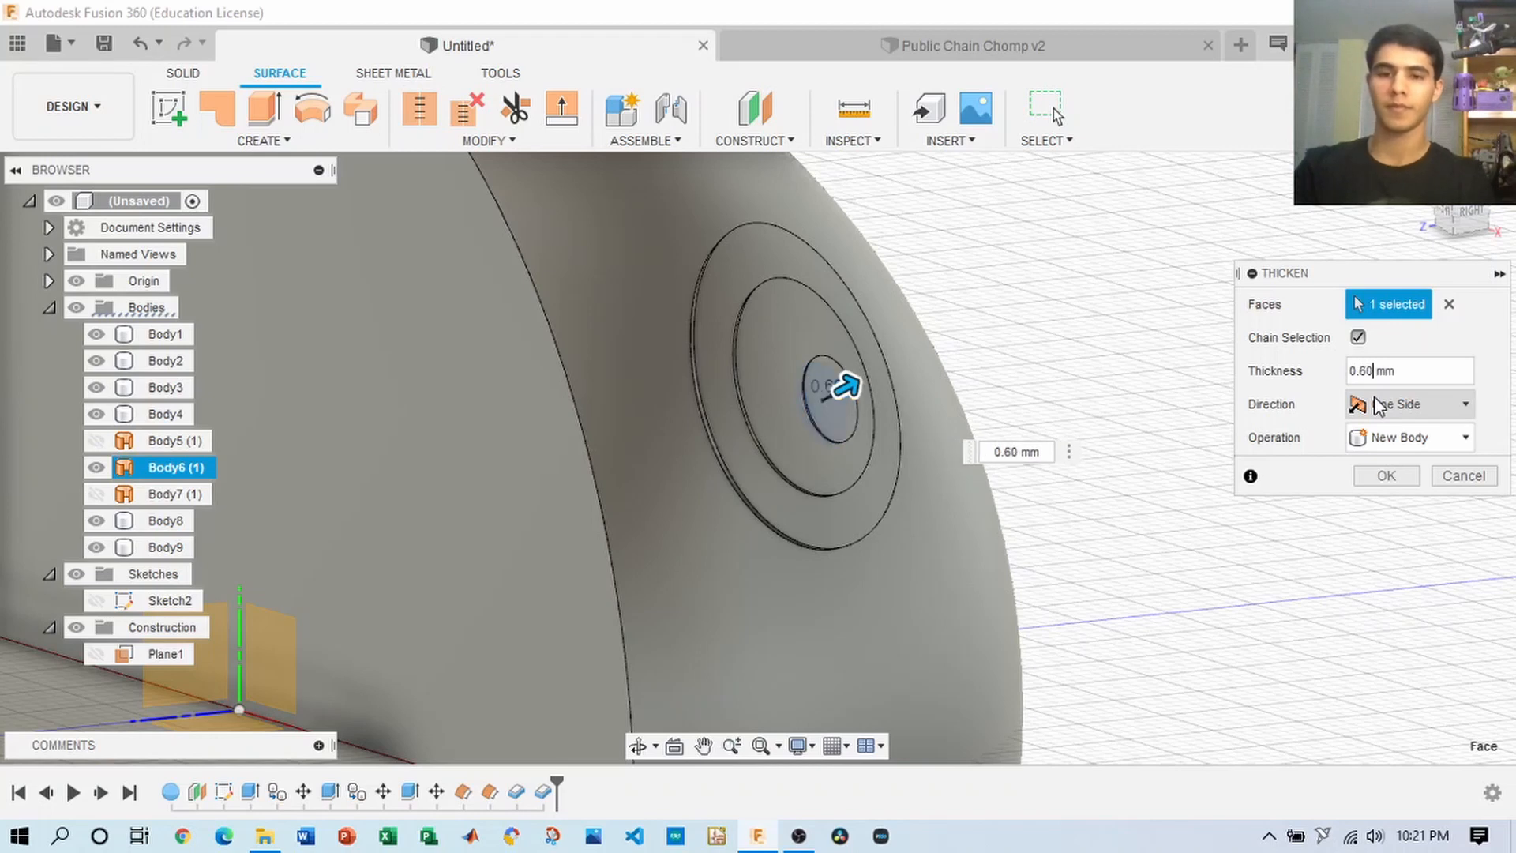
key(BackSpace)
key(BackSpace)
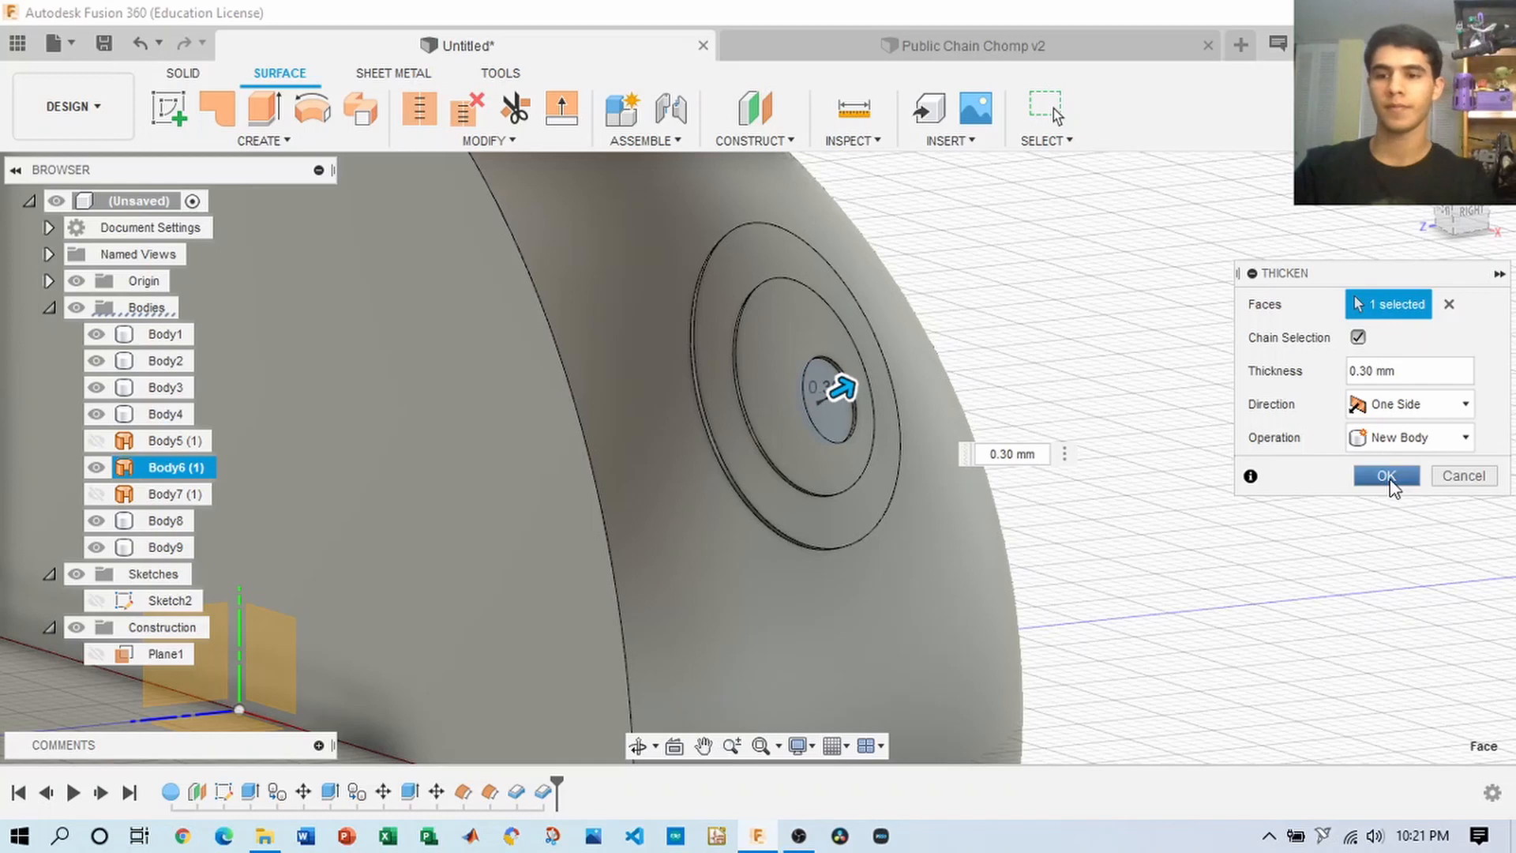
click(1387, 476)
- Show the three hidden offset surface bodies, Body5 through Body7, again
scroll(1245, 471, down, 5)
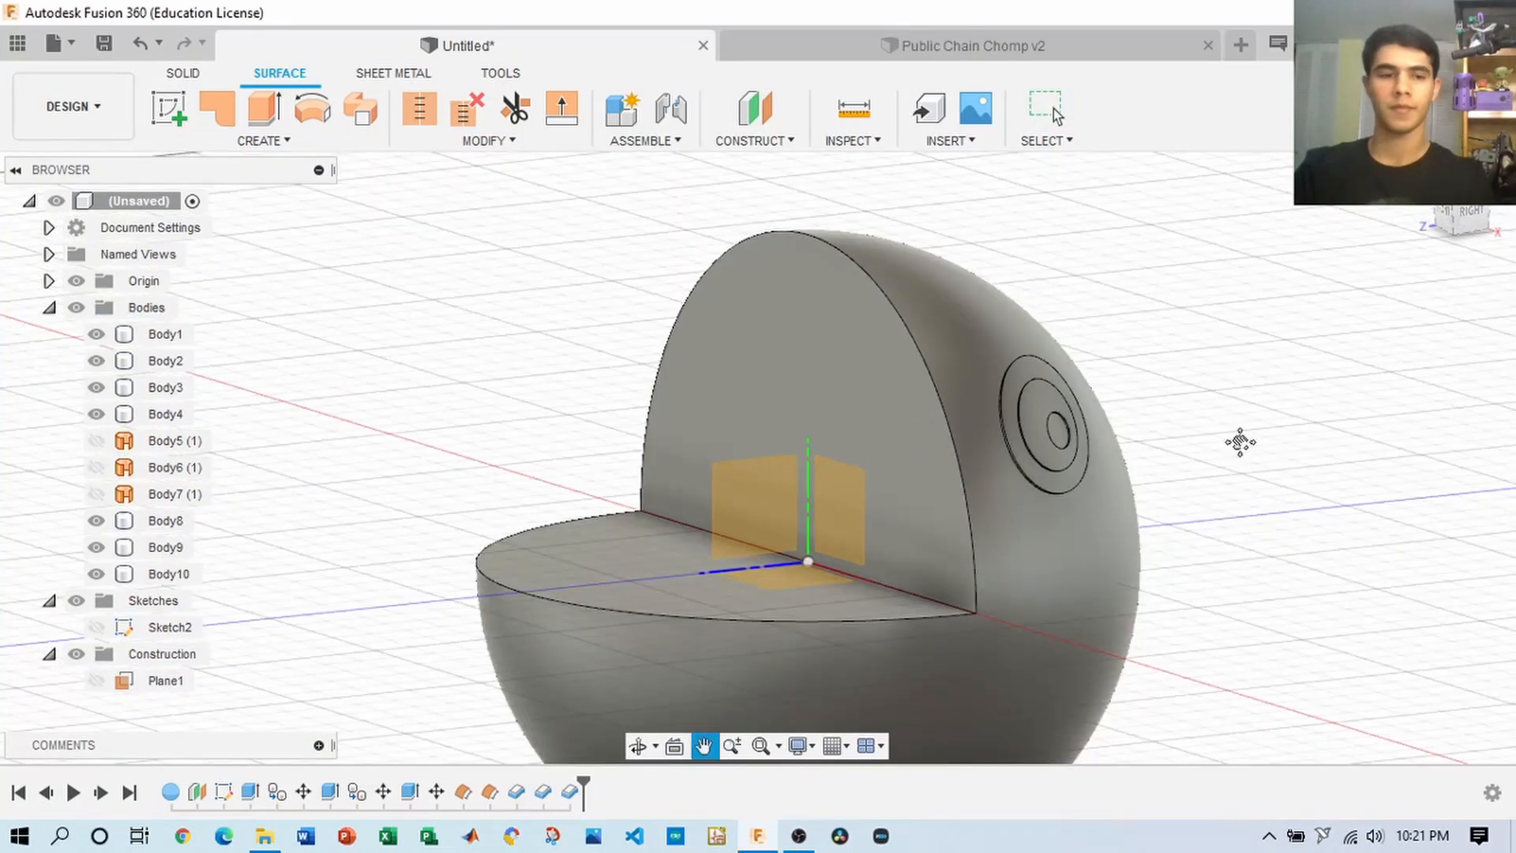
click(95, 440)
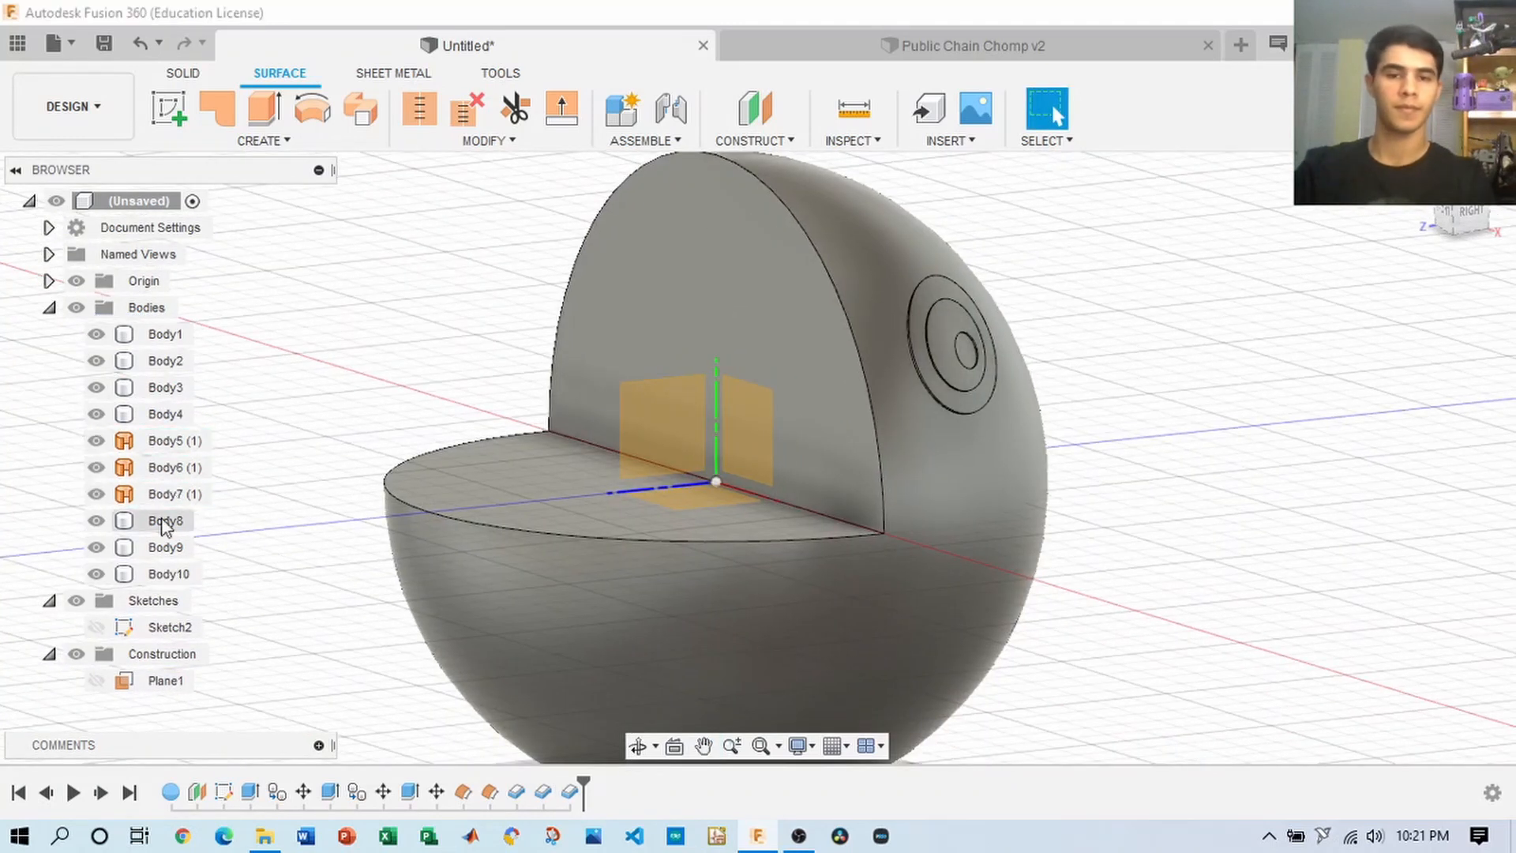
mouse_move(1458, 226)
mouse_down()
mouse_move(1310, 197)
mouse_move(1452, 217)
mouse_up()
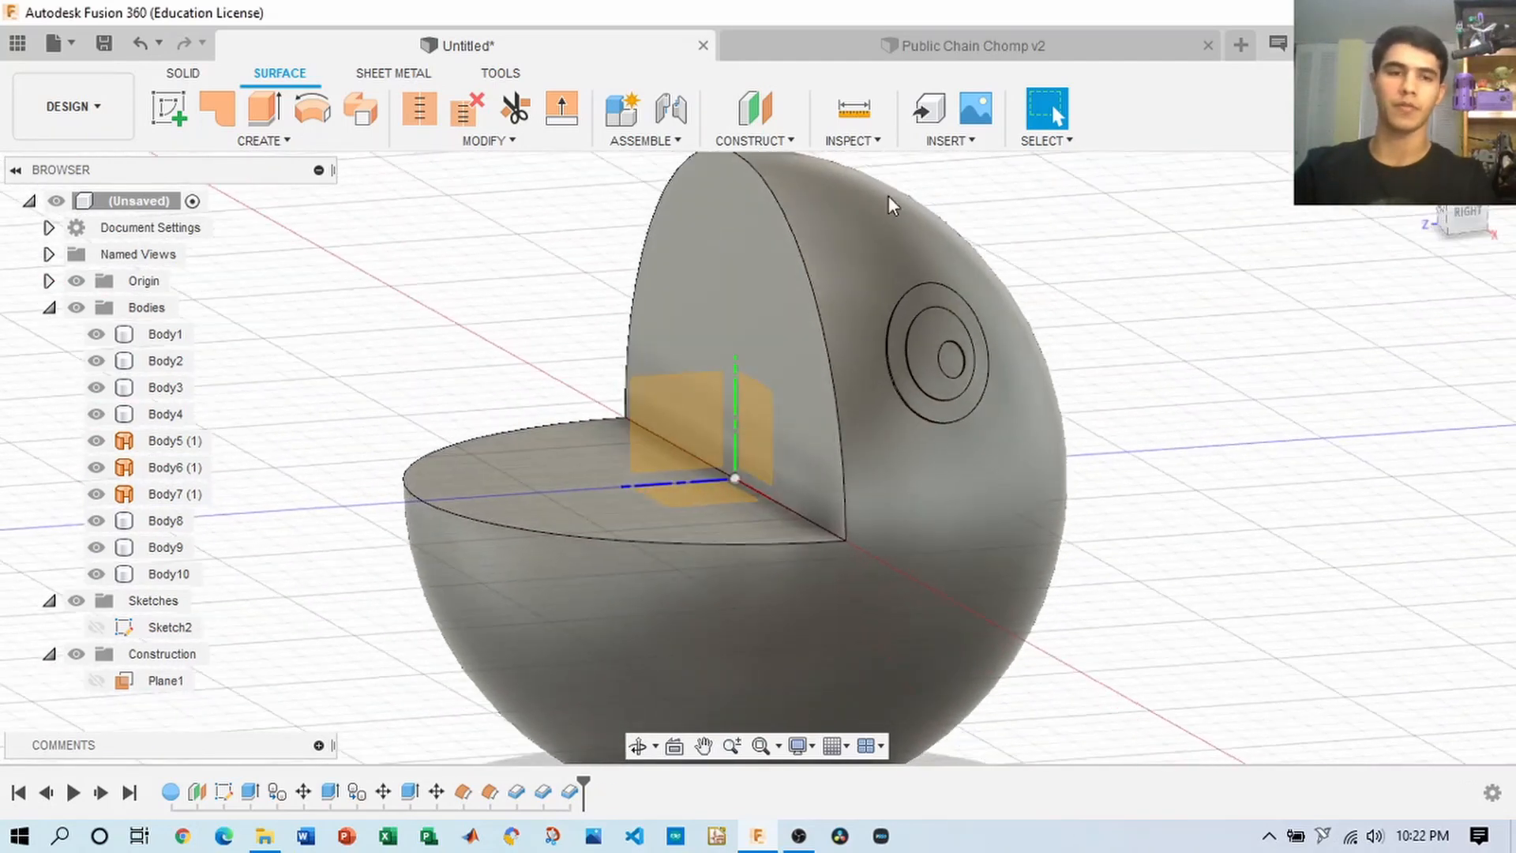
- Set up a feature mirror with the thickened outer ring, middle ring and pupil as its objects
click(322, 150)
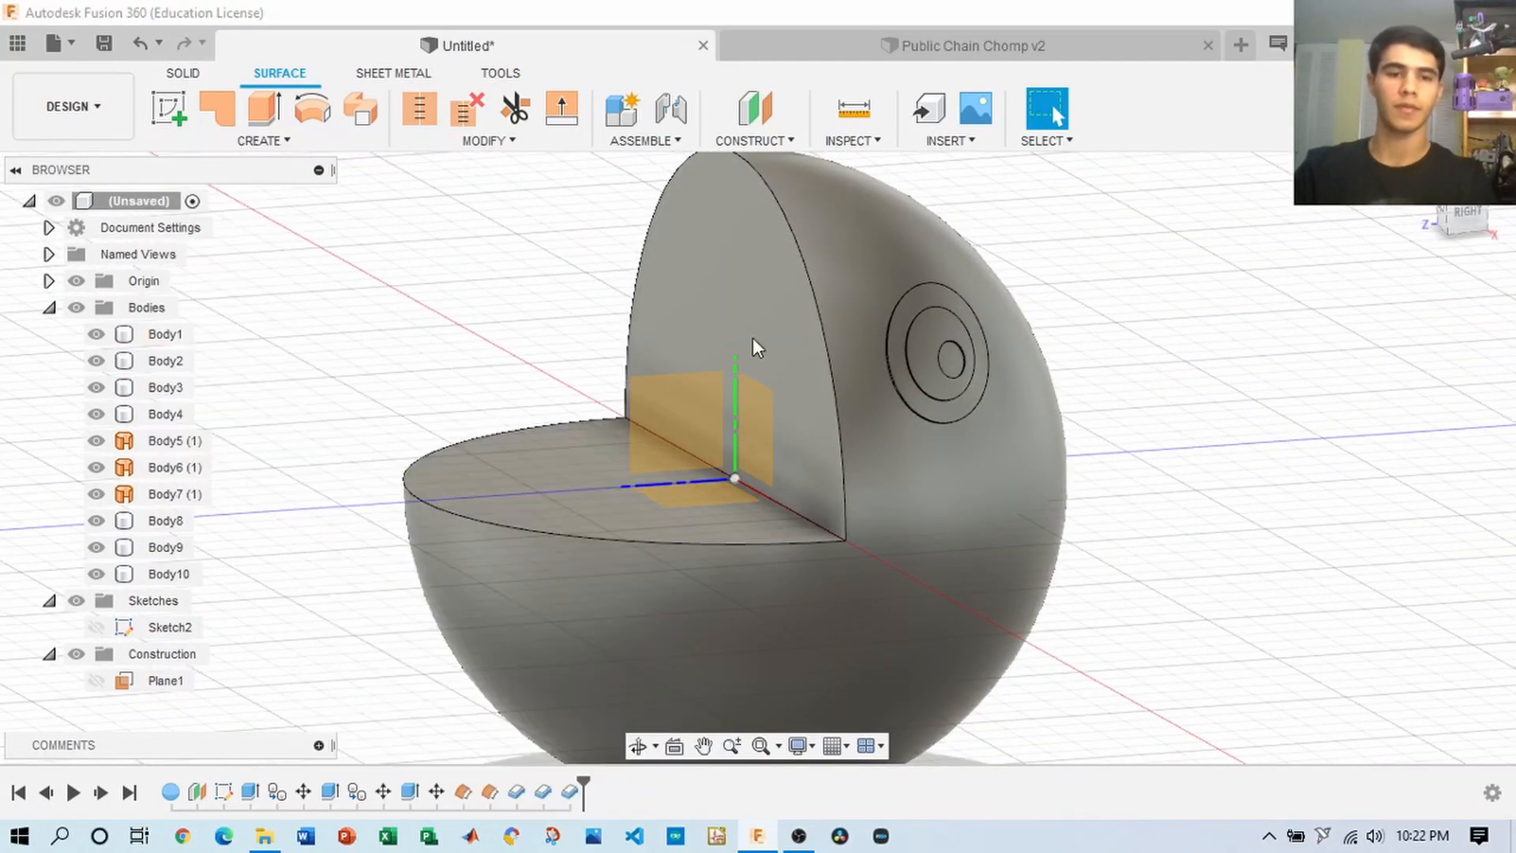
click(1453, 304)
click(1419, 382)
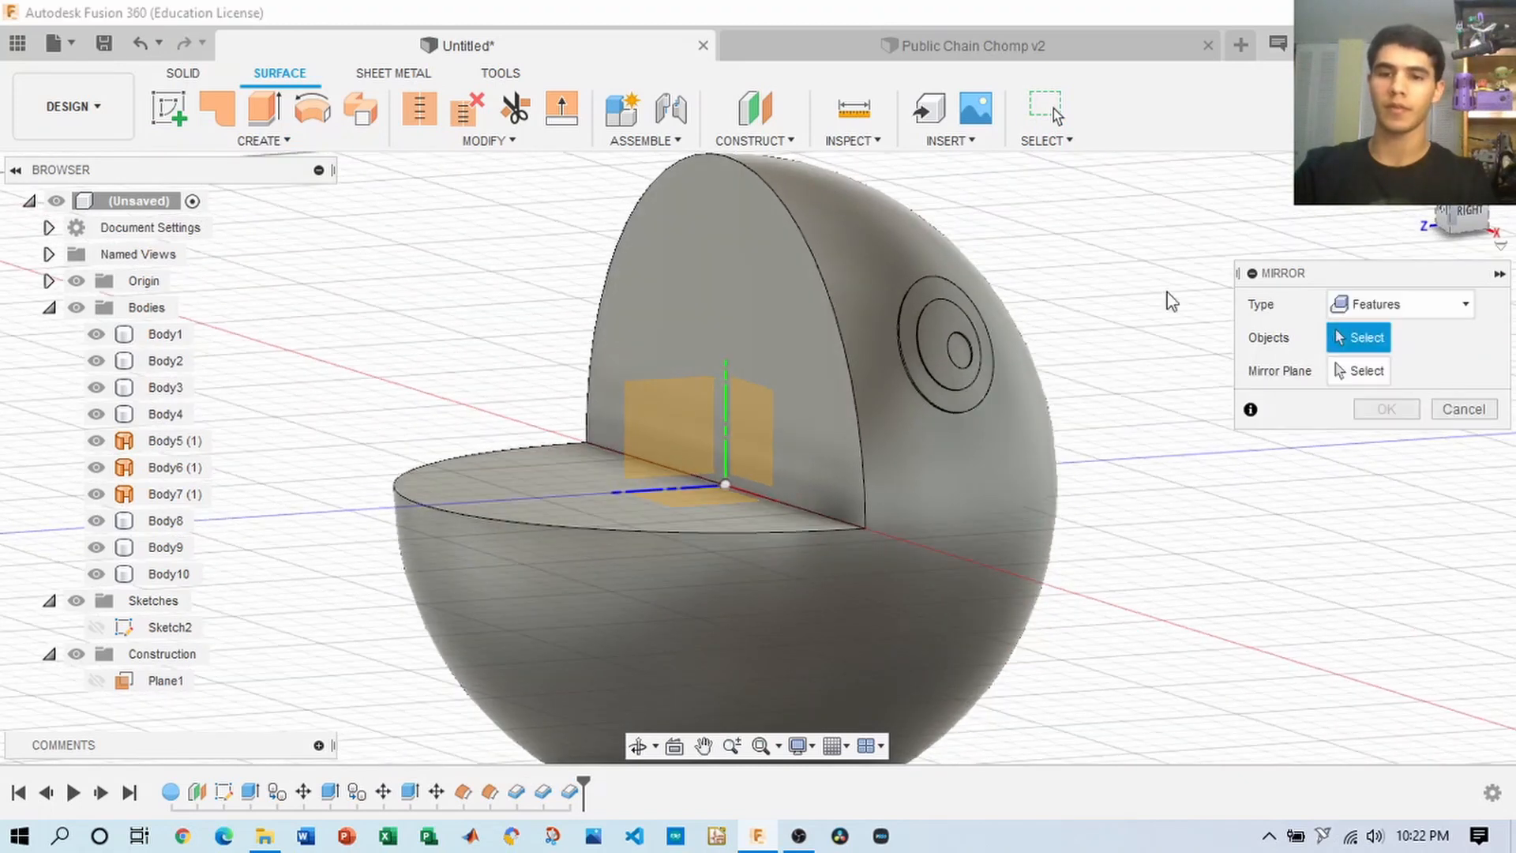
scroll(964, 323, up, 5)
click(931, 311)
click(969, 382)
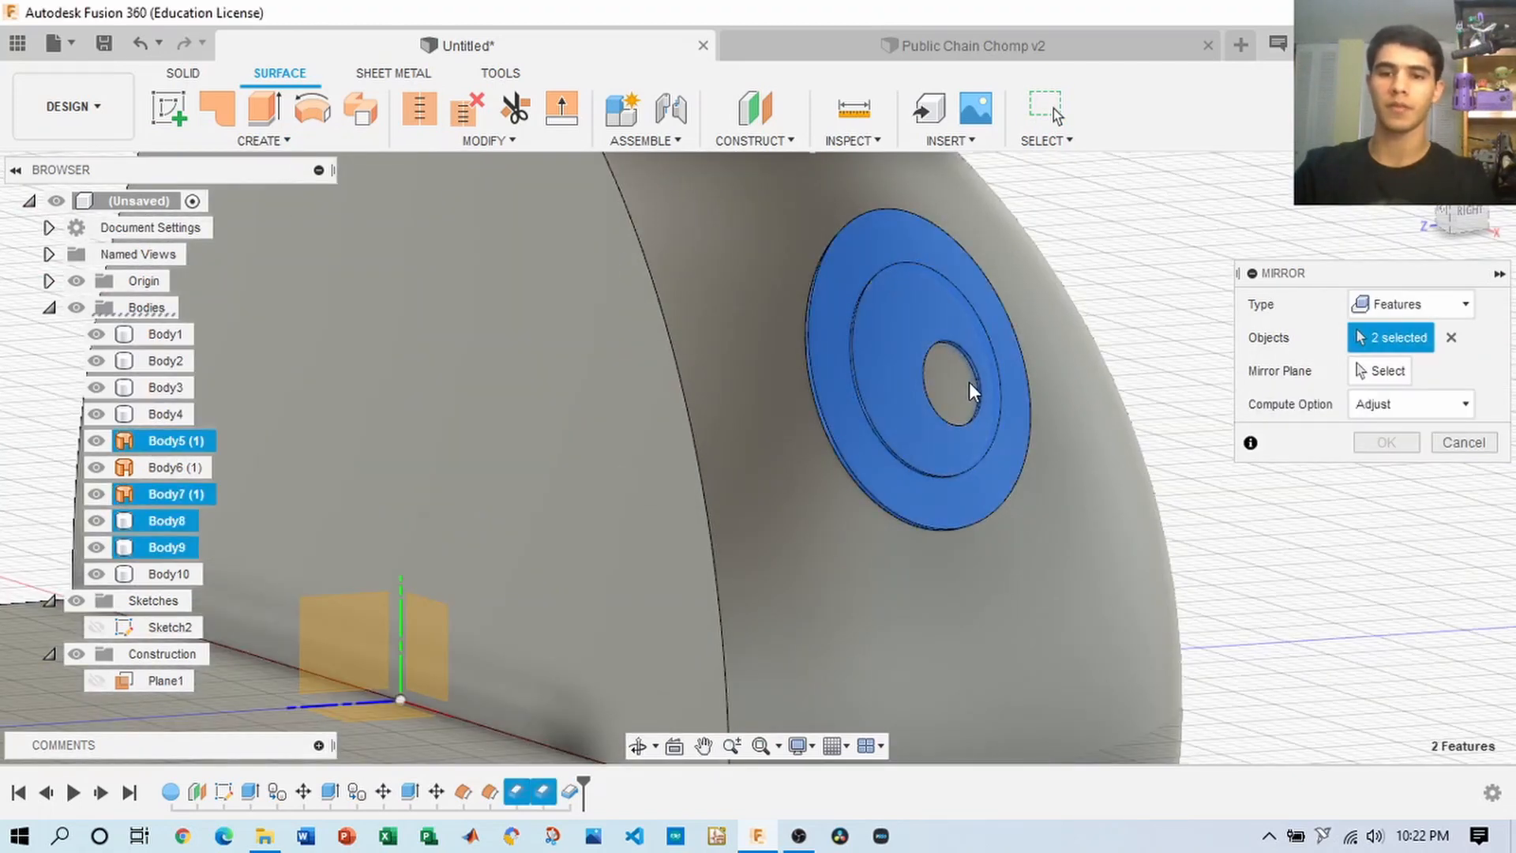
click(965, 386)
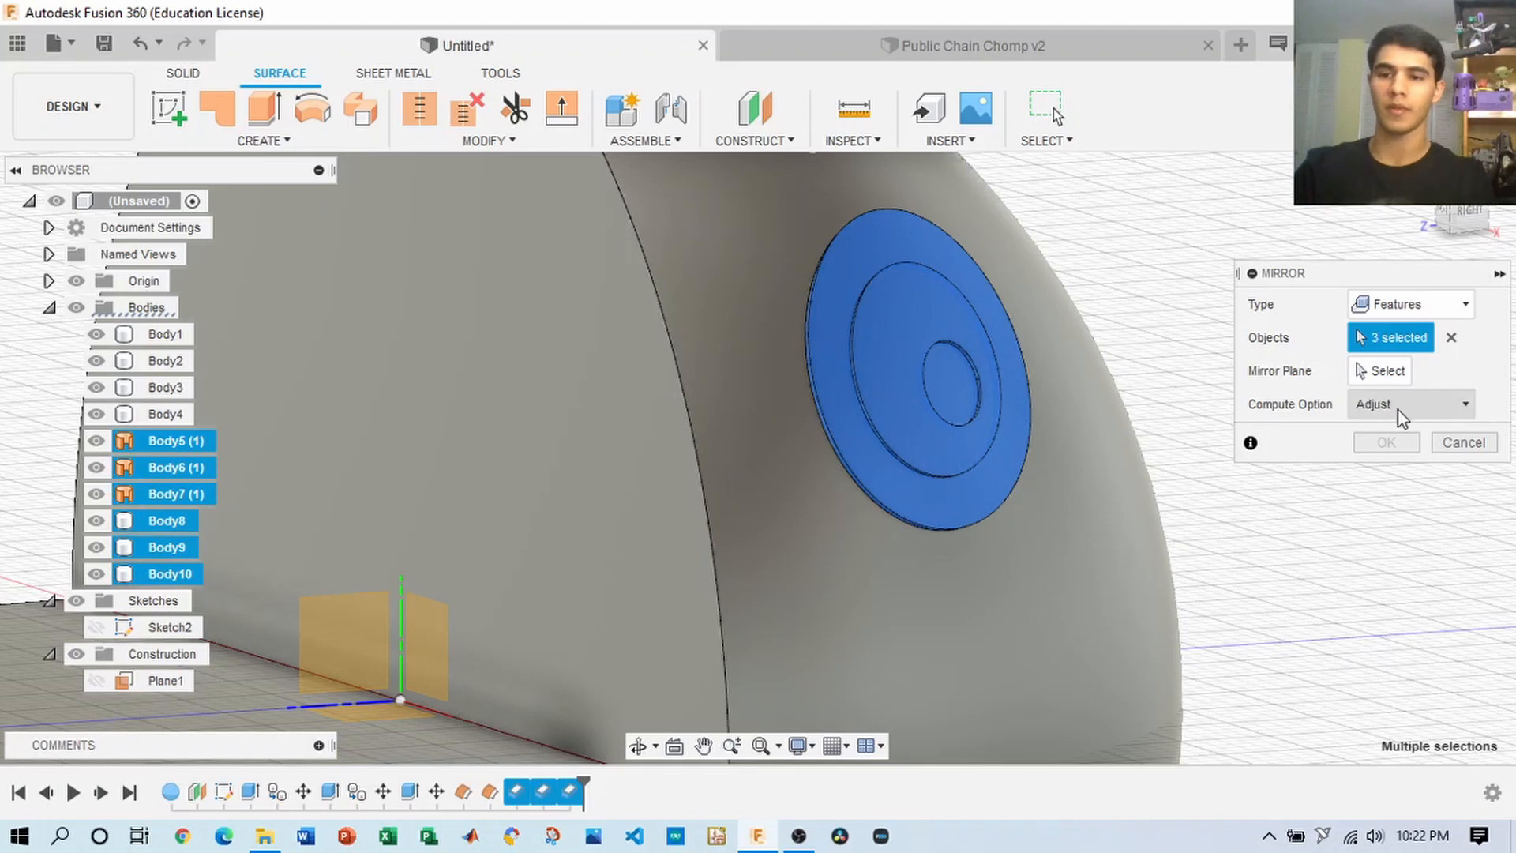
- Mirror the selected eye features across the vertical origin plane containing the Y and Z axes, using the Adjust compute option
scroll(1206, 392, down, 4)
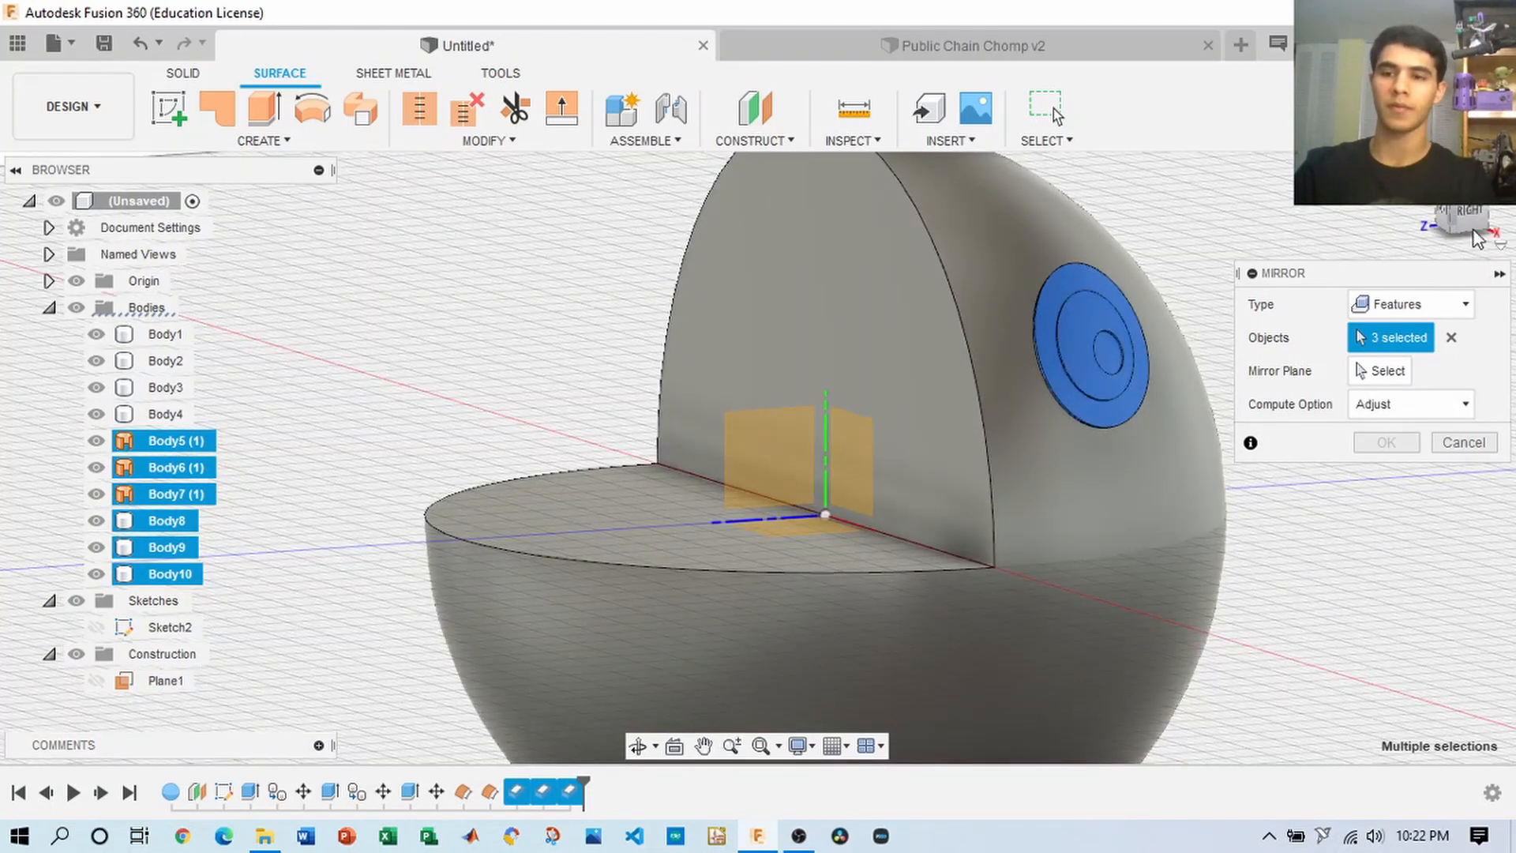
mouse_move(1484, 233)
mouse_down()
mouse_move(1512, 230)
mouse_move(1499, 230)
mouse_up()
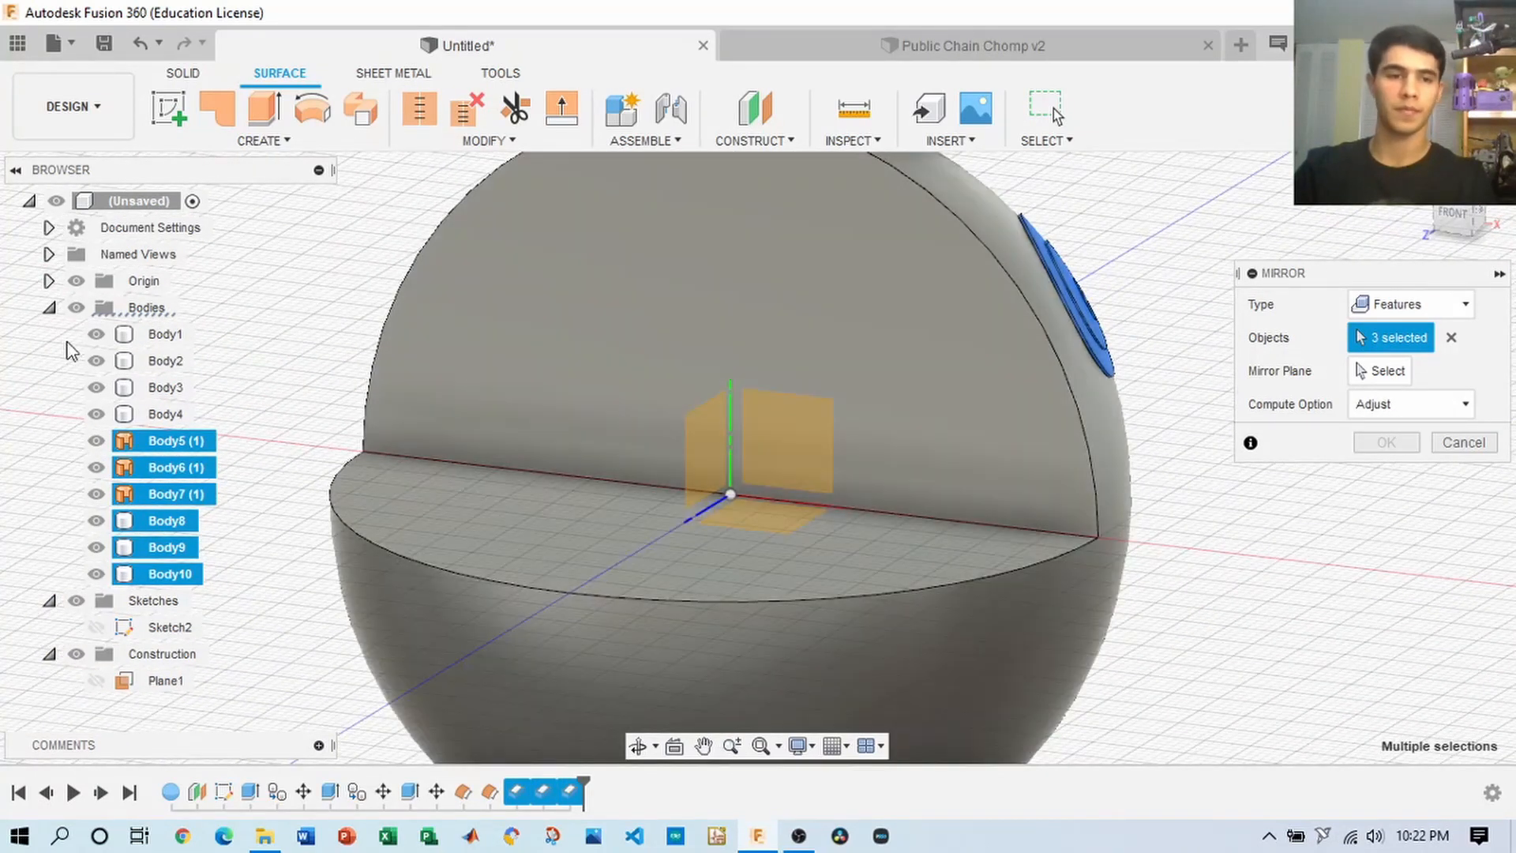
click(1378, 382)
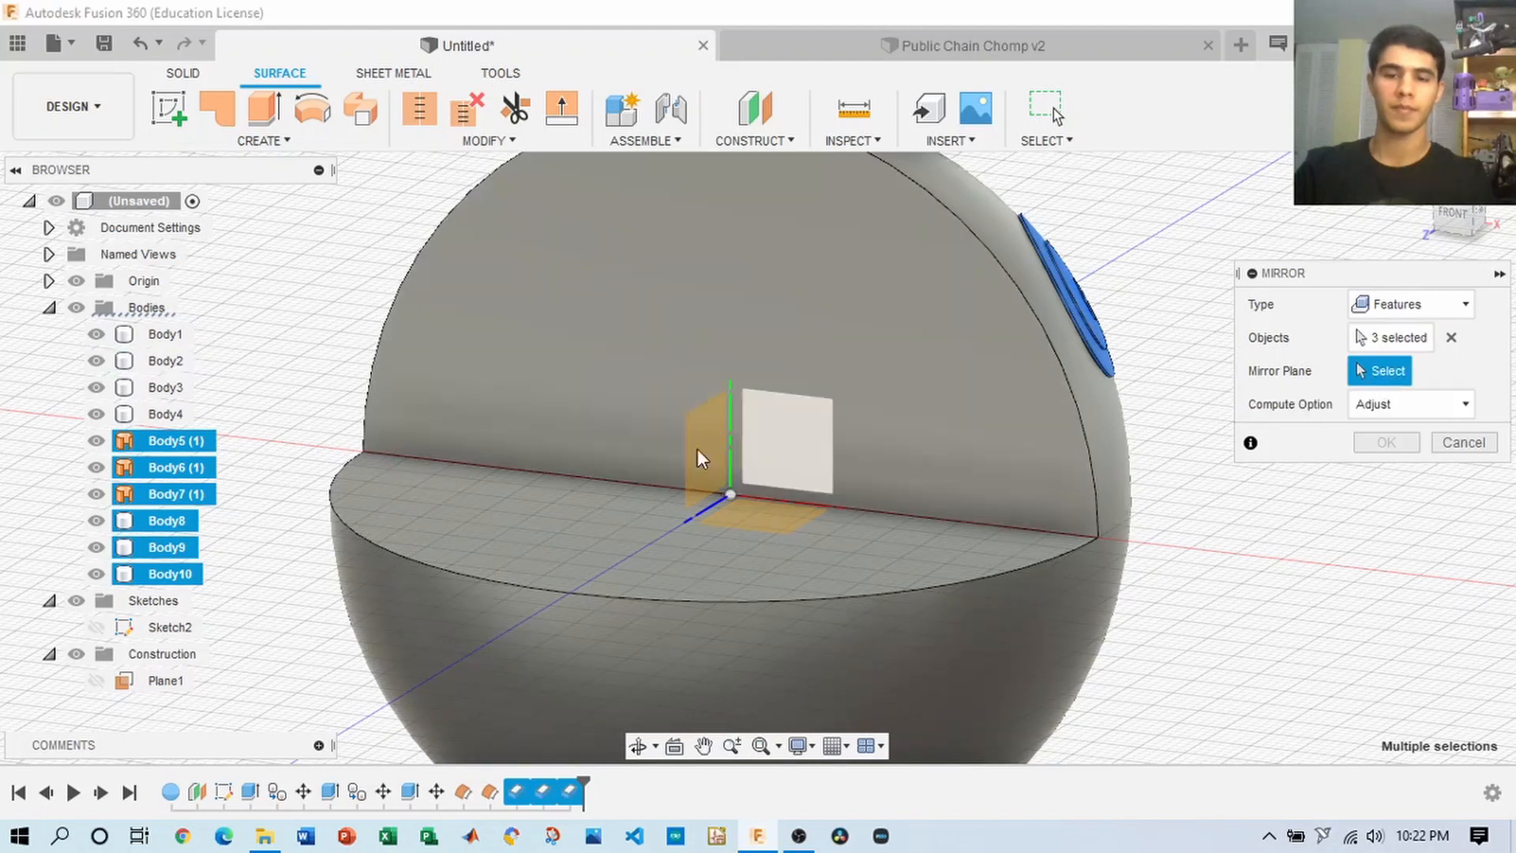
click(705, 450)
drag(1445, 210, 1499, 214)
click(1412, 410)
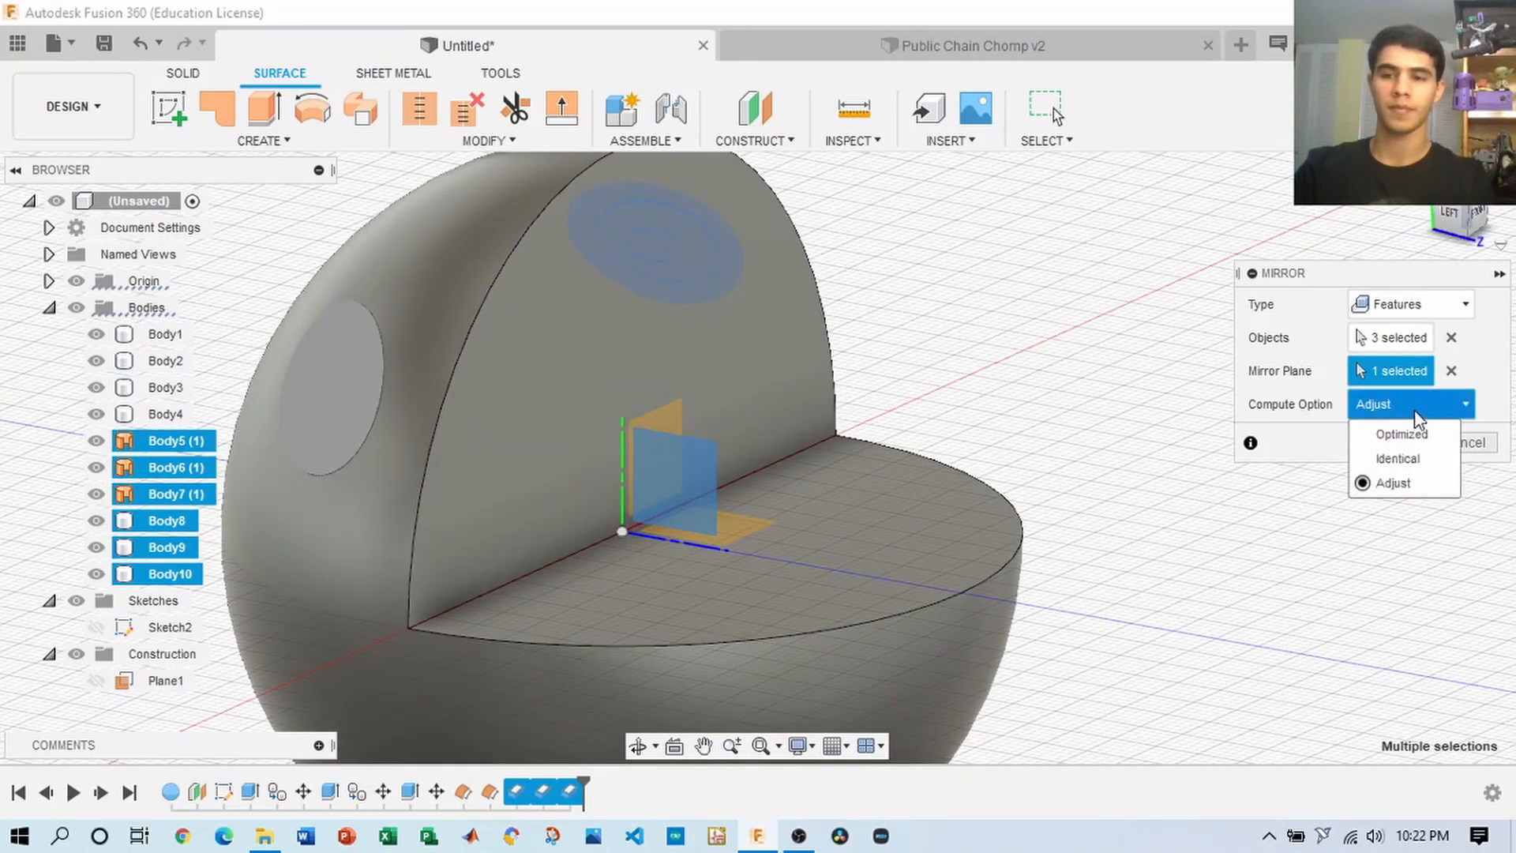
click(1362, 482)
click(1383, 442)
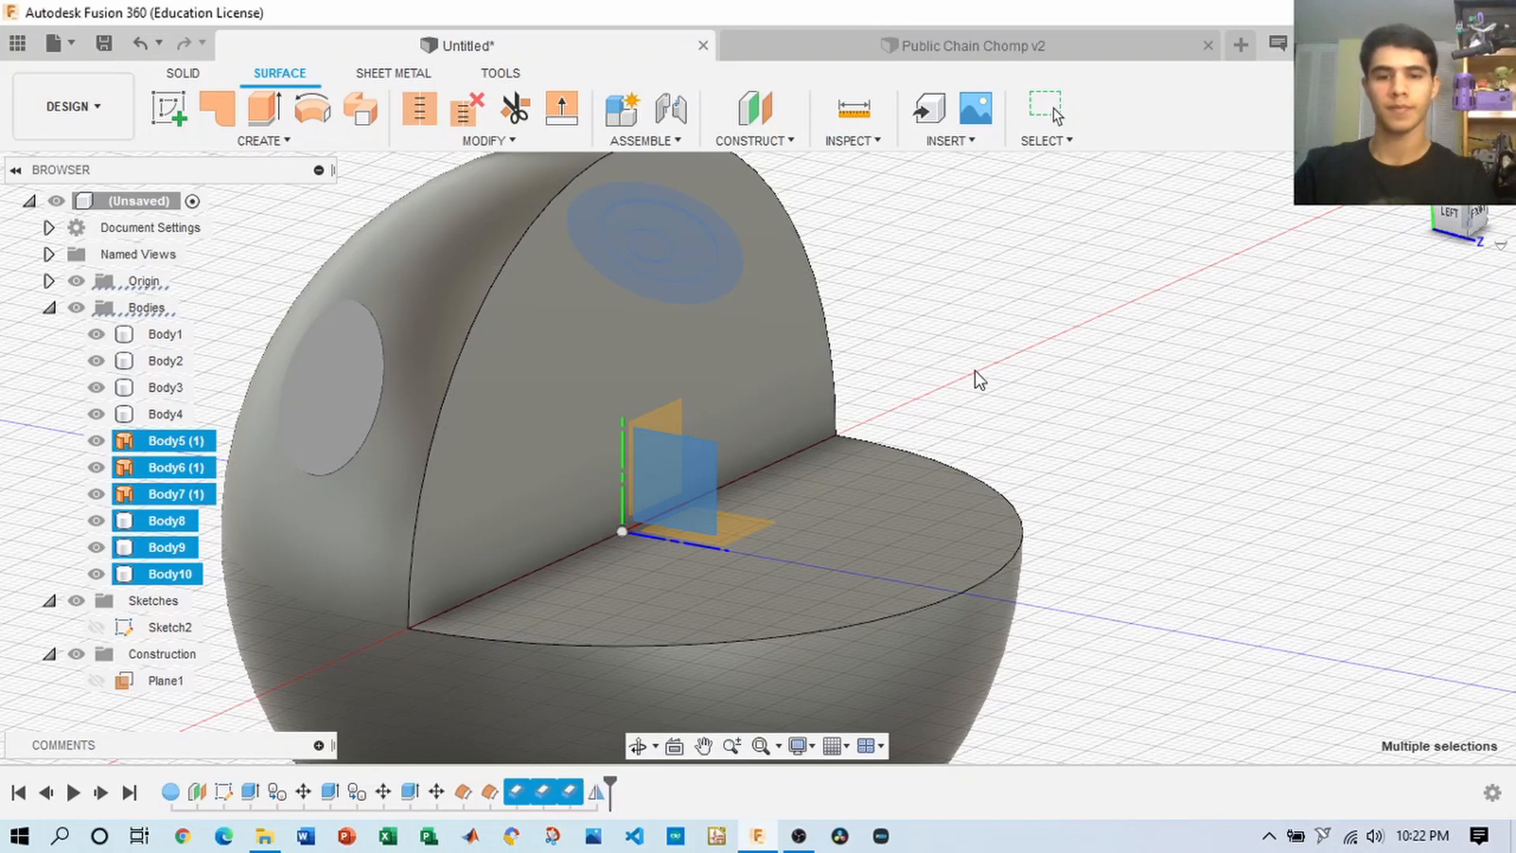
scroll(979, 380, down, 3)
drag(1470, 237, 1446, 212)
click(1460, 217)
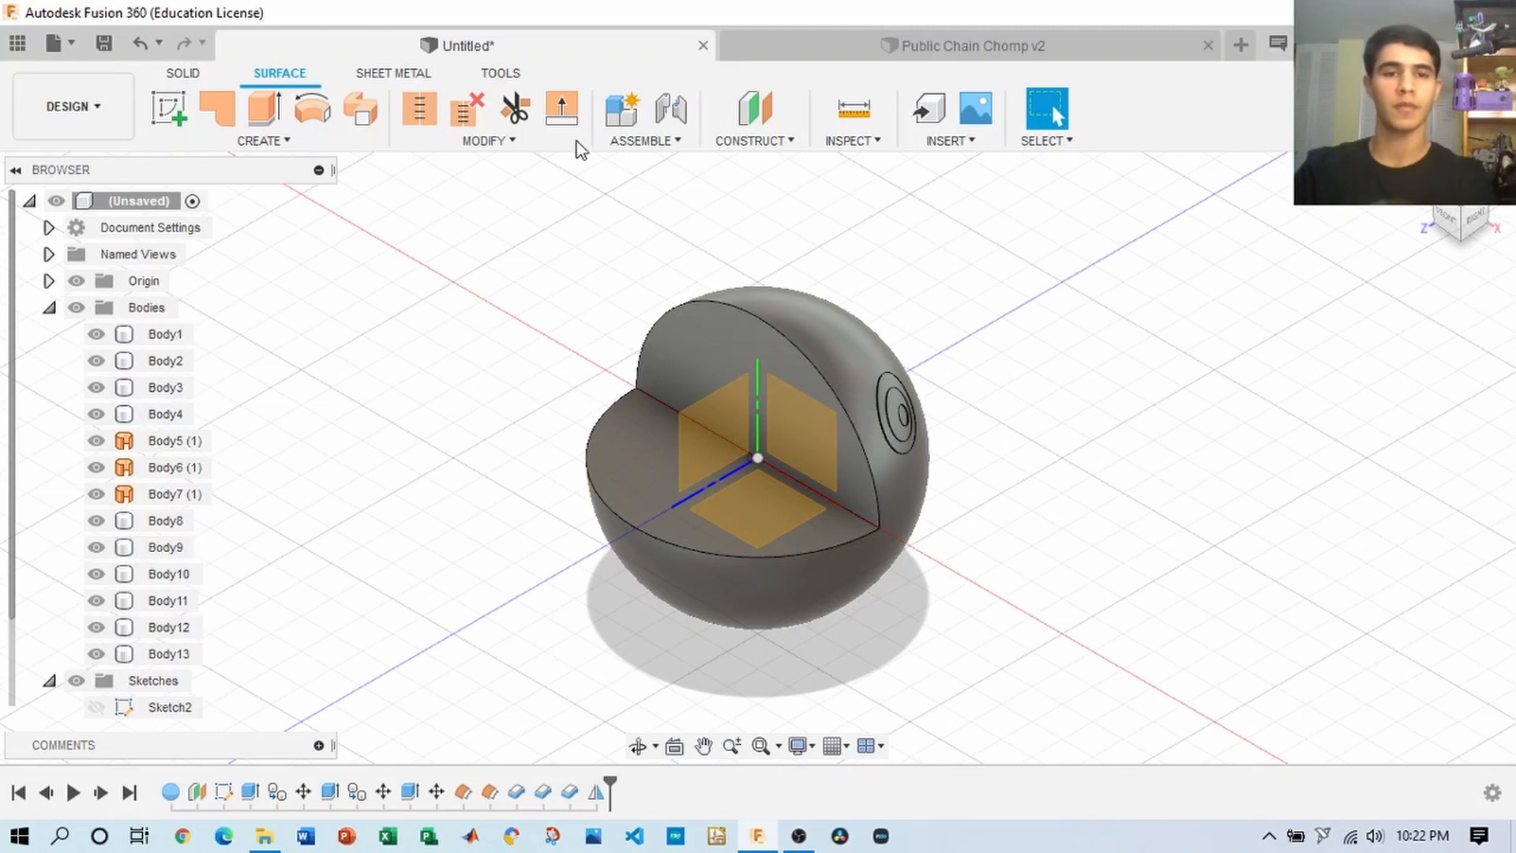
- Combine Body1 as the target with Body2, Body3 and Body4 as tools, using the Join operation
click(193, 73)
click(670, 136)
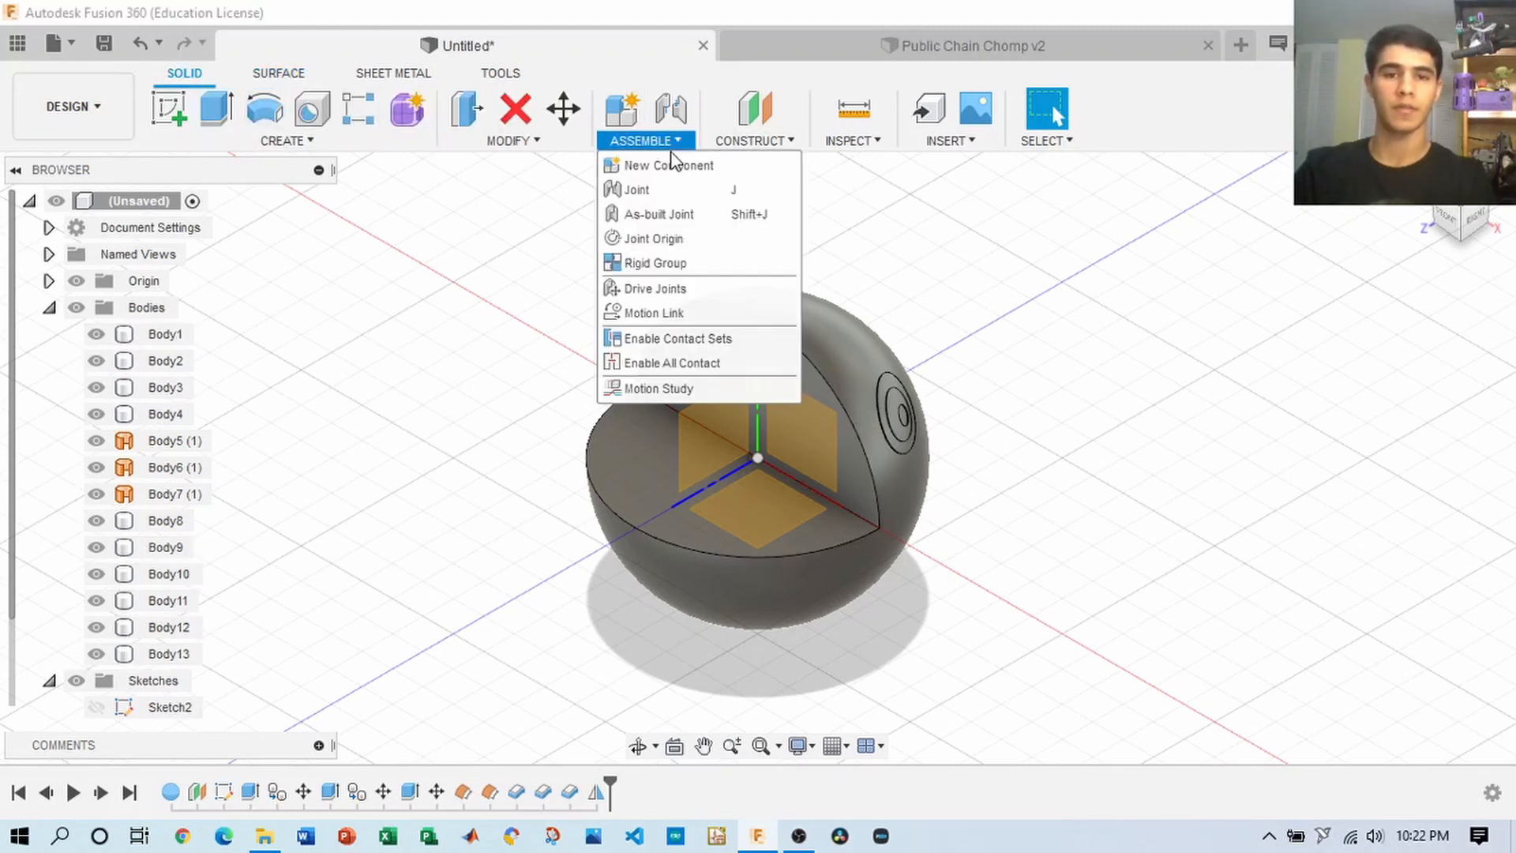
click(511, 140)
click(515, 313)
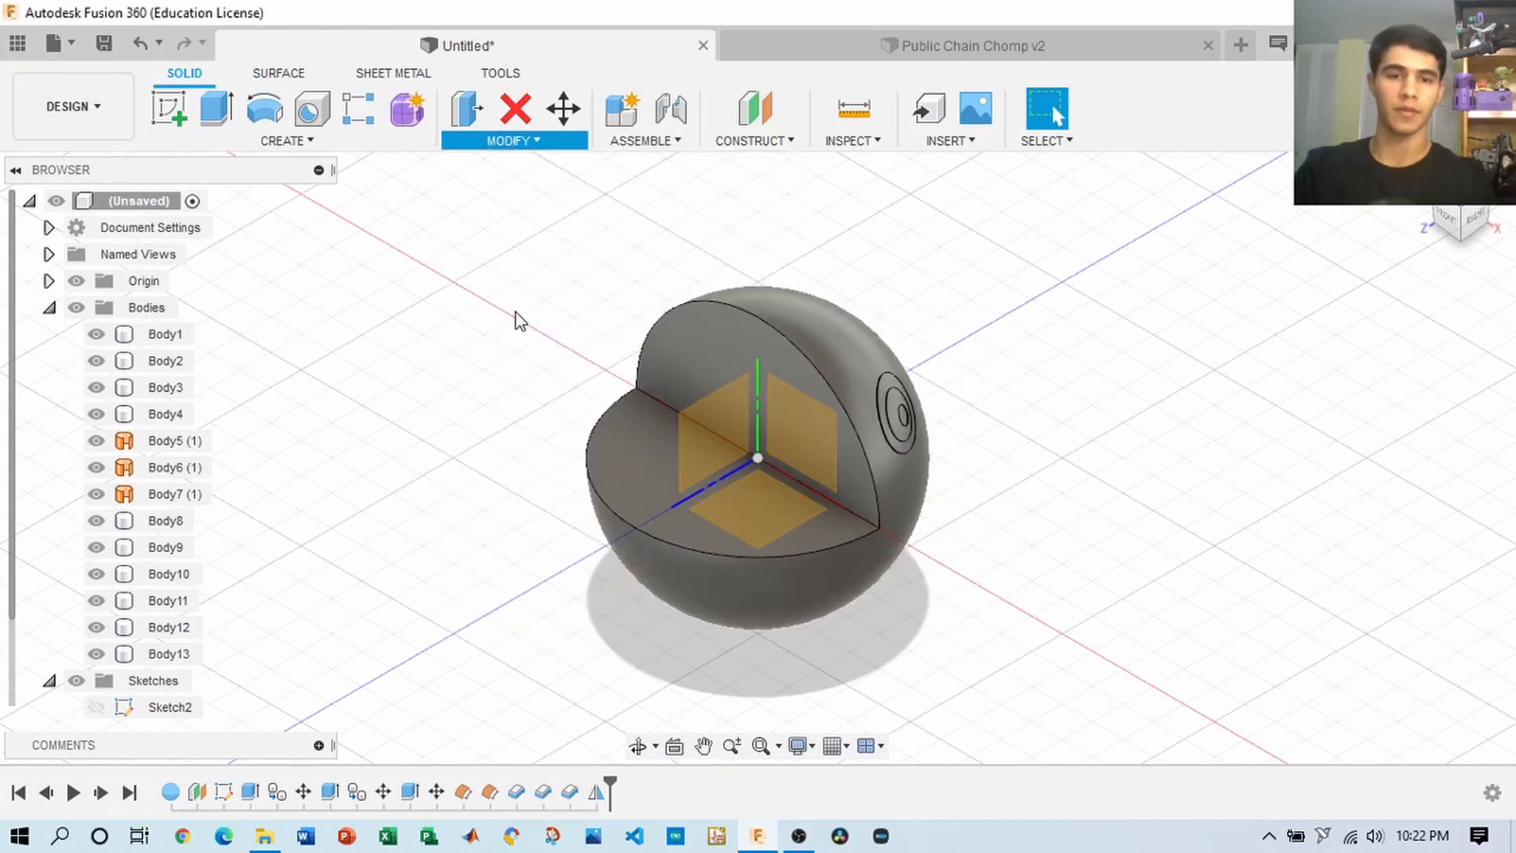
click(131, 338)
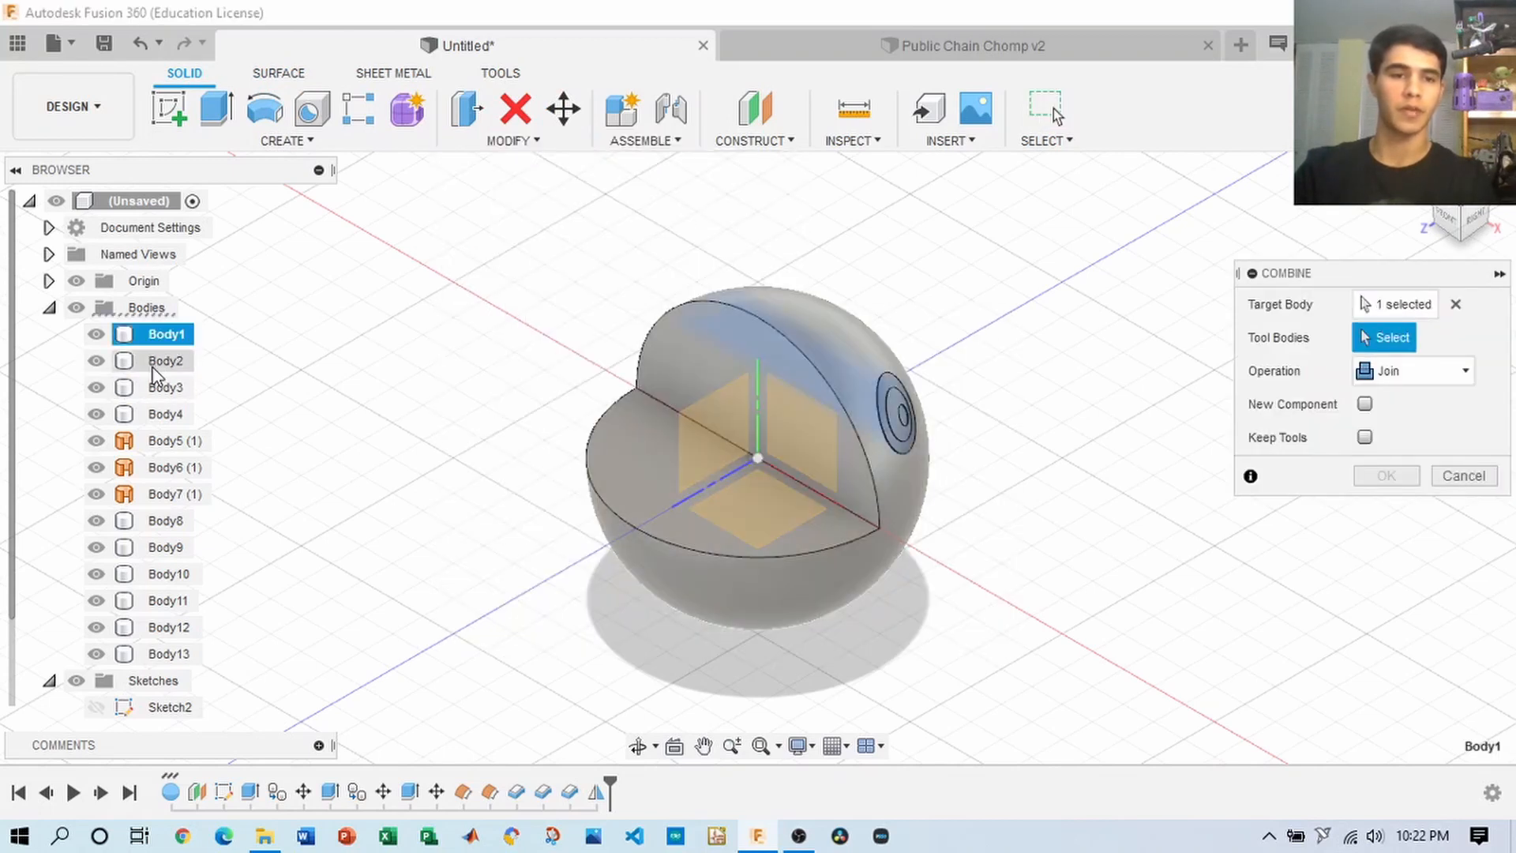
click(162, 361)
click(162, 387)
click(165, 414)
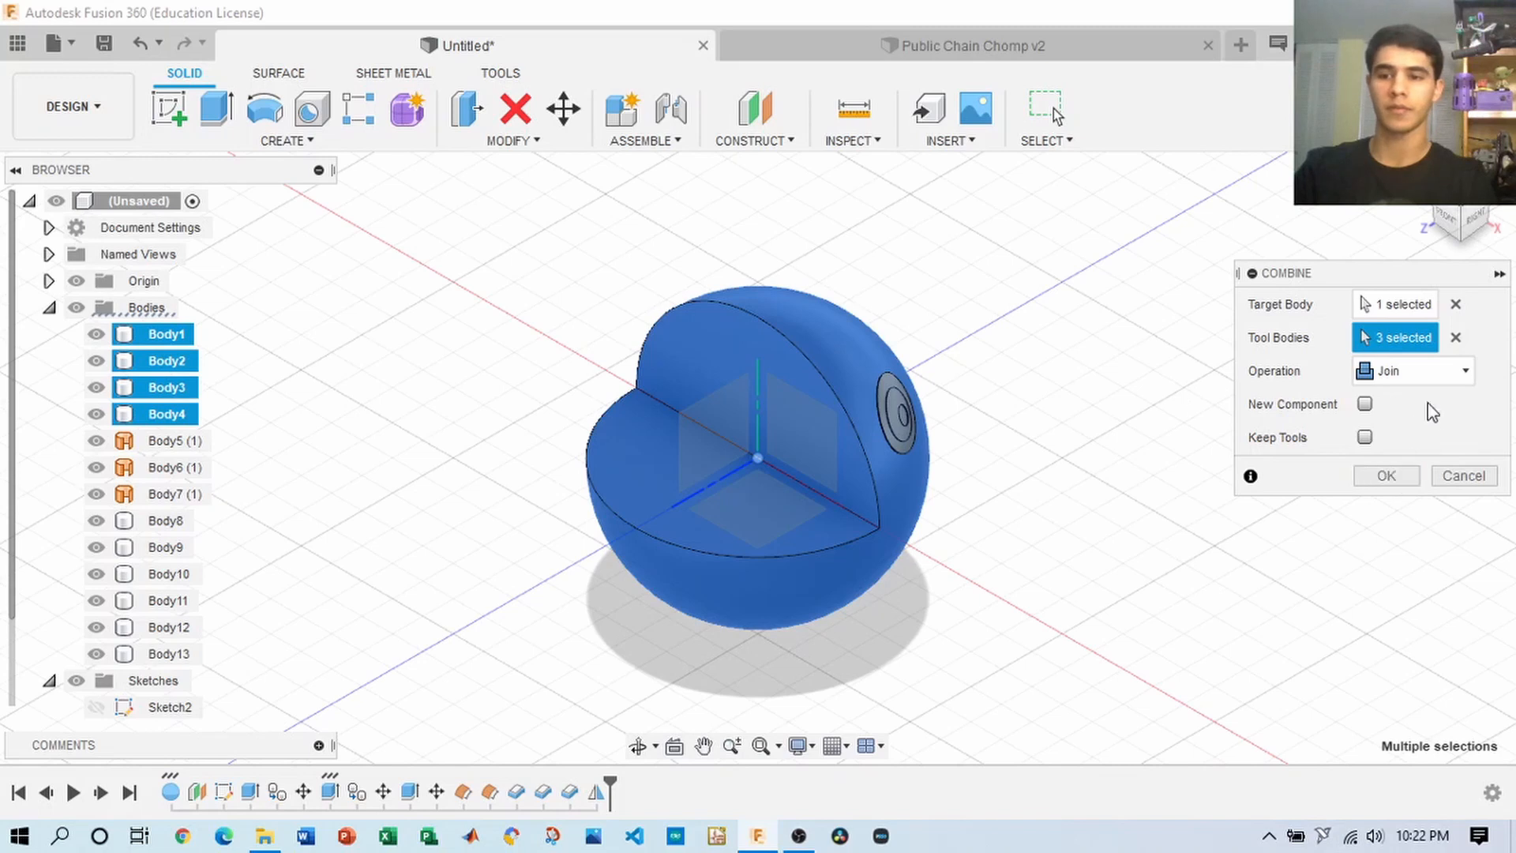
click(1422, 374)
click(1419, 379)
click(1387, 477)
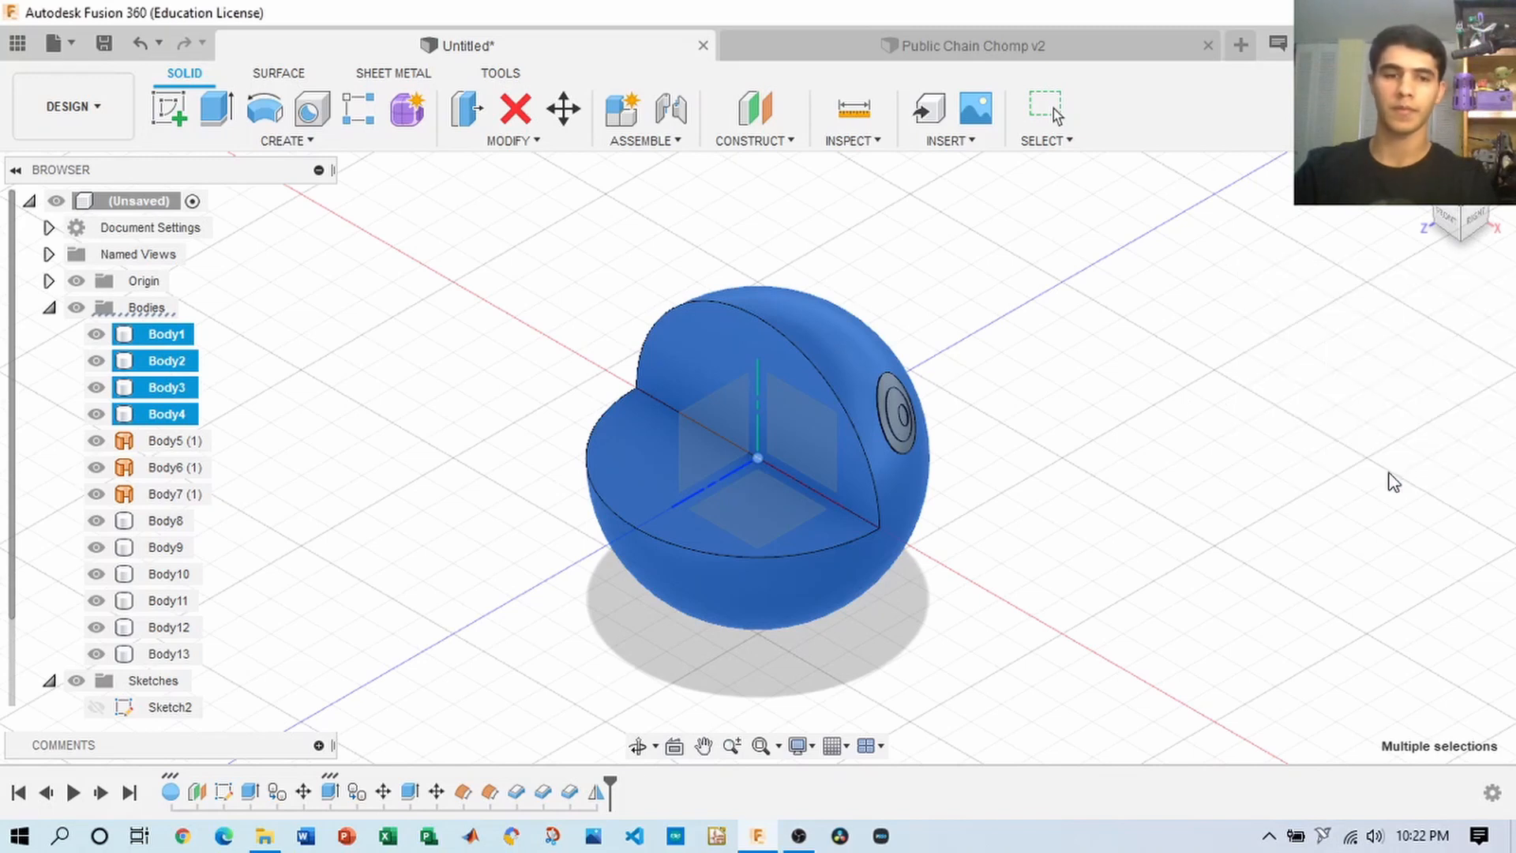
drag(1467, 221, 1435, 212)
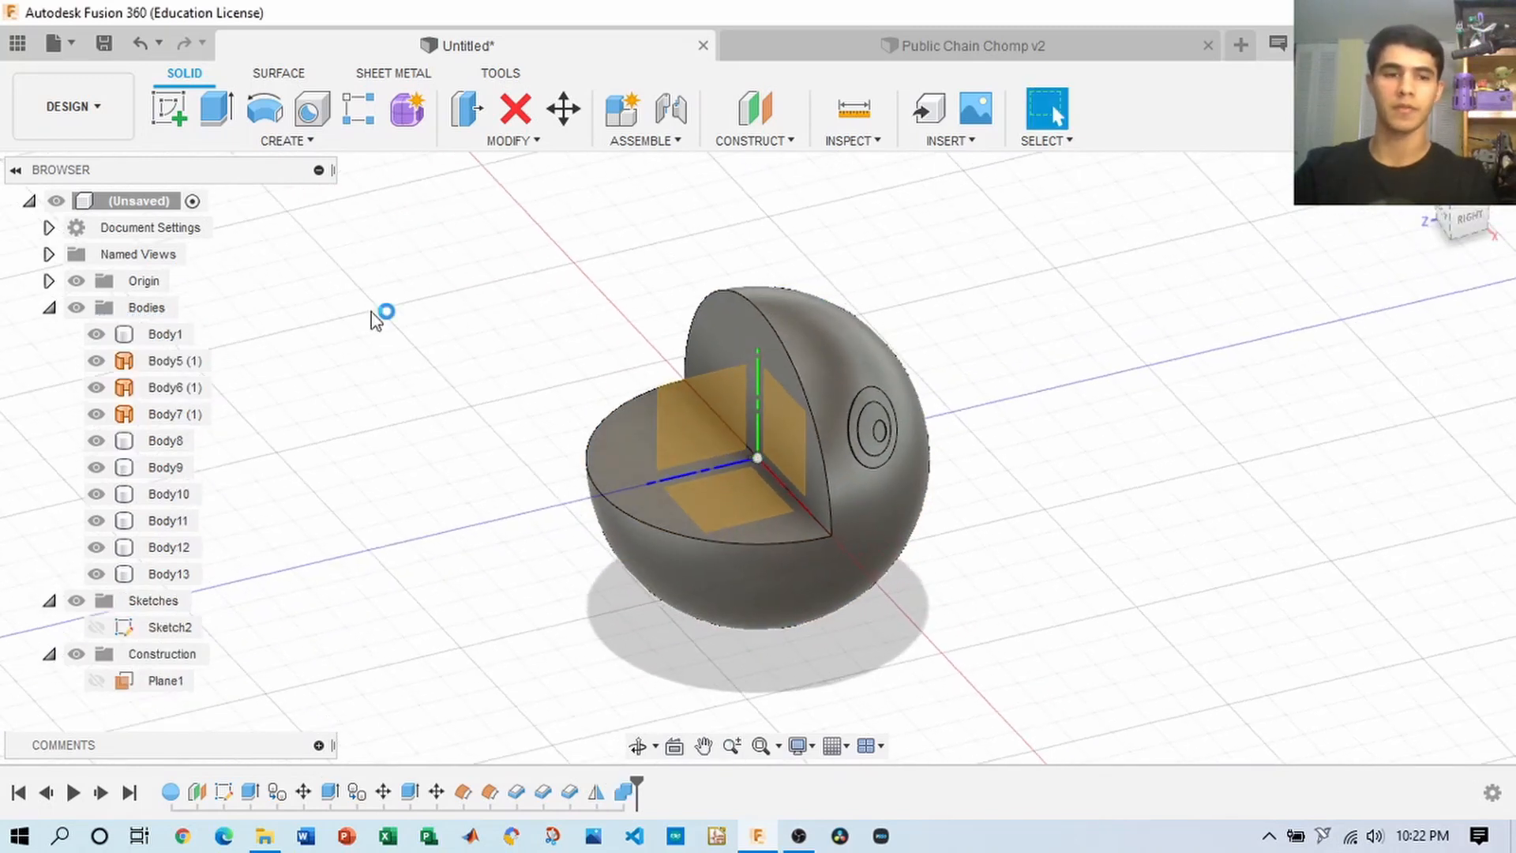
- Check the eye bodies with Body1 hidden, restore it, and examine Sketch2 against the sphere from several sides
click(95, 334)
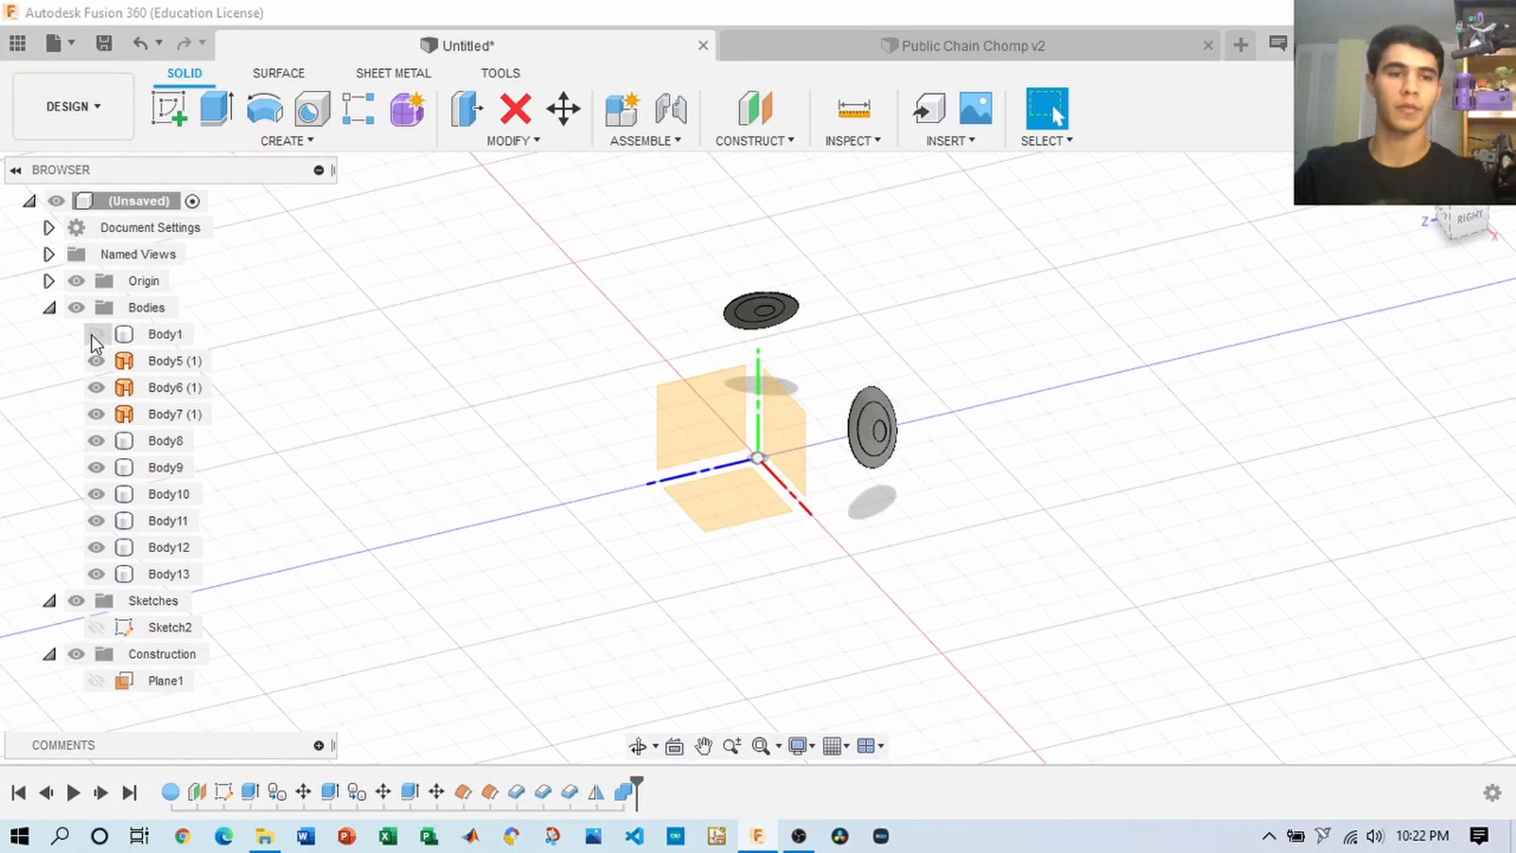
click(95, 334)
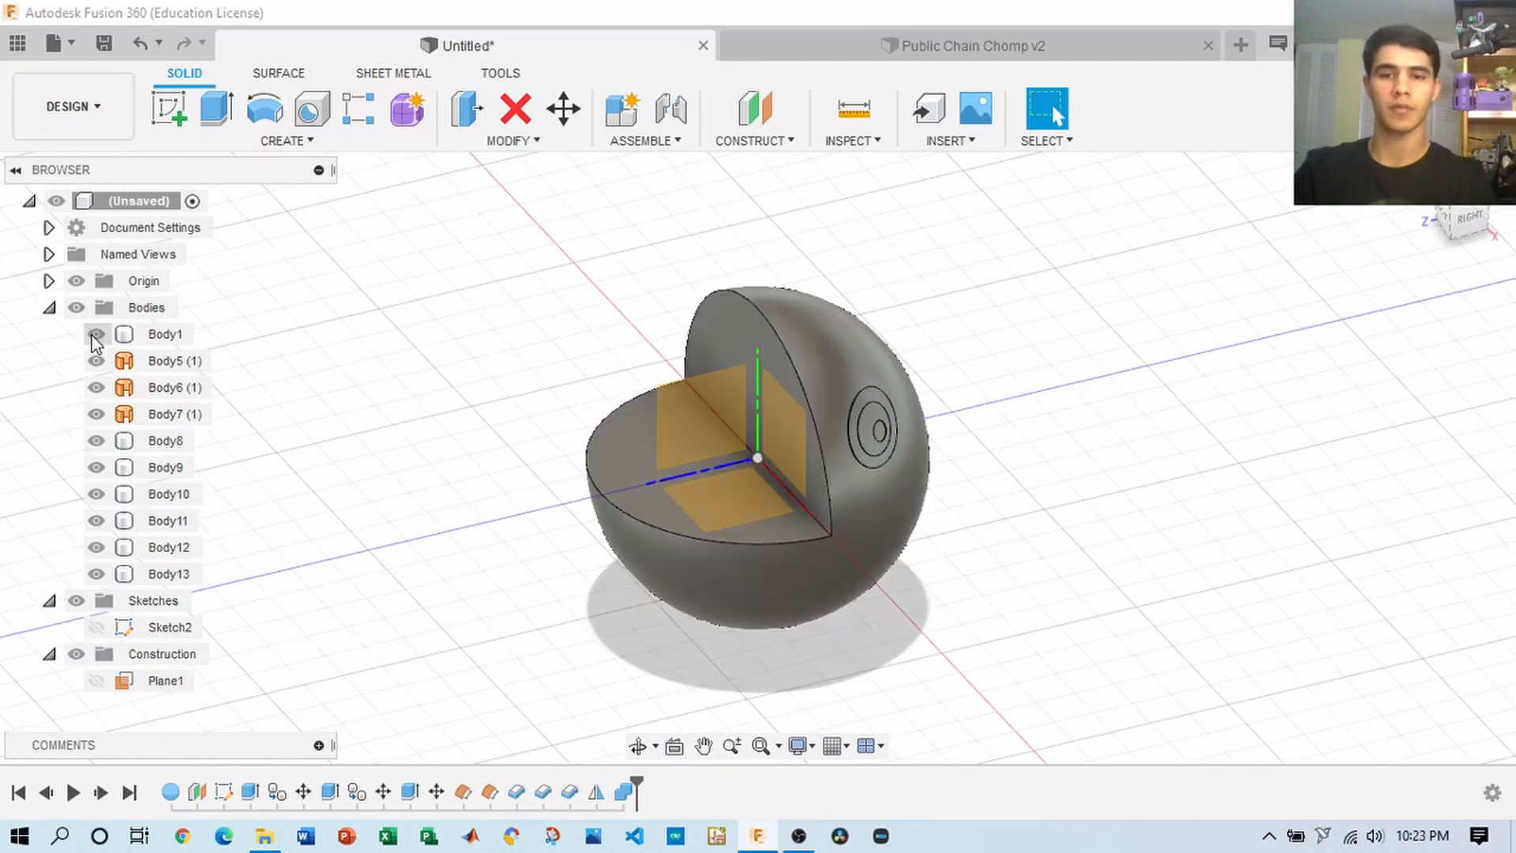
click(1466, 221)
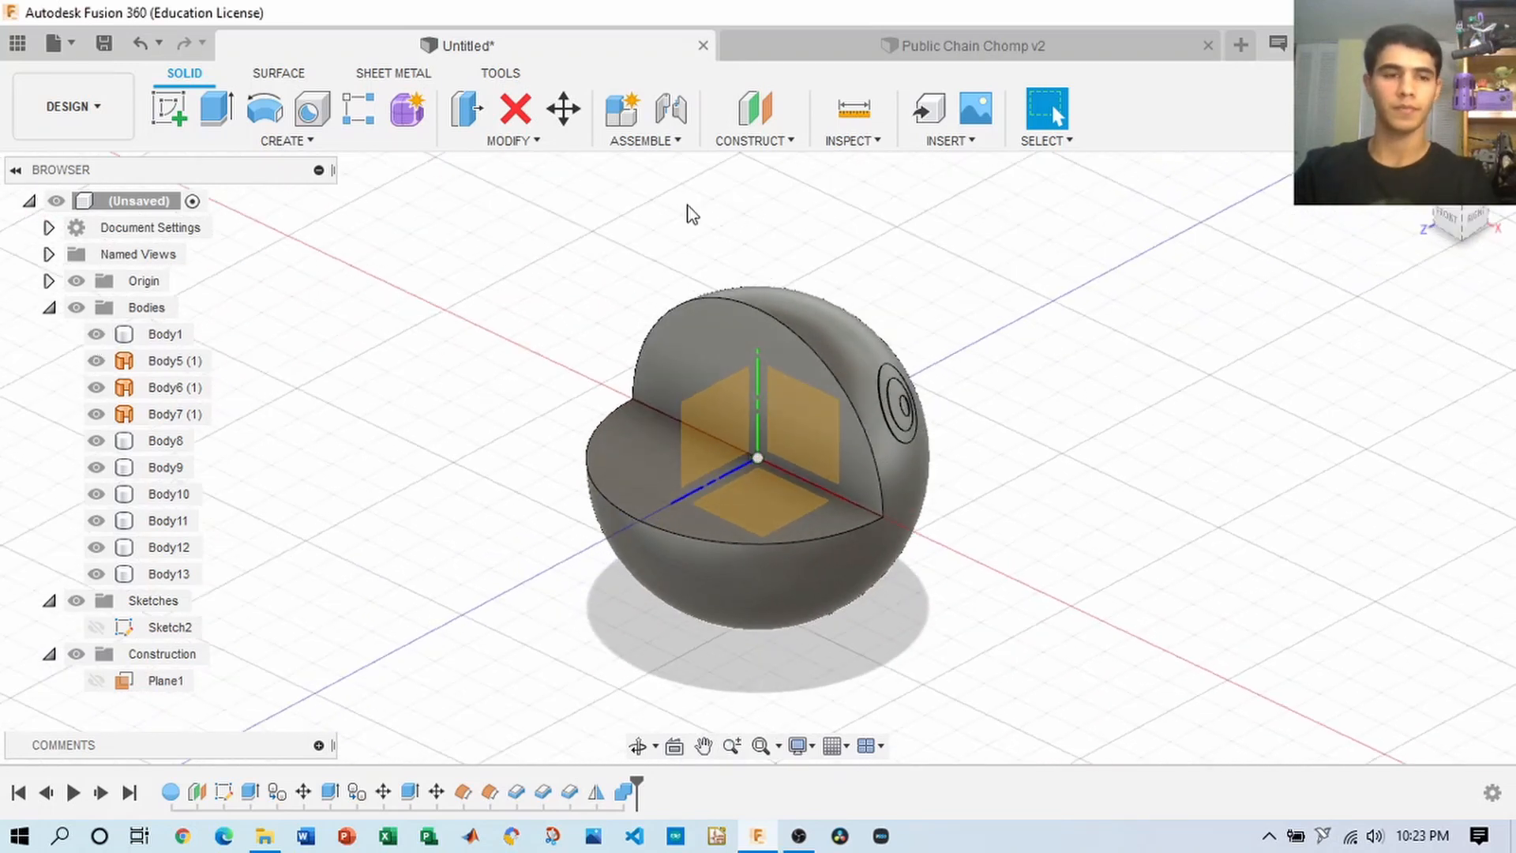
click(49, 308)
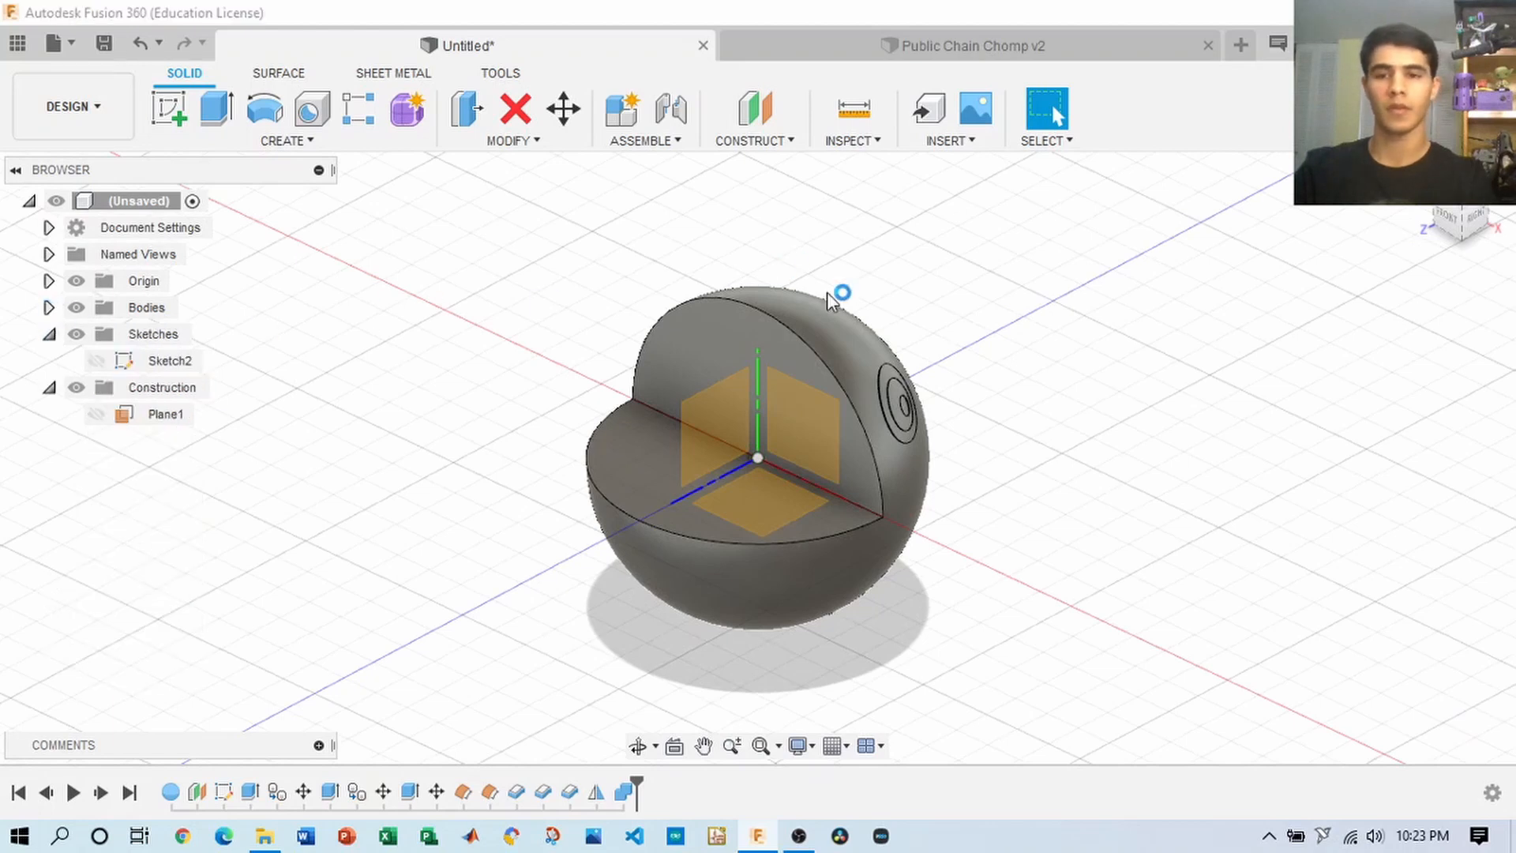
click(1466, 225)
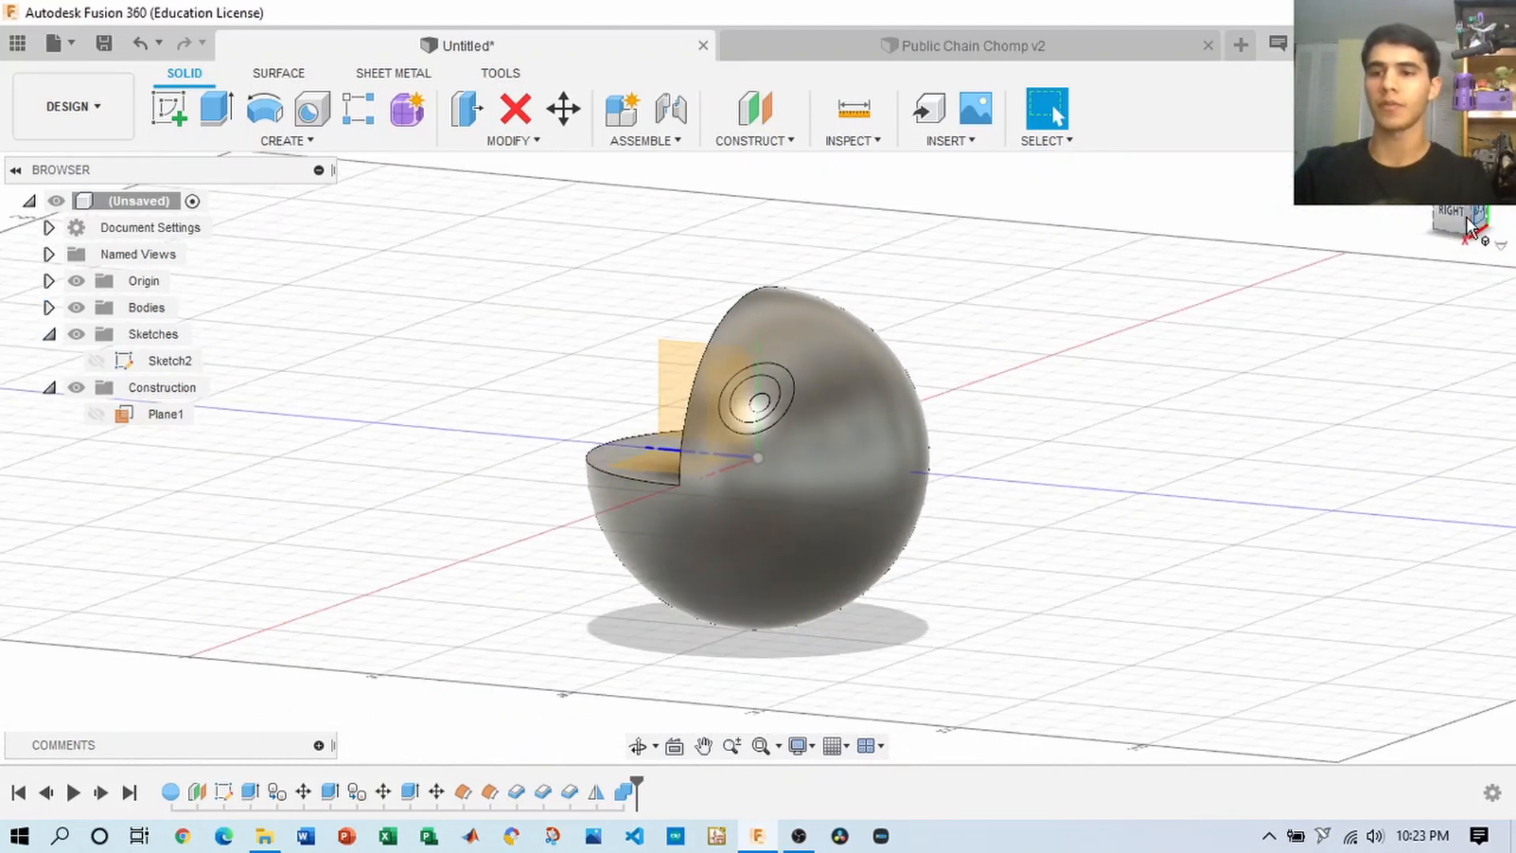
click(1468, 225)
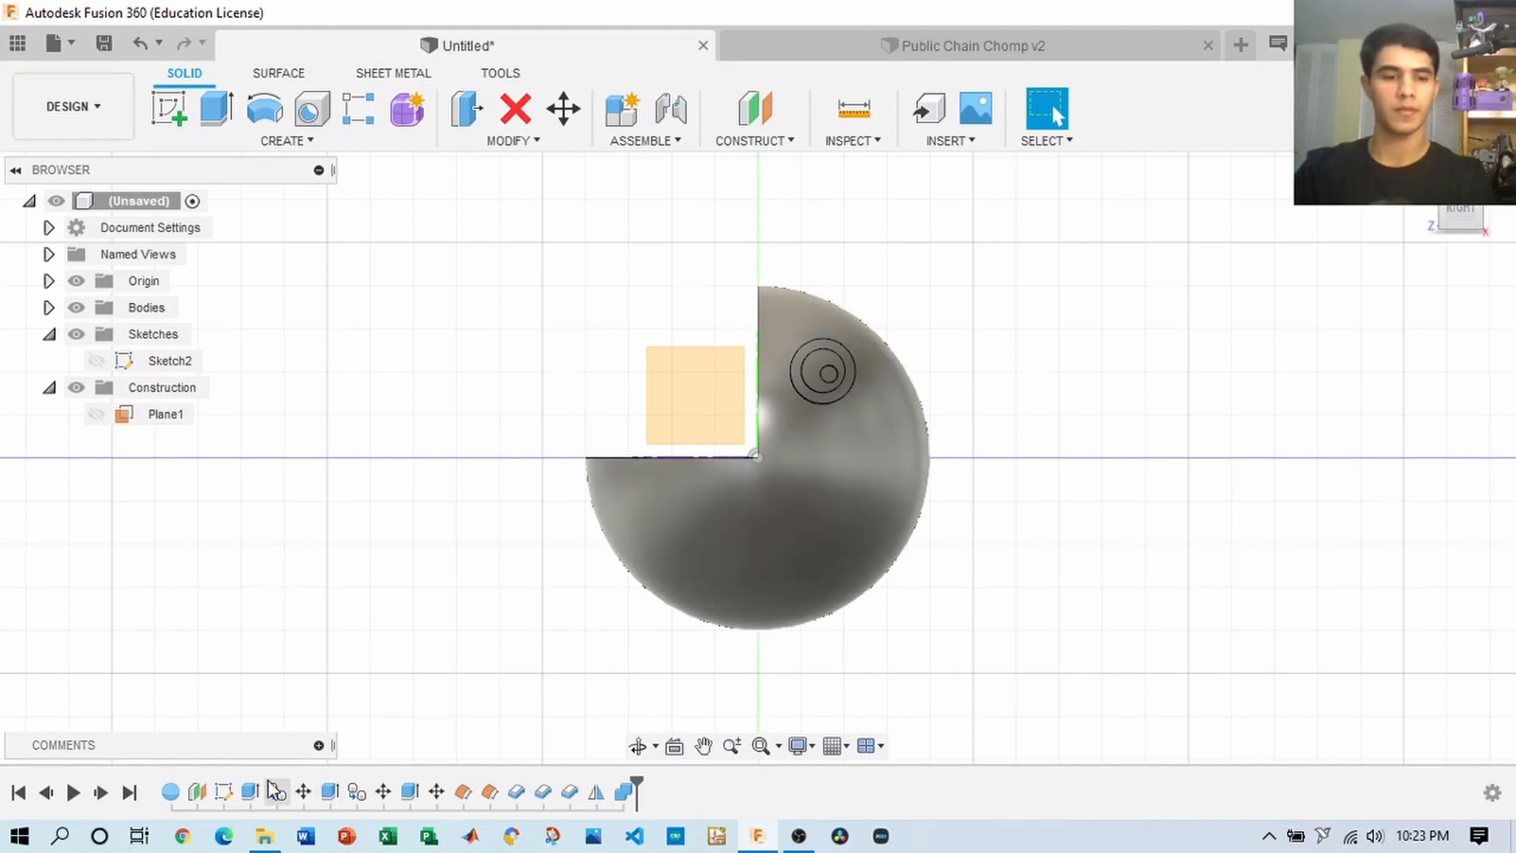
click(225, 793)
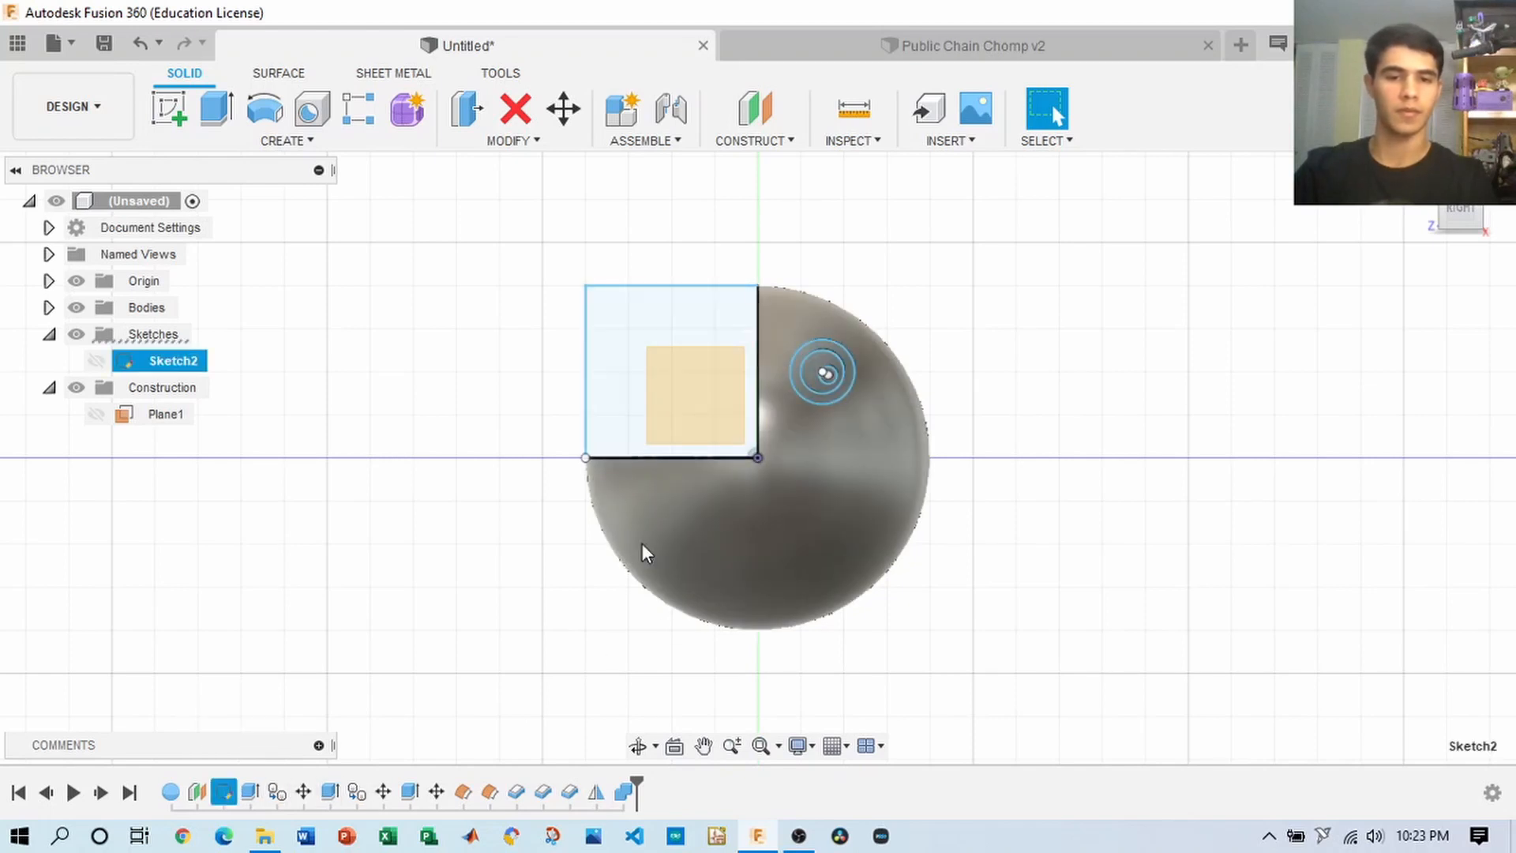
click(1466, 212)
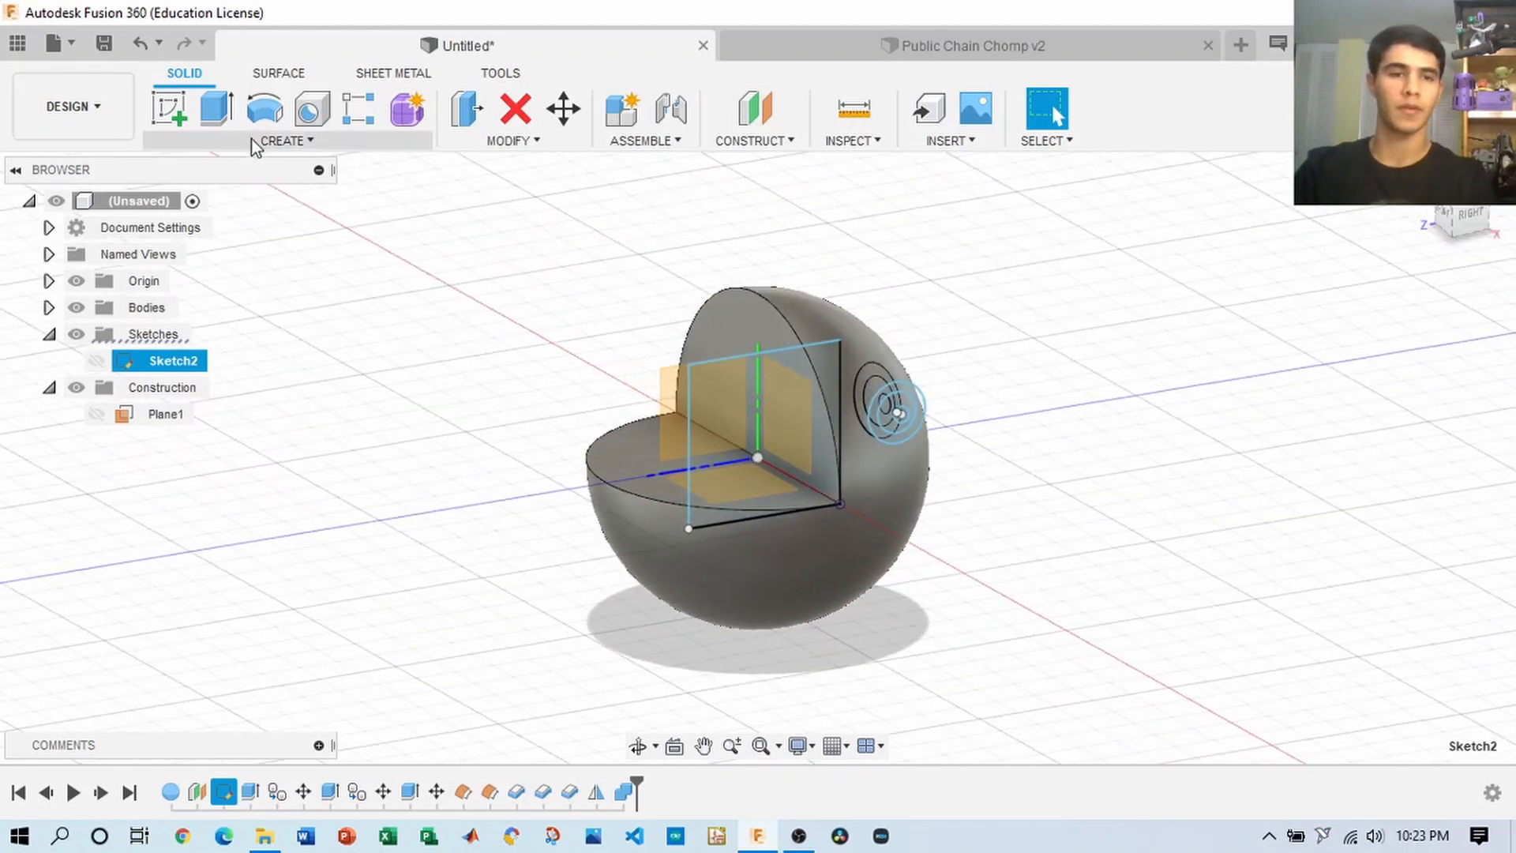
- Create a construction plane at an angle about the X axis, tilted diagonally between the horizontal and vertical origin planes
click(757, 141)
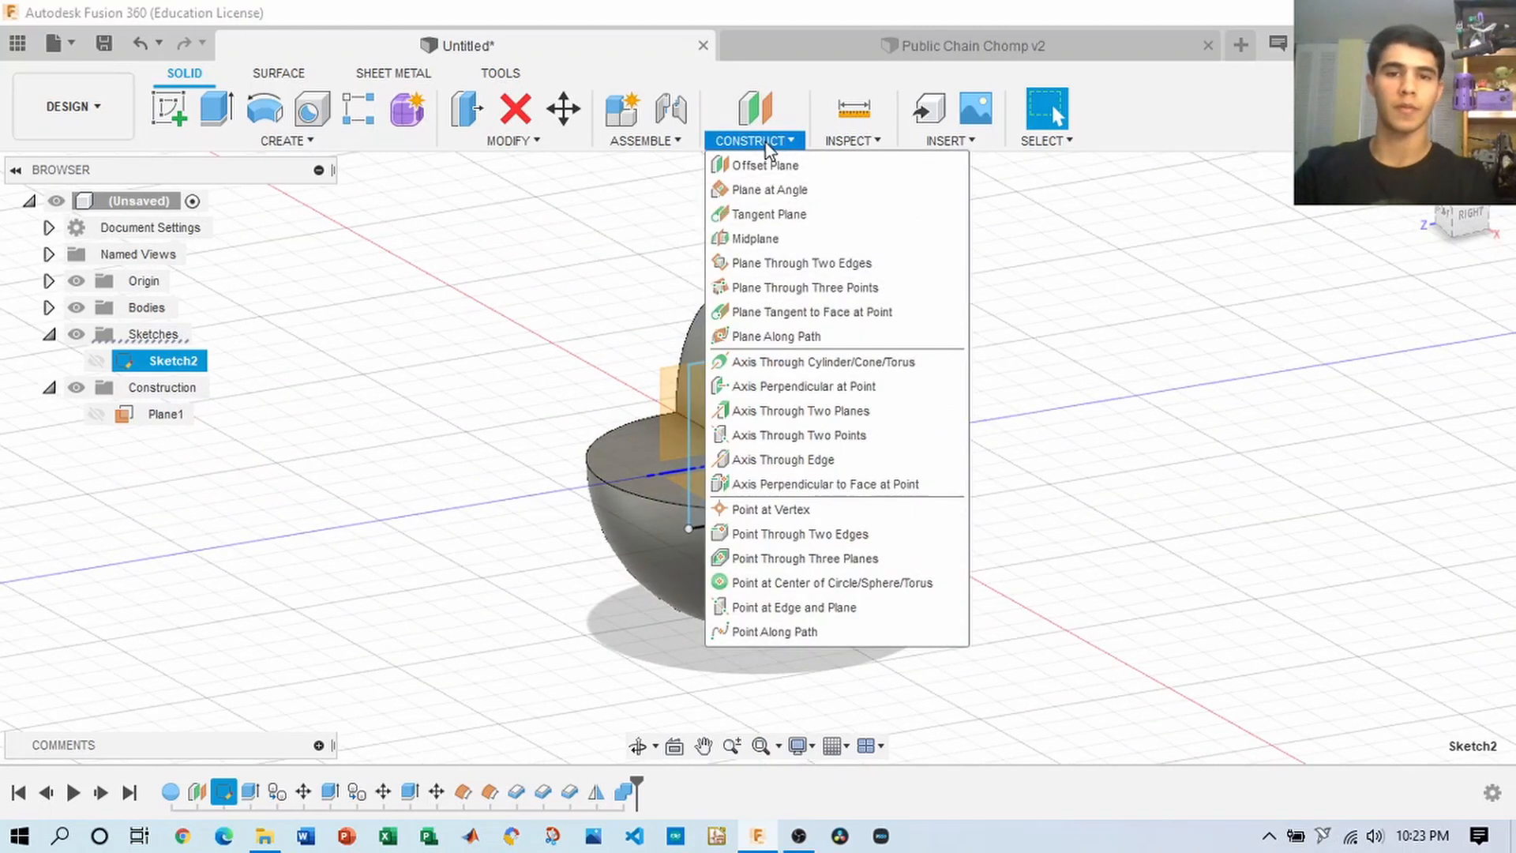
click(767, 192)
scroll(788, 467, up, 5)
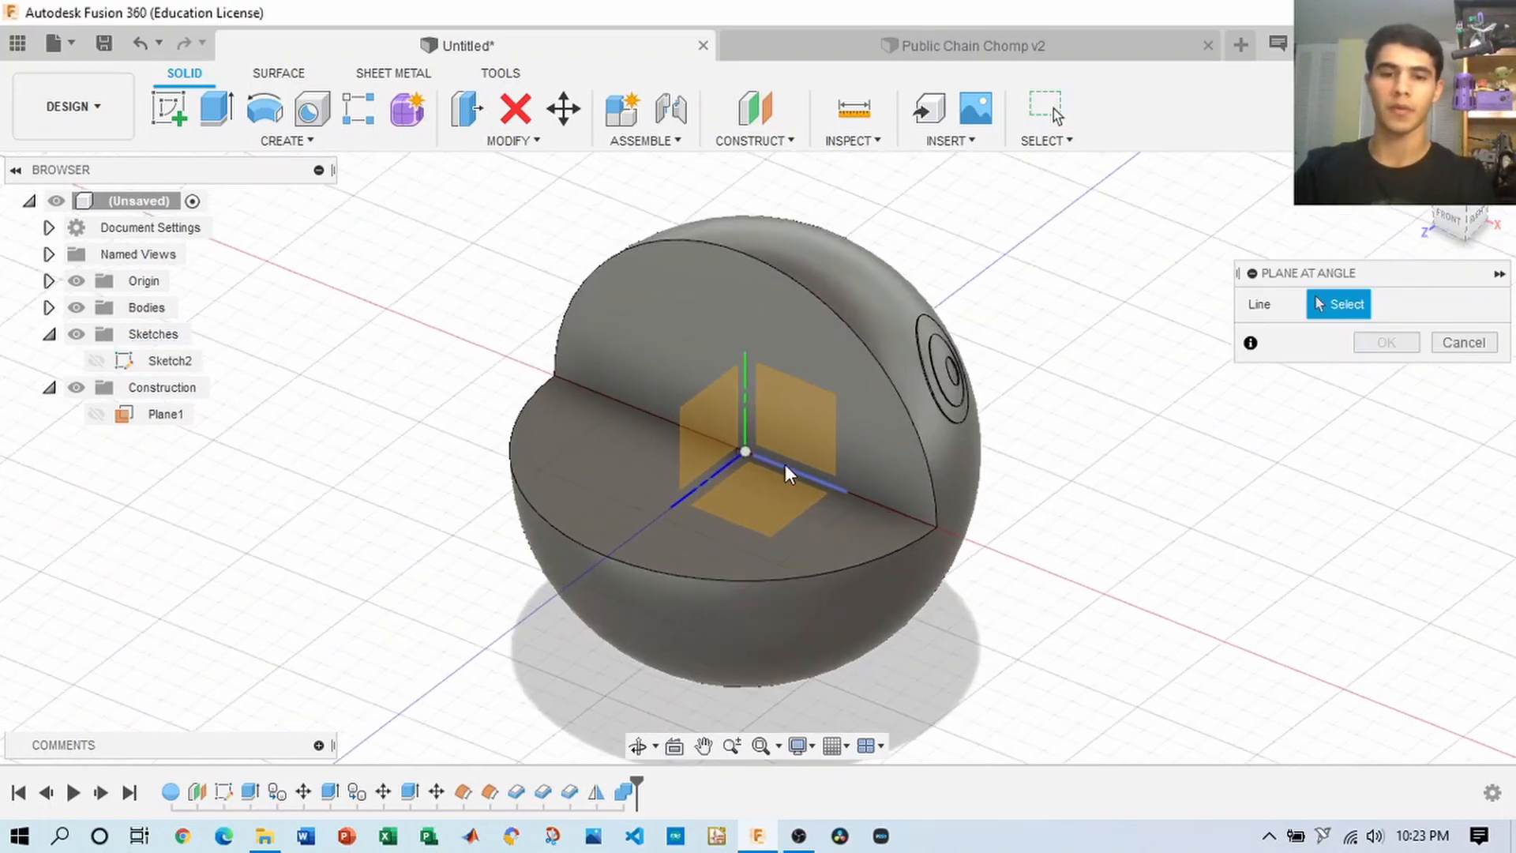
click(853, 484)
click(1421, 231)
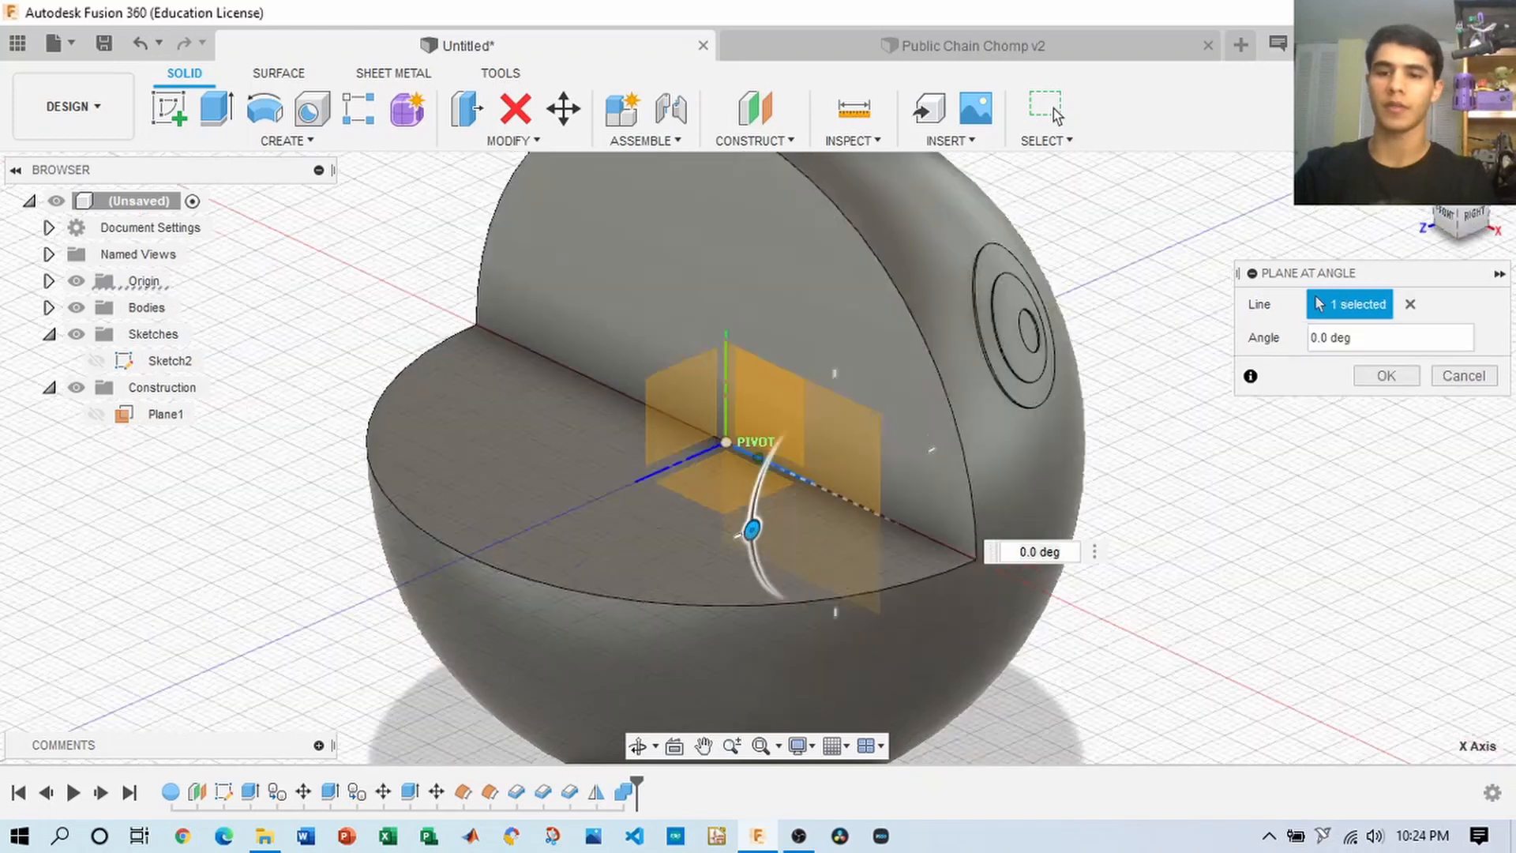
drag(628, 453, 665, 372)
click(1386, 375)
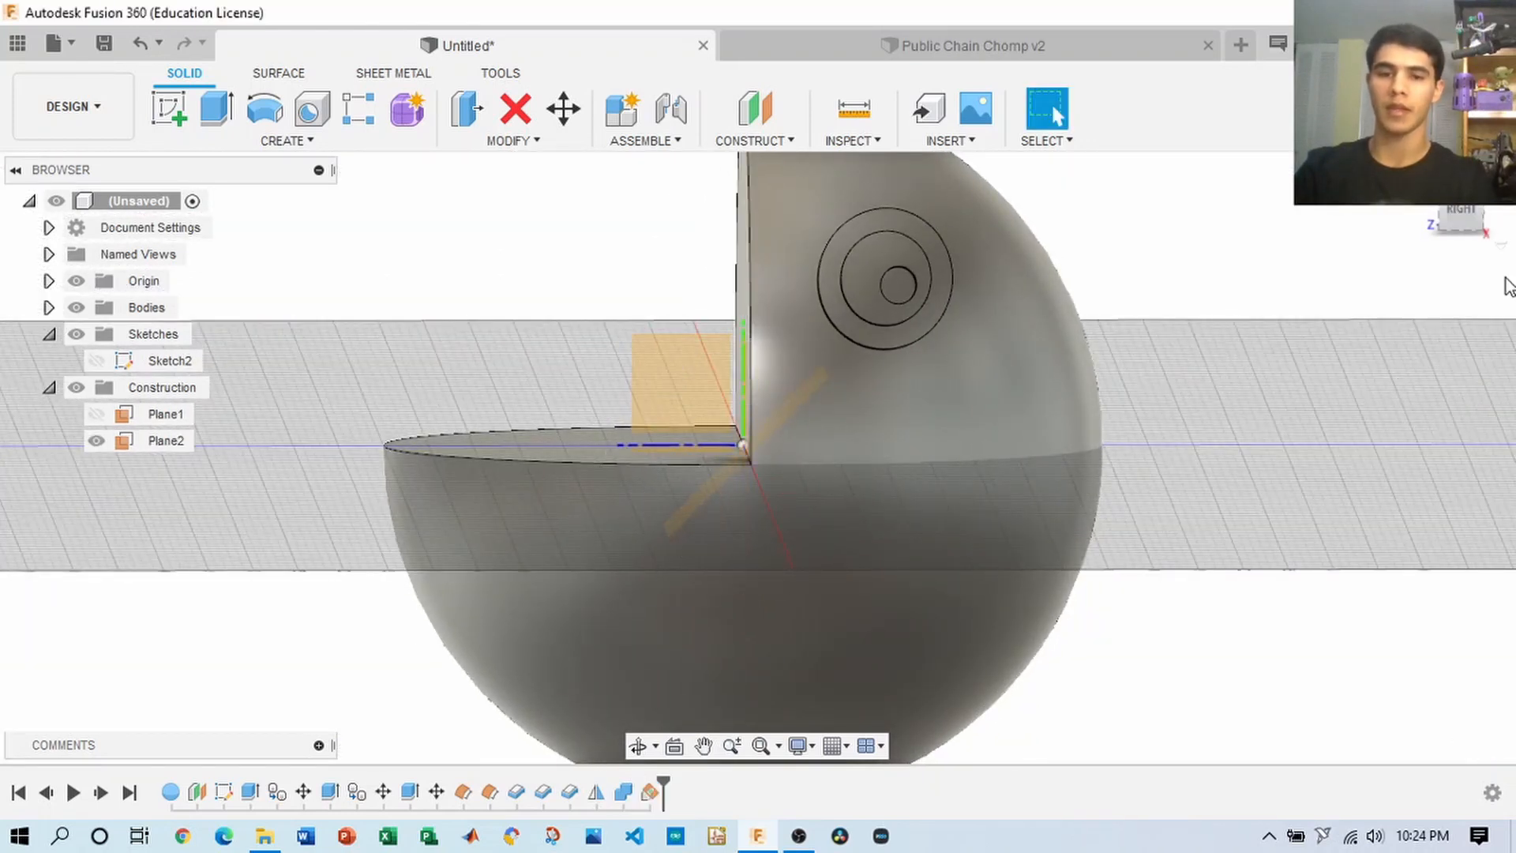
- Create a construction plane offset -40 mm from the angled plane, toward the sphere's lower back
click(1455, 224)
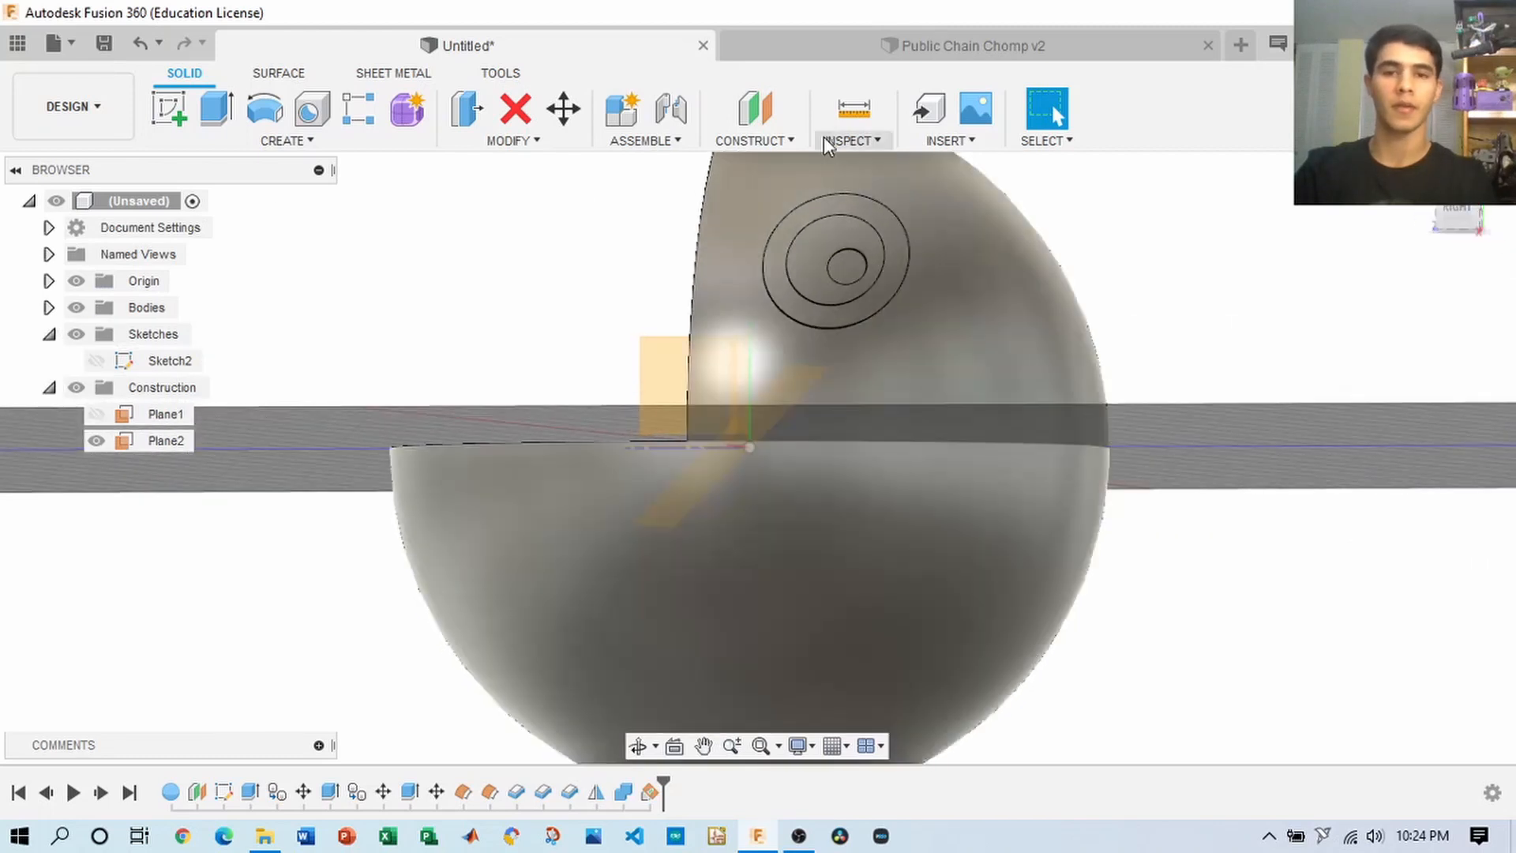
click(755, 108)
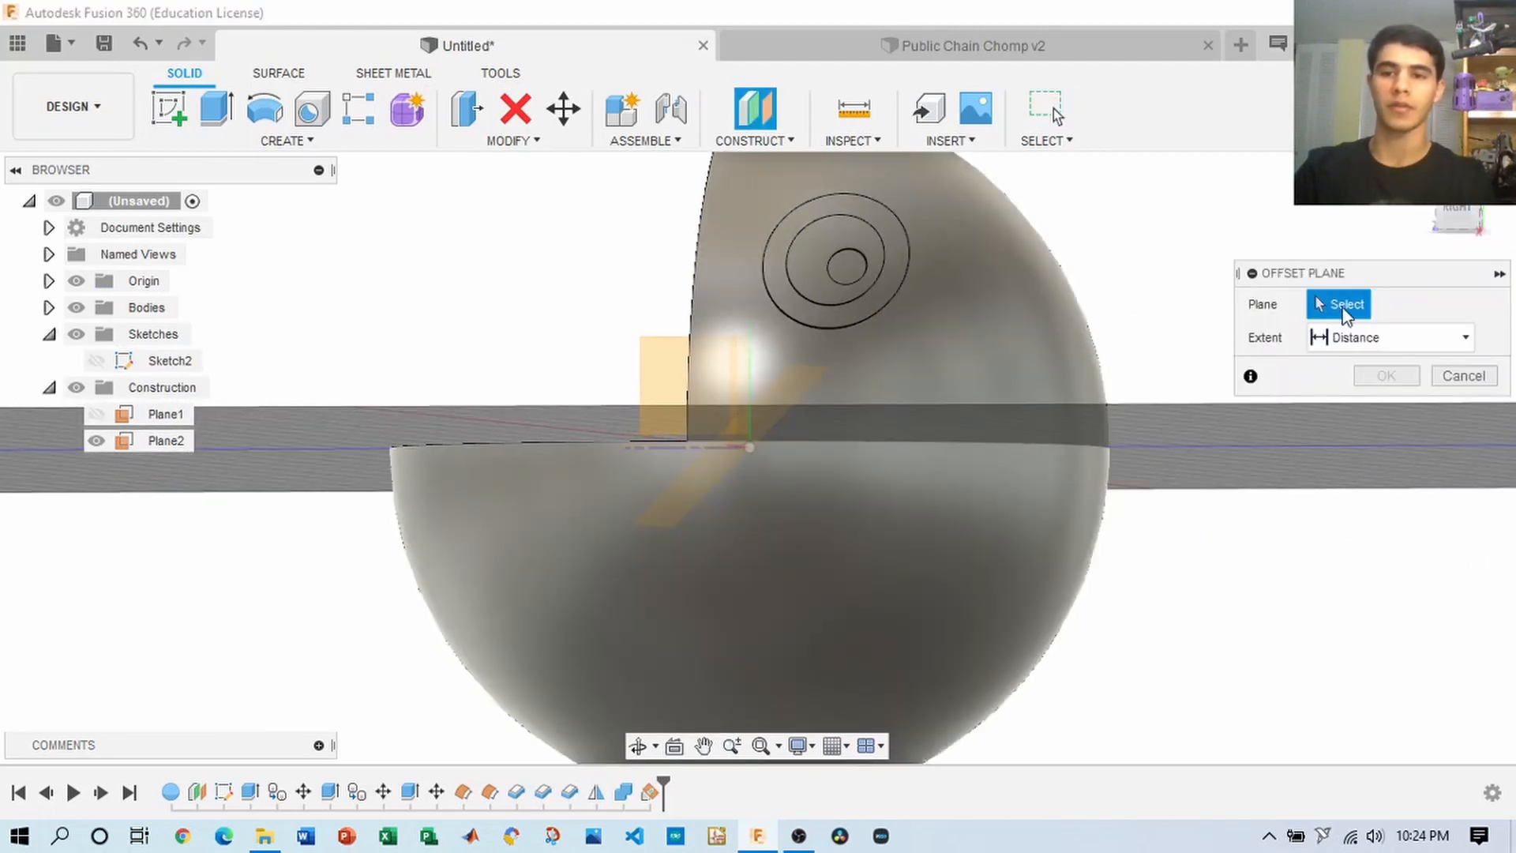
click(795, 407)
drag(714, 431, 1135, 655)
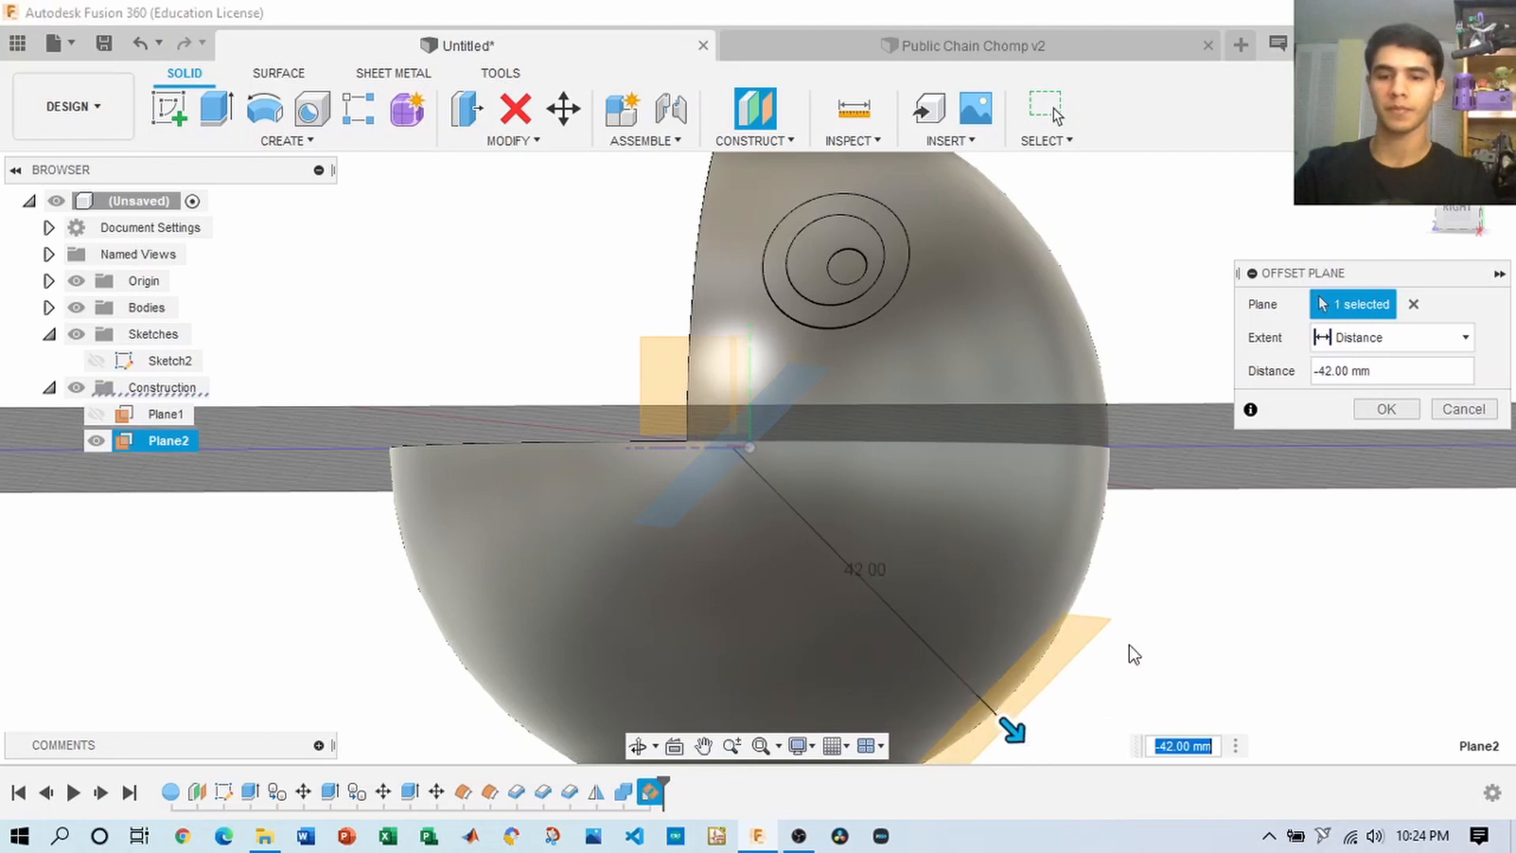
middle_drag(1131, 648, 1092, 528)
text(-4)
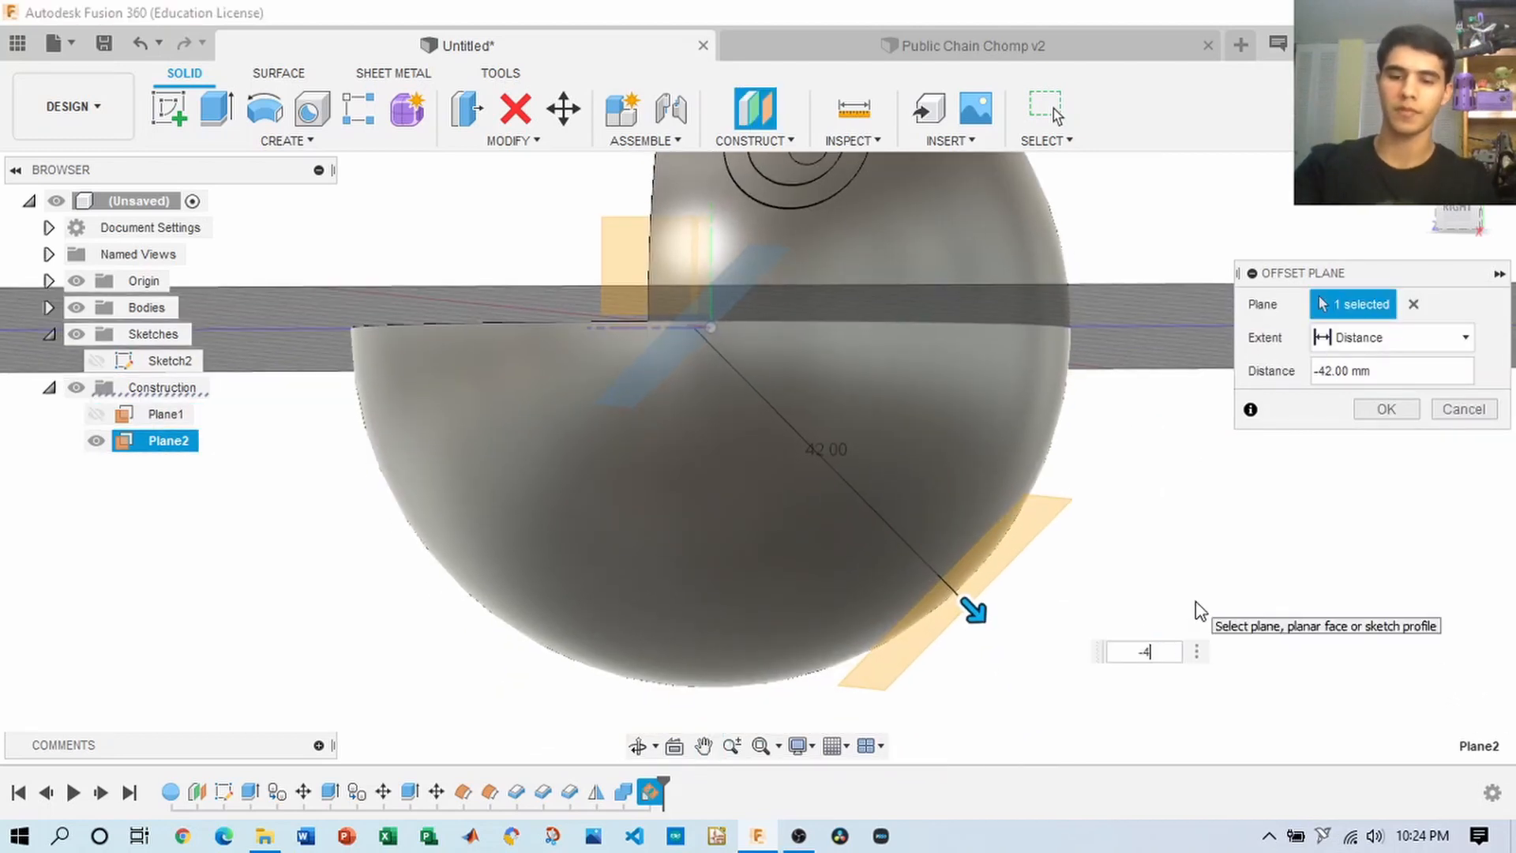
text(0)
click(1386, 410)
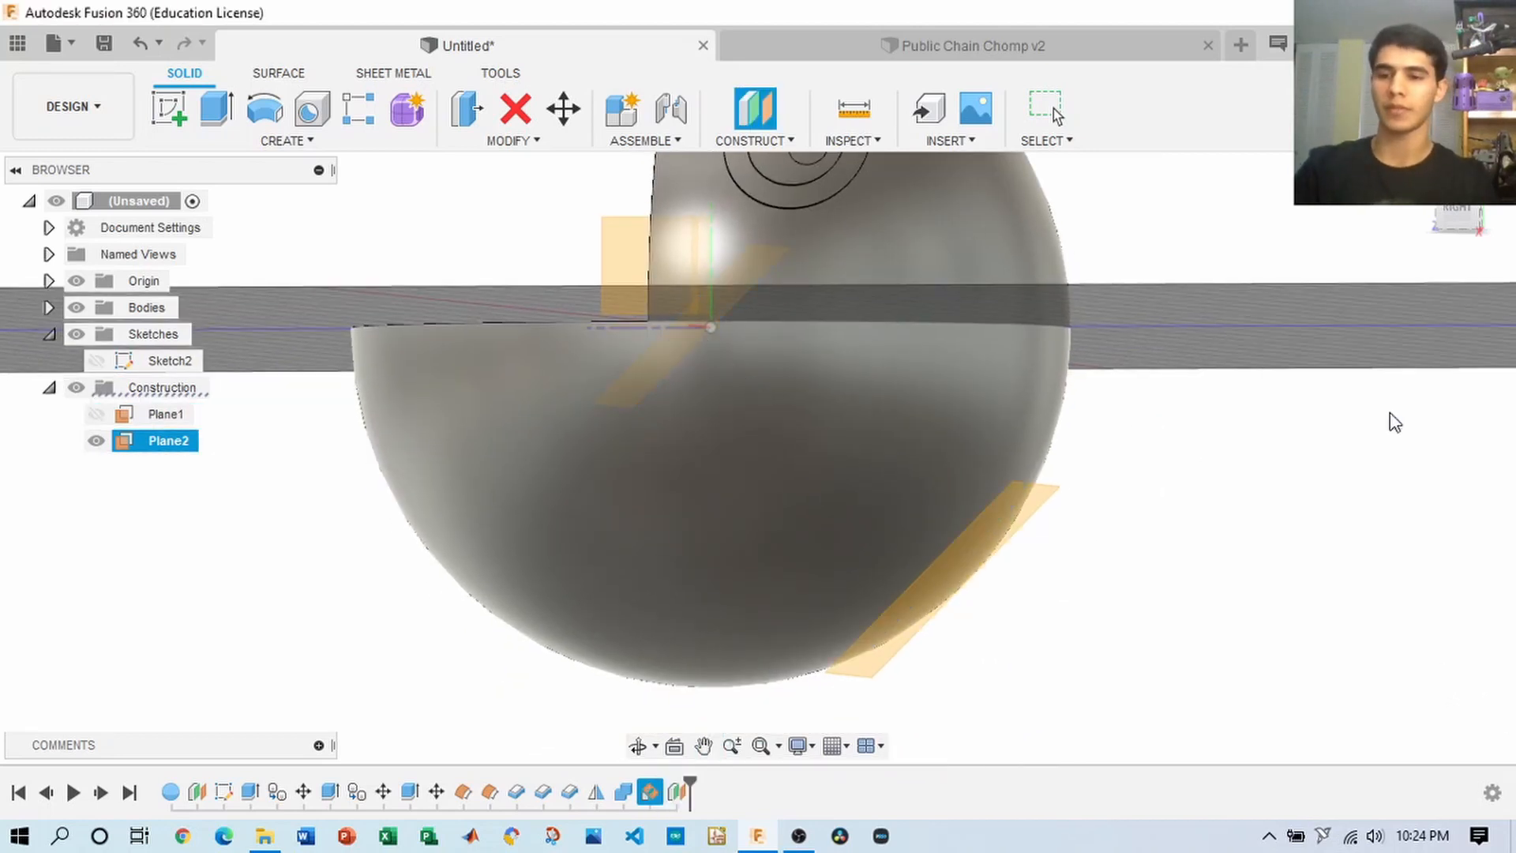
- Start a sketch on the offset plane at the sphere's lower back
click(1452, 211)
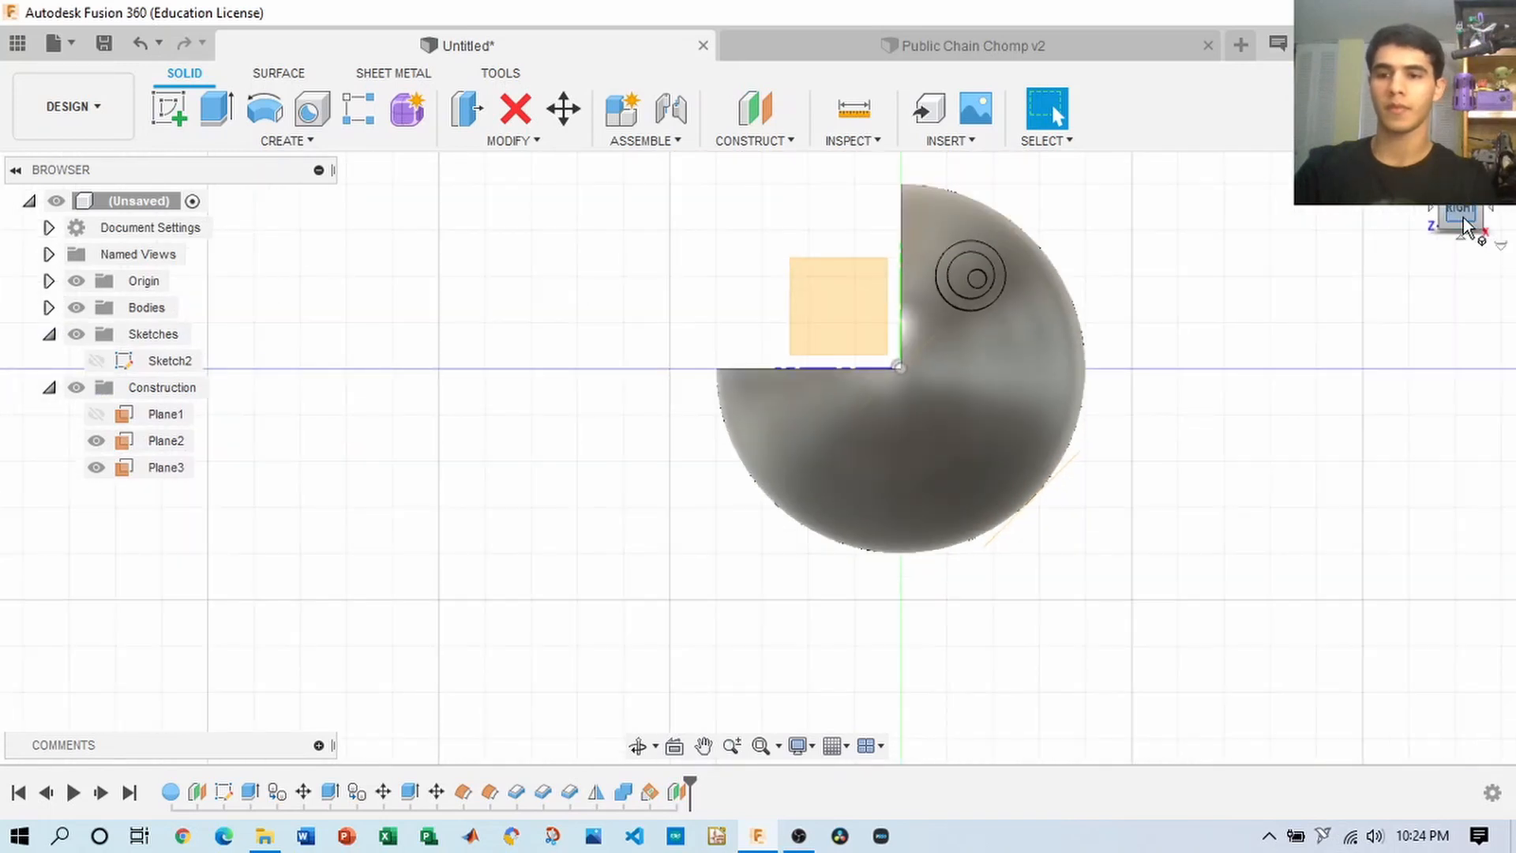
drag(1464, 227, 1470, 228)
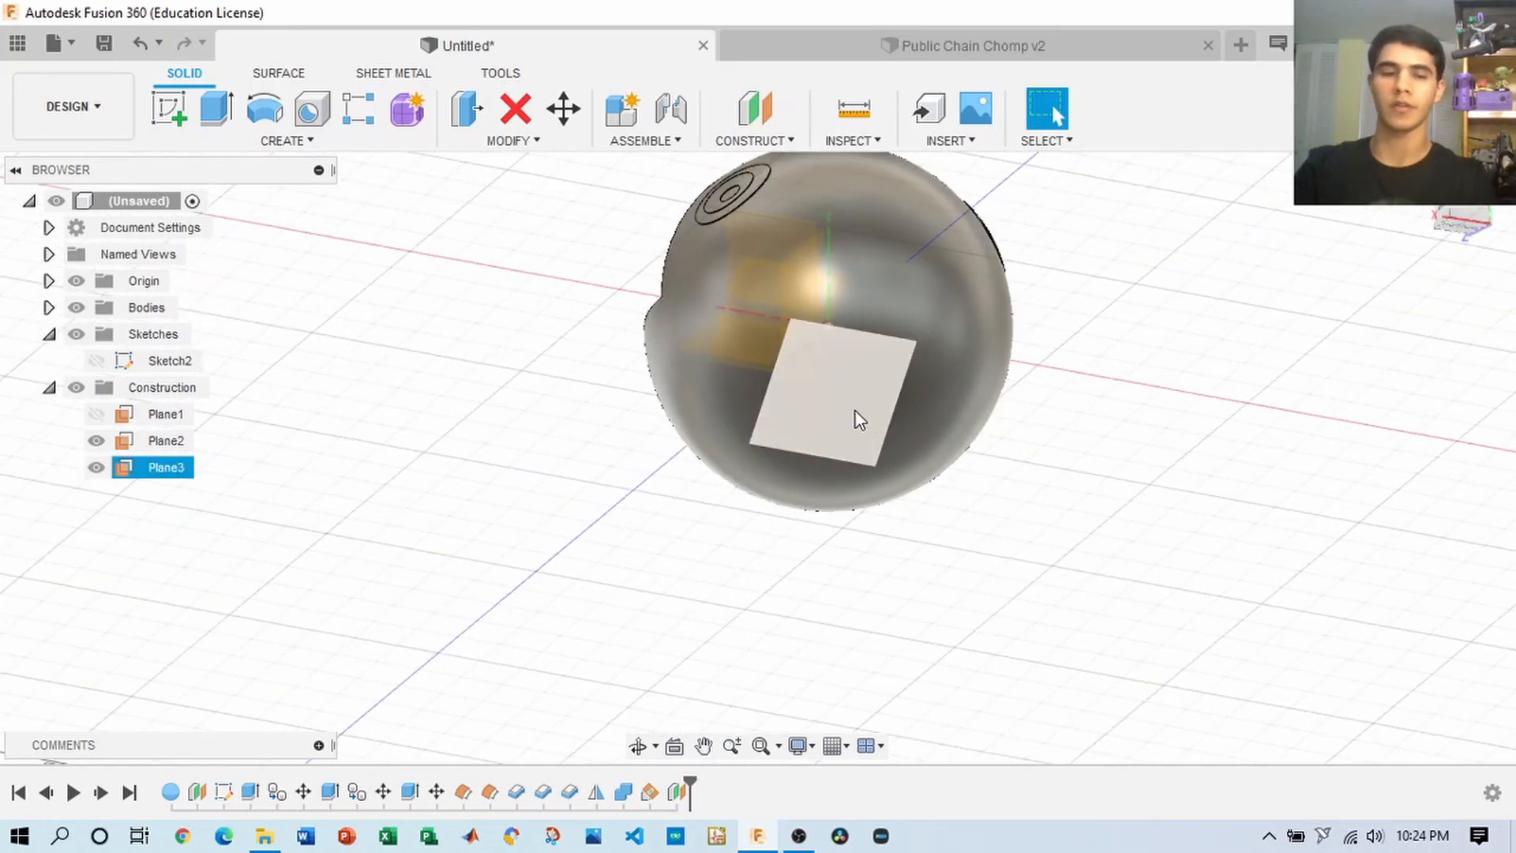
click(265, 108)
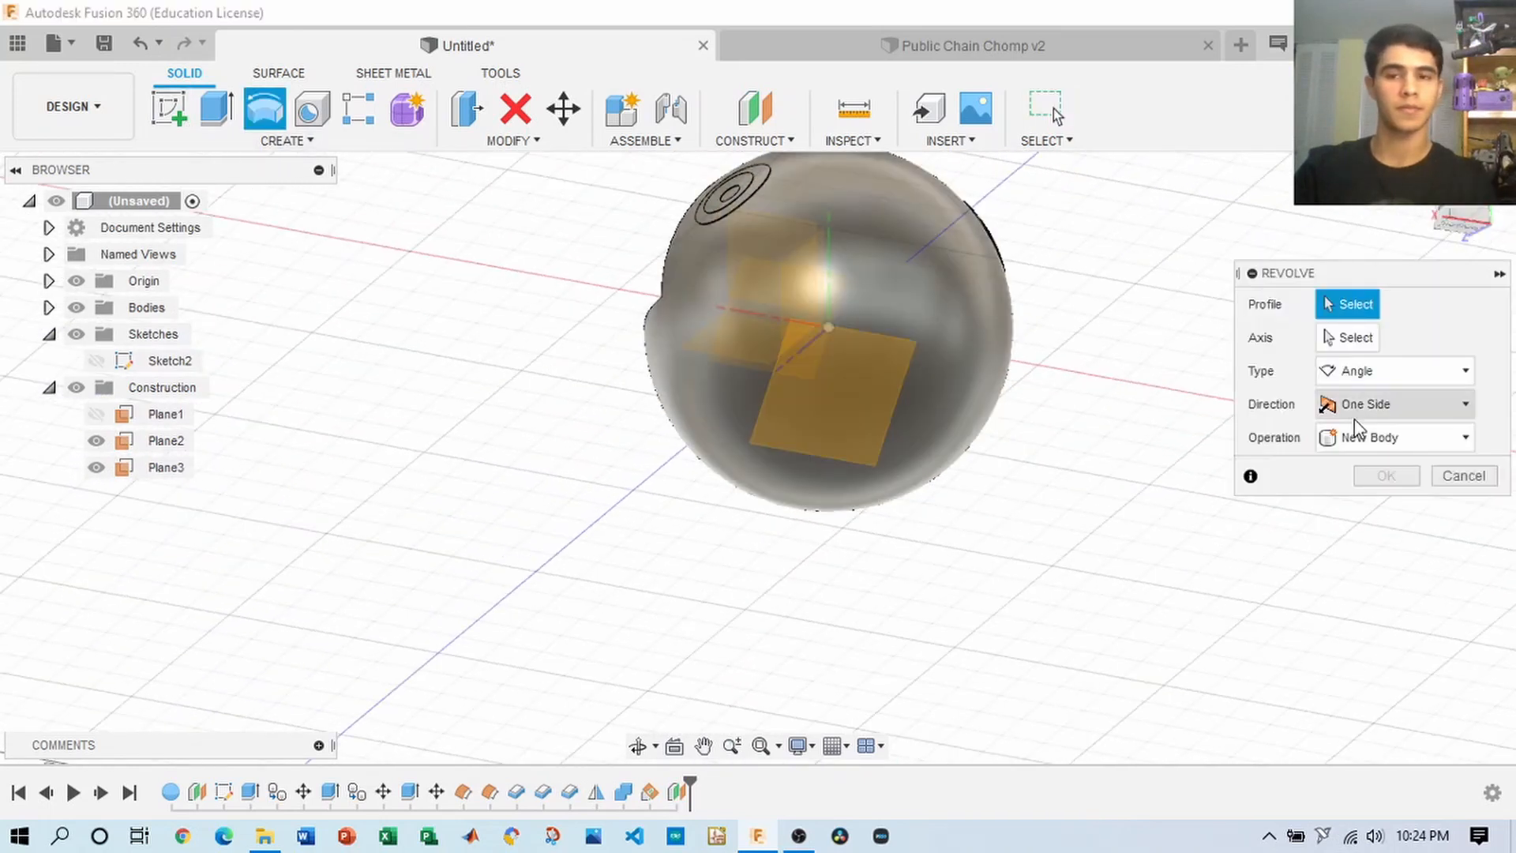
click(1460, 475)
click(169, 109)
click(829, 409)
- Draw a 25 mm diameter circle centred in line with the sphere's centre and finish the sketch
scroll(818, 436, up, 3)
key(c)
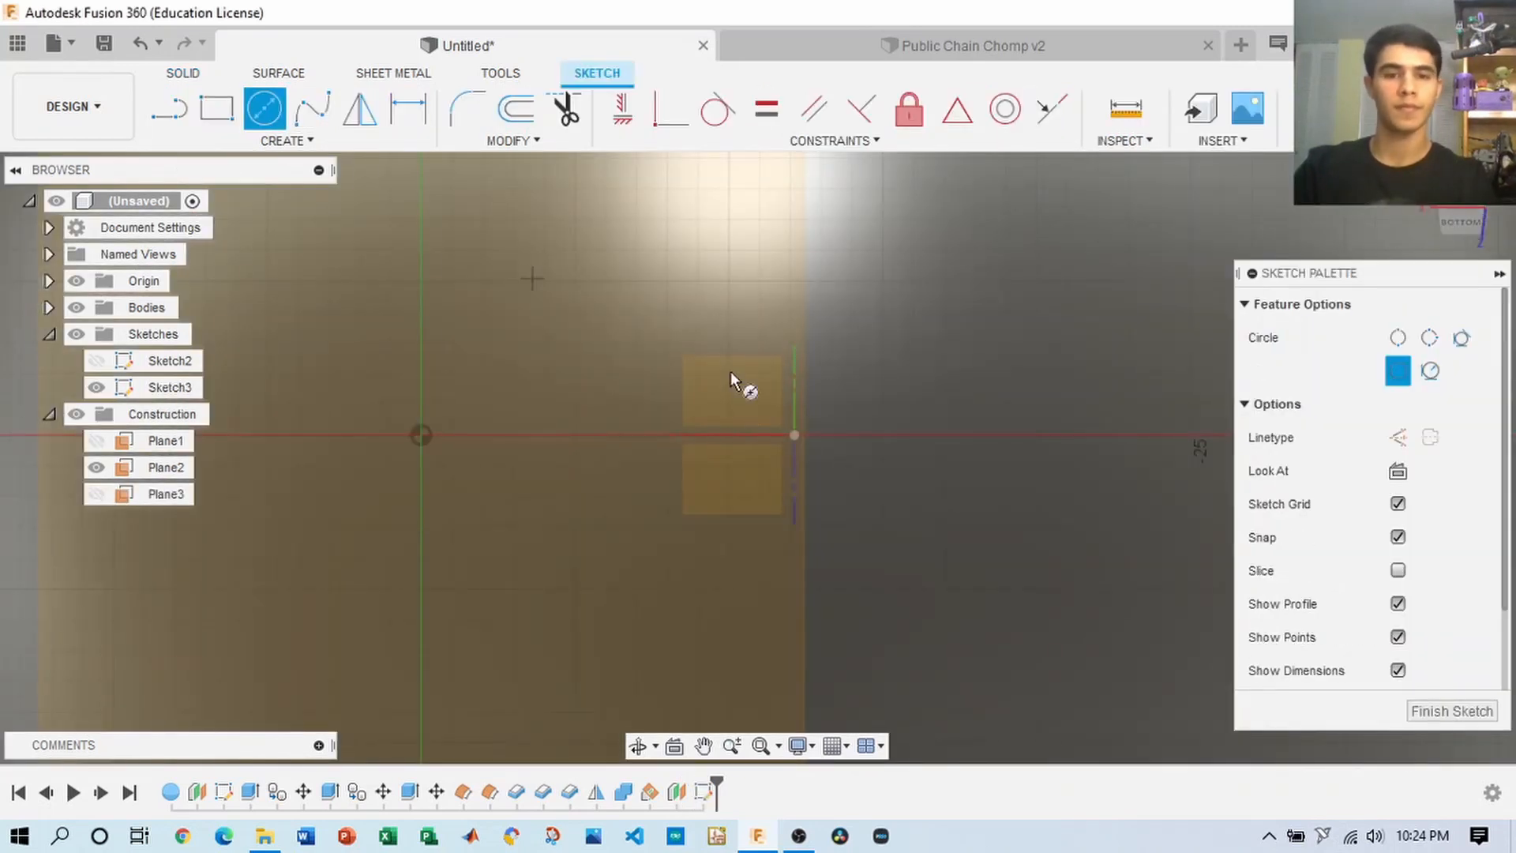
scroll(797, 436, up, 7)
click(785, 422)
scroll(873, 431, down, 10)
mouse_move(837, 436)
middle_down()
mouse_move(1013, 444)
mouse_move(851, 438)
middle_up()
scroll(851, 438, down, 5)
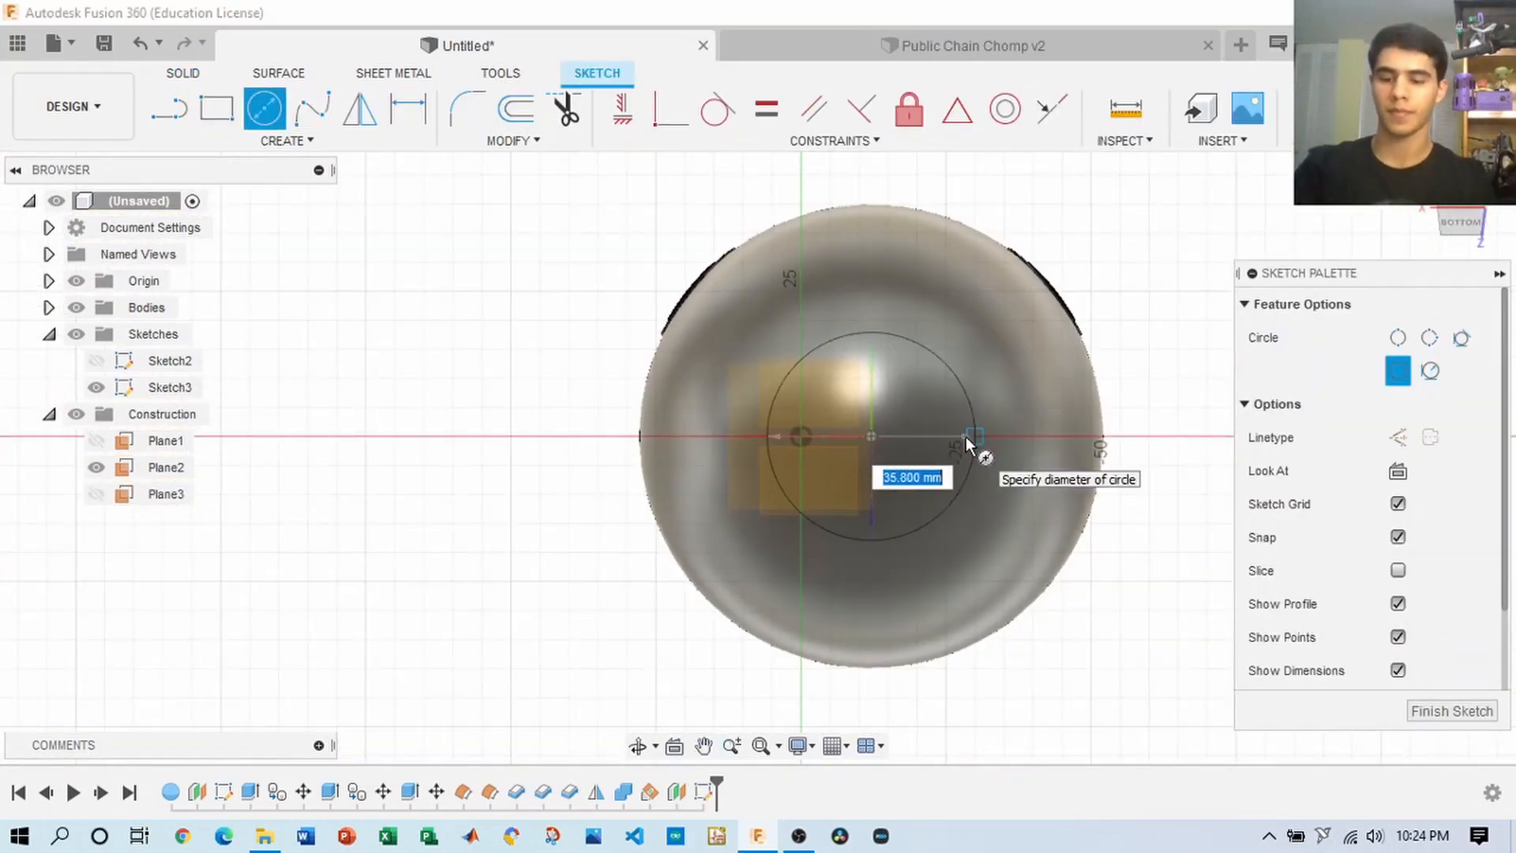
text(25)
key(Return)
drag(1460, 225, 1467, 209)
click(1397, 106)
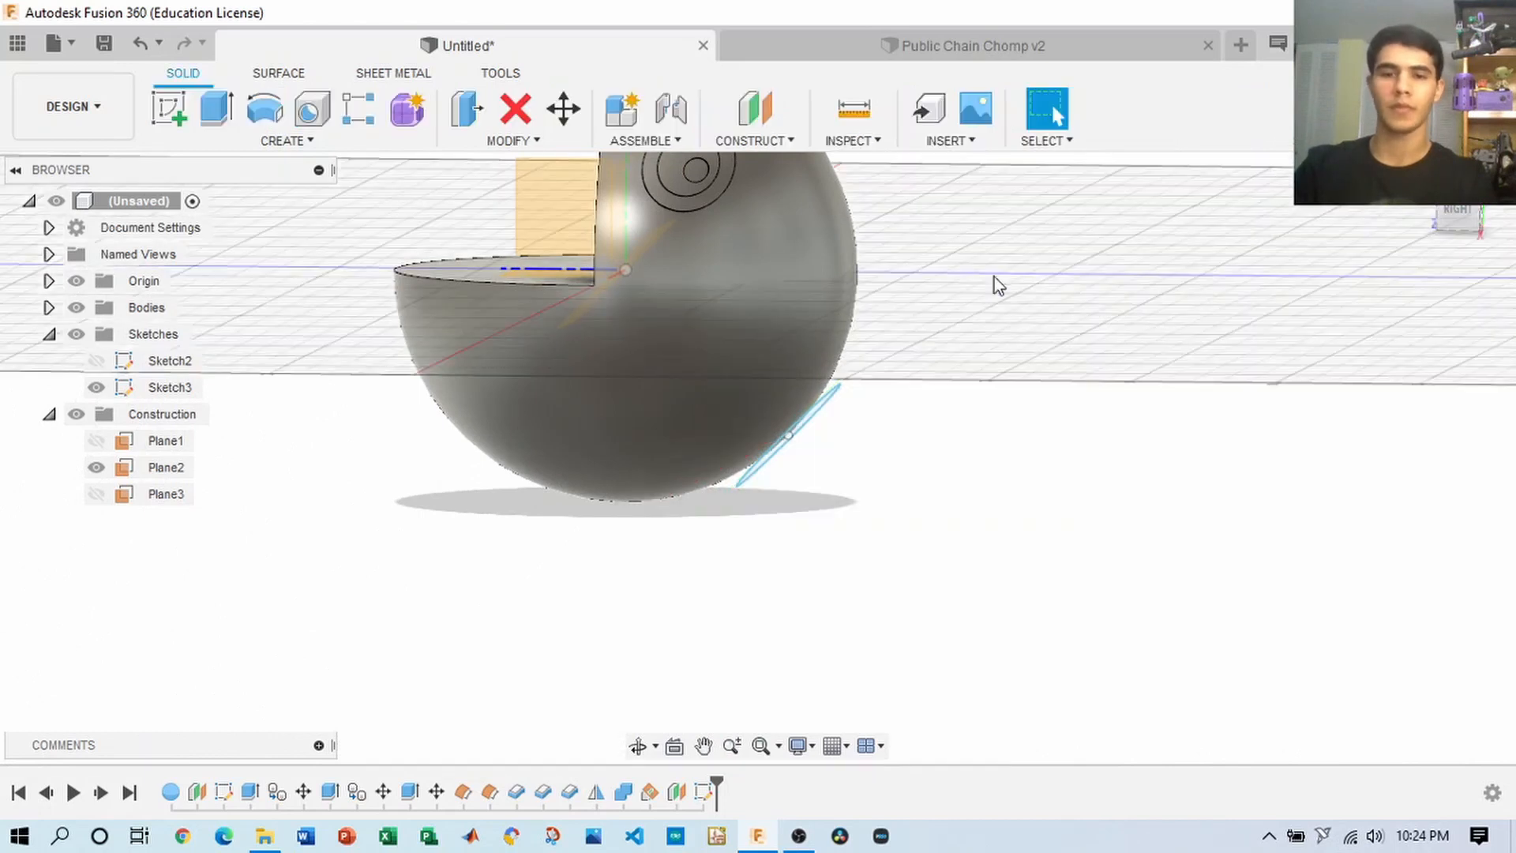
- Set up a symmetric extrusion of the 25 mm circle by 10 mm, with New Body as the operation
click(221, 108)
mouse_move(1457, 220)
mouse_down()
mouse_move(1404, 272)
mouse_move(1360, 225)
mouse_up()
click(1438, 406)
click(1443, 429)
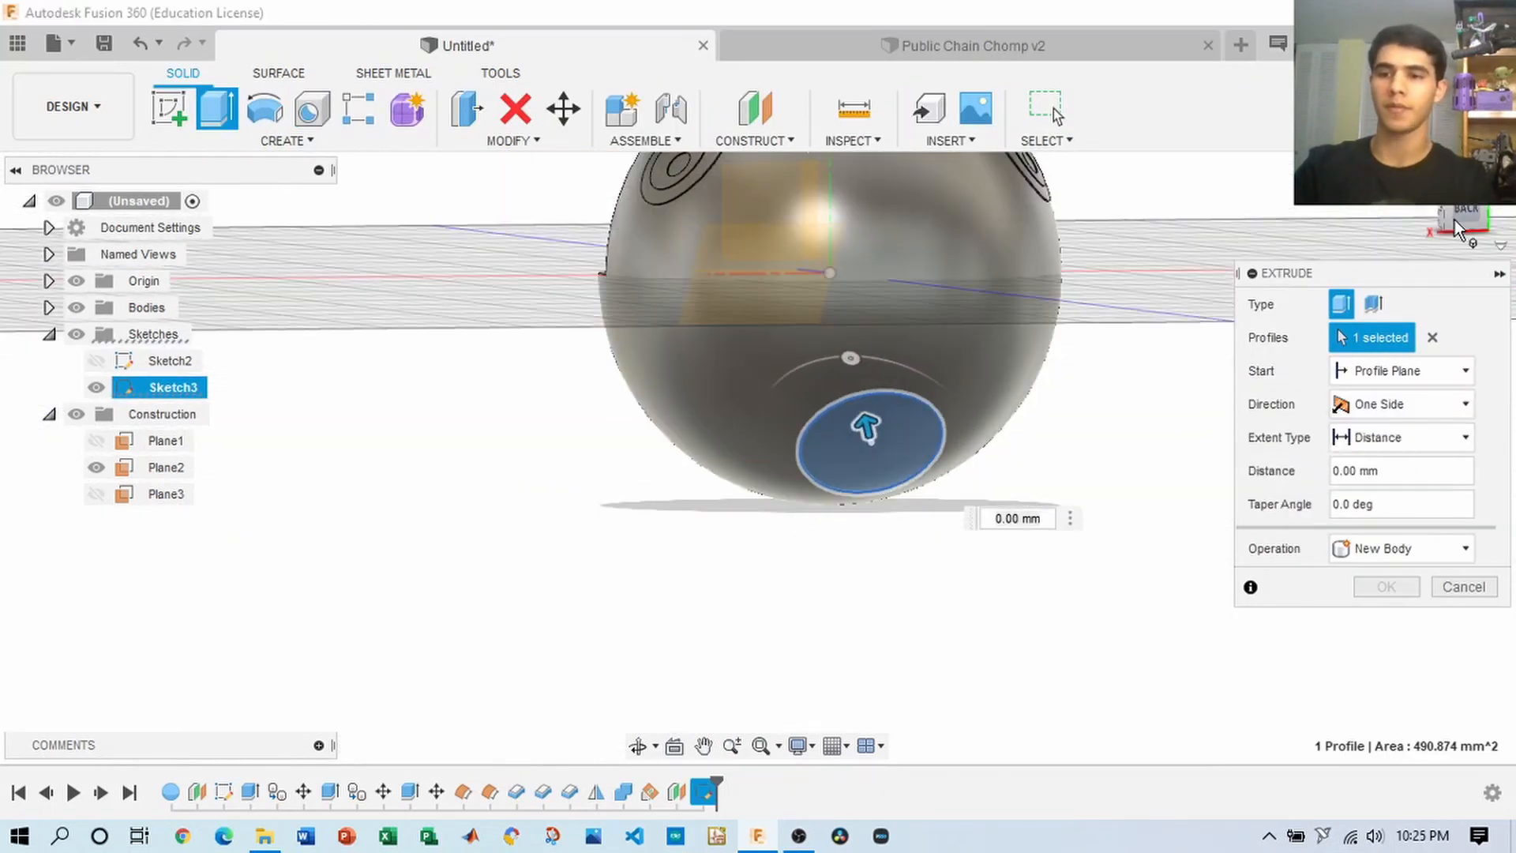
click(1405, 403)
click(1385, 482)
drag(643, 440, 575, 375)
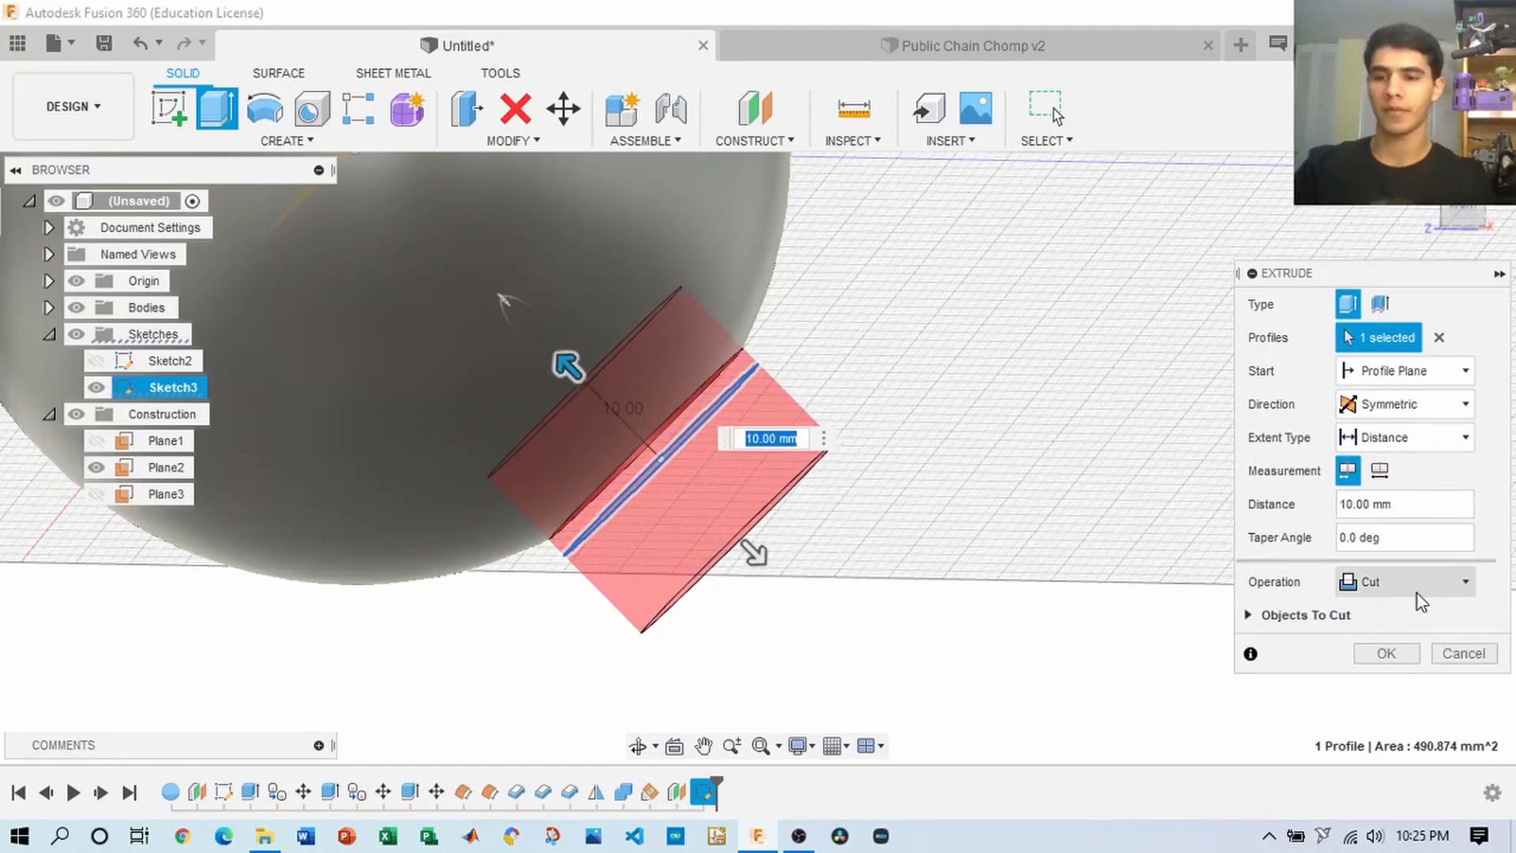
click(1419, 591)
click(1391, 686)
scroll(1000, 489, down, 4)
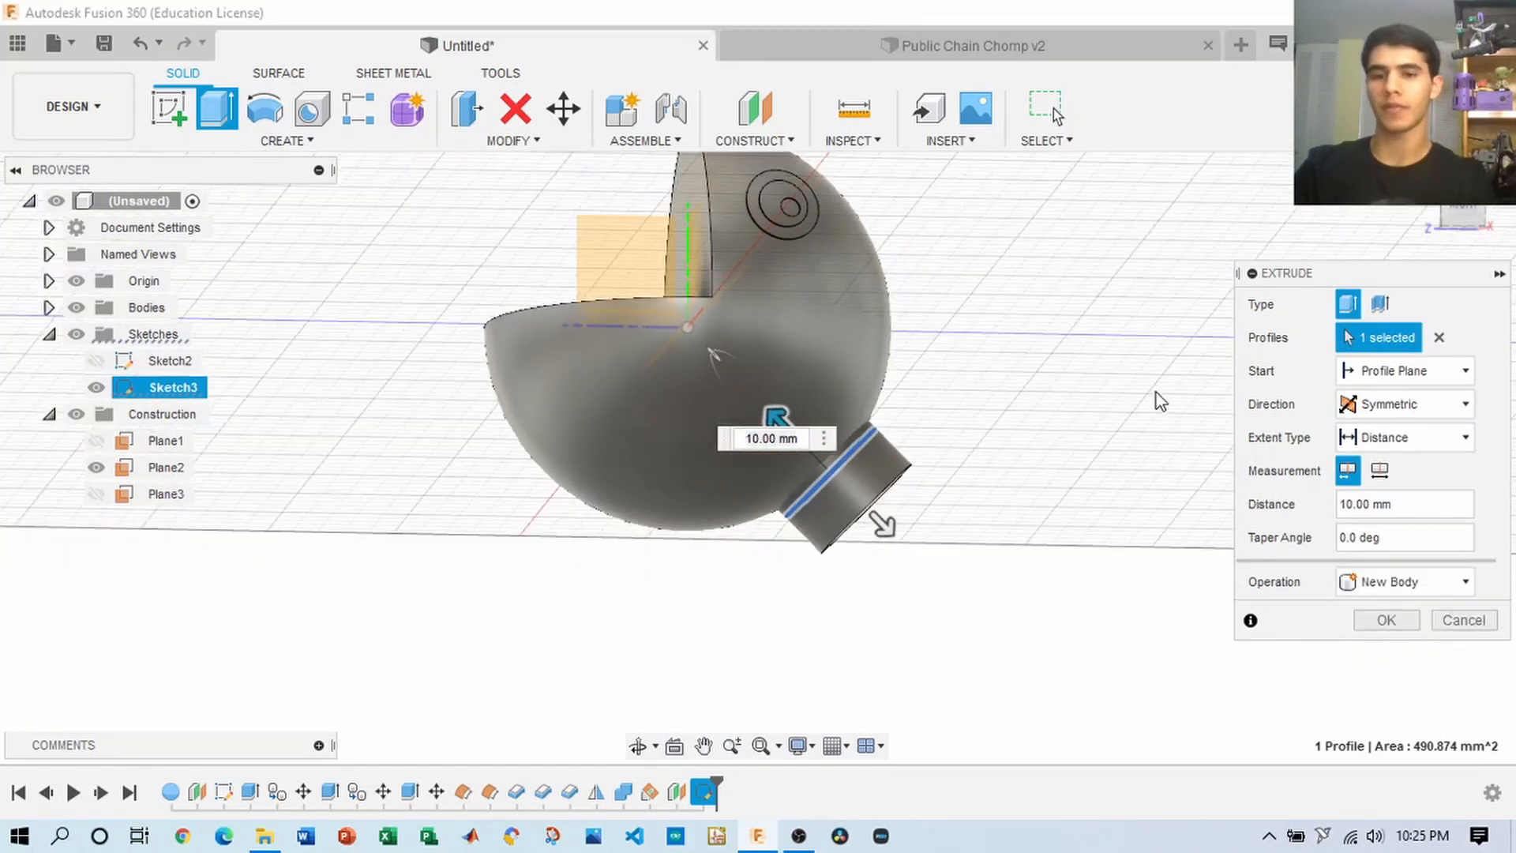
middle_drag(1160, 401, 1038, 377)
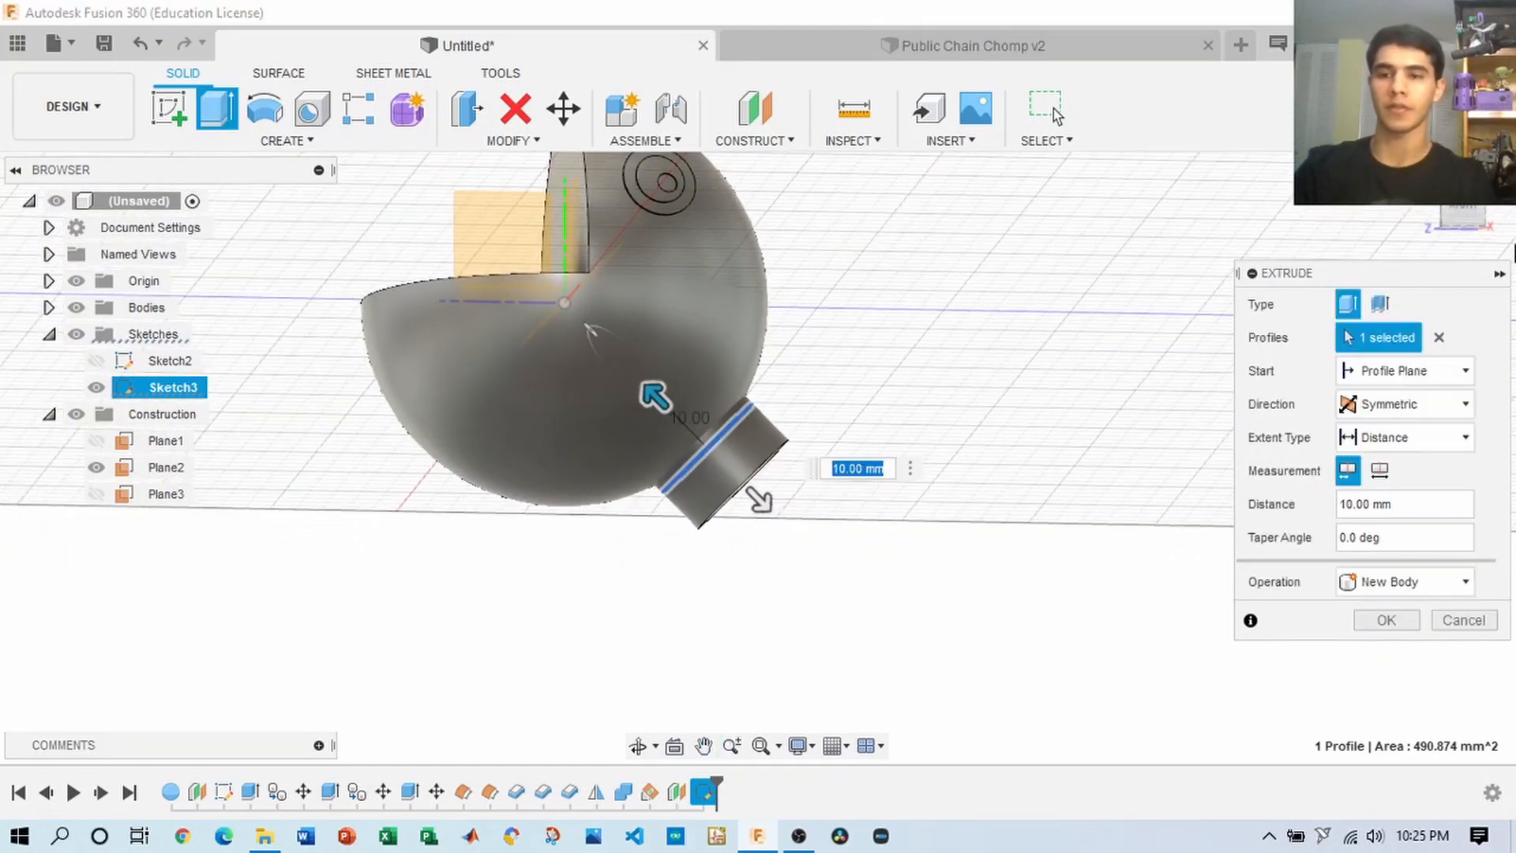
- Try tapering the symmetric extrusion while checking its shape against the sphere from different sides
drag(1466, 215, 1427, 232)
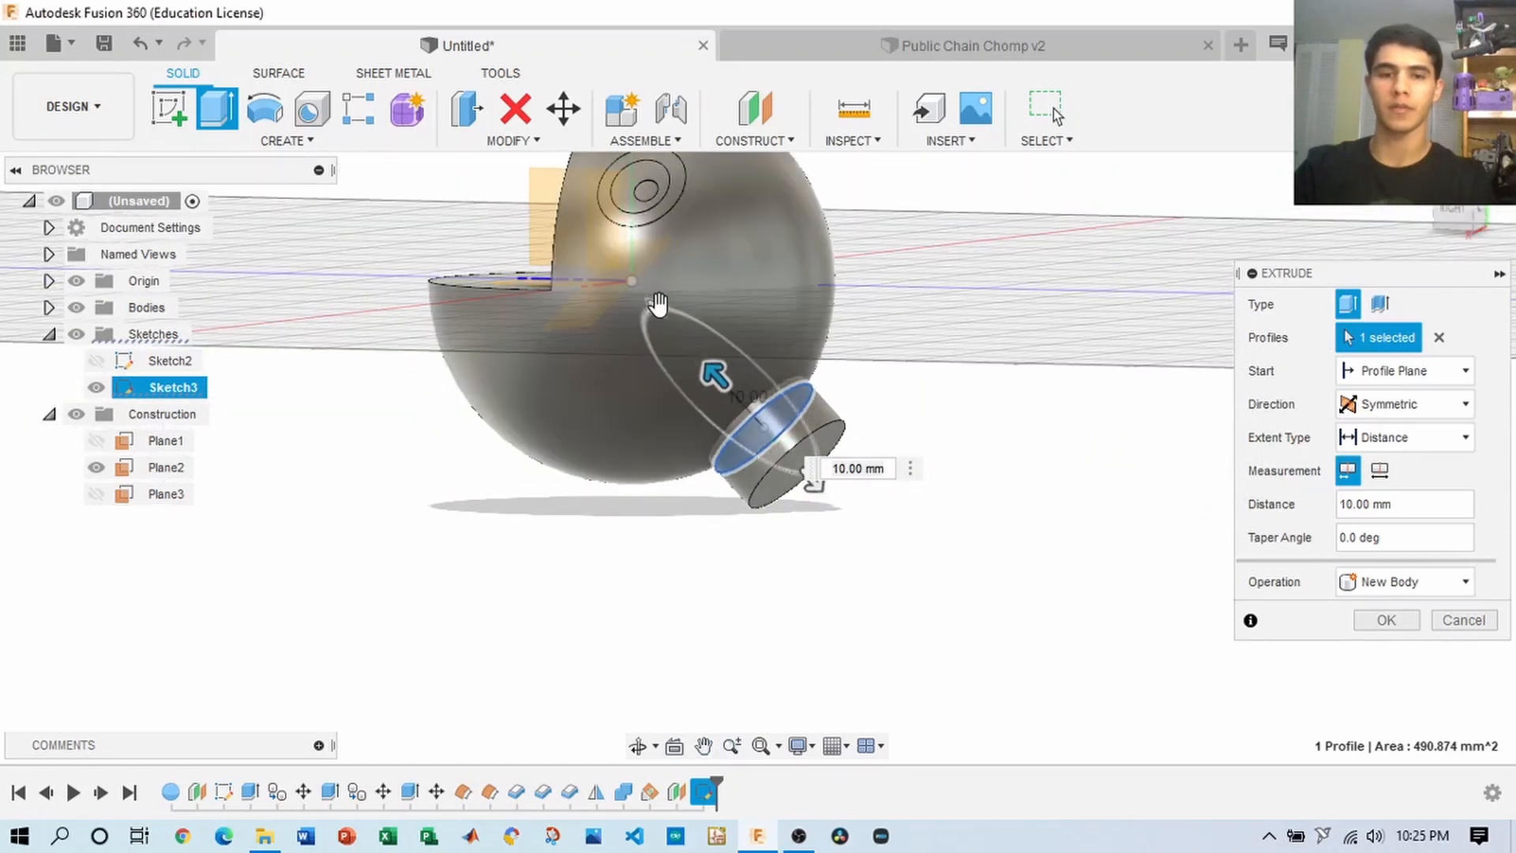
drag(657, 304, 656, 320)
drag(1435, 229, 1474, 217)
drag(902, 274, 889, 271)
drag(1474, 220, 1435, 225)
scroll(947, 553, up, 3)
mouse_move(760, 435)
mouse_down()
mouse_move(790, 465)
mouse_move(760, 436)
mouse_up()
drag(1471, 219, 1426, 228)
drag(937, 230, 926, 225)
drag(934, 469, 931, 474)
drag(1428, 227, 1479, 228)
- Switch the extrusion direction to Two Sides and taper side 1 by 25 degrees and side 2 by -15 degrees
click(1403, 404)
click(1397, 468)
shift+middle_drag(1026, 481, 829, 525)
drag(894, 616, 898, 630)
drag(847, 283, 775, 294)
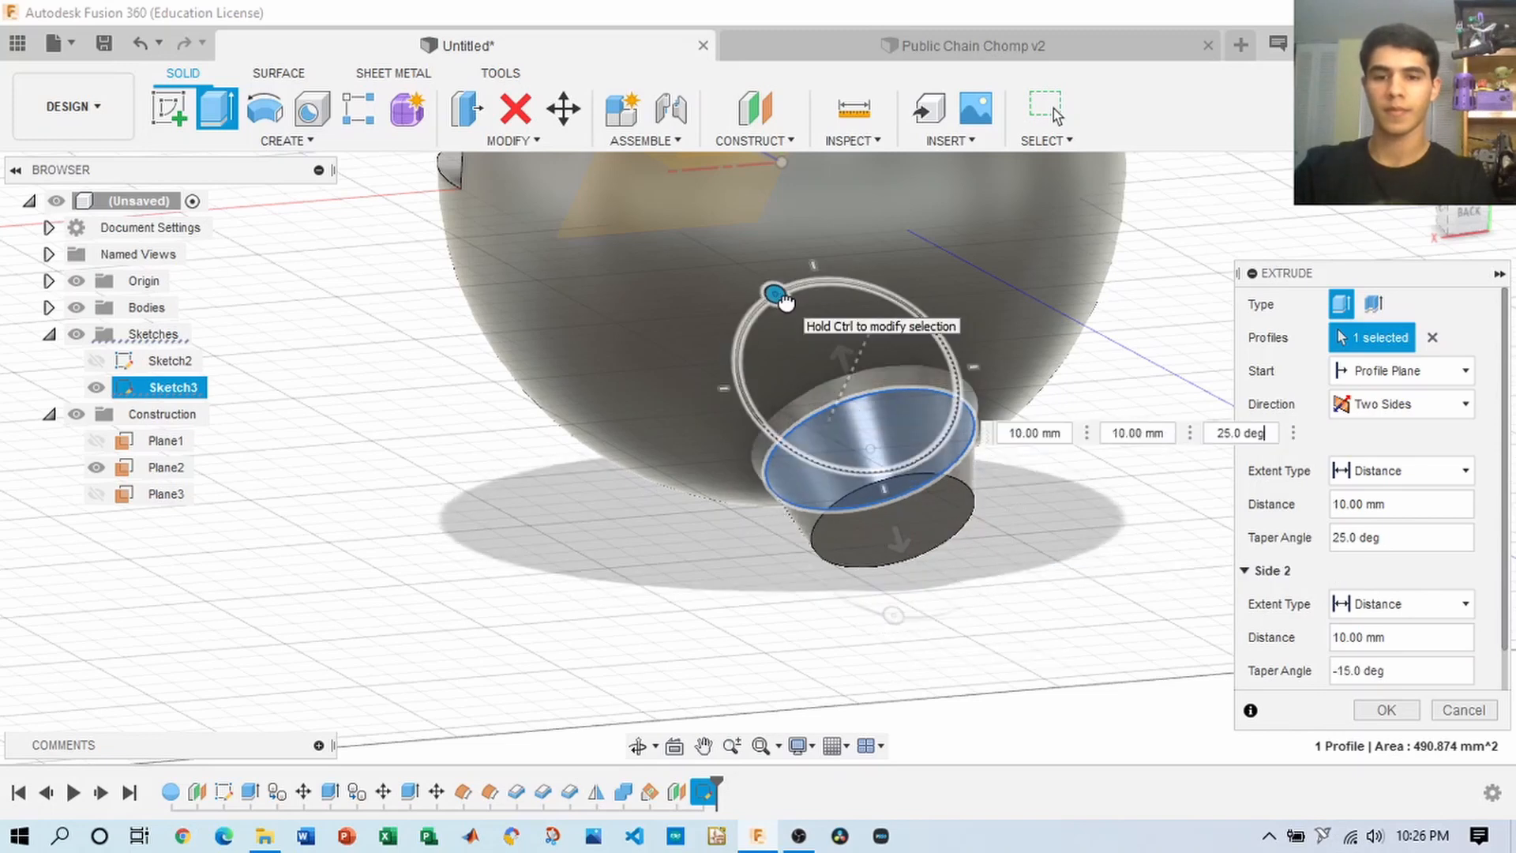
- Hide Body1 to expose the full tapered extrusion inside the sphere
shift+middle_drag(785, 305, 735, 394)
click(76, 307)
click(76, 307)
click(49, 307)
click(96, 334)
click(1446, 223)
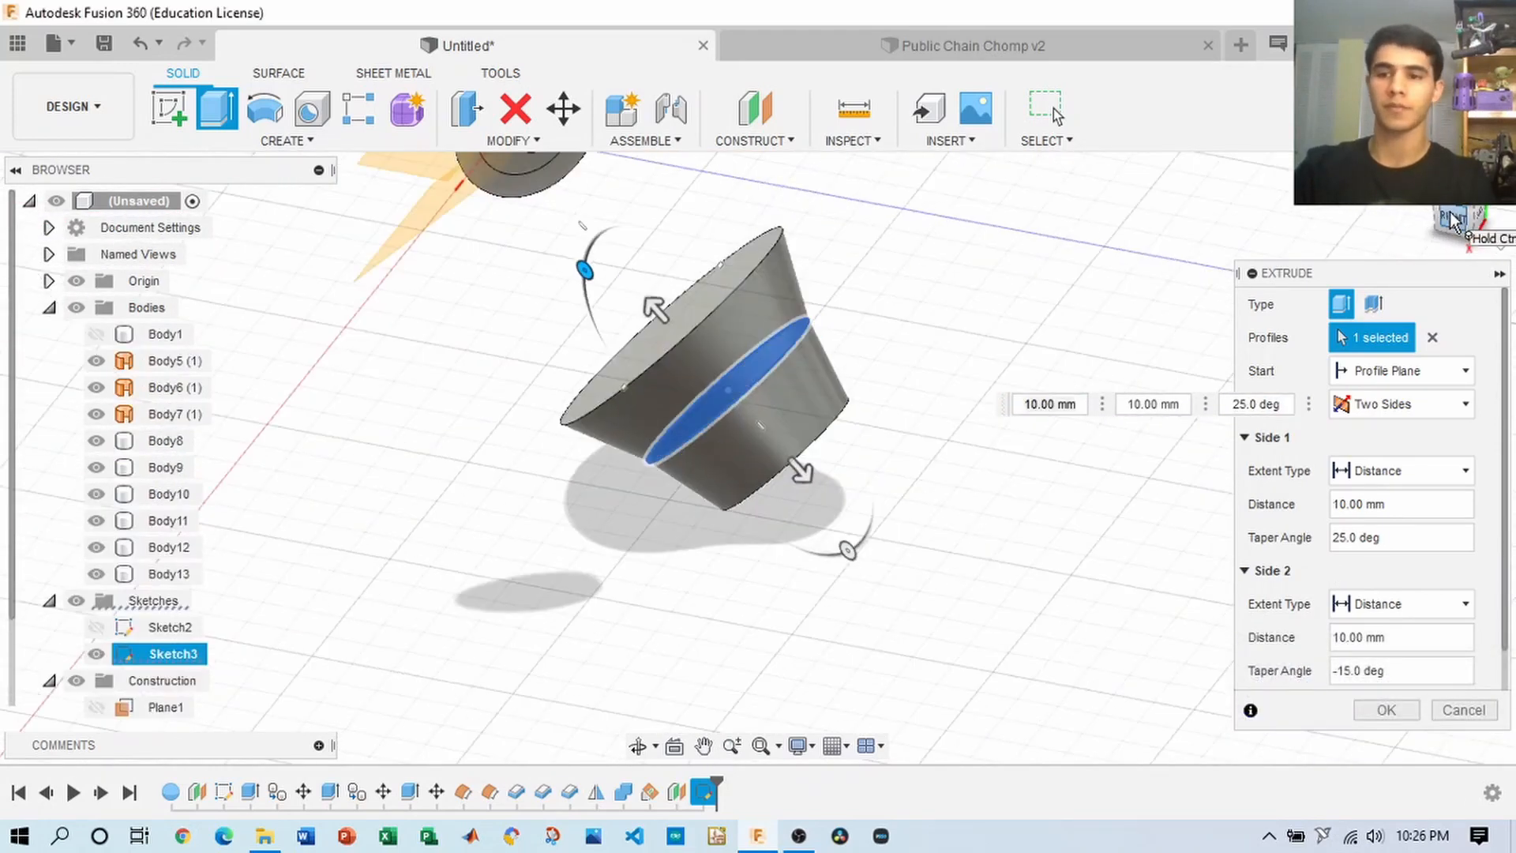
- Adjust the taper of side 1 so both halves form one continuous straight cone, and complete the extrusion
scroll(765, 487, up, 3)
shift+middle_drag(765, 487, 823, 294)
drag(803, 305, 818, 292)
mouse_move(818, 292)
shift+middle_down()
mouse_move(932, 324)
mouse_move(939, 300)
mouse_move(813, 273)
shift+middle_up()
drag(810, 268, 822, 258)
shift+middle_drag(822, 257, 939, 315)
click(1457, 210)
click(1396, 712)
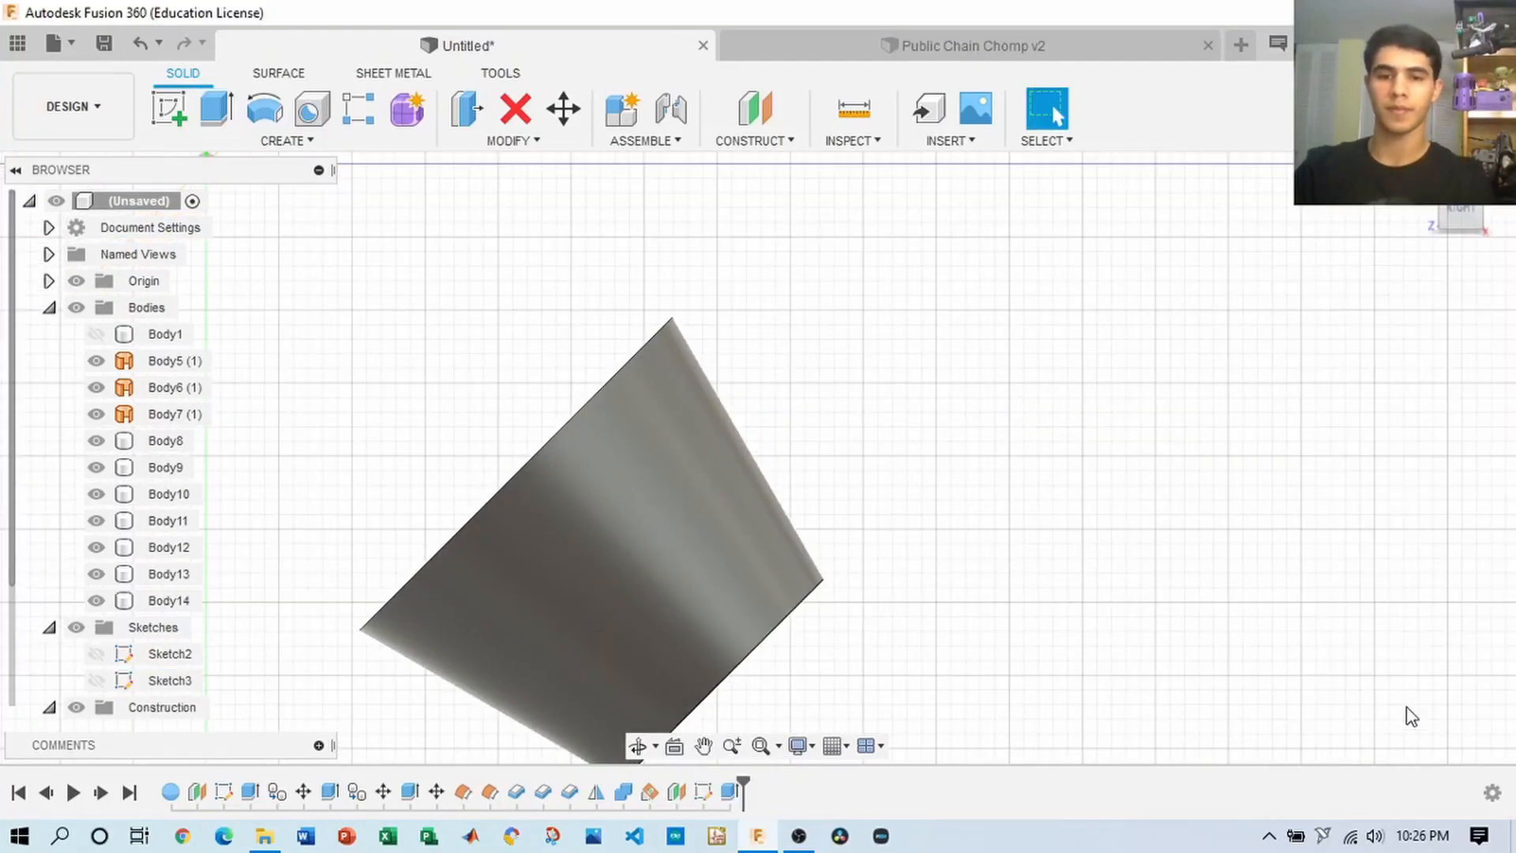
- Show Body1 again and inspect how the tapered plug meets the sphere's lower back
scroll(1200, 469, down, 4)
shift+middle_drag(1448, 208, 1389, 300)
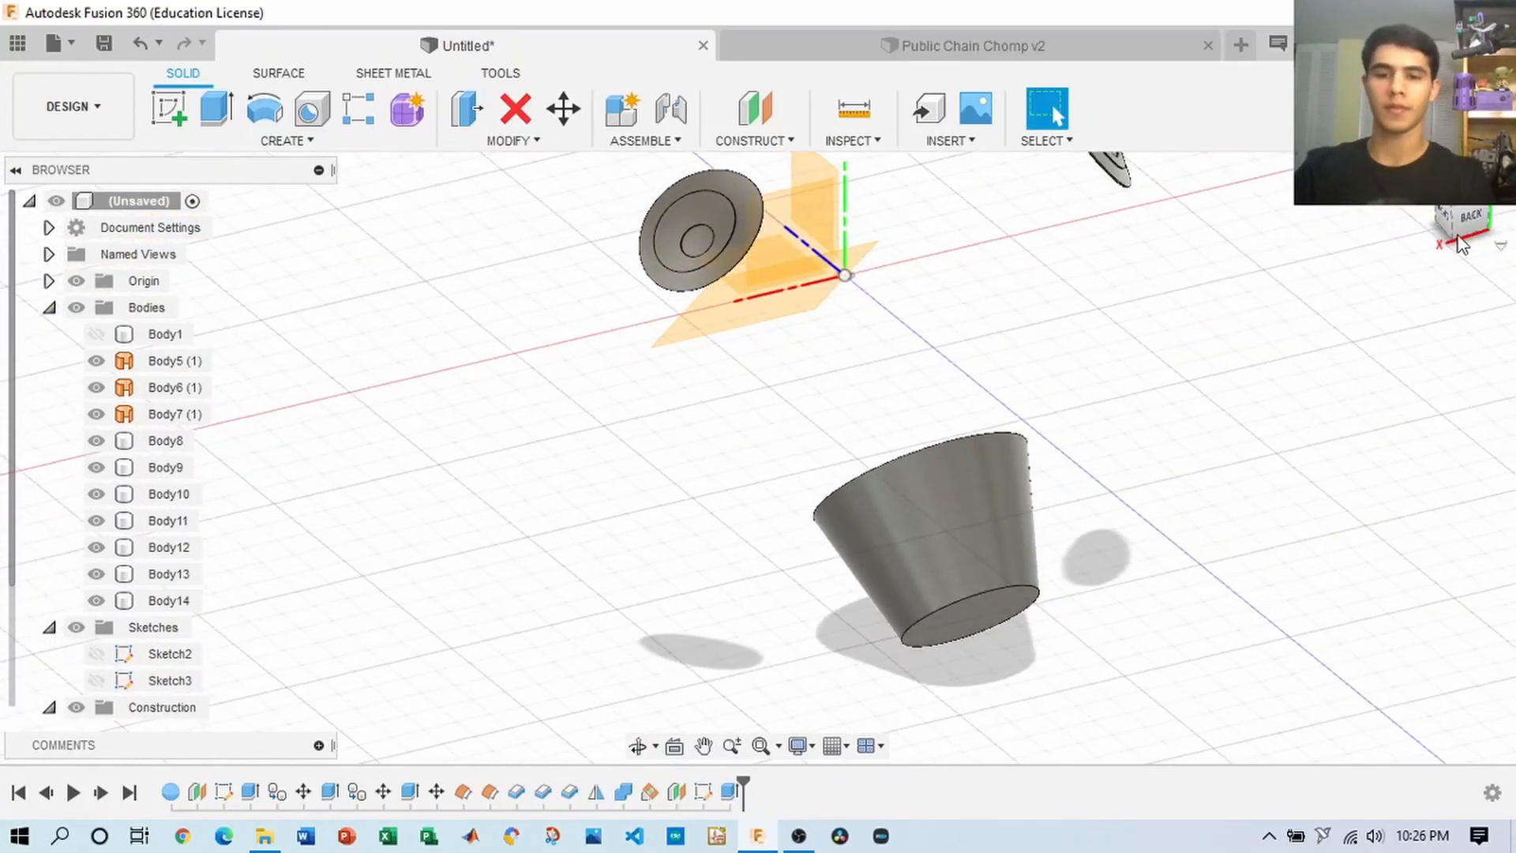
click(96, 334)
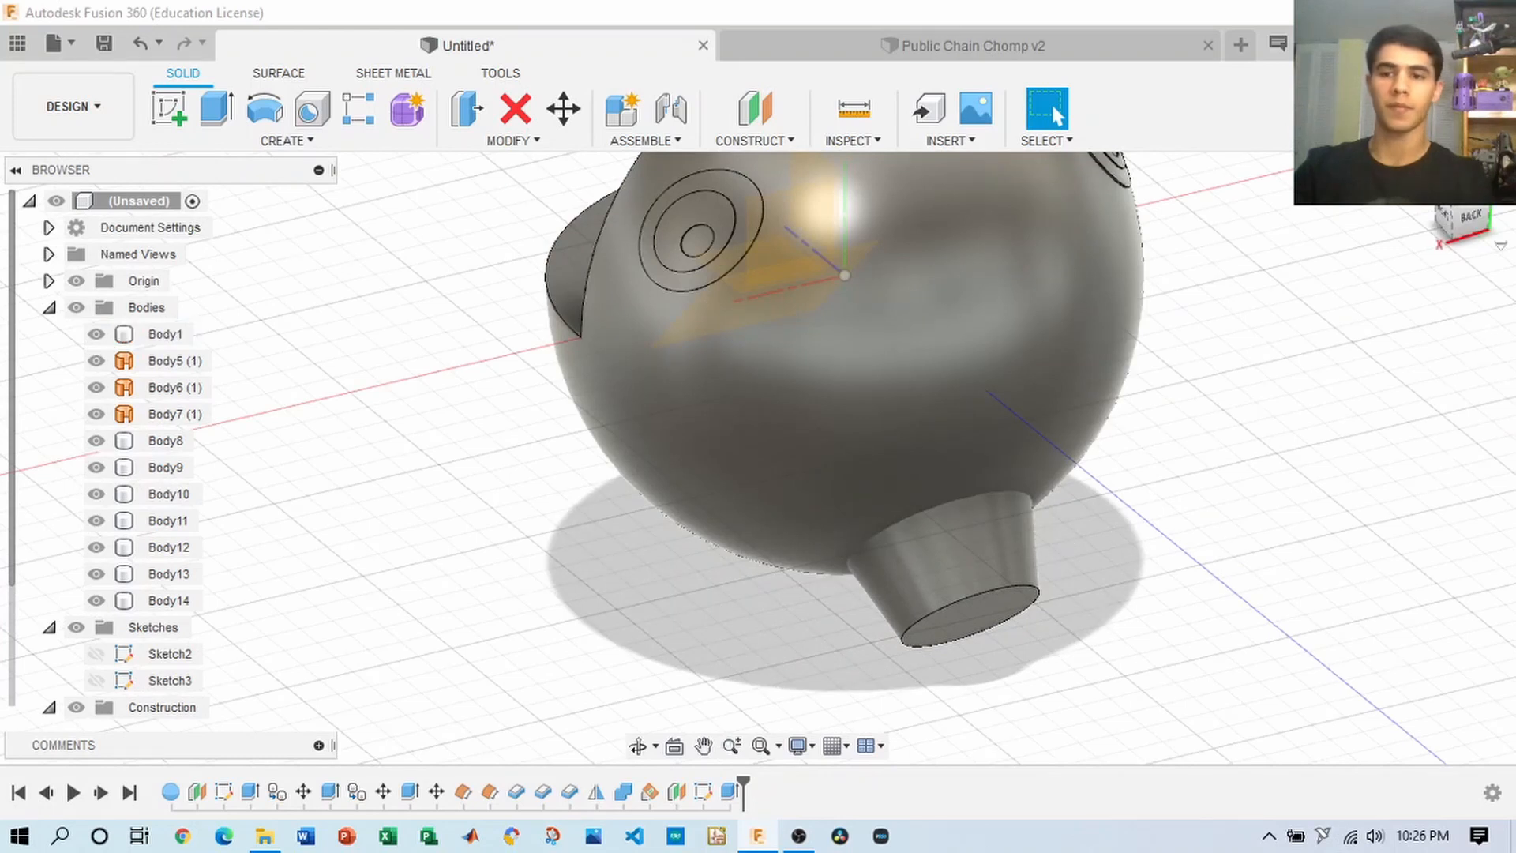
click(1418, 168)
mouse_move(1042, 703)
shift+middle_down()
mouse_move(888, 652)
mouse_move(921, 618)
shift+middle_up()
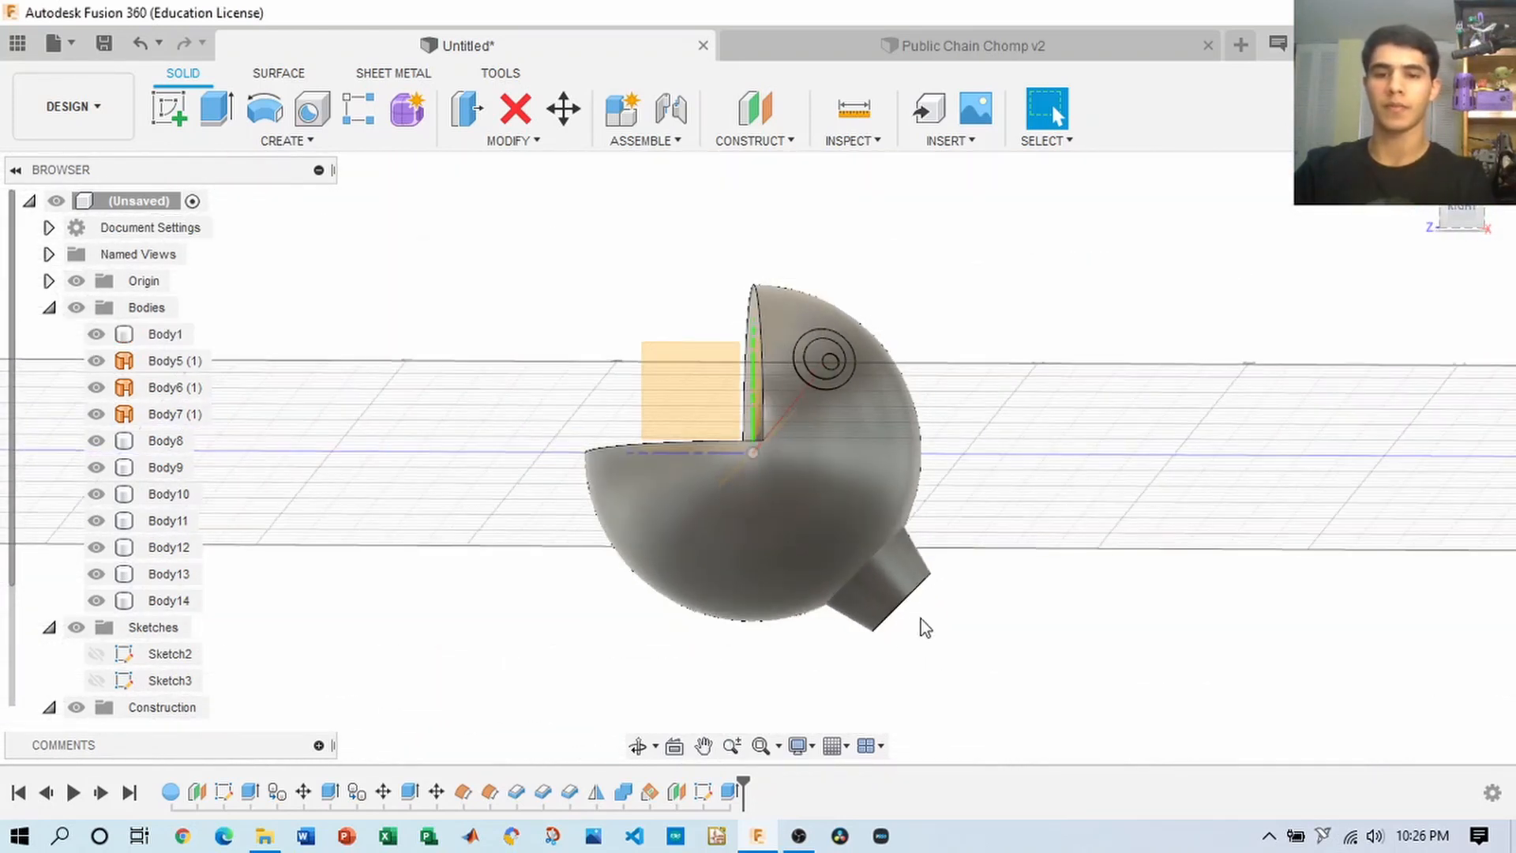
click(1447, 227)
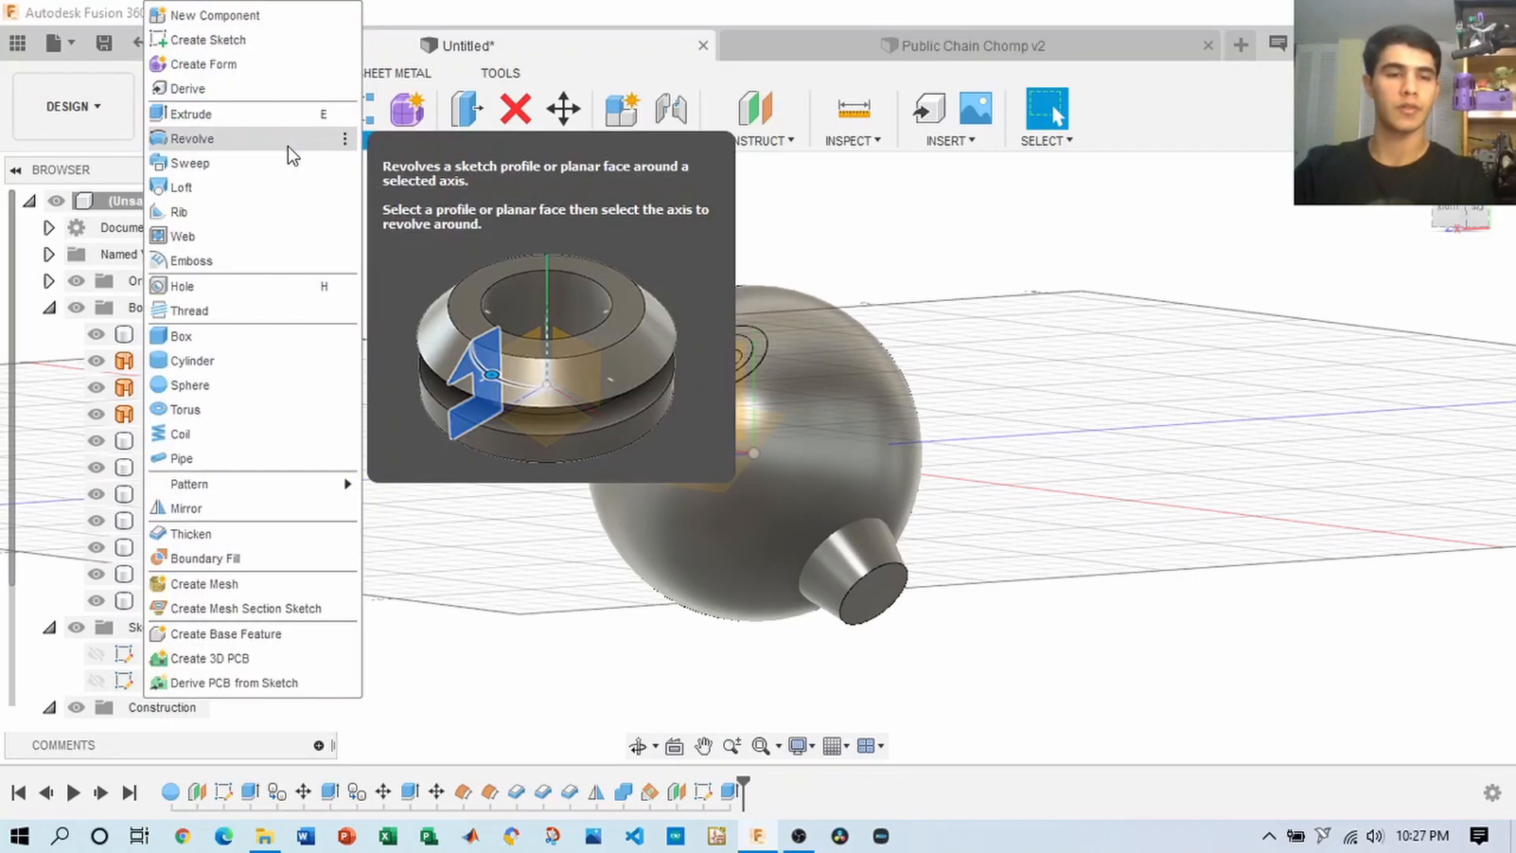
- Place a torus with a 10 mm inner diameter at the centre of the tapered plug's end face
click(217, 411)
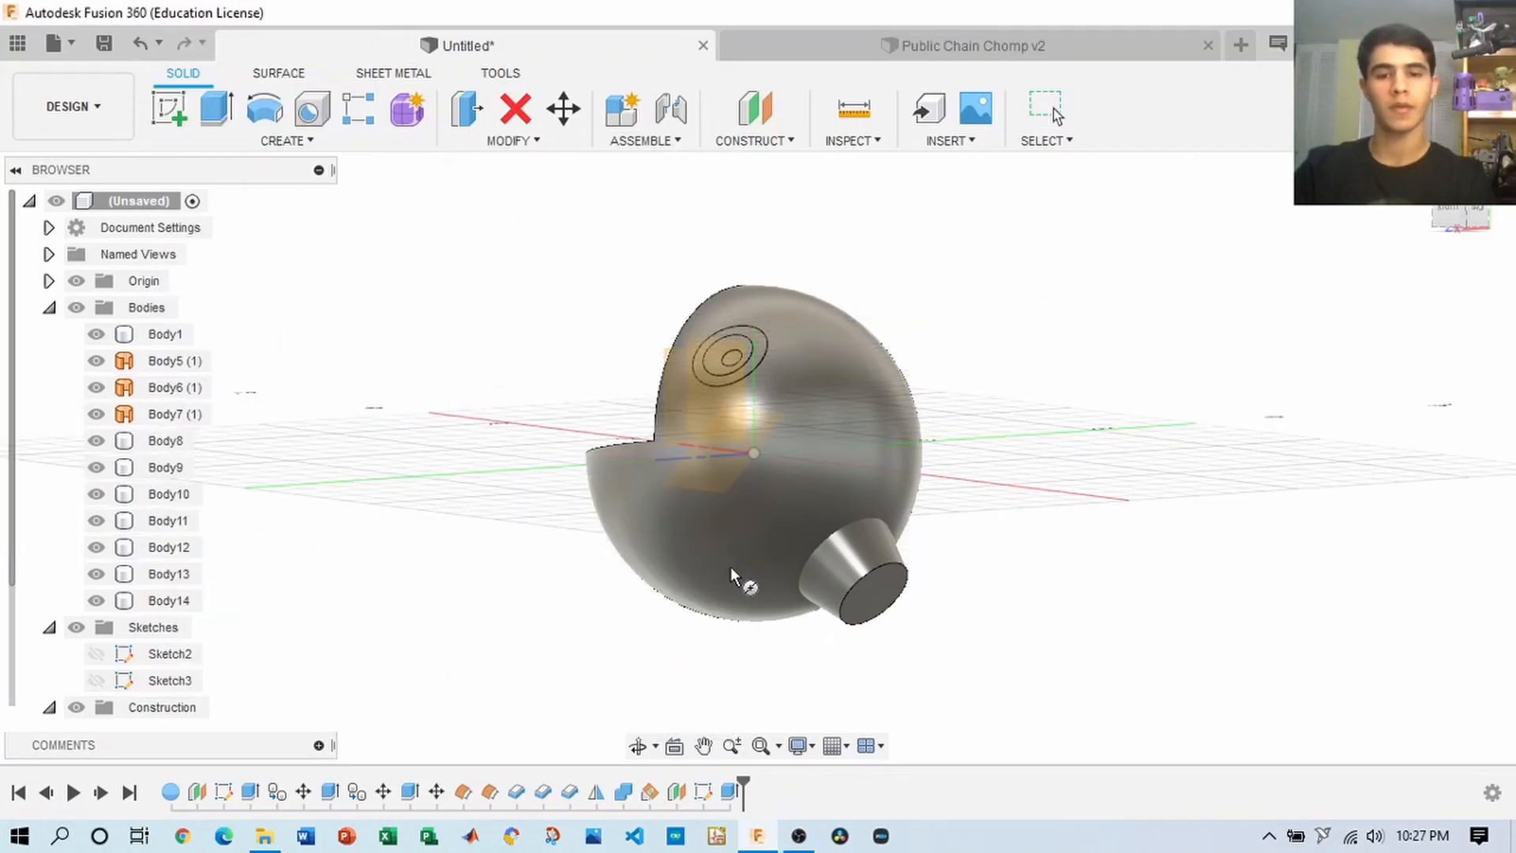
drag(1440, 227, 1450, 190)
scroll(771, 592, up, 6)
click(889, 482)
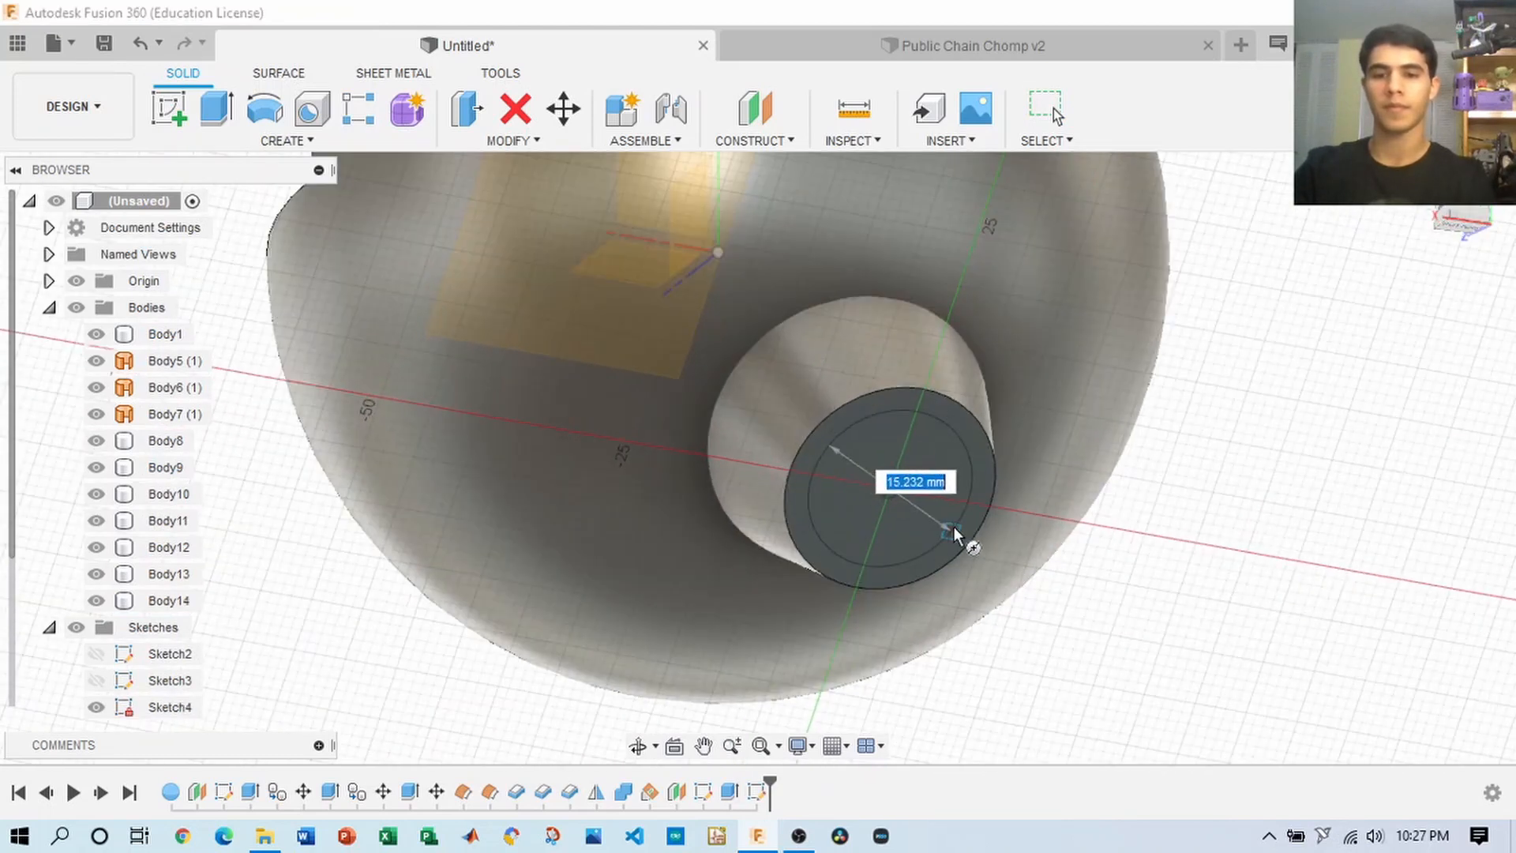
text(10)
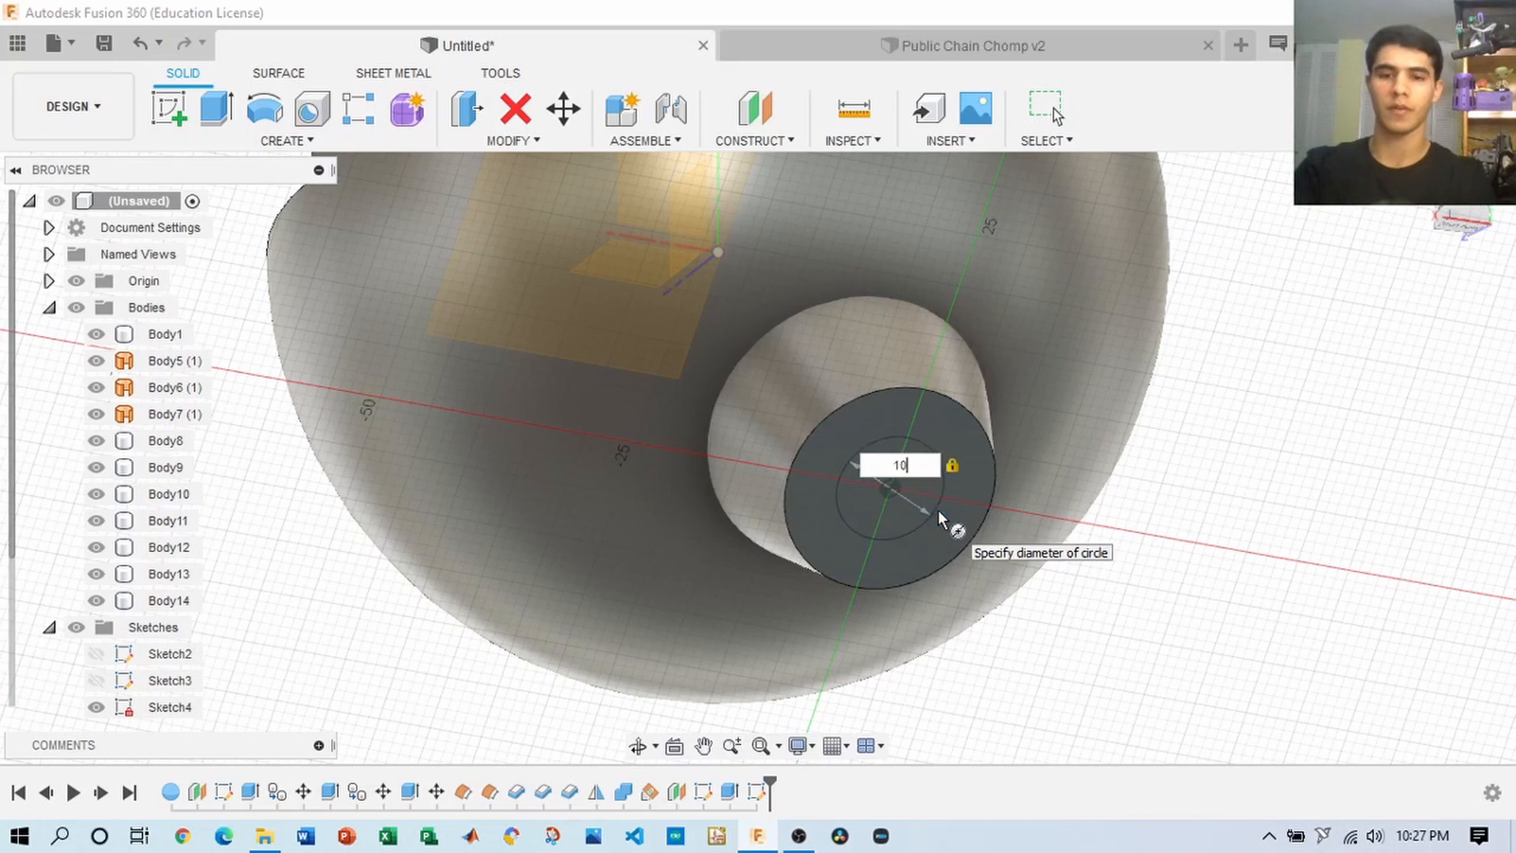
key(Return)
- Set the torus diameter to 2.5 mm and create the torus as a new body
click(1354, 367)
key(BackSpace)
text(3)
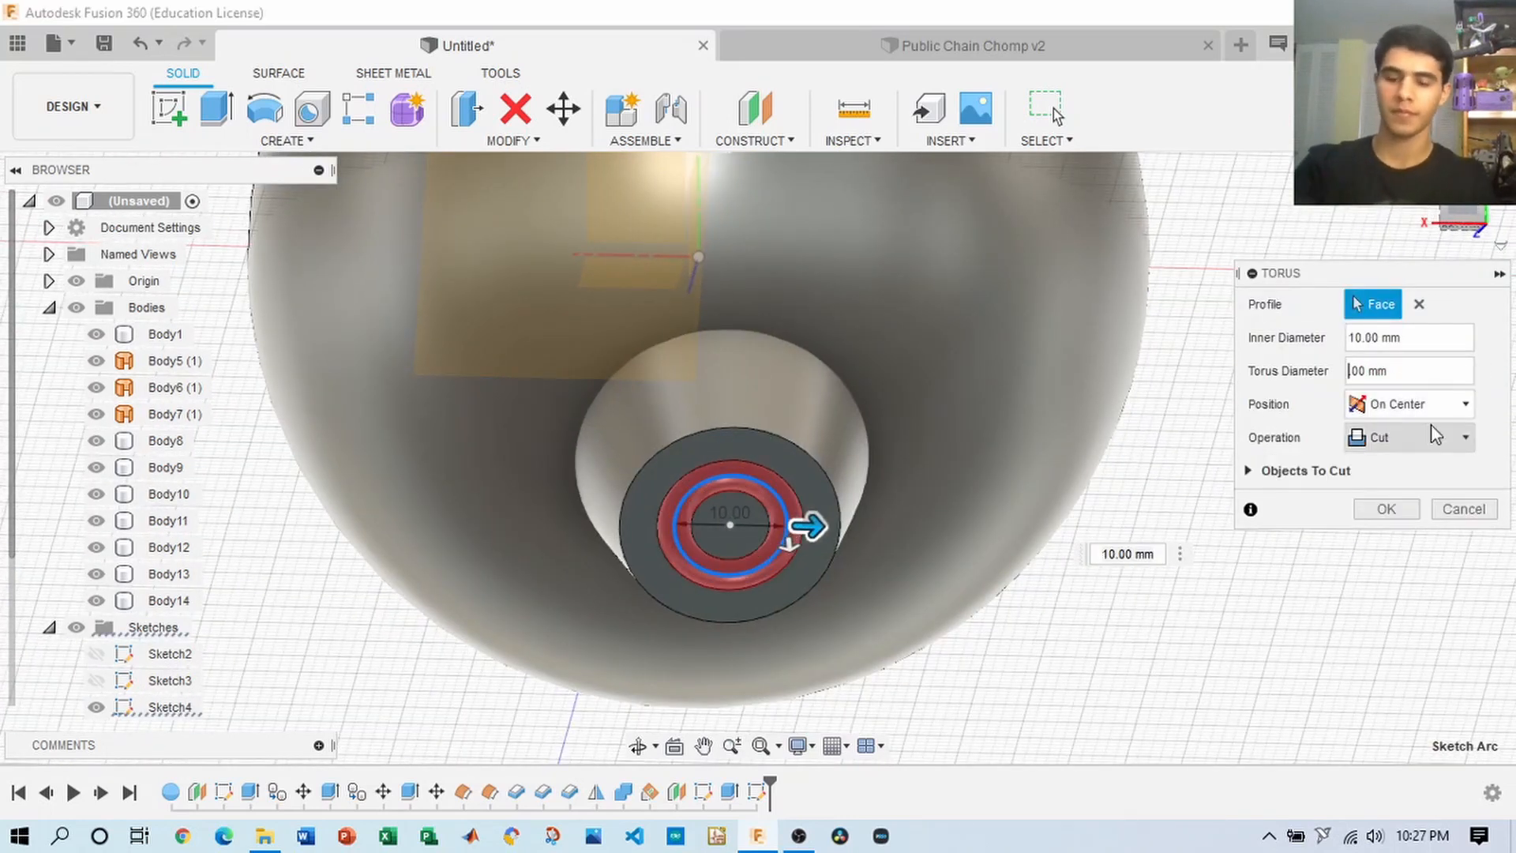
click(1433, 445)
click(1397, 476)
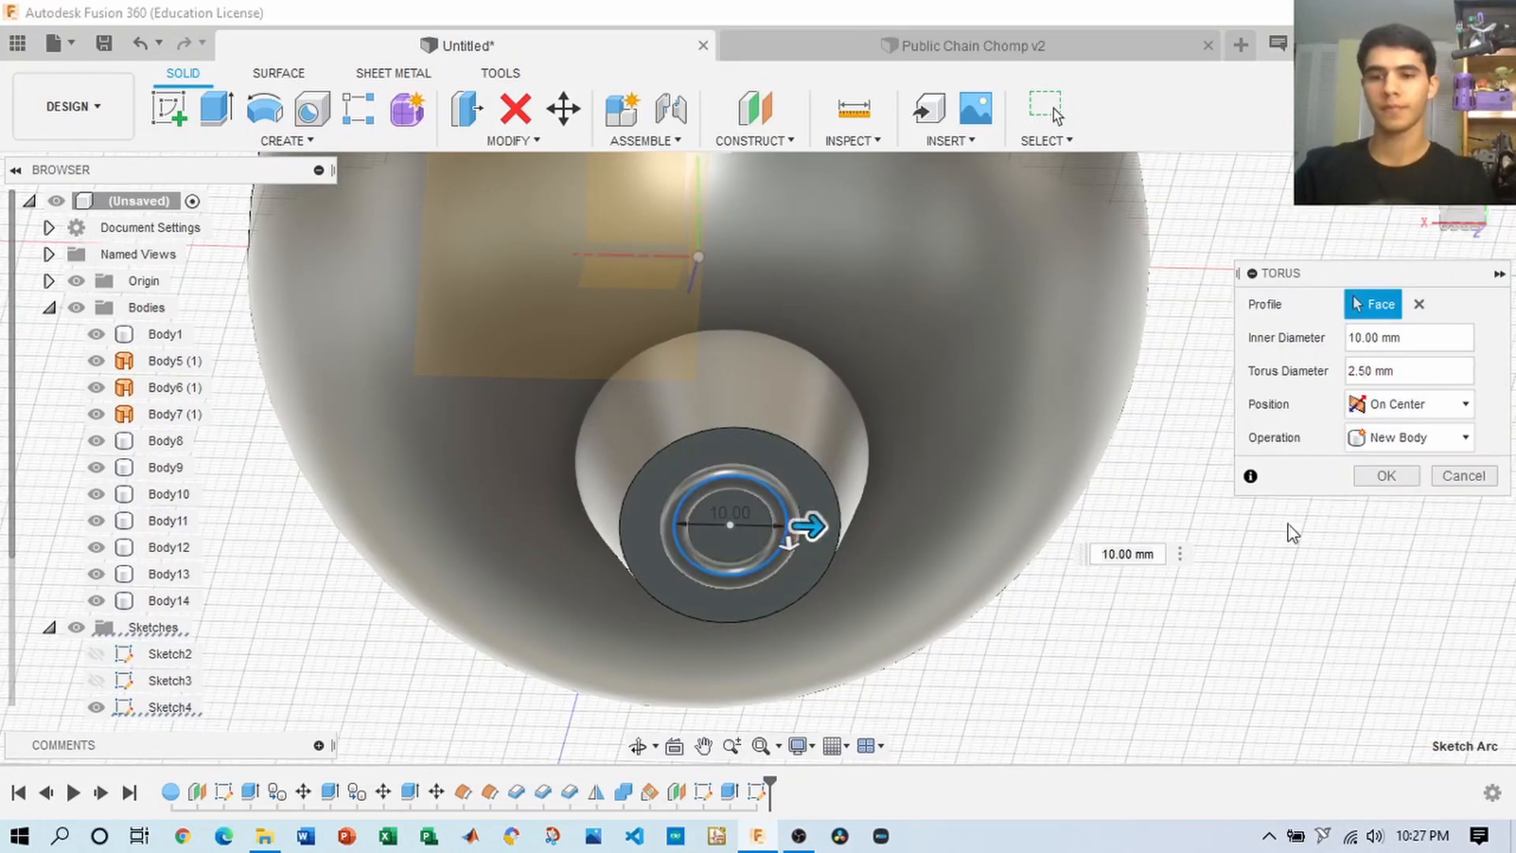
click(1386, 475)
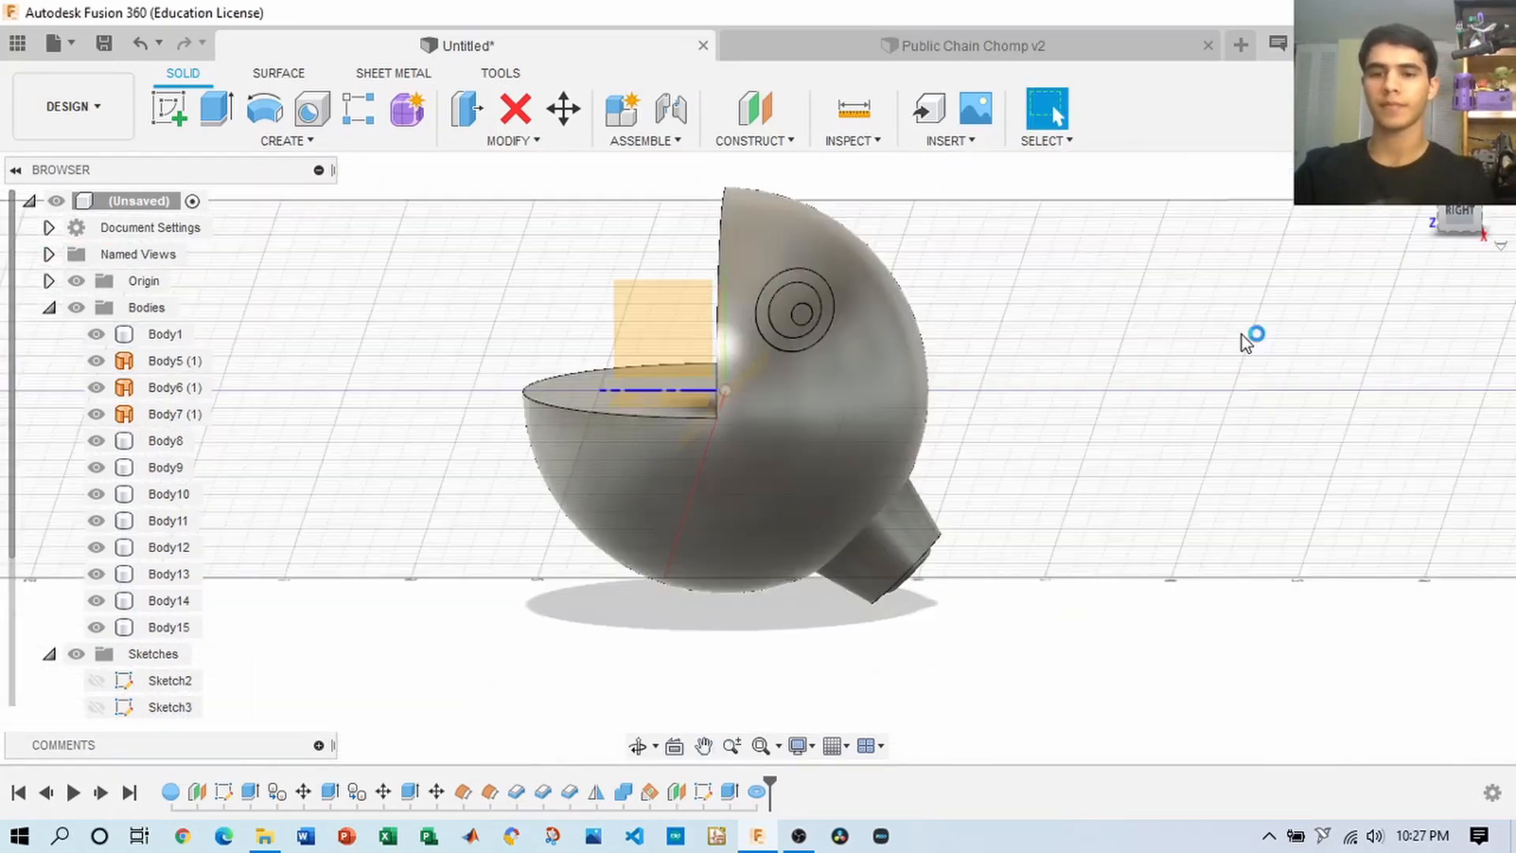
- Switch to a free move of the torus body and turn it upright from the plug's end face
key(m)
click(892, 617)
scroll(892, 617, up, 5)
shift+middle_drag(892, 617, 832, 568)
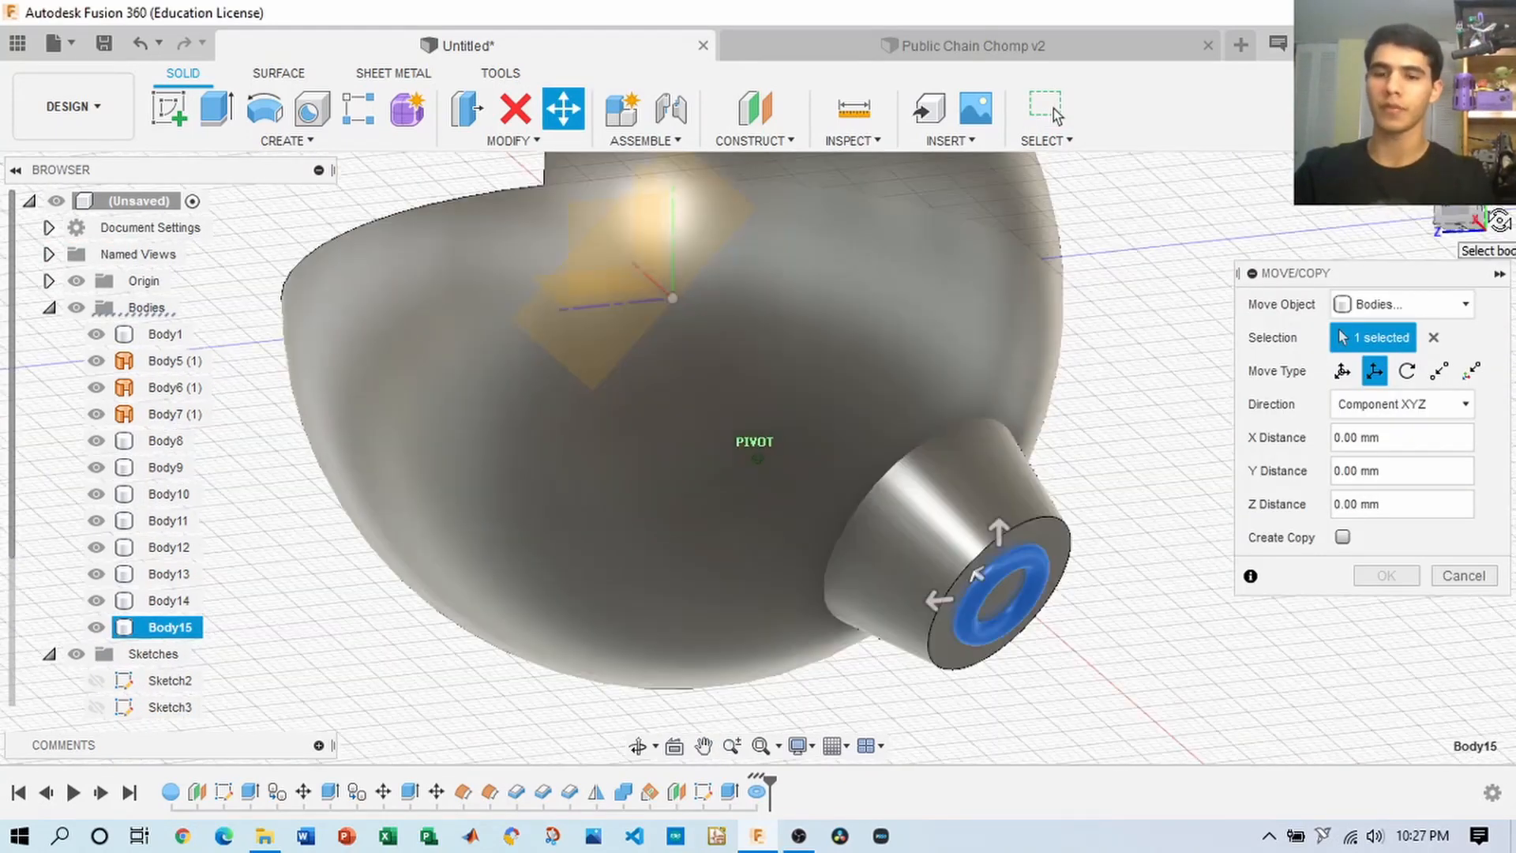
click(1448, 223)
click(1342, 371)
shift+middle_drag(1188, 623, 912, 493)
scroll(912, 494, up, 5)
drag(717, 569, 817, 707)
scroll(1073, 442, down, 5)
shift+middle_drag(1073, 443, 1128, 474)
- Shift the upright ring -10 mm along Z towards the middle of the plug's end face
click(1458, 214)
scroll(1093, 475, up, 4)
drag(911, 613, 903, 379)
shift+middle_drag(903, 379, 869, 371)
drag(868, 376, 870, 359)
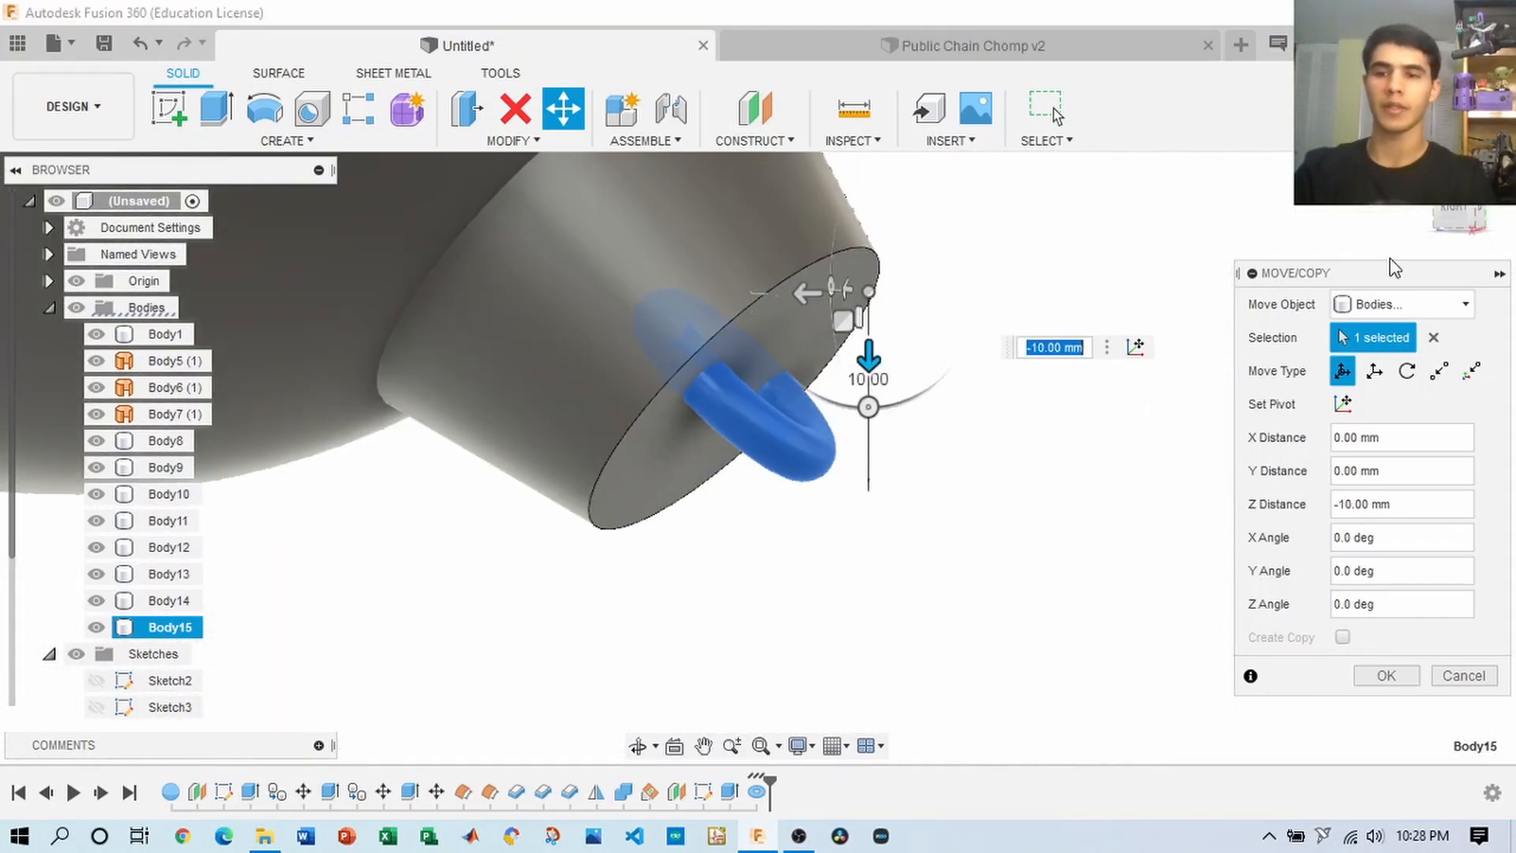
- Set the ring's Z distance to -9.5 mm so it sits partly embedded in the plug, and complete the move
drag(1465, 214, 1460, 126)
scroll(690, 332, down, 3)
scroll(693, 321, up, 2)
click(635, 348)
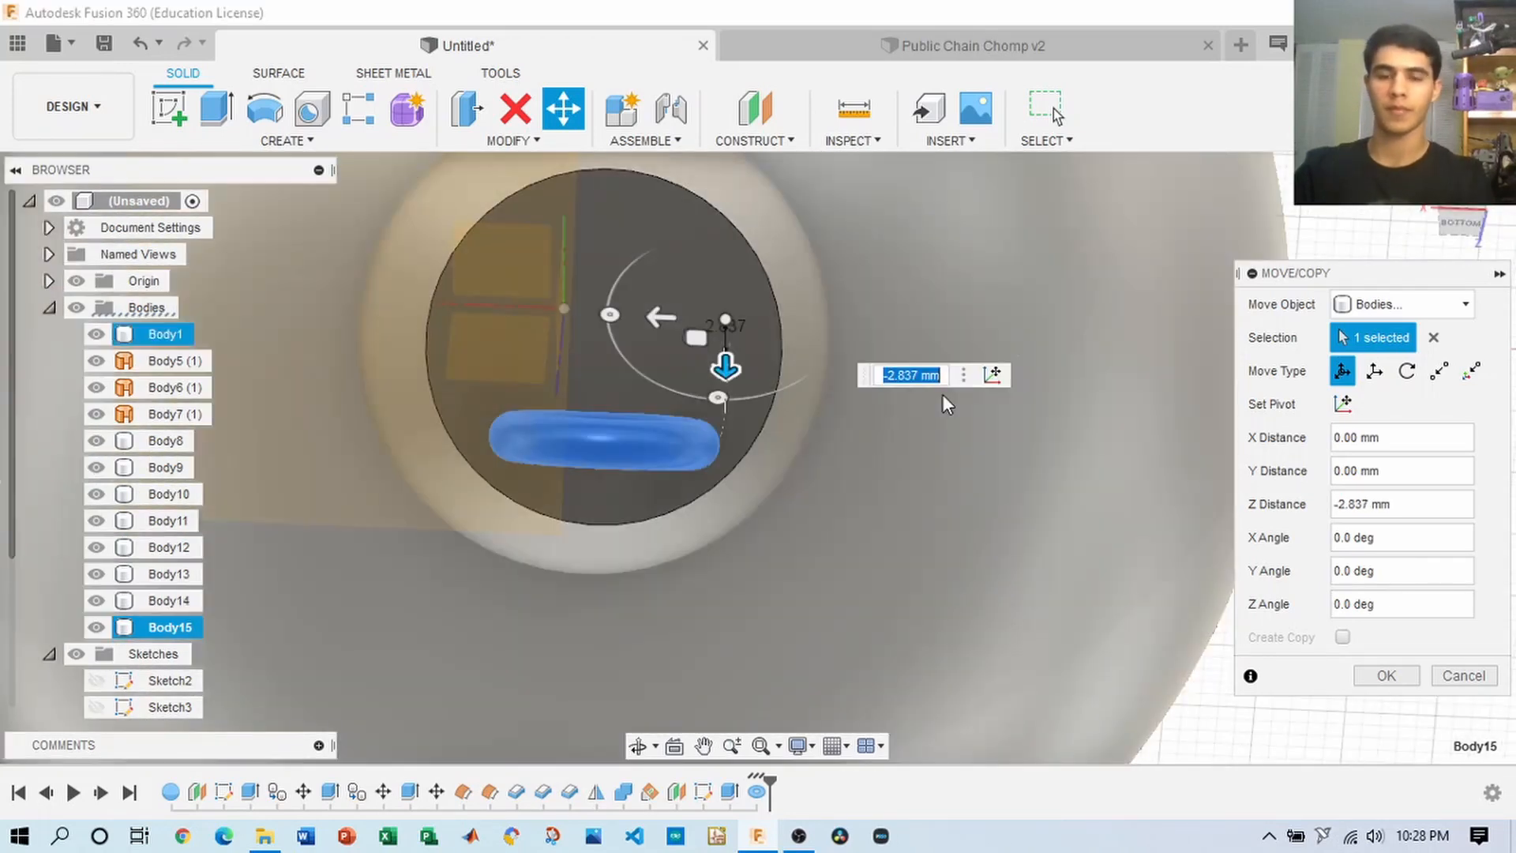
text(-9.5)
key(Return)
scroll(1089, 518, down, 6)
shift+middle_drag(1090, 518, 1231, 584)
shift+middle_drag(1168, 513, 965, 466)
click(964, 453)
right_click(782, 791)
click(866, 634)
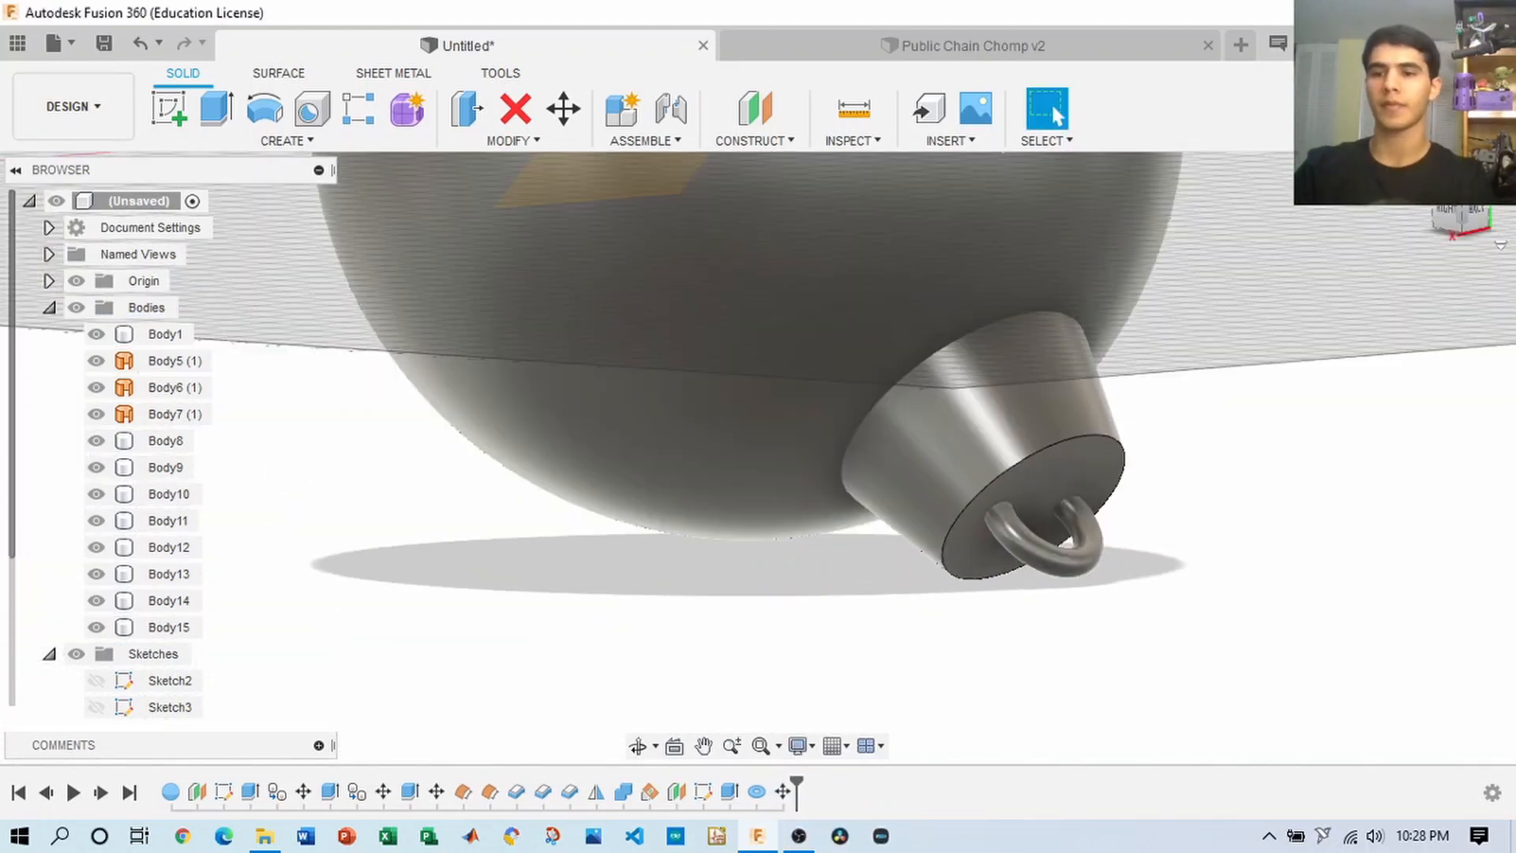
key(m)
click(1374, 371)
click(1342, 372)
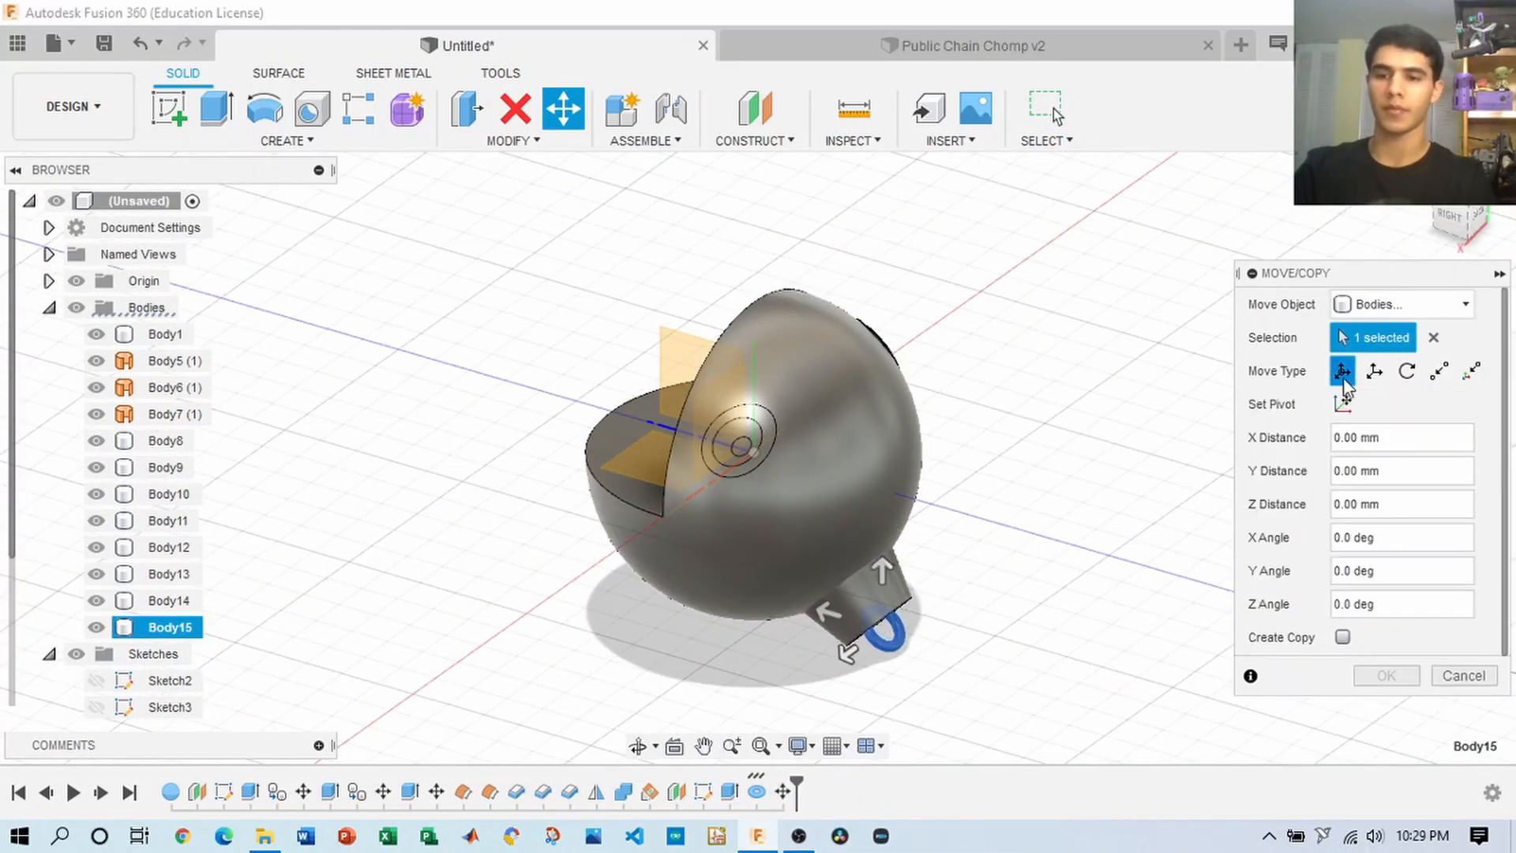
click(1342, 637)
shift+middle_drag(1168, 671, 1049, 528)
scroll(849, 663, up, 8)
mouse_move(1048, 418)
mouse_down()
mouse_move(1011, 418)
mouse_move(1049, 415)
mouse_up()
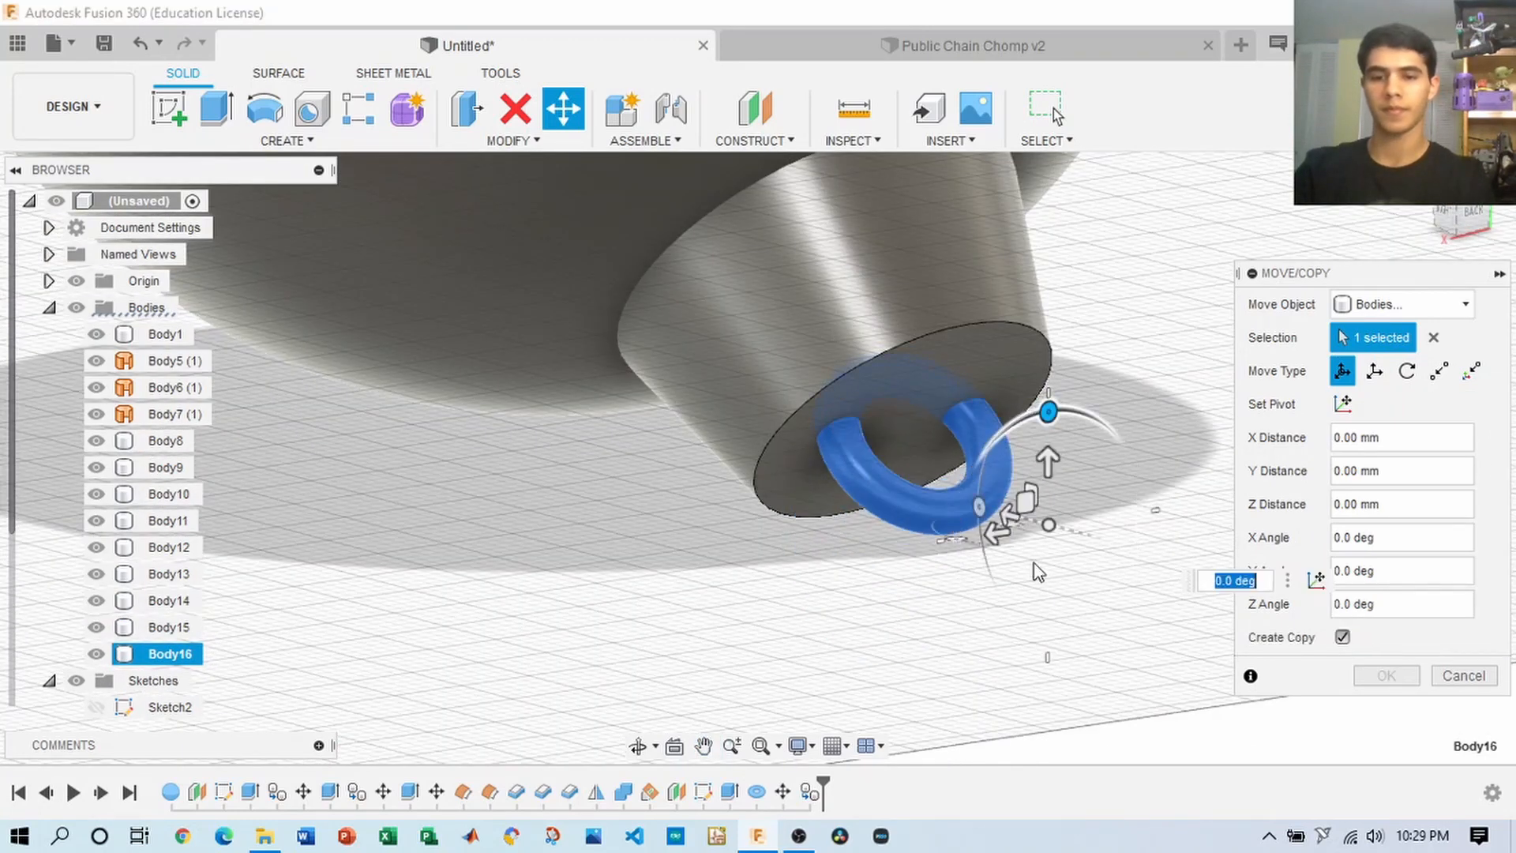
shift+middle_drag(1035, 568, 1137, 549)
mouse_move(834, 467)
mouse_down()
mouse_move(947, 477)
mouse_move(833, 468)
mouse_up()
drag(906, 335, 1132, 466)
shift+middle_drag(1132, 473, 924, 513)
drag(786, 608, 803, 648)
drag(676, 525, 912, 494)
shift+middle_drag(912, 505, 798, 505)
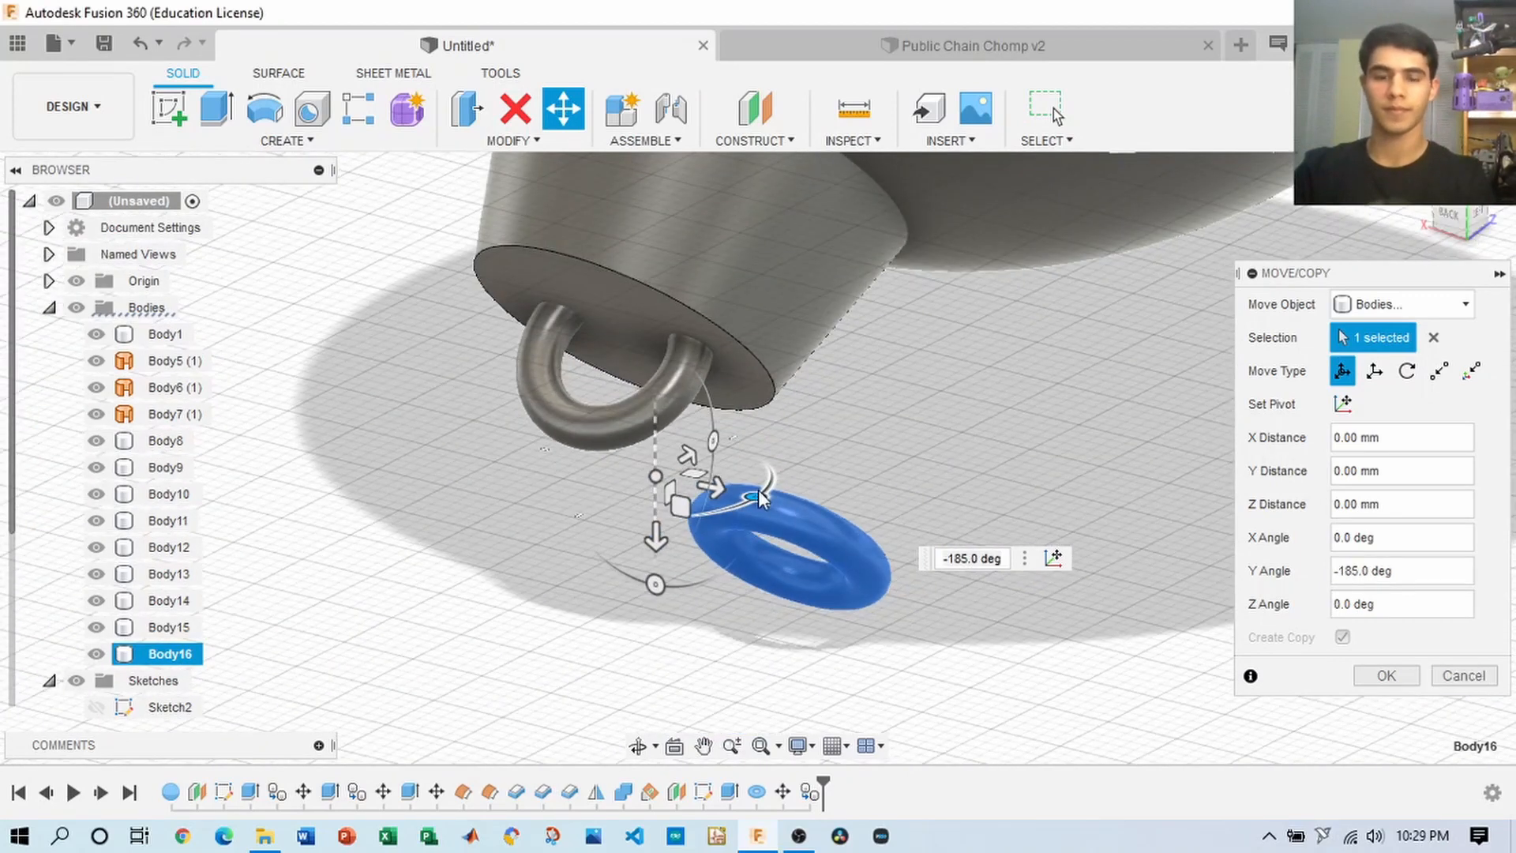
drag(760, 498, 274, 568)
key(Escape)
click(588, 430)
key(m)
click(720, 395)
shift+middle_drag(731, 473, 655, 371)
drag(597, 369, 626, 419)
click(1462, 679)
- Copy the embedded ring, turn the copy crosswise and hang it through the original as the second chain link
click(668, 456)
key(m)
key(ctrl+v)
drag(751, 465, 606, 576)
shift+middle_drag(616, 553, 742, 588)
drag(705, 430, 721, 440)
shift+middle_drag(734, 466, 659, 497)
key(Return)
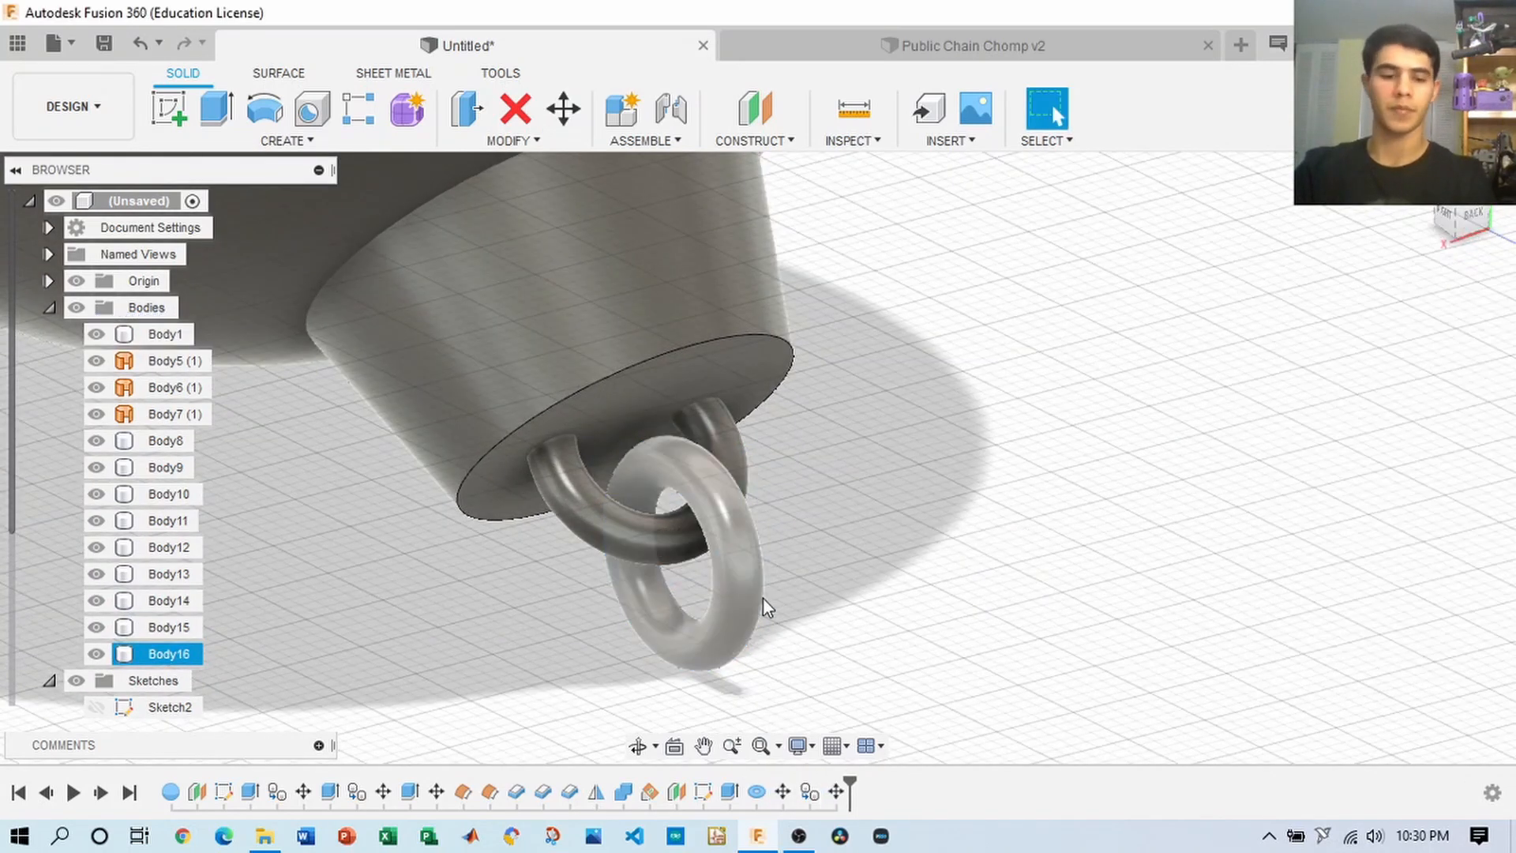
- Create a body copy of the second link and slide it outward, away from the plug
click(743, 581)
key(m)
click(1402, 305)
click(1383, 358)
click(741, 581)
click(1342, 637)
shift+middle_drag(663, 580, 821, 537)
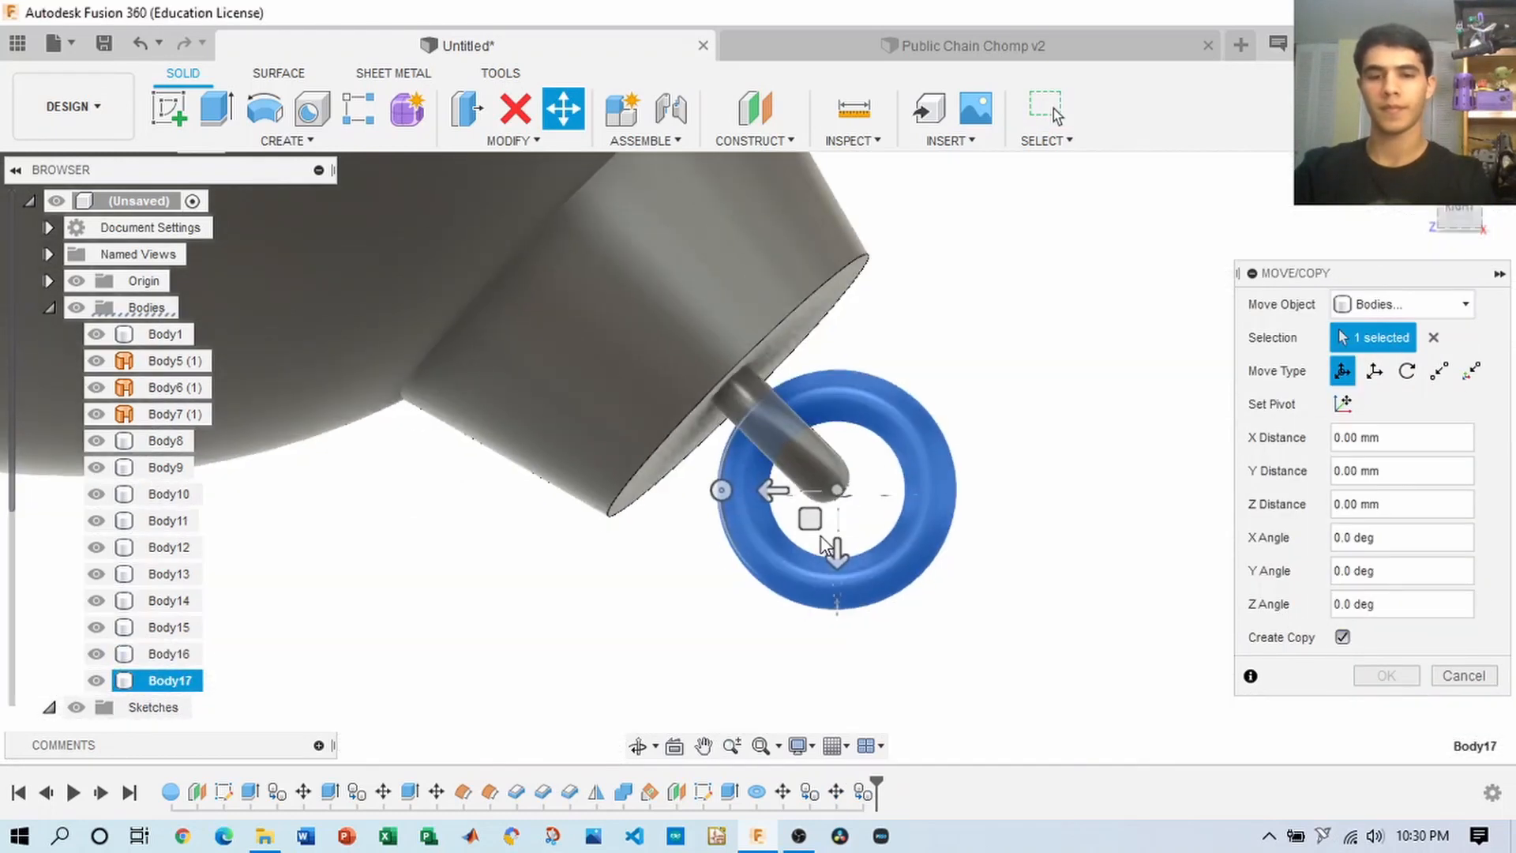
drag(762, 490, 890, 495)
- Rotate the copied link 90 degrees about Y so that it lies flat
drag(1415, 219, 1373, 252)
drag(893, 631, 806, 568)
drag(1445, 225, 1480, 233)
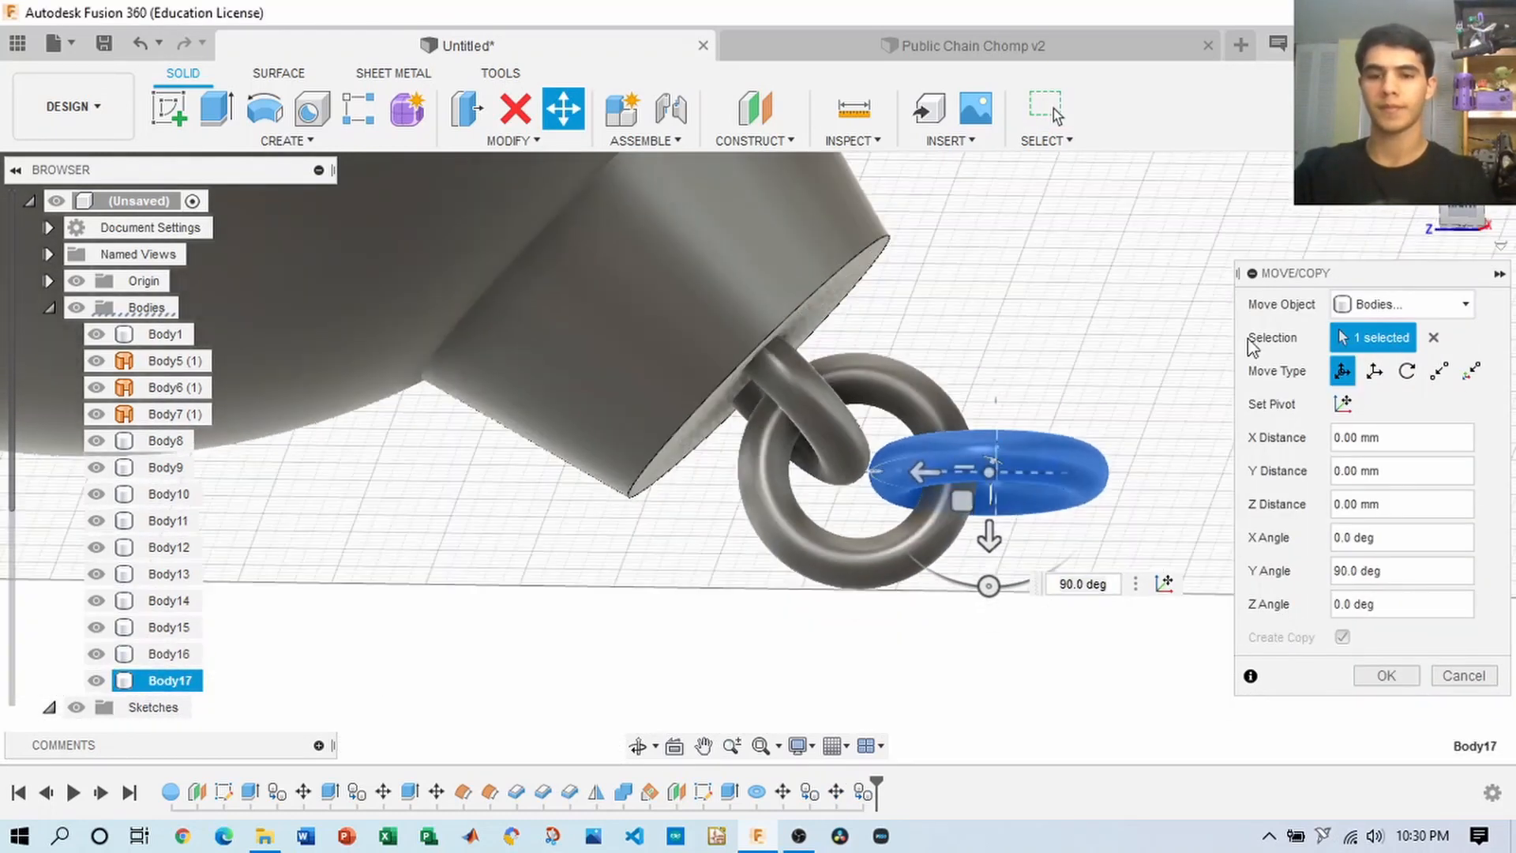
- Nudge the flat link 0.5 mm along Y to fit through the second link, and complete the copy
scroll(1026, 469, up, 4)
click(888, 485)
drag(954, 543, 953, 574)
mouse_move(894, 527)
mouse_down()
mouse_move(864, 529)
mouse_move(893, 512)
mouse_up()
scroll(864, 529, up, 3)
scroll(1137, 402, down, 8)
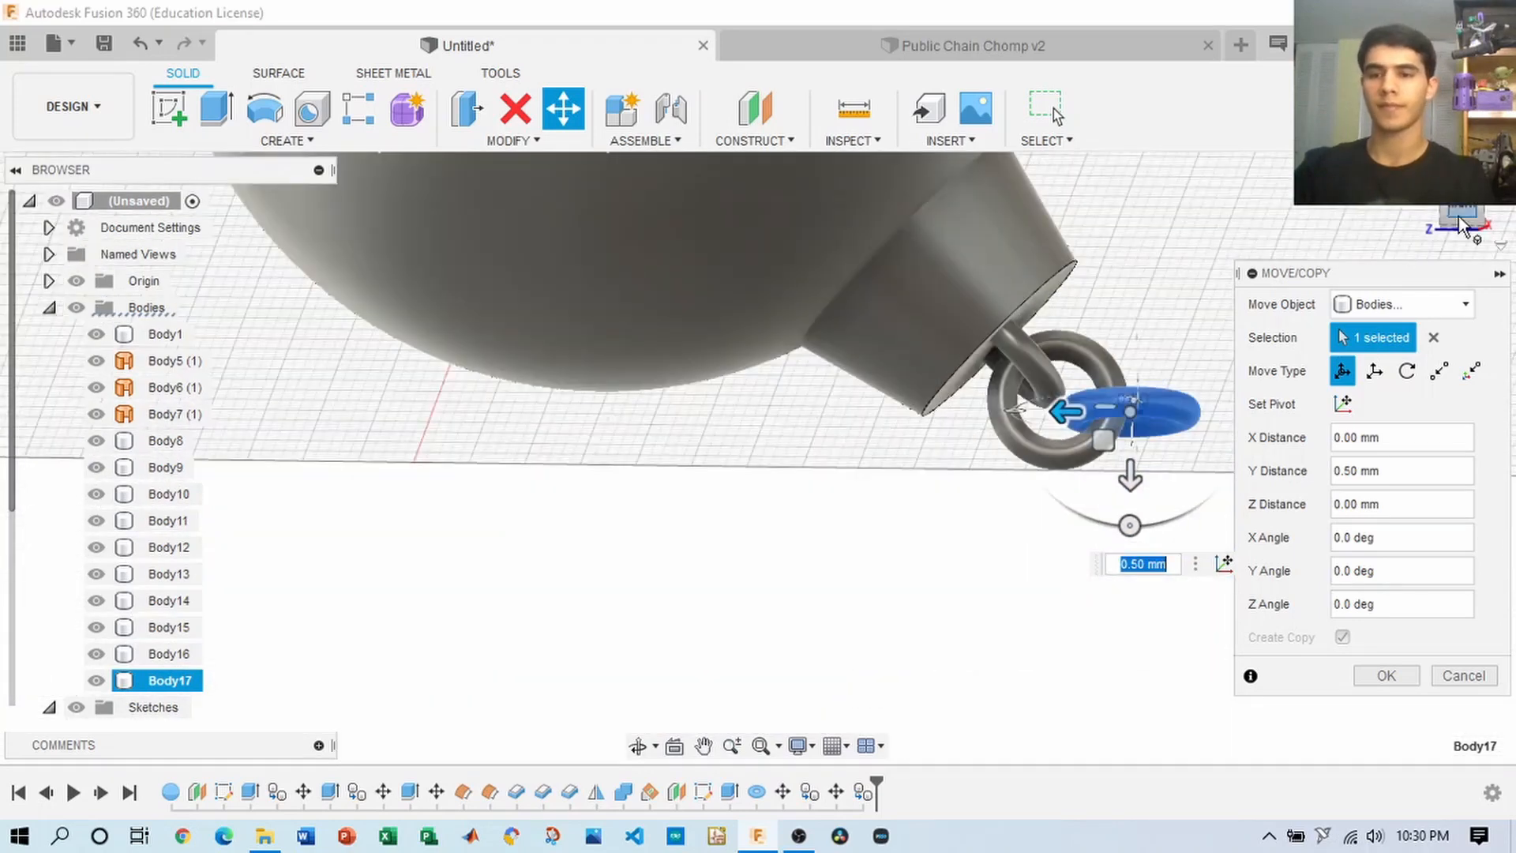
click(1386, 676)
- Create a body copy of the flat third link with Move/Copy
drag(1460, 221, 1502, 202)
click(971, 634)
key(m)
click(1402, 305)
click(1377, 357)
click(1005, 591)
scroll(1005, 596, up, 5)
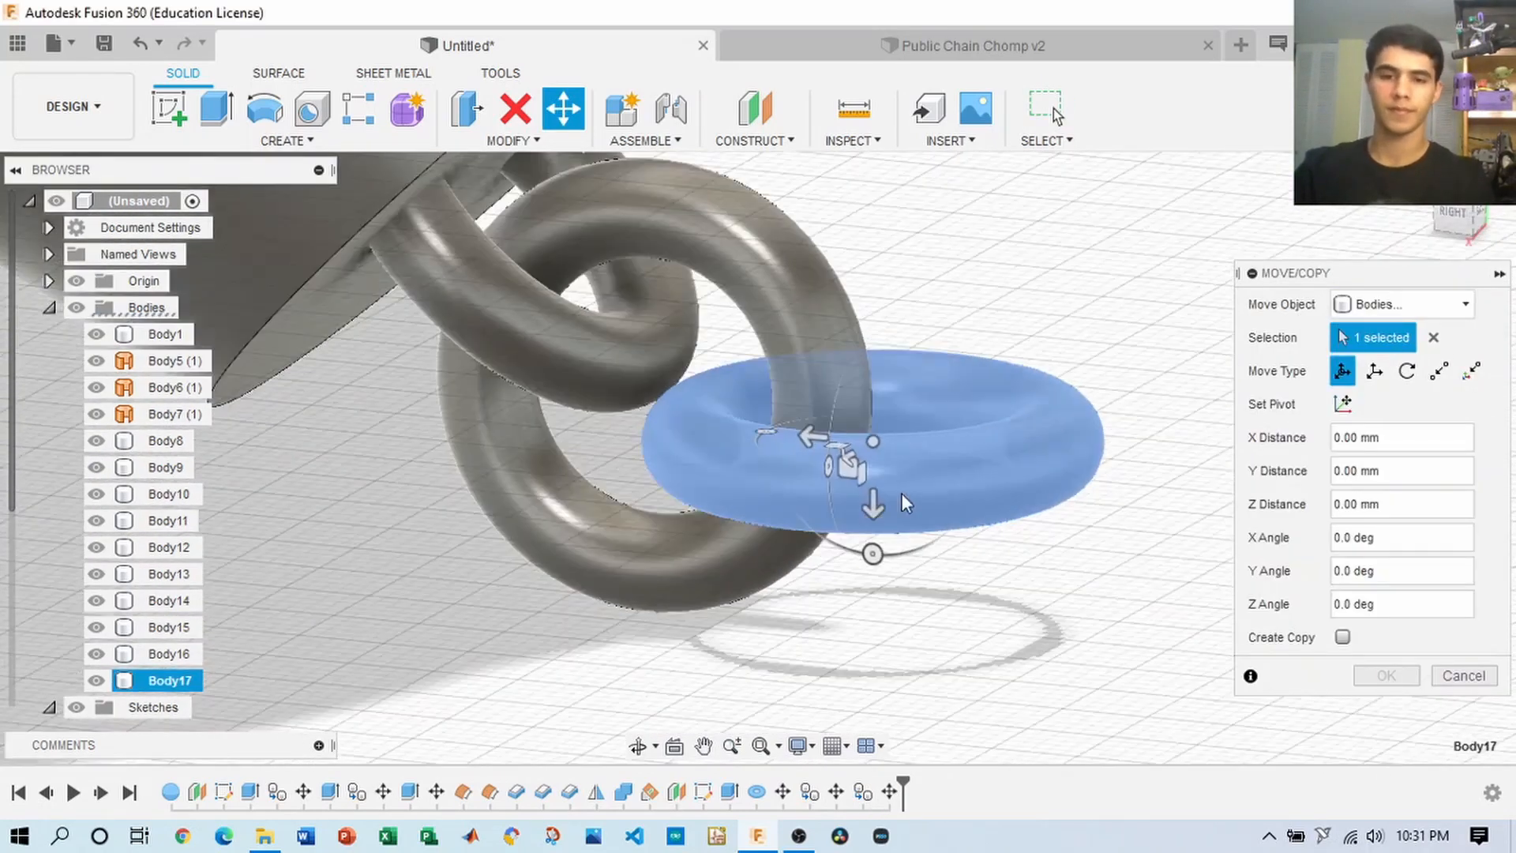
drag(828, 467, 996, 481)
click(1336, 638)
- Position the next link upright and offset -7 mm along Y so it interlocks with the flat link
click(833, 472)
click(833, 472)
scroll(894, 418, down, 5)
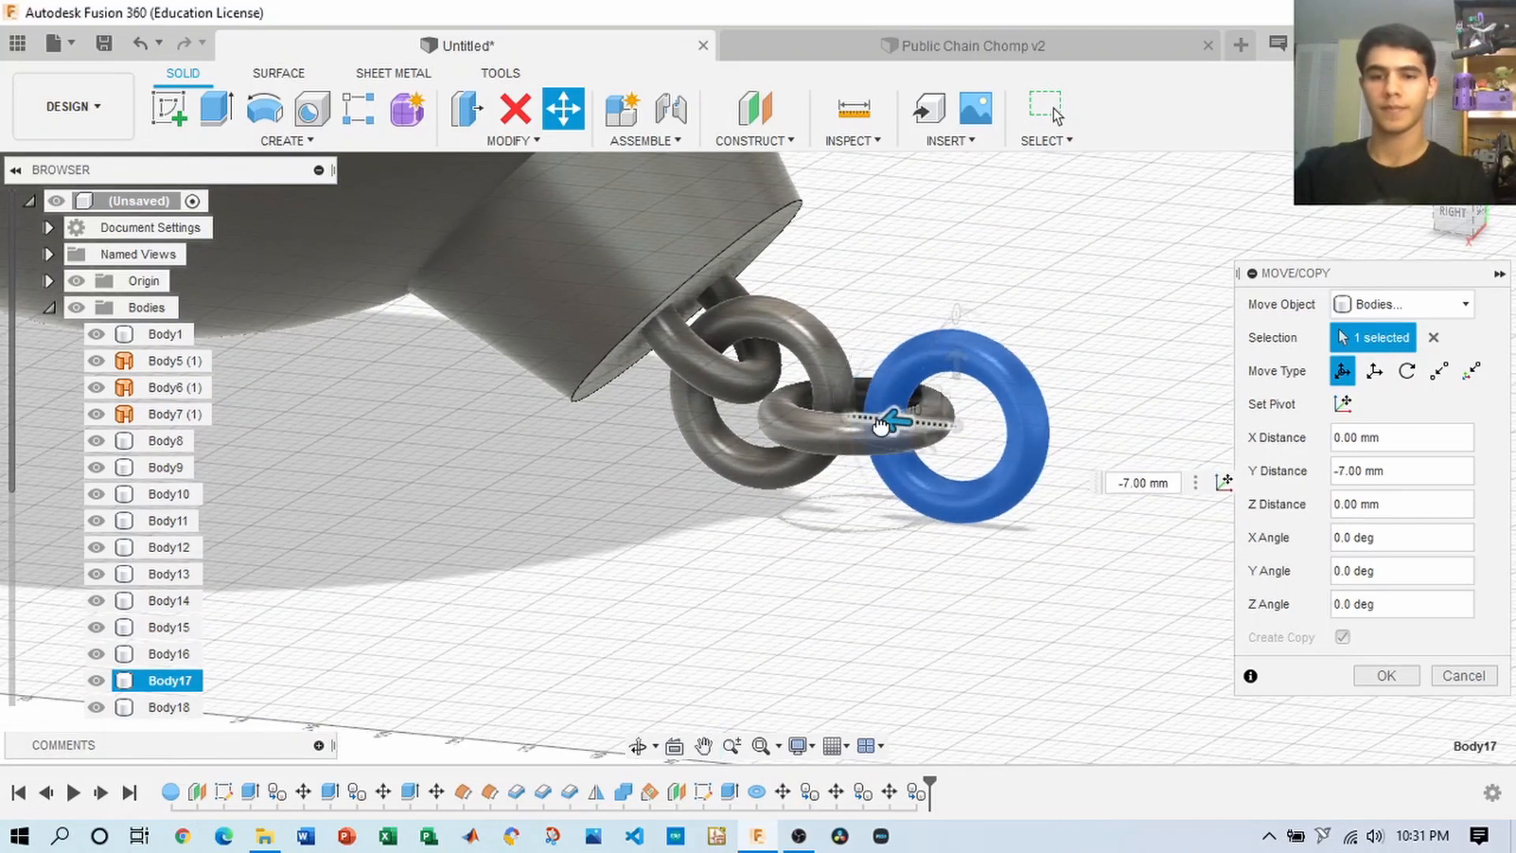
shift+middle_drag(894, 422, 1370, 305)
key(Return)
scroll(1370, 304, down, 5)
scroll(1372, 307, up, 4)
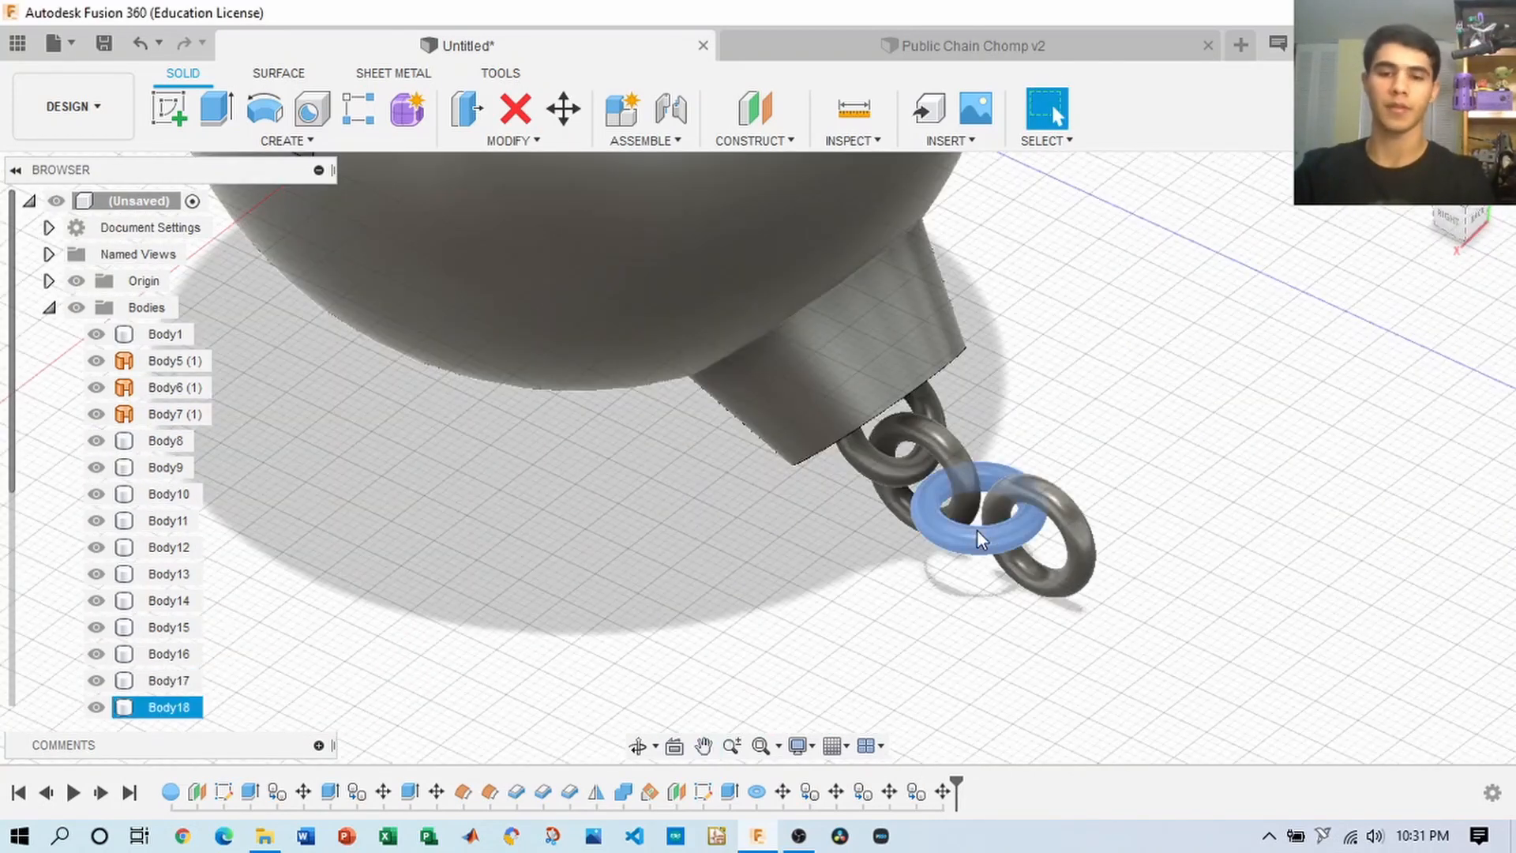
- Copy the flat link and move the copy outward beyond the upright fourth link to form the fifth link
scroll(979, 530, up, 2)
click(987, 533)
key(m)
click(1402, 305)
click(1376, 358)
click(1373, 371)
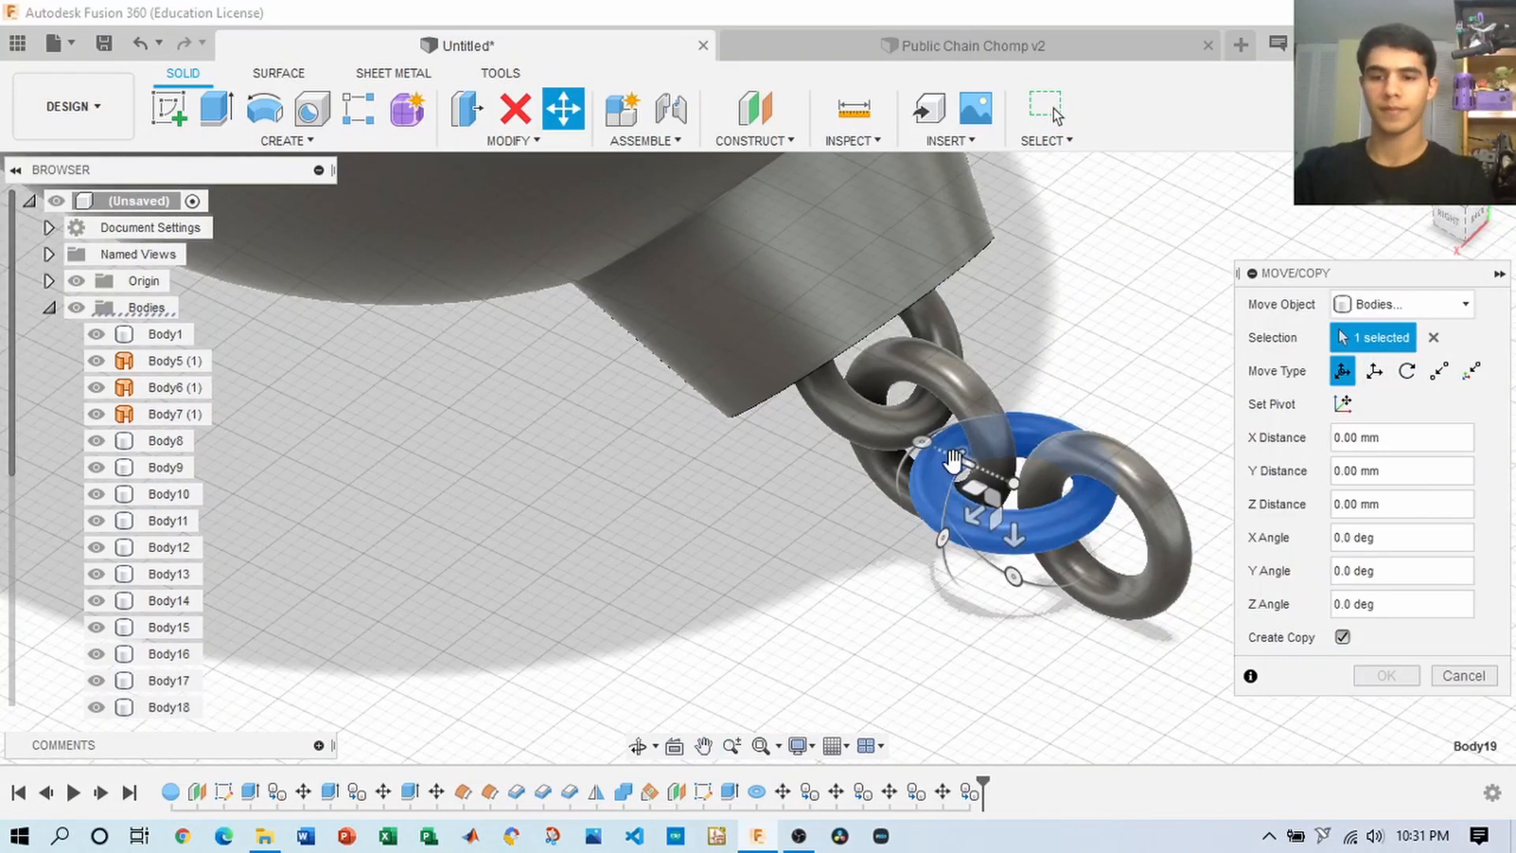
drag(1018, 521, 1218, 612)
key(Return)
- Copy the upright fourth link outward along the chain to add a sixth link at its end
click(1133, 497)
key(m)
click(1402, 305)
click(1376, 357)
click(1340, 636)
key(Return)
click(1418, 192)
drag(1492, 229, 1478, 223)
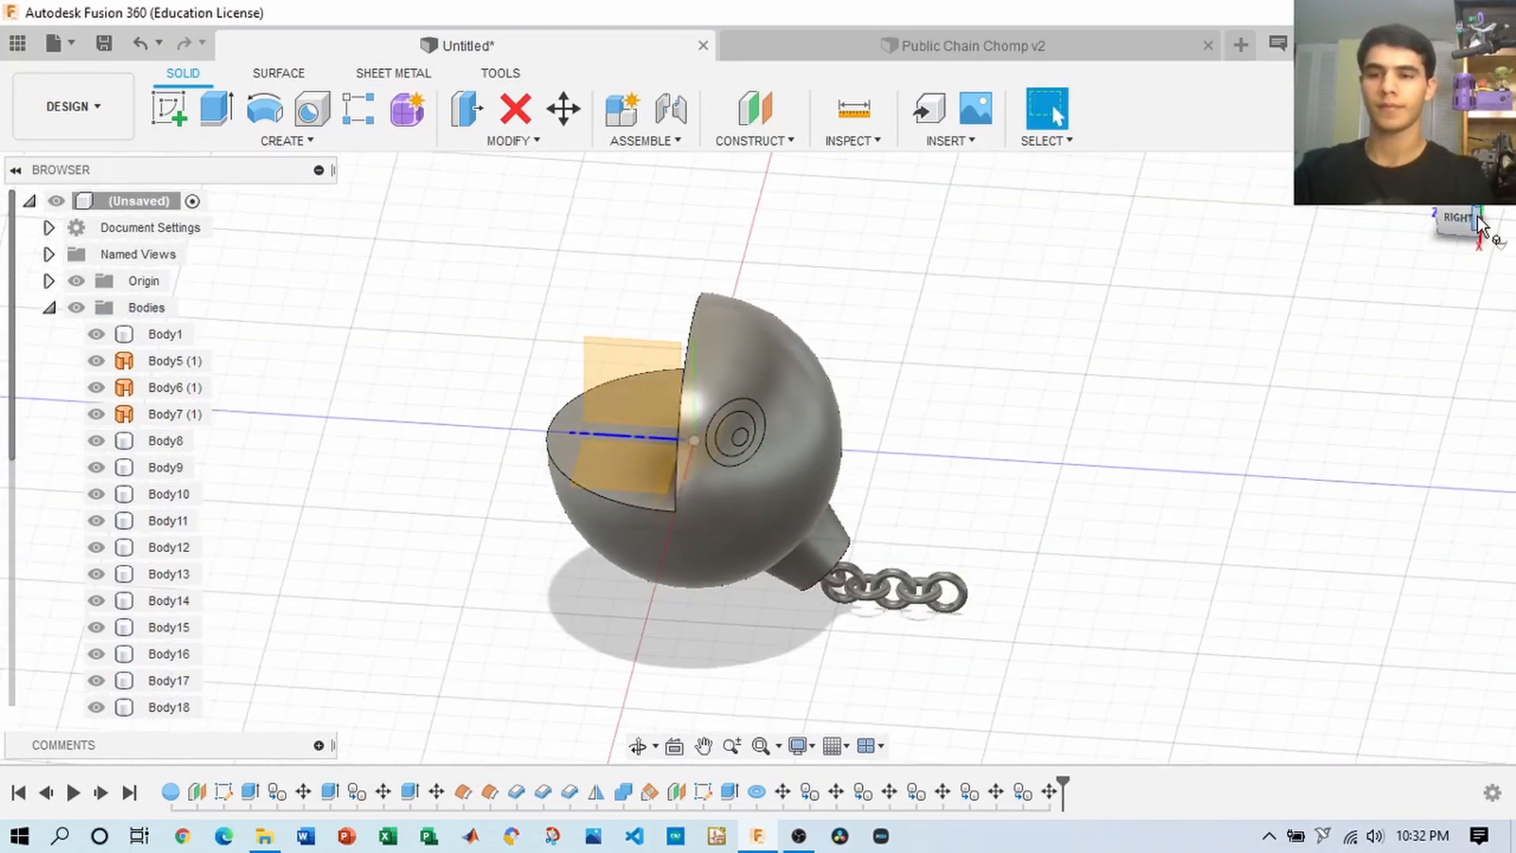
- Select the four outermost links and copy them together outward to extend the chain
scroll(995, 594, up, 5)
click(891, 568)
ctrl+click(711, 592)
ctrl+click(635, 541)
ctrl+click(545, 580)
key(m)
click(1402, 305)
click(1376, 357)
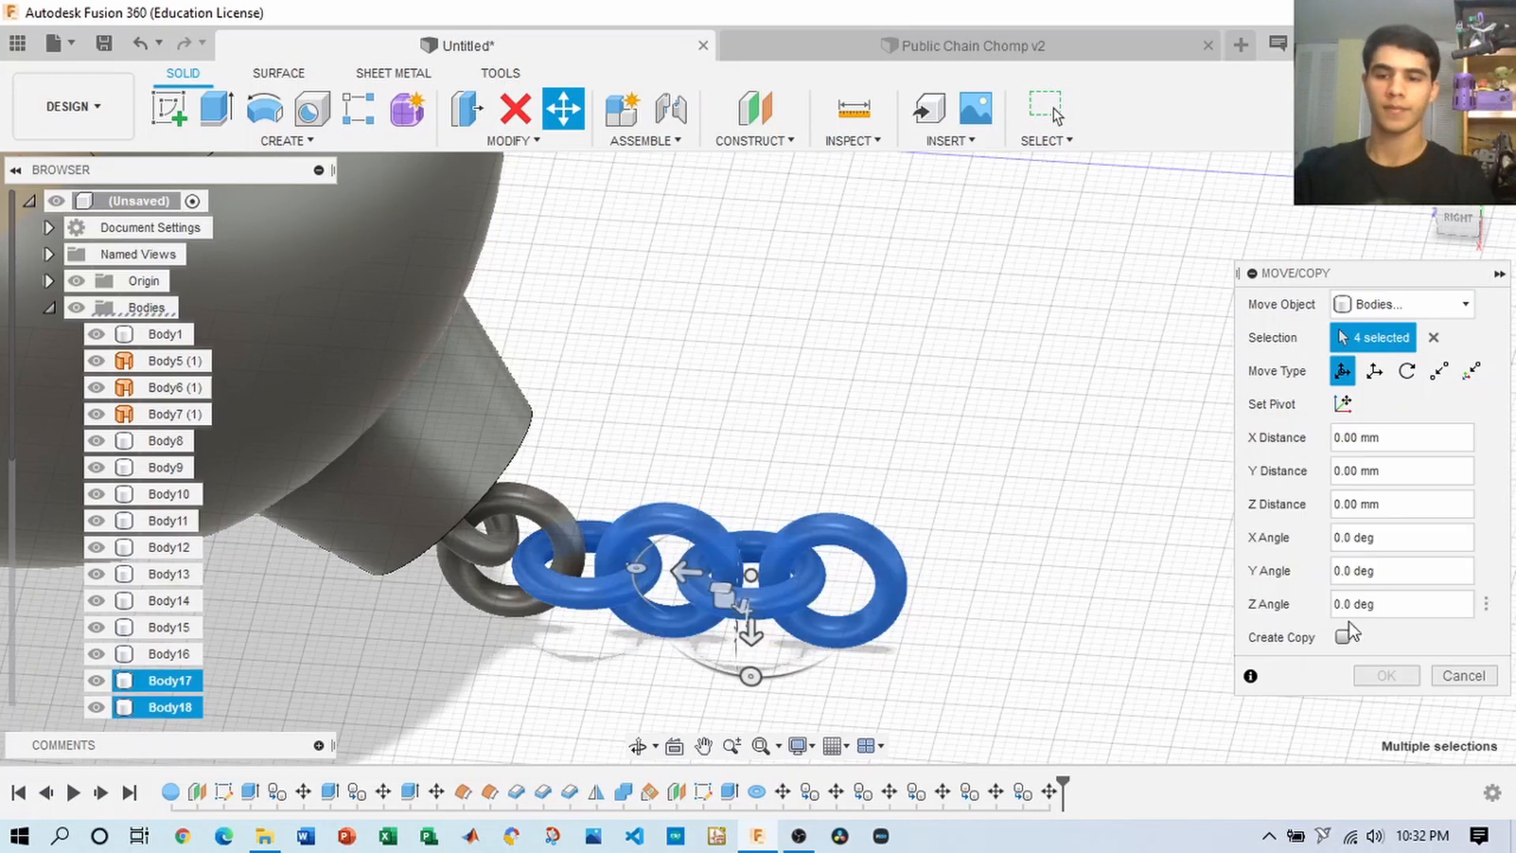
drag(684, 600, 1011, 645)
key(Return)
- Inspect the extended chain and the open mouth from the home and front views
scroll(1268, 529, down, 7)
drag(1457, 220, 1494, 234)
click(1415, 199)
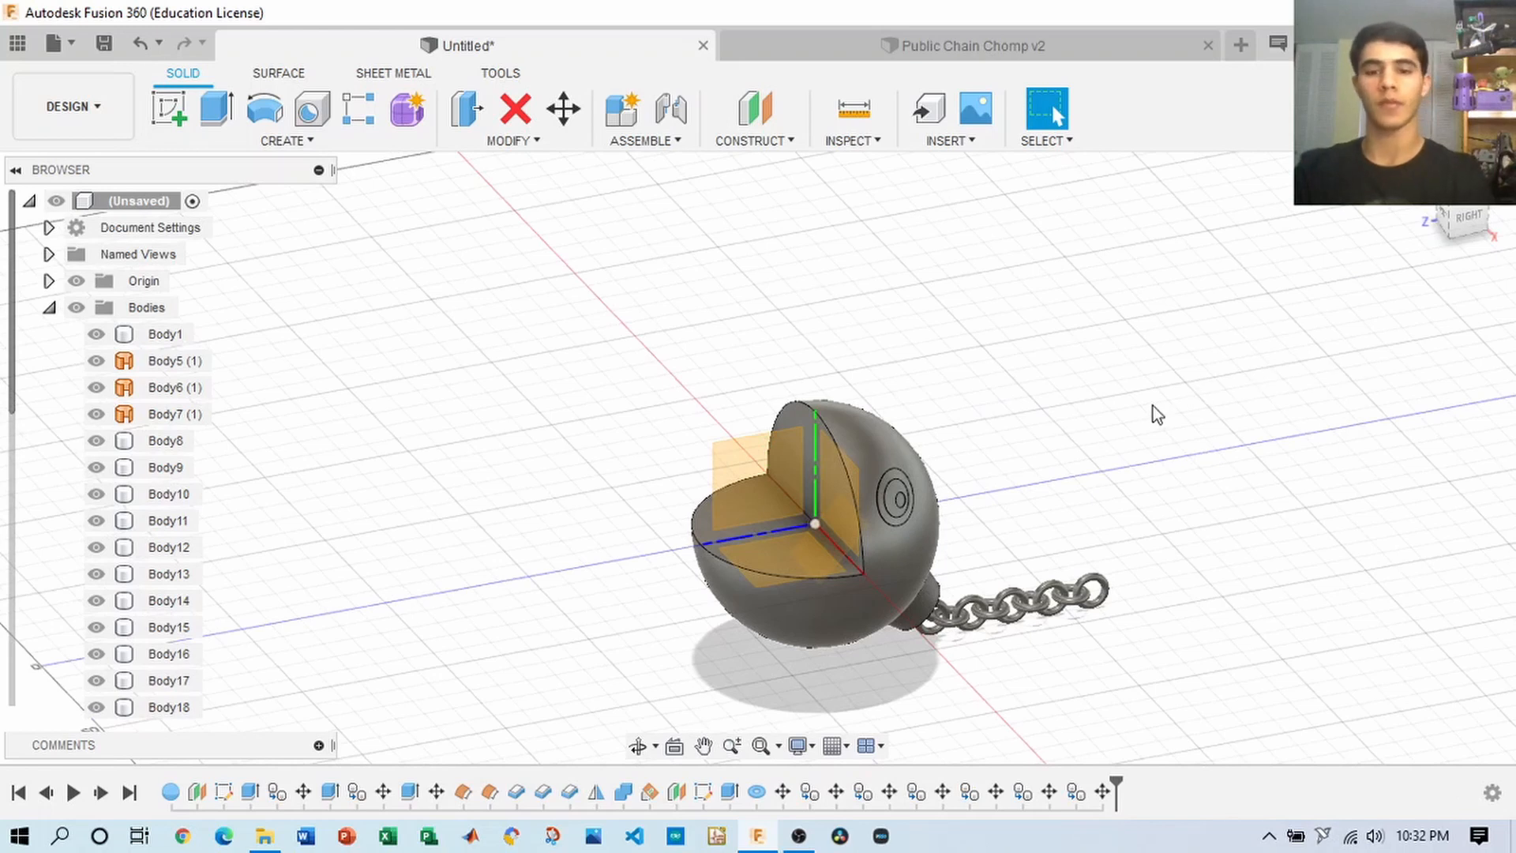
click(1412, 207)
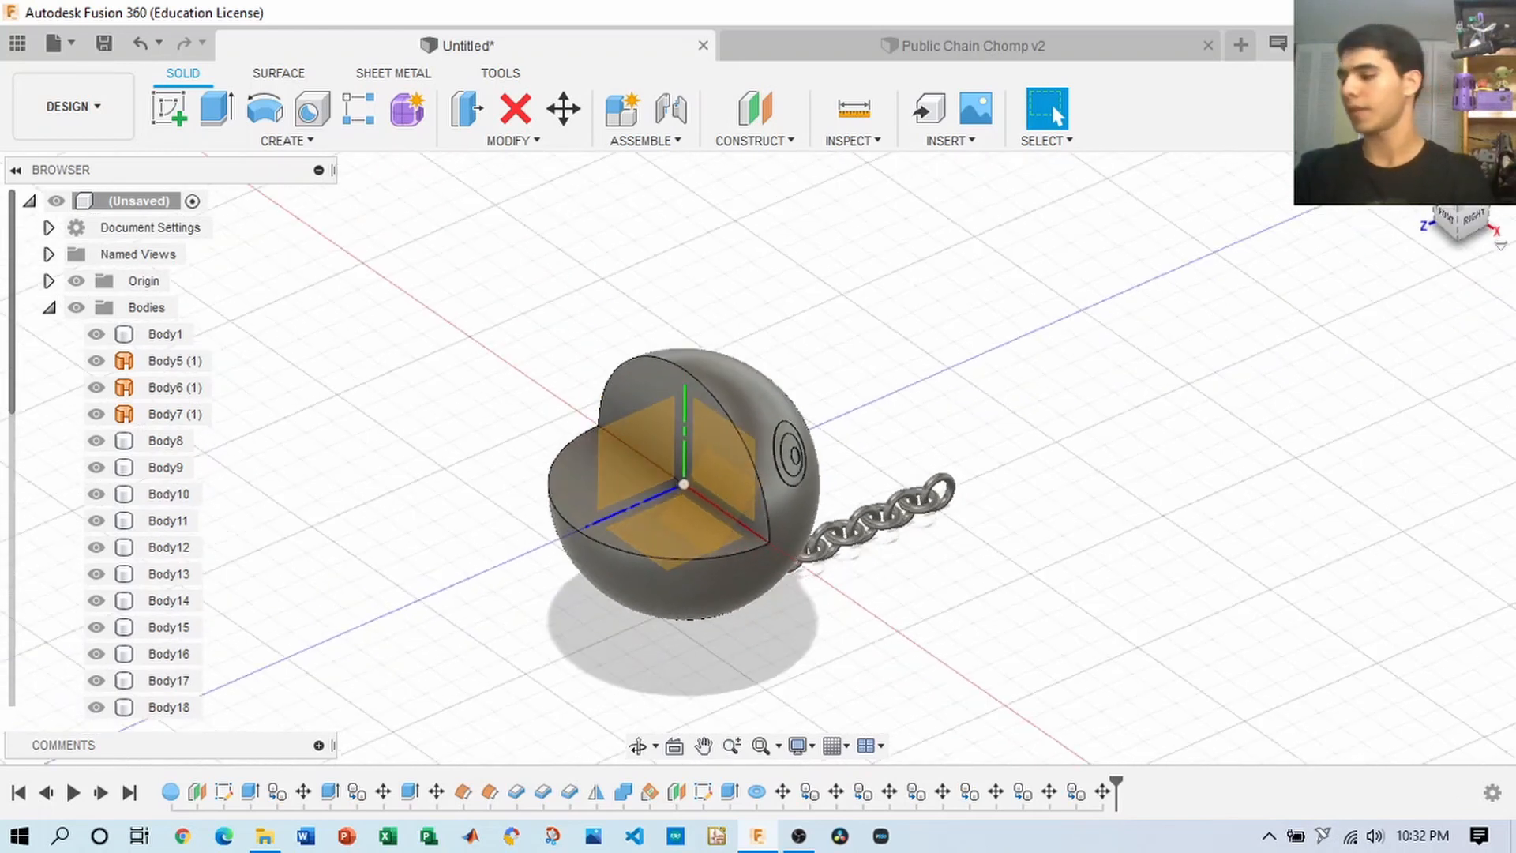
click(663, 471)
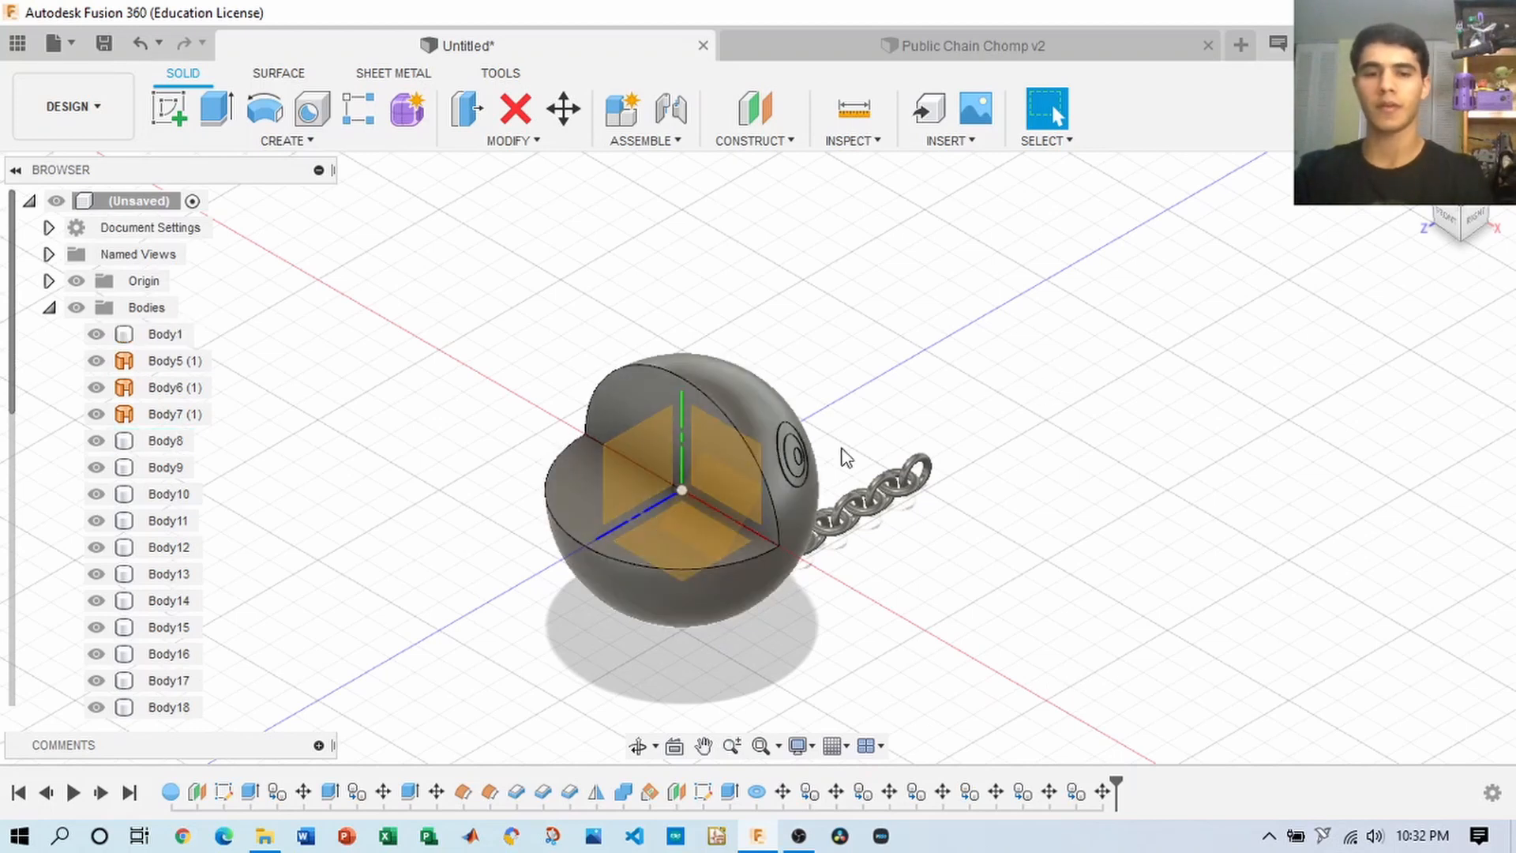
click(1447, 228)
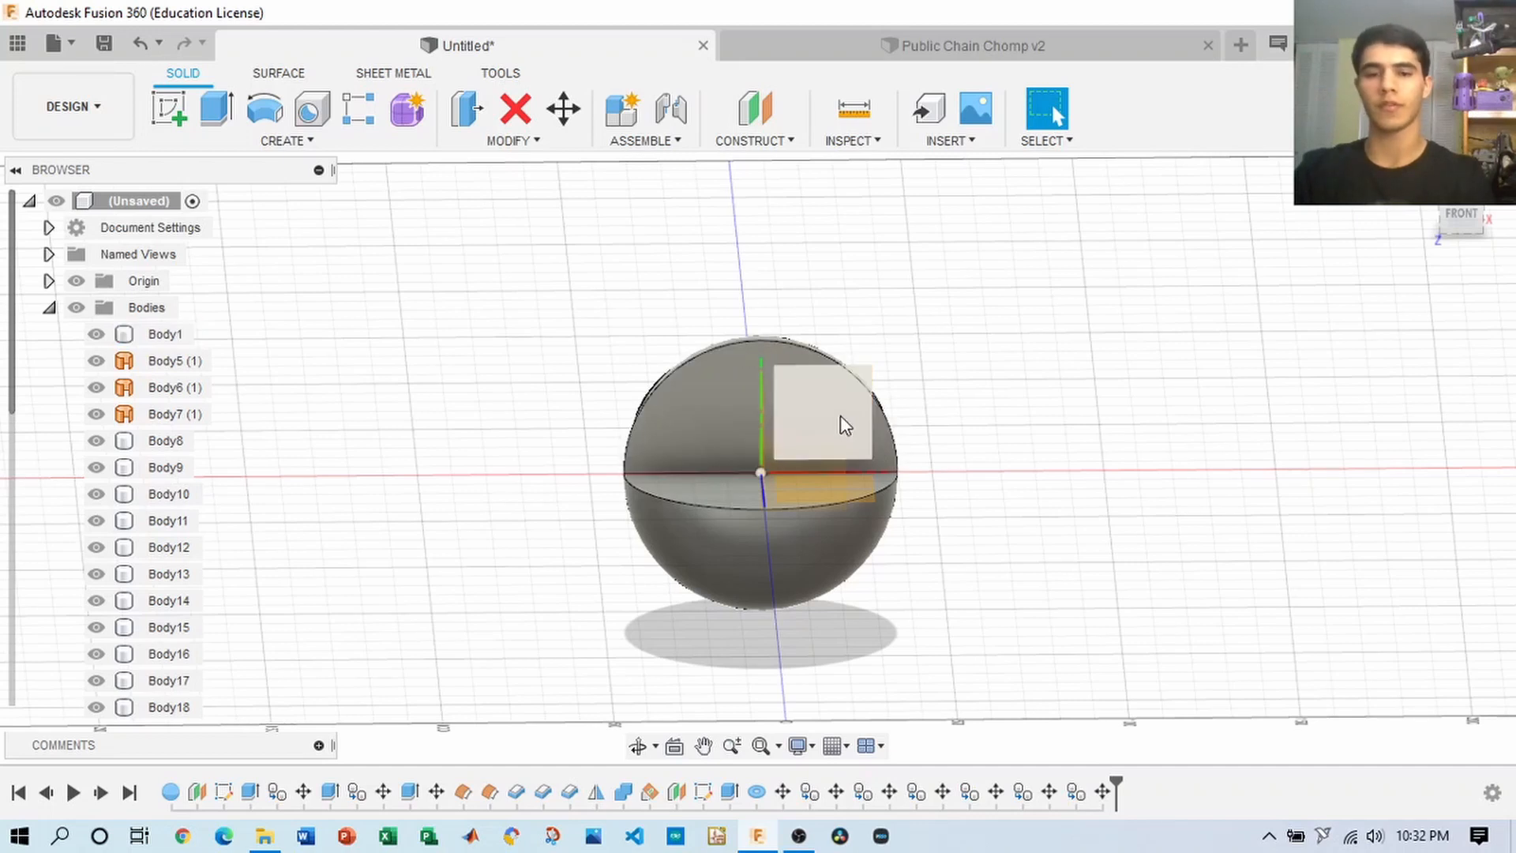
click(647, 409)
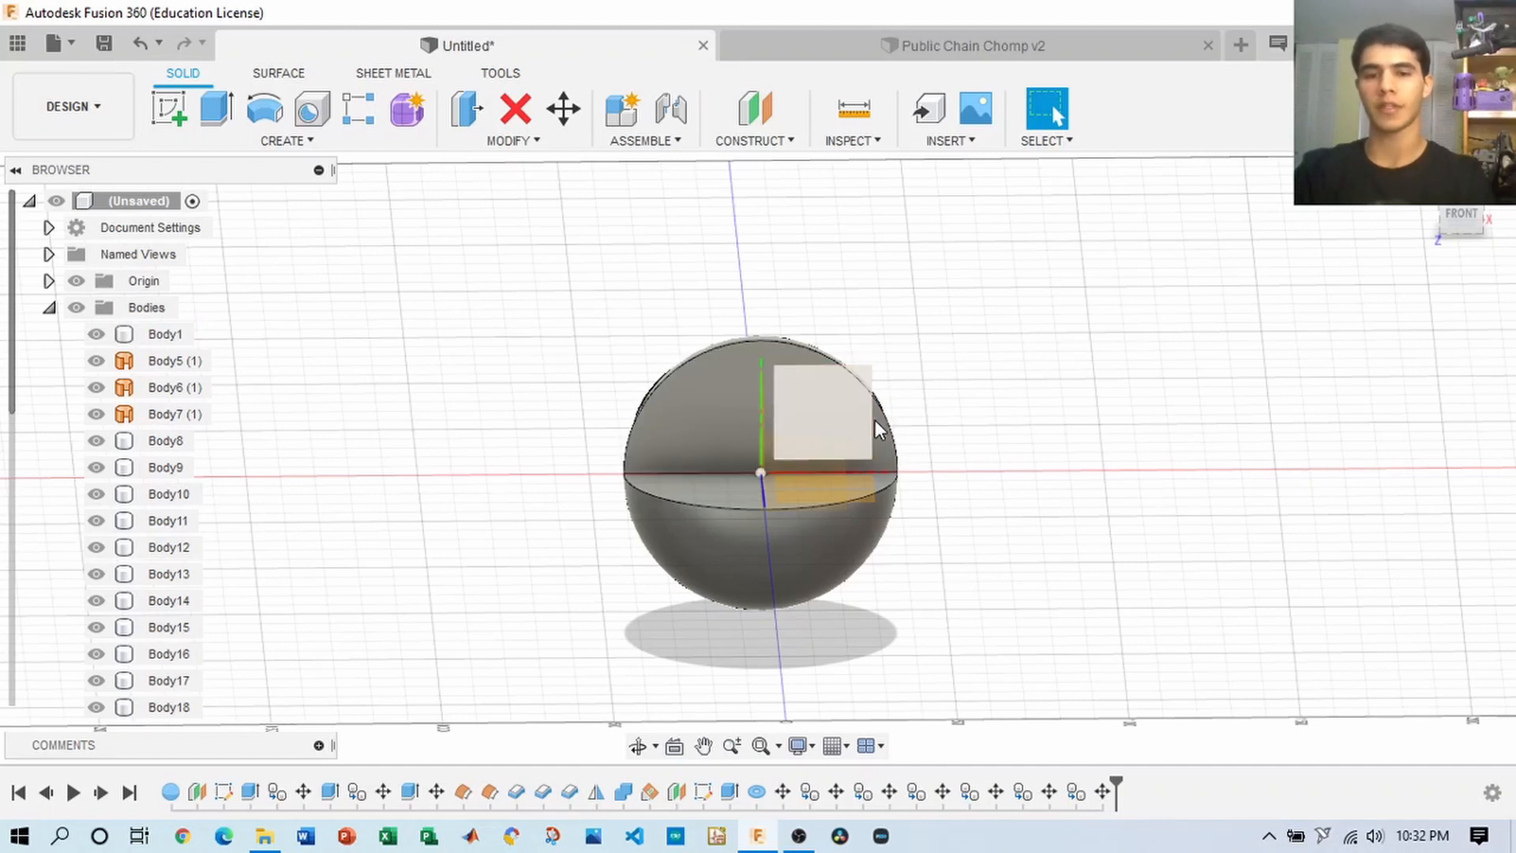
drag(1452, 227, 1442, 252)
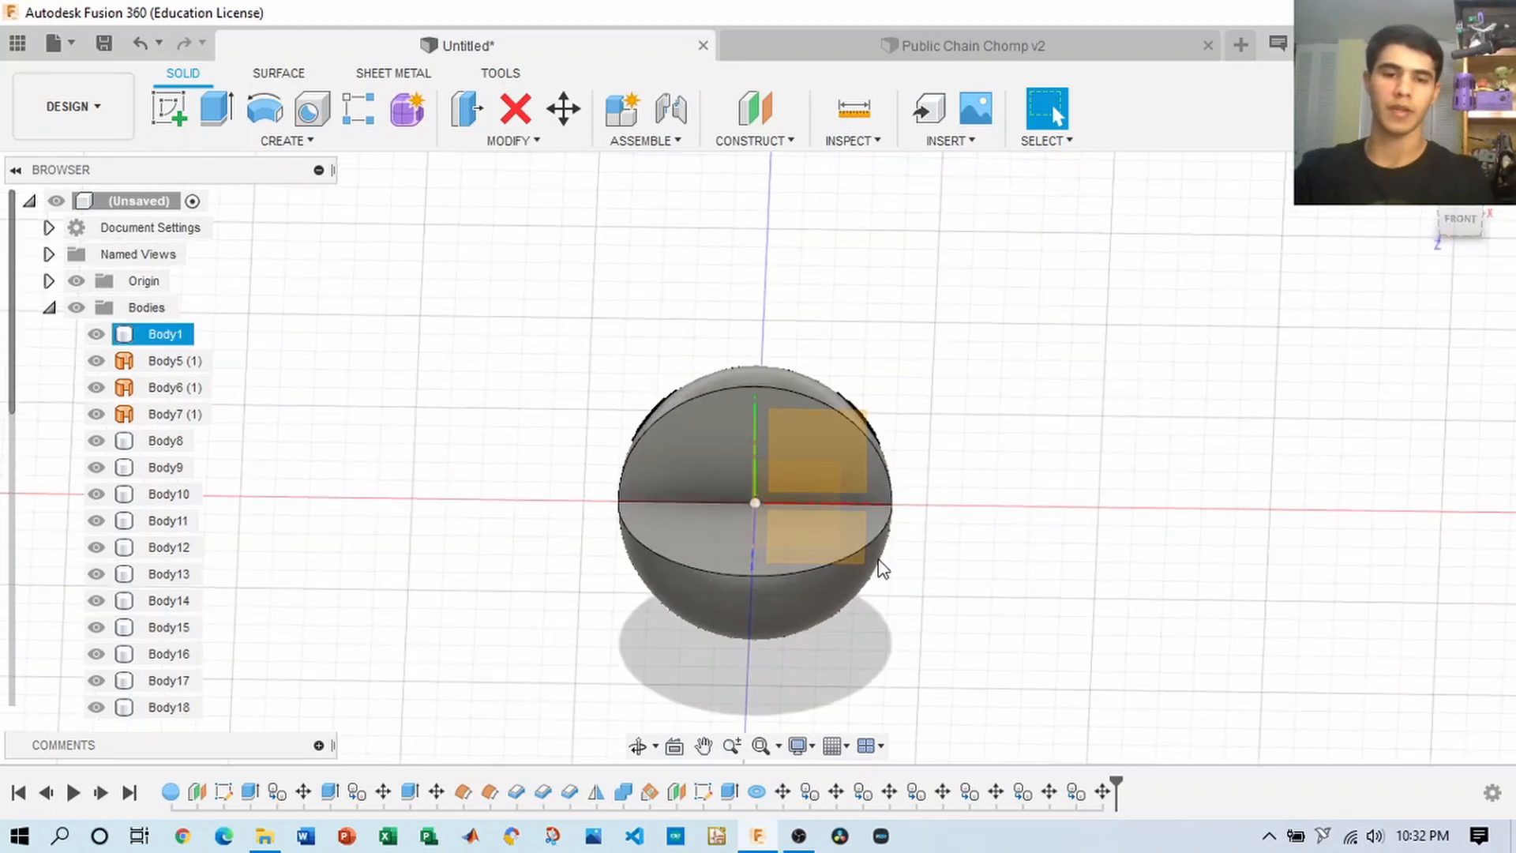
- Start a sketch on the mouth's lower flat face and draw a 70 mm diameter circle centred on the origin
click(49, 308)
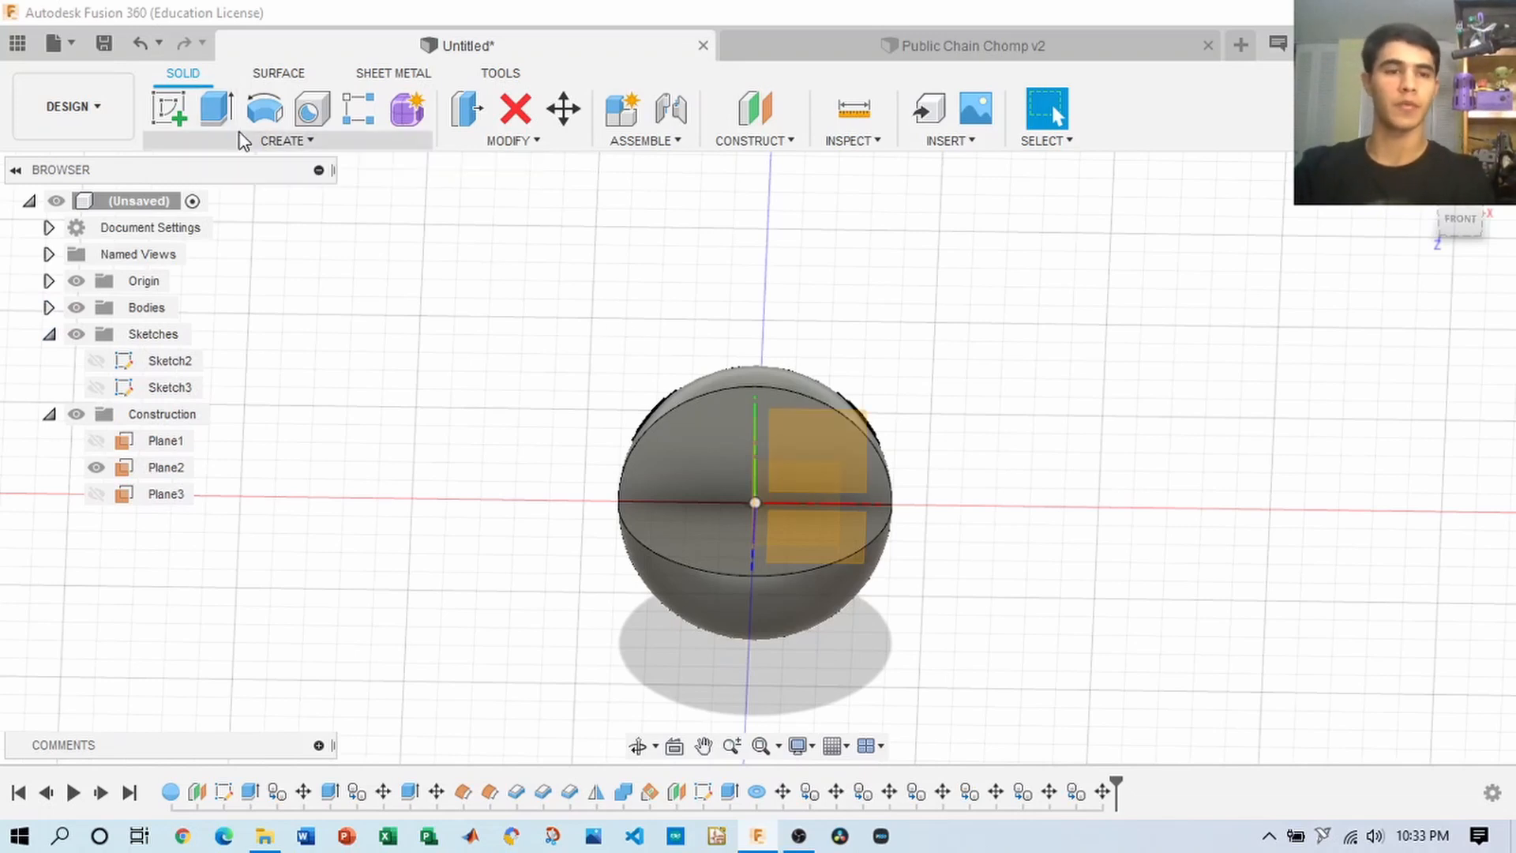
click(169, 108)
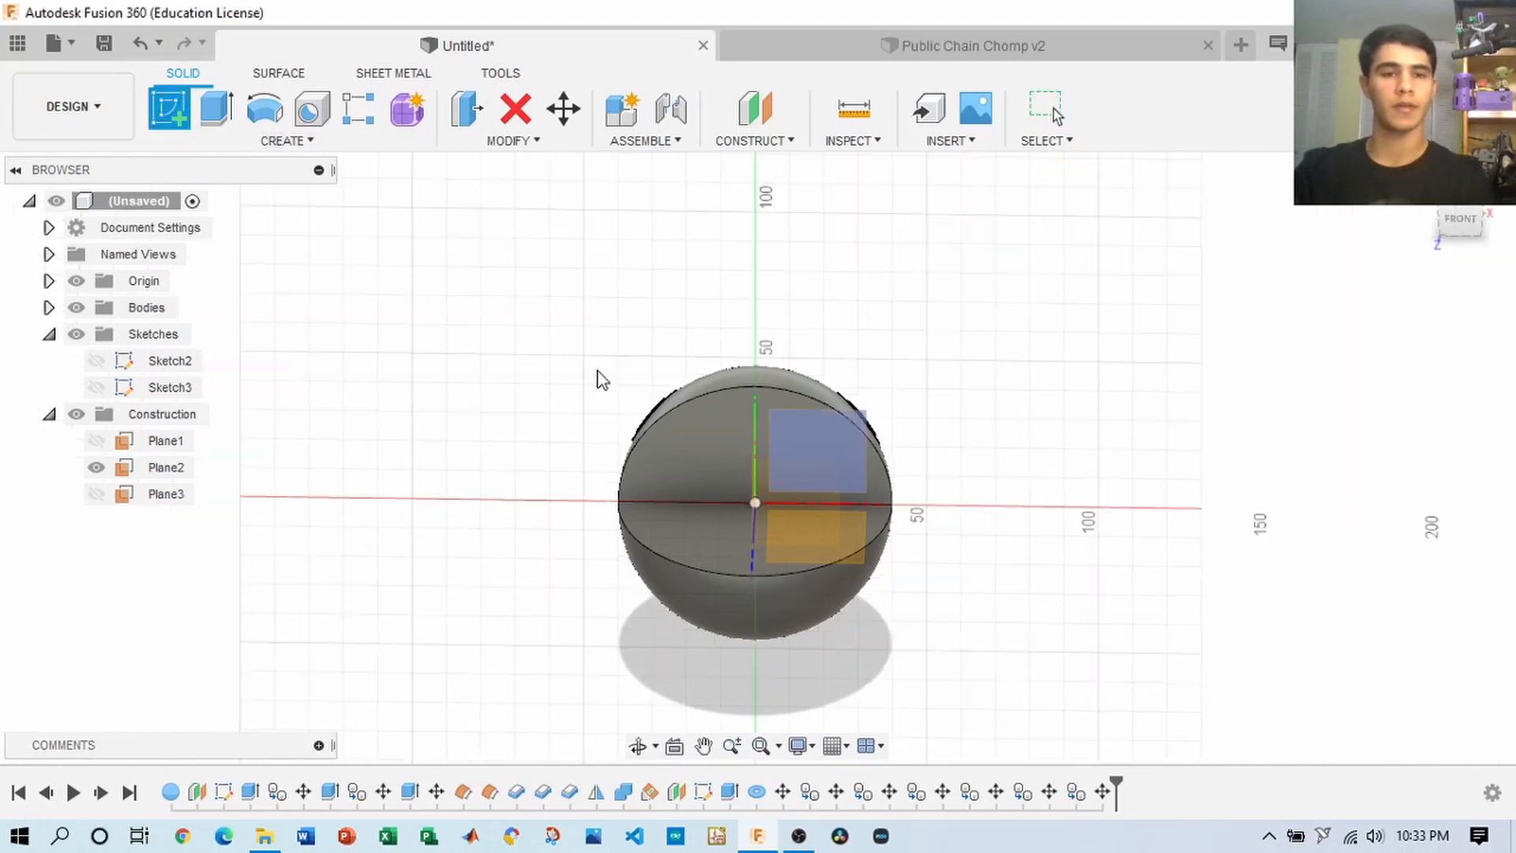
click(665, 517)
scroll(1050, 506, up, 3)
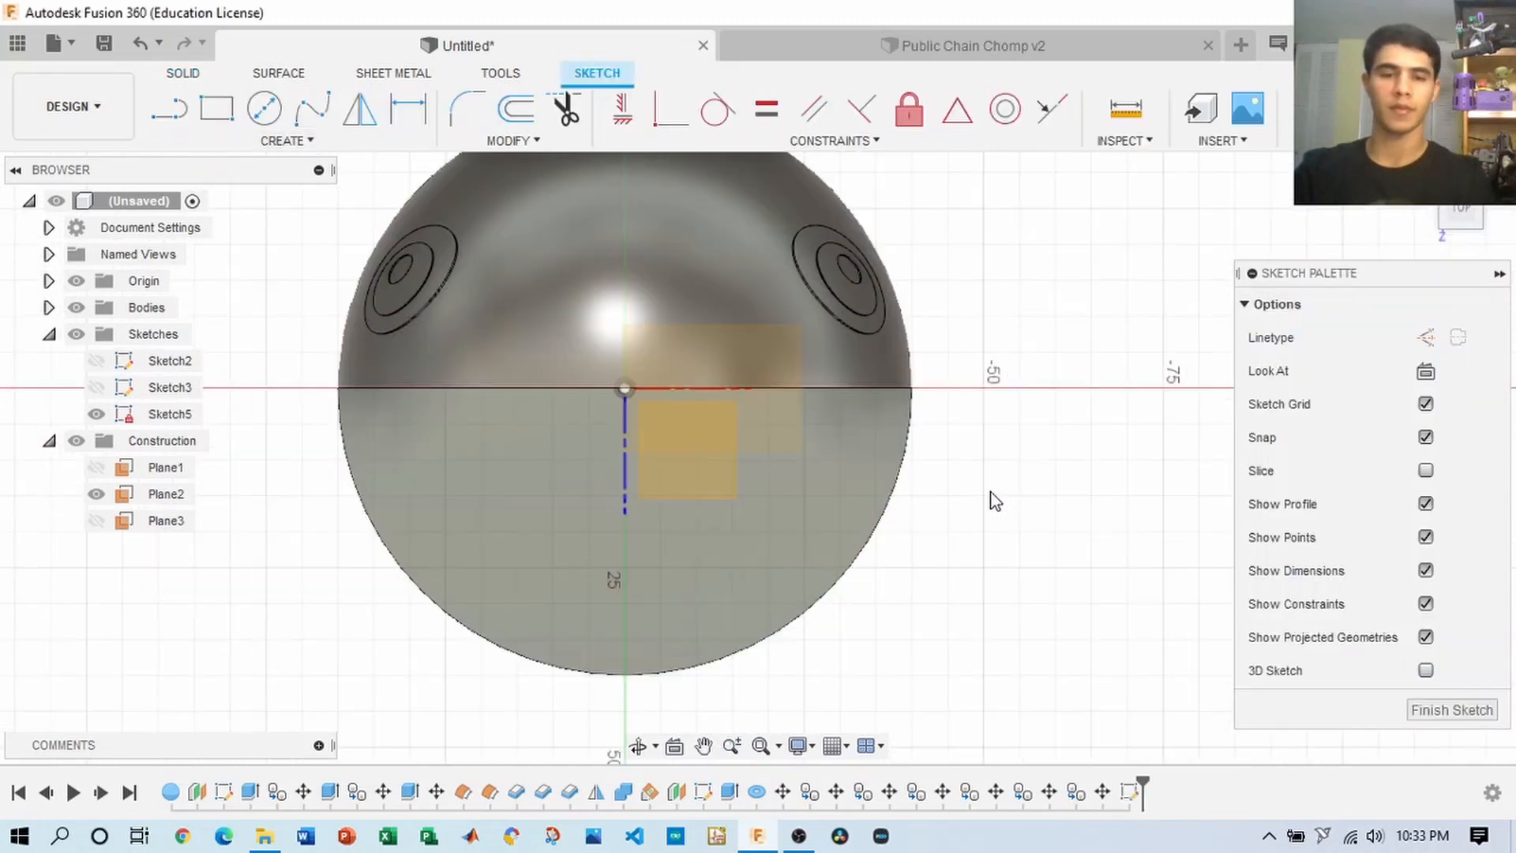
click(266, 110)
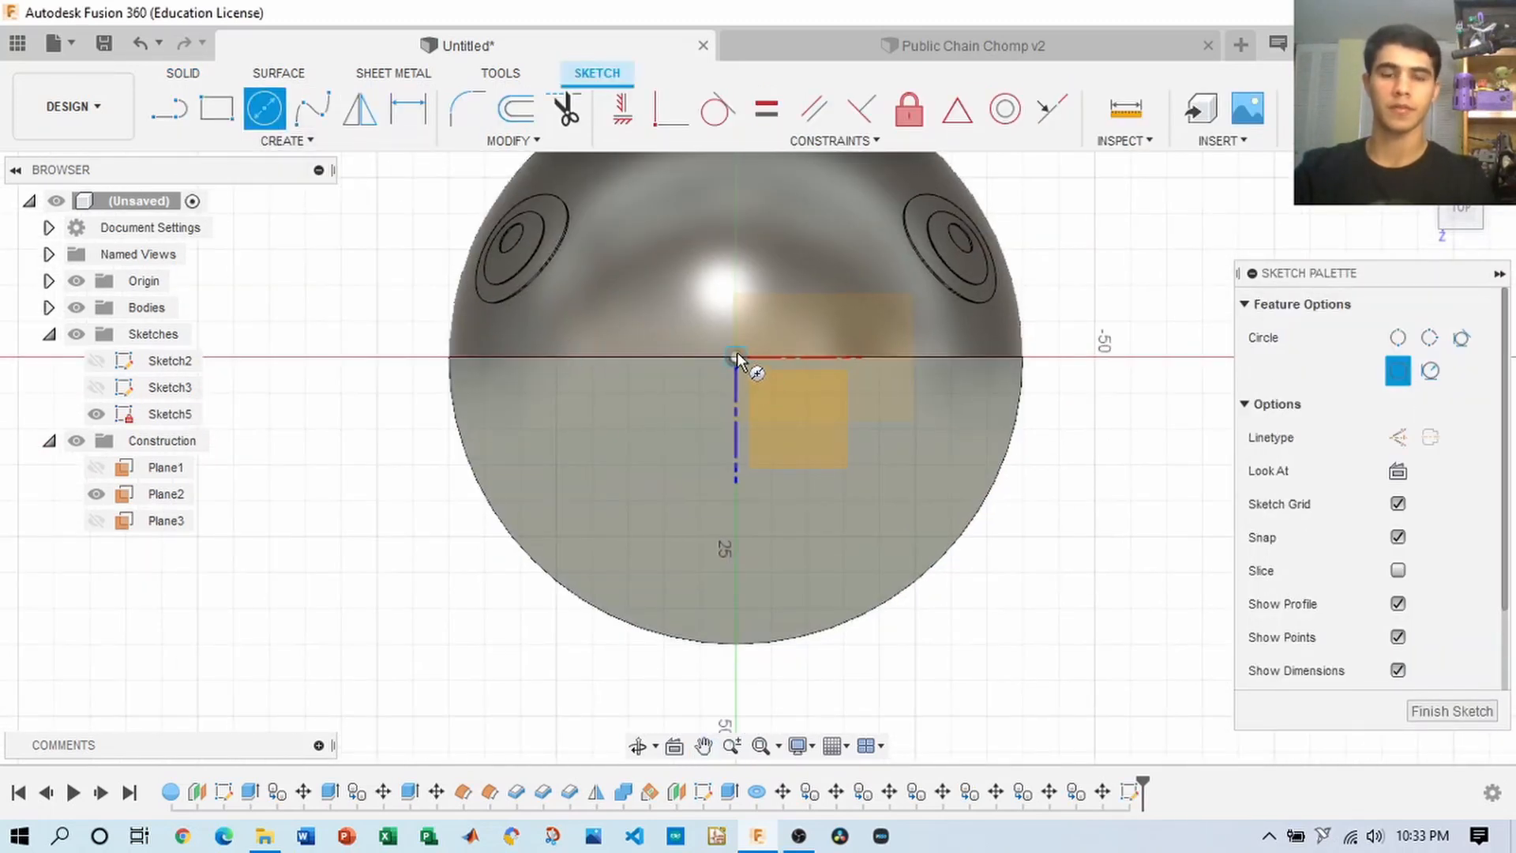
click(736, 359)
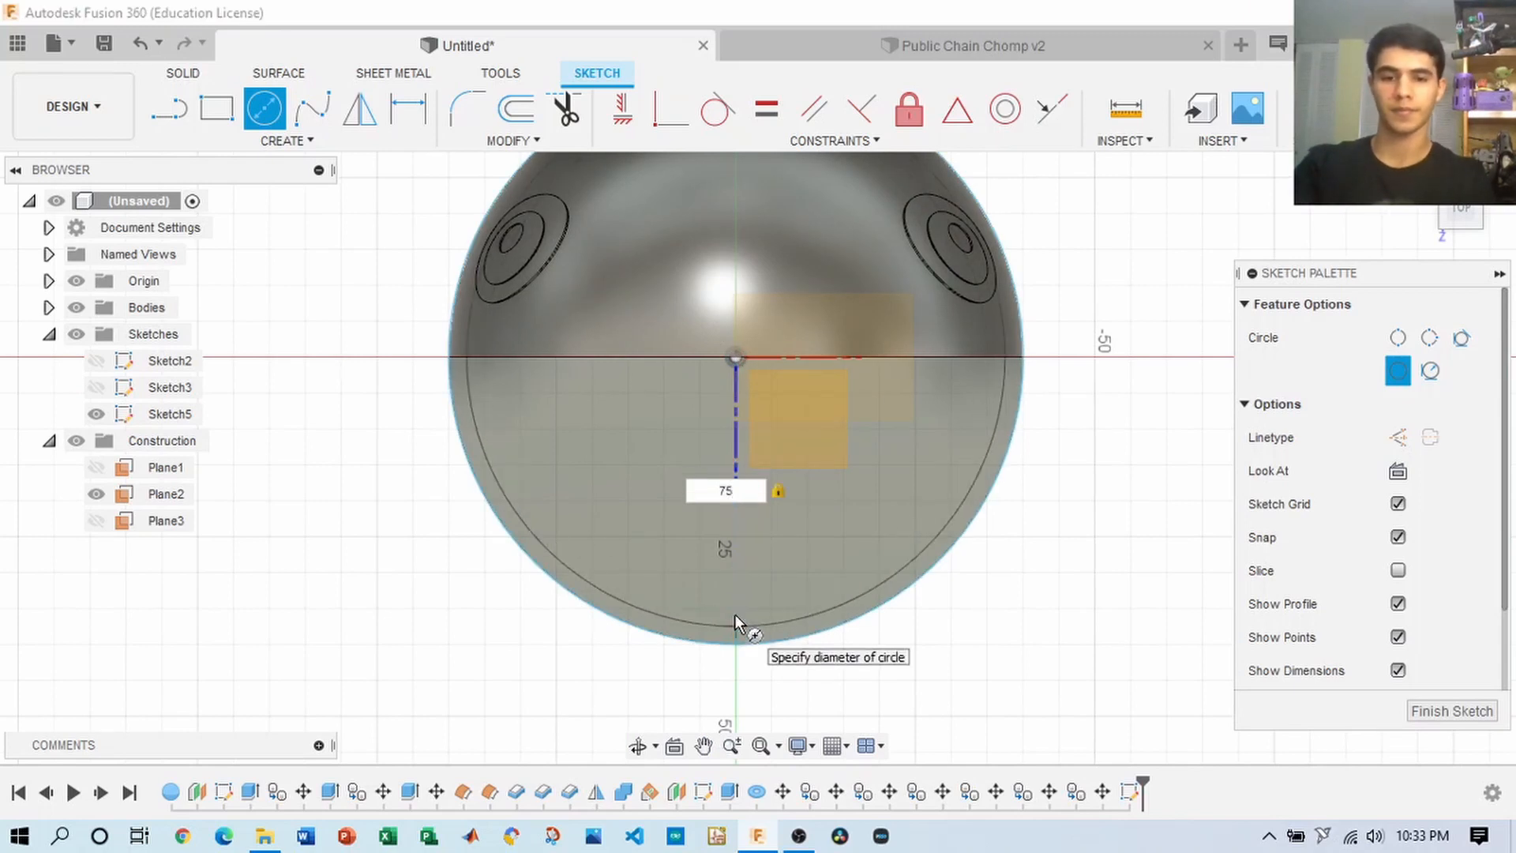
key(Return)
drag(1460, 218, 1475, 186)
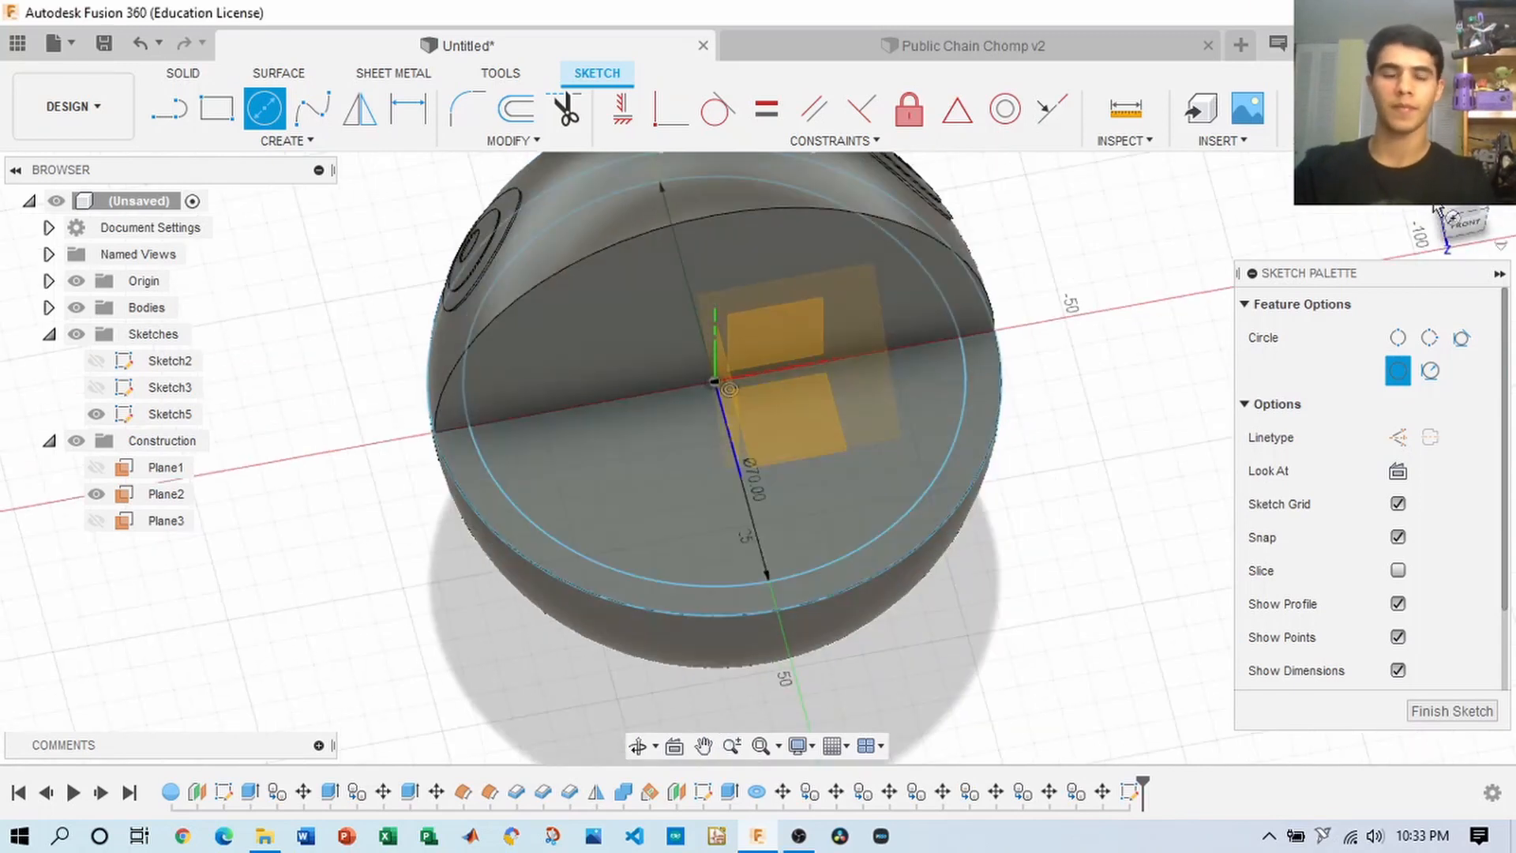
- Draw a 10-sided polygon centred on the origin, with its vertices on the mouth face's outer edge and one at the front centre
click(273, 147)
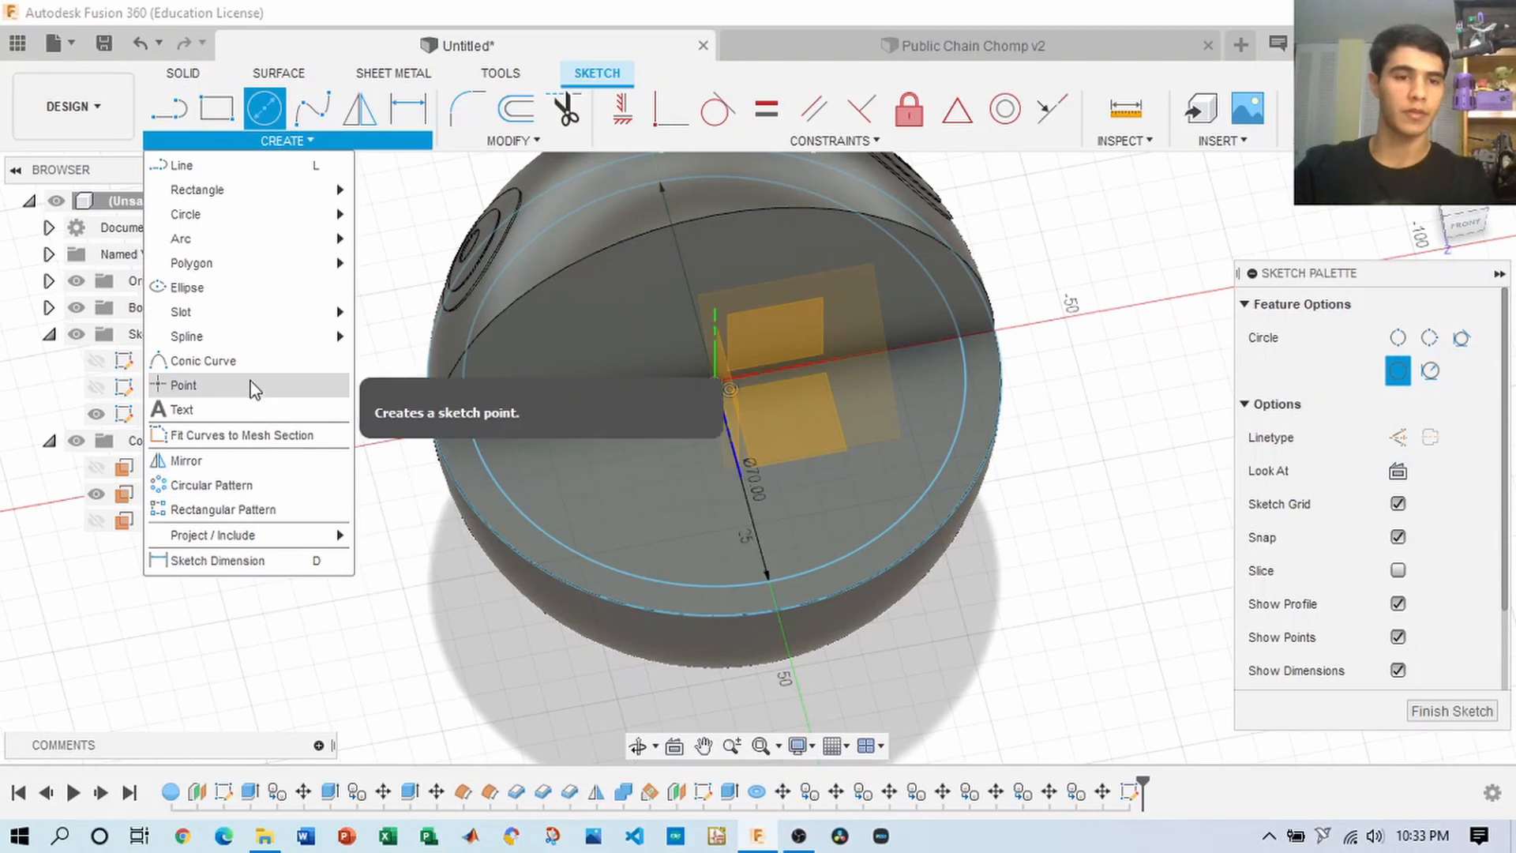
mouse_move(245, 264)
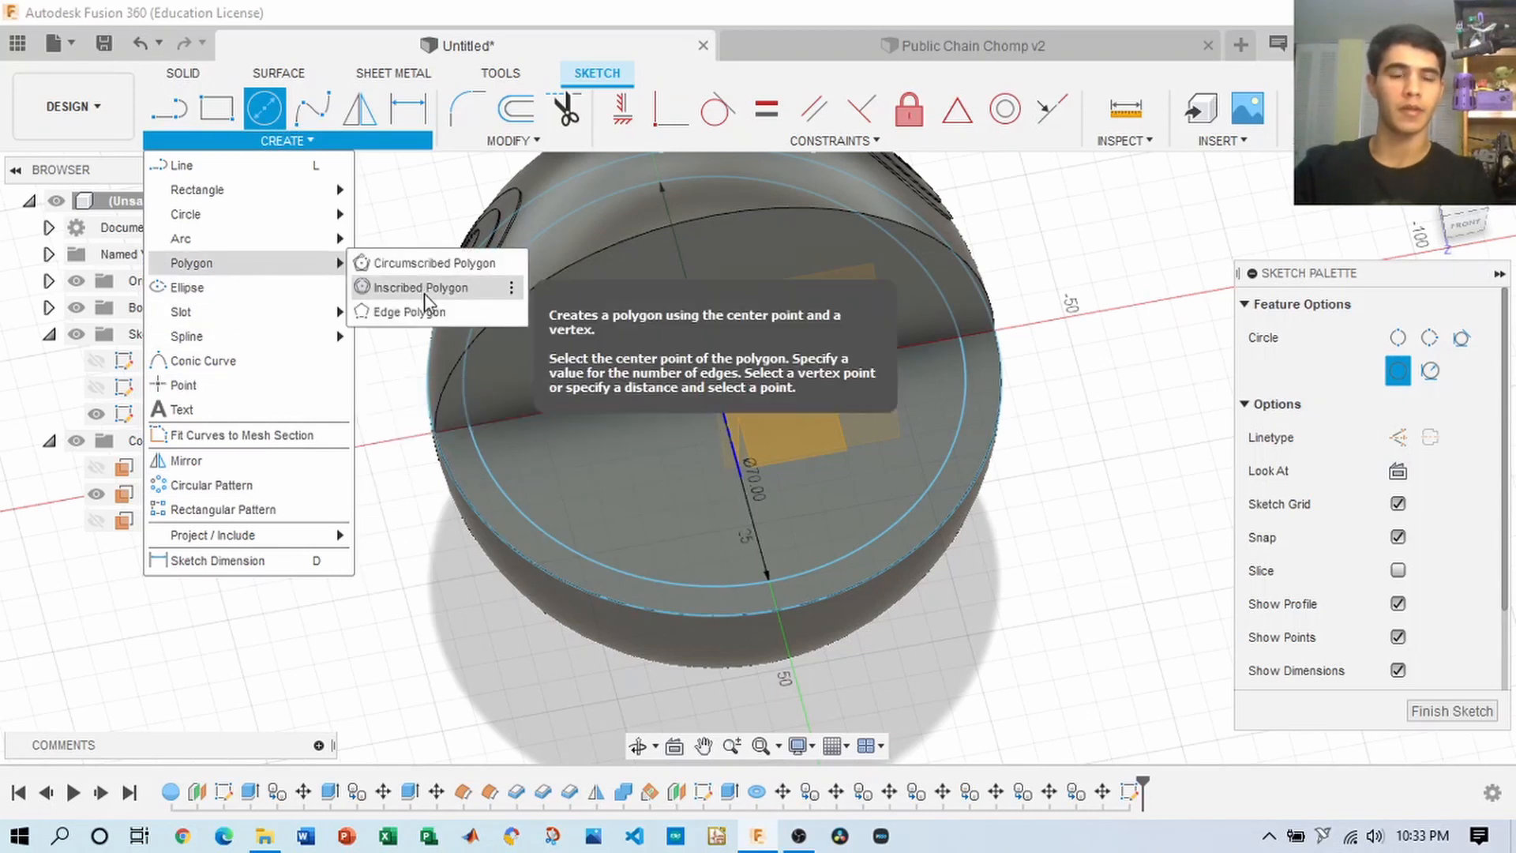
click(426, 268)
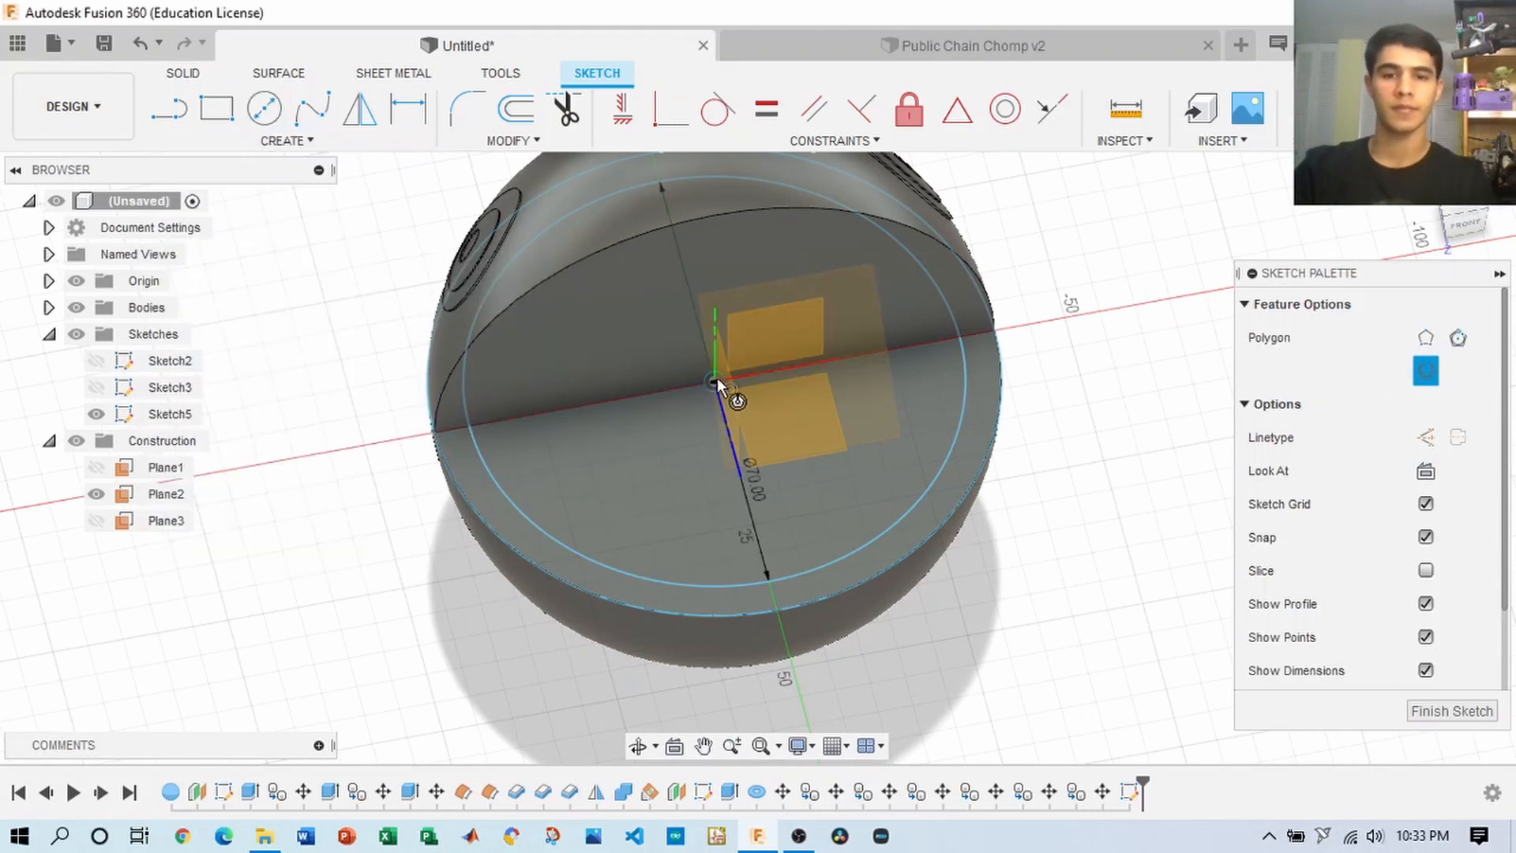
click(715, 381)
key(Tab)
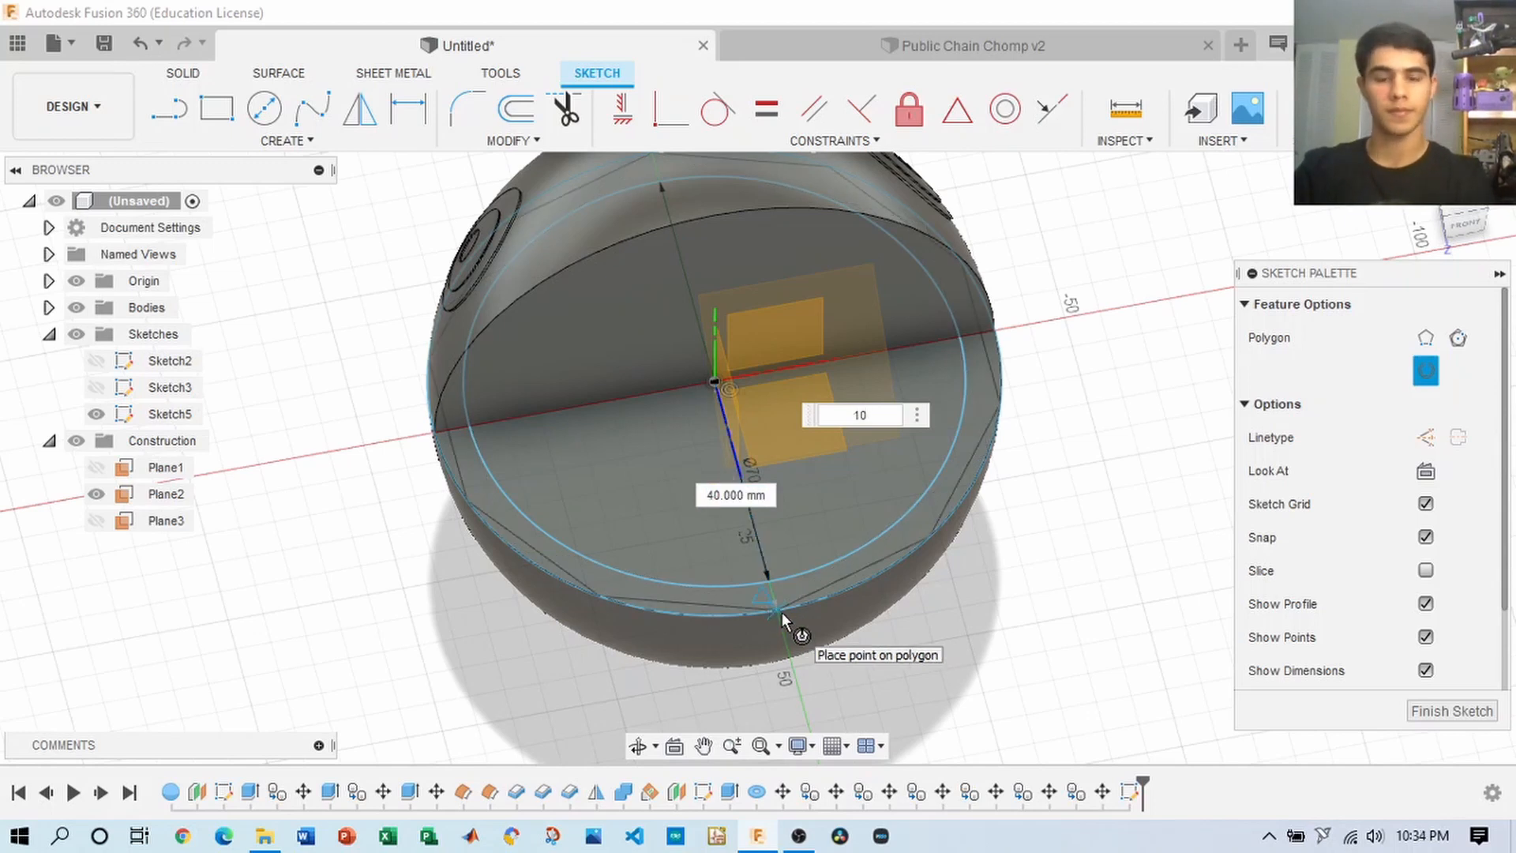
key(BackSpace)
key(BackSpace)
text(9)
key(BackSpace)
text(10)
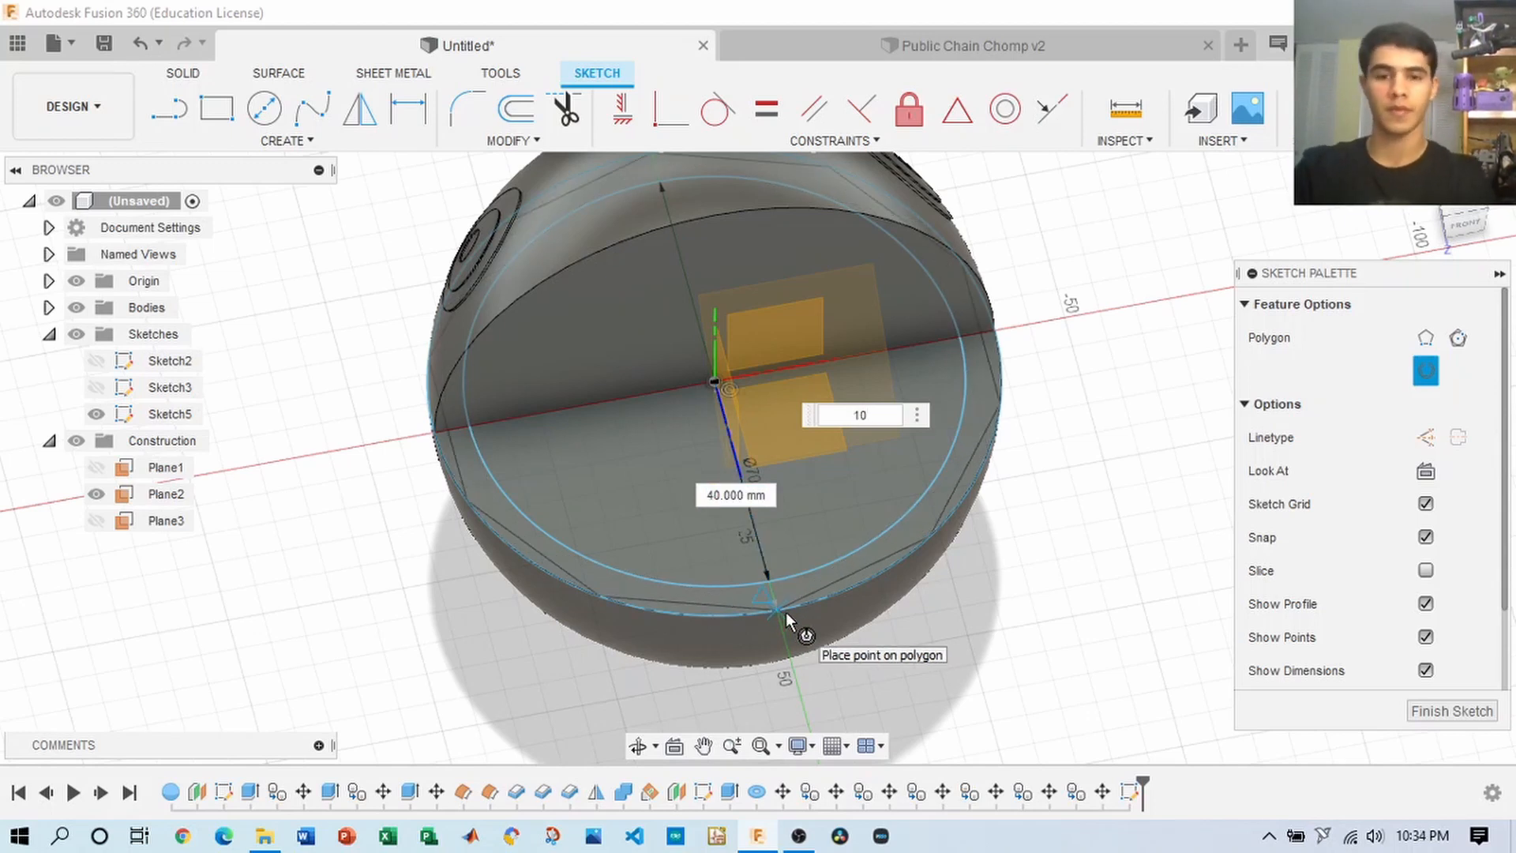
click(785, 613)
scroll(864, 576, down, 3)
mouse_move(1462, 232)
mouse_down()
mouse_move(1484, 235)
mouse_move(1443, 240)
mouse_up()
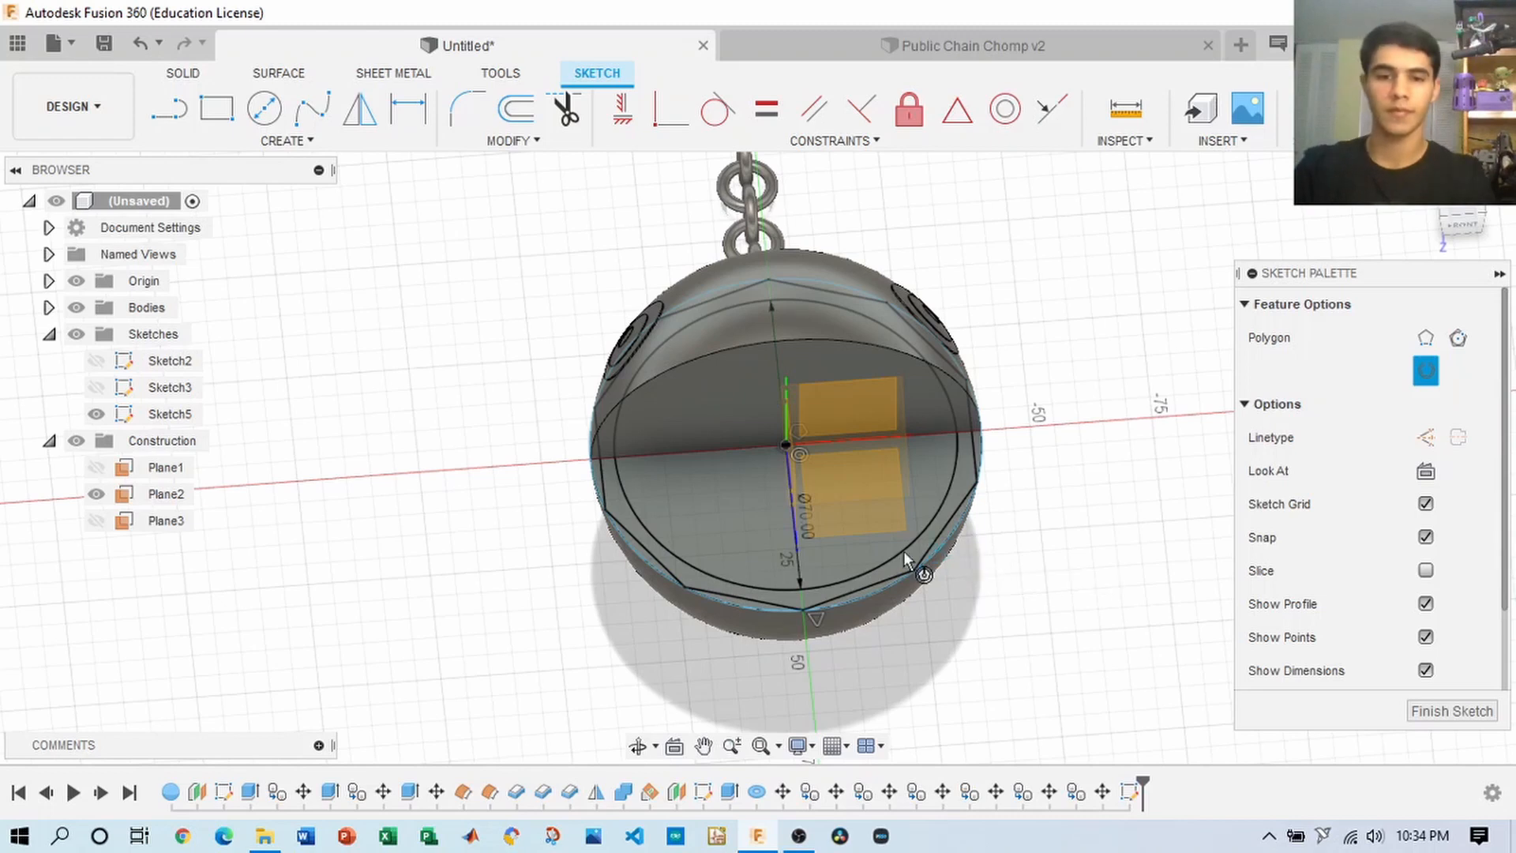
- Finish the mouth sketch and reopen it for editing, viewed square to its plane
scroll(828, 564, up, 3)
click(1421, 111)
right_click(1132, 790)
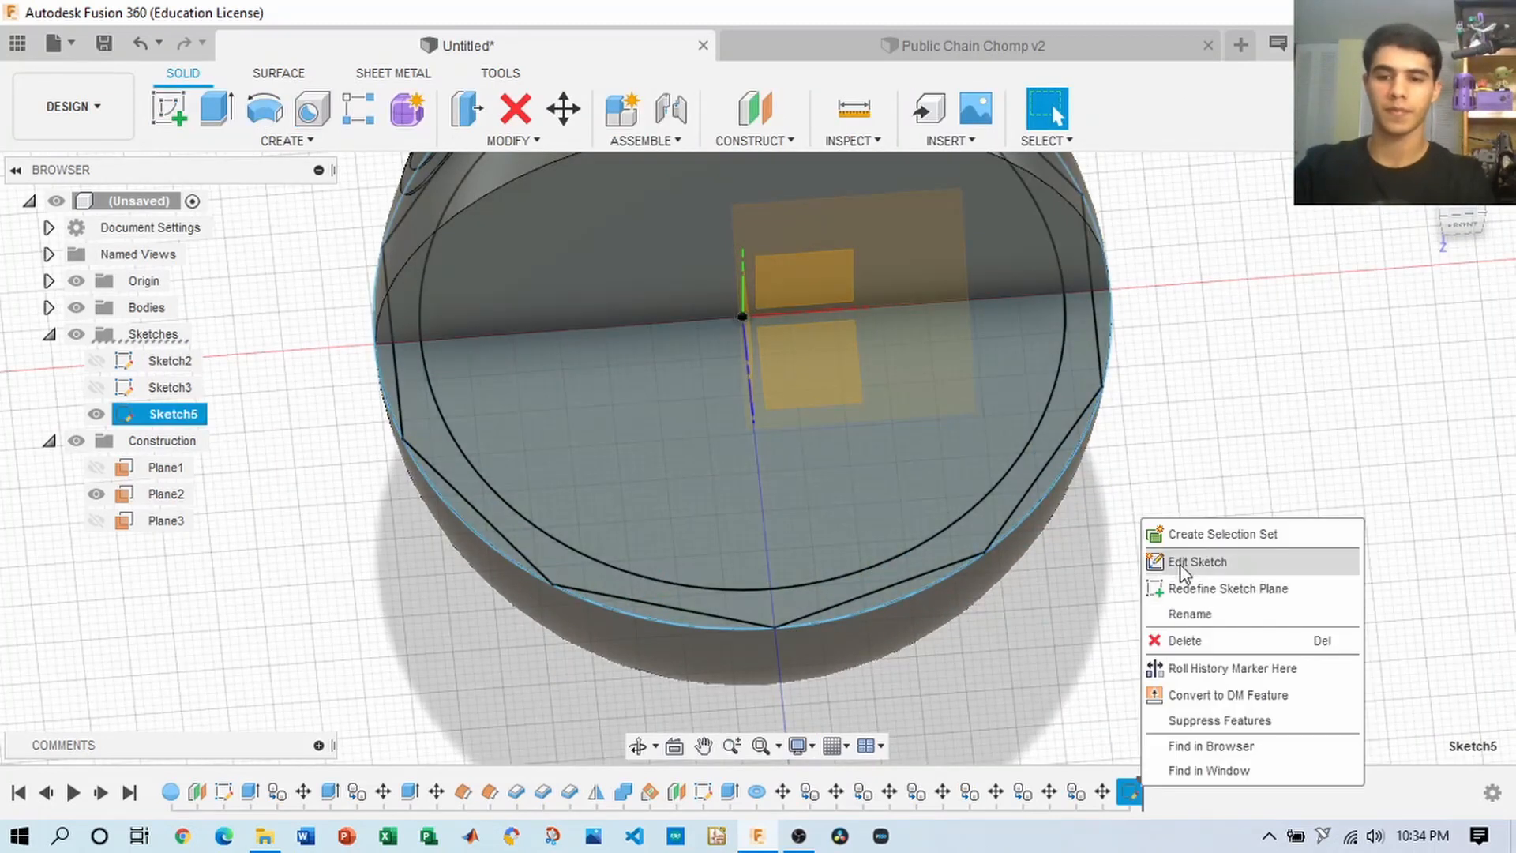
click(1183, 564)
right_click(782, 661)
key(Escape)
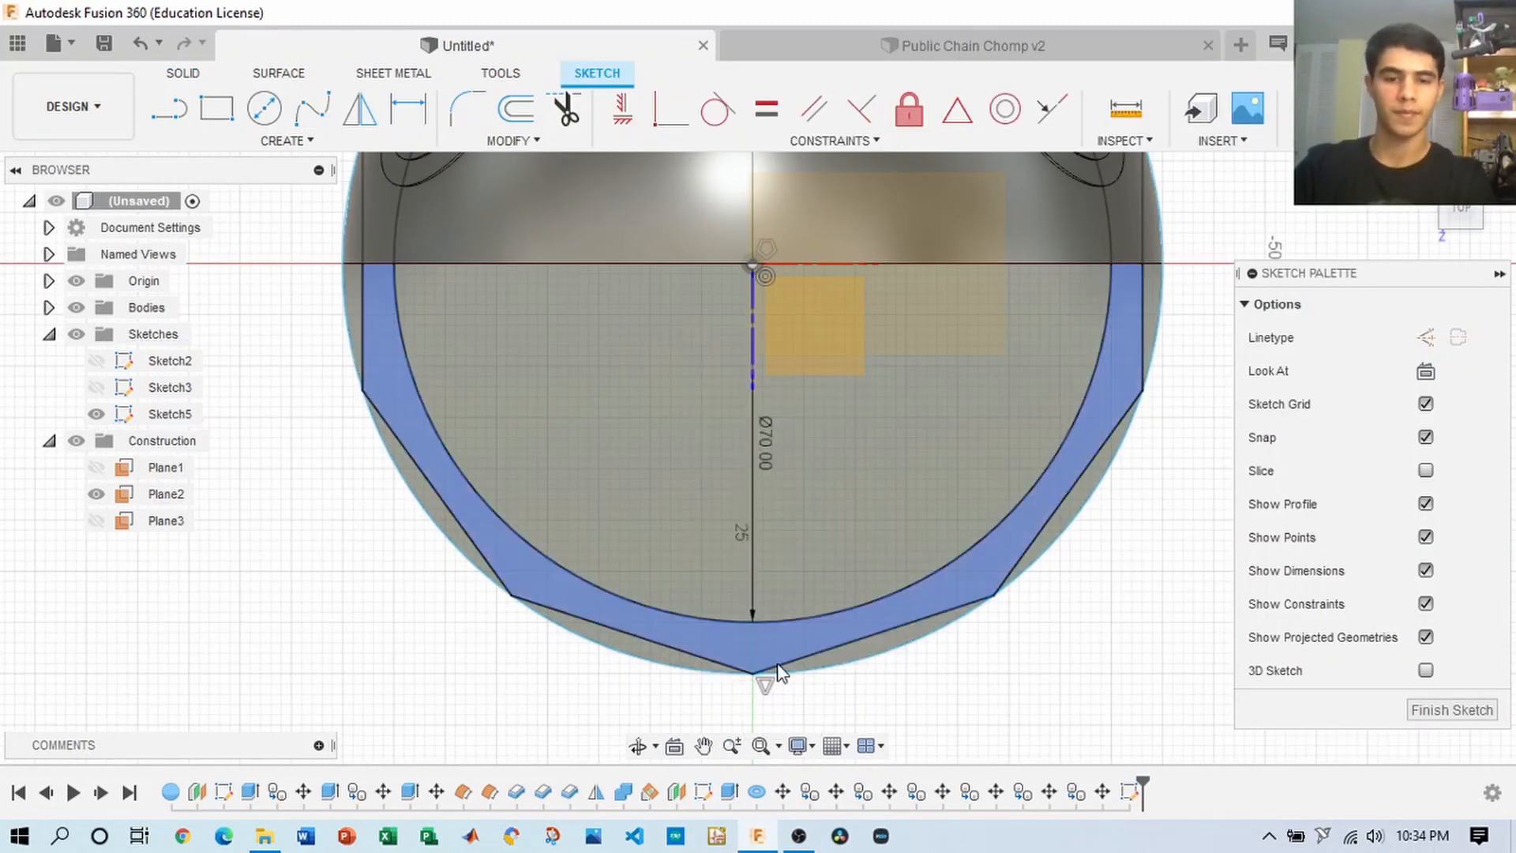
- Draw a two-point circle on the horizontal axis at the mouth's left end, spanning from the outer edge to the 70 mm circle
key(c)
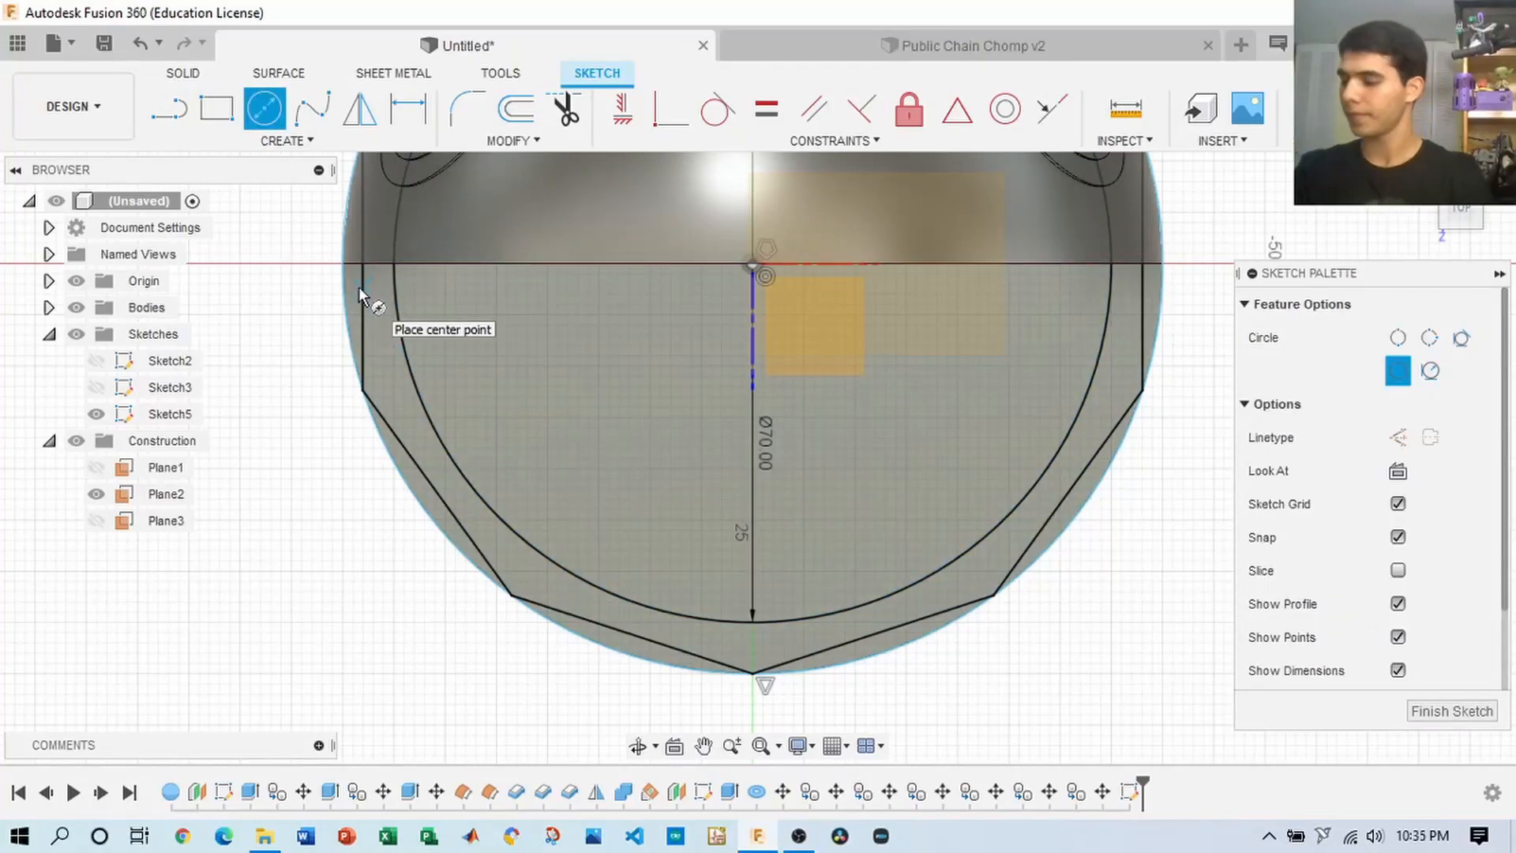
scroll(357, 287, up, 5)
click(286, 141)
mouse_move(237, 214)
click(379, 237)
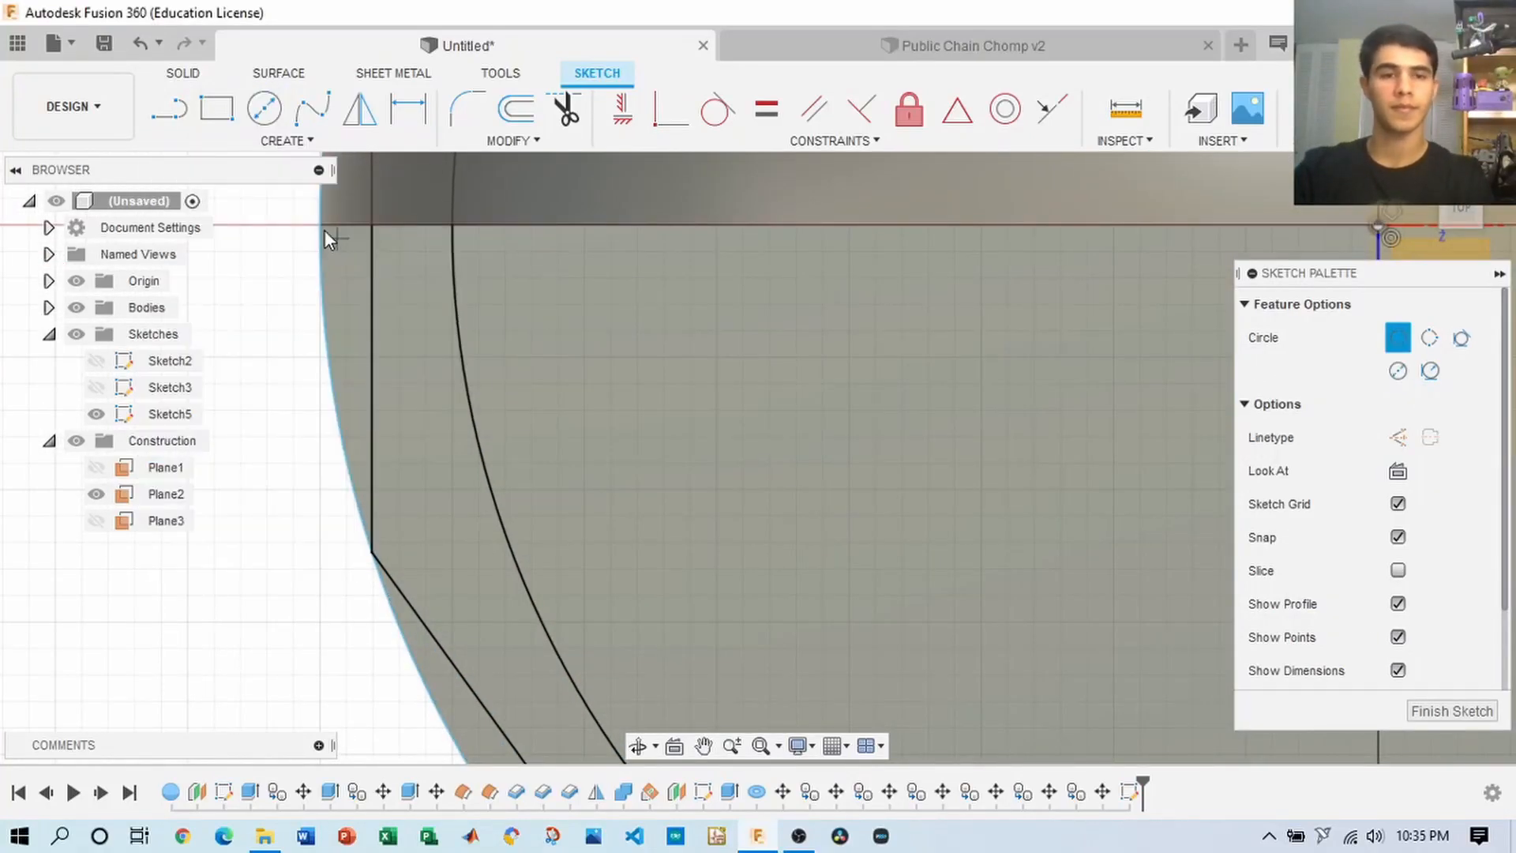
scroll(474, 339, down, 4)
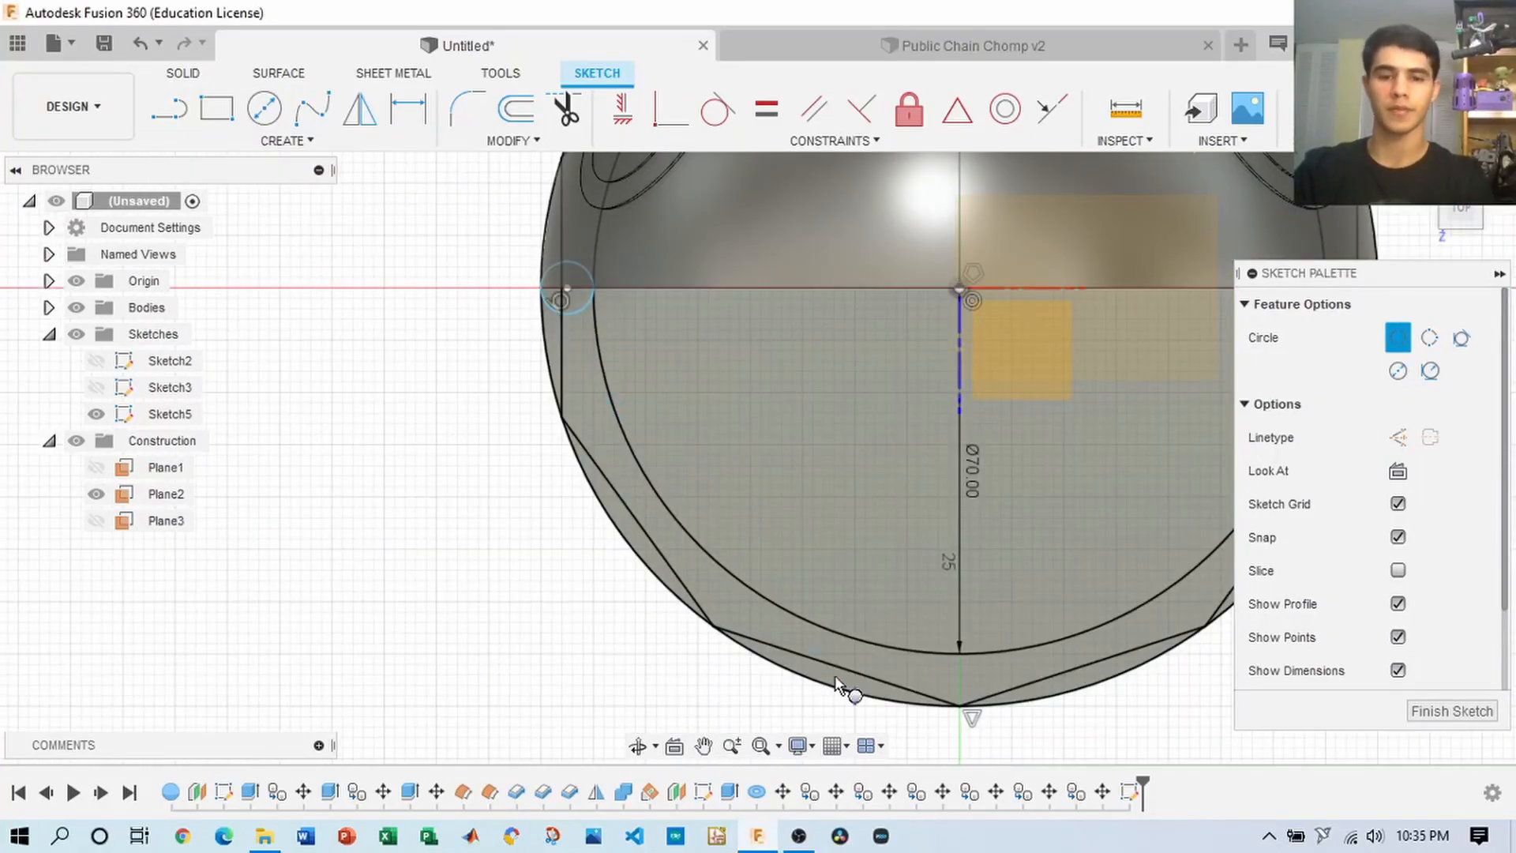
click(175, 122)
scroll(617, 452, up, 2)
middle_drag(617, 452, 544, 390)
scroll(554, 454, down, 1)
middle_drag(555, 454, 465, 431)
key(Escape)
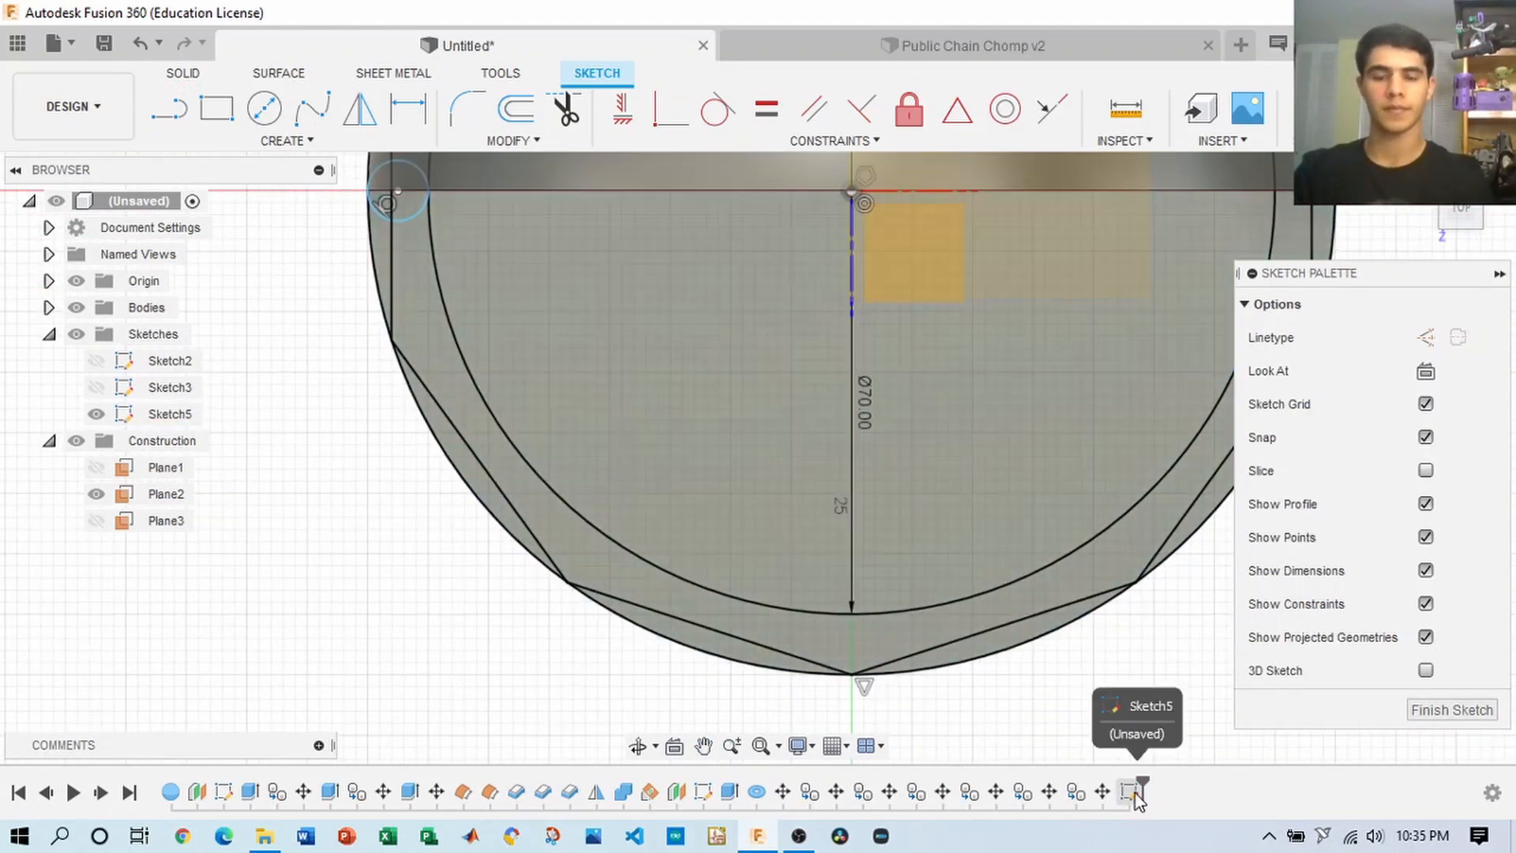
right_click(943, 654)
key(Escape)
- Try a circle centred where the 70 mm circle meets the horizontal axis on the right, trim it, and undo both operations
key(c)
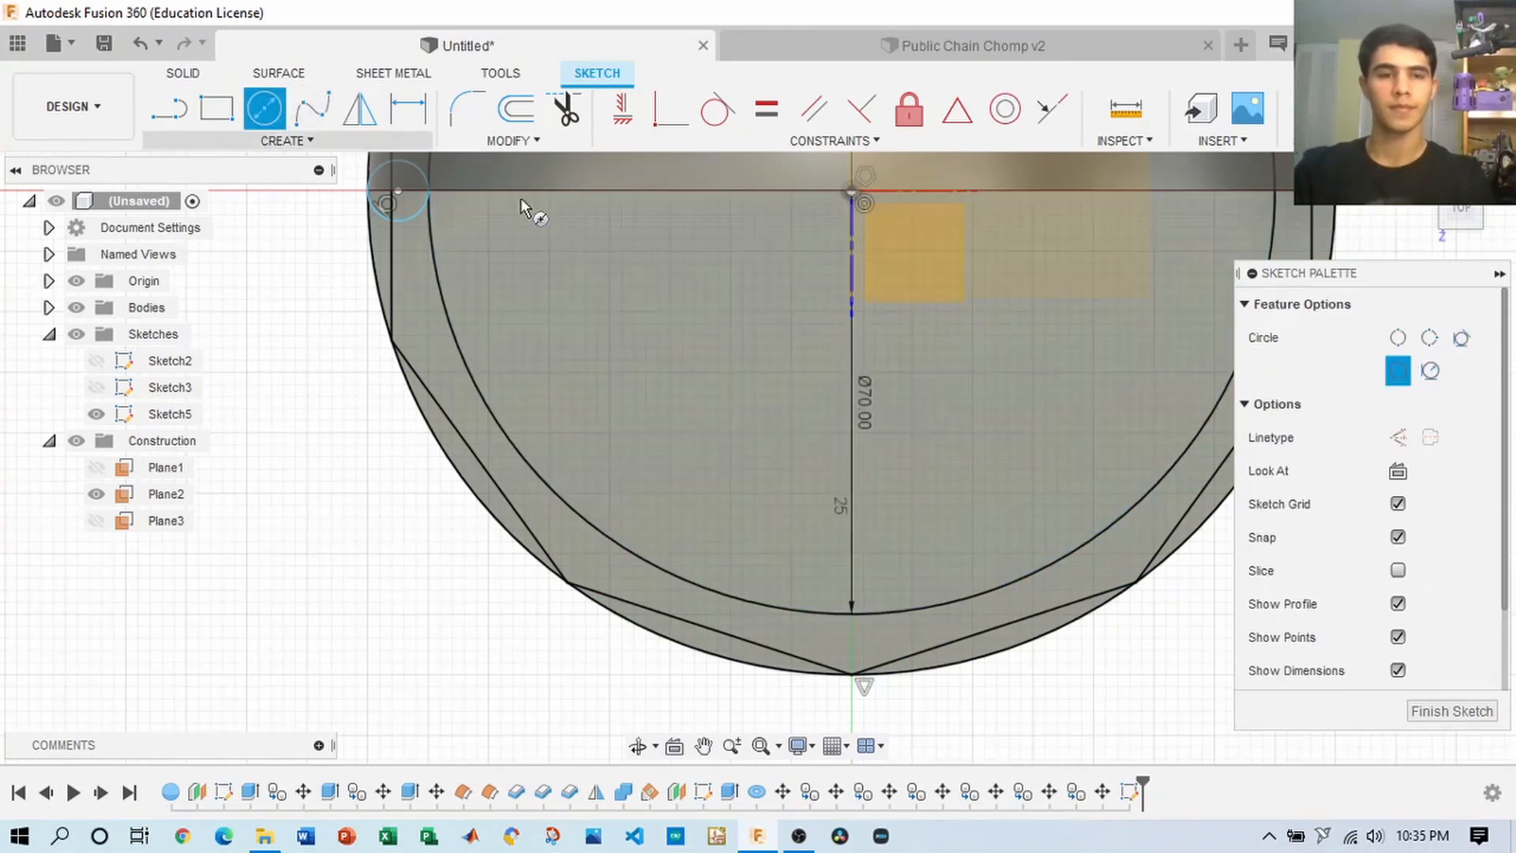
scroll(1064, 210, up, 2)
click(1001, 209)
key(Escape)
click(567, 110)
click(1033, 286)
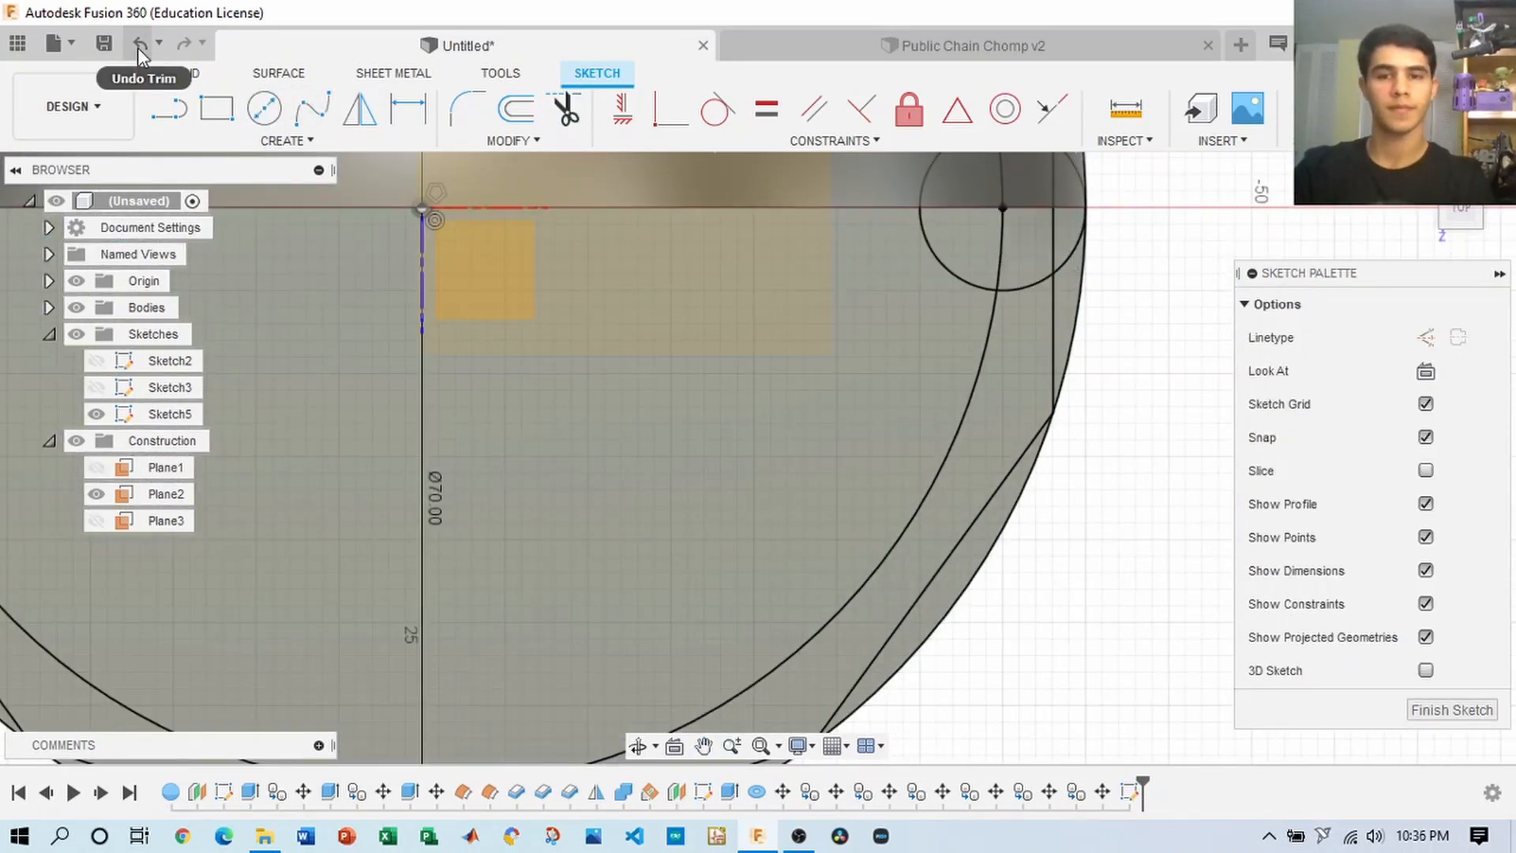
click(140, 44)
click(141, 44)
- Draw a matching two-point circle at the mouth's right end, spanning between the 70 mm circle and the outer edge
click(287, 141)
mouse_move(254, 217)
click(423, 238)
scroll(1027, 284, down, 4)
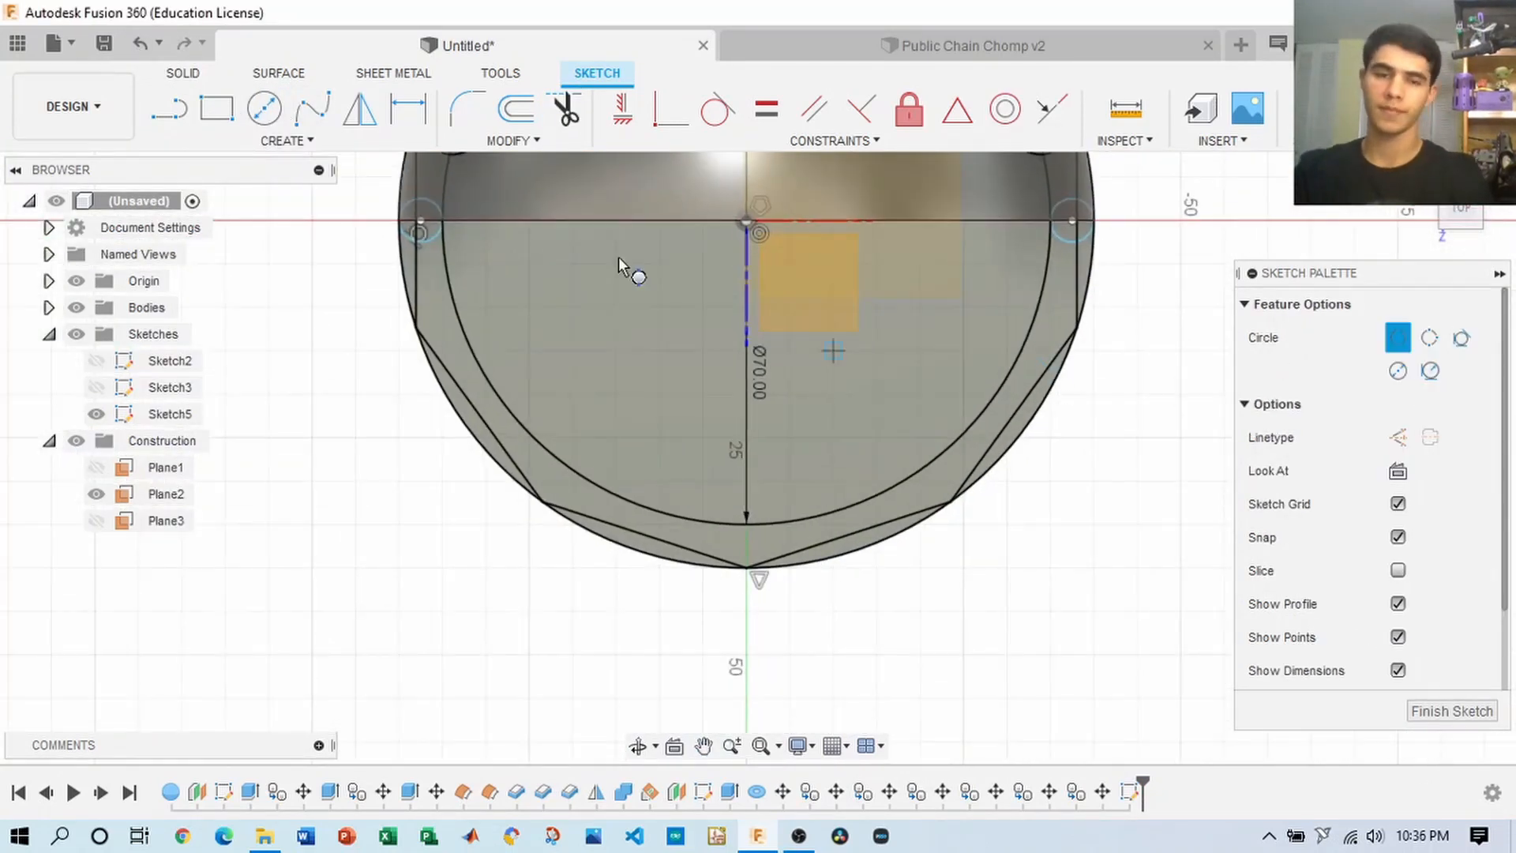
- Draw two horizontal lines from the origin, one to the left and one to the right side of the outer circle
key(l)
click(746, 221)
double_click(400, 220)
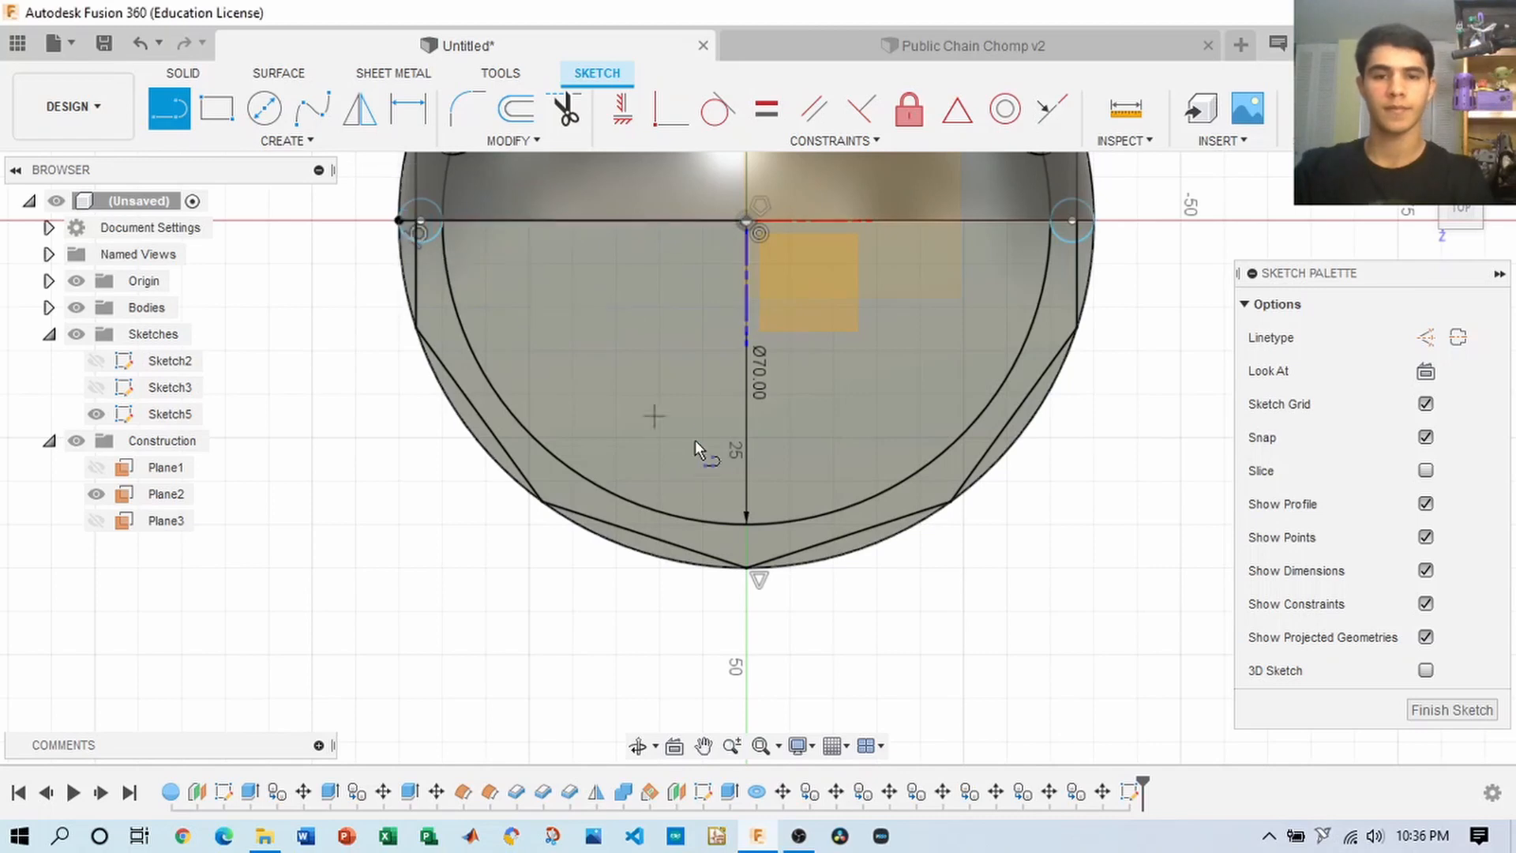
double_click(1097, 219)
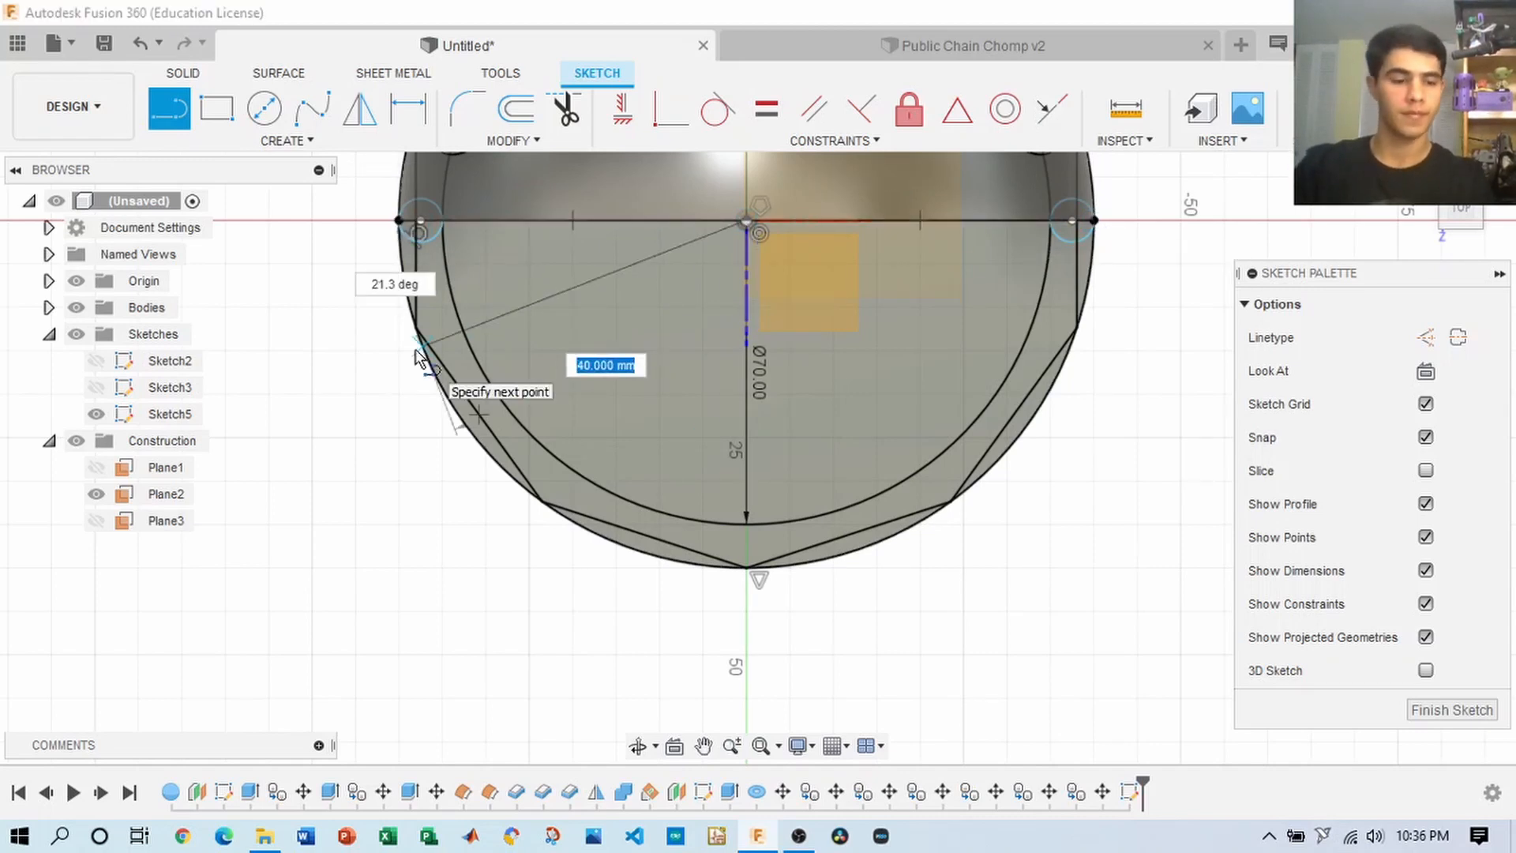
- Draw a 40 mm line from the origin toward the lower left, at 36° to the left horizontal line
key(Tab)
text(36)
key(Return)
- Draw another radial line from the origin to the outer circle, between the 36° line and the vertical axis
key(l)
click(746, 221)
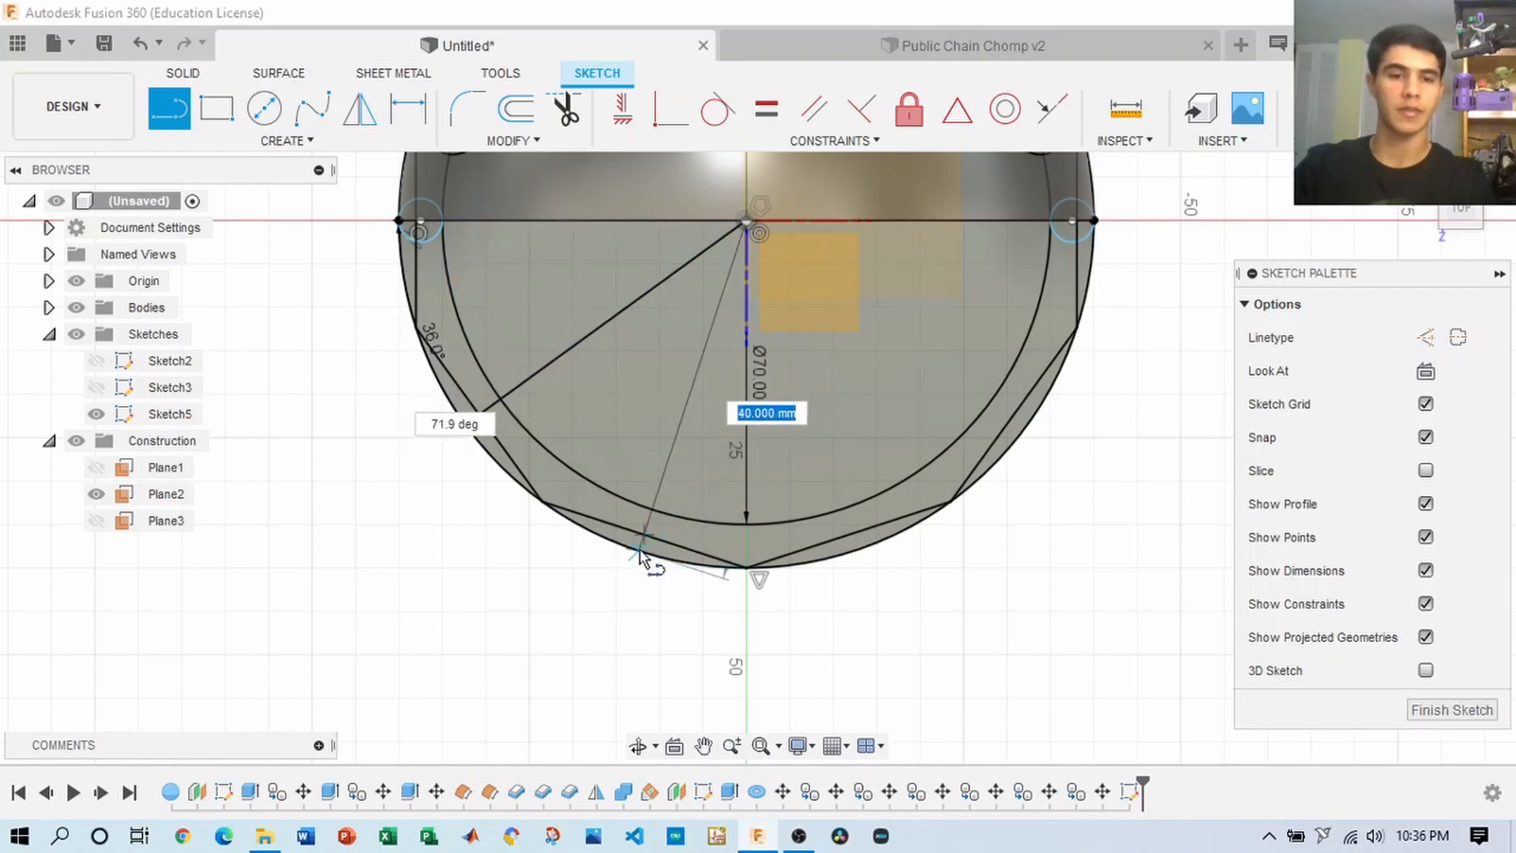
- Draw a 40 mm line from the circle centre to the outer rim at 72° (36*2) from the mouth edge
key(Tab)
text(36)
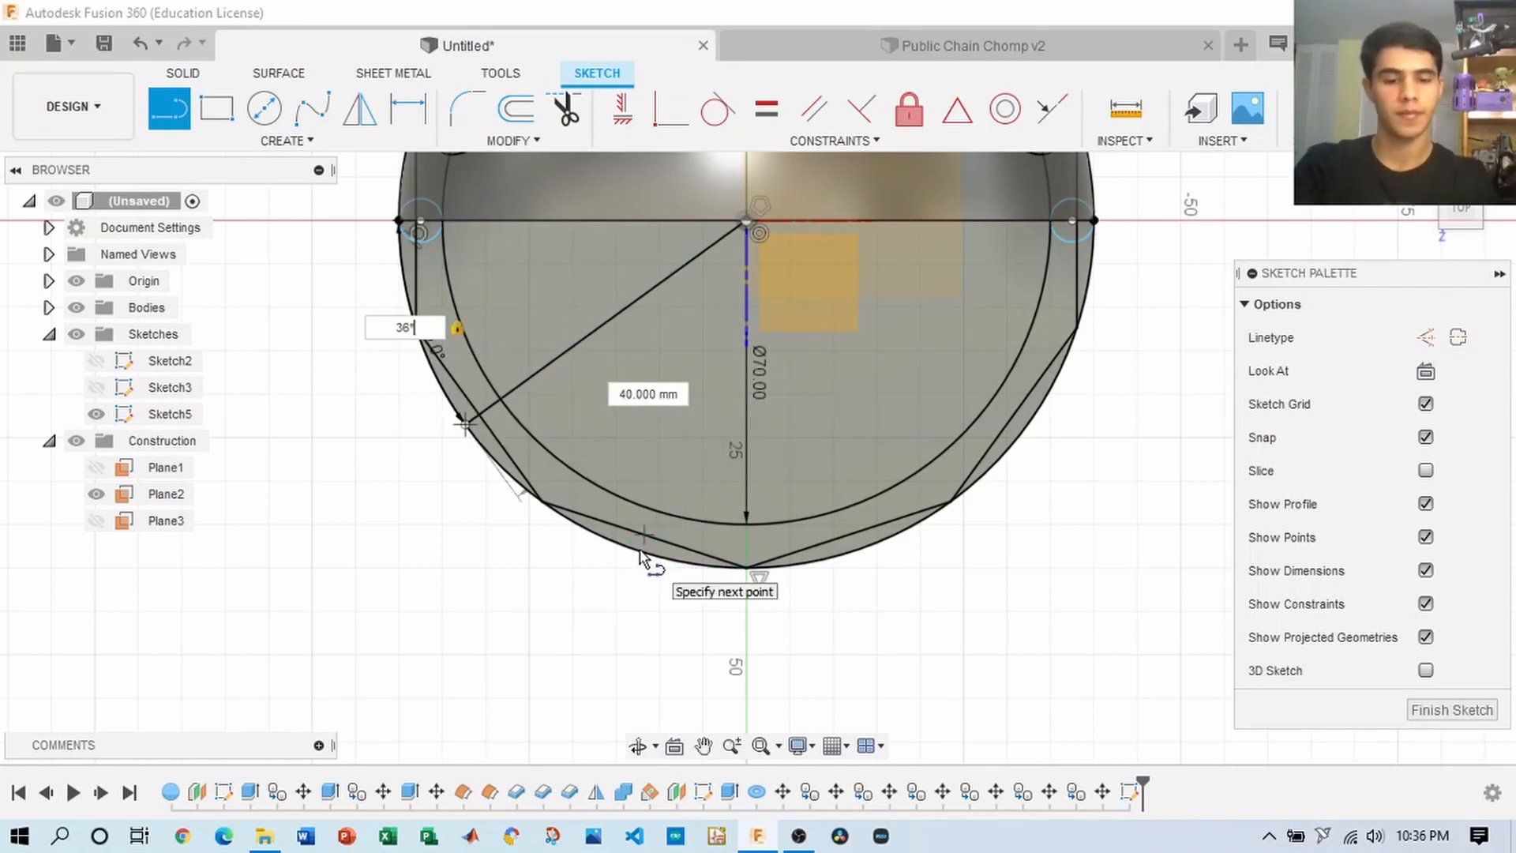
key(Return)
click(746, 221)
text(36*2)
key(Tab)
text(40)
key(Return)
- Mirror the two angled lines about the sketch's vertical centre line and finish the sketch
click(360, 108)
click(615, 317)
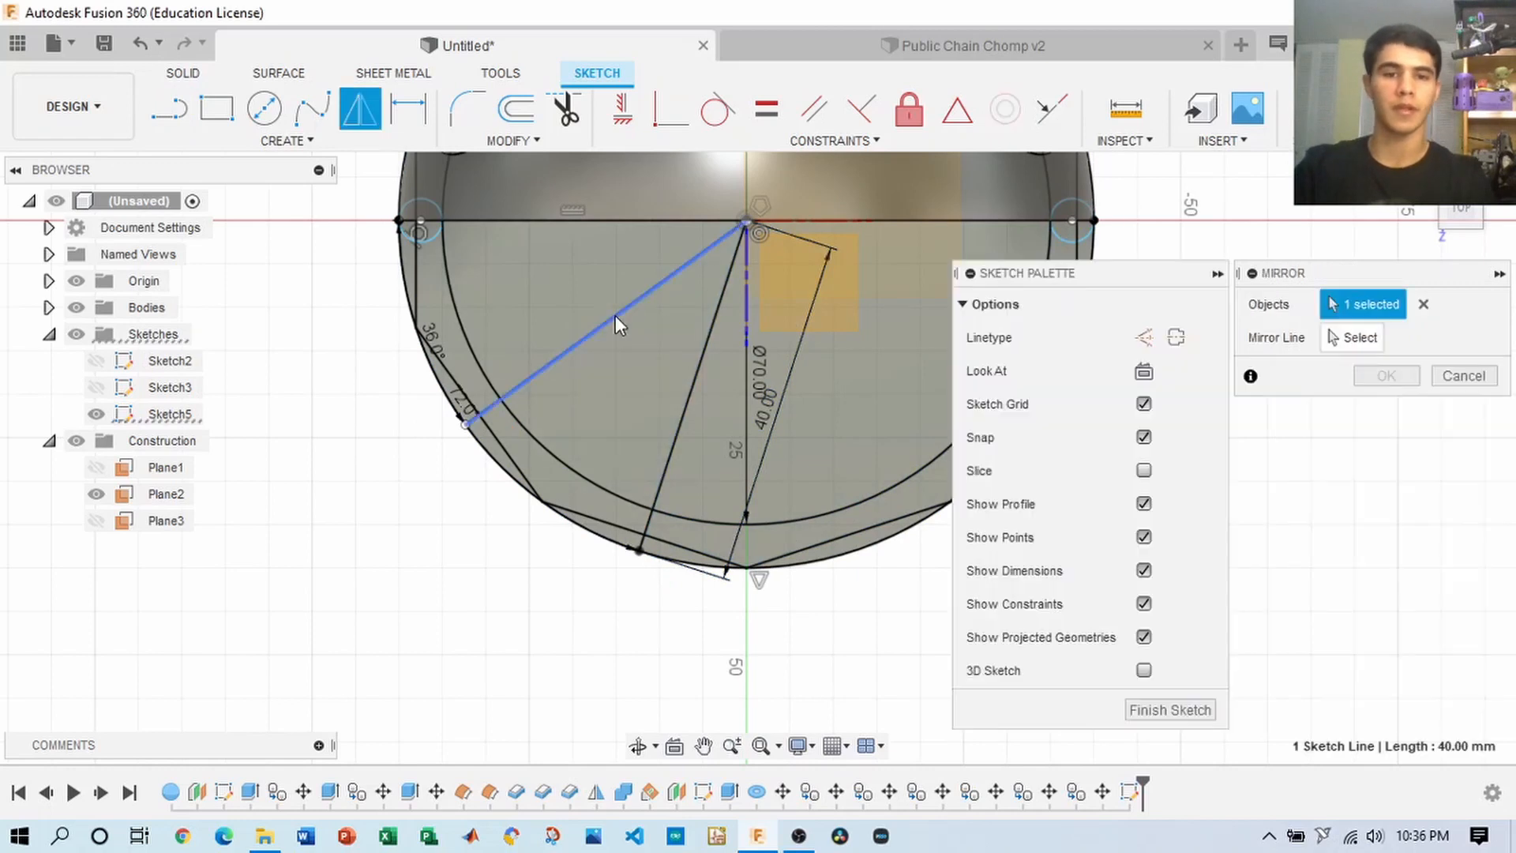
key(Return)
middle_drag(1143, 459, 1107, 465)
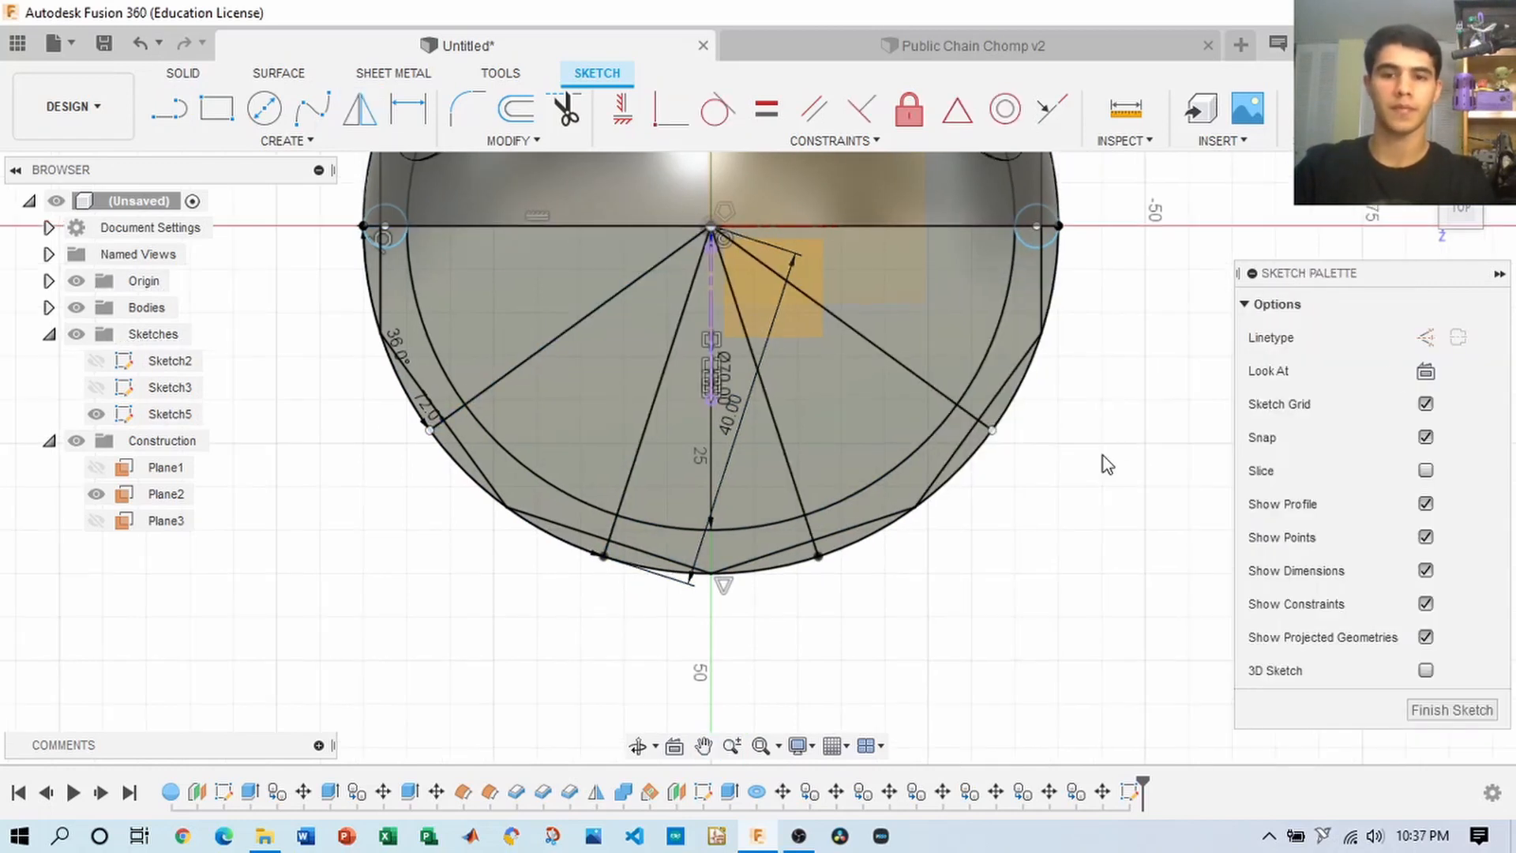
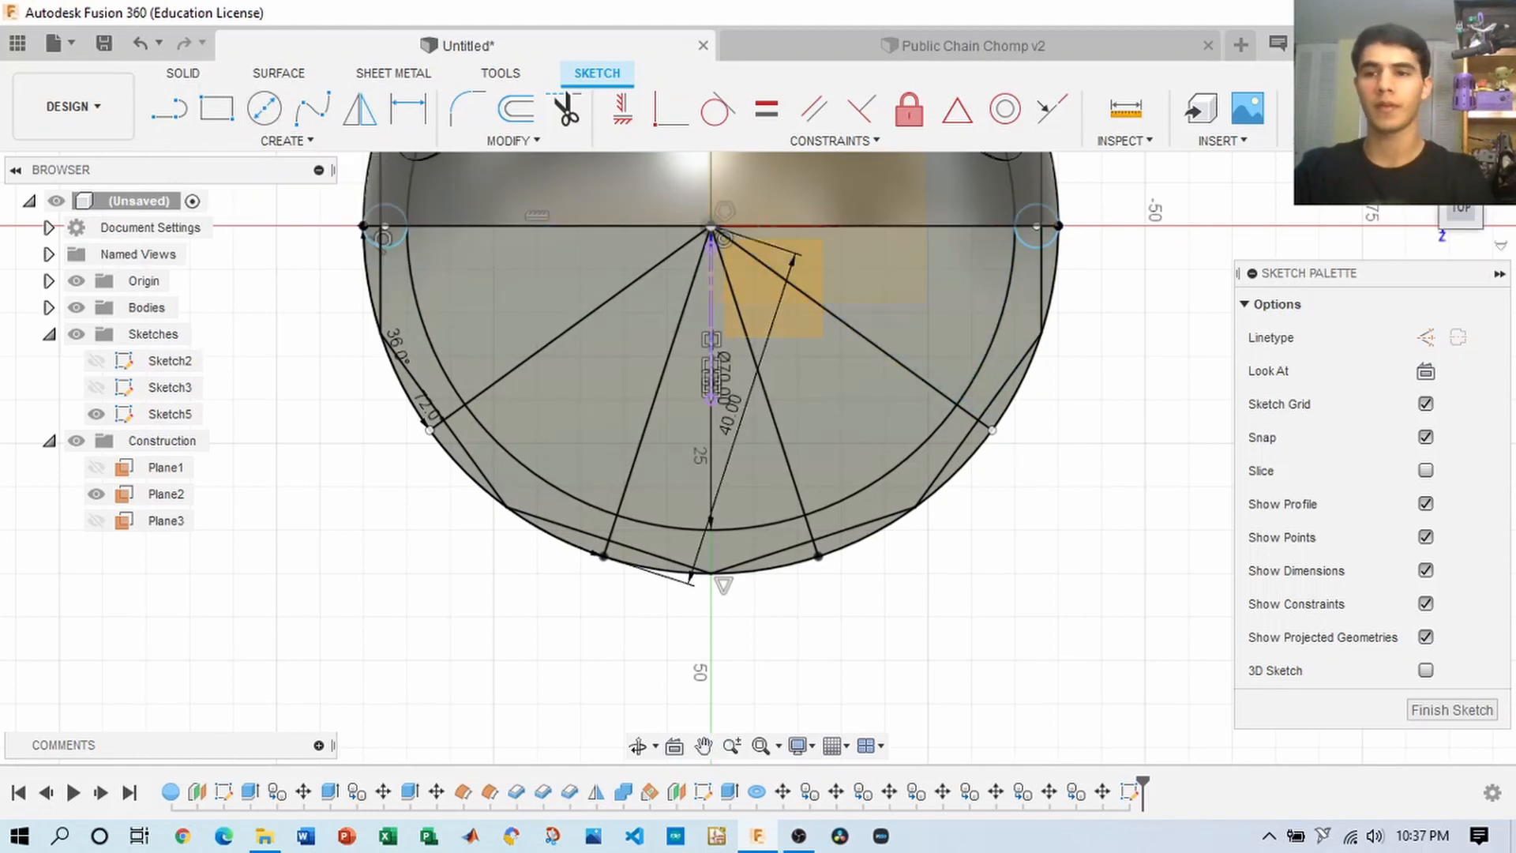
click(1451, 709)
- Hide the origin and start a new sketch on the upright mouth face
click(1462, 212)
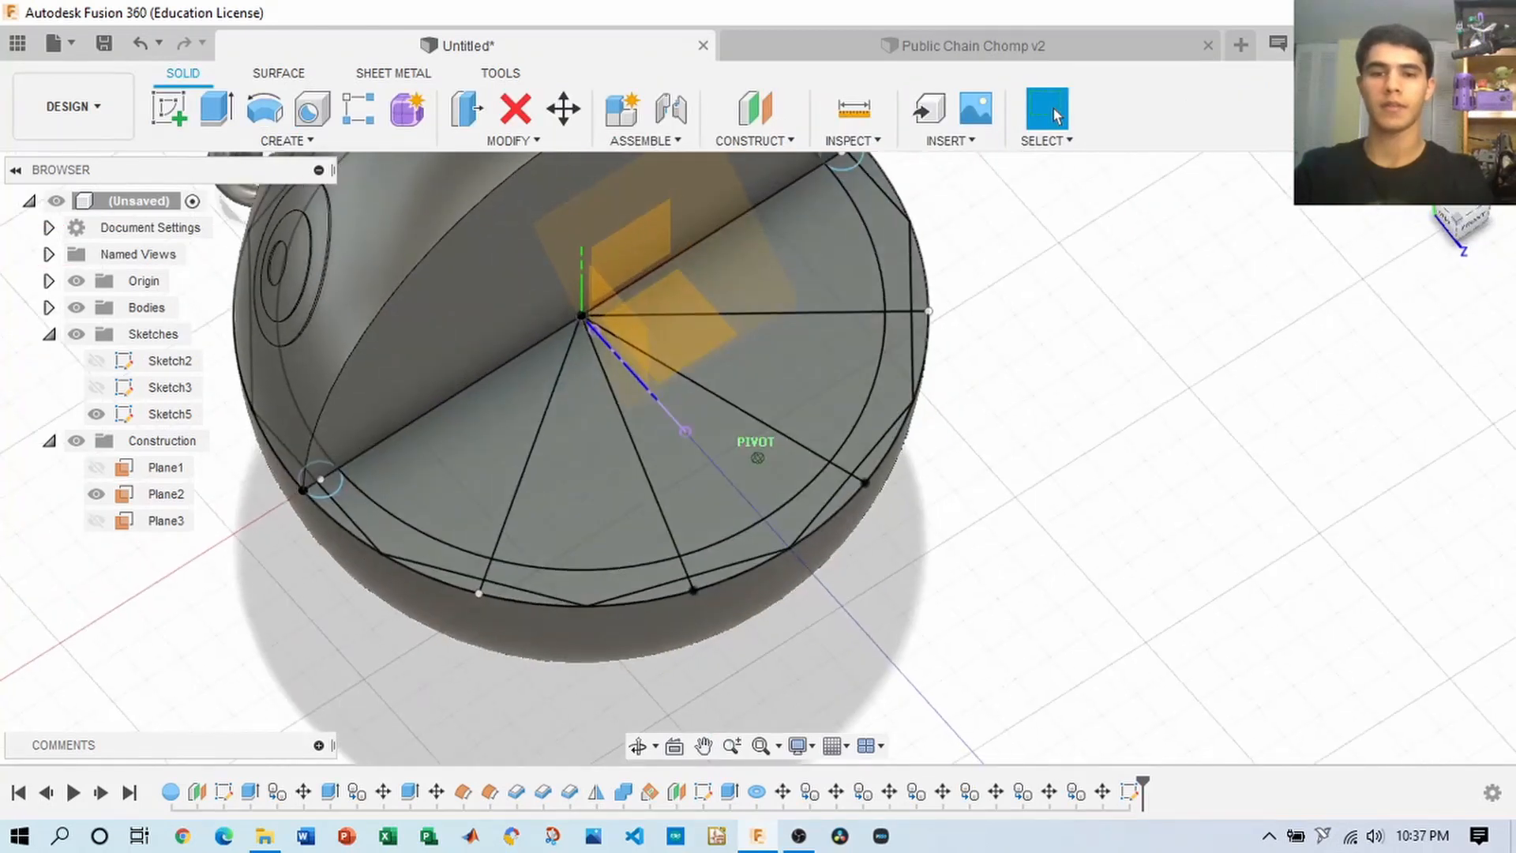
click(1470, 225)
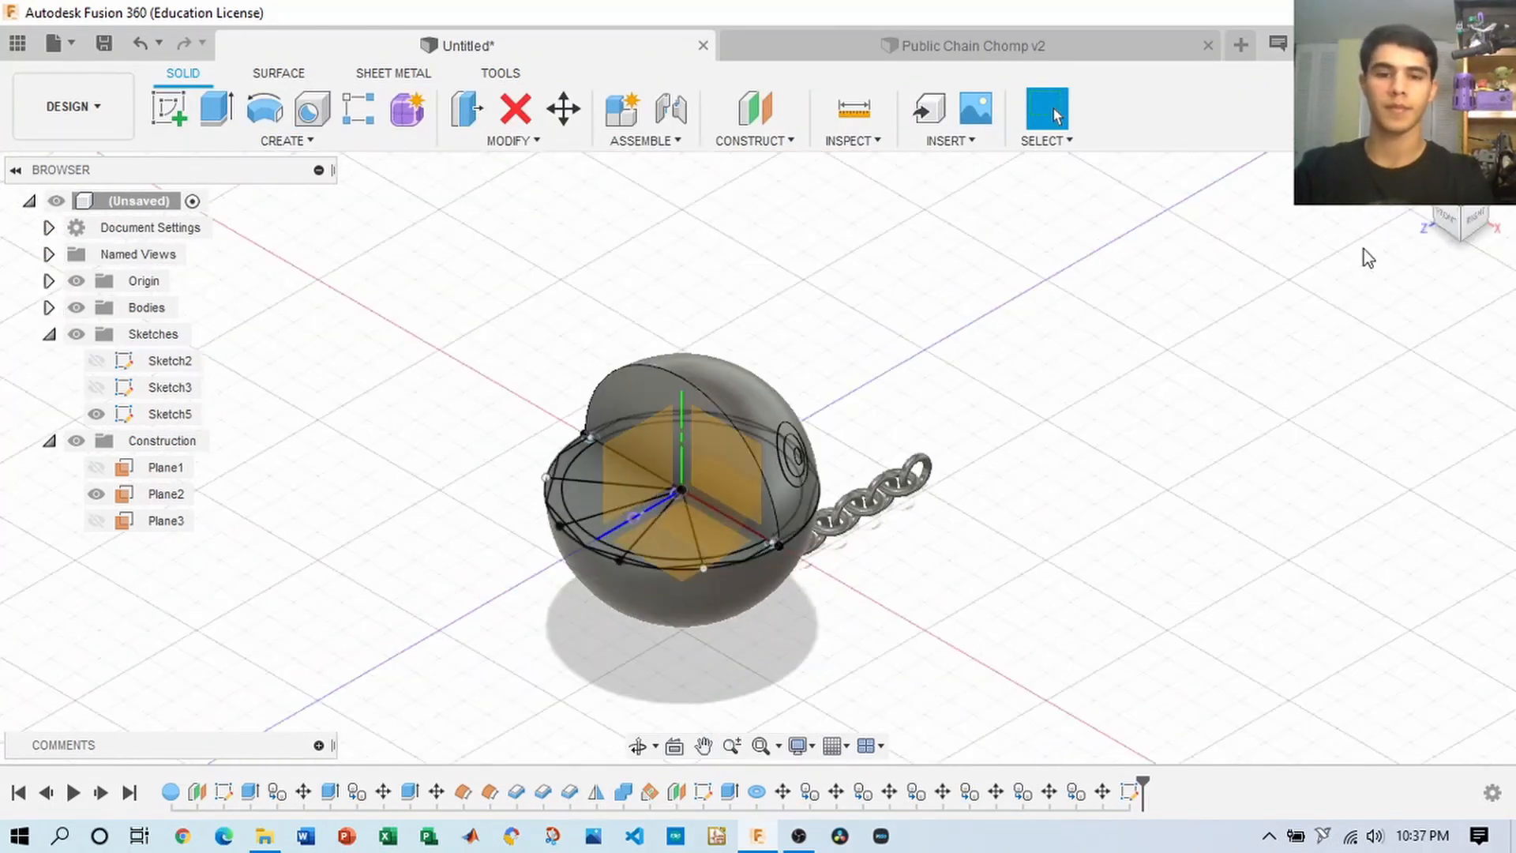
click(76, 280)
click(991, 428)
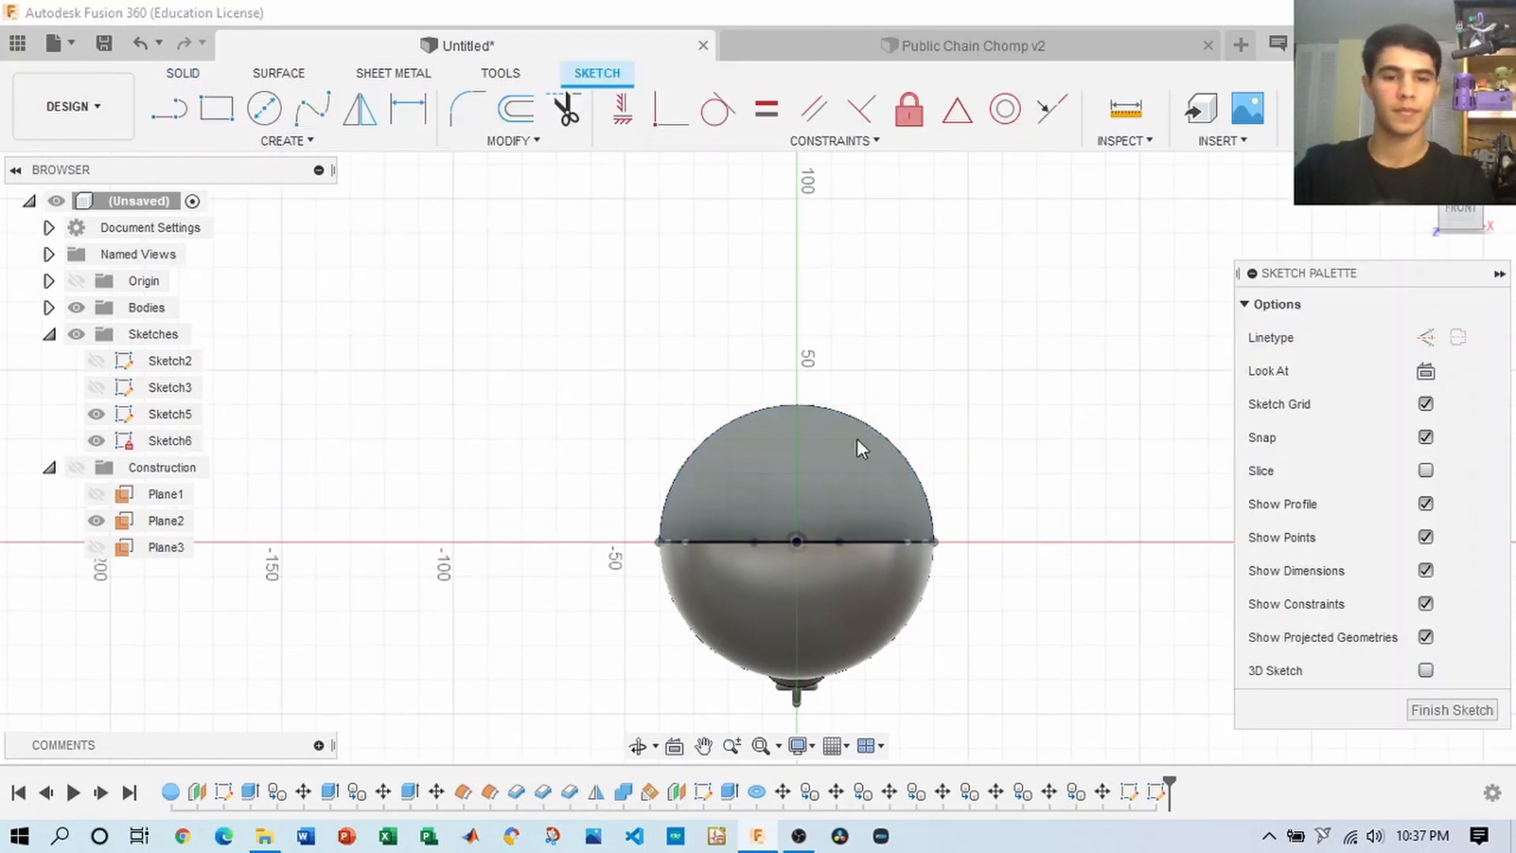
- Draw an 80 mm diameter circle centred on the sketch origin of the upright mouth face
shift+middle_drag(859, 447, 845, 509)
key(c)
scroll(768, 514, up, 6)
click(867, 589)
text(80)
key(Return)
scroll(978, 525, down, 2)
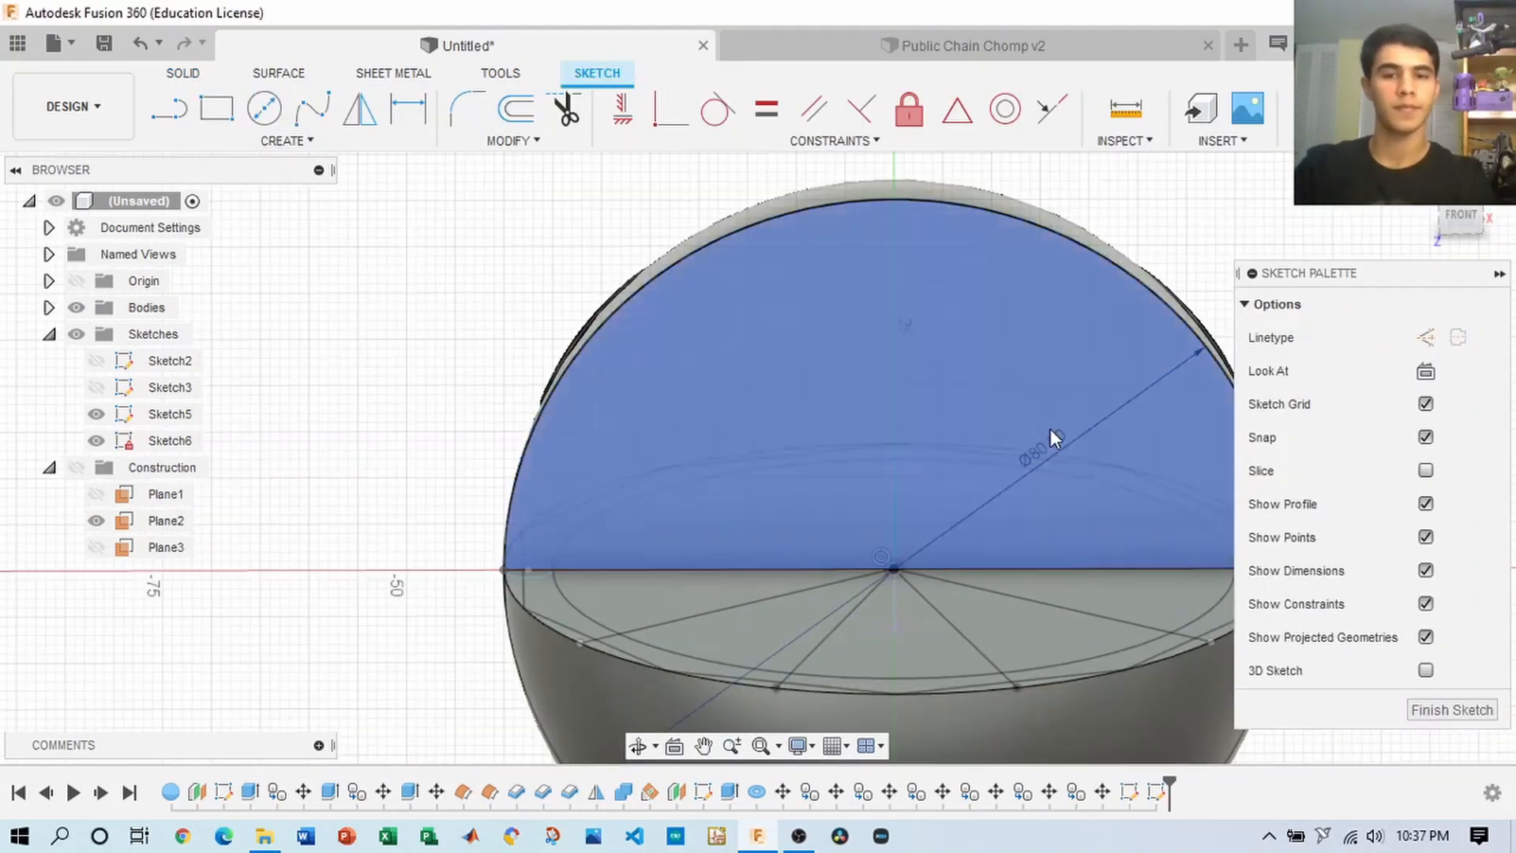
- Draw a concentric 70 mm diameter circle inside the 80 mm circle
key(c)
click(894, 566)
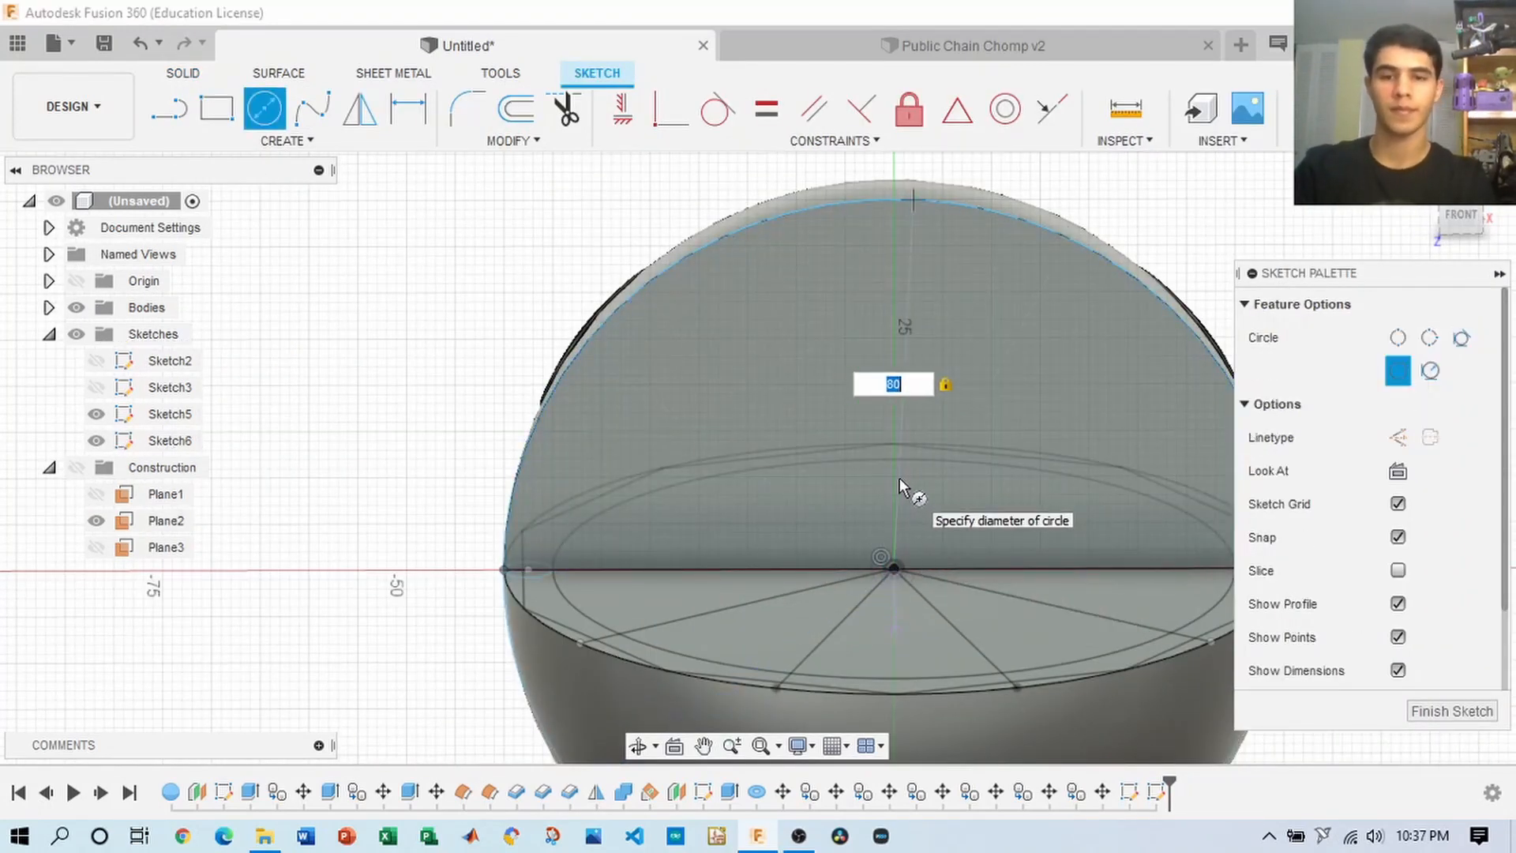
shift+middle_drag(903, 485, 913, 442)
key(Return)
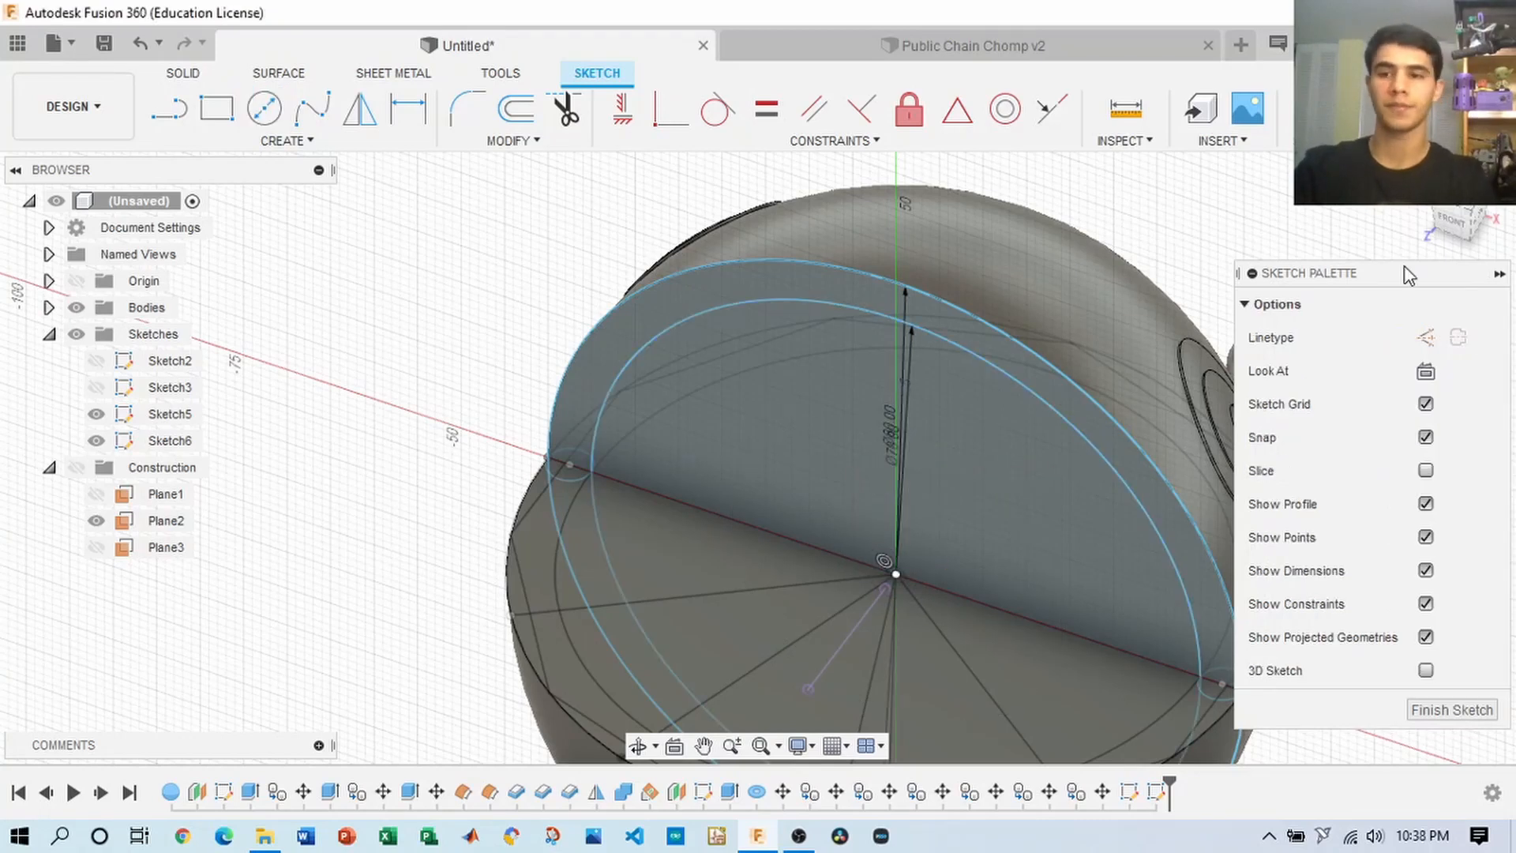
click(1458, 237)
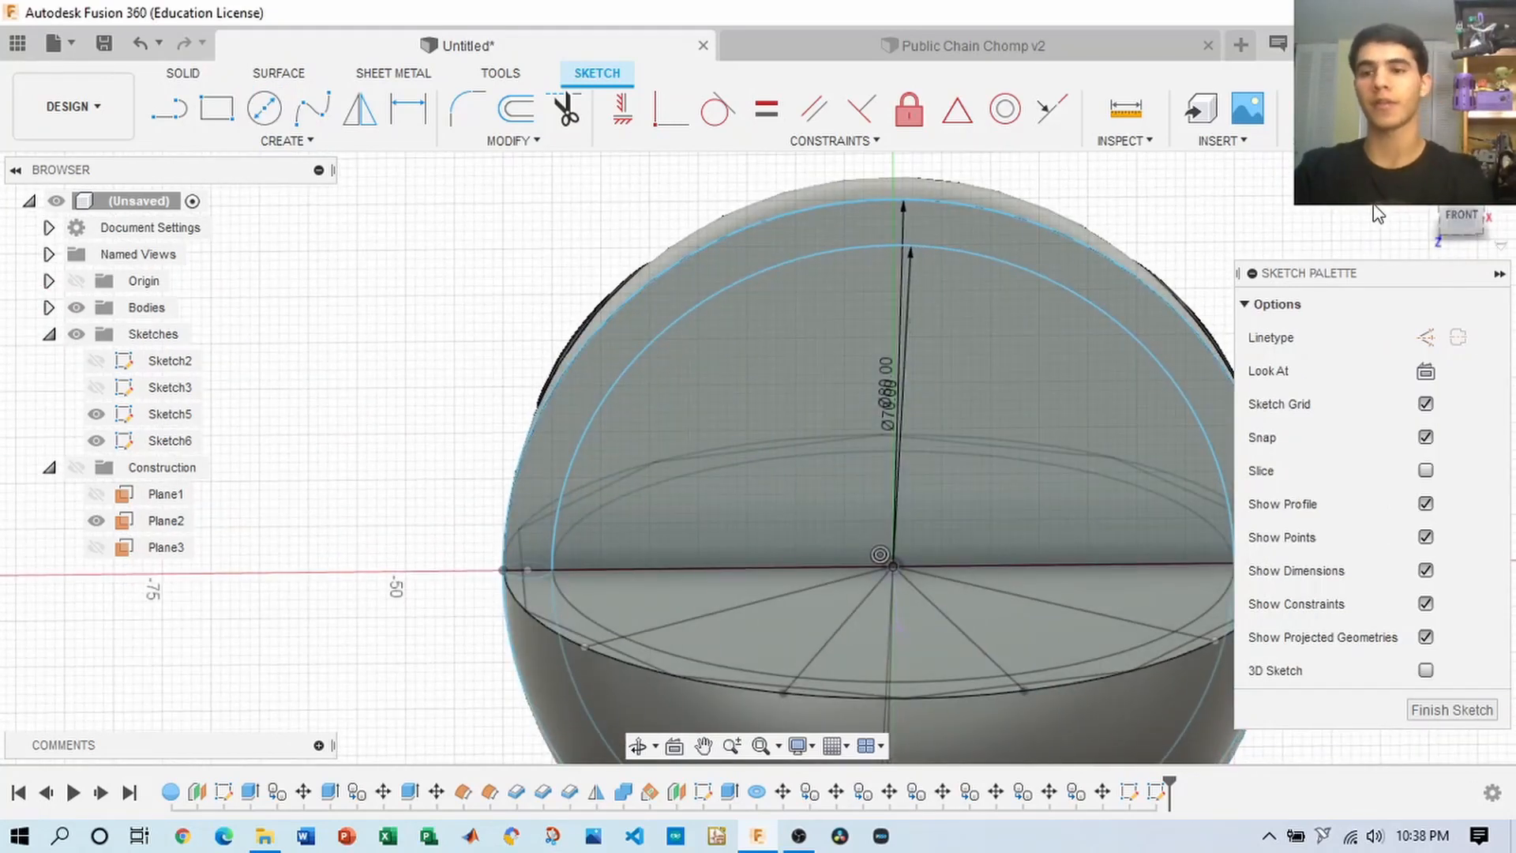
click(286, 140)
mouse_move(253, 268)
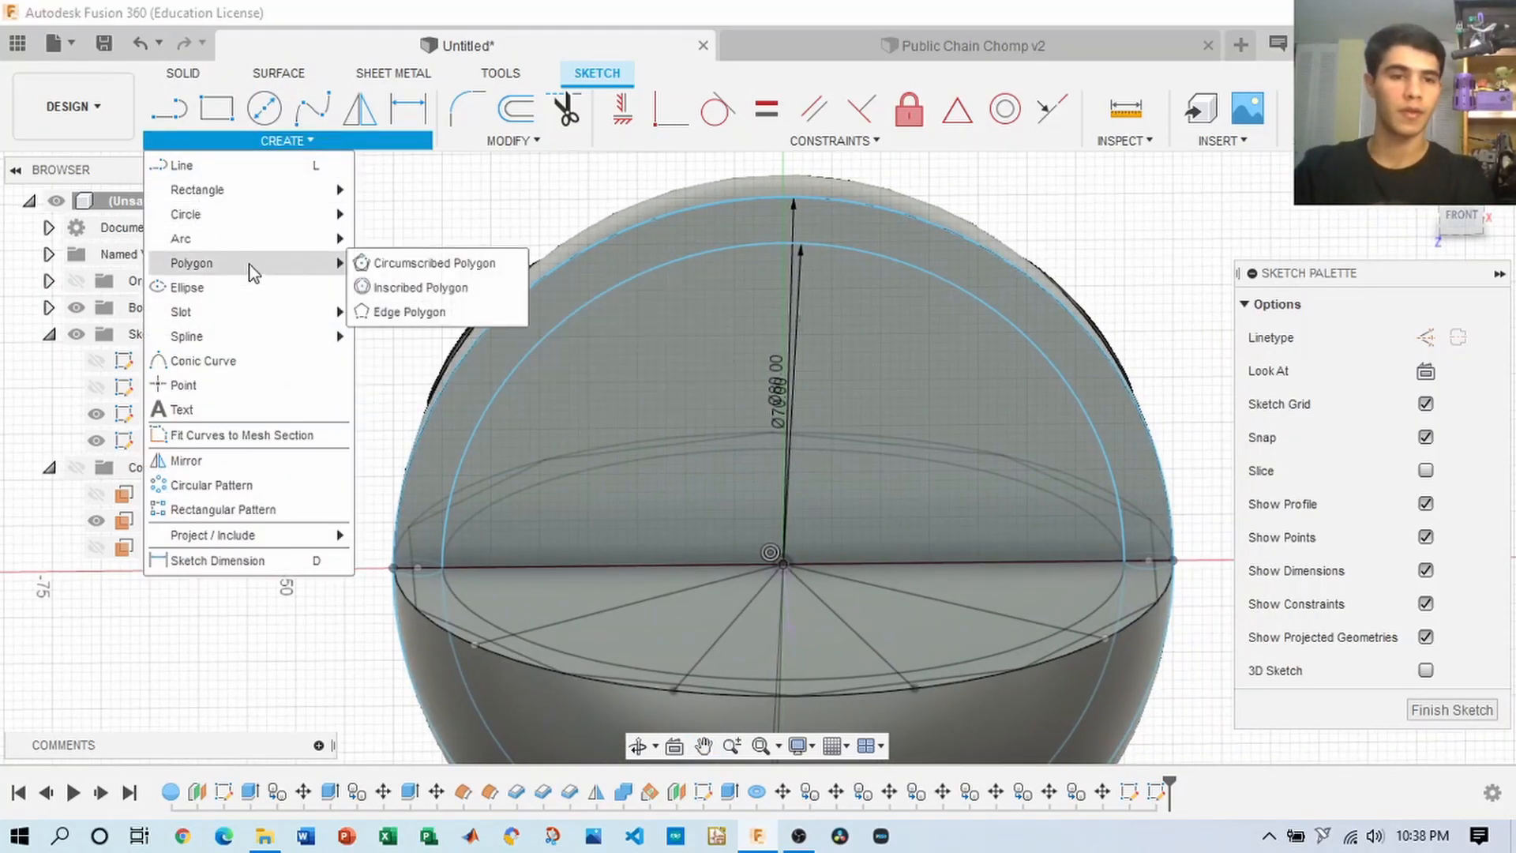
click(401, 288)
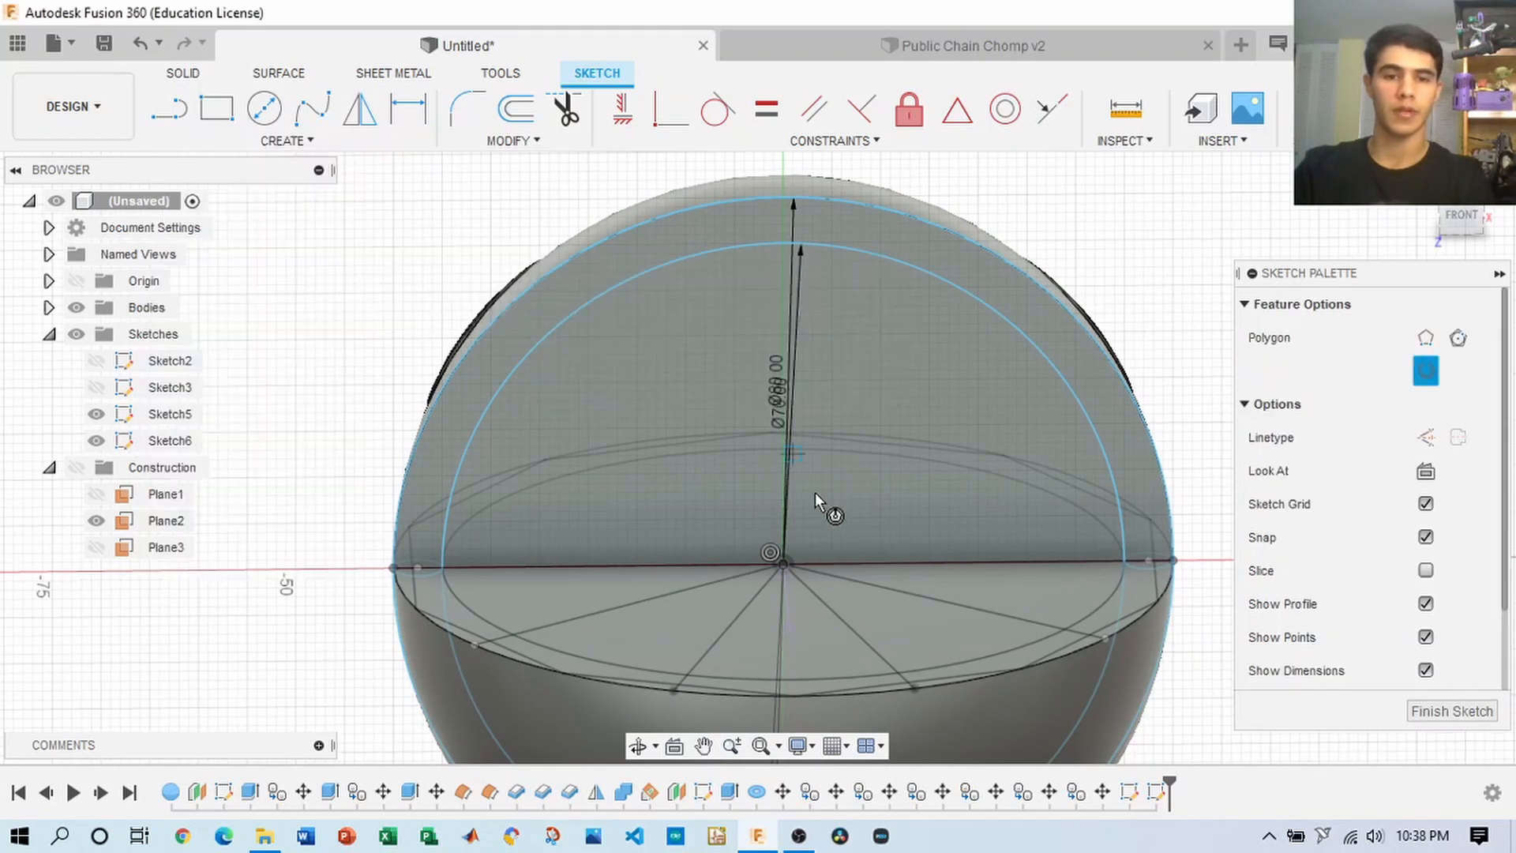
click(787, 564)
text(8)
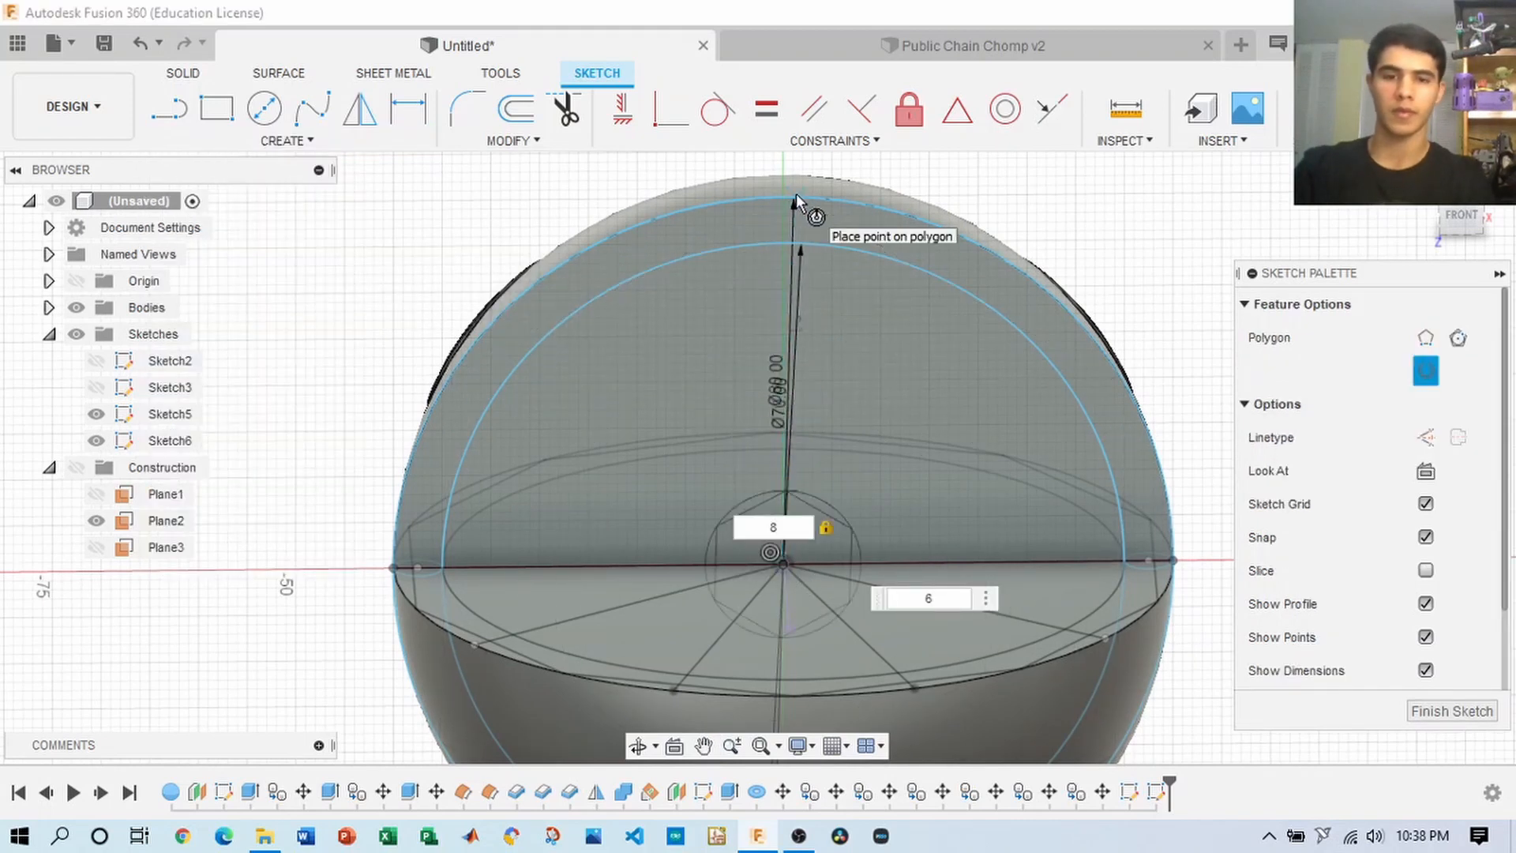
text(80)
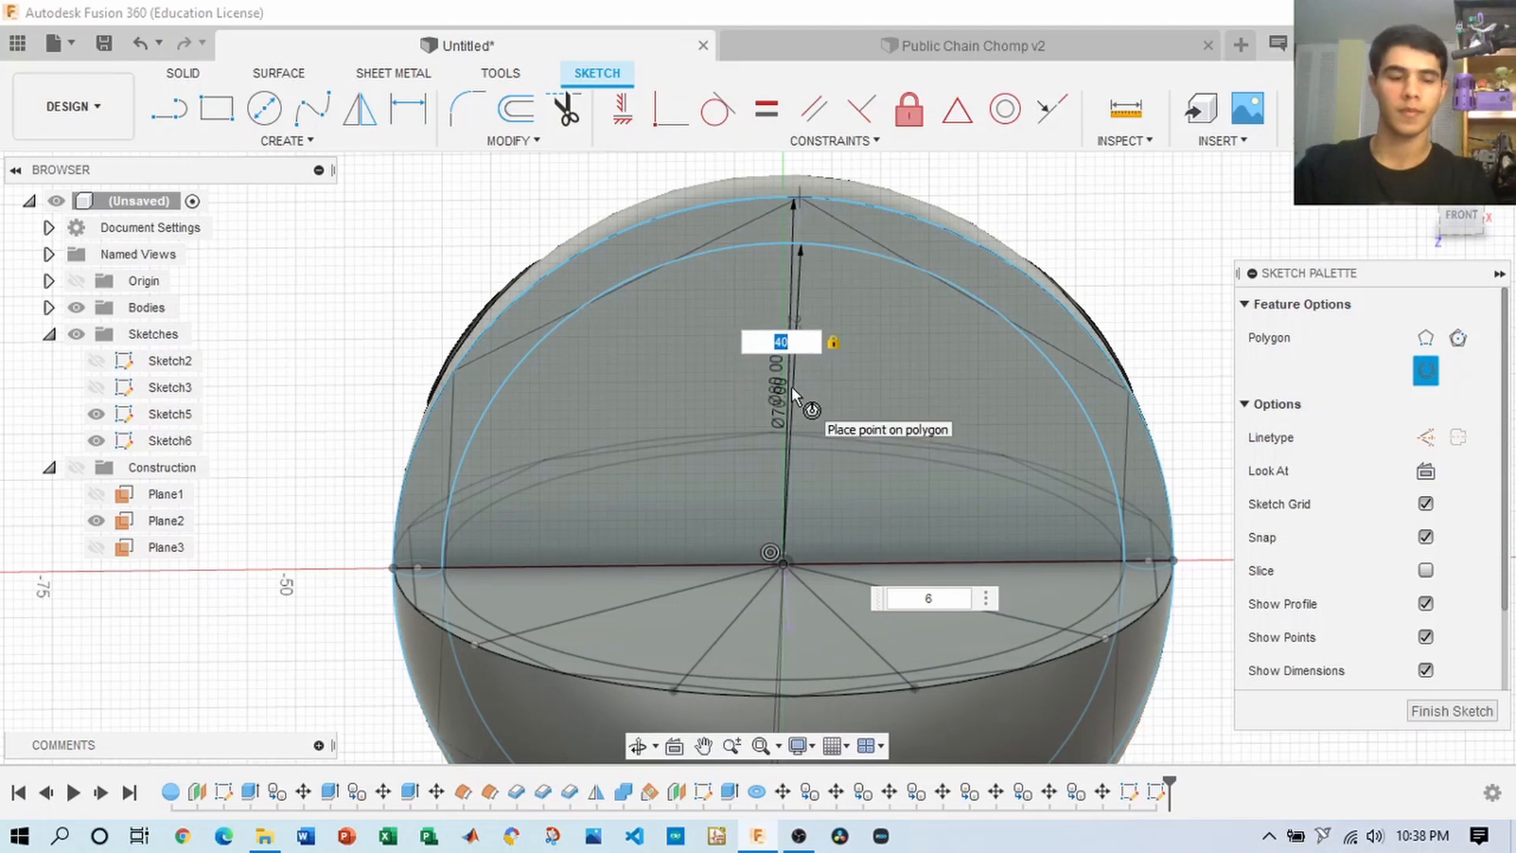
key(Tab)
key(Tab)
text(8)
click(783, 195)
scroll(783, 196, up, 4)
scroll(903, 323, down, 4)
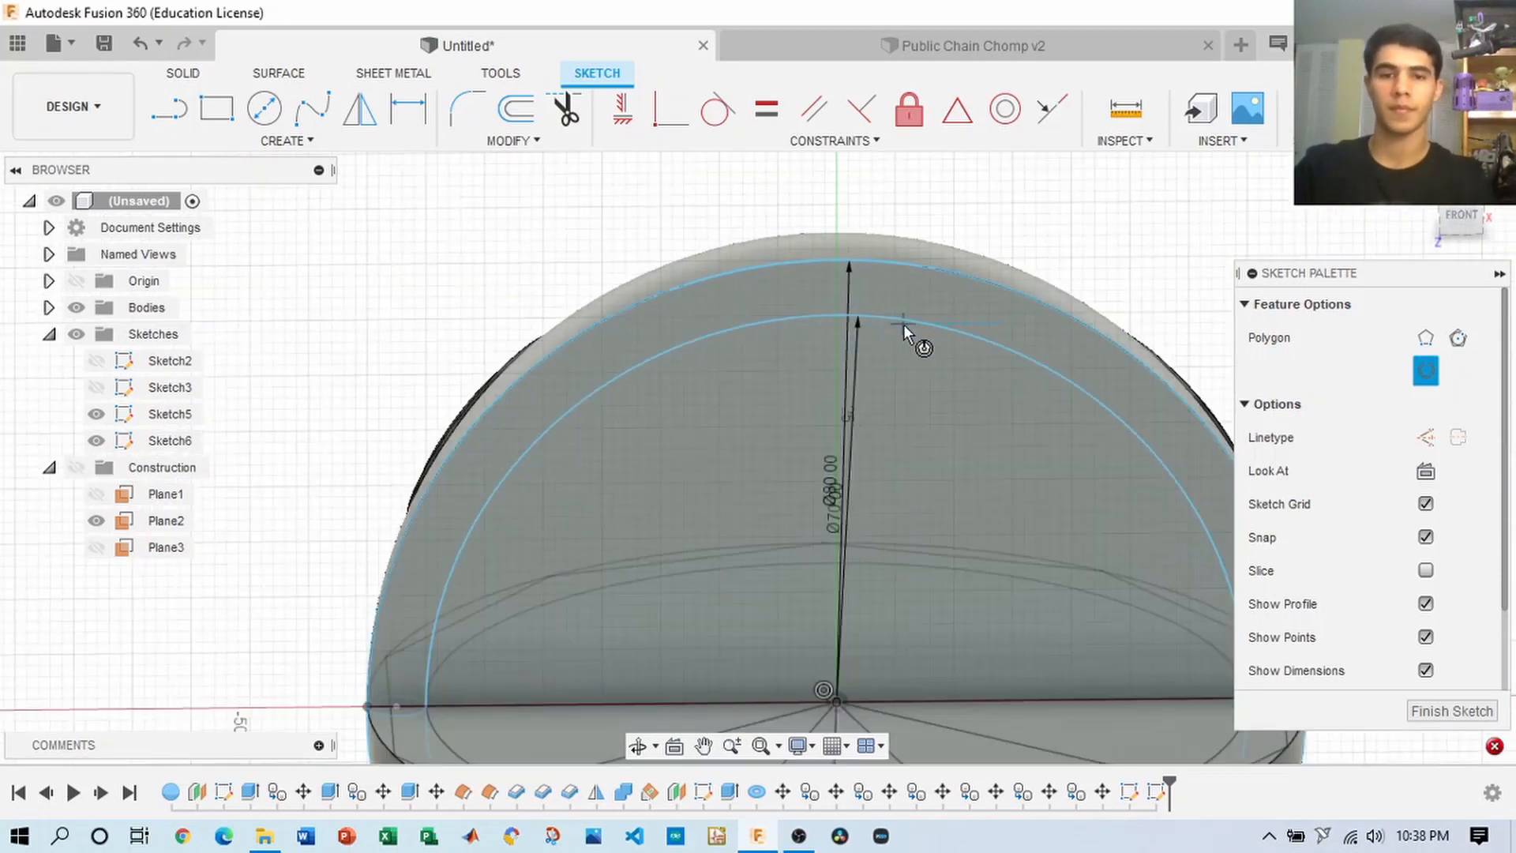
scroll(842, 266, up, 4)
click(845, 267)
key(Escape)
scroll(801, 165, down, 4)
- Draw an inscribed 8-sided polygon of 40 mm radius from the circle centre, with a vertex at the 80 mm circle's highest point
click(296, 141)
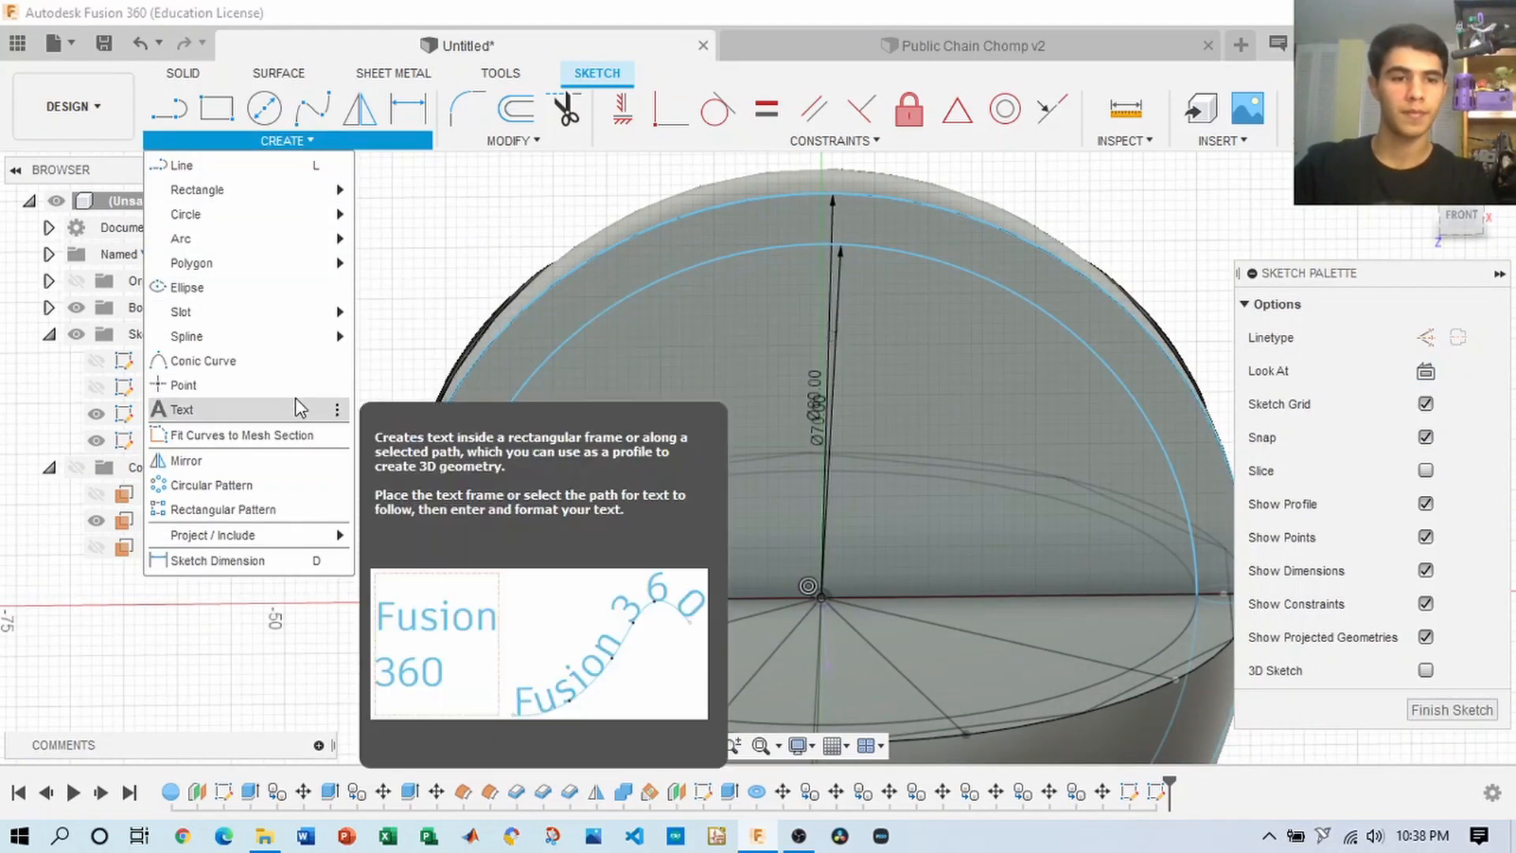
mouse_move(304, 261)
click(419, 287)
scroll(805, 588, up, 3)
click(829, 602)
scroll(813, 347, down, 4)
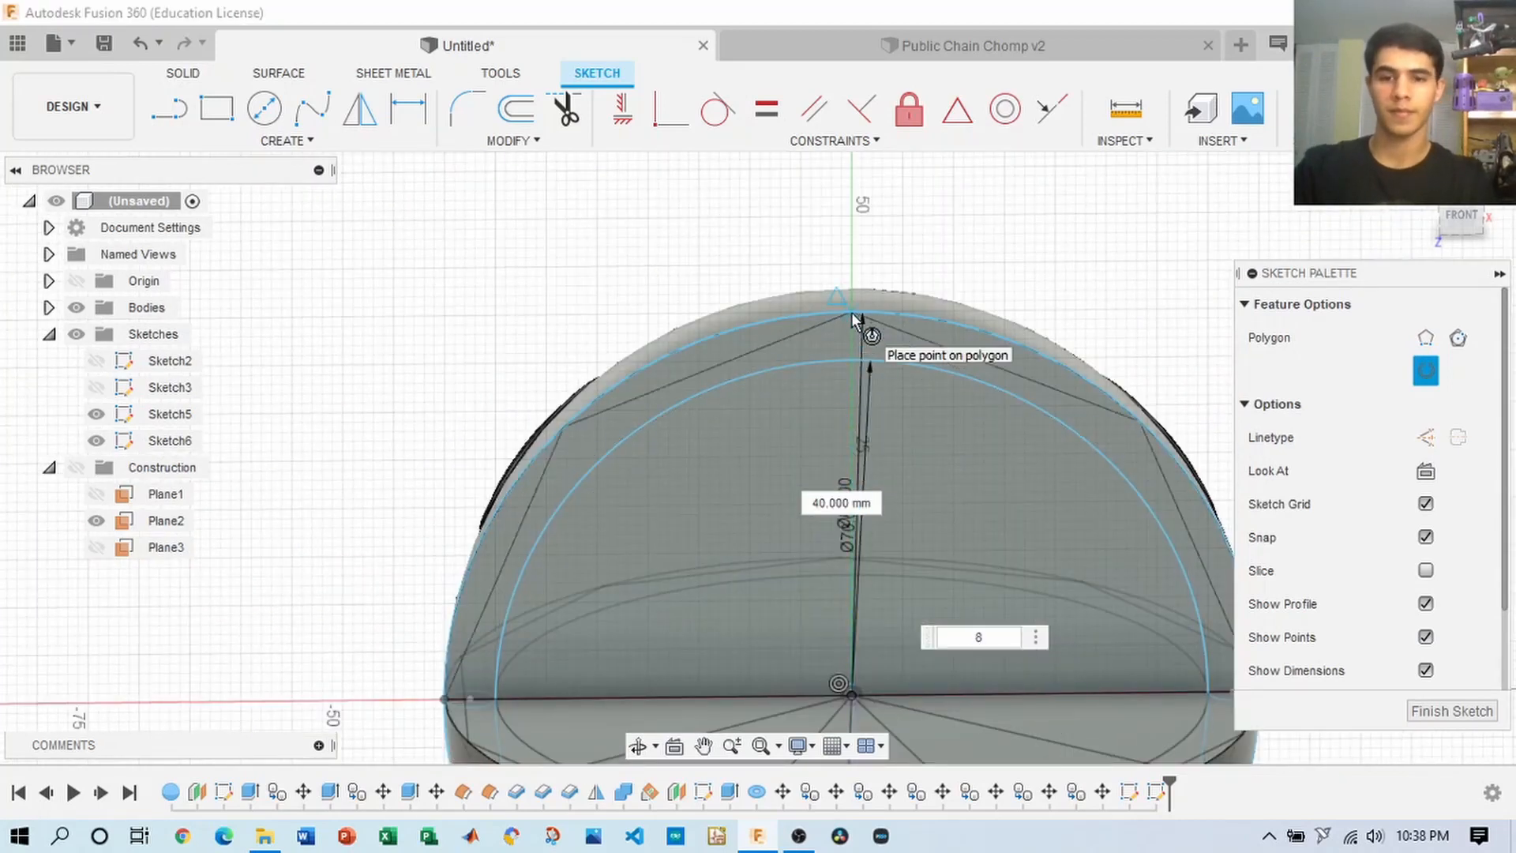
click(851, 311)
shift+middle_drag(851, 311, 1109, 383)
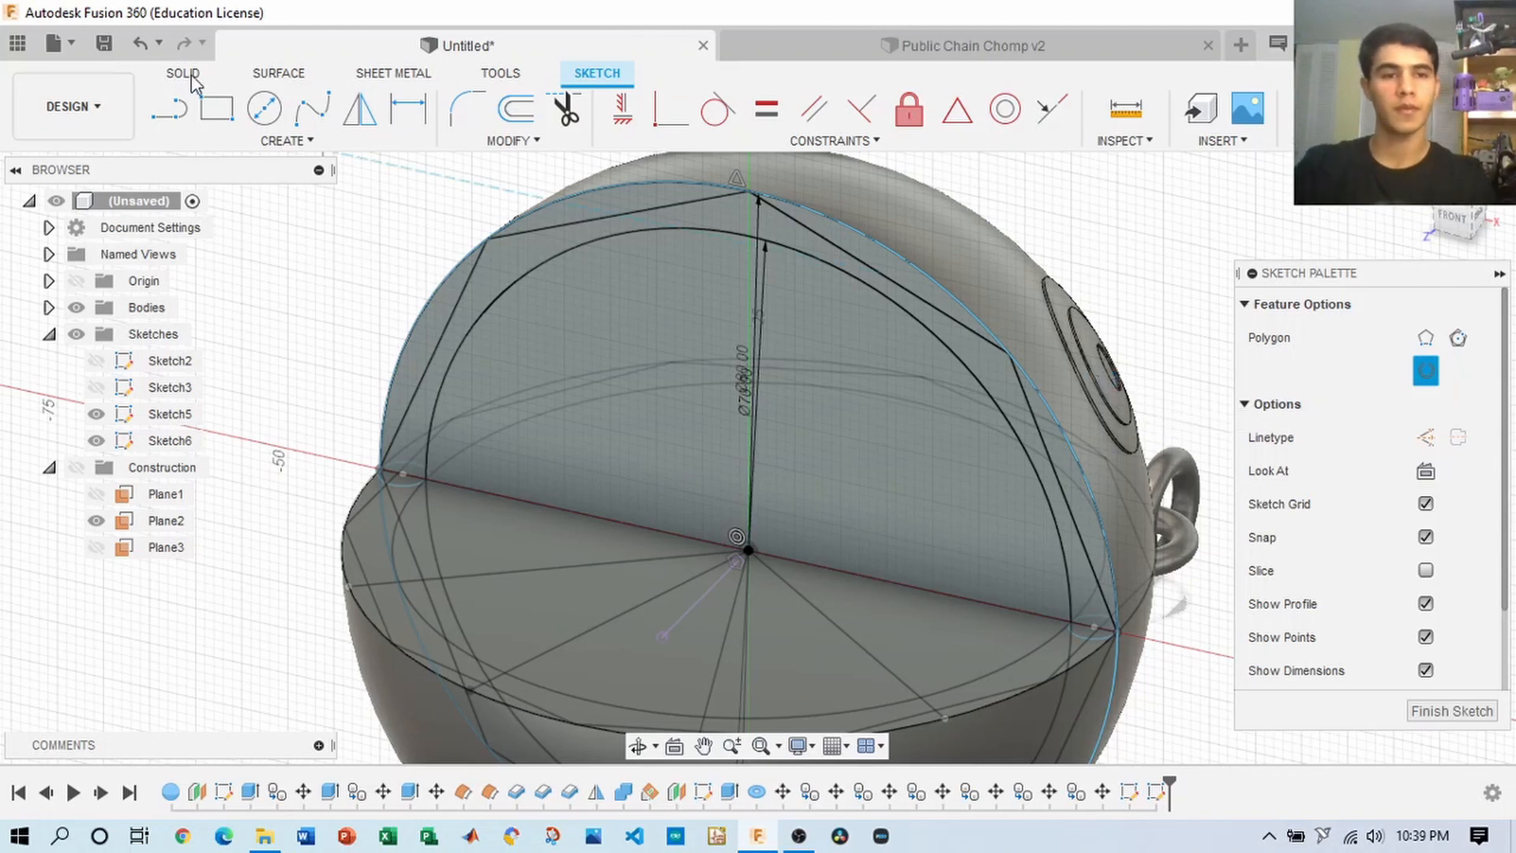
- Draw a 45° line and a vertical line from the circle centre to the polygon's vertices
click(170, 108)
scroll(671, 553, up, 3)
click(866, 607)
scroll(866, 608, down, 3)
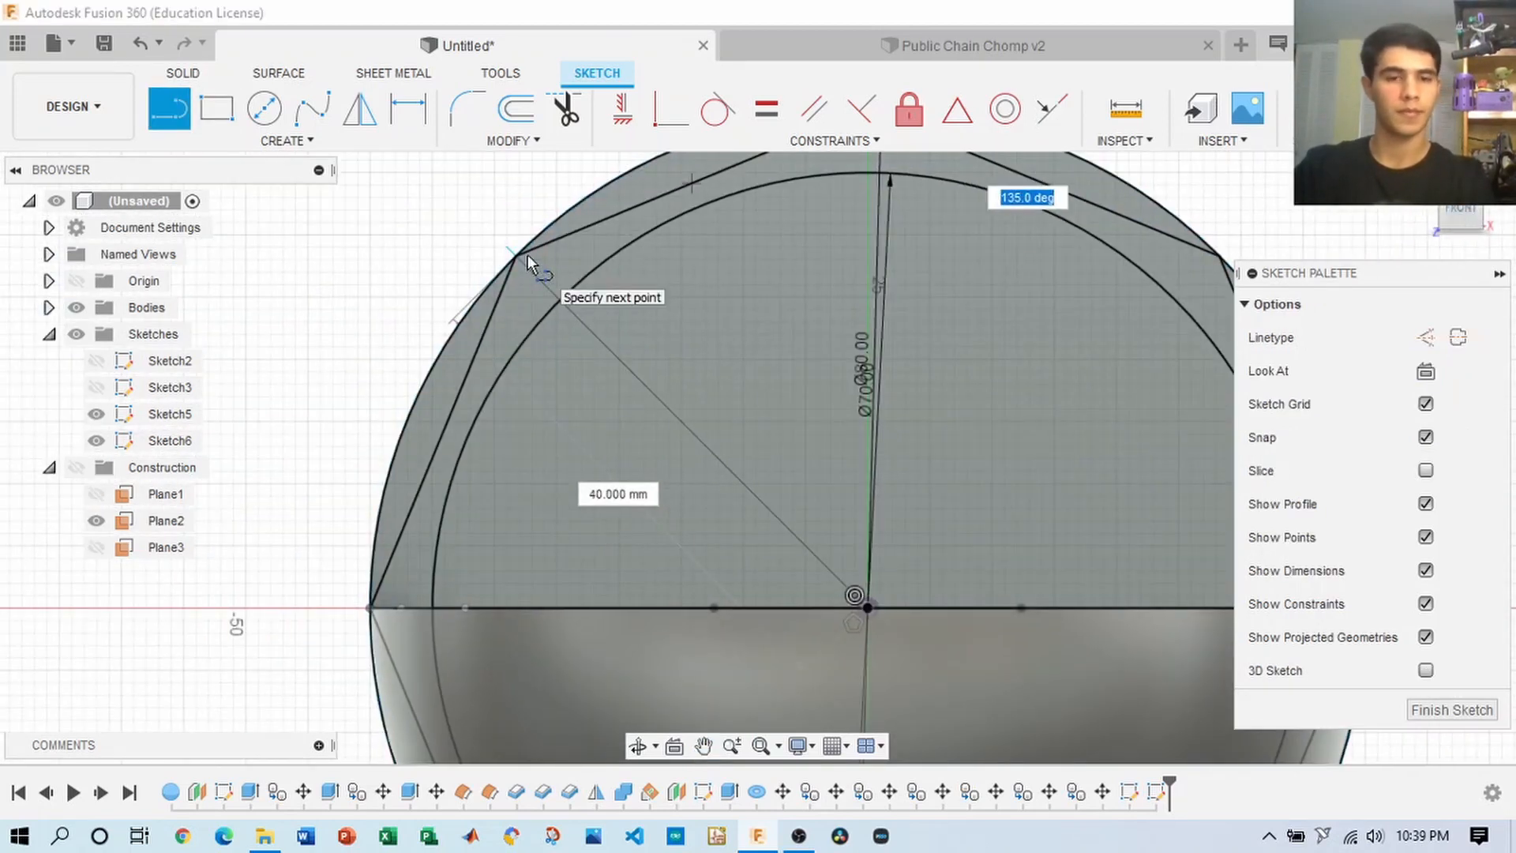
text(45)
key(Return)
scroll(527, 255, down, 2)
middle_drag(602, 229, 566, 299)
click(360, 108)
click(170, 108)
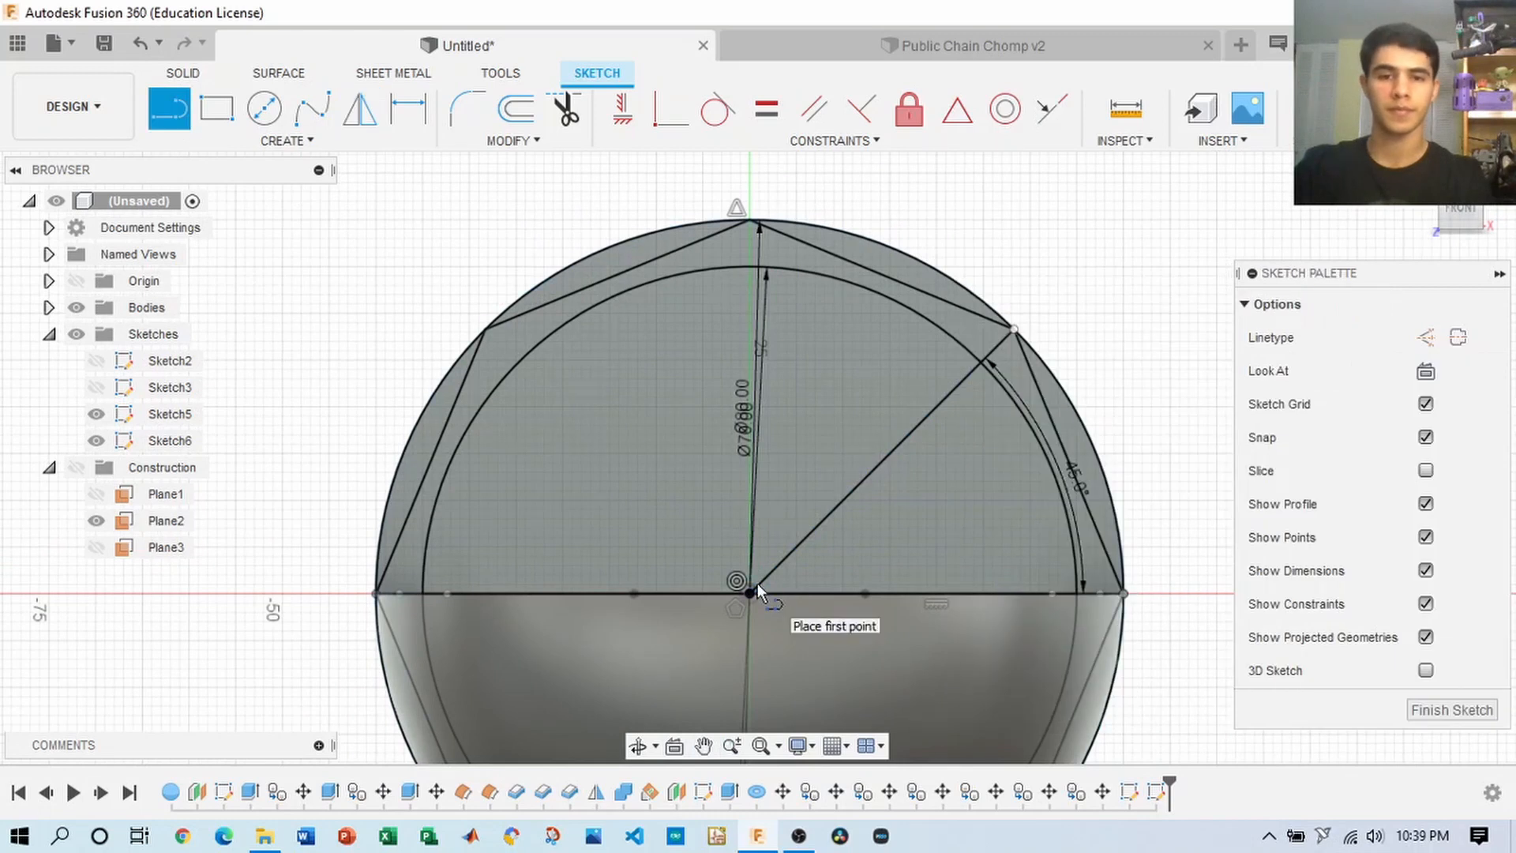
- Mirror the 45° line about the vertical line and finish the sketch
click(360, 109)
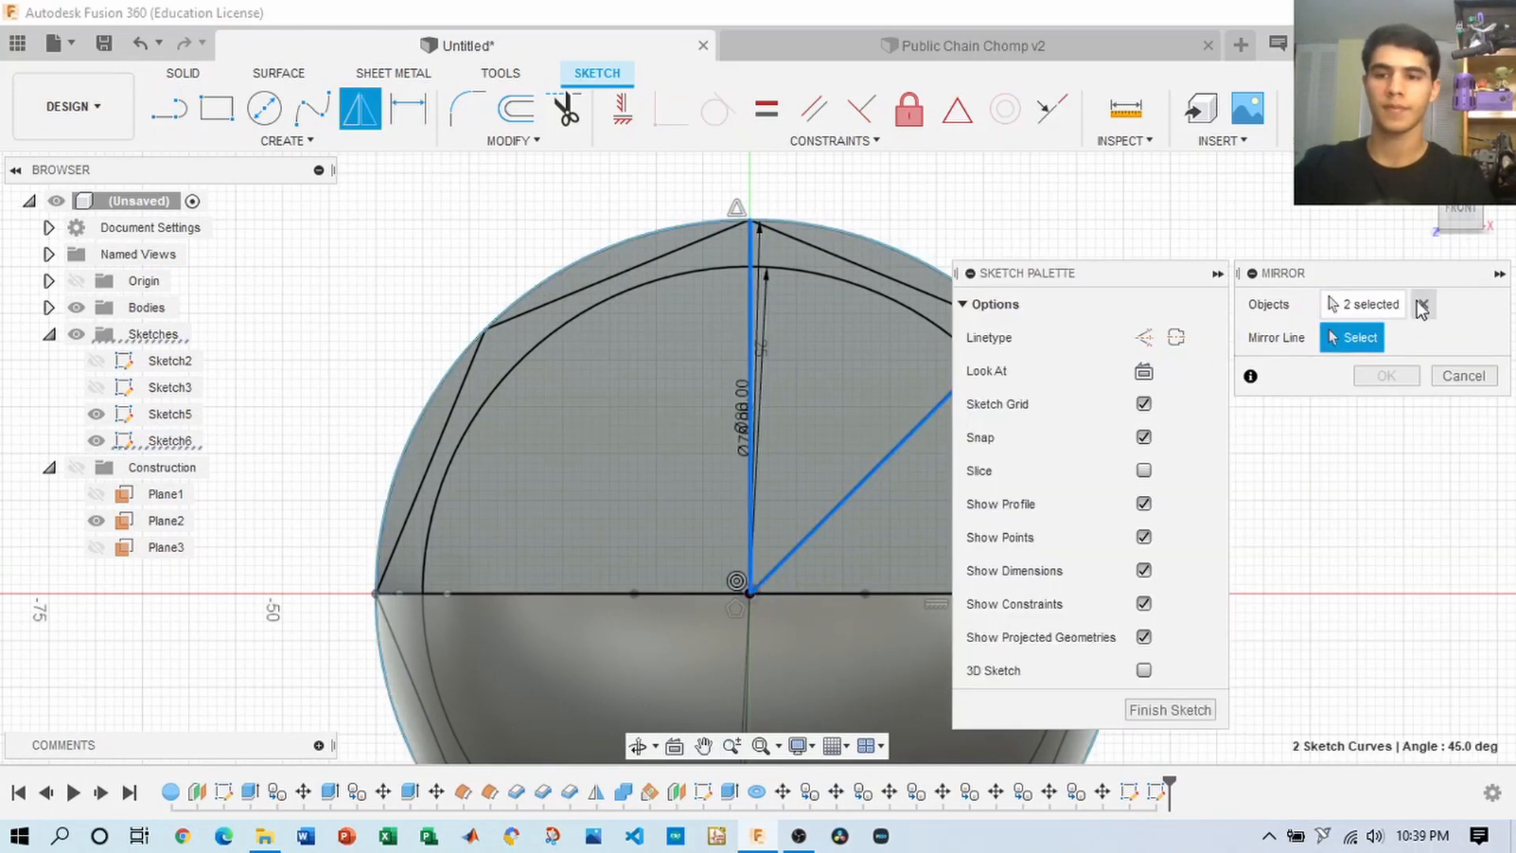
click(1364, 305)
click(720, 456)
middle_drag(861, 474, 793, 497)
click(1387, 378)
click(170, 111)
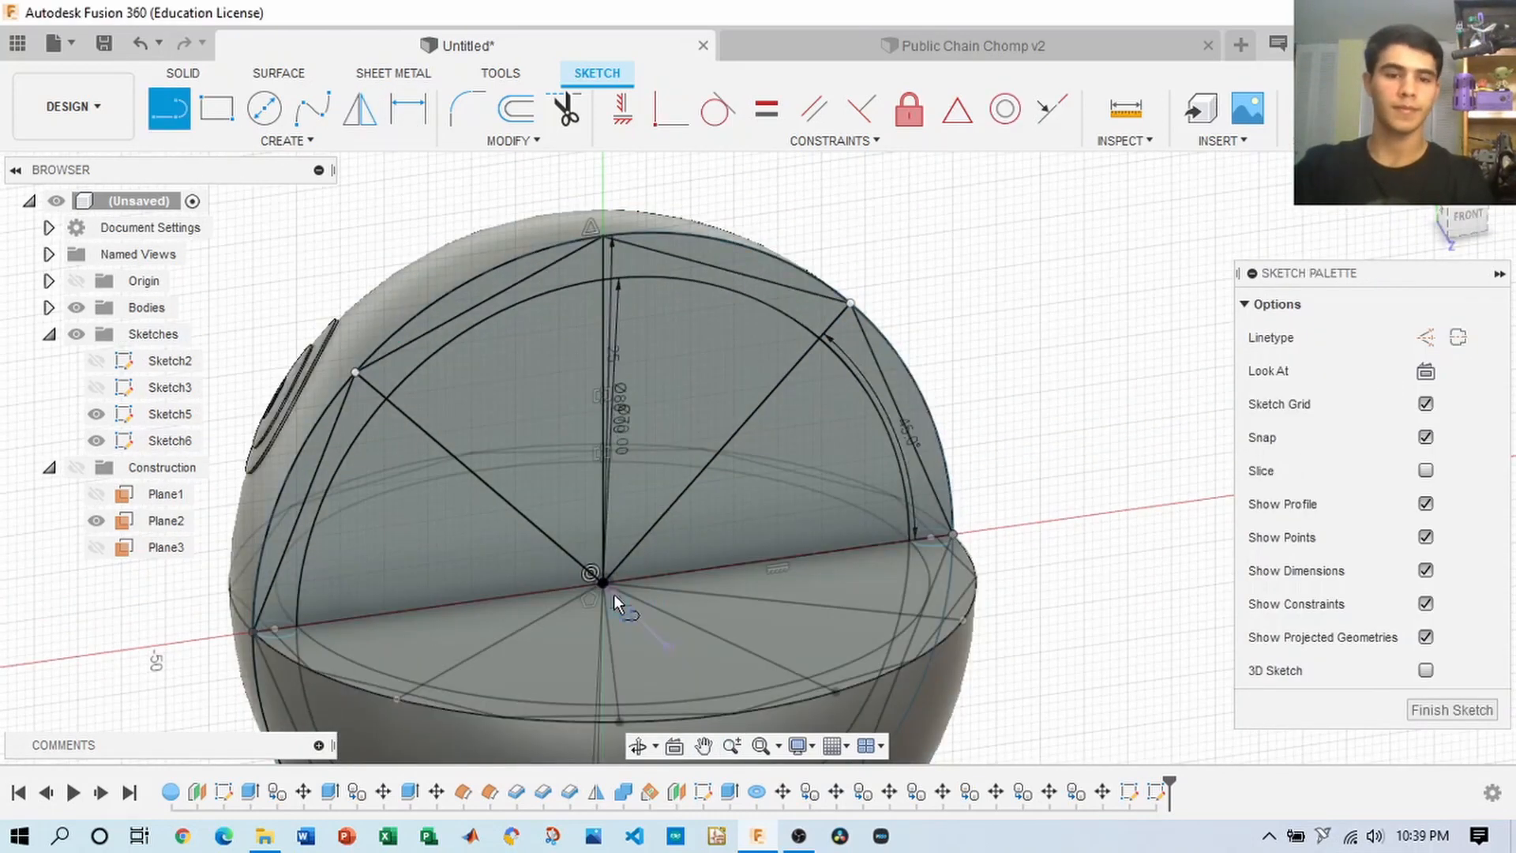
click(1450, 709)
- Examine the layout sketches on both mouth faces of the sphere from several angles
drag(1462, 227, 1323, 298)
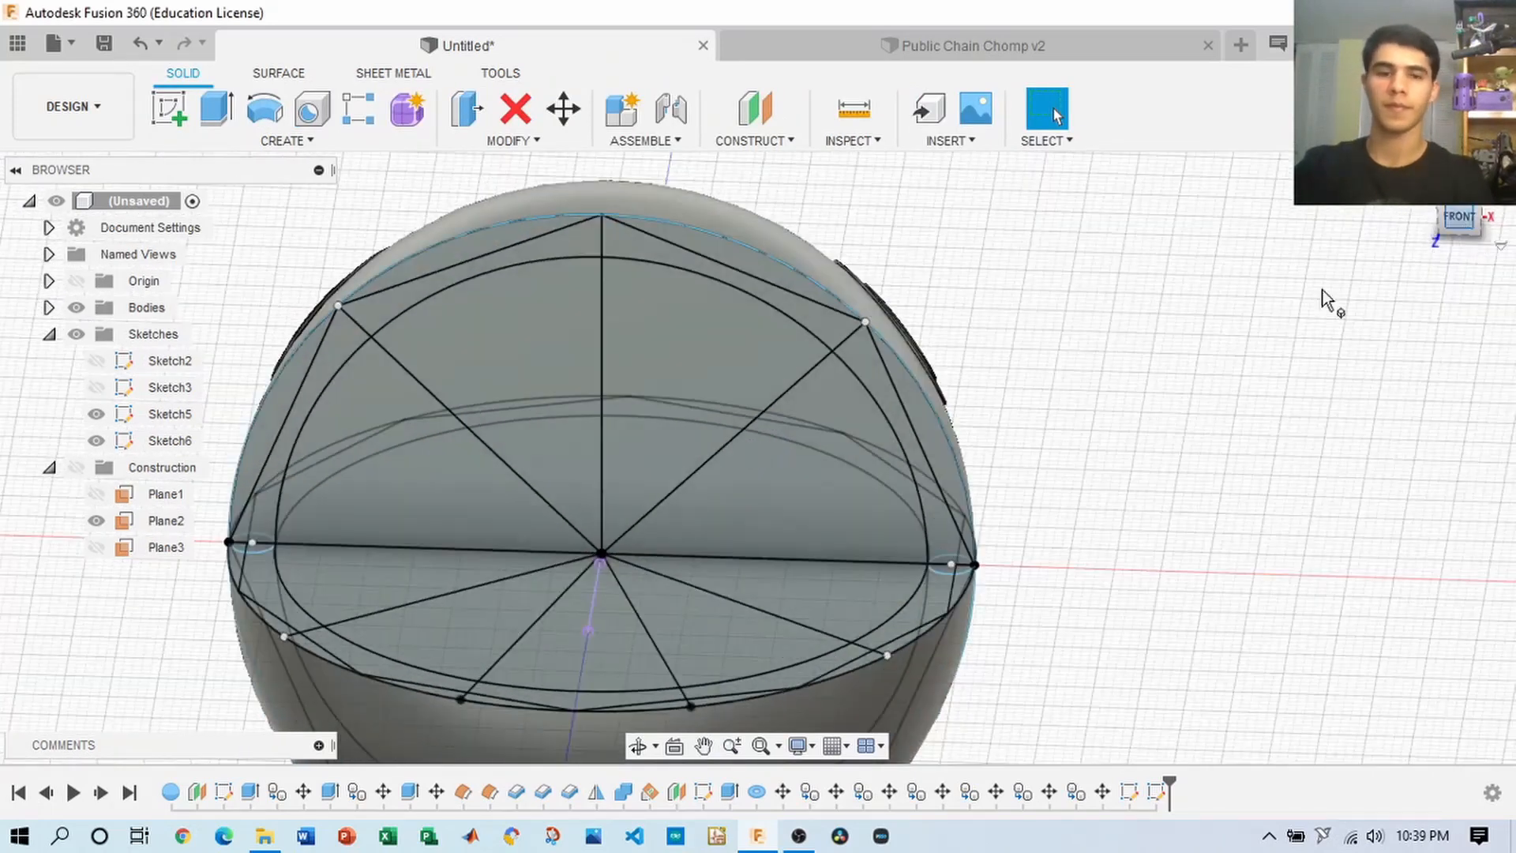
click(1463, 217)
shift+middle_drag(568, 368, 797, 442)
click(1417, 178)
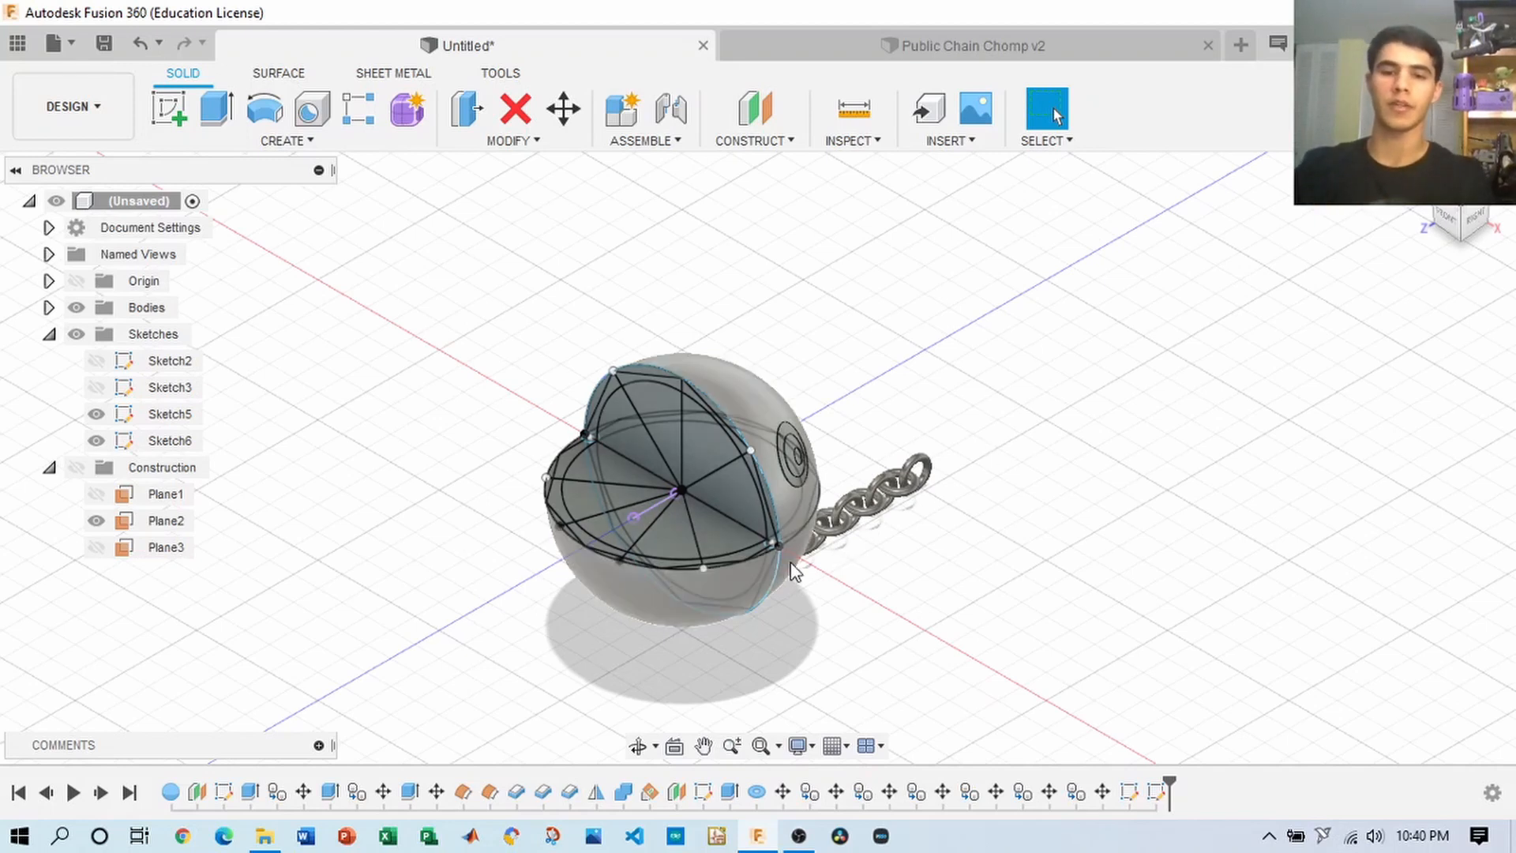
scroll(760, 575, up, 3)
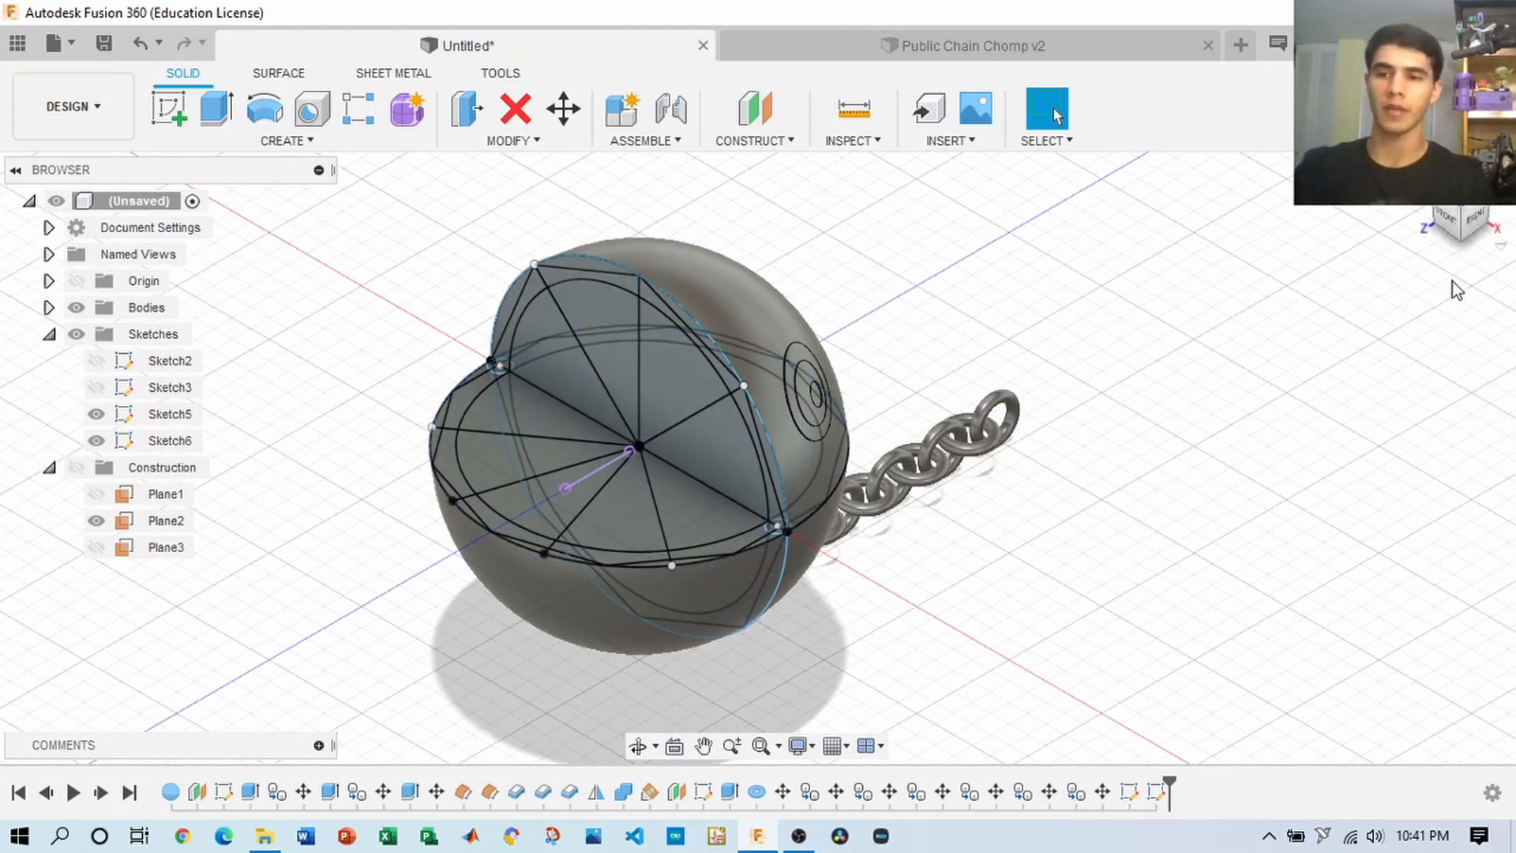
drag(1460, 227, 1494, 257)
middle_drag(913, 661, 1116, 543)
scroll(1116, 543, up, 3)
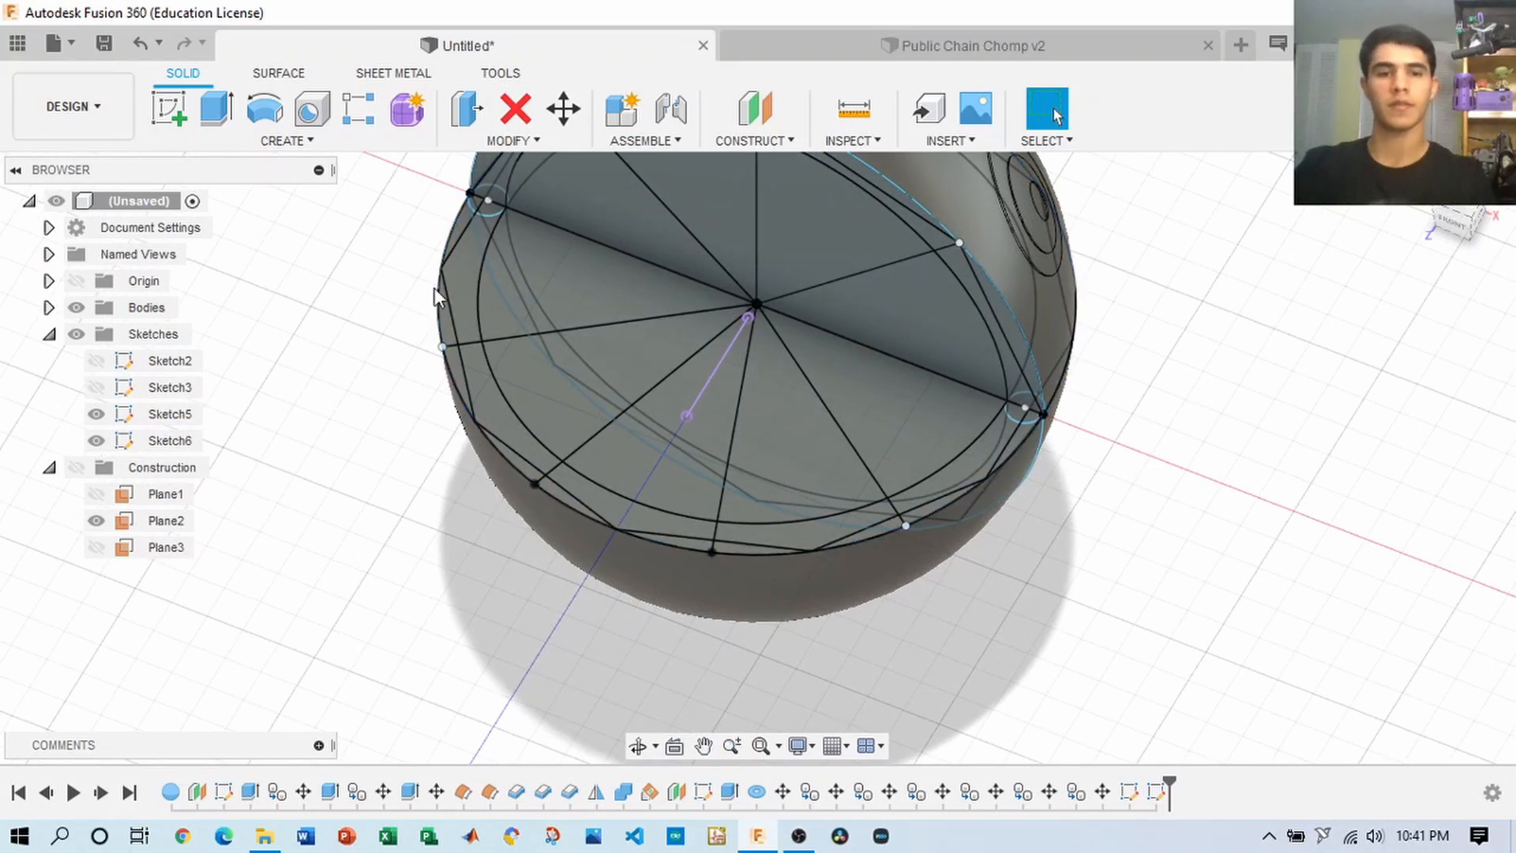
drag(1483, 225, 1429, 249)
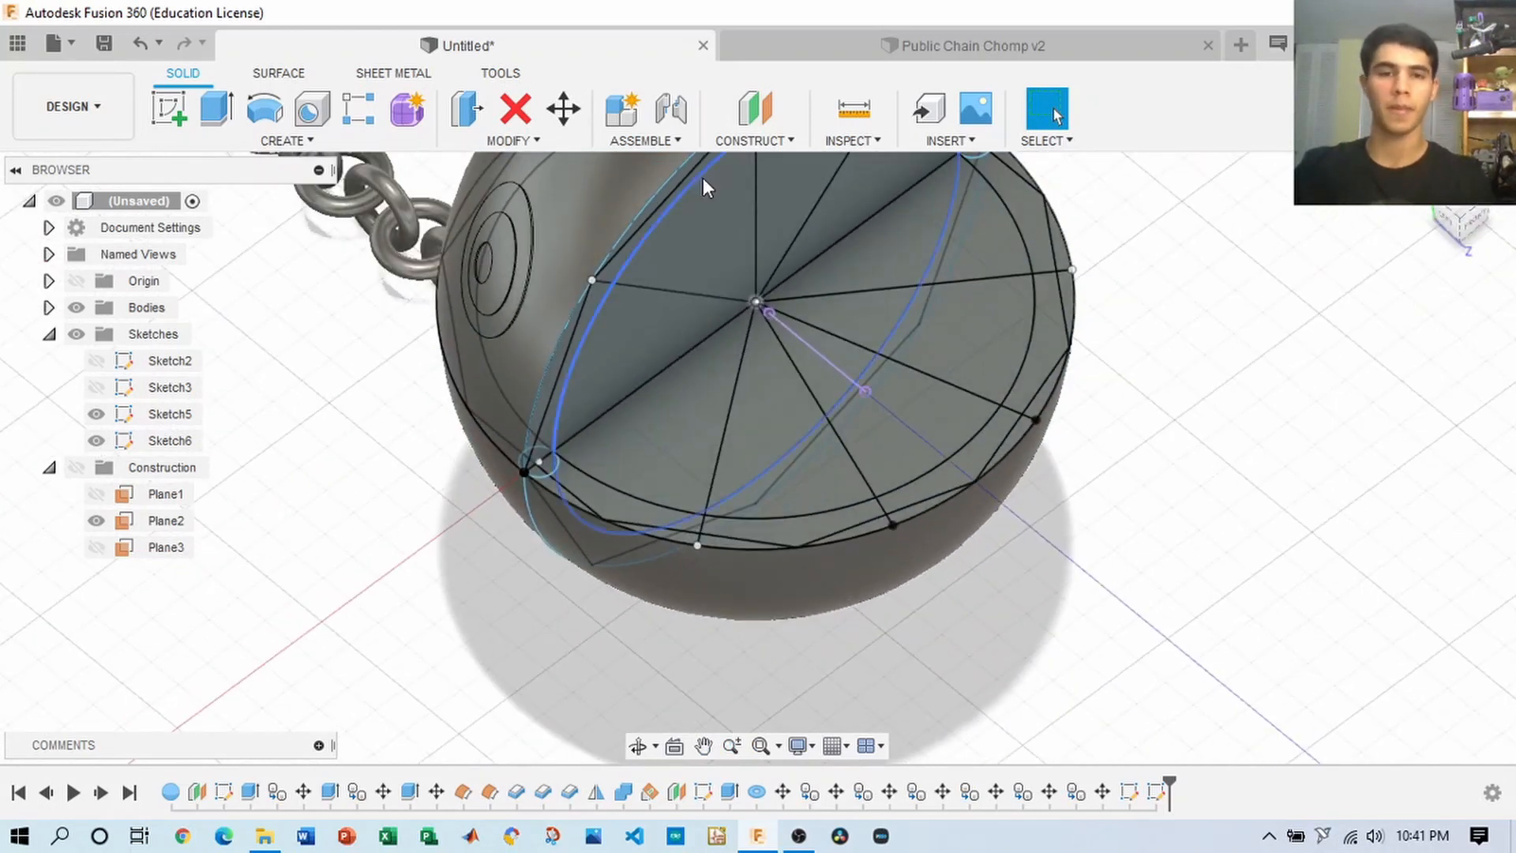
click(758, 142)
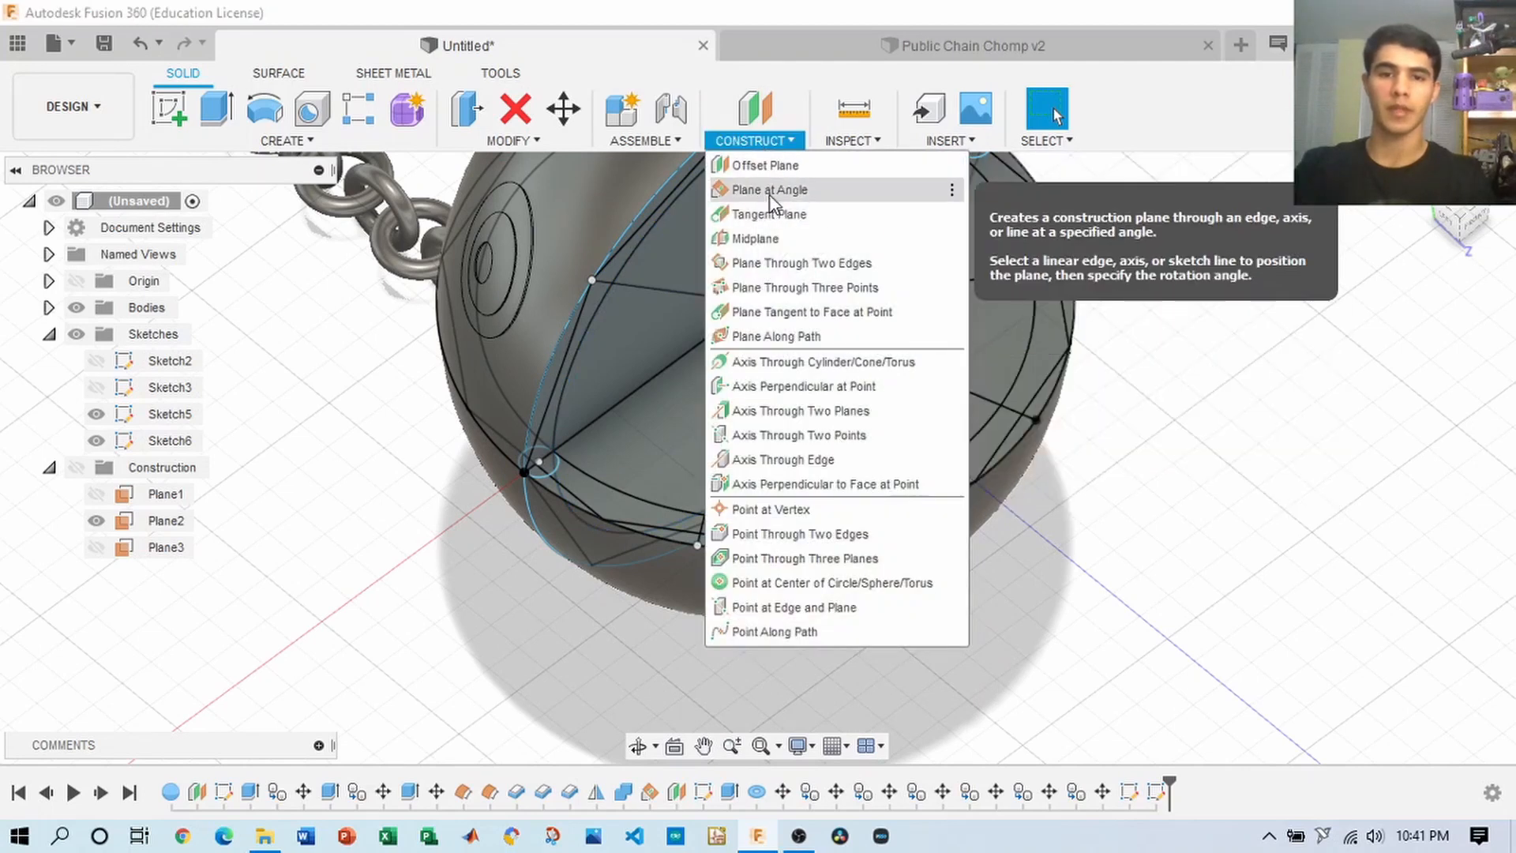
click(770, 189)
scroll(599, 519, up, 3)
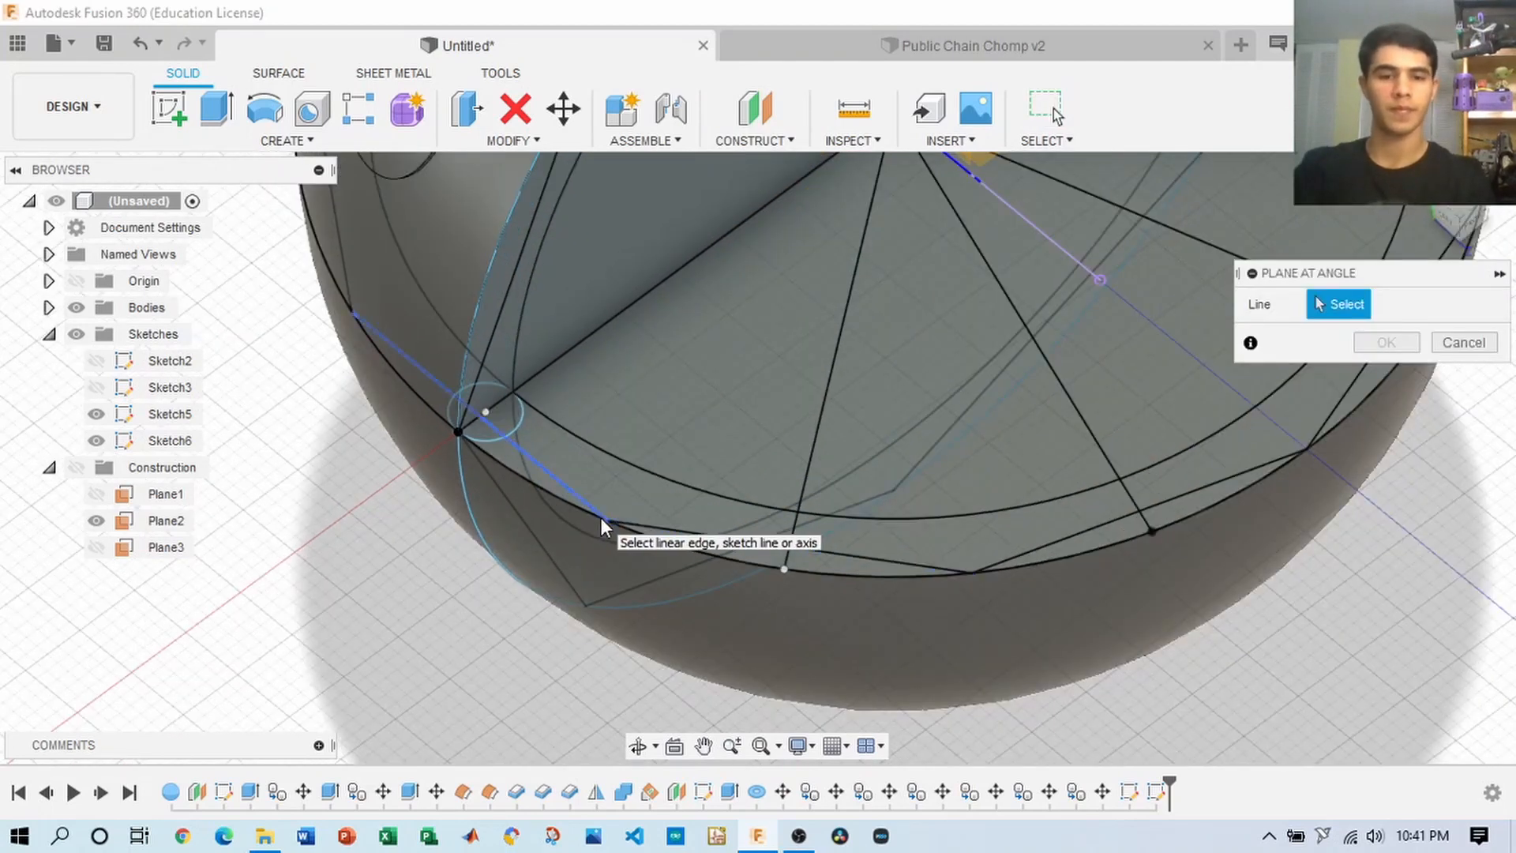
click(754, 141)
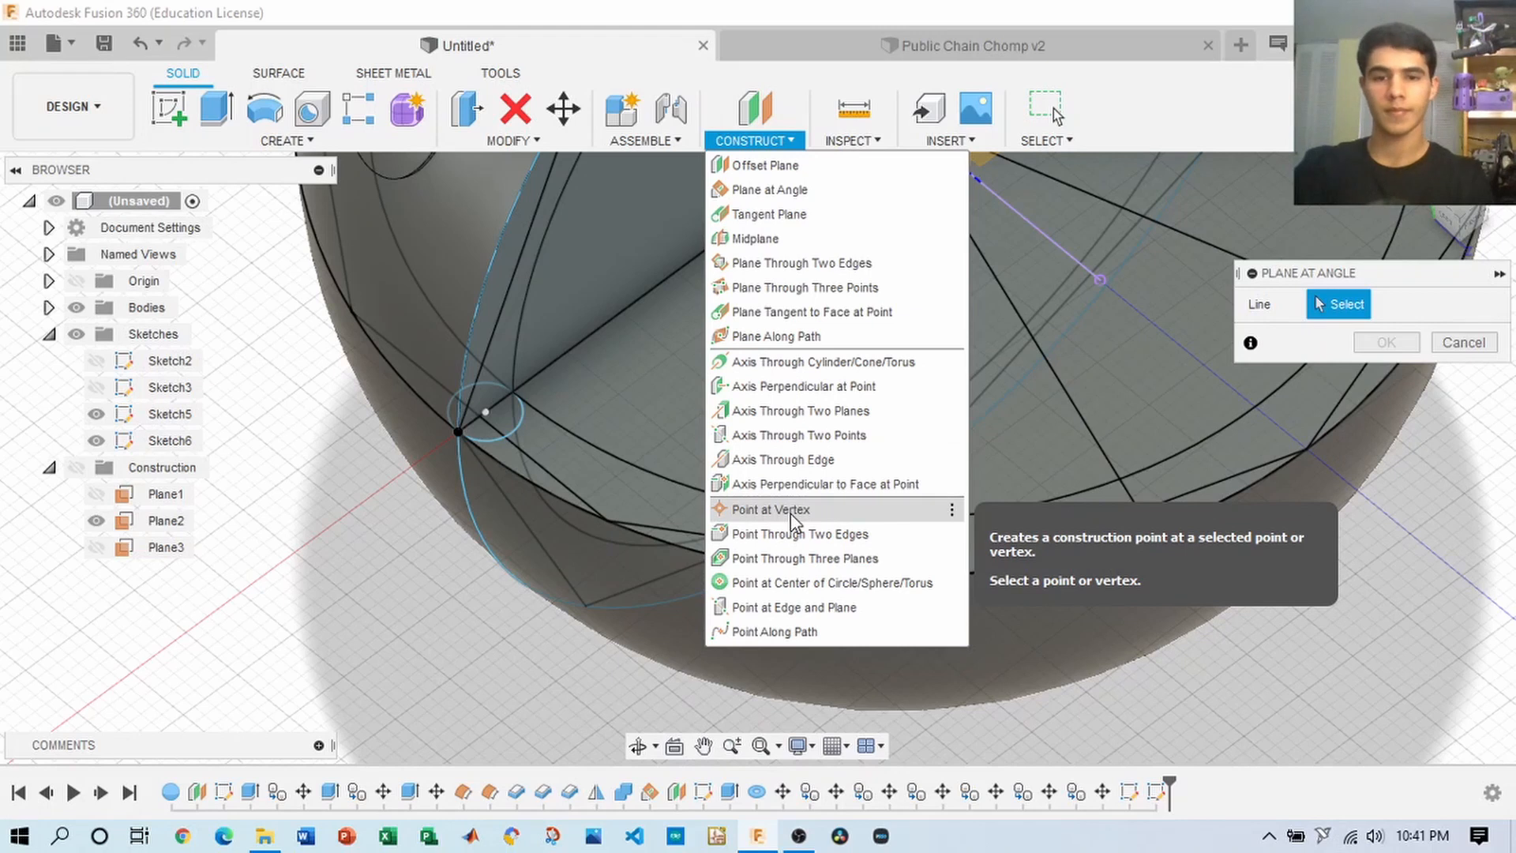
click(770, 214)
click(754, 141)
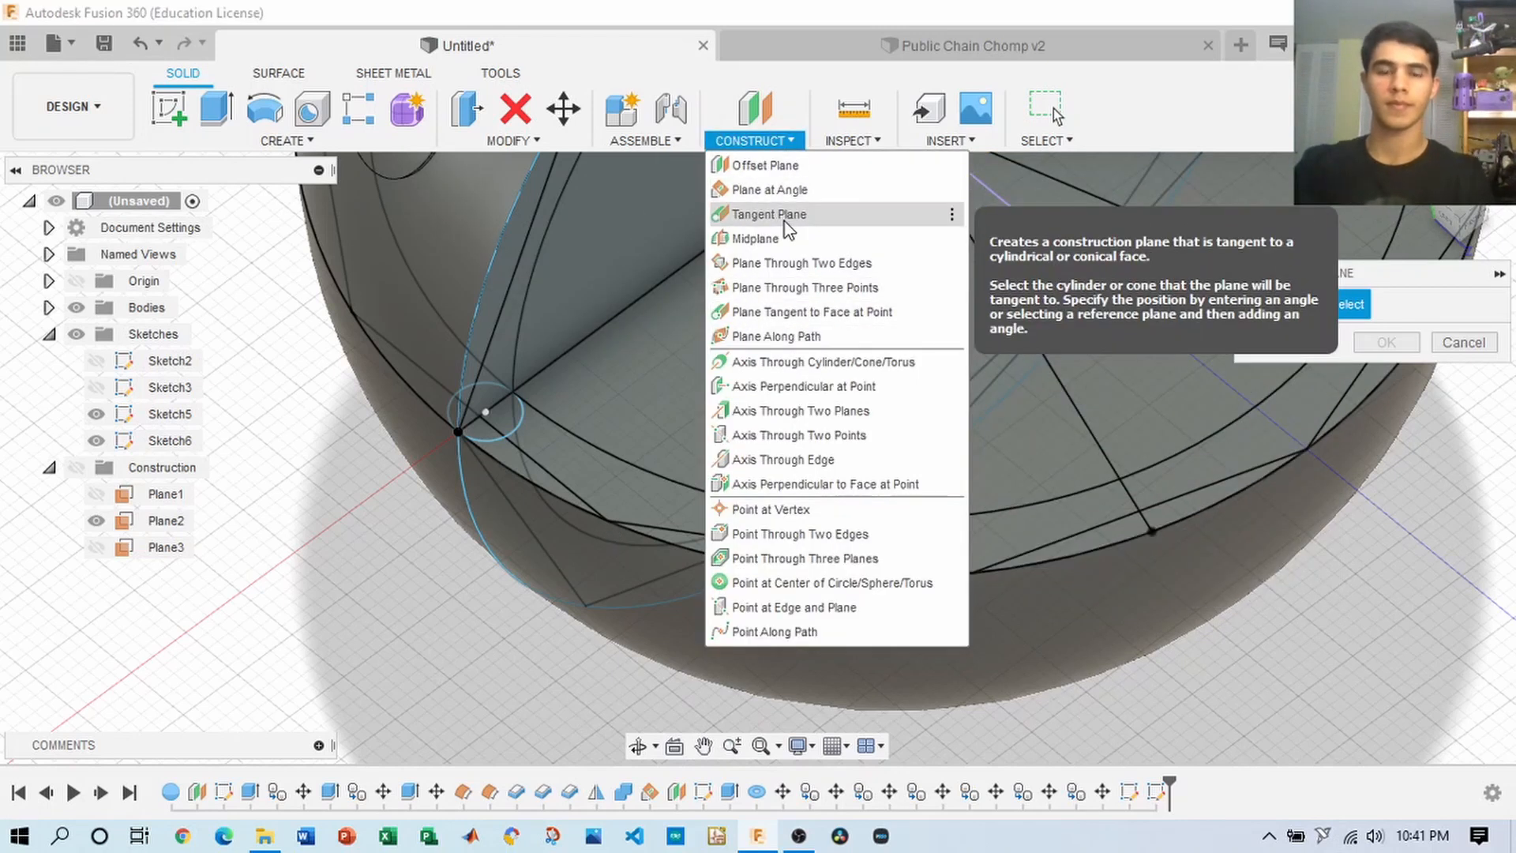
key(Escape)
key(Escape)
click(758, 142)
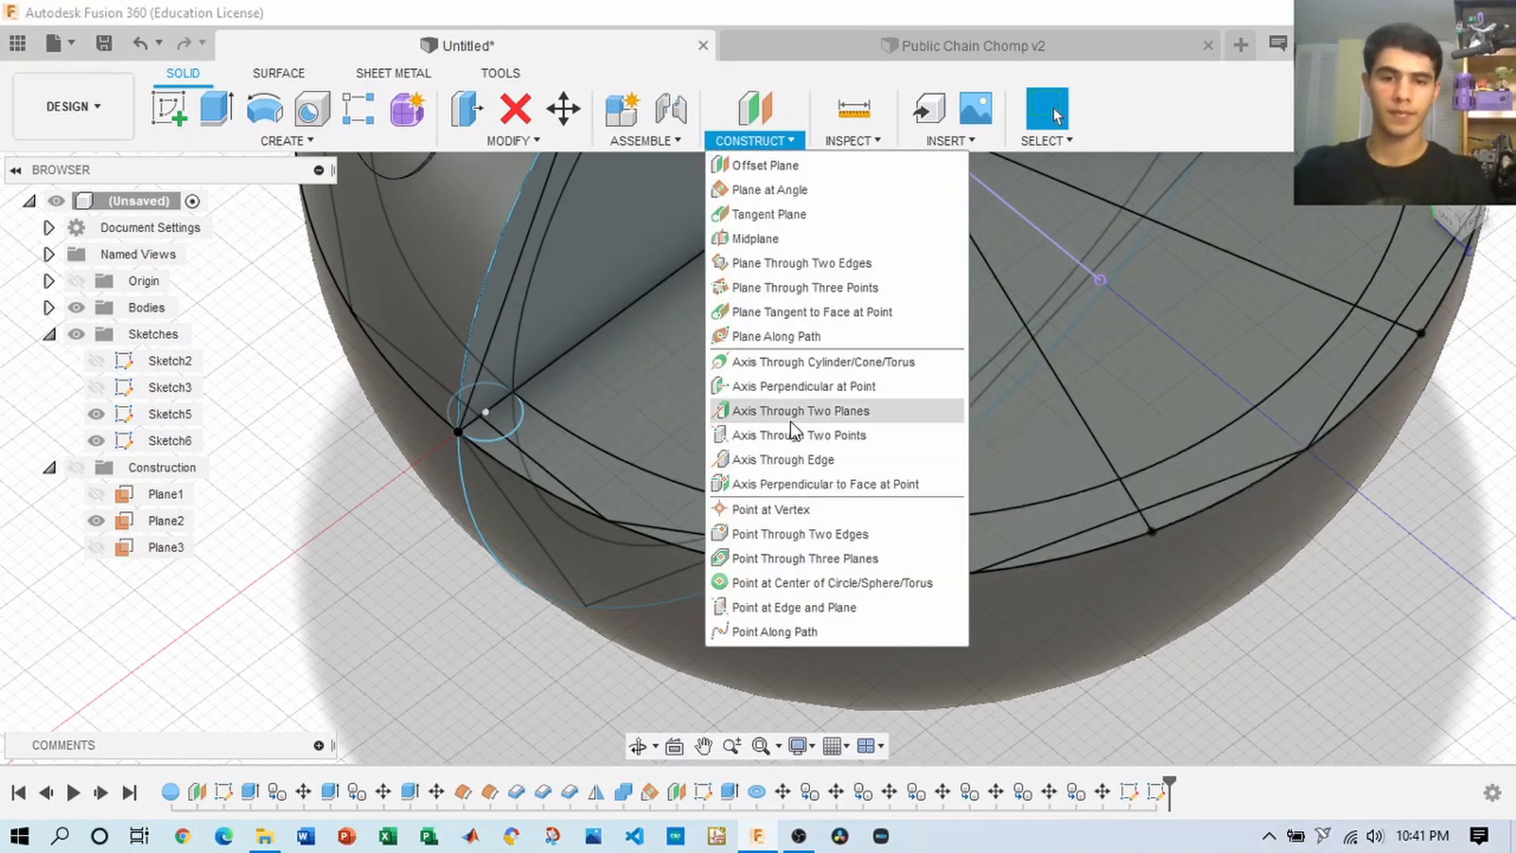
click(821, 392)
key(Escape)
click(754, 141)
click(788, 486)
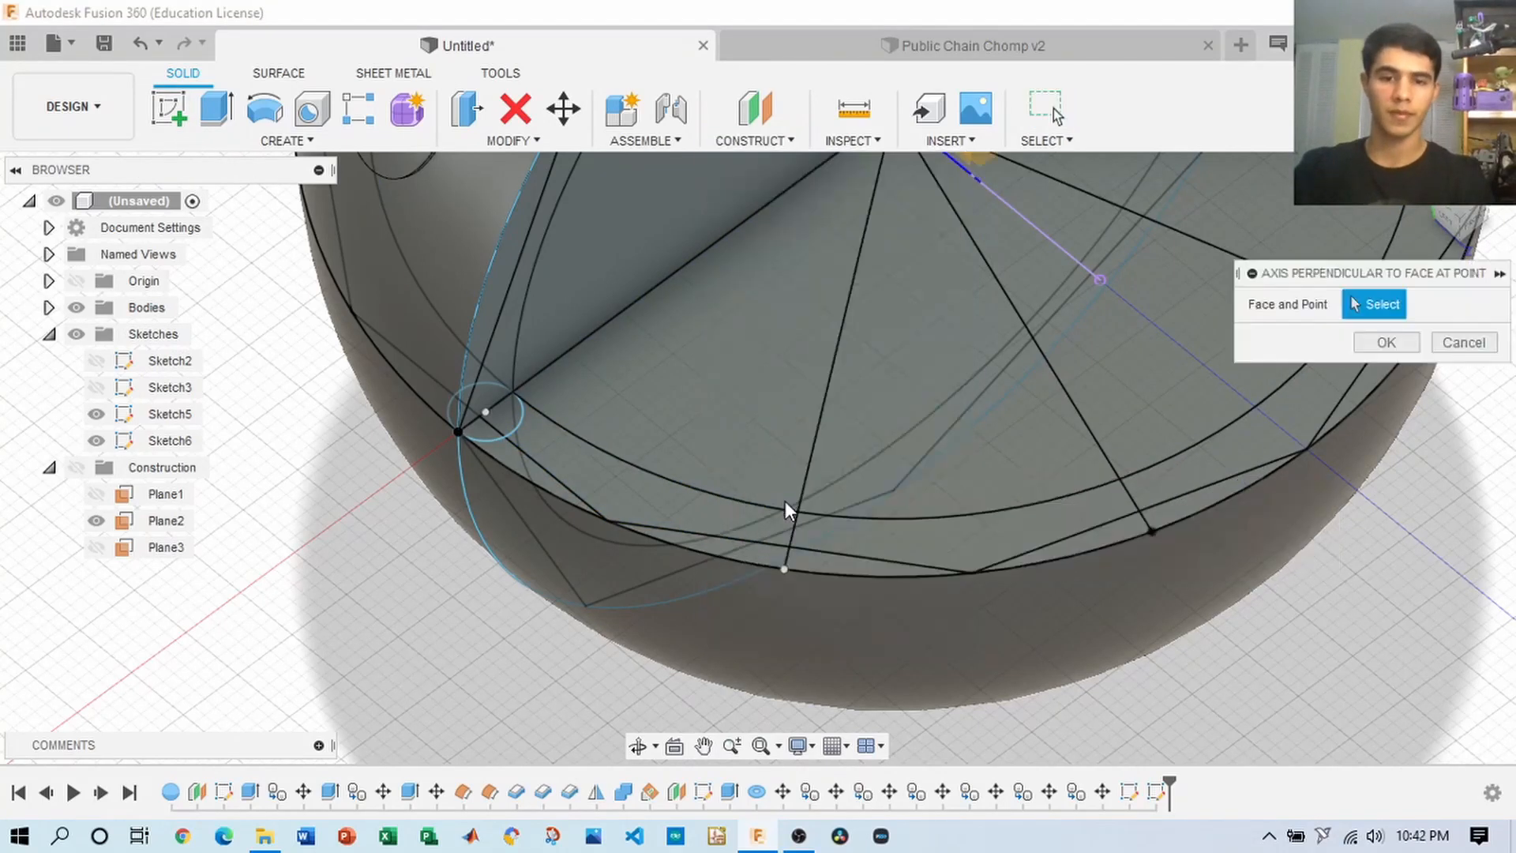
click(609, 521)
- Create construction points at the lower mouth polygon's front vertex and at the neighbouring vertex beside it
click(753, 141)
click(812, 509)
click(971, 571)
middle_drag(971, 571, 796, 583)
scroll(796, 584, down, 1)
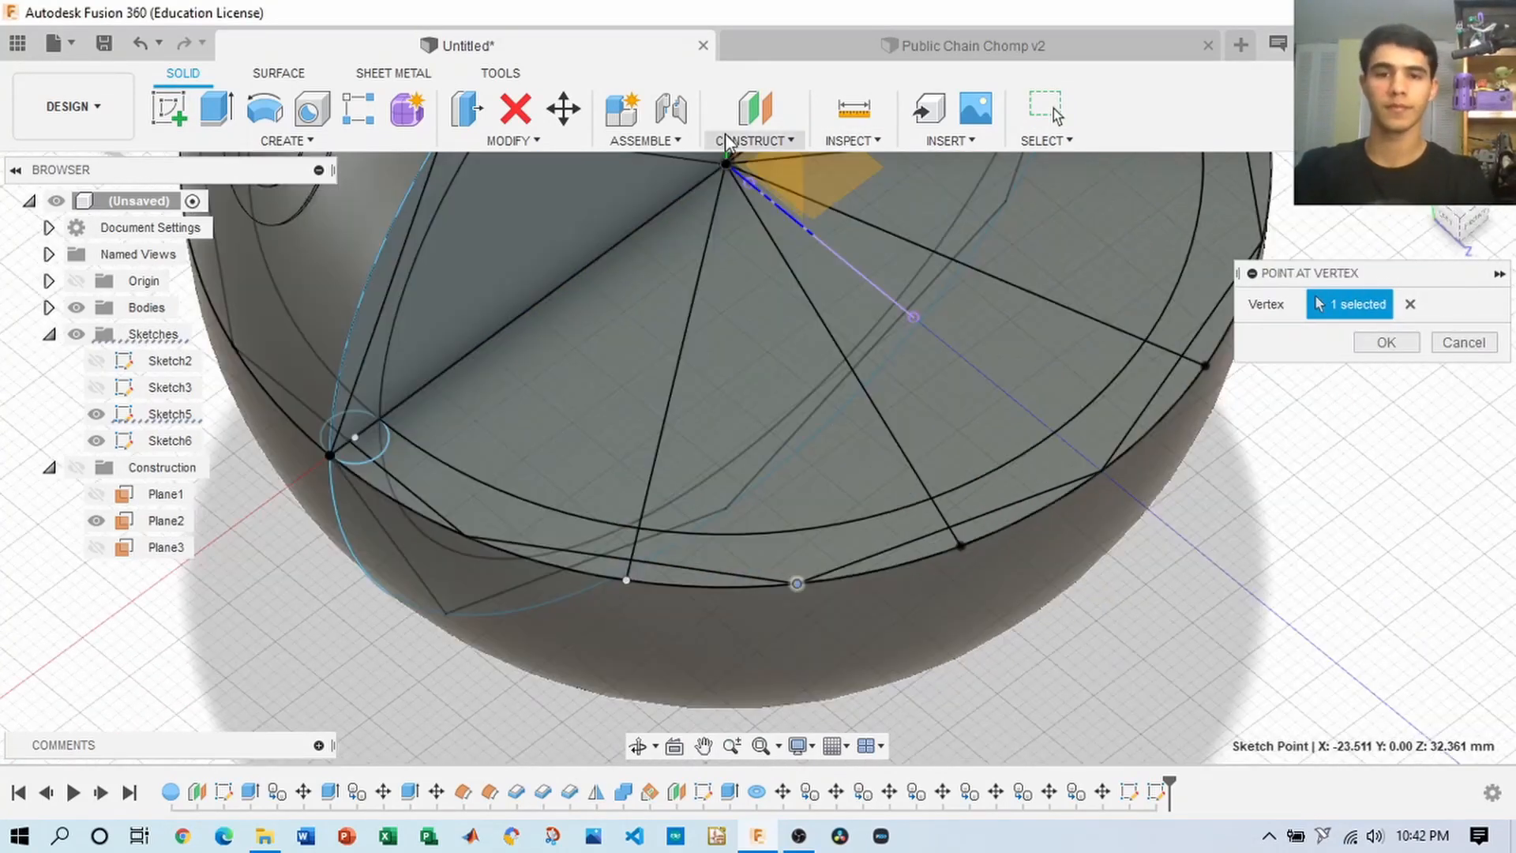
click(752, 141)
click(803, 507)
click(1102, 471)
shift+middle_drag(1174, 419, 600, 467)
scroll(599, 467, down, 3)
- Create construction points at the two remaining polygon vertices on the opposite side of the lower mouth face
click(754, 141)
click(804, 507)
scroll(793, 480, up, 3)
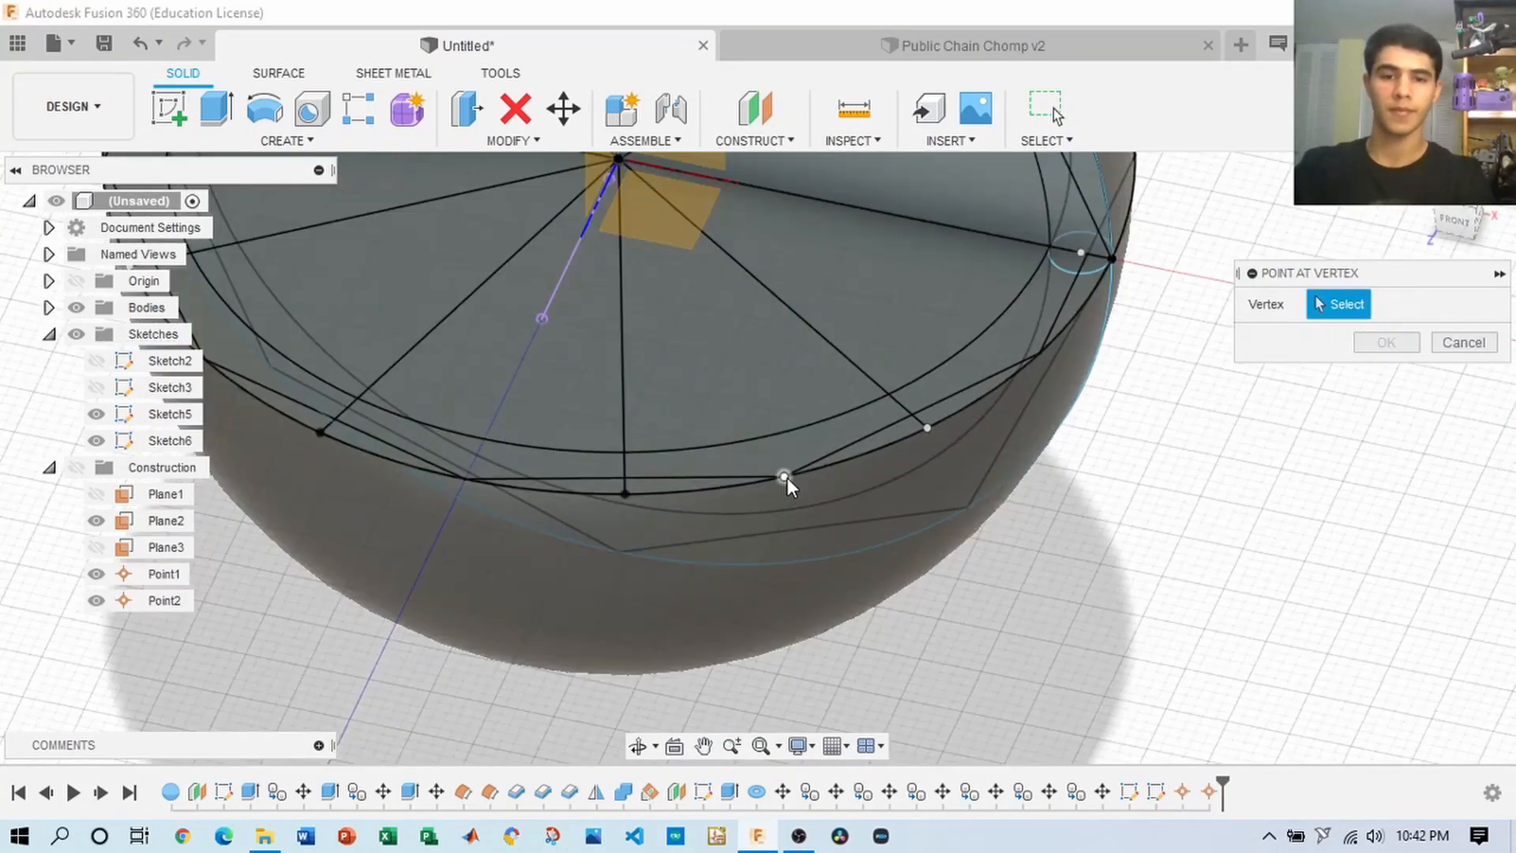
click(785, 477)
click(754, 140)
click(778, 508)
click(1040, 352)
key(Return)
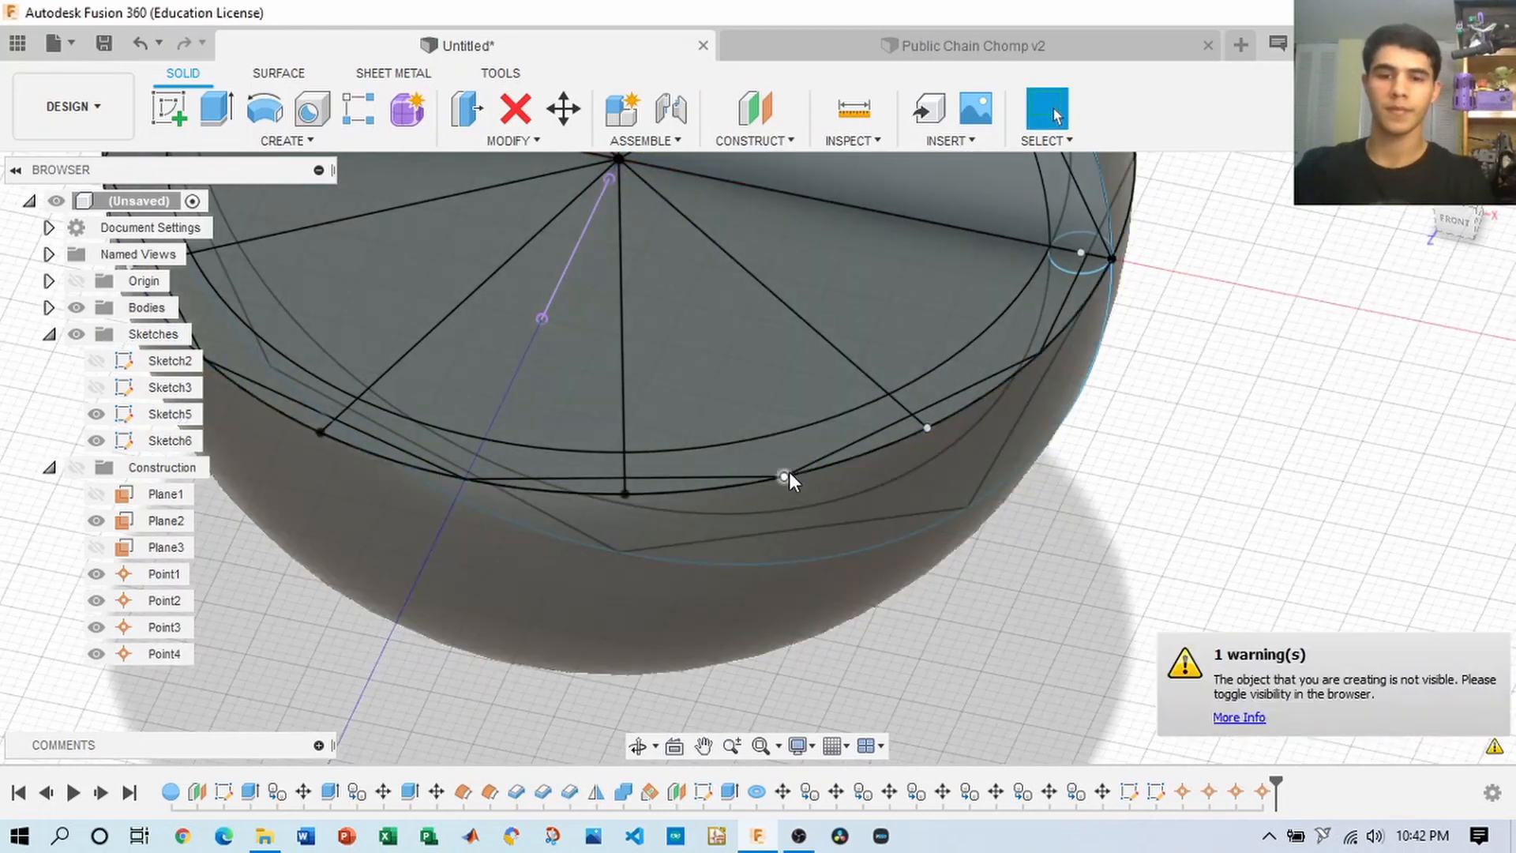
- Show the construction geometry and create a construction point at the last free polygon vertex on the lower mouth face
click(76, 467)
click(1208, 793)
scroll(1203, 795, down, 3)
click(1179, 794)
shift+middle_drag(734, 457, 971, 450)
scroll(892, 462, up, 2)
click(754, 140)
click(780, 509)
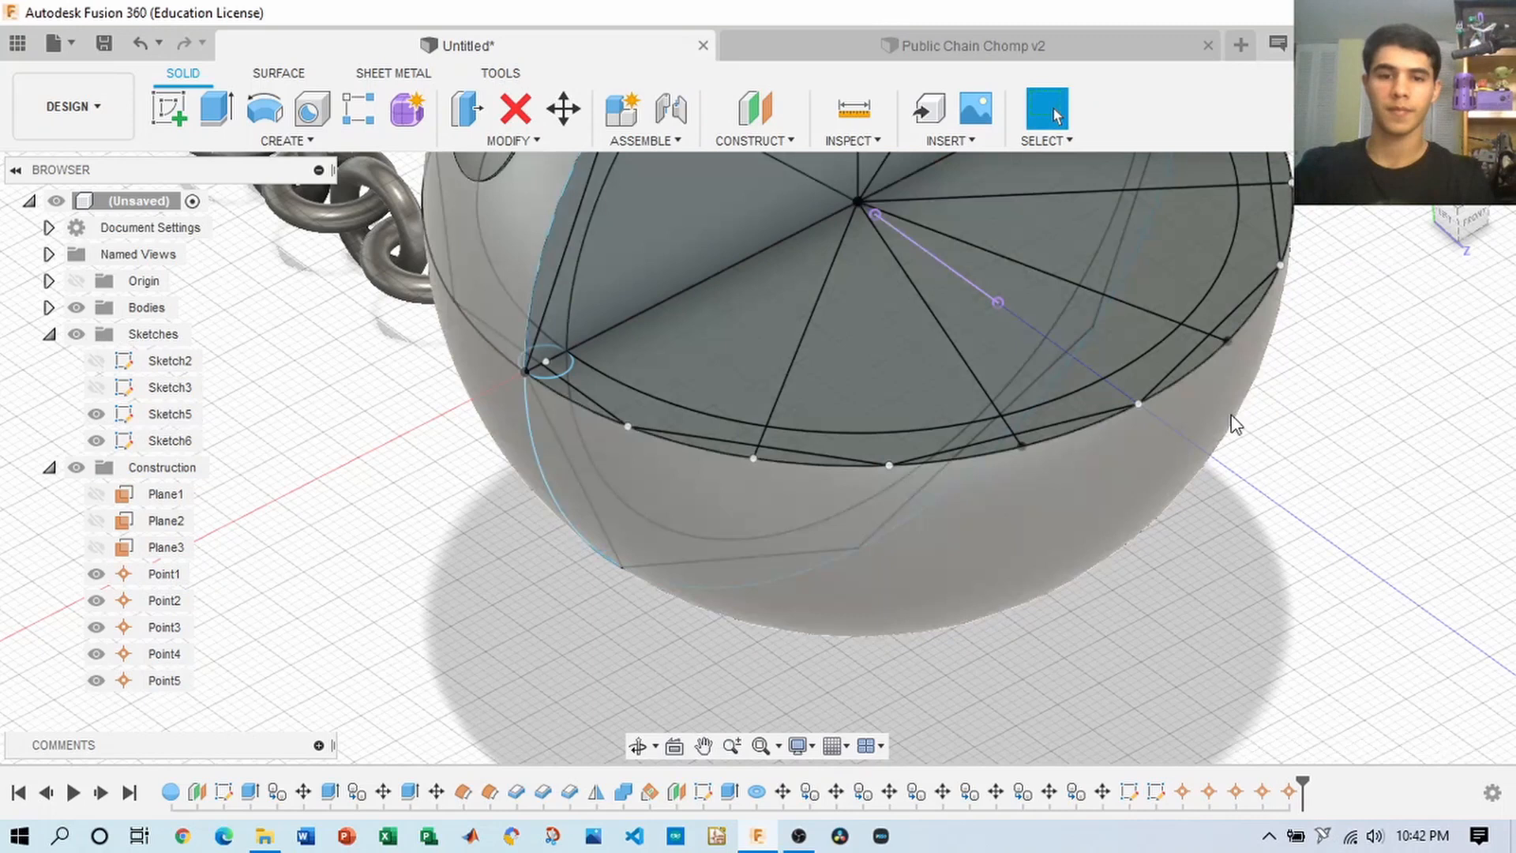
scroll(1183, 447, down, 2)
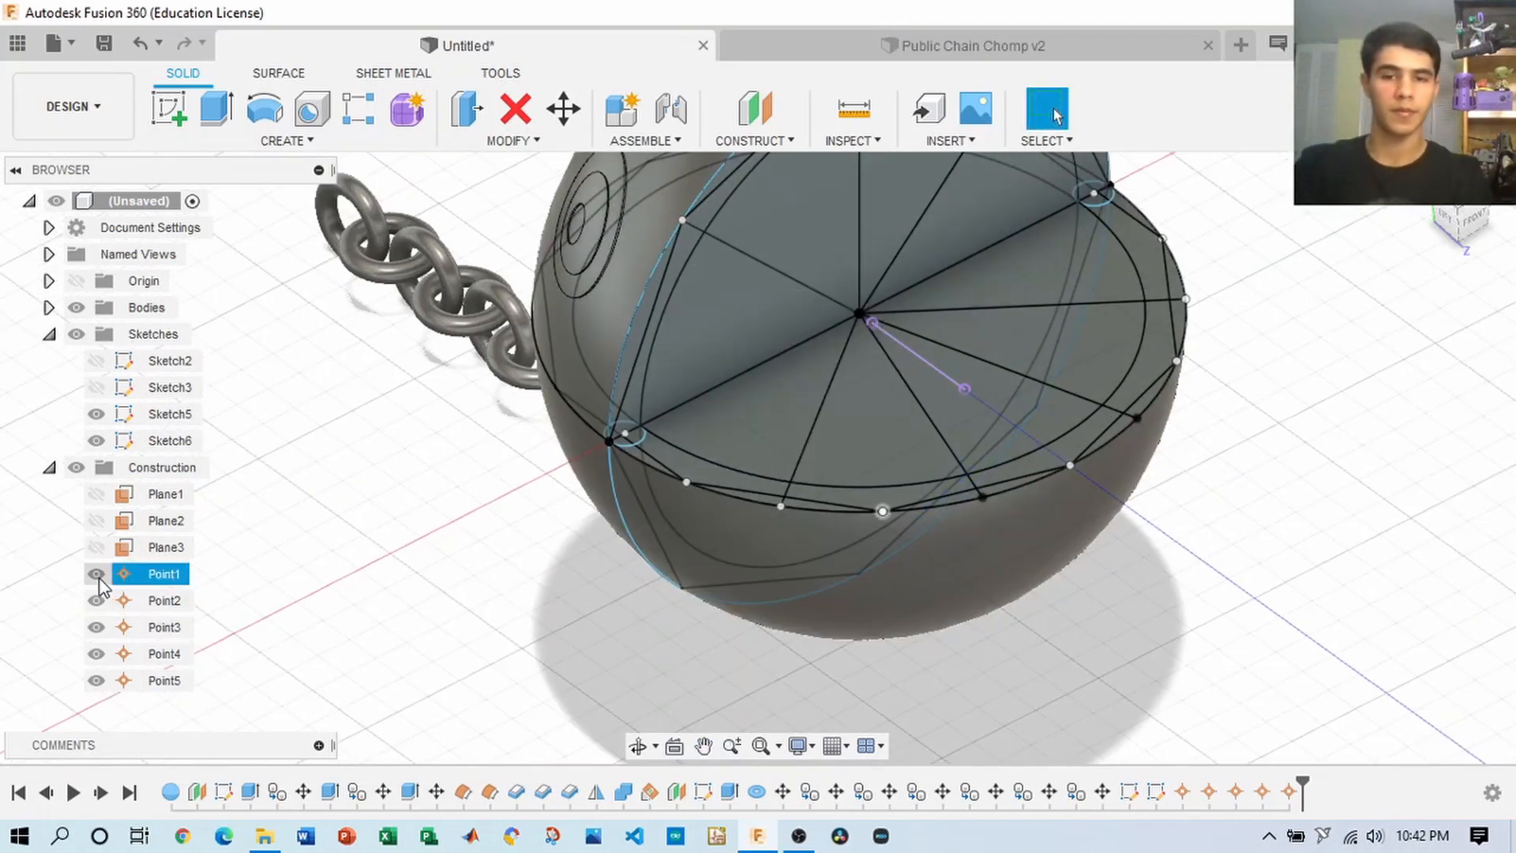
- Start a sketch on the lower mouth face and draw a short line tangent to the mouth circle at the first polygon vertex
click(779, 140)
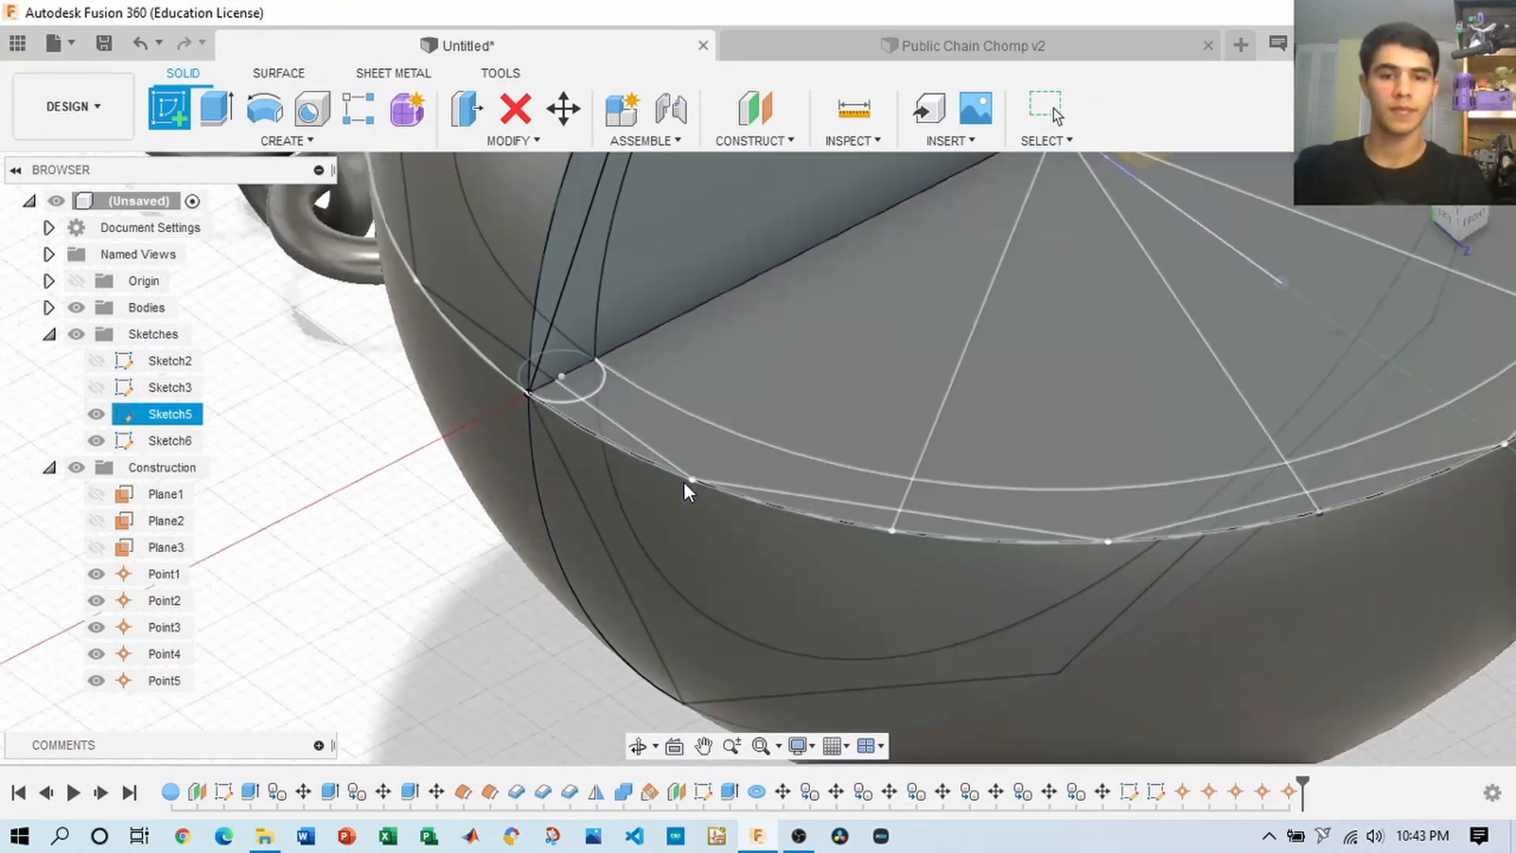
click(684, 481)
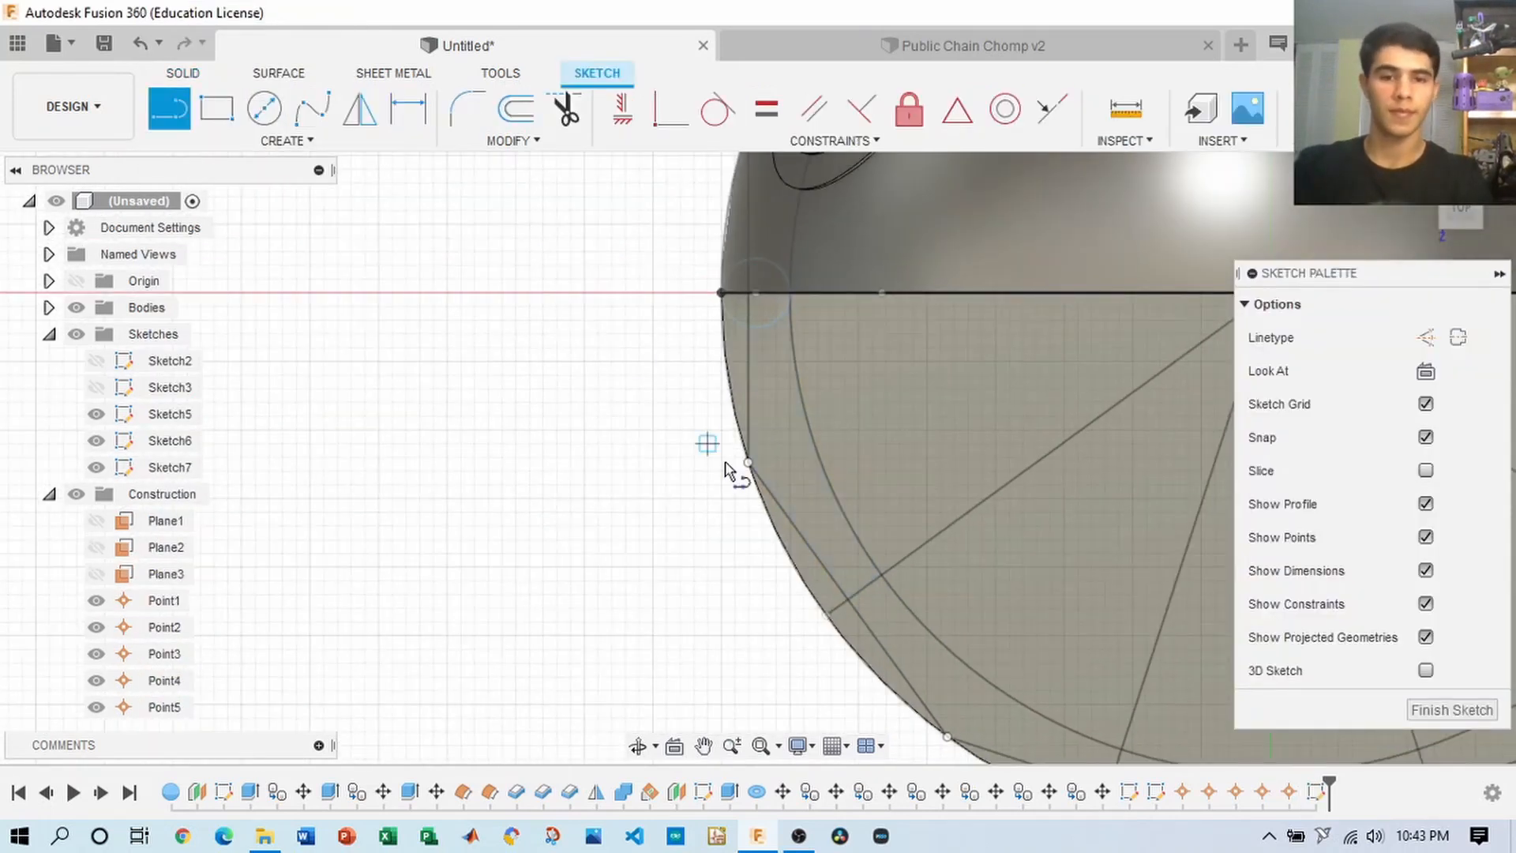
scroll(727, 472, up, 5)
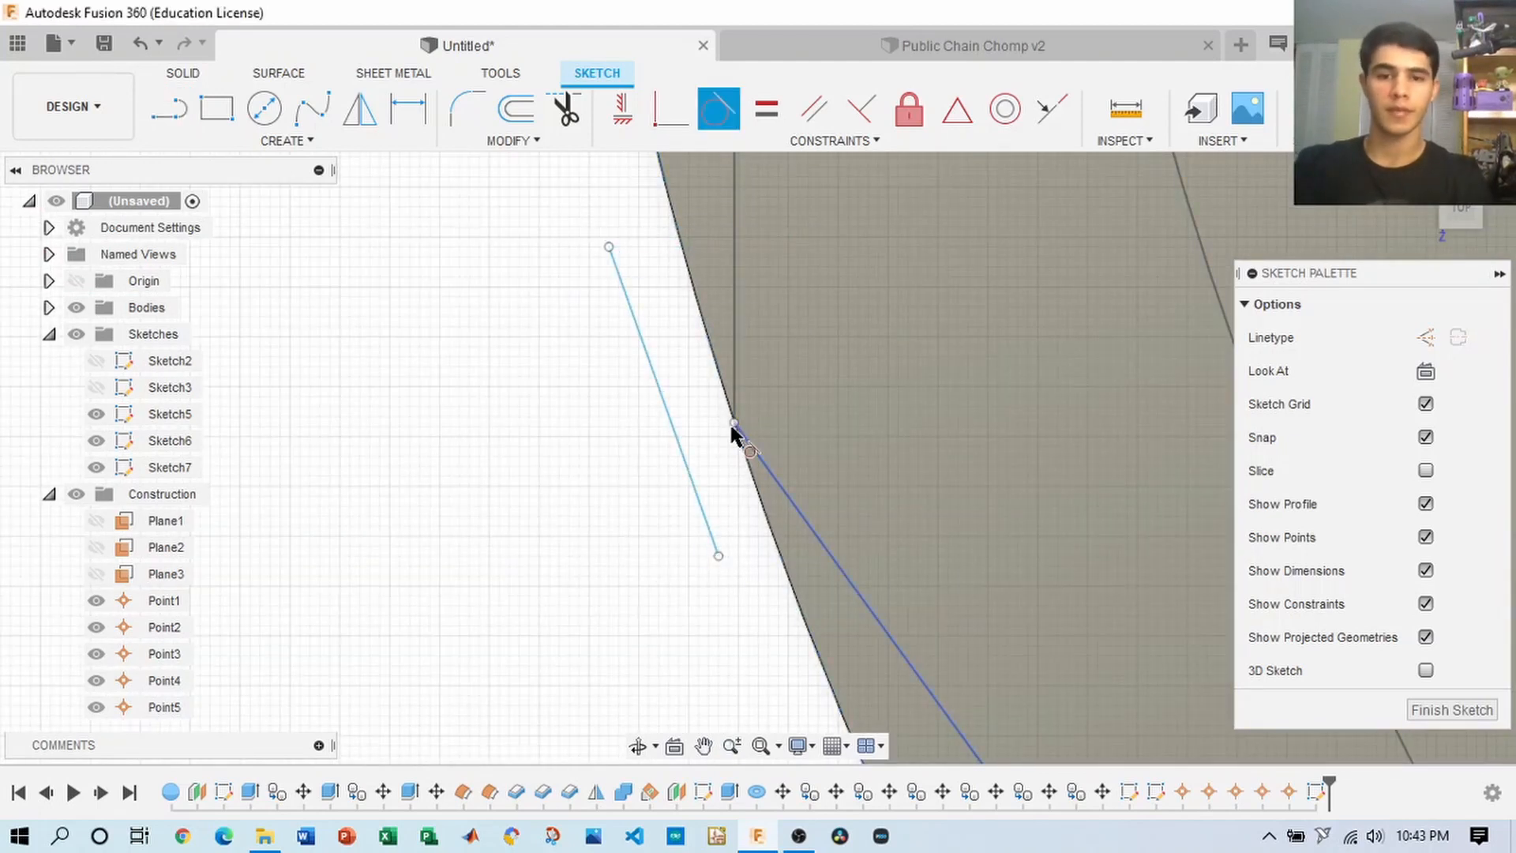
click(731, 416)
scroll(871, 403, down, 3)
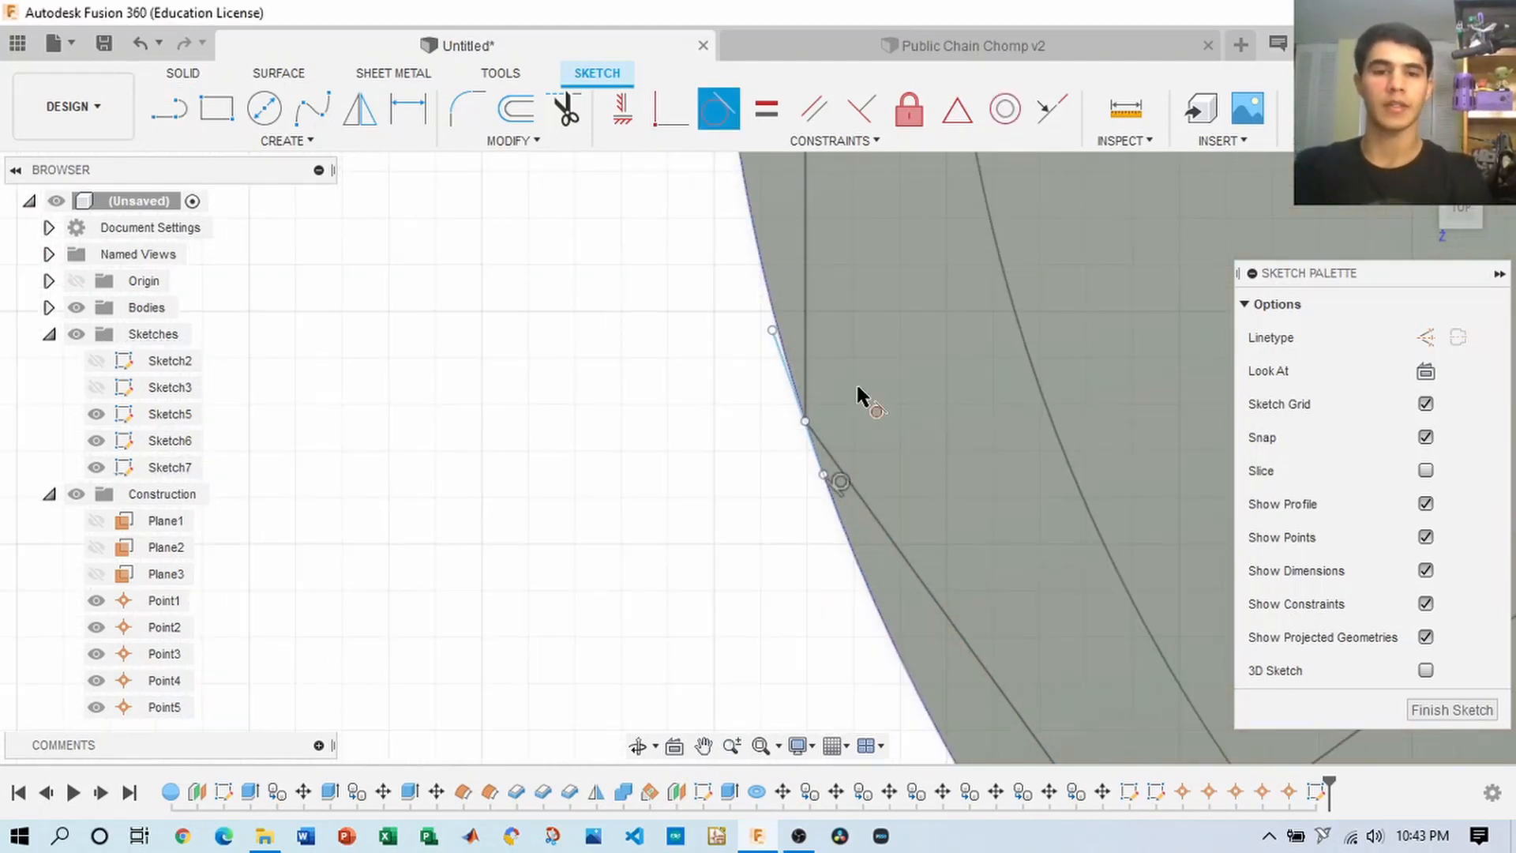
scroll(852, 427, down, 8)
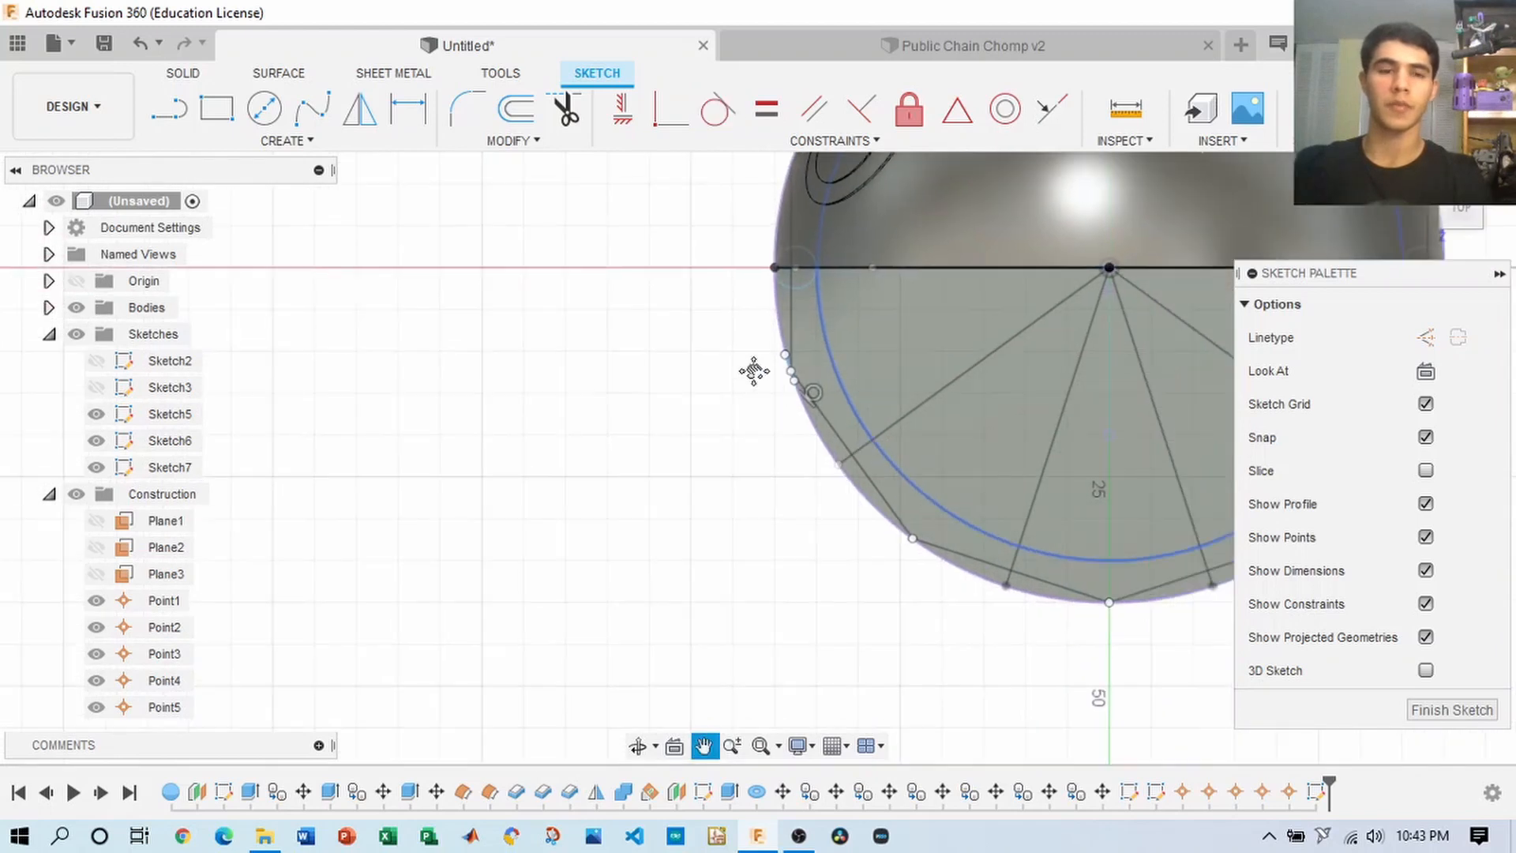
- Draw a slanted line about 3.9 mm long just outside the second polygon vertex
click(166, 118)
scroll(782, 509, up, 6)
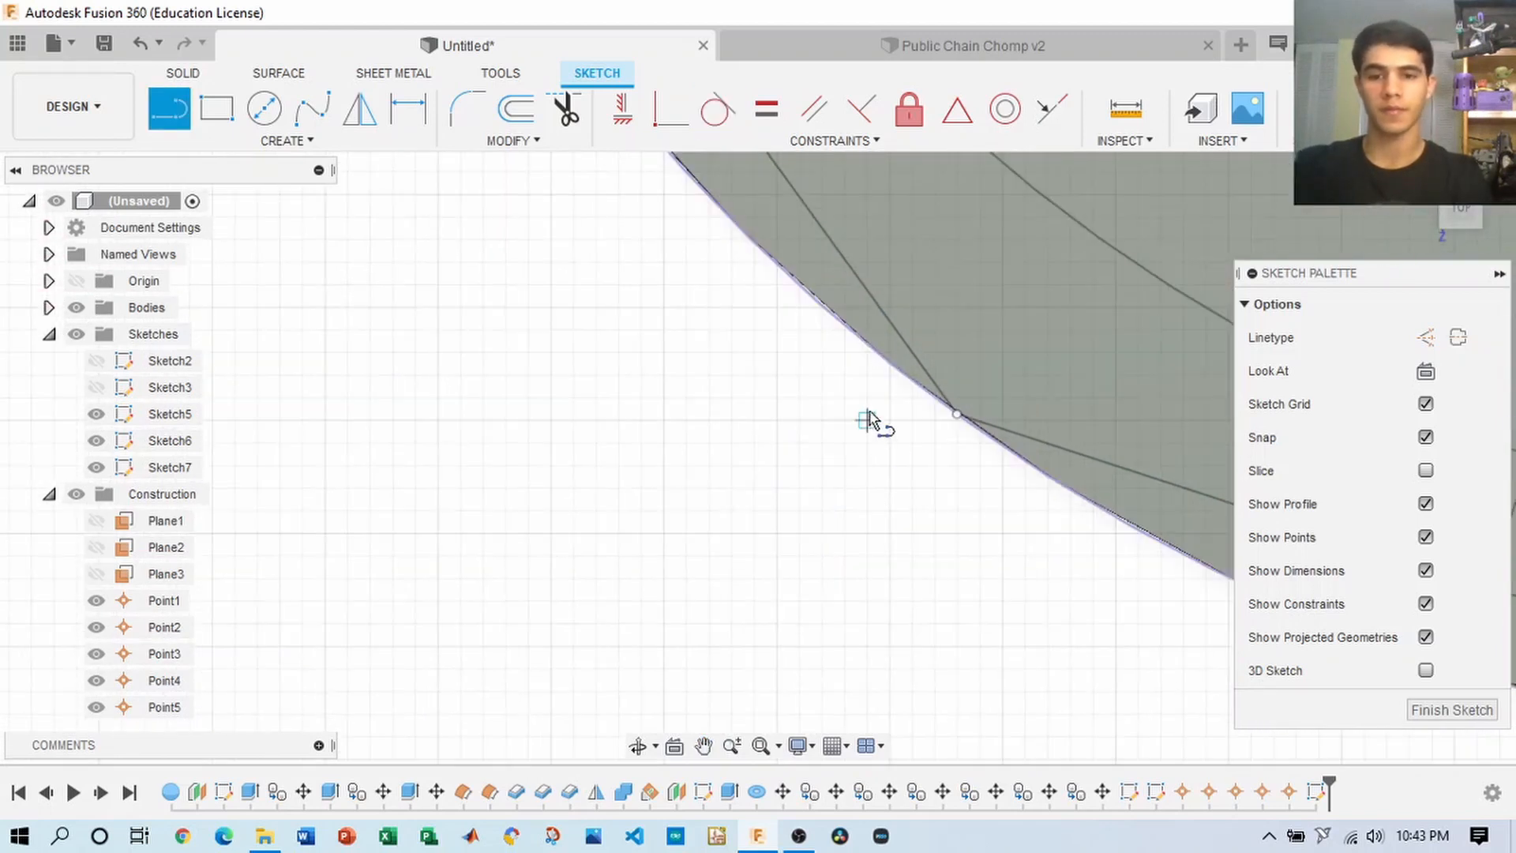
scroll(1056, 485, down, 1)
key(Escape)
- Constrain the slanted line to be tangent to the mouth circle and coincident with the second polygon vertex
click(719, 109)
click(946, 476)
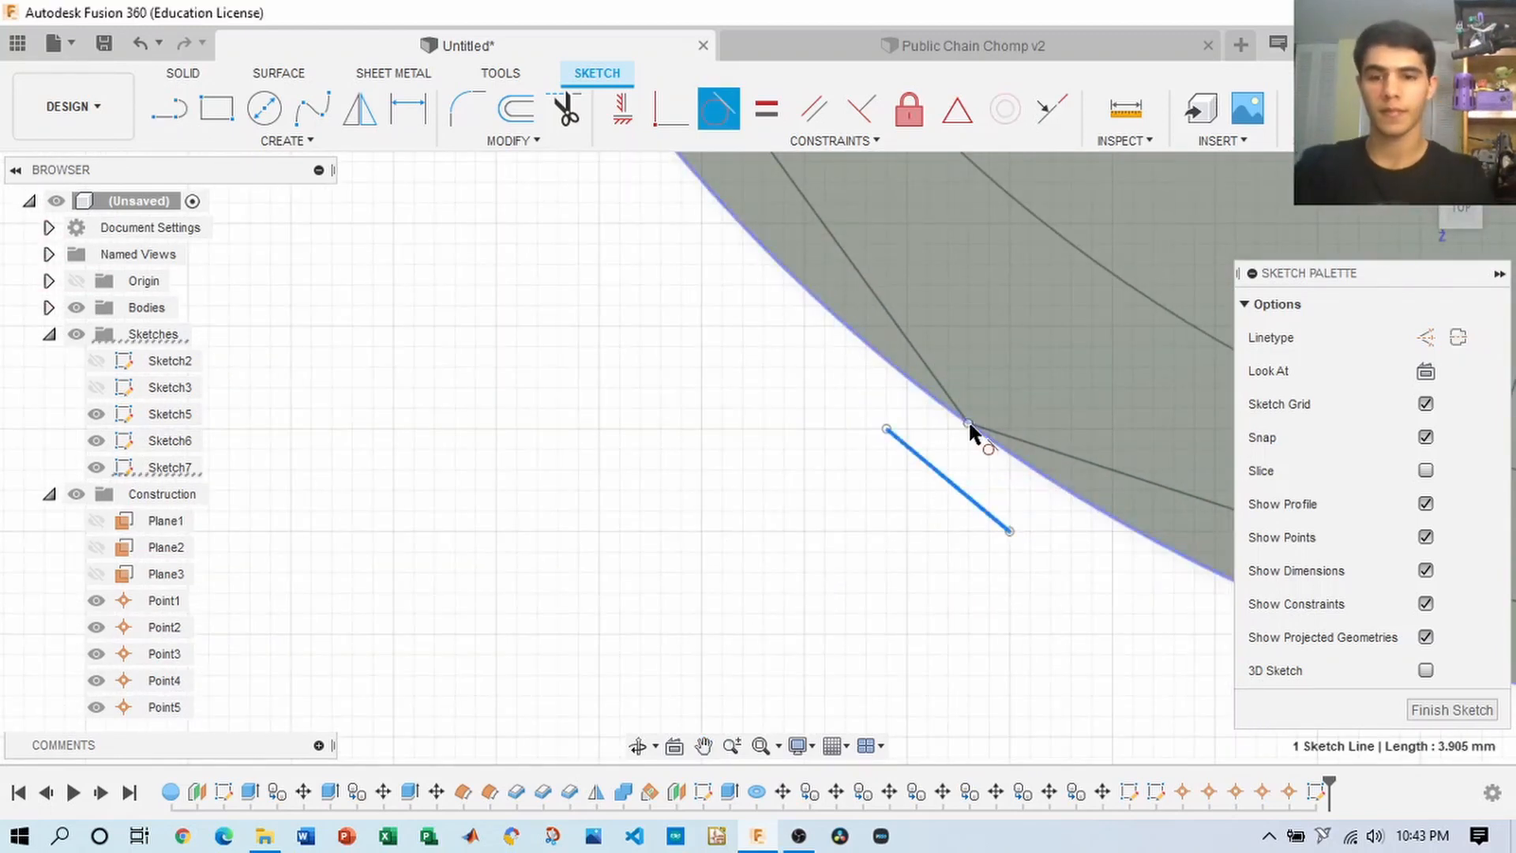
click(973, 428)
scroll(979, 426, up, 6)
click(732, 435)
click(719, 109)
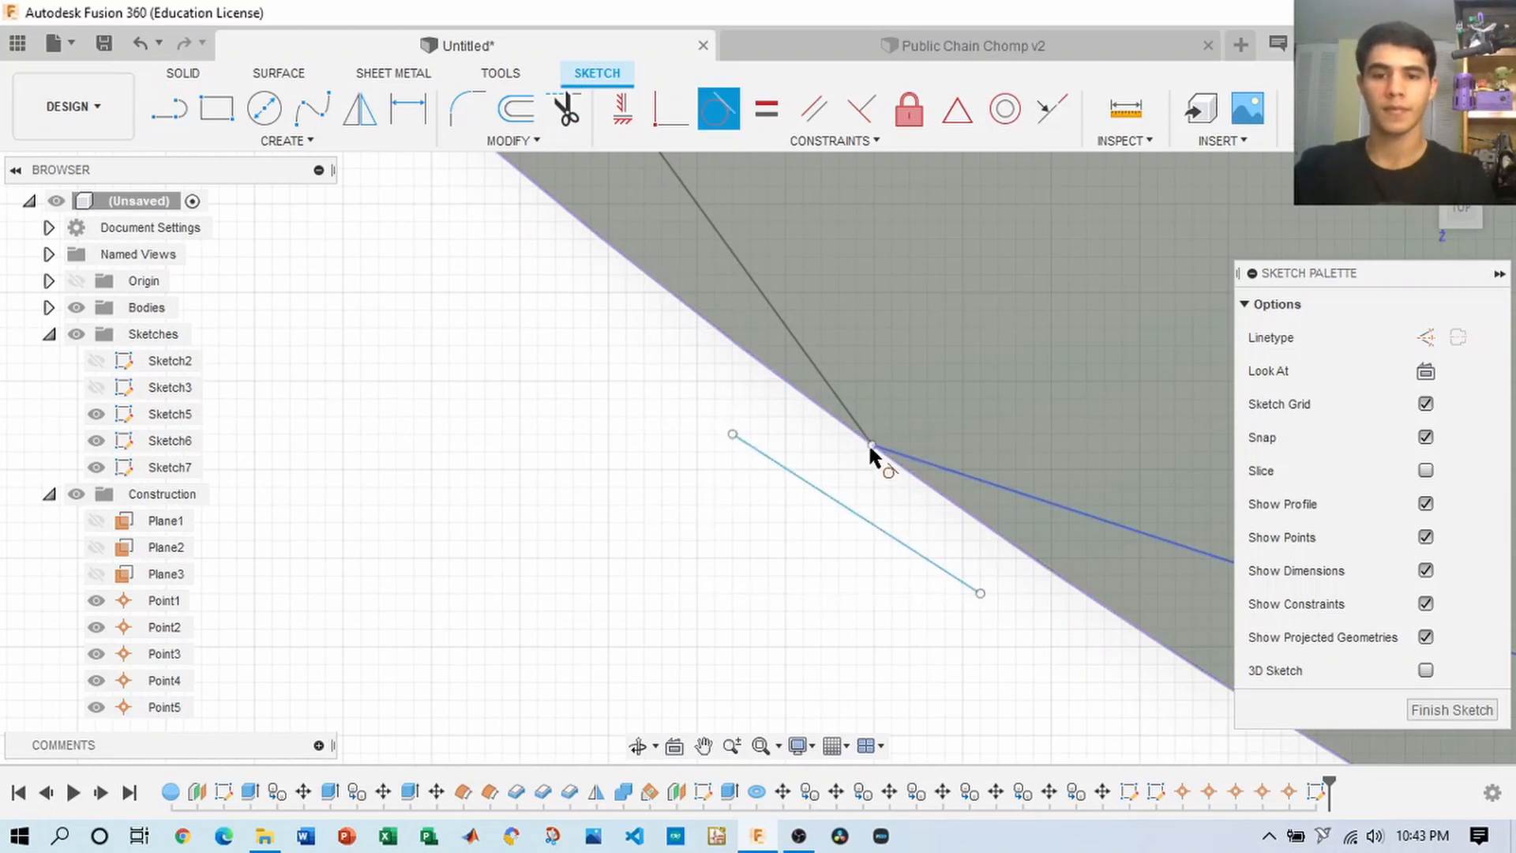
scroll(869, 449, up, 6)
scroll(868, 448, down, 3)
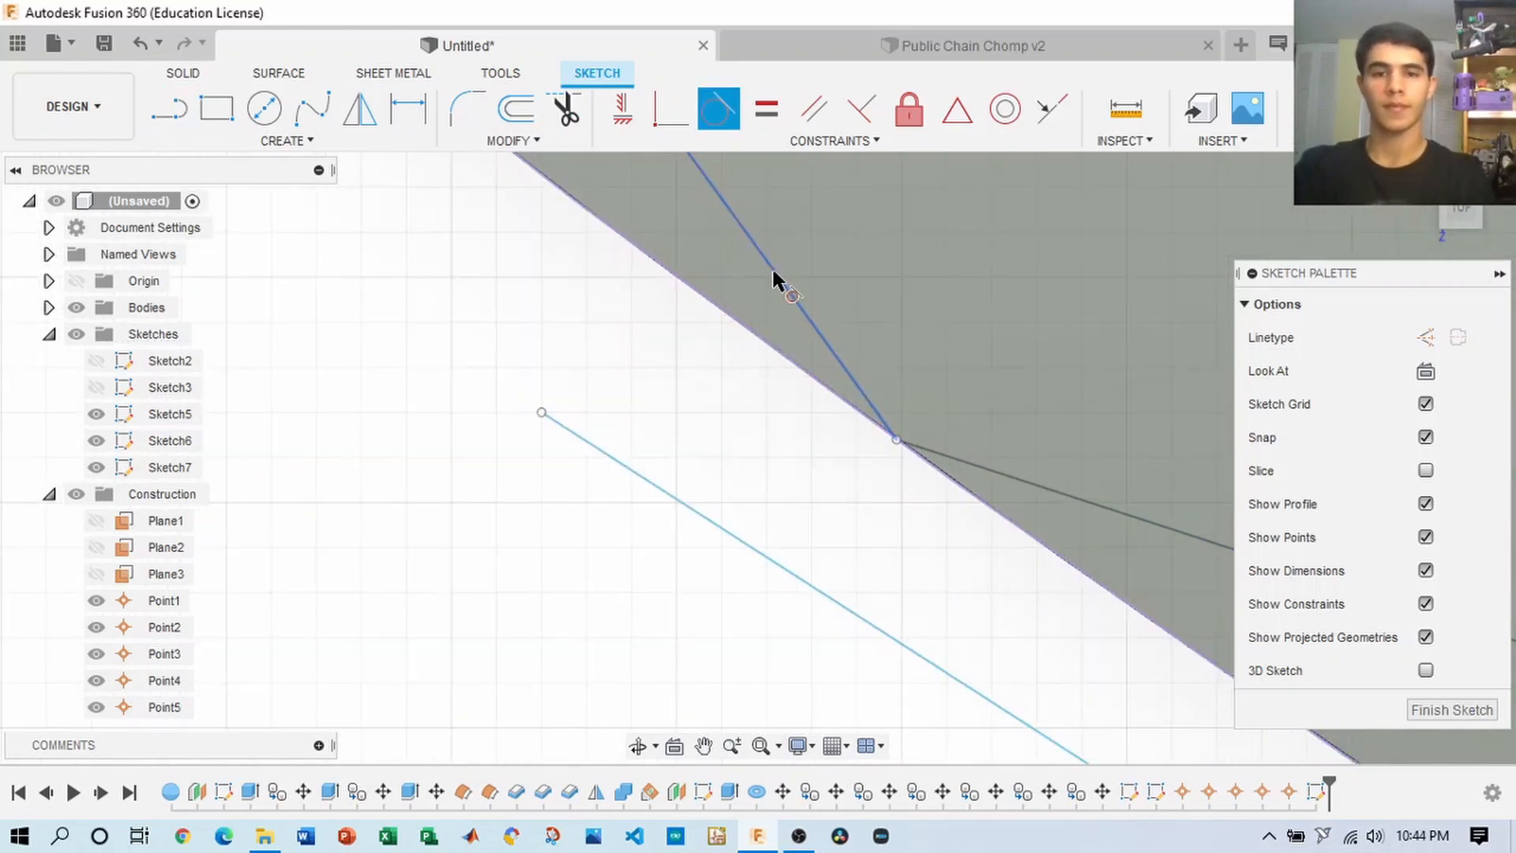
click(826, 600)
scroll(869, 594, down, 2)
click(671, 109)
scroll(892, 537, up, 2)
click(894, 506)
click(888, 533)
scroll(617, 447, down, 6)
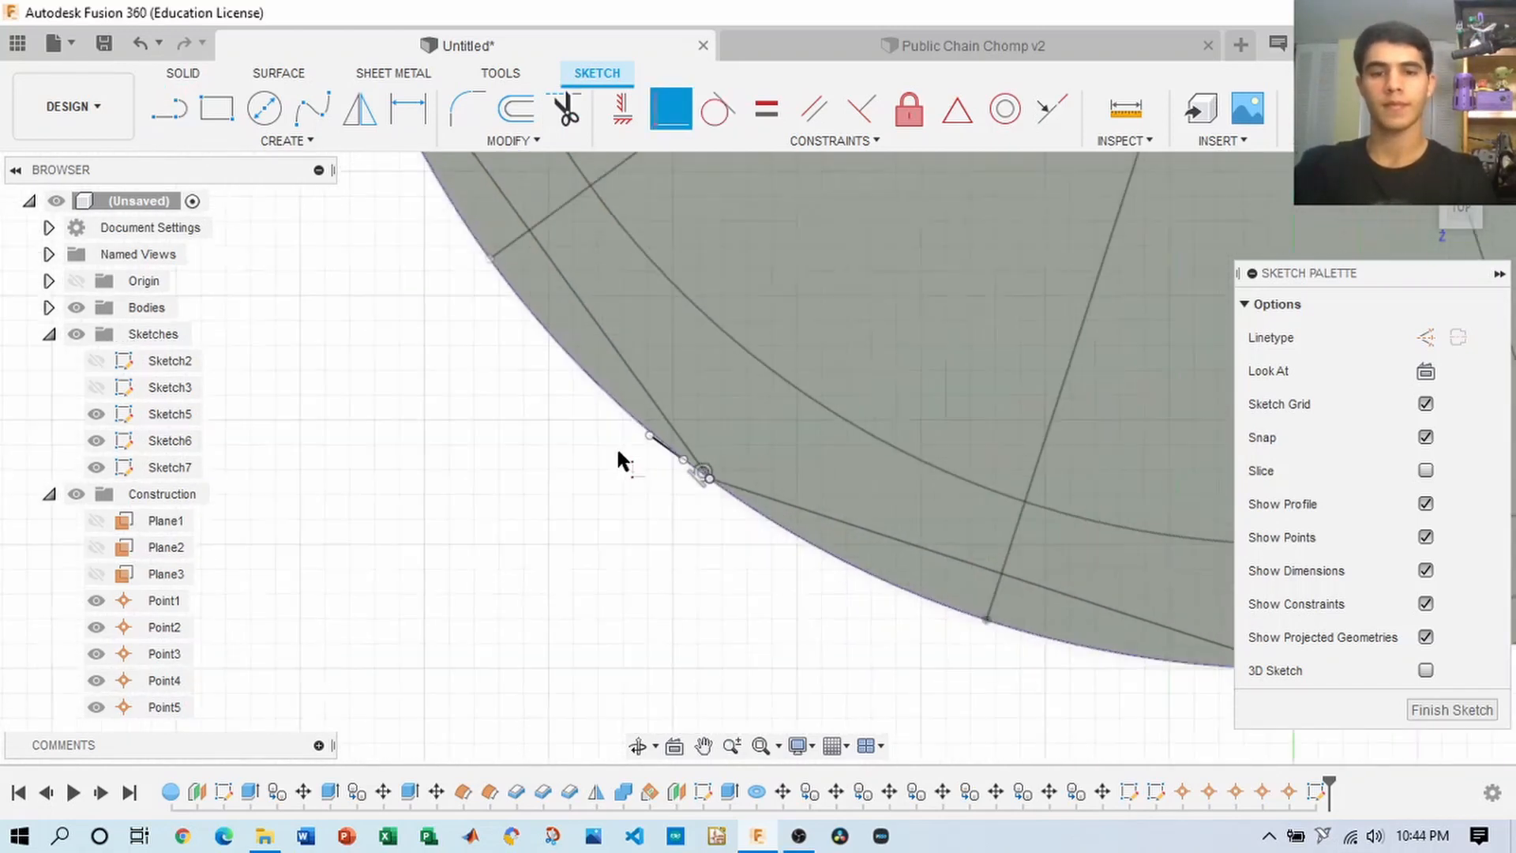
scroll(778, 391, up, 6)
click(782, 386)
scroll(913, 453, down, 7)
scroll(845, 390, up, 2)
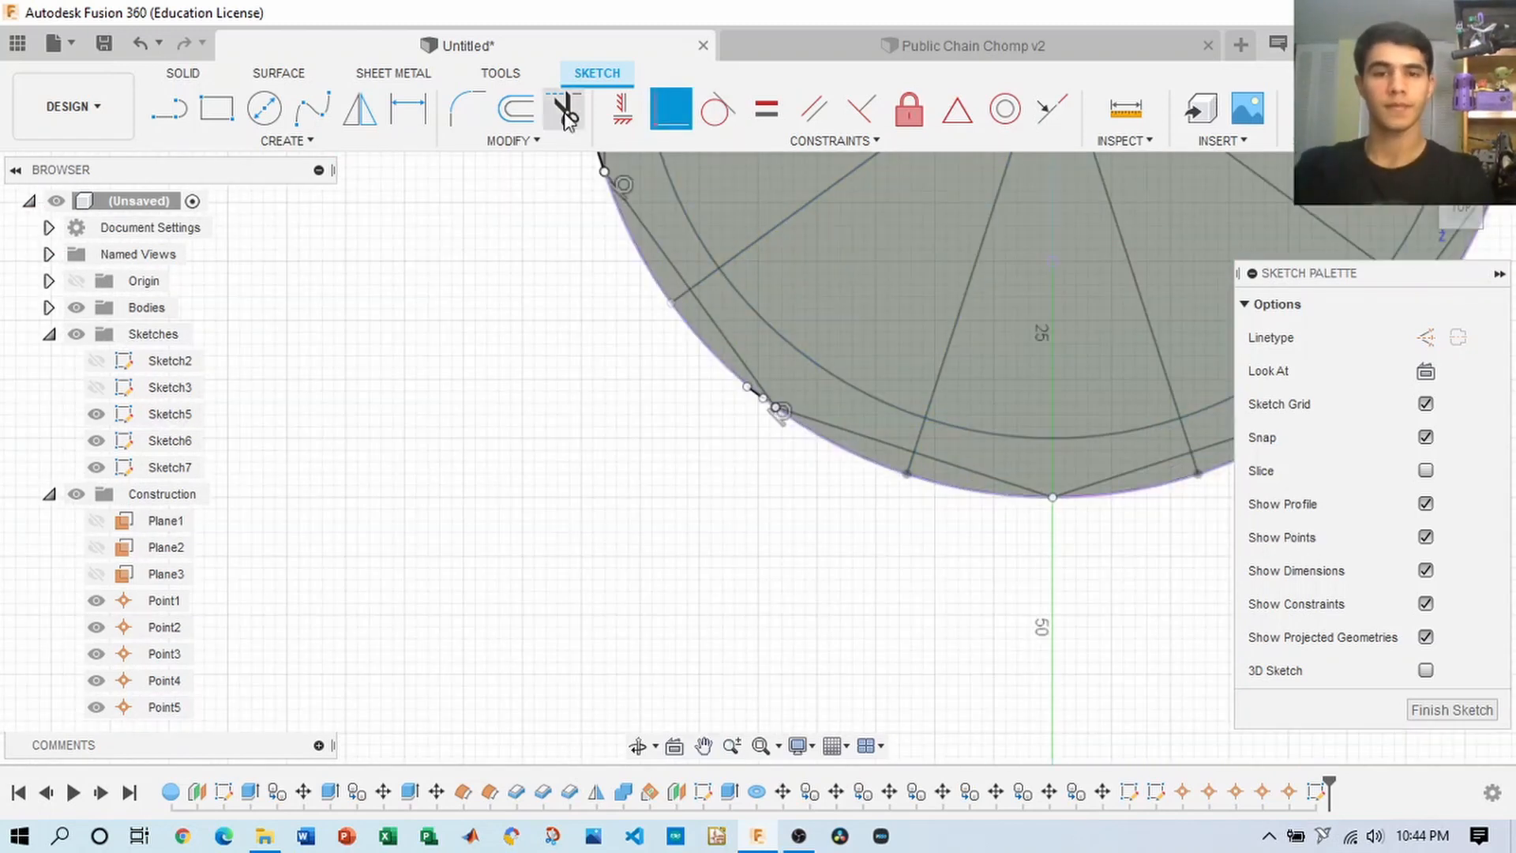
- Draw a short horizontal line at the polygon's front vertex and make it coincident with that vertex
click(170, 109)
scroll(1058, 521, up, 6)
click(966, 301)
click(710, 301)
scroll(864, 442, down, 2)
key(Escape)
click(671, 109)
scroll(1058, 378, up, 4)
click(800, 278)
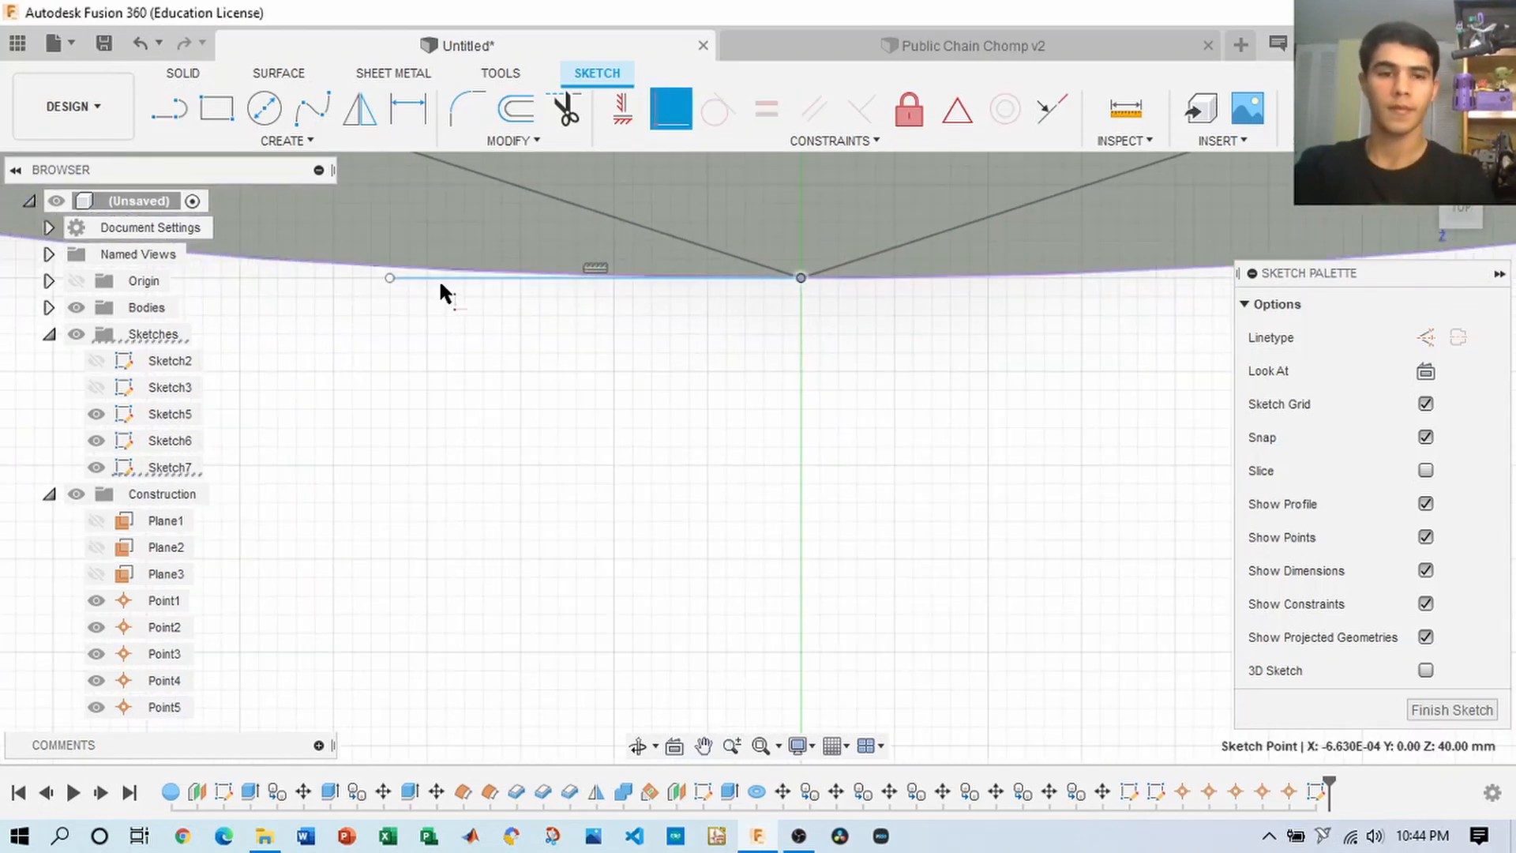
click(939, 276)
scroll(959, 525, down, 8)
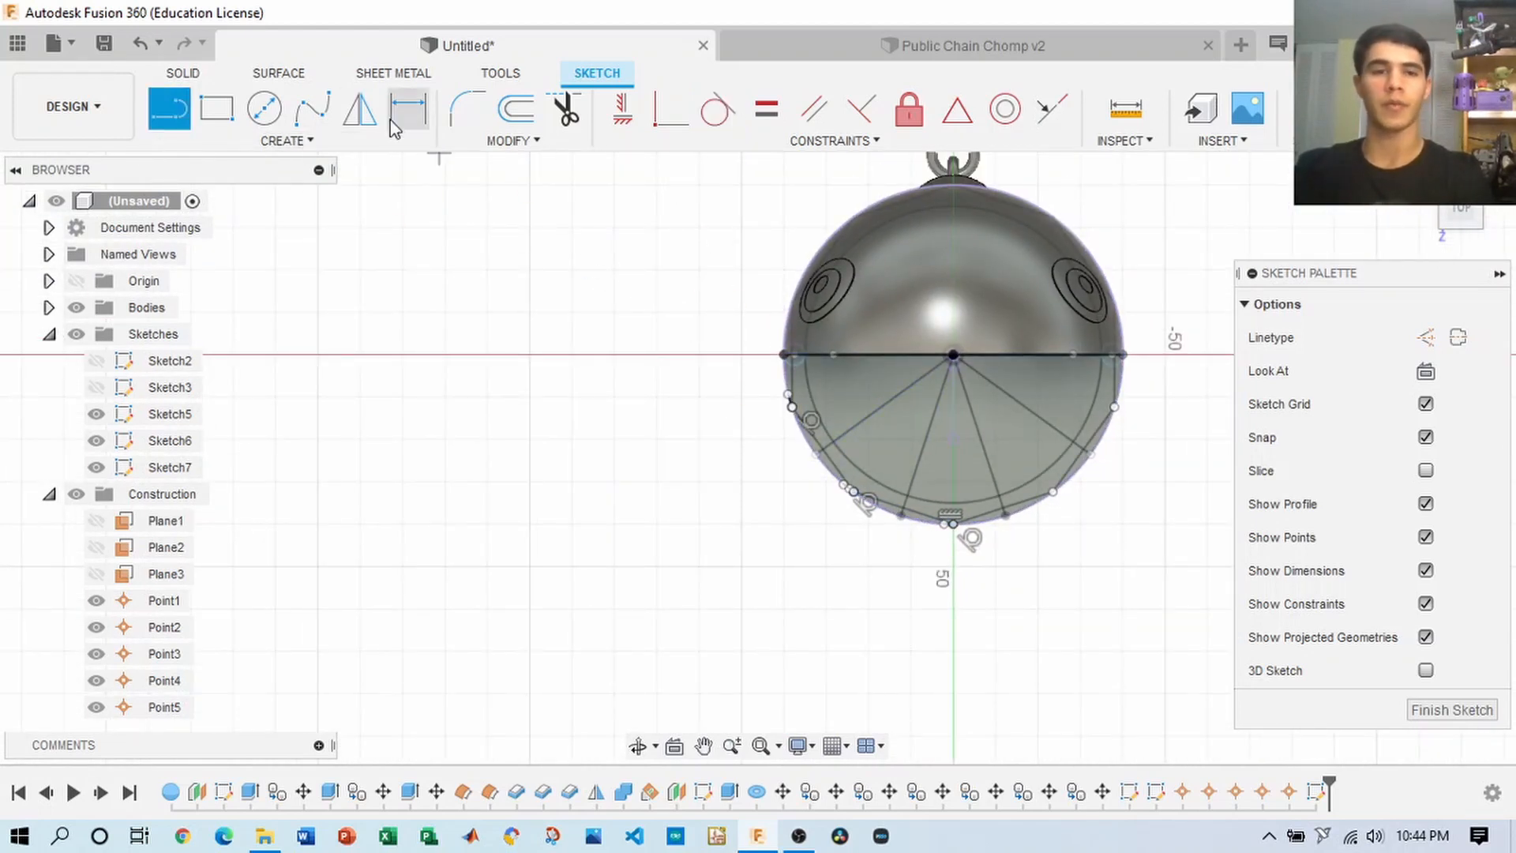
- Mirror the three short edge lines about the Z axis to the other side of the mouth and finish the sketch
click(360, 109)
scroll(794, 411, up, 5)
click(770, 401)
scroll(865, 473, up, 5)
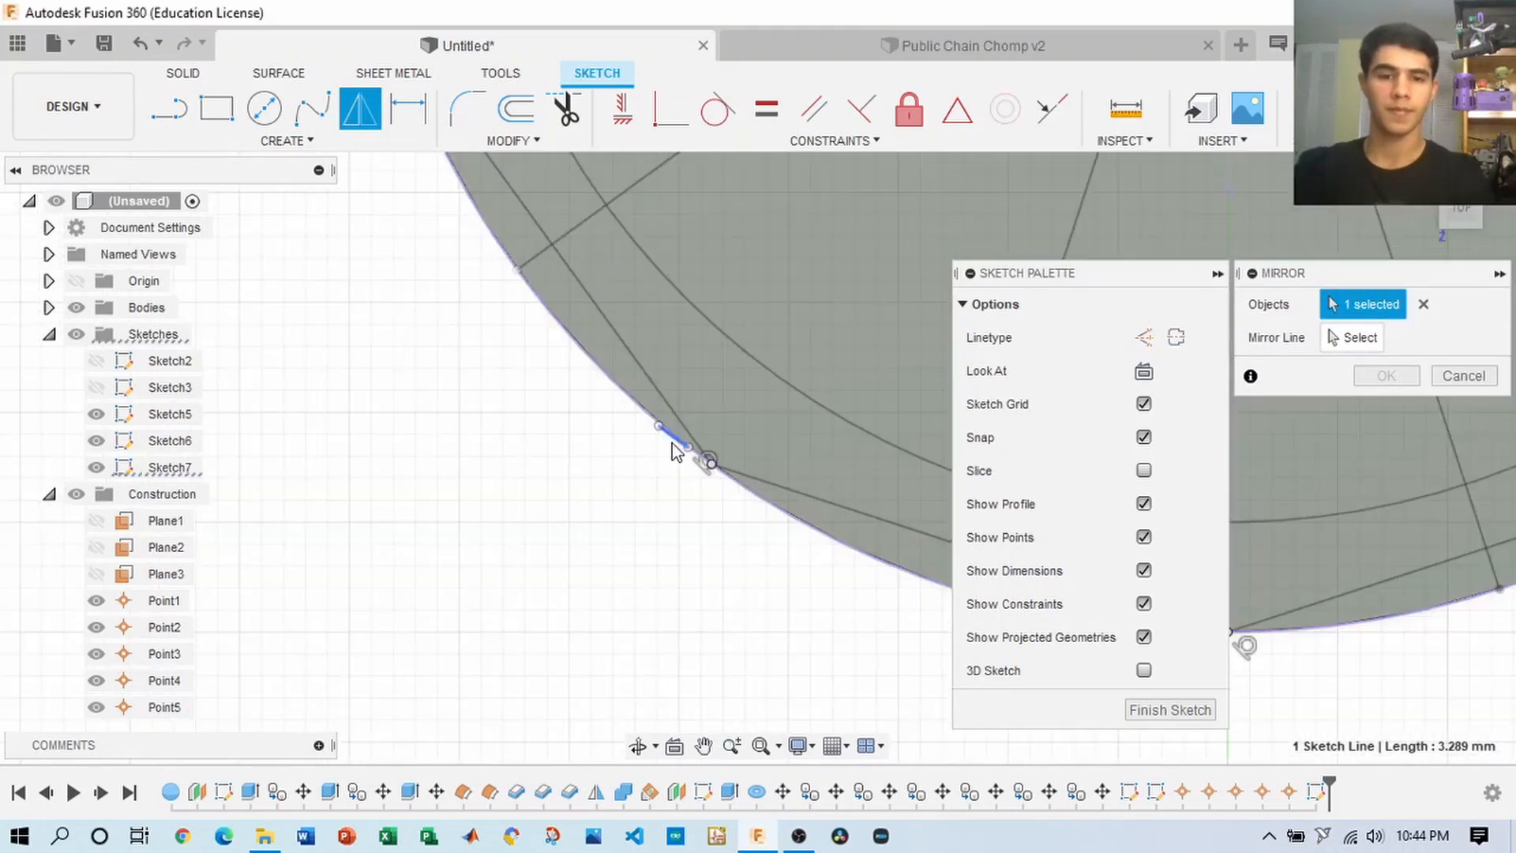
click(673, 441)
click(866, 433)
scroll(865, 454, down, 5)
click(1352, 338)
mouse_move(1460, 213)
mouse_down()
mouse_move(1480, 207)
mouse_move(1466, 225)
mouse_up()
scroll(721, 506, down, 5)
click(76, 281)
scroll(759, 341, up, 3)
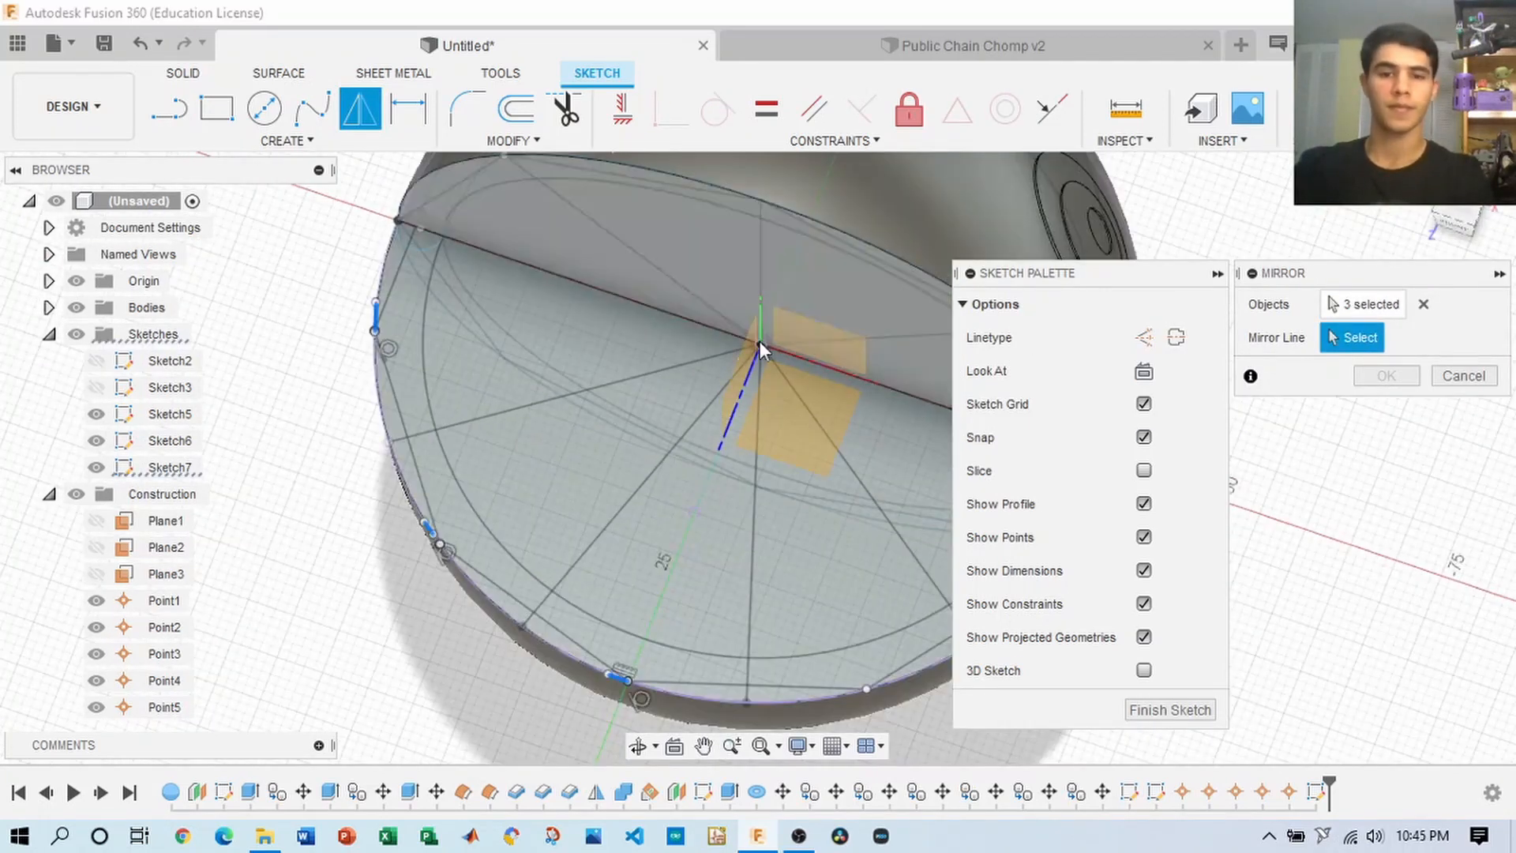
scroll(746, 391, up, 5)
click(777, 287)
scroll(544, 371, down, 5)
scroll(837, 521, up, 5)
scroll(827, 480, down, 5)
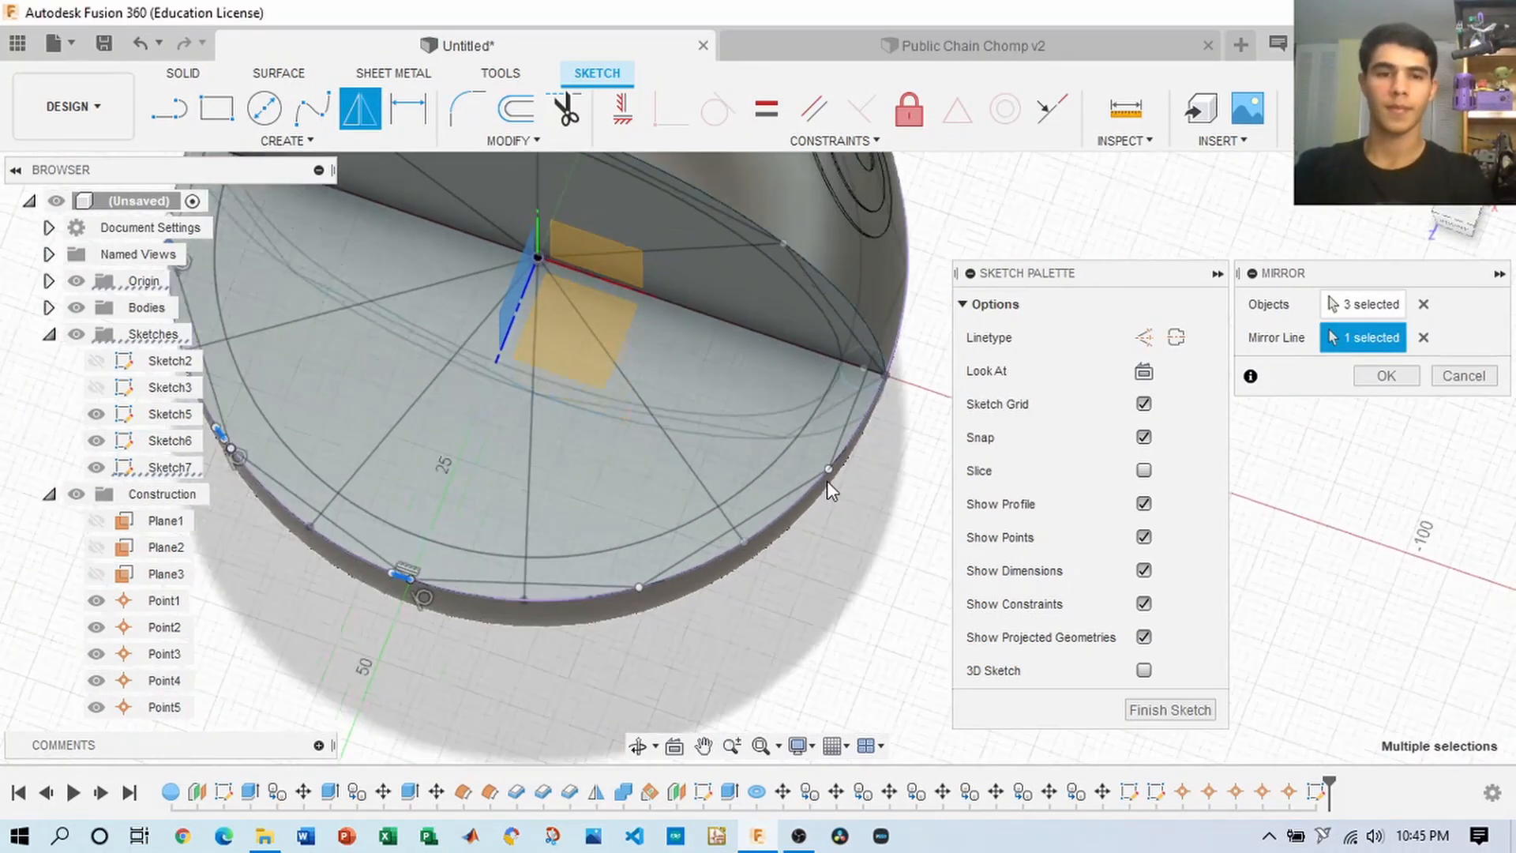
click(1423, 337)
scroll(682, 346, up, 3)
key(Return)
scroll(1001, 599, down, 5)
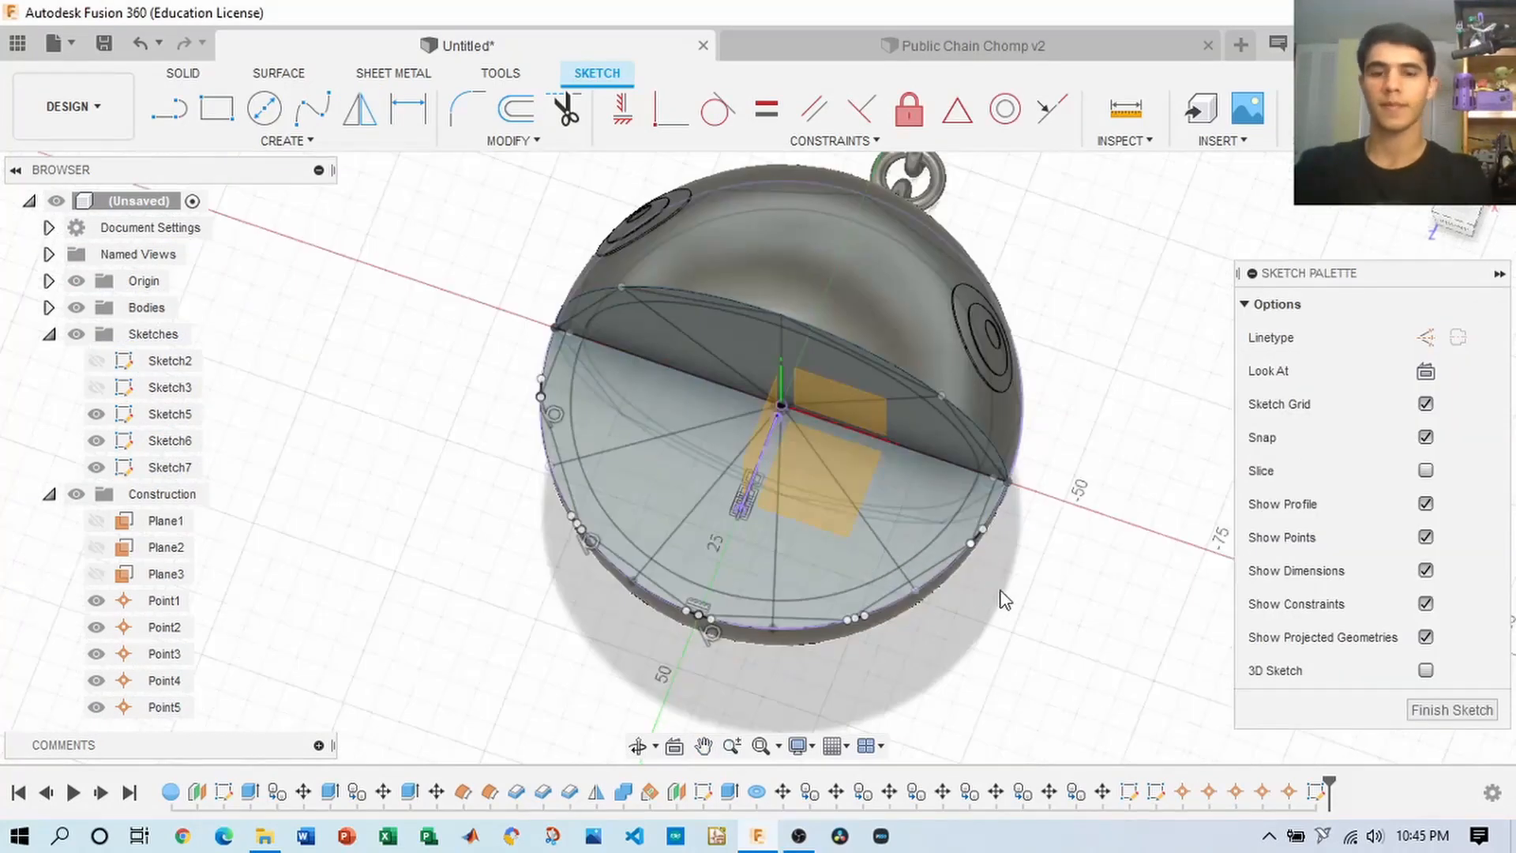
mouse_move(1001, 598)
shift+middle_down()
mouse_move(1353, 281)
mouse_move(1269, 222)
shift+middle_up()
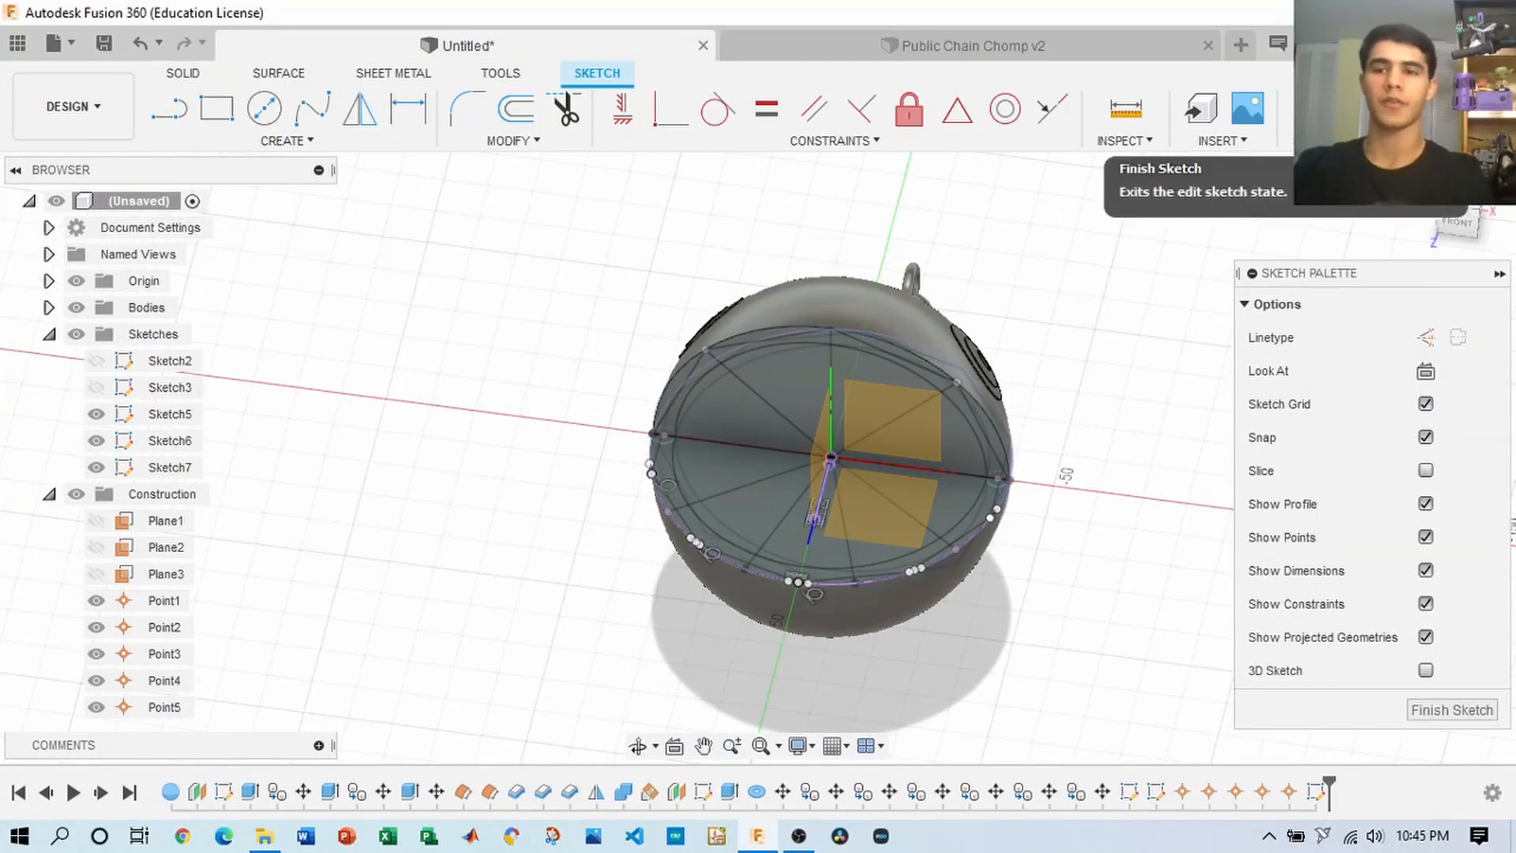
click(1314, 110)
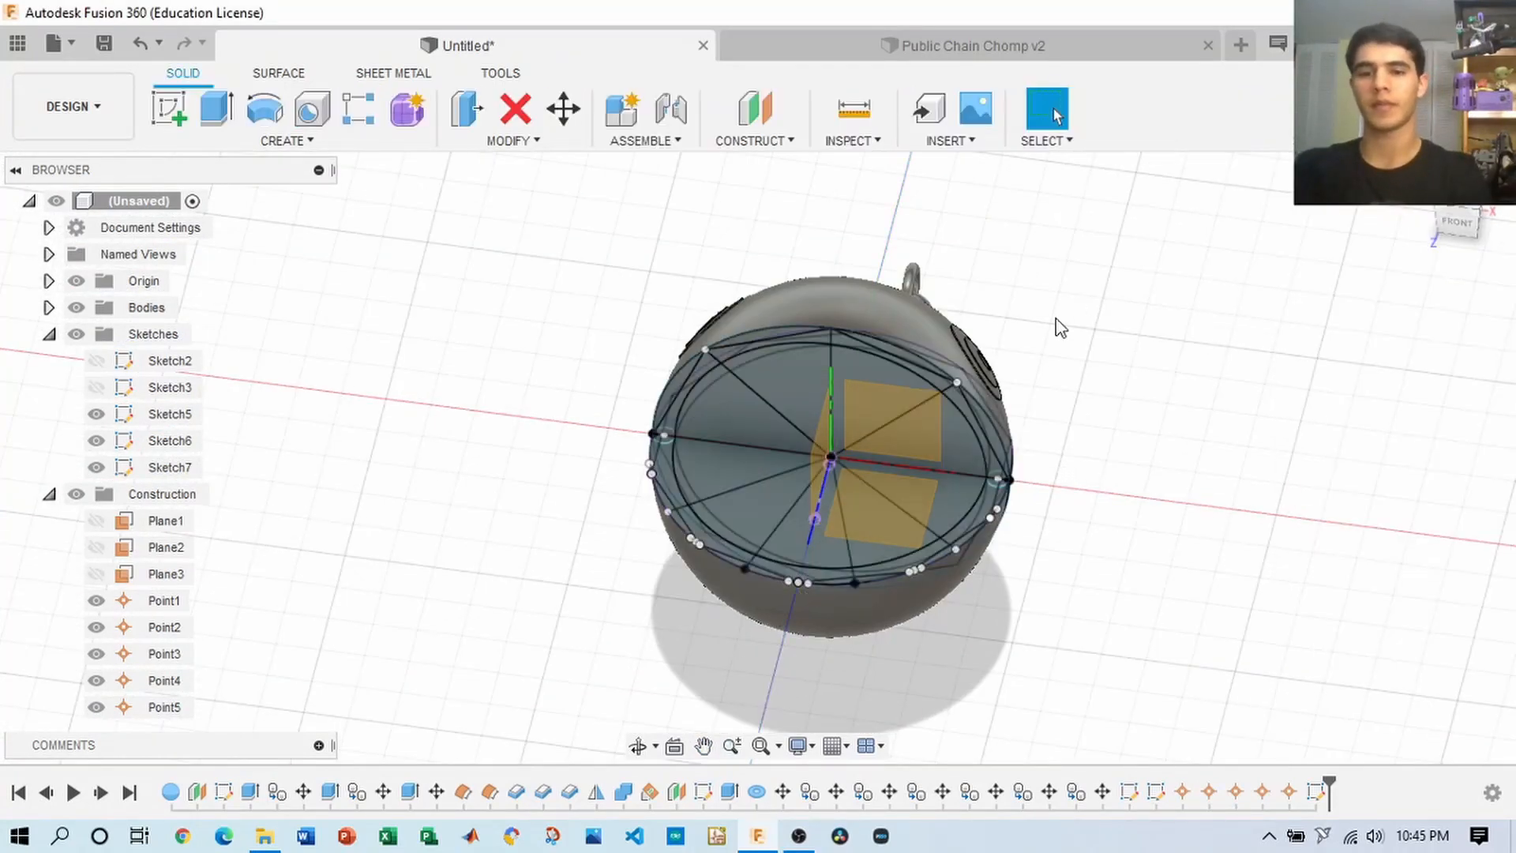
- Create a plane at a 0° angle through the short tangent line at the first polygon vertex
click(792, 142)
click(746, 158)
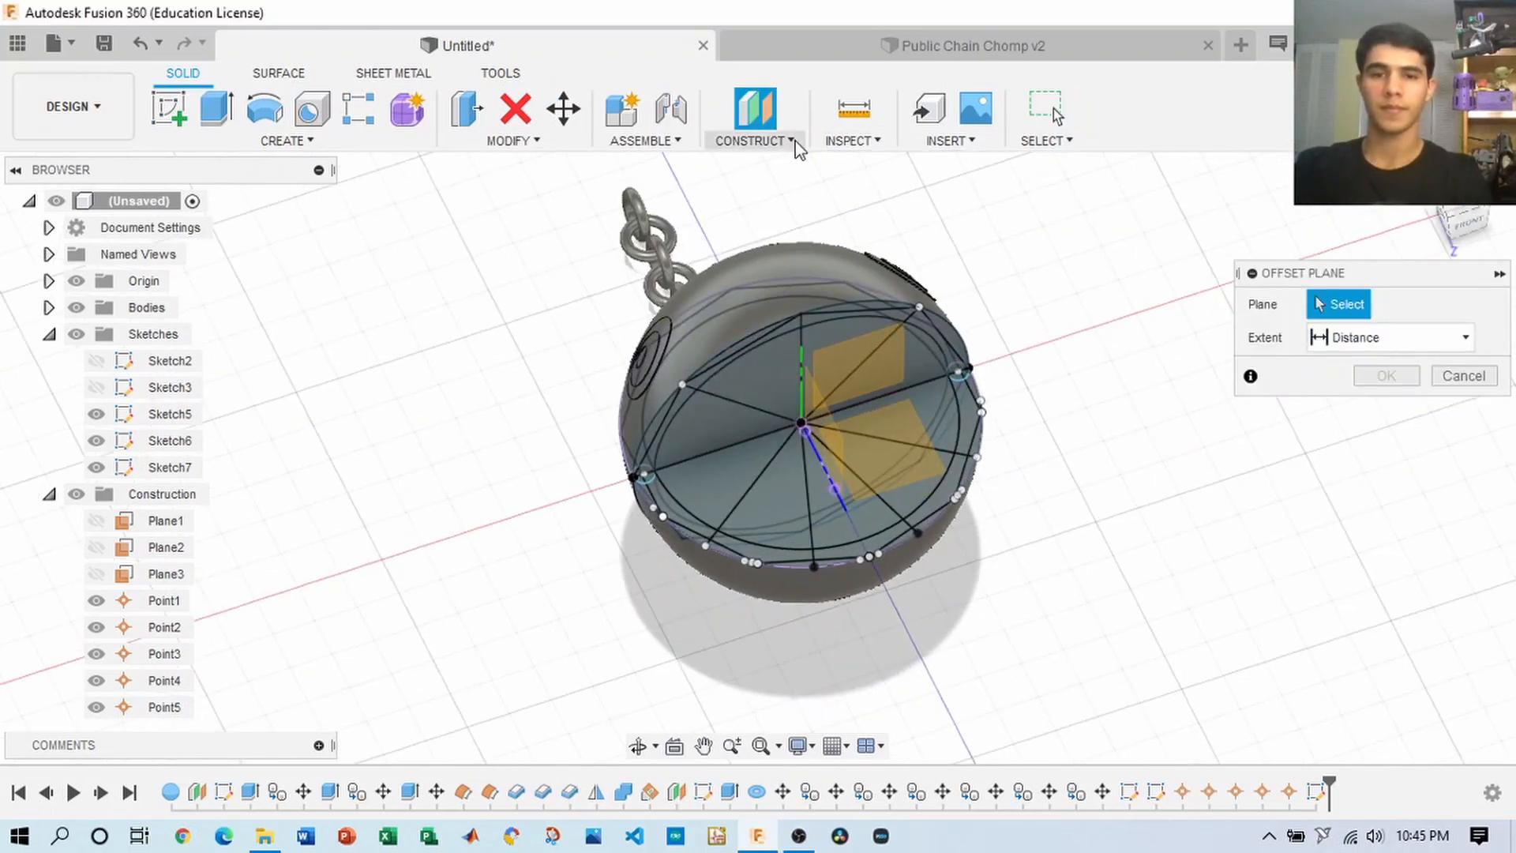
click(795, 142)
click(762, 192)
scroll(758, 527, up, 5)
mouse_move(663, 506)
shift+middle_down()
mouse_move(754, 527)
mouse_move(755, 450)
shift+middle_up()
click(758, 524)
click(1465, 224)
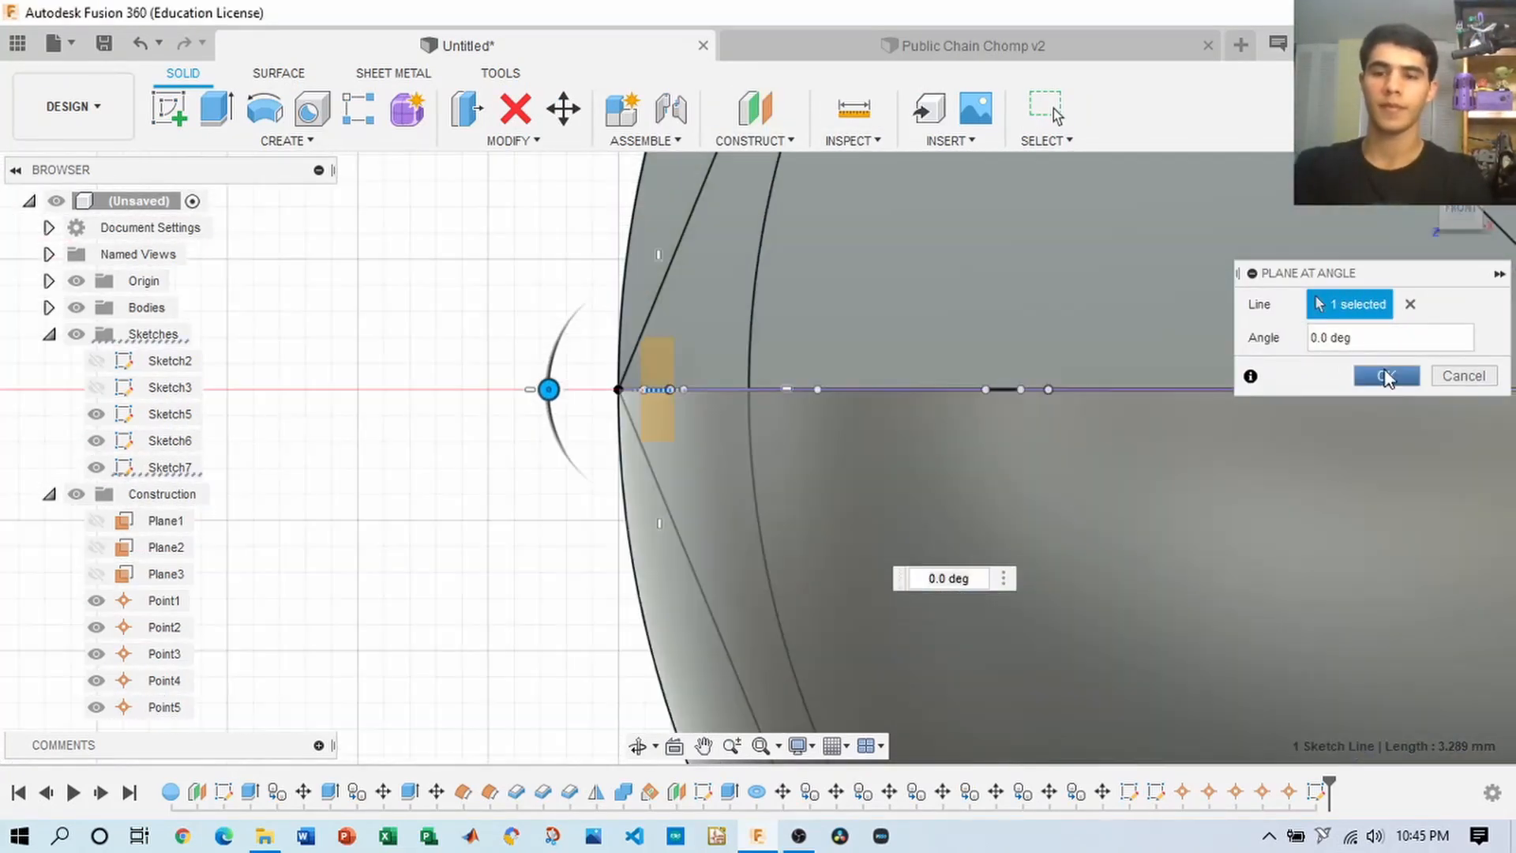
click(1386, 375)
- Create an angled plane through the short tangent line at the second polygon vertex
scroll(1053, 489, down, 5)
click(778, 142)
click(775, 188)
shift+middle_drag(892, 387, 1157, 382)
scroll(841, 470, up, 5)
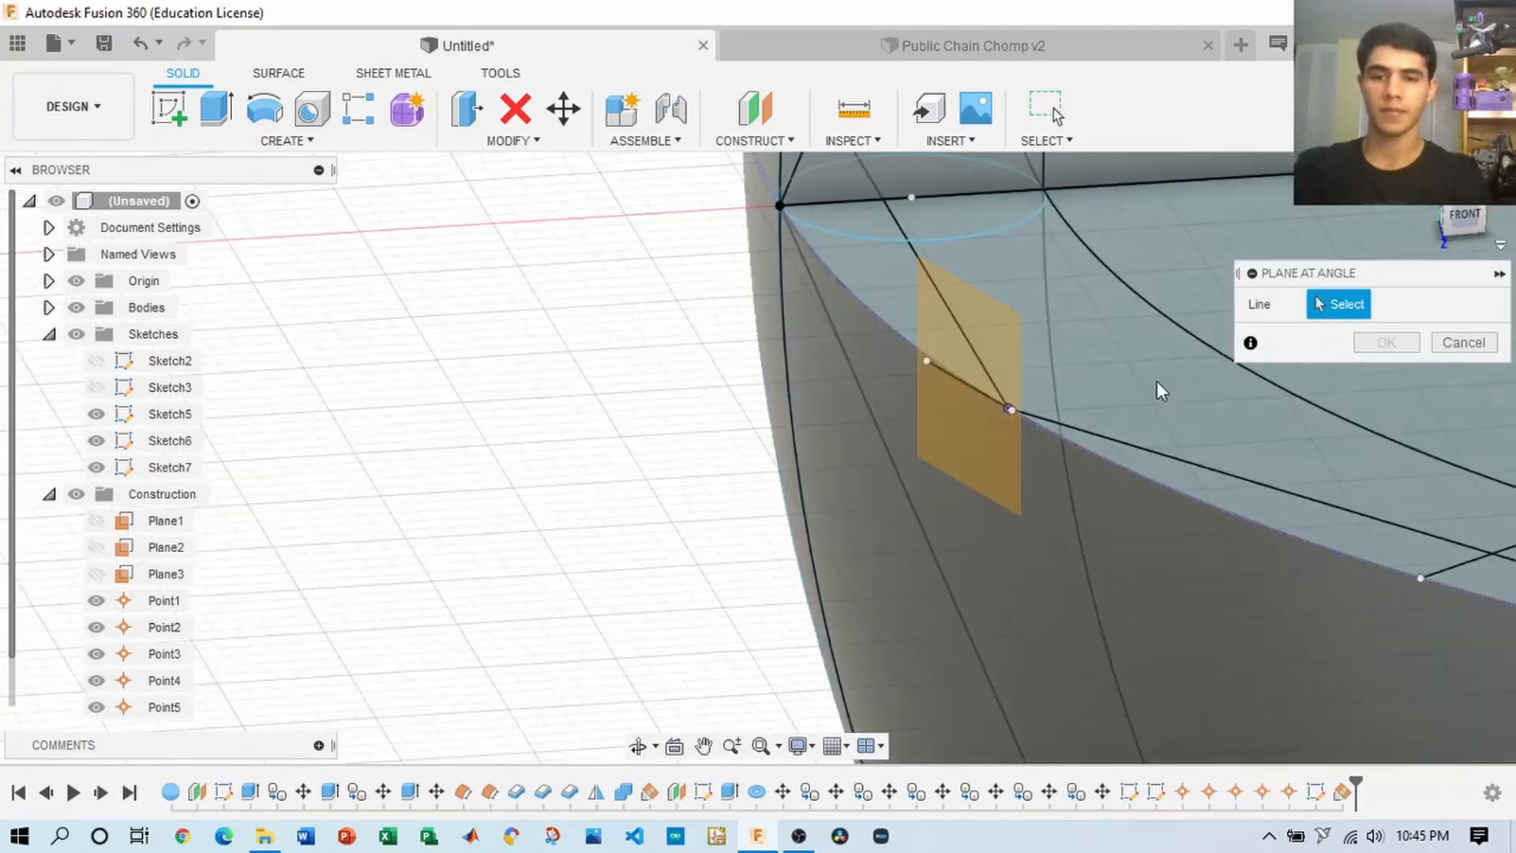
scroll(1157, 382, down, 5)
click(1149, 537)
click(1386, 374)
- Create an angled plane through the short horizontal line at the front vertex
scroll(1105, 355, down, 5)
click(771, 141)
click(765, 192)
click(1164, 379)
click(1386, 374)
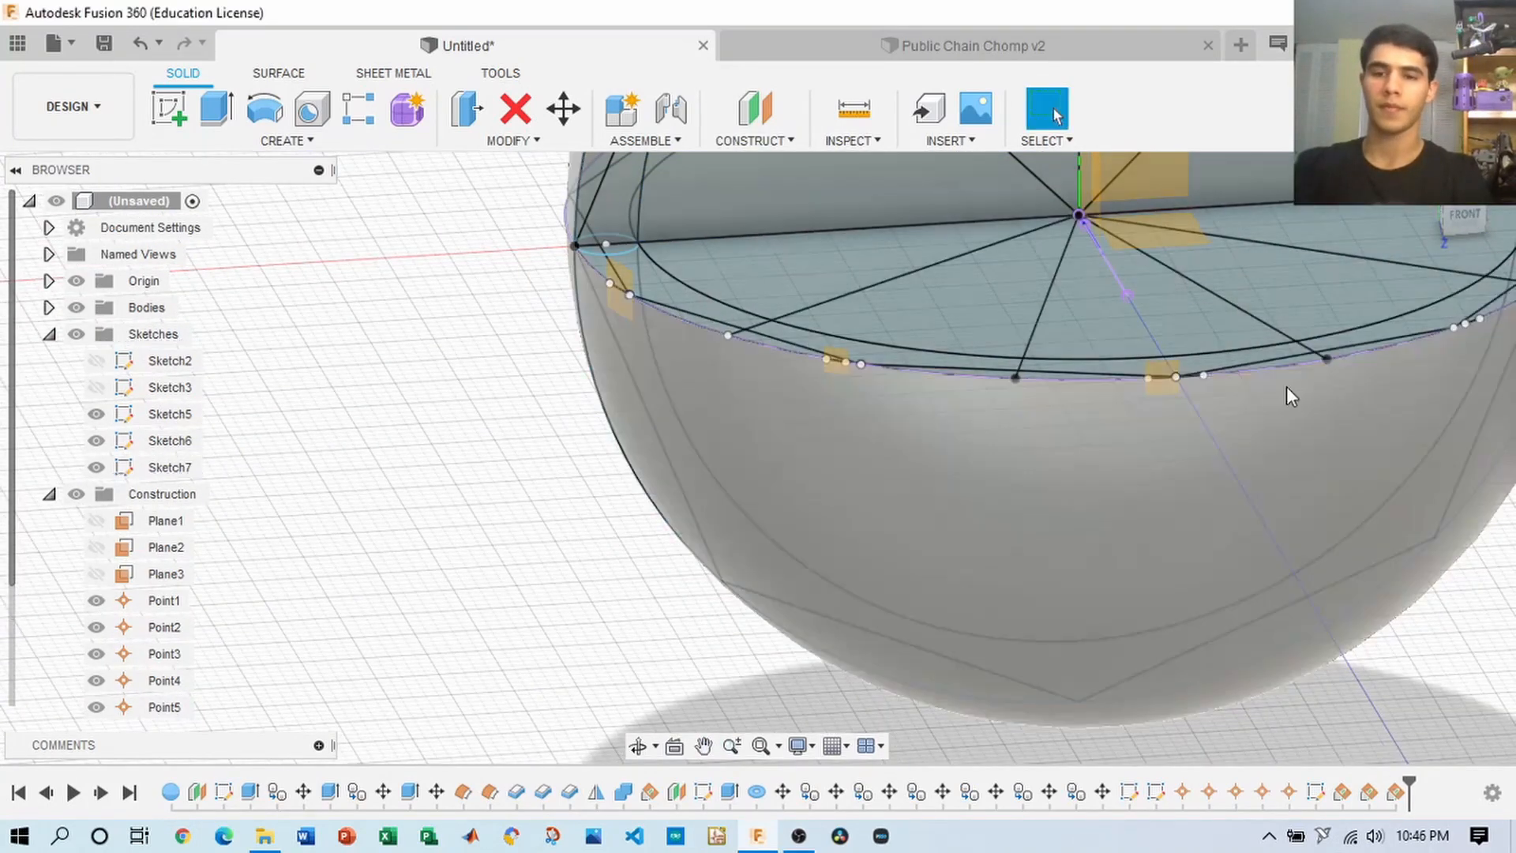
- Start a new sketch on the construction plane at the first polygon vertex and ready the Line tool
scroll(1286, 386, down, 4)
click(1461, 221)
shift+middle_drag(702, 418, 853, 482)
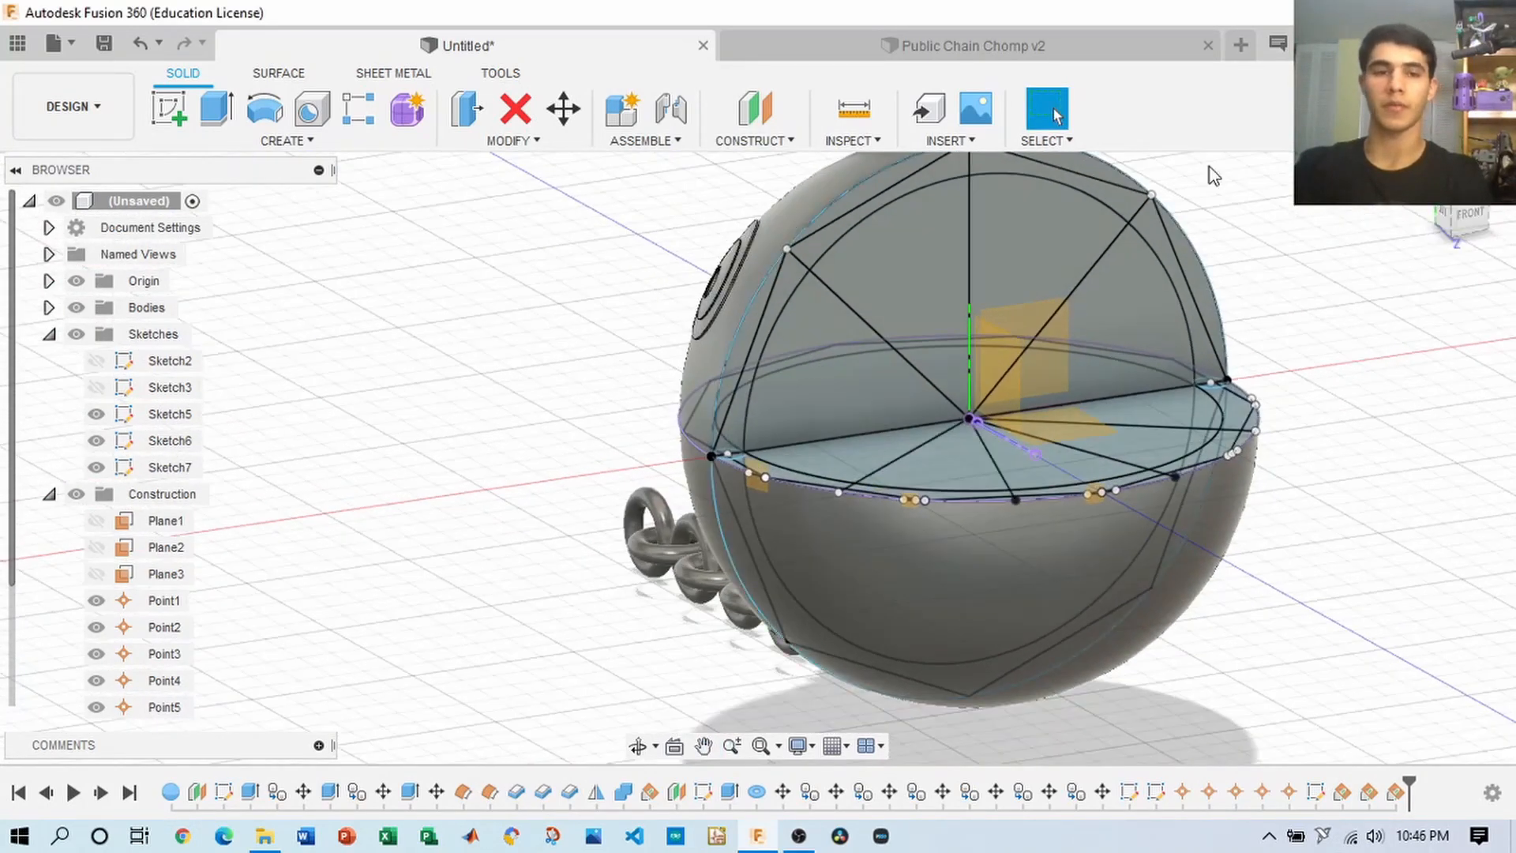
click(186, 118)
scroll(757, 474, up, 5)
click(756, 475)
scroll(103, 632, down, 3)
click(96, 654)
click(169, 109)
shift+middle_drag(742, 379, 711, 434)
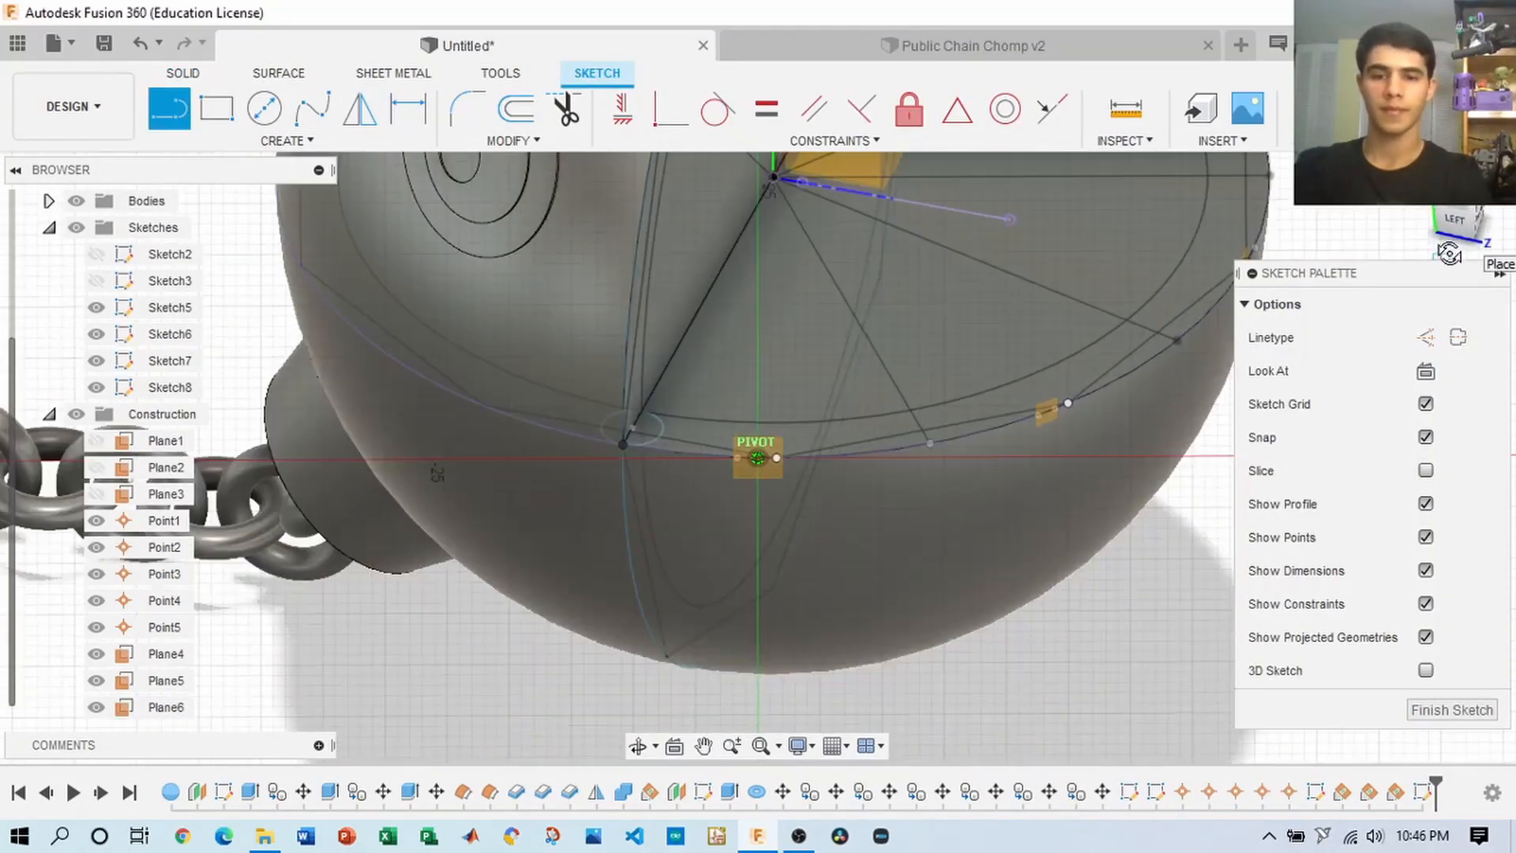
- Draw a 9 mm horizontal line from the sketch origin towards the mouth's corner
scroll(695, 431, up, 5)
shift+middle_drag(843, 484, 936, 427)
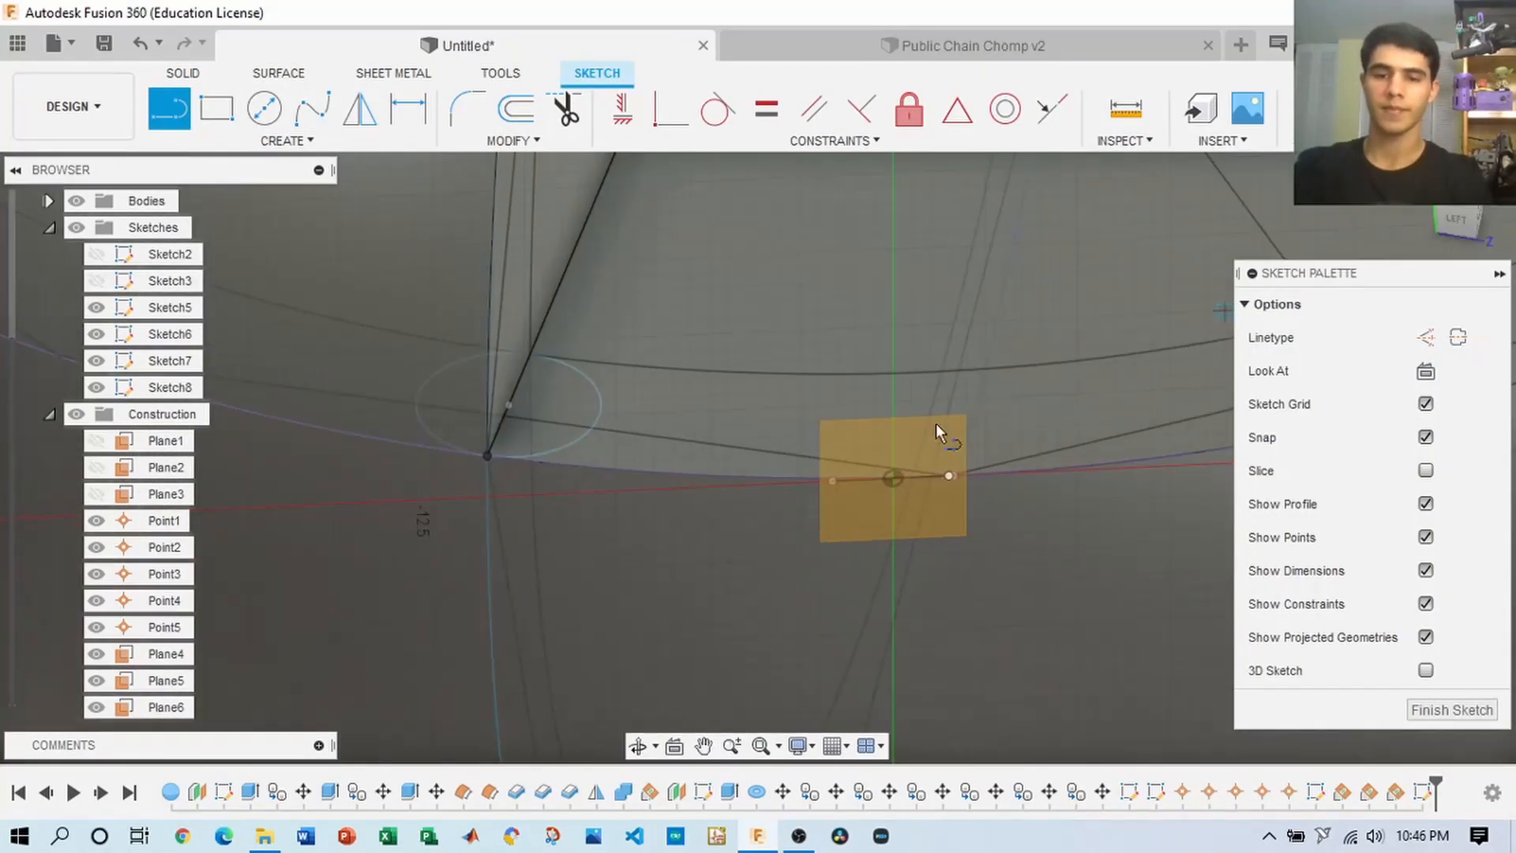
text(9)
key(Return)
scroll(932, 496, down, 2)
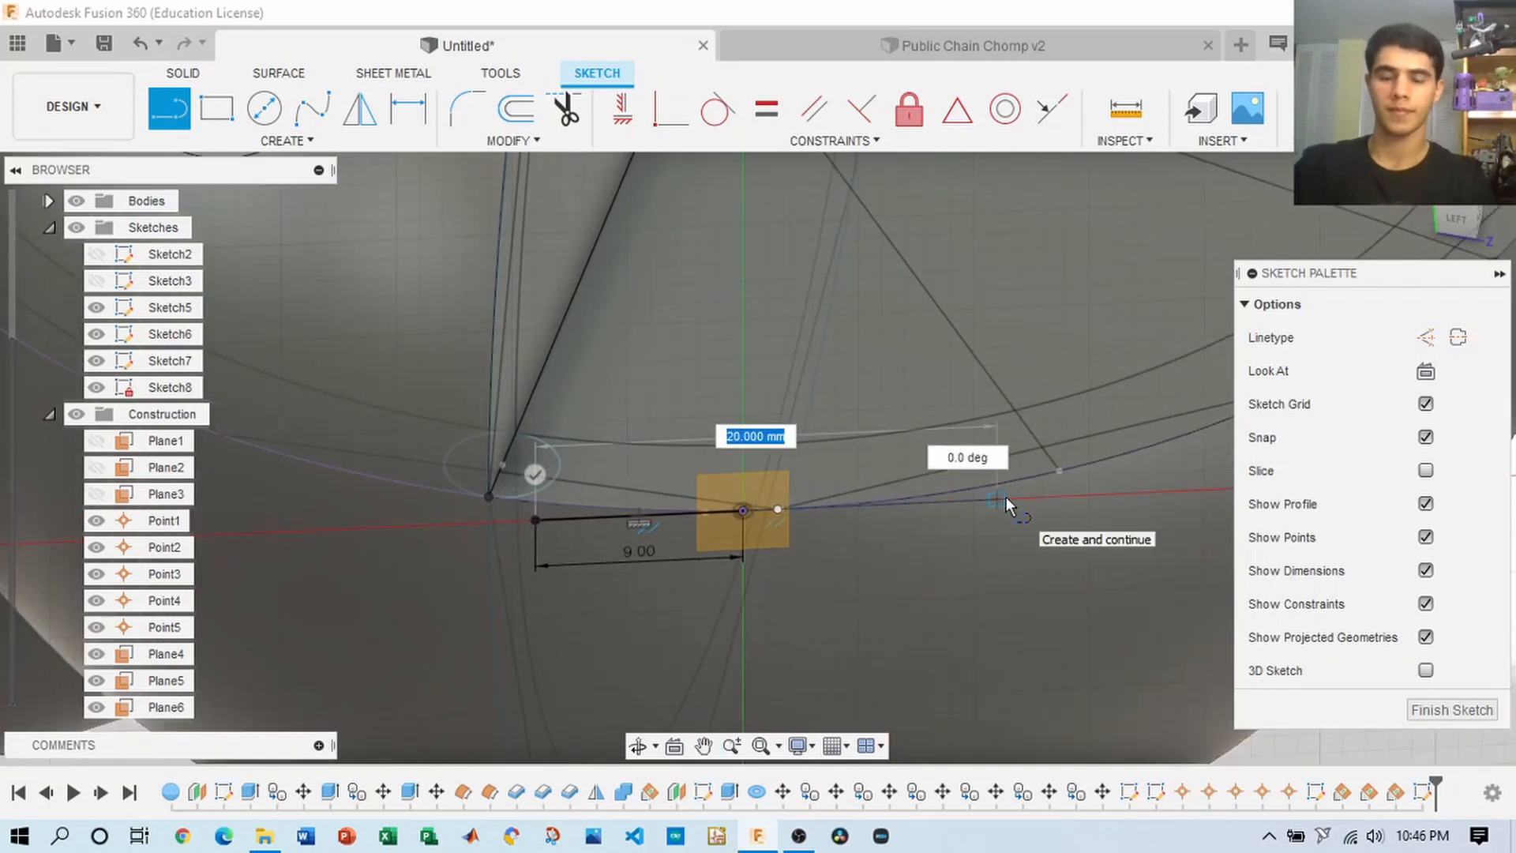
- Draw an 8 mm line at 90° upward from the sketch origin
shift+middle_drag(646, 480, 897, 449)
scroll(1011, 292, down, 2)
middle_drag(1010, 292, 892, 481)
click(694, 642)
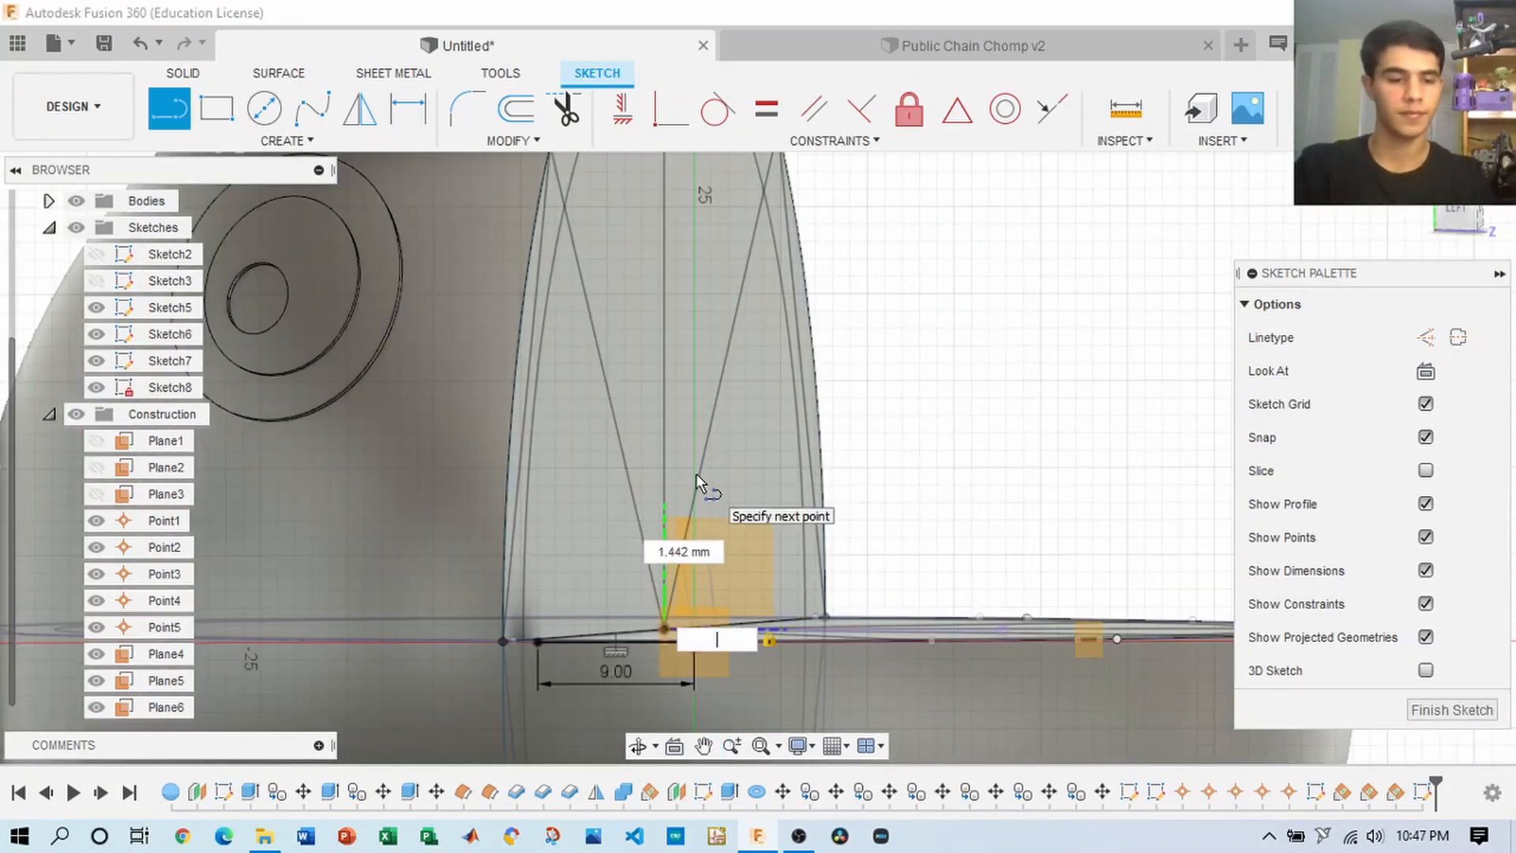
key(Tab)
text(8)
key(Tab)
text(90)
key(Return)
scroll(769, 528, up, 2)
key(Escape)
scroll(742, 537, down, 2)
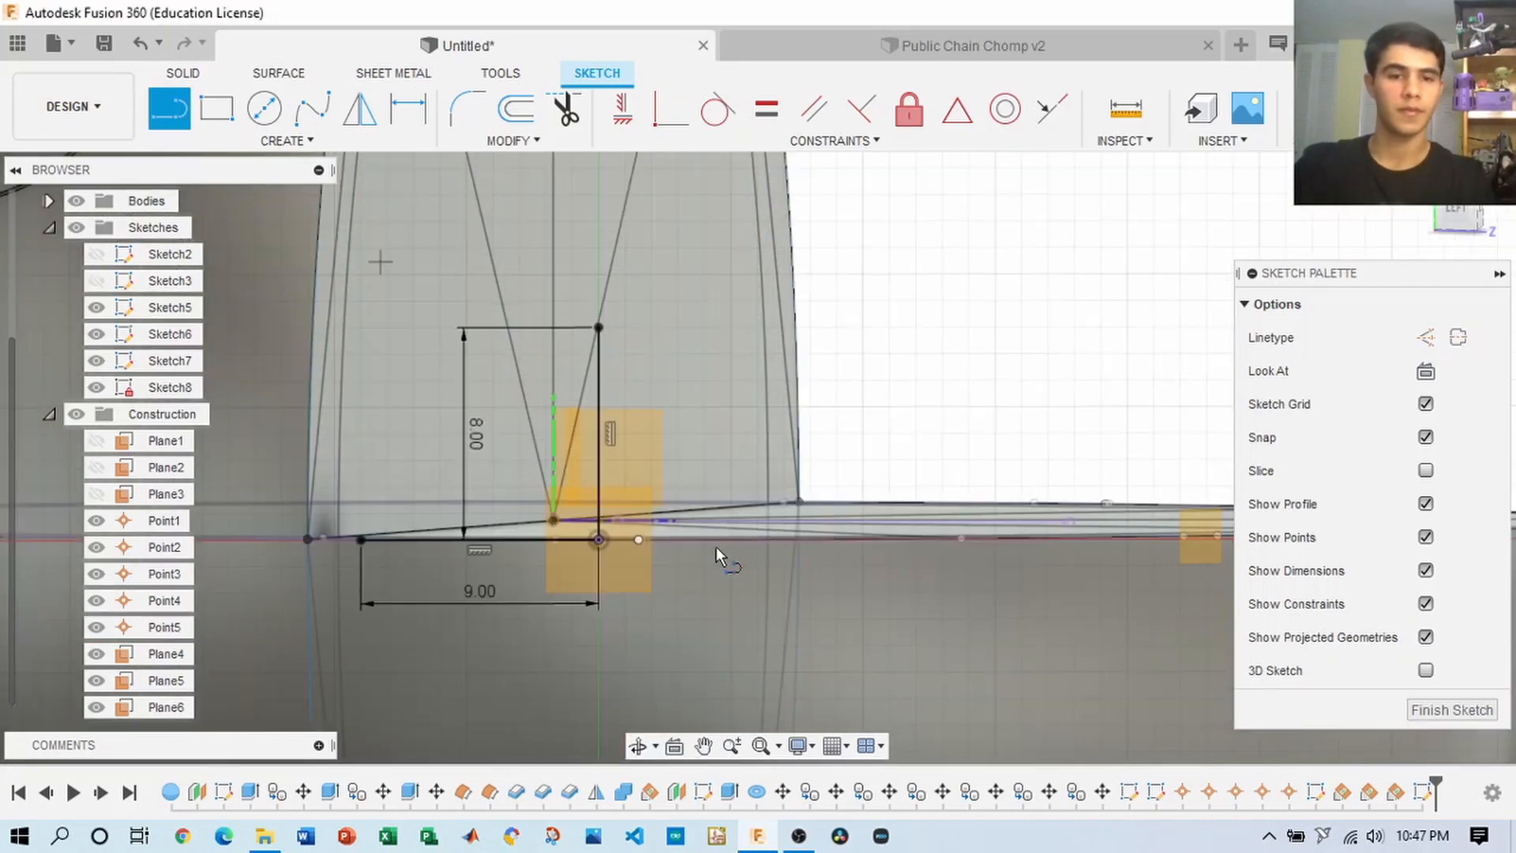
scroll(799, 541, down, 3)
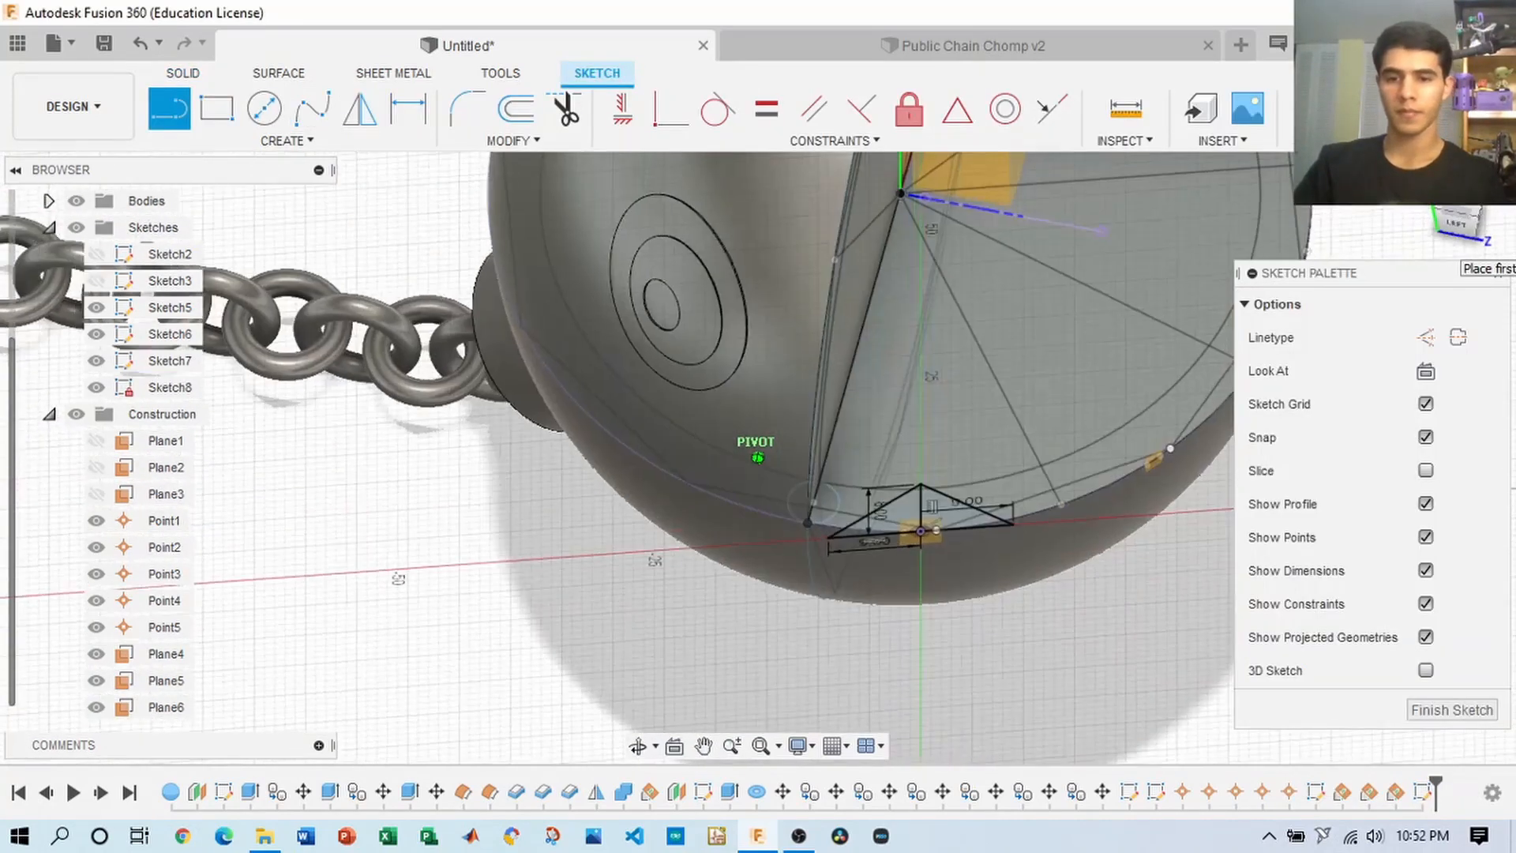
- Set both base halves of the first tooth triangle to 11 mm, trying 10 mm first
scroll(774, 513, up, 5)
key(d)
scroll(742, 631, up, 3)
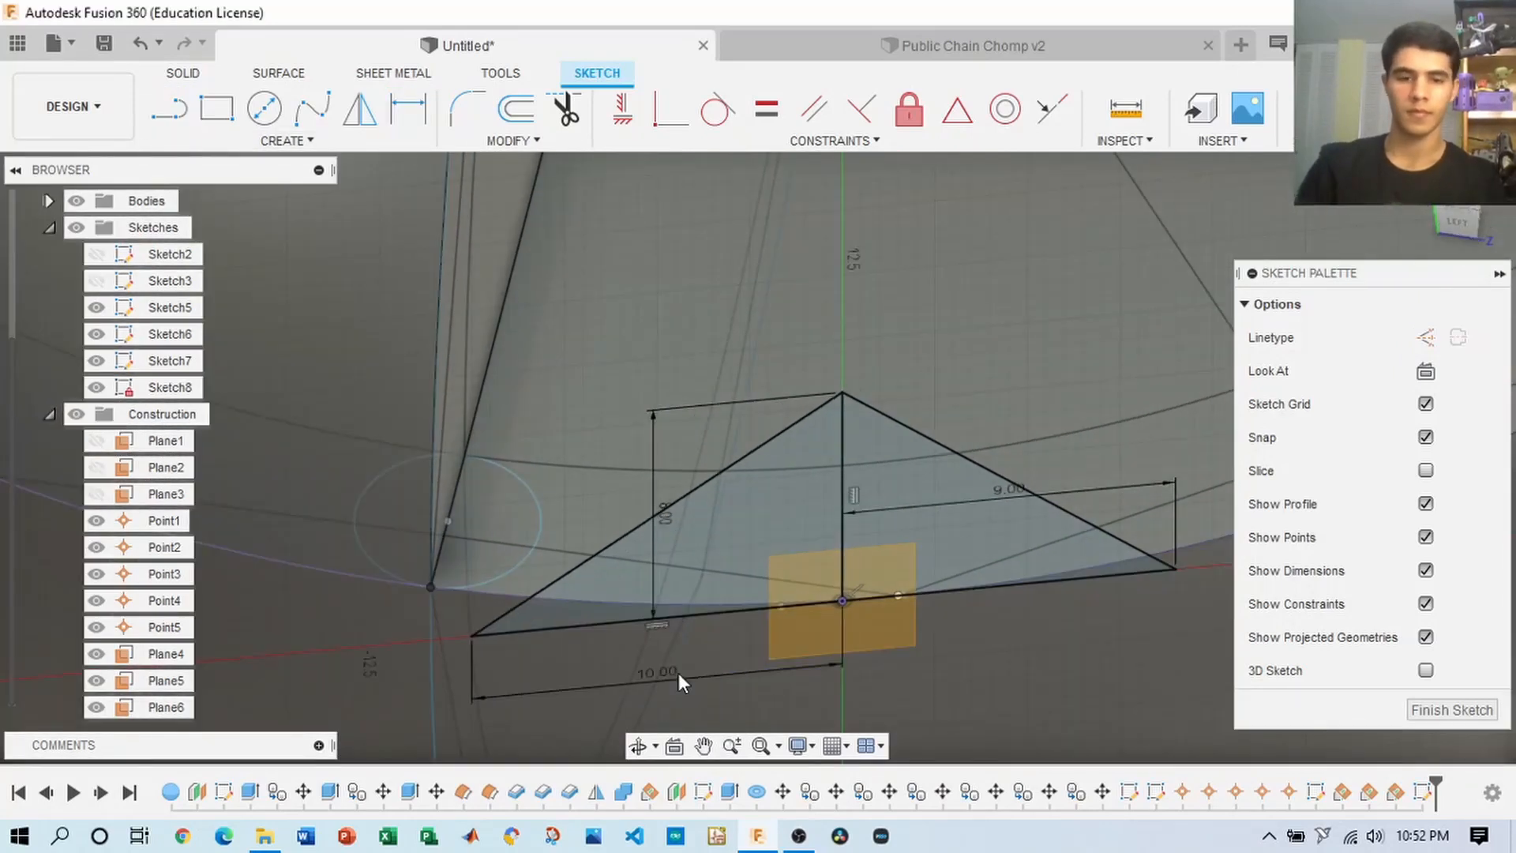
click(963, 581)
click(941, 470)
key(Escape)
shift+middle_drag(941, 470, 789, 474)
double_click(965, 515)
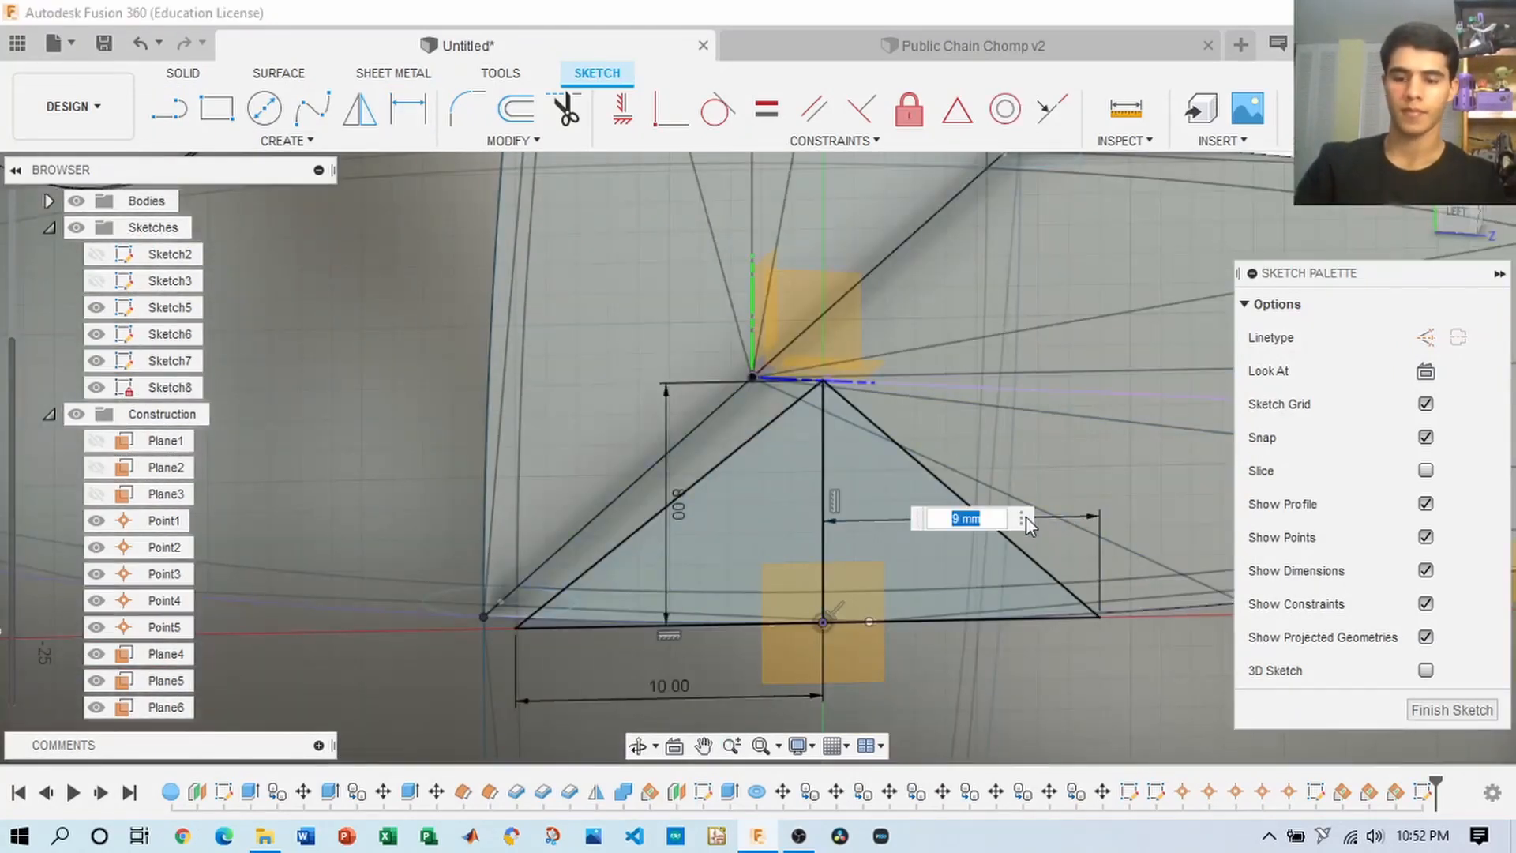
text(10)
key(Return)
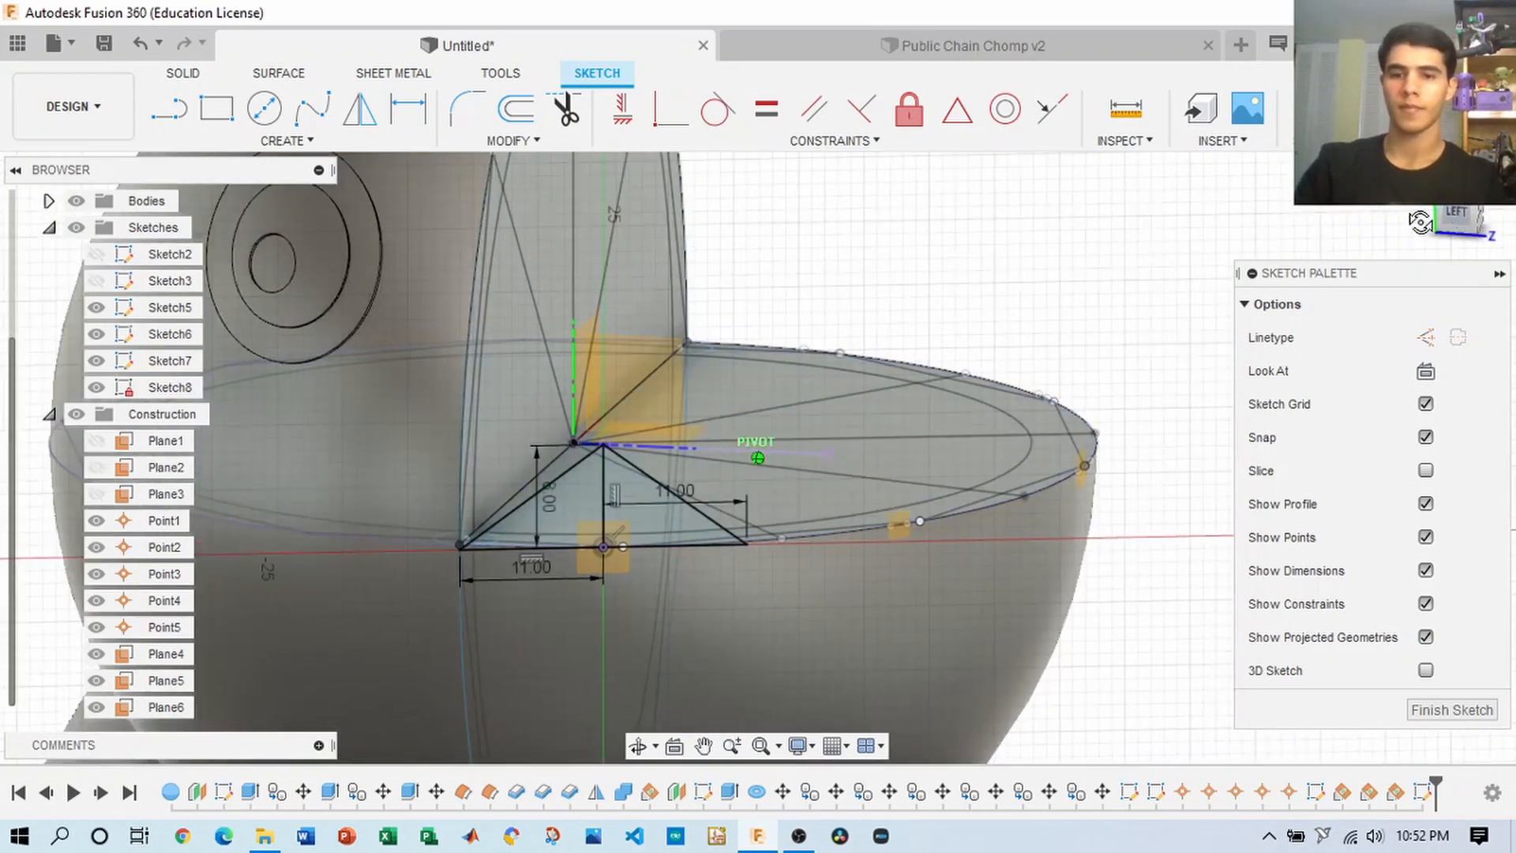
- Set the first tooth's base half that points away from the mouth's corner to 12 mm
scroll(551, 533, up, 4)
text(12)
key(Return)
scroll(735, 474, down, 2)
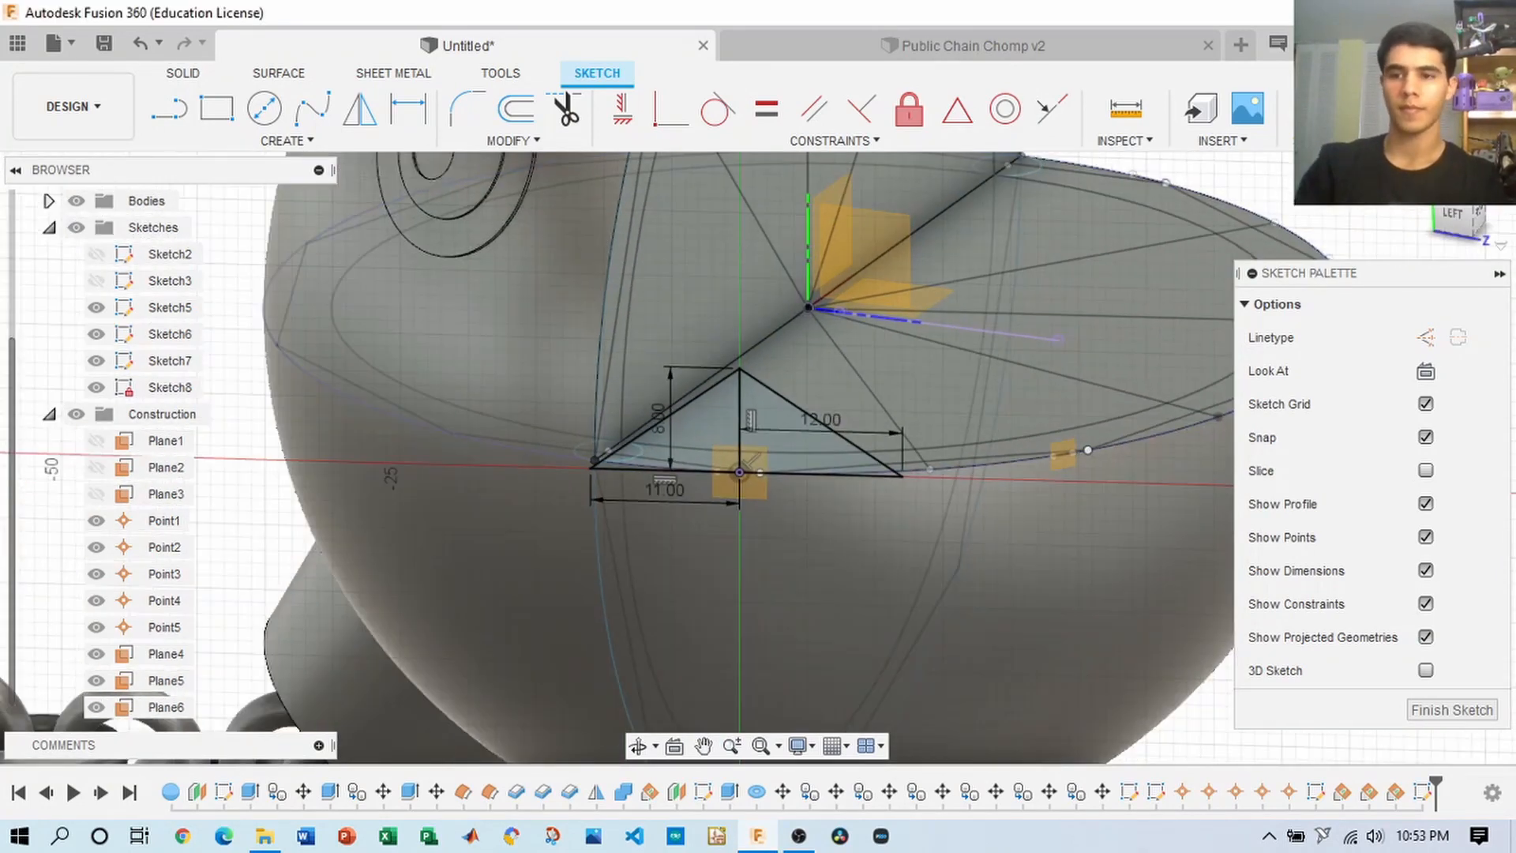
- Set the first tooth's base half away from the mouth's corner to 13 mm and finish the sketch
shift+middle_drag(756, 457, 746, 332)
scroll(742, 395, up, 4)
middle_drag(742, 395, 748, 442)
click(1462, 215)
double_click(898, 448)
text(13)
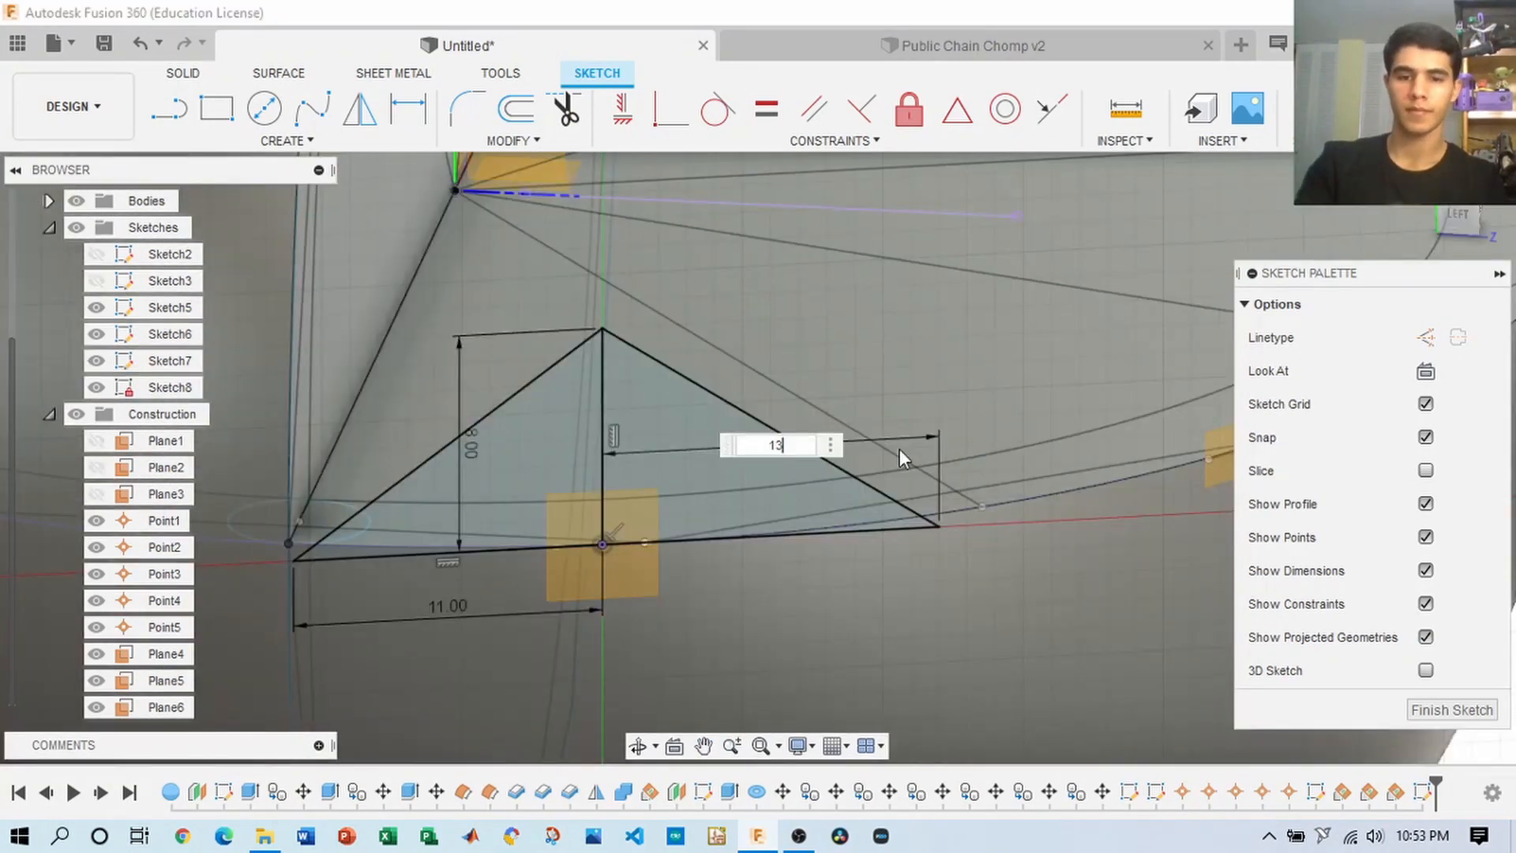
key(Return)
scroll(898, 454, down, 3)
shift+middle_drag(633, 537, 790, 434)
click(1451, 709)
click(181, 120)
click(947, 509)
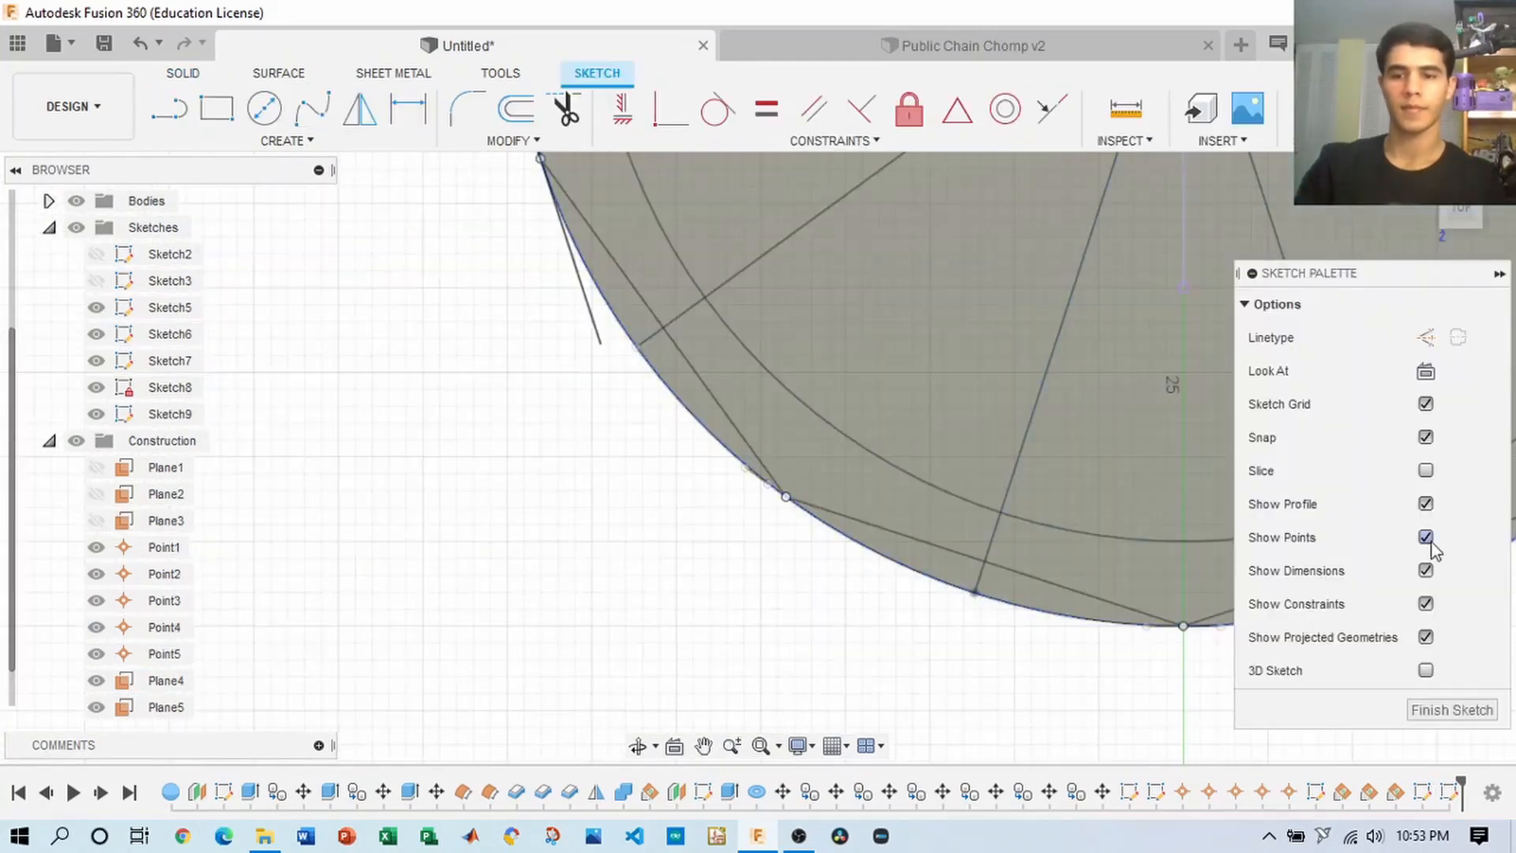
click(1451, 709)
click(1450, 792)
key(Delete)
- Start a new sketch on Plane5 at the second polygon vertex and ready the Line tool
click(173, 111)
scroll(850, 592, up, 5)
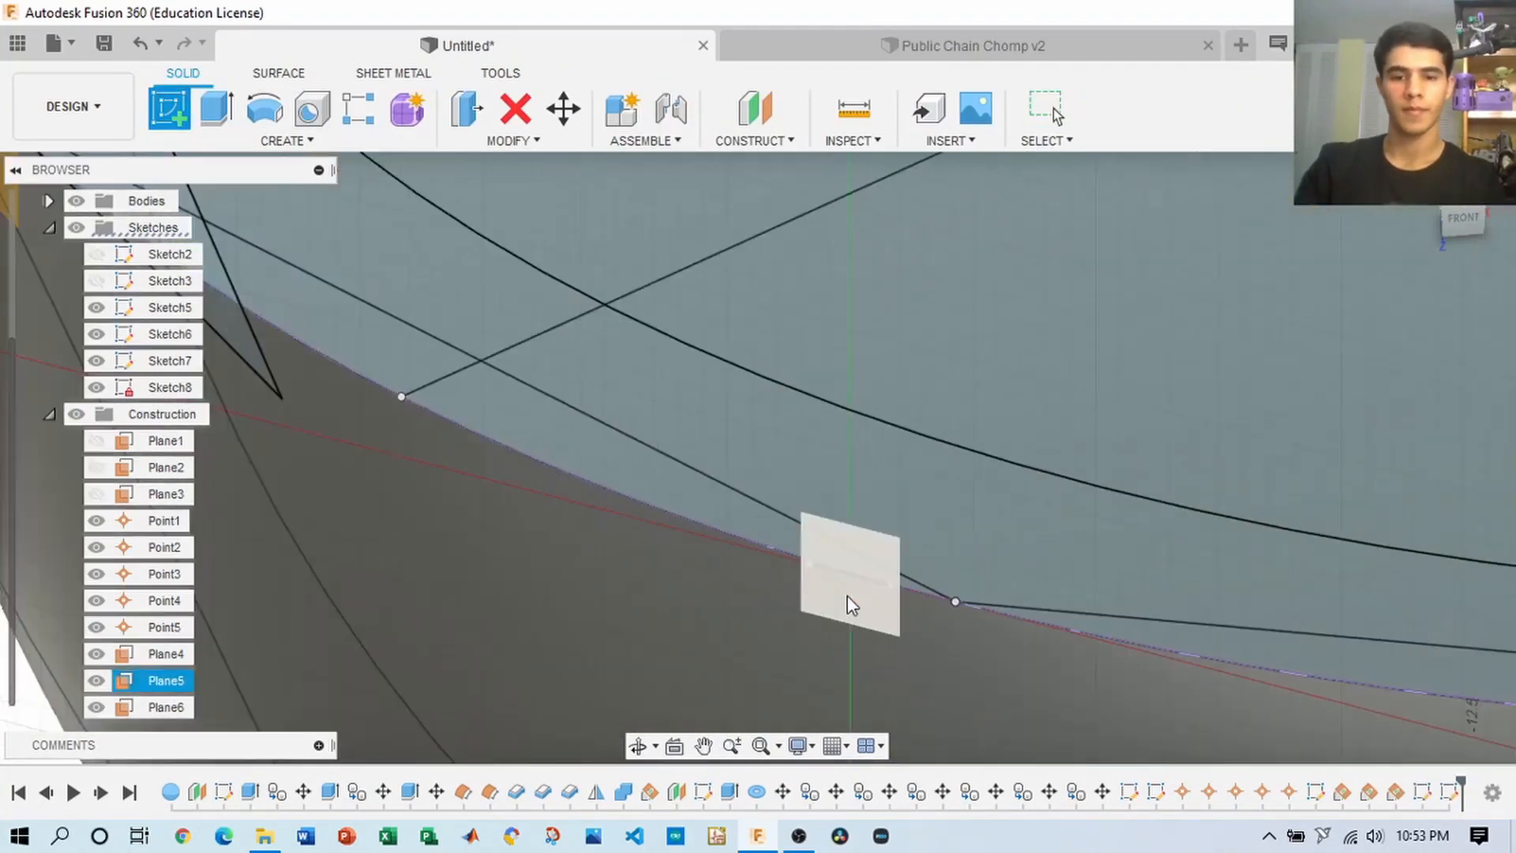
click(850, 602)
click(97, 707)
key(l)
scroll(874, 502, up, 8)
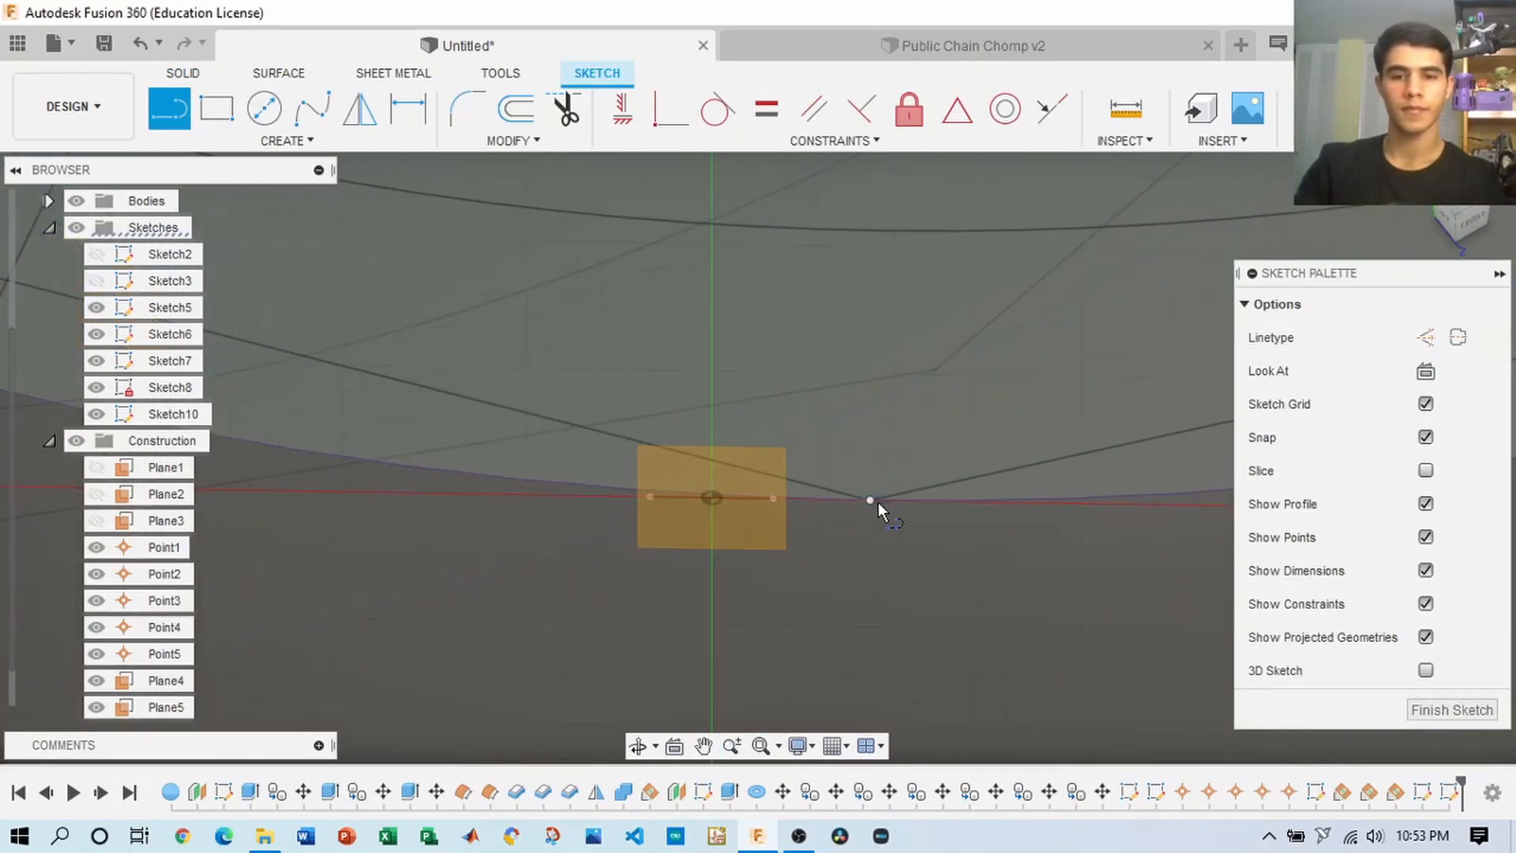
click(850, 509)
scroll(832, 533, down, 8)
key(Tab)
text(12)
key(Return)
key(Escape)
shift+middle_drag(617, 532, 728, 535)
key(t)
click(816, 544)
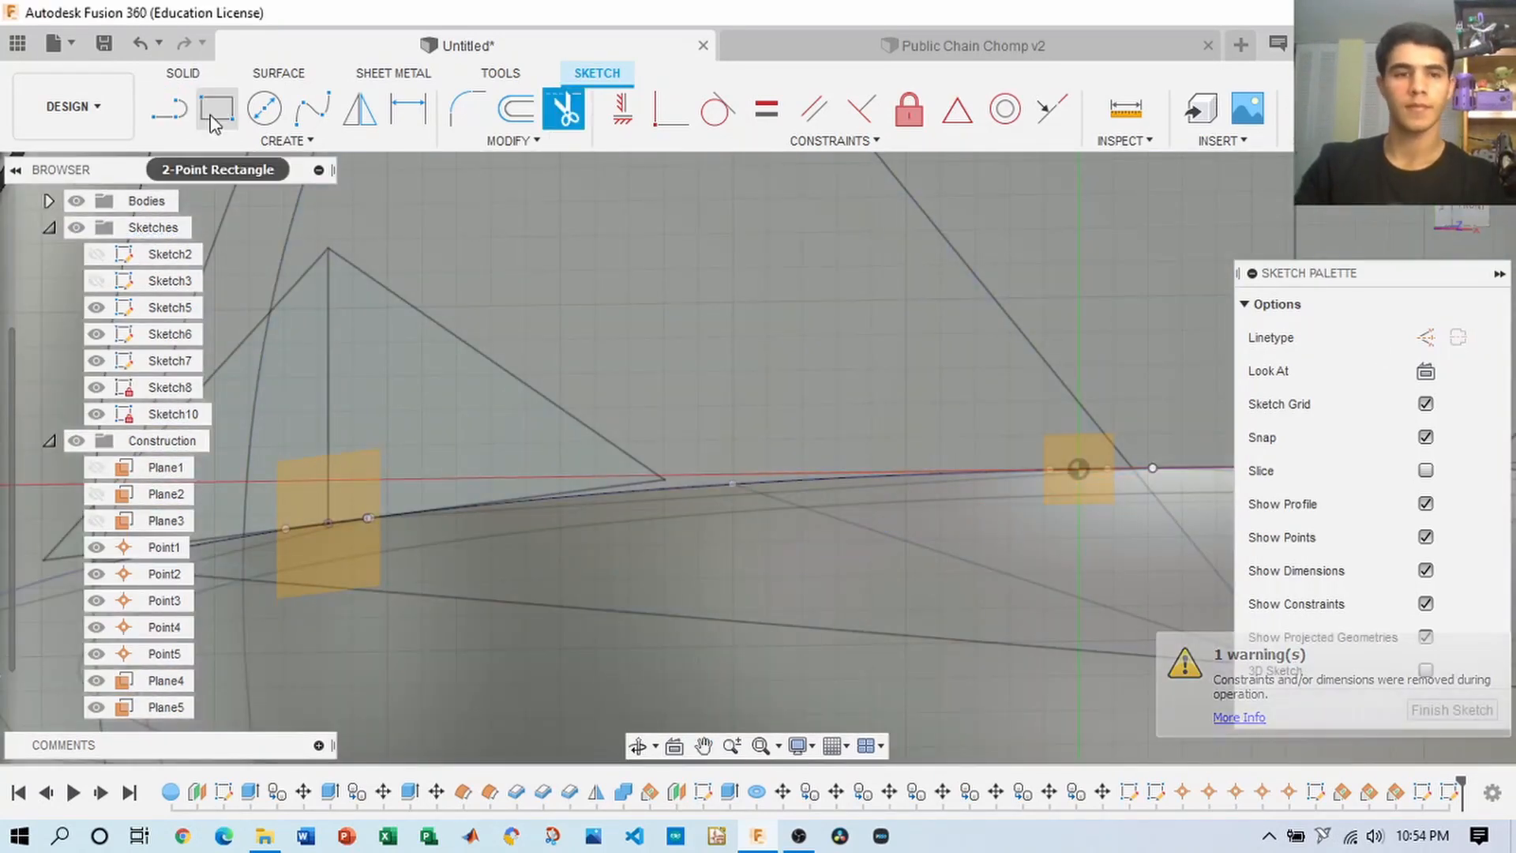
- Draw a 12 mm horizontal line from the second polygon vertex towards the first tooth
click(210, 120)
shift+middle_drag(892, 490, 963, 387)
middle_drag(963, 387, 983, 371)
key(l)
scroll(1031, 497, up, 7)
click(1019, 430)
scroll(711, 426, down, 7)
middle_drag(647, 426, 996, 361)
text(12)
key(Return)
- Draw a 15 mm vertical line upward from the second polygon vertex
key(l)
click(679, 481)
text(15)
key(Return)
scroll(607, 357, down, 8)
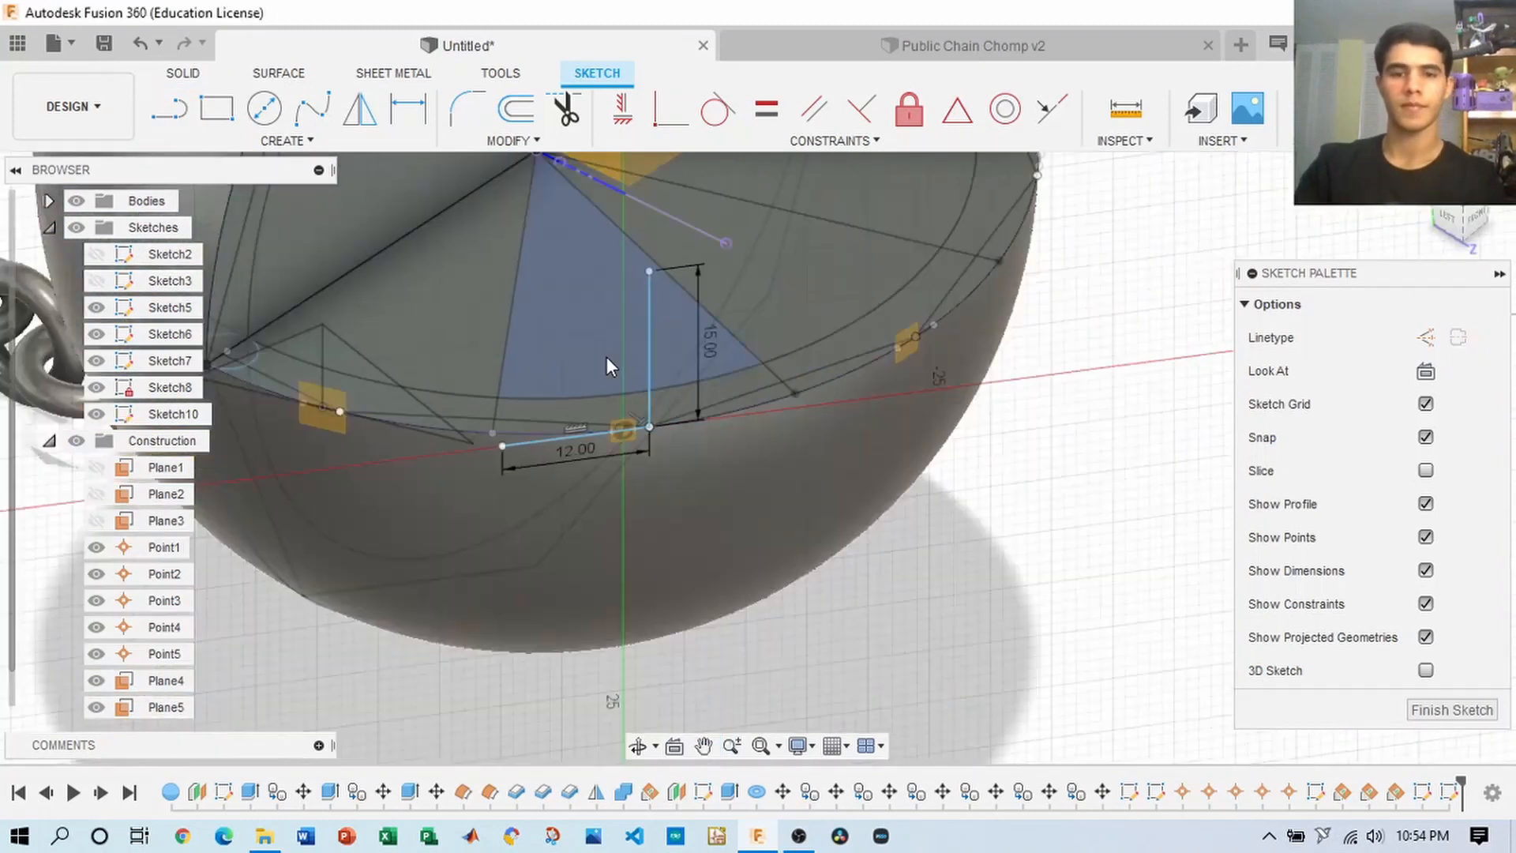
- Draw a 12 mm base line in the opposite direction, join both base ends to the apex and finish the sketch
shift+middle_drag(756, 458, 789, 443)
scroll(811, 510, up, 3)
key(l)
click(713, 509)
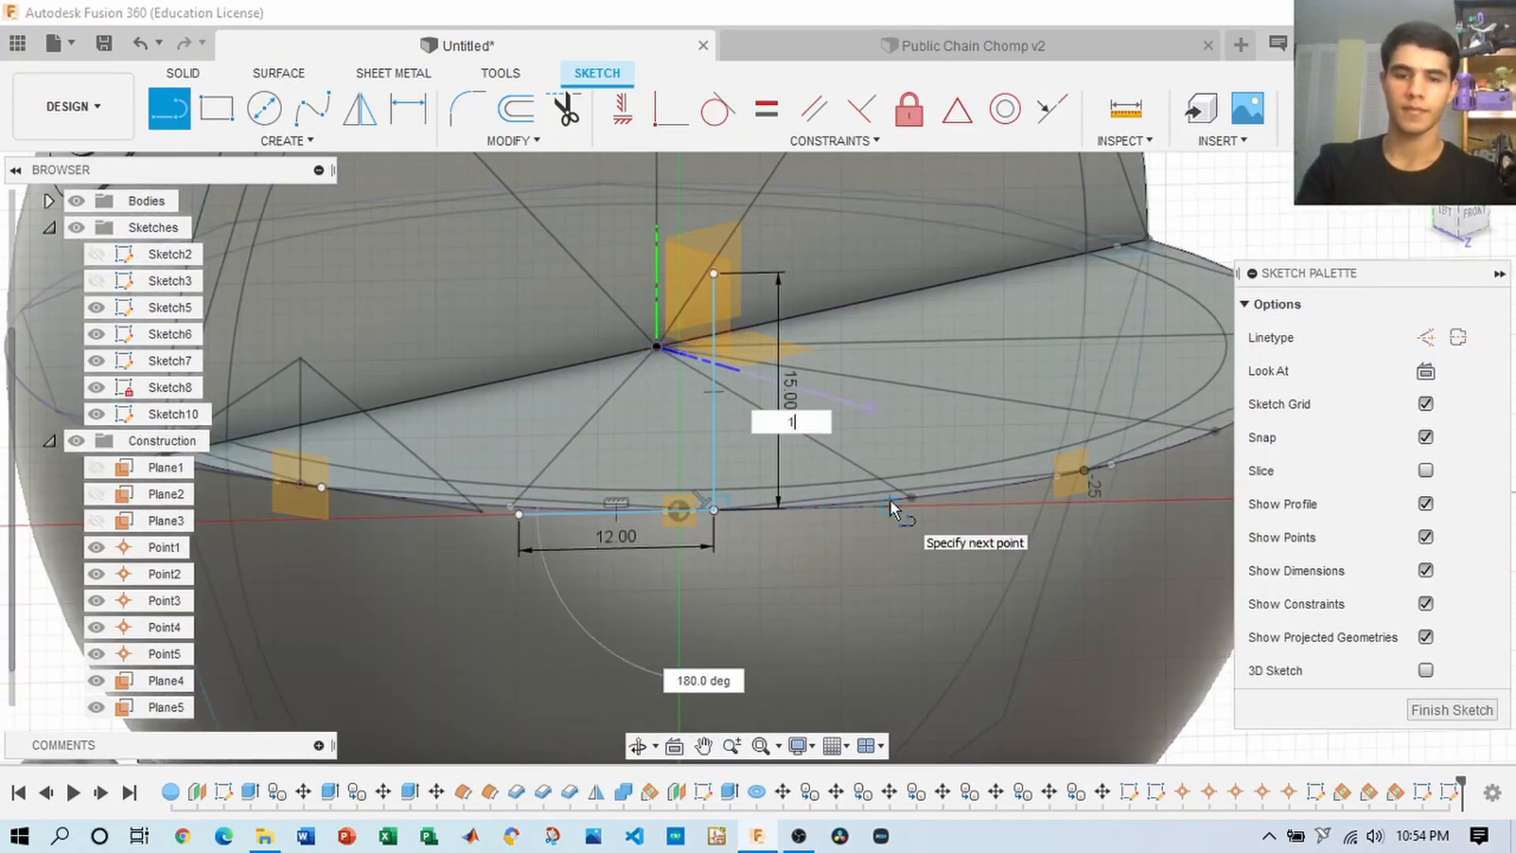
scroll(895, 513, up, 3)
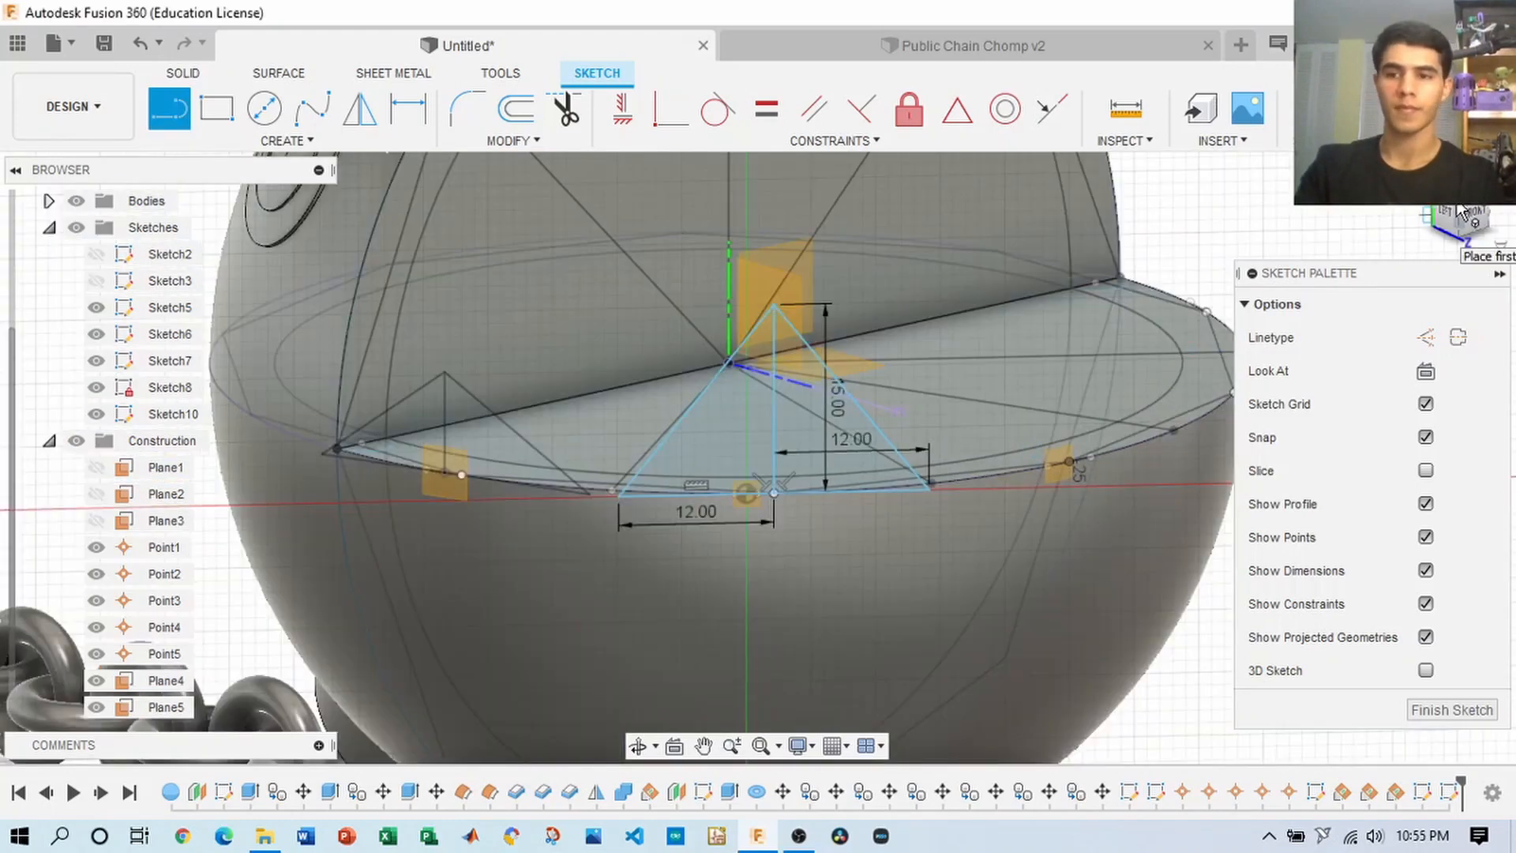
drag(1459, 211, 1470, 251)
click(1421, 111)
- Reopen the second tooth's sketch to check its triangle, and close it again
scroll(799, 489, up, 8)
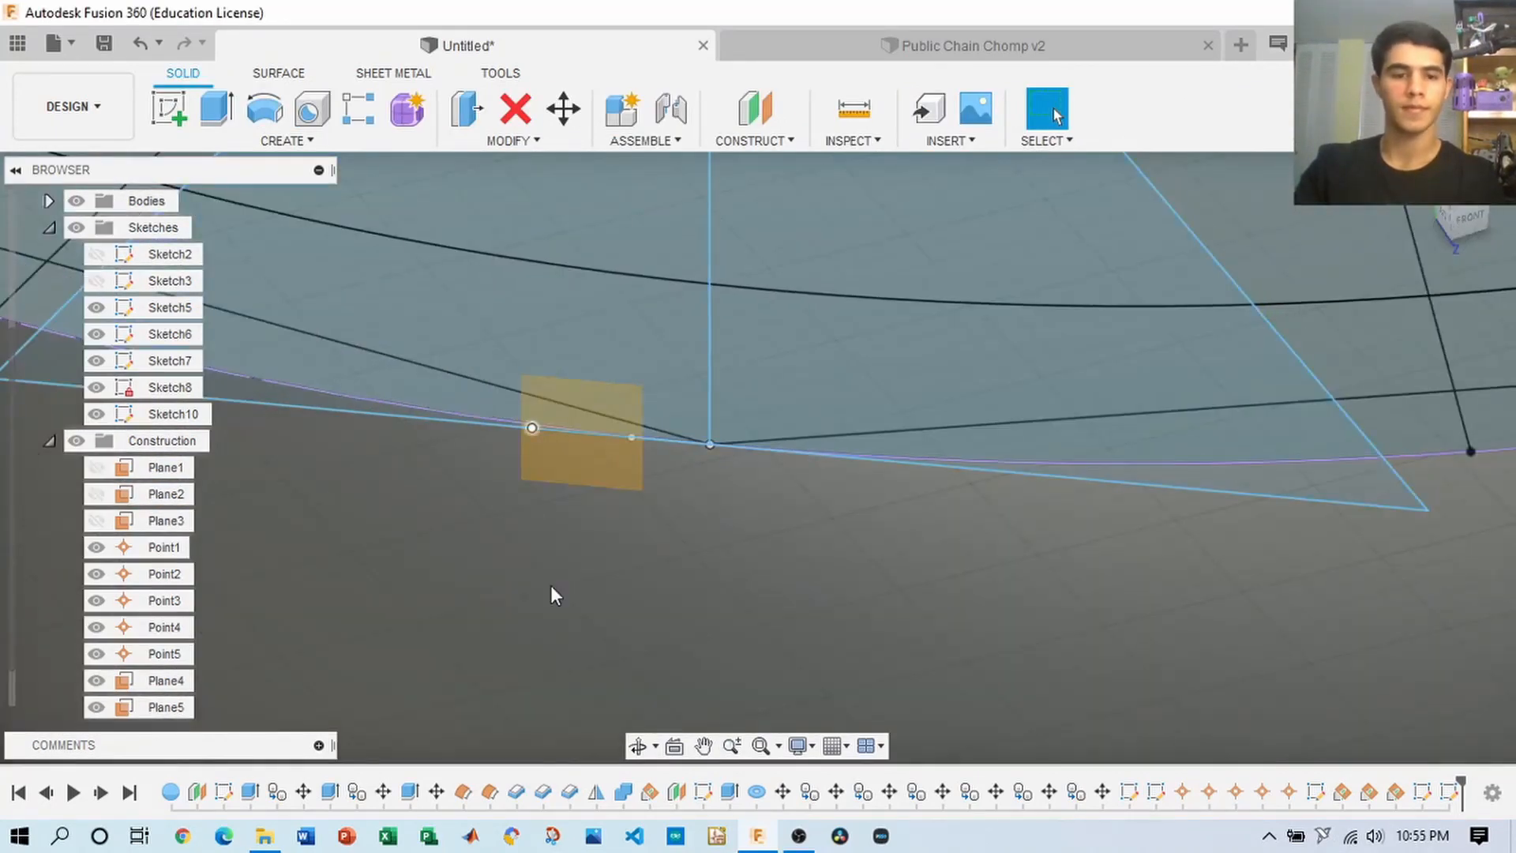
double_click(161, 414)
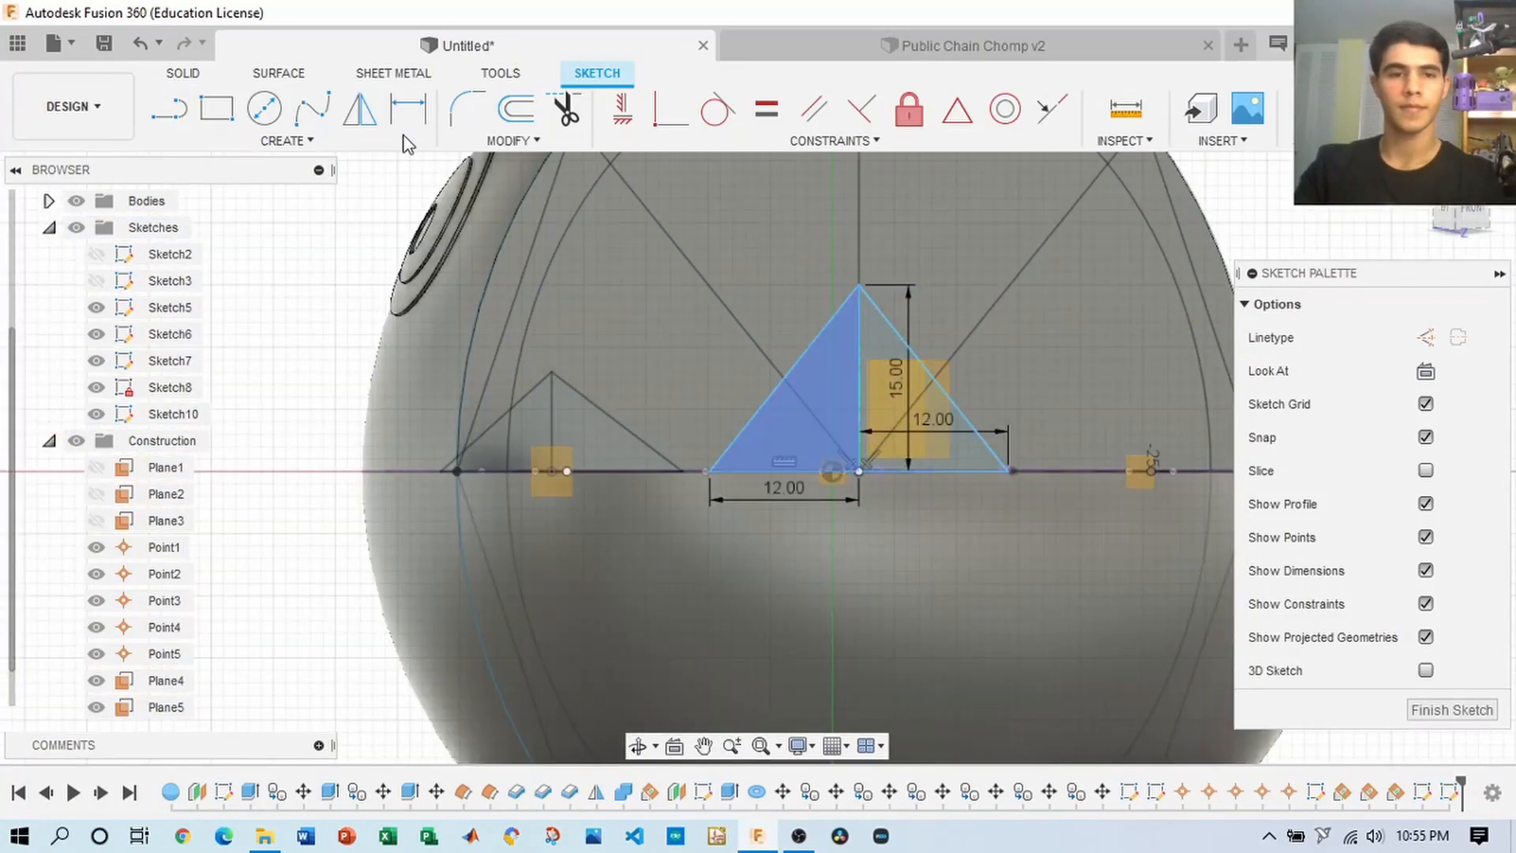
click(1413, 111)
drag(1460, 217, 1421, 264)
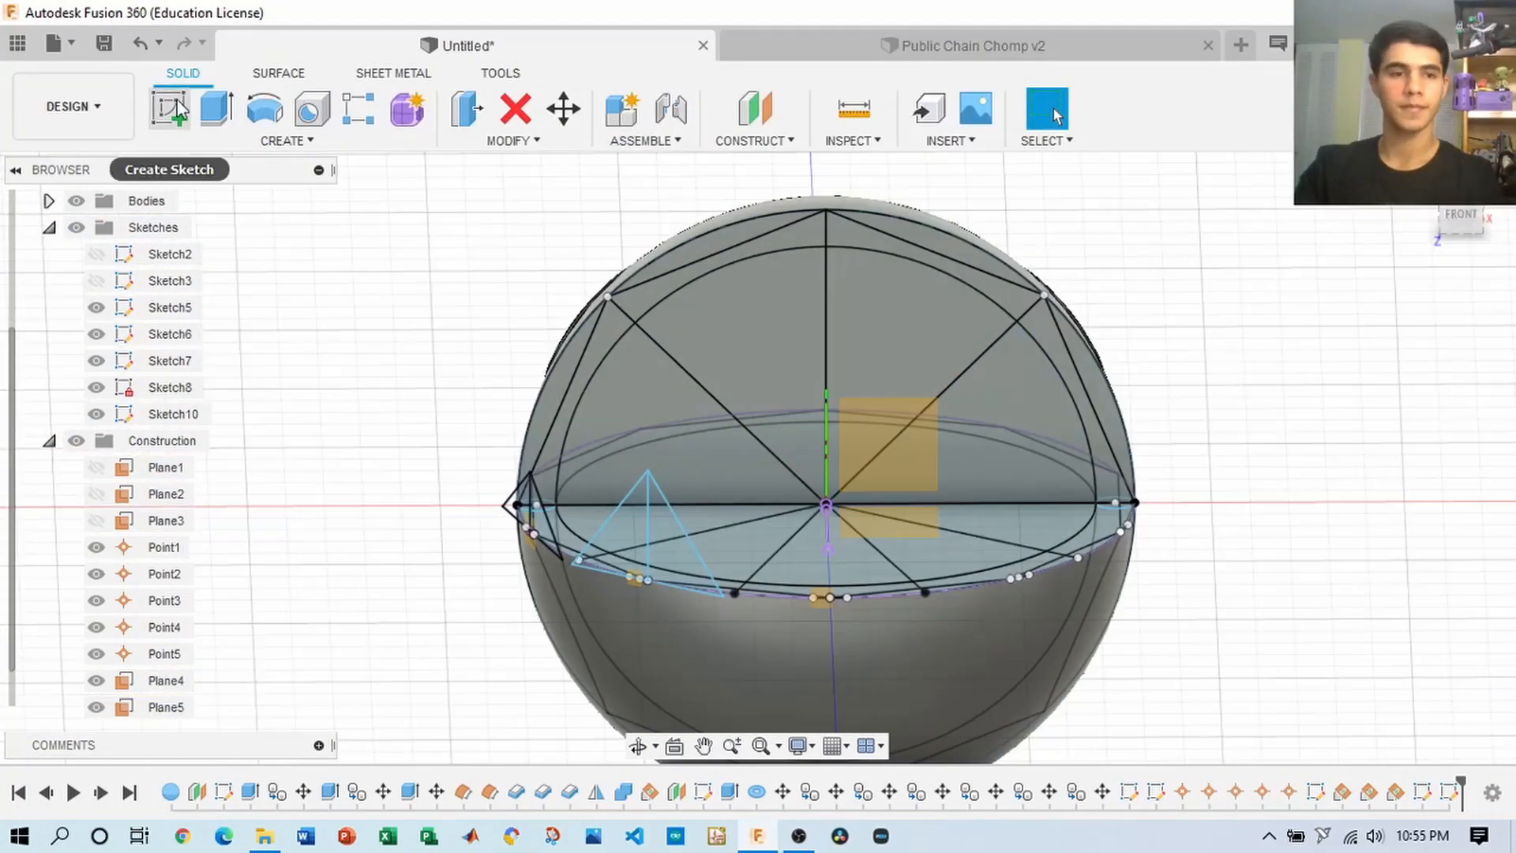
- Start a new sketch on the construction plane at the front vertex and ready the Line tool
click(169, 111)
scroll(807, 573, up, 6)
click(857, 630)
click(173, 107)
scroll(782, 458, up, 5)
- Draw two 12 mm horizontal lines from the front vertex, one in each direction
click(780, 457)
middle_drag(704, 461, 541, 457)
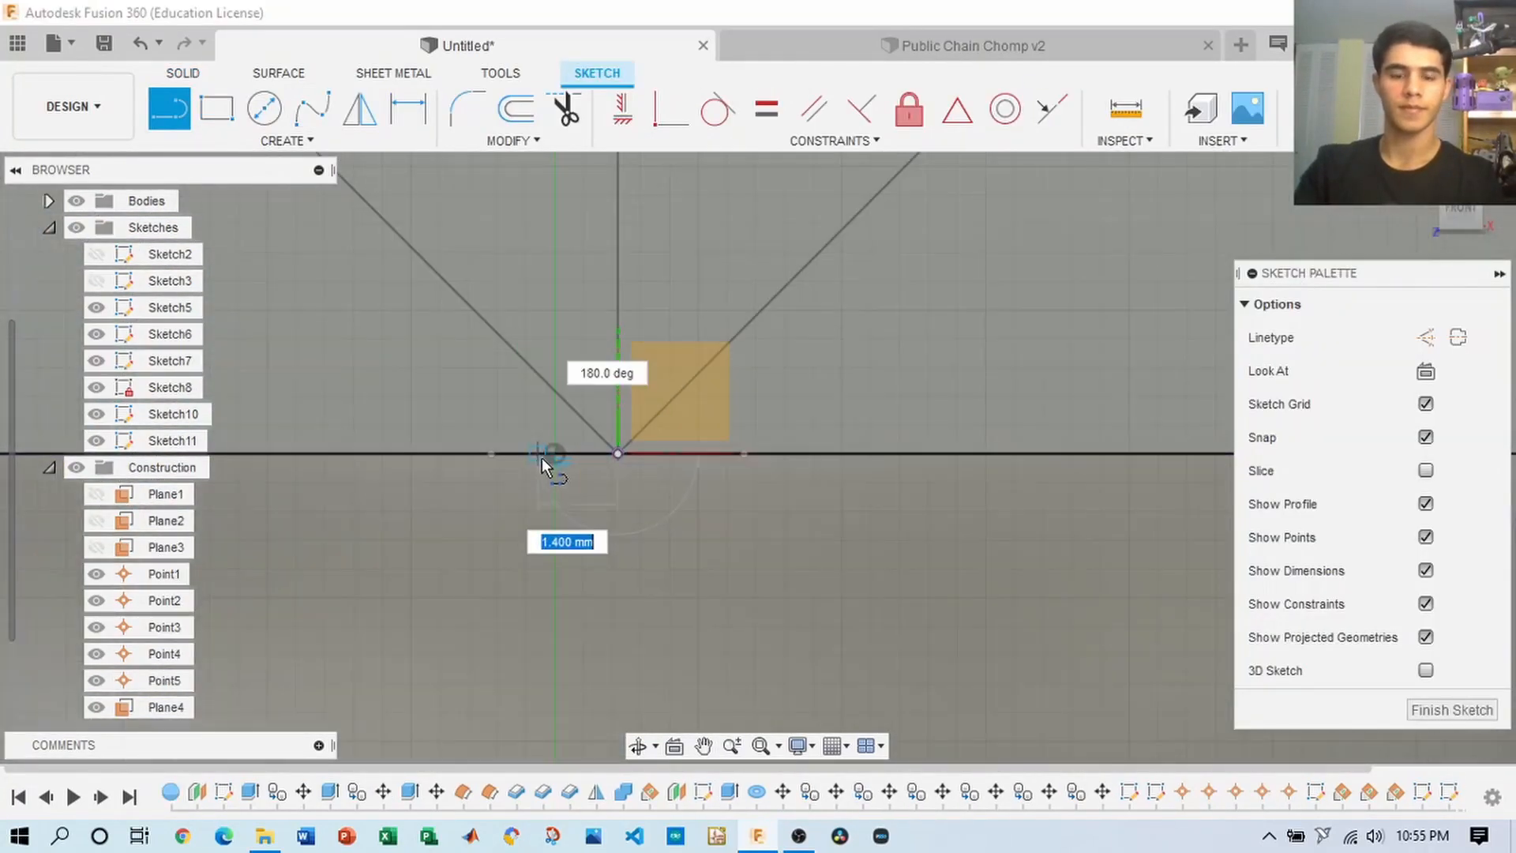
text(12)
key(Return)
click(617, 453)
text(12)
key(Return)
- Draw a 25 mm vertical line up from the front vertex and trim away the stray slanted 25 mm line
scroll(955, 287, down, 5)
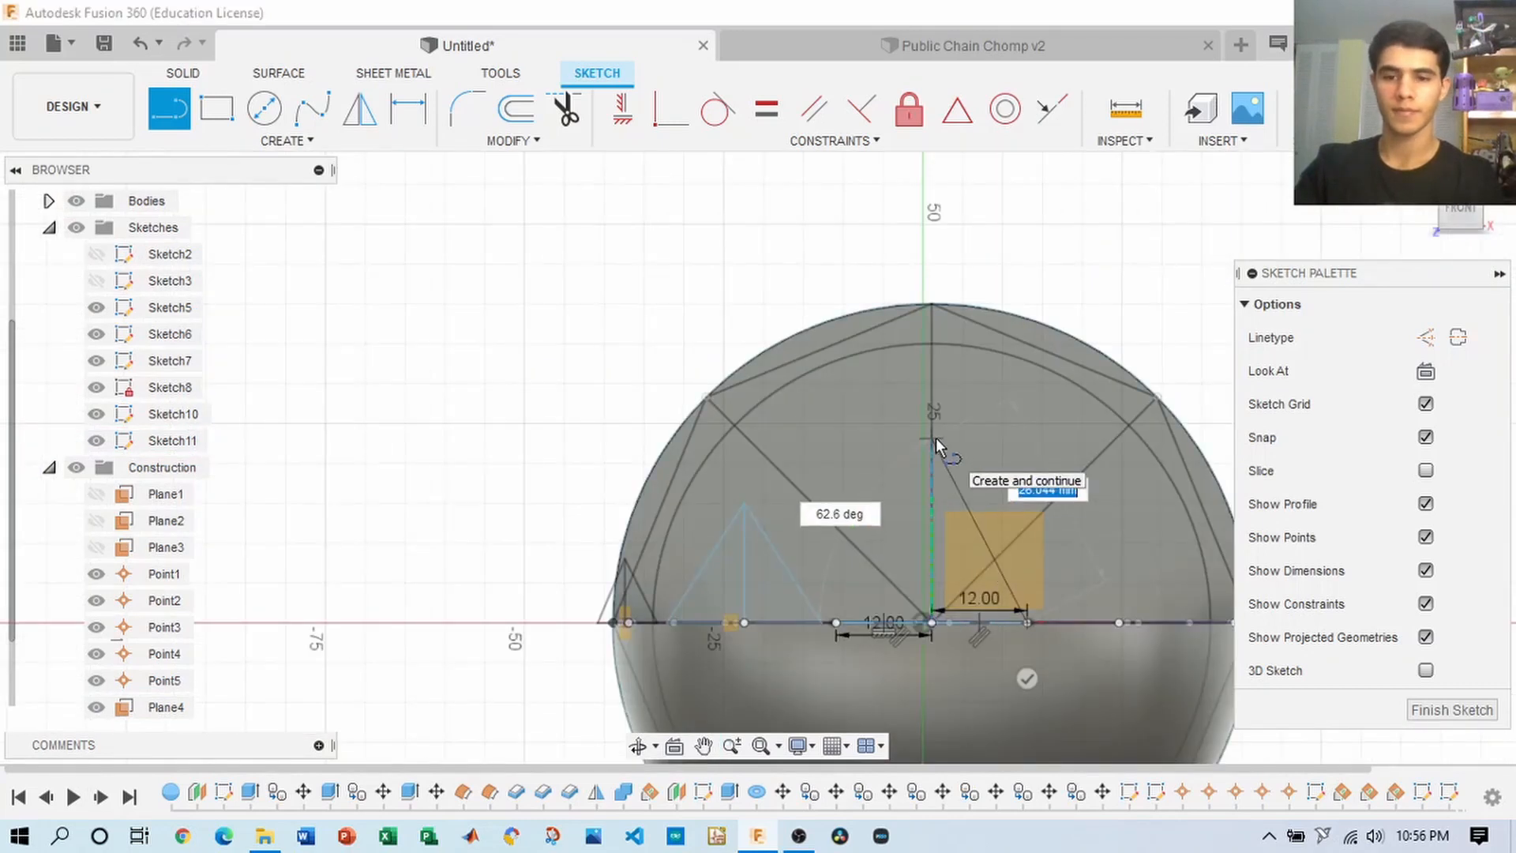
text(25)
key(Return)
scroll(958, 604, up, 3)
click(916, 631)
text(25)
key(Return)
key(Escape)
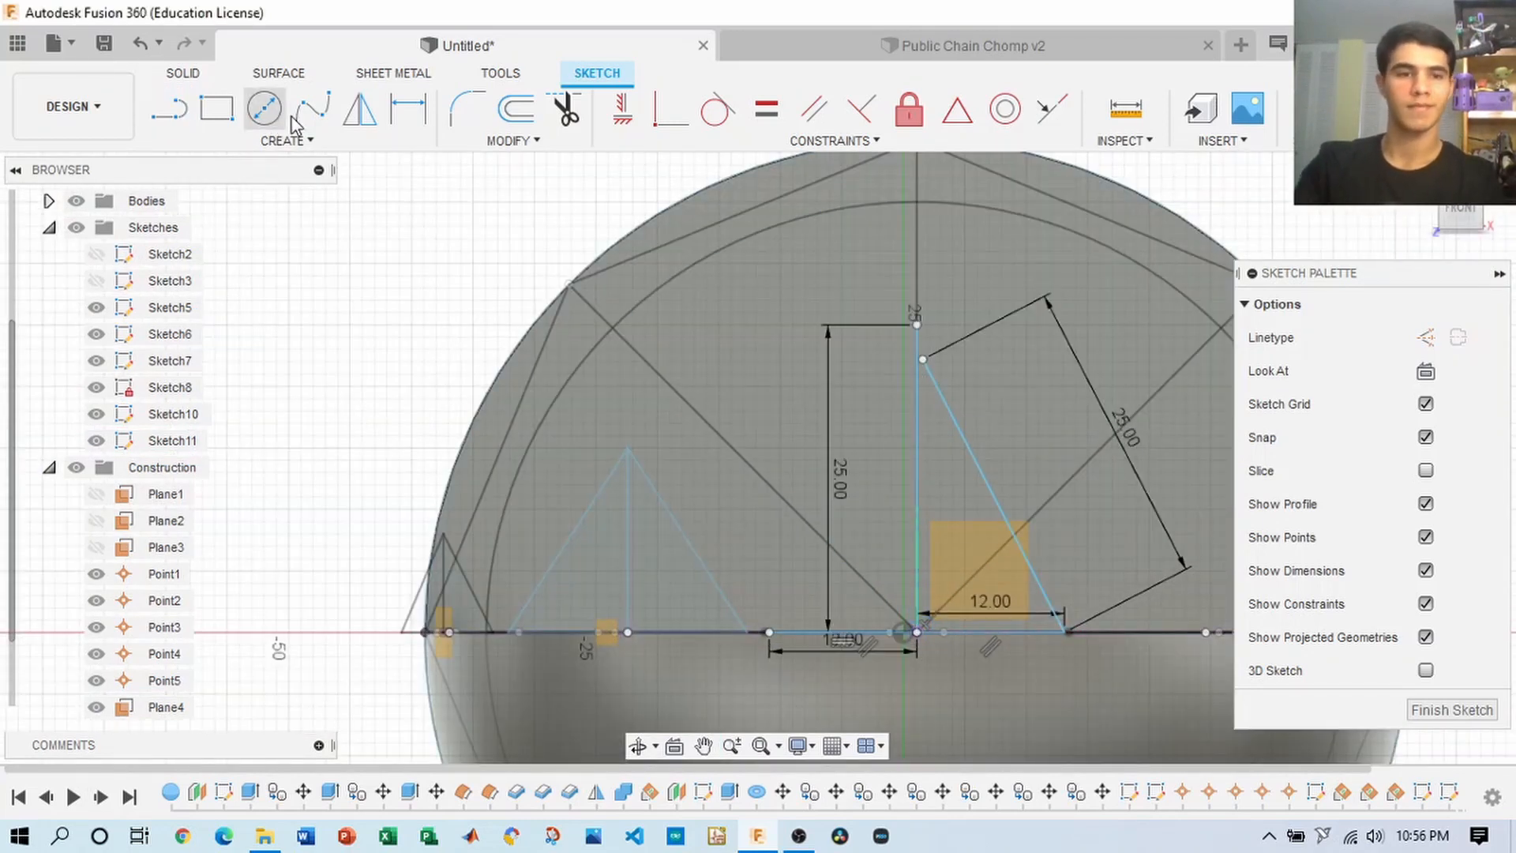
click(566, 108)
click(991, 489)
- Join the top of the 25 mm line to both base ends to close the front tooth triangle, and finish the sketch
click(169, 108)
click(917, 324)
click(770, 631)
scroll(1092, 439, down, 4)
shift+middle_drag(1027, 410, 1184, 489)
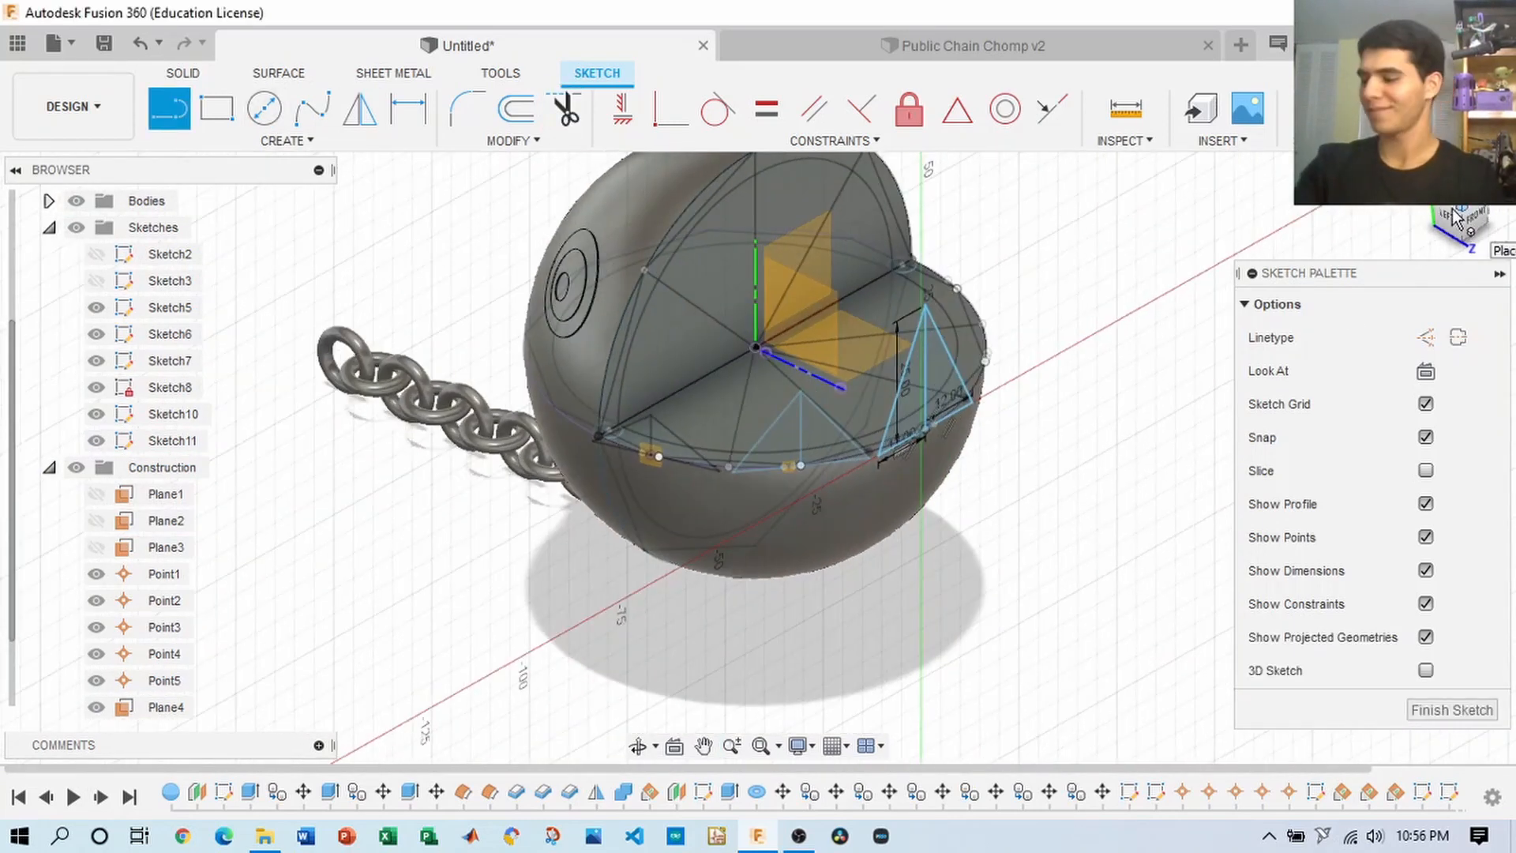
click(1452, 710)
- Hide Sketch6 on the upper mouth face and try the Mirror command
mouse_move(1294, 394)
shift+middle_down()
mouse_move(1191, 375)
mouse_move(1136, 410)
shift+middle_up()
click(97, 363)
shift+middle_drag(702, 431, 837, 482)
scroll(916, 536, up, 4)
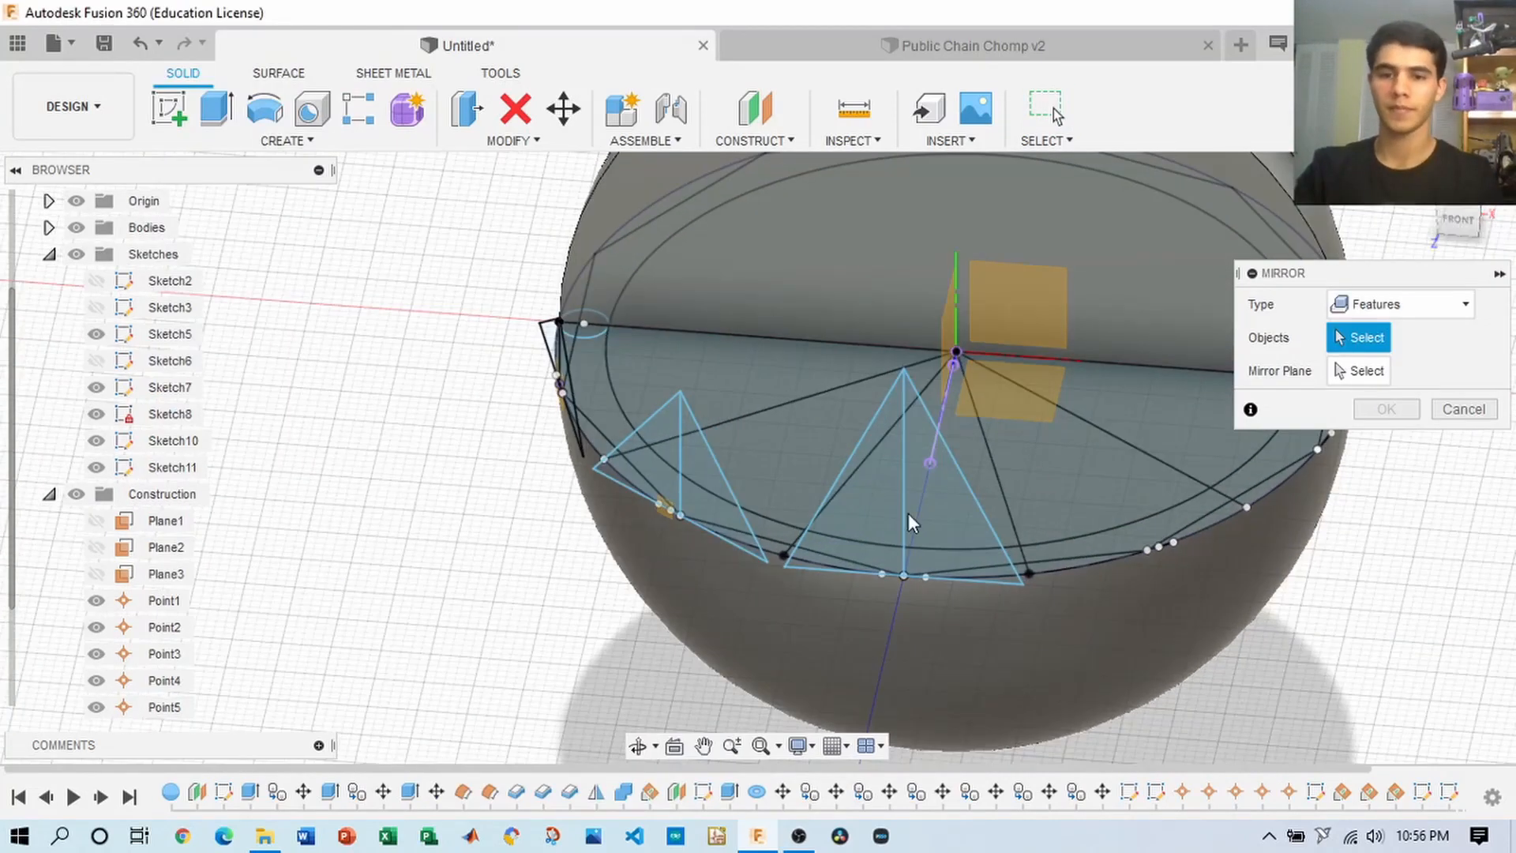
click(1397, 304)
key(Escape)
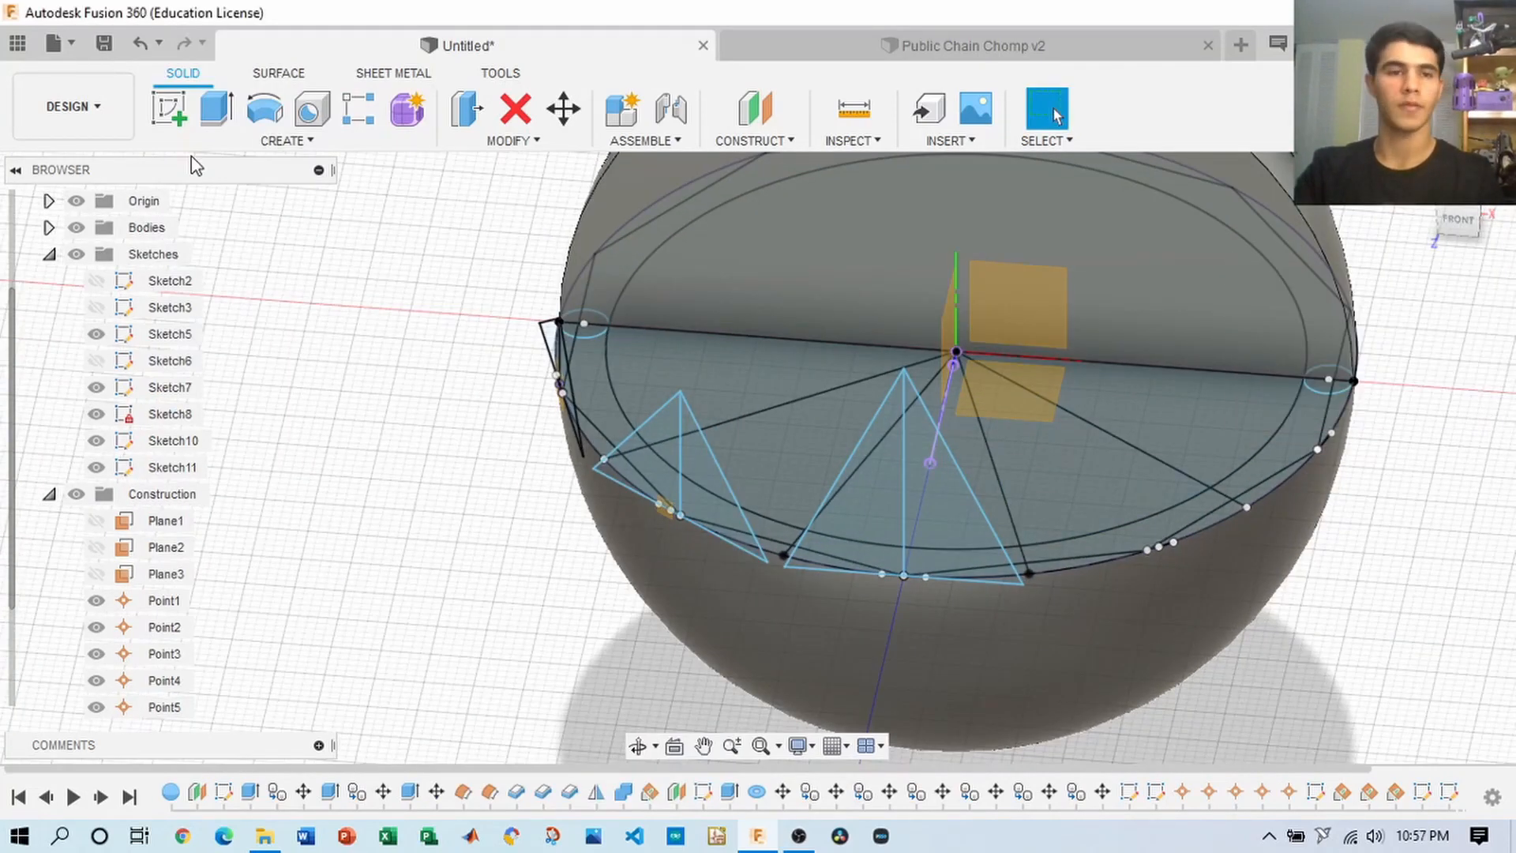
- Create an angled plane at the next vertex past the front tooth and sketch a tooth triangle on it
click(754, 140)
click(798, 190)
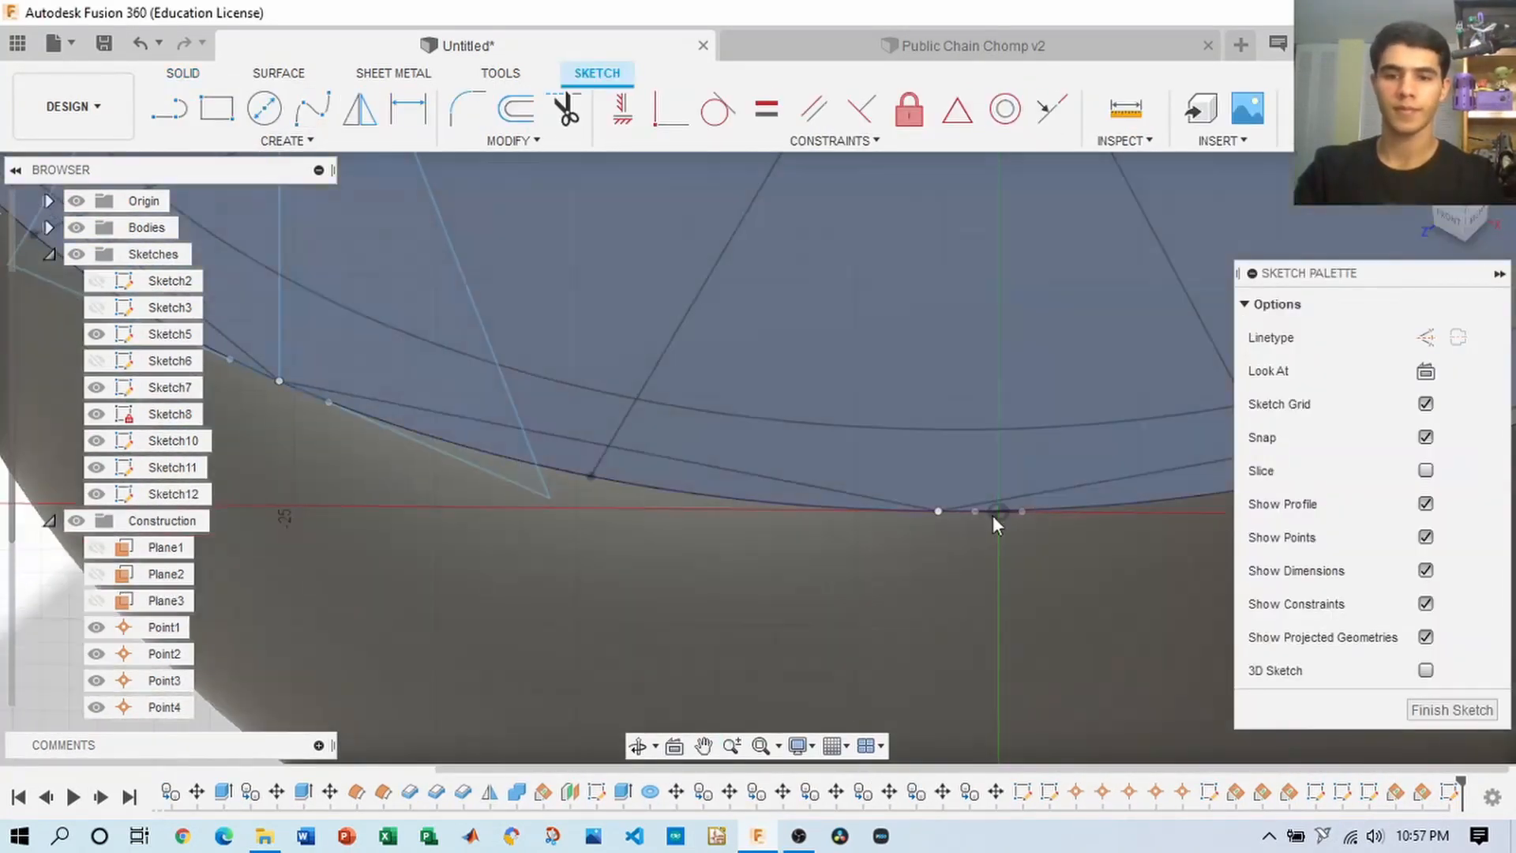
key(l)
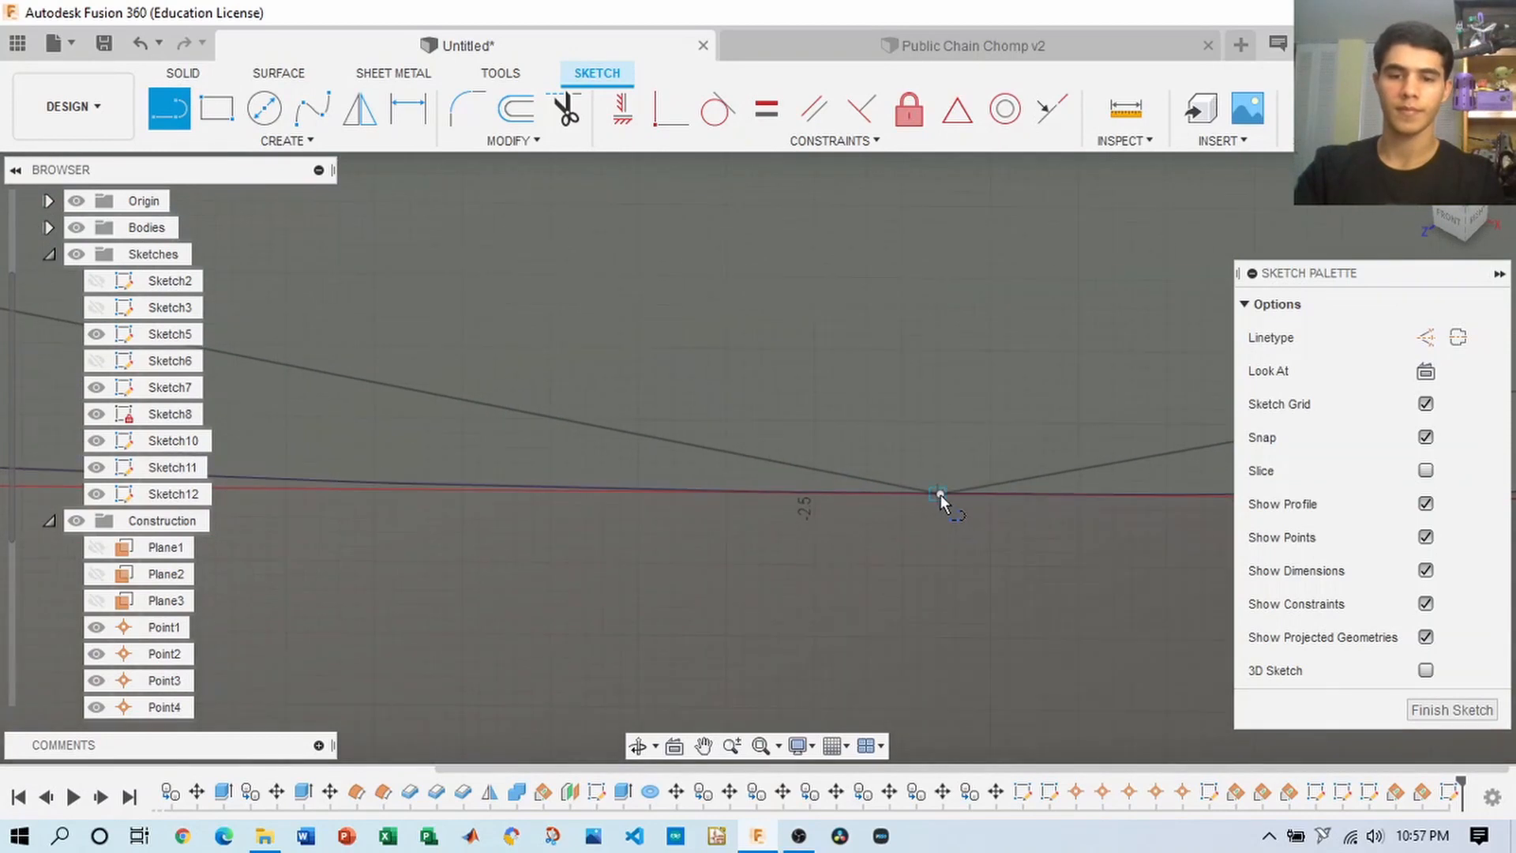
click(869, 491)
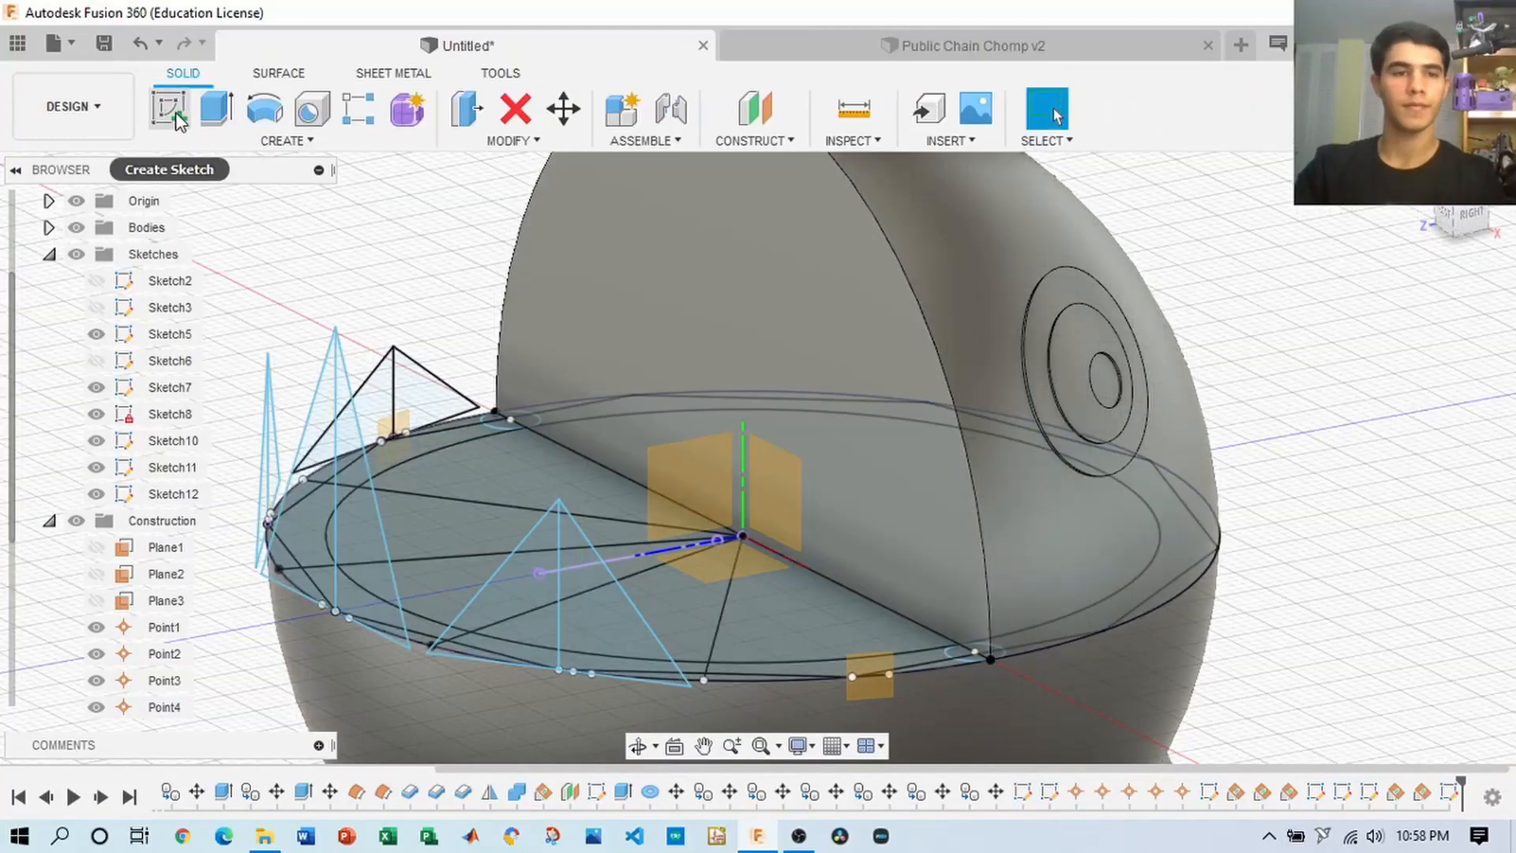
- Start a sketch on the last construction plane and draw a 13 mm base line from its polygon vertex towards the neighbouring tooth
click(171, 110)
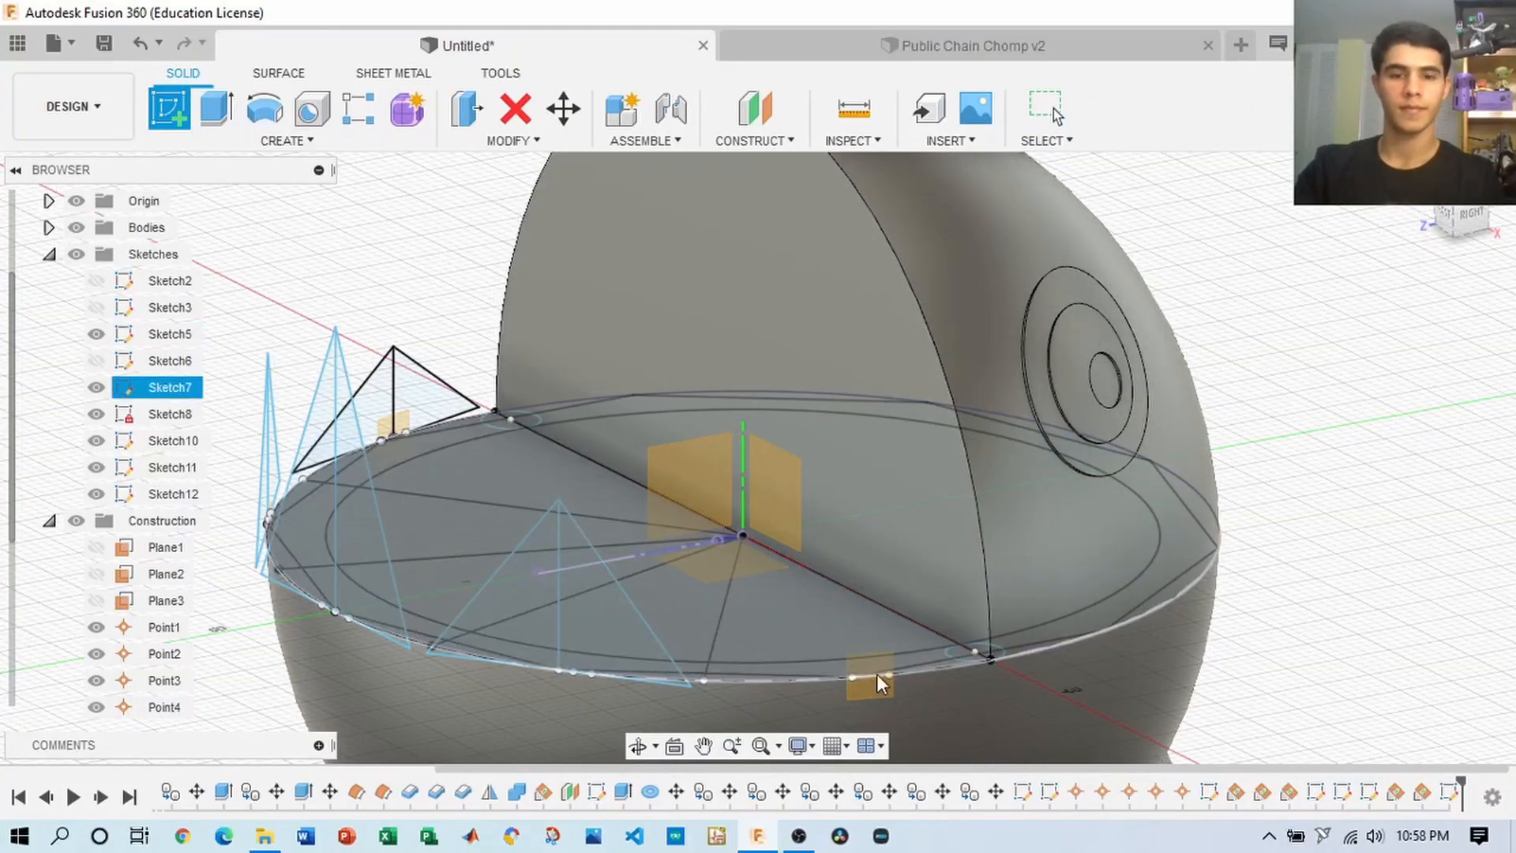
click(876, 674)
key(Return)
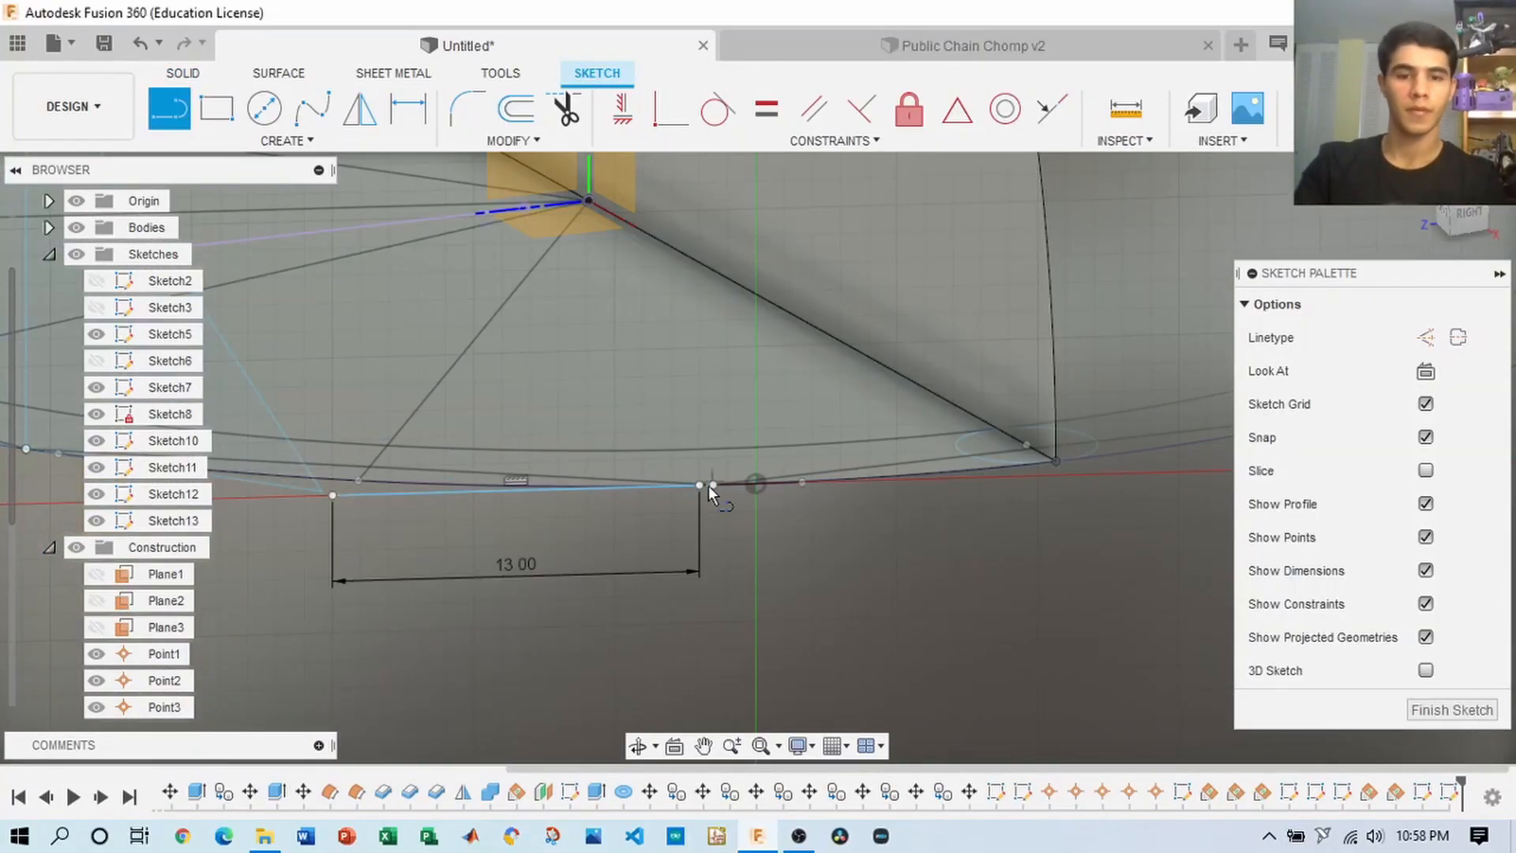
- Draw an 11 mm line at 180° from the vertex towards the mouth's corner and complete the last tooth triangle
scroll(714, 488, up, 3)
click(660, 475)
scroll(1098, 475, down, 3)
text(11)
key(Tab)
middle_drag(1151, 486, 883, 480)
text(180)
key(Return)
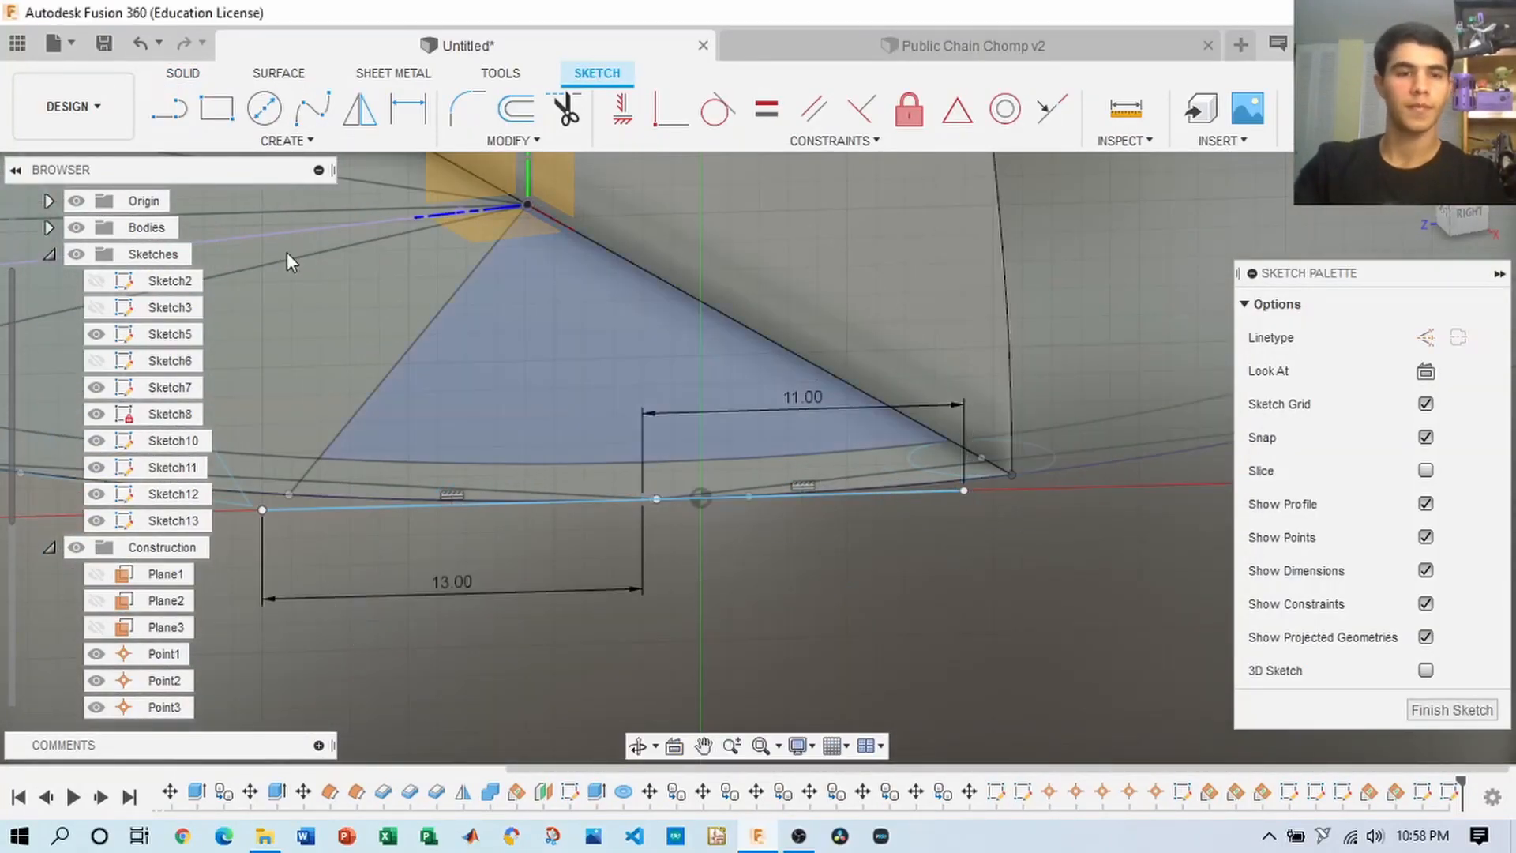
scroll(663, 252, down, 3)
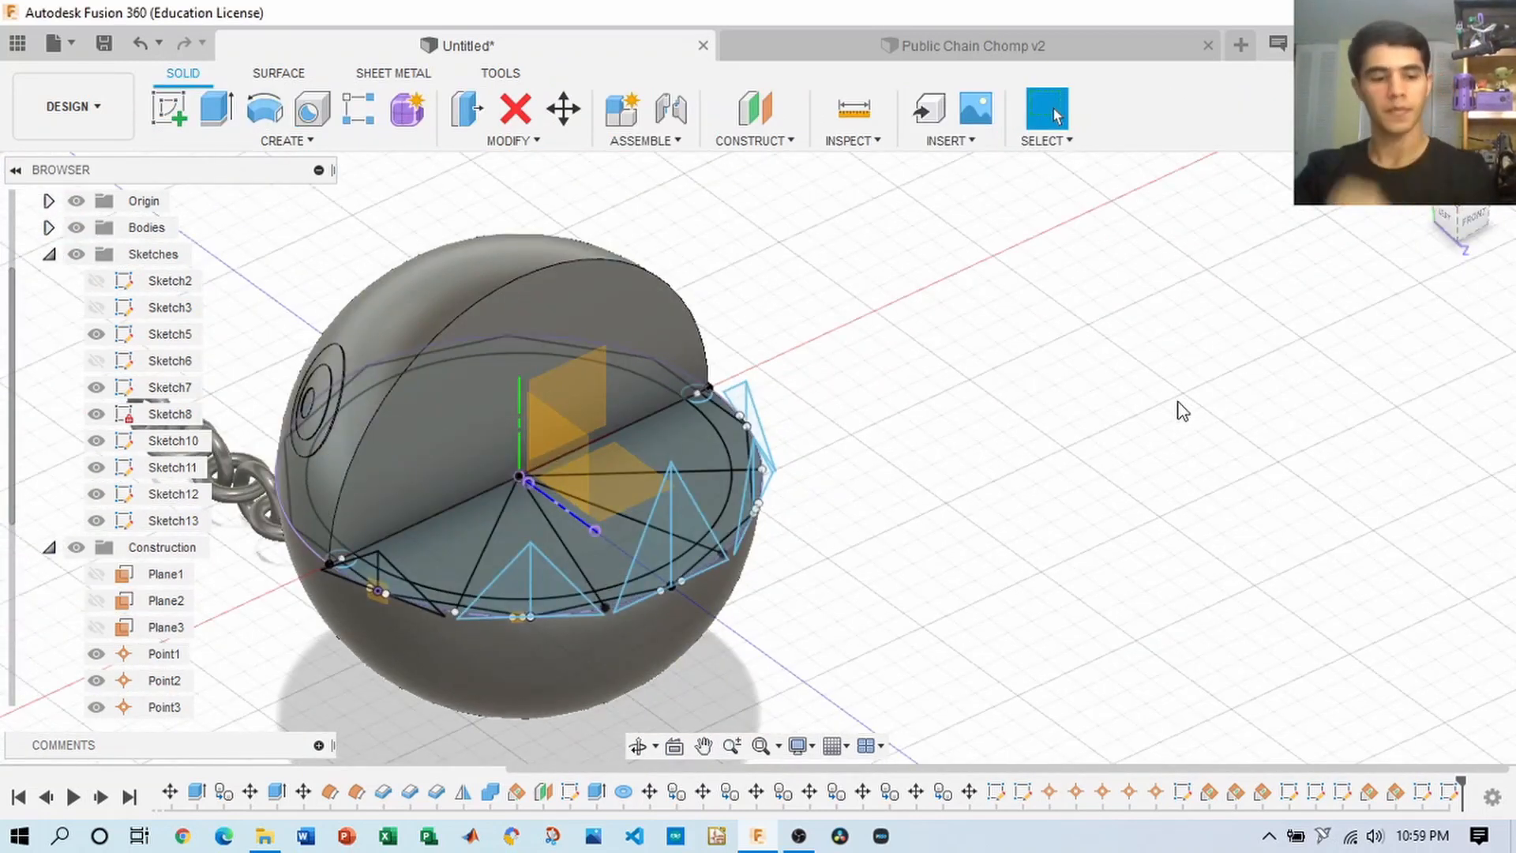
- Start an extrusion with the mouth rim beside the first tooth seen from above
shift+middle_drag(1485, 230, 1226, 373)
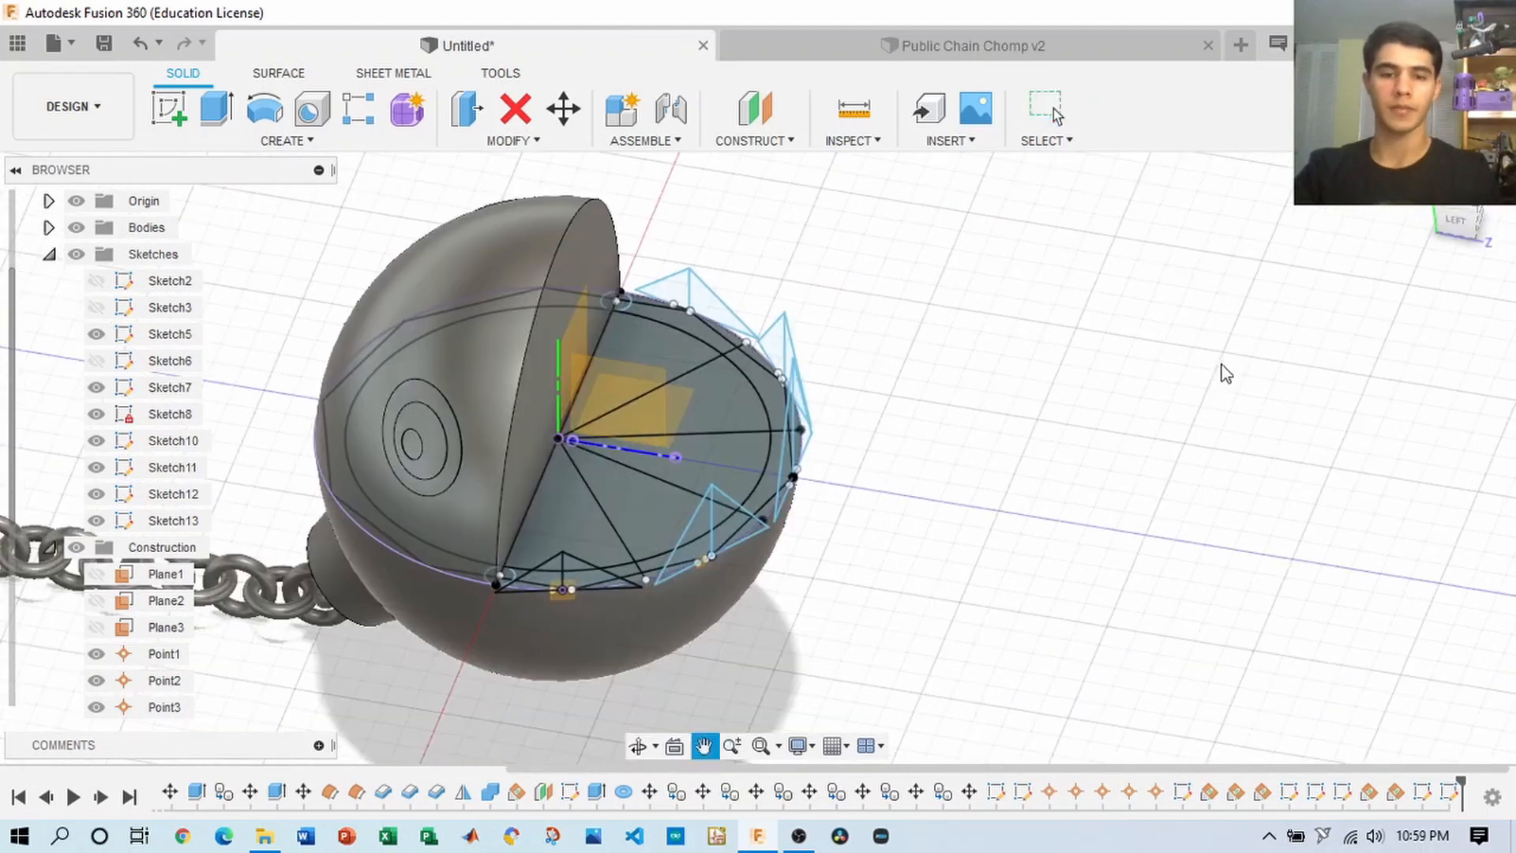
click(220, 121)
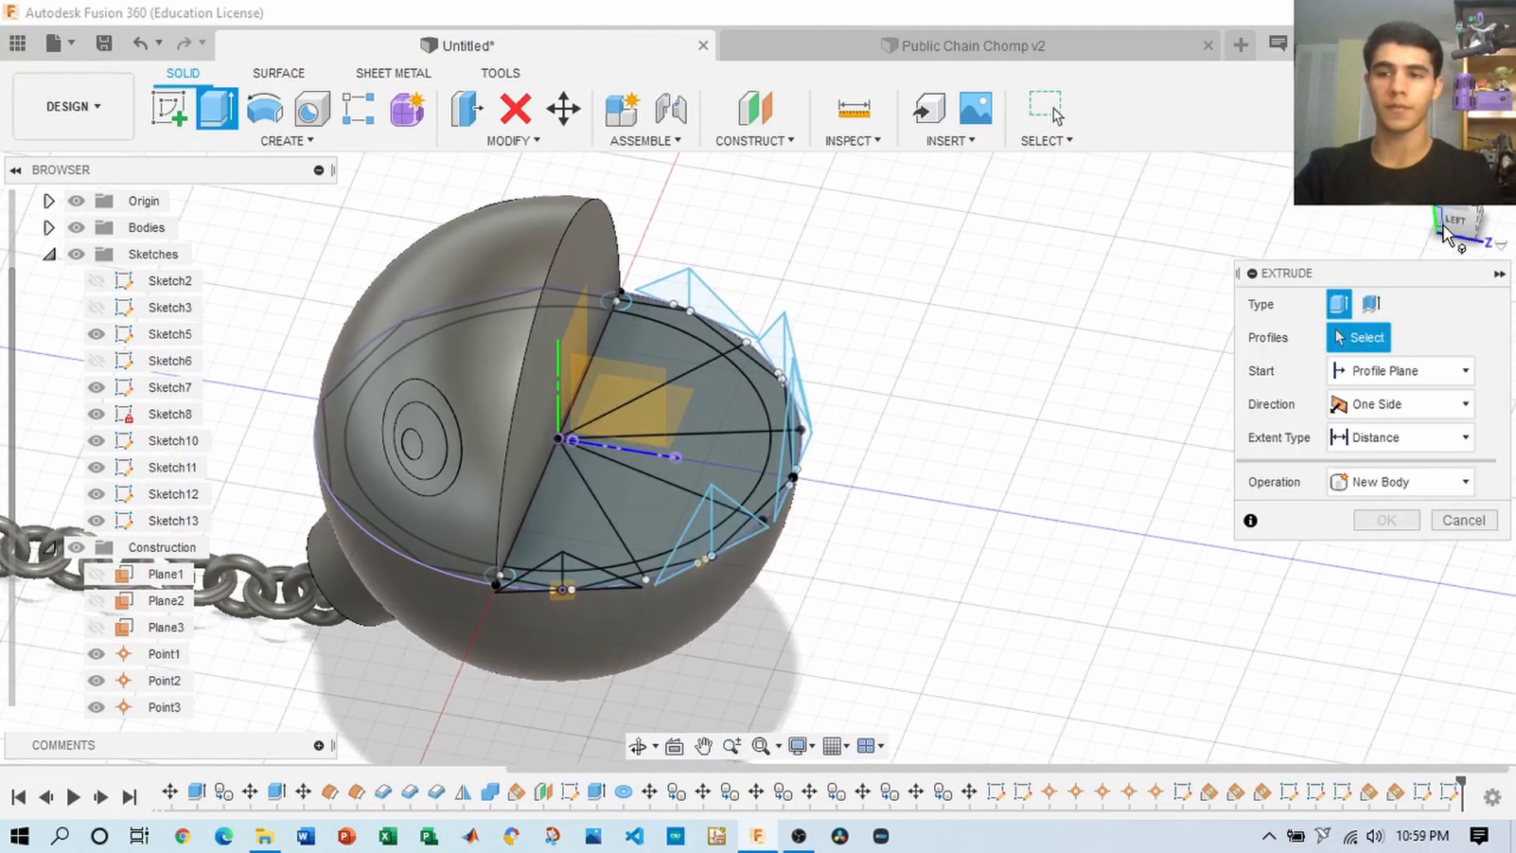
drag(1445, 235, 1494, 238)
click(1460, 215)
scroll(329, 396, up, 3)
click(329, 397)
click(357, 347)
click(353, 418)
click(408, 550)
scroll(407, 550, down, 4)
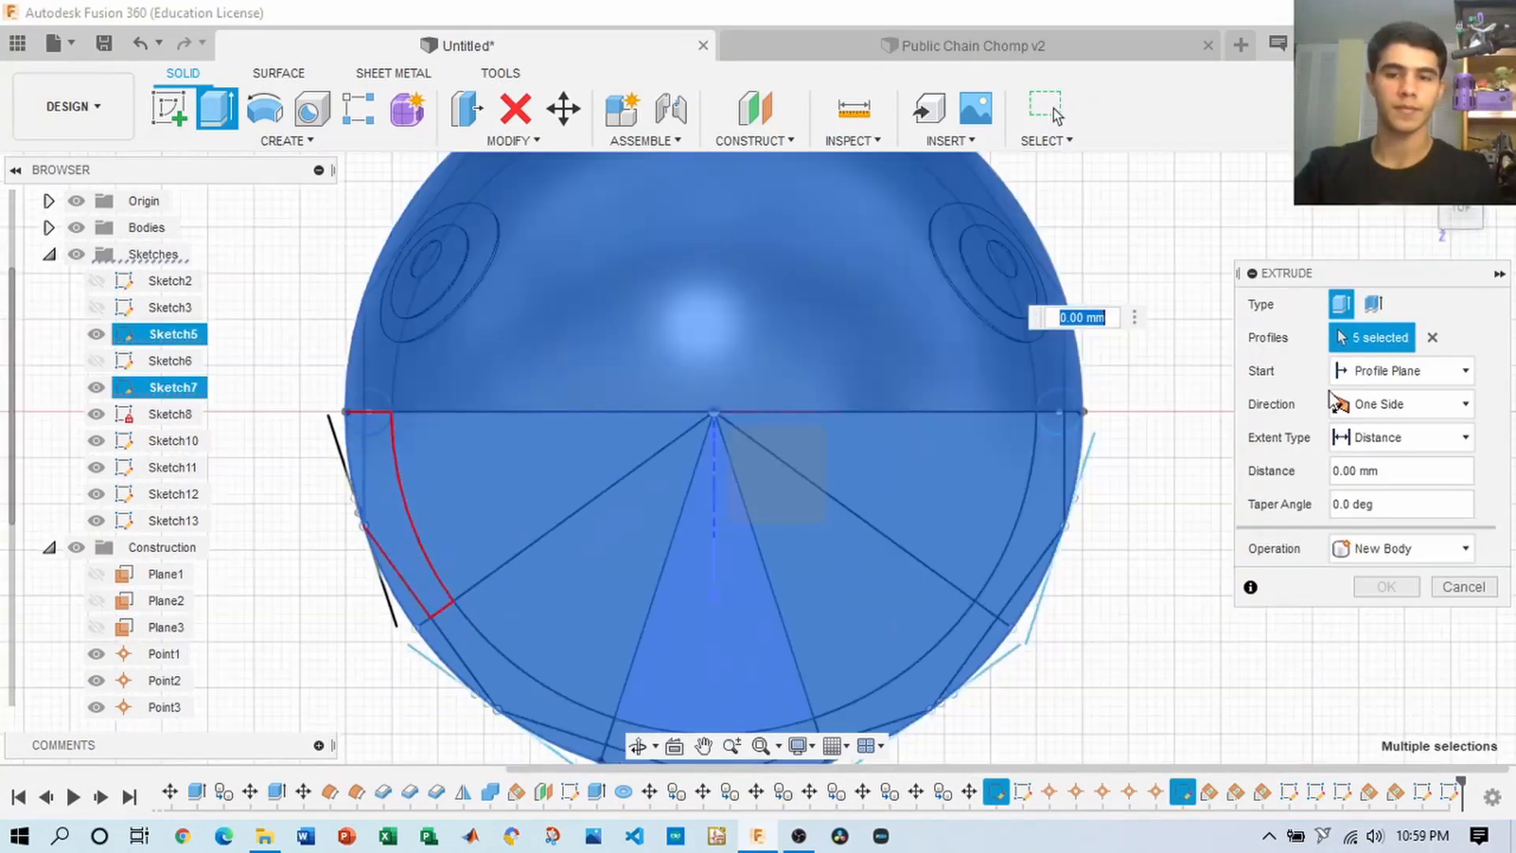
click(1432, 337)
- Select the five Sketch5 profile regions that form the rim segment at the first tooth
scroll(337, 426, up, 5)
click(395, 257)
click(292, 260)
click(273, 401)
click(395, 435)
scroll(395, 434, down, 4)
scroll(455, 518, up, 4)
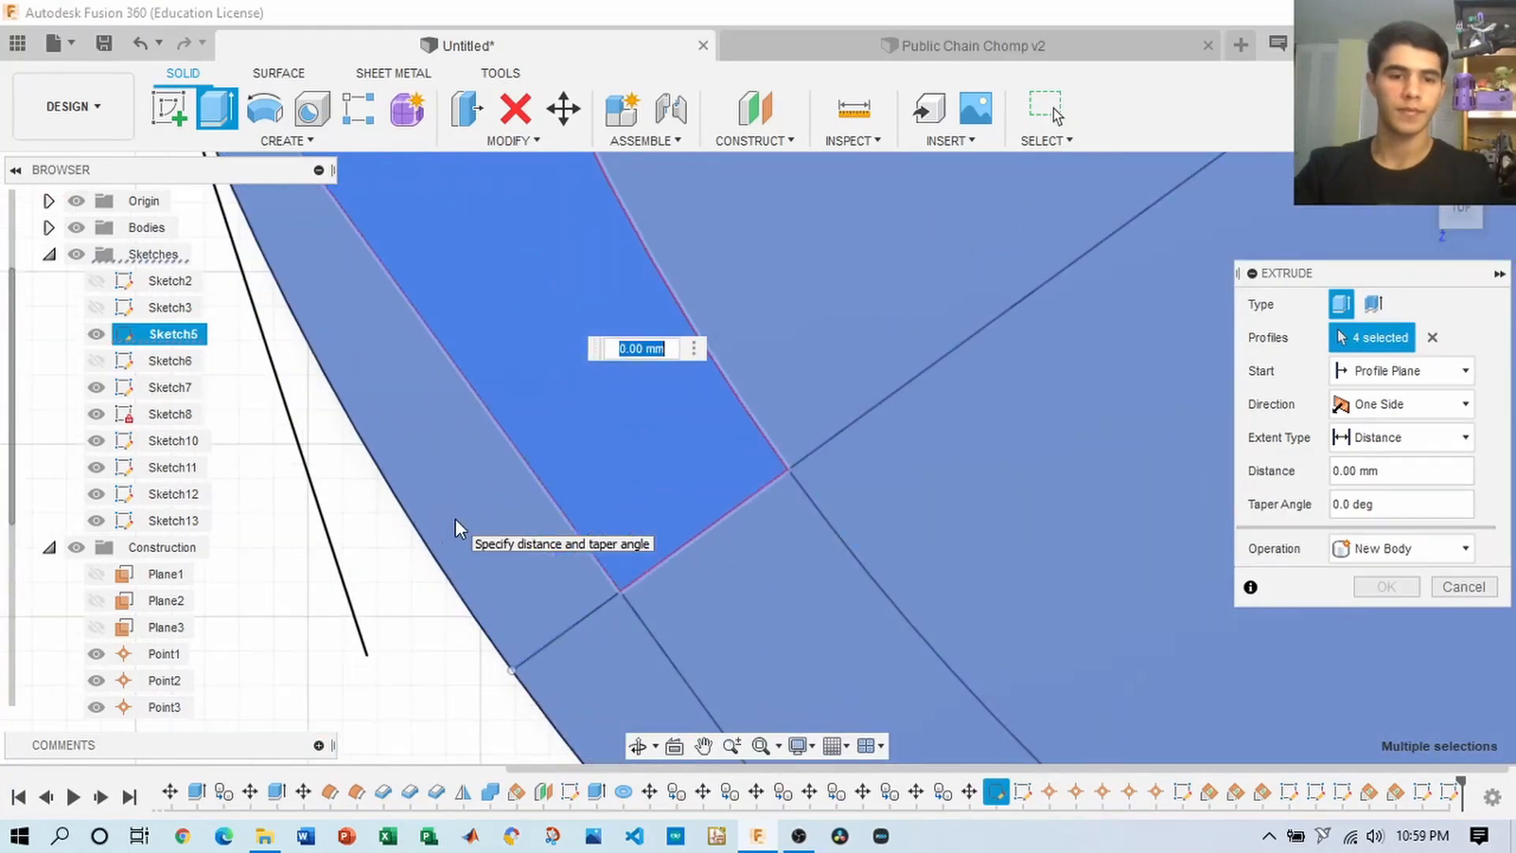
click(732, 576)
scroll(733, 576, down, 6)
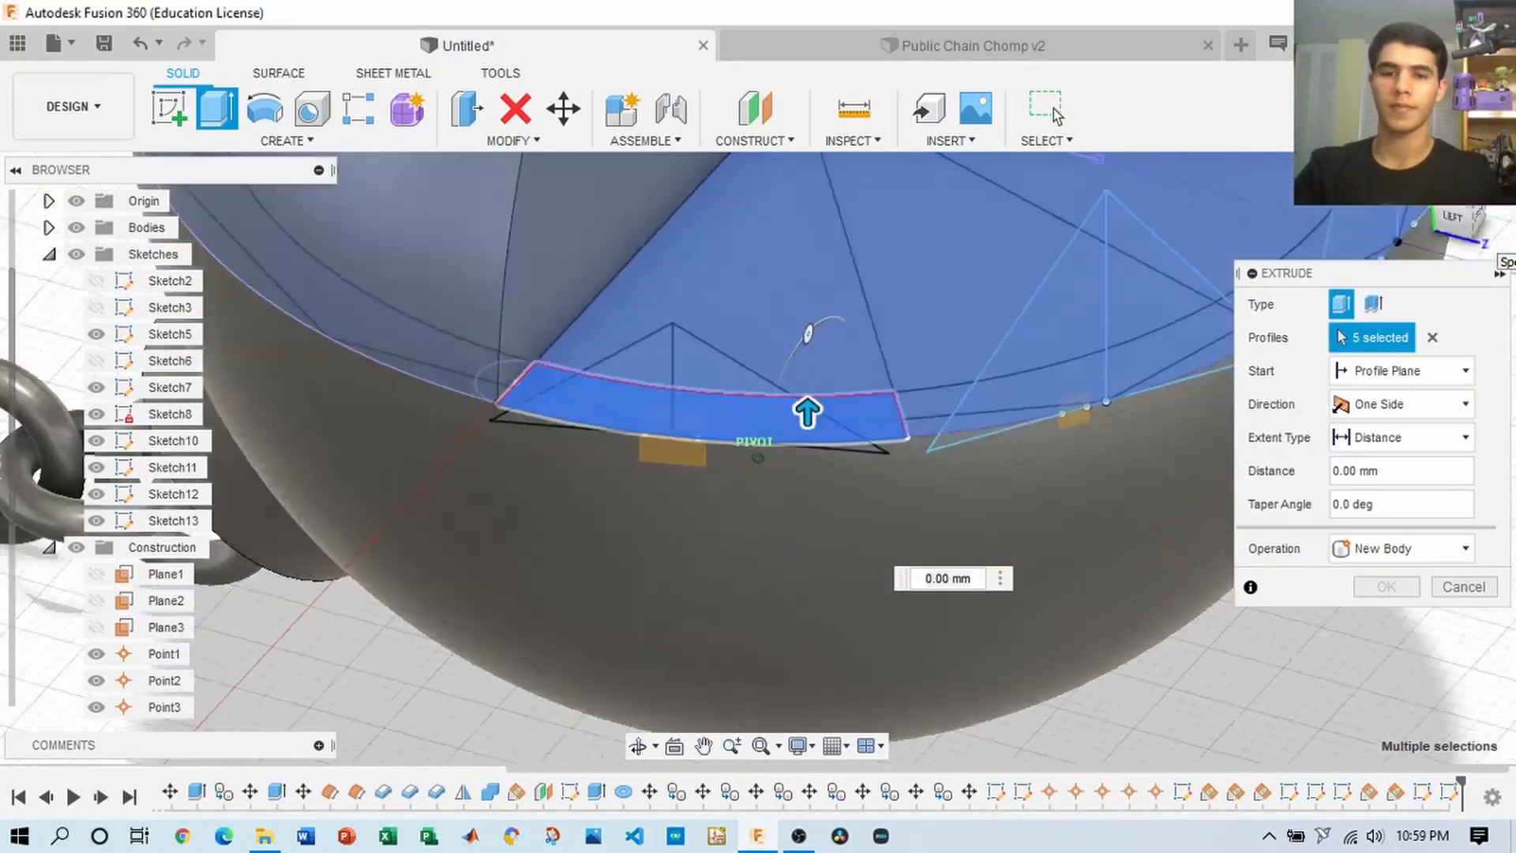
- Extrude the selected rim segment 9 mm upward as a new body
click(1455, 216)
middle_drag(825, 521, 835, 619)
scroll(809, 569, up, 3)
drag(734, 545, 720, 319)
shift+middle_drag(1113, 452, 995, 513)
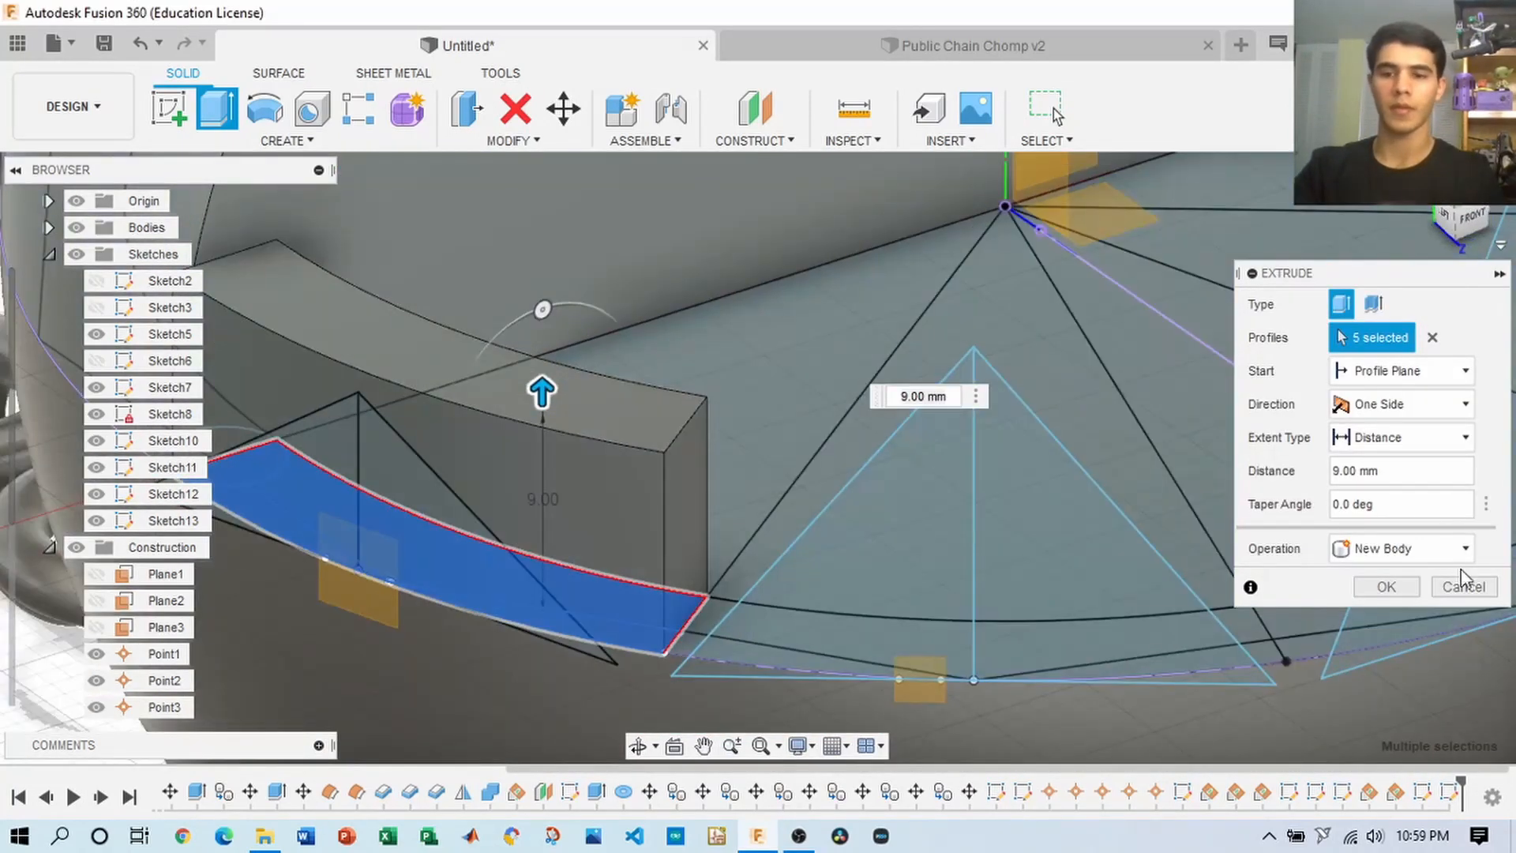
click(1393, 590)
scroll(676, 462, down, 1)
scroll(590, 497, down, 2)
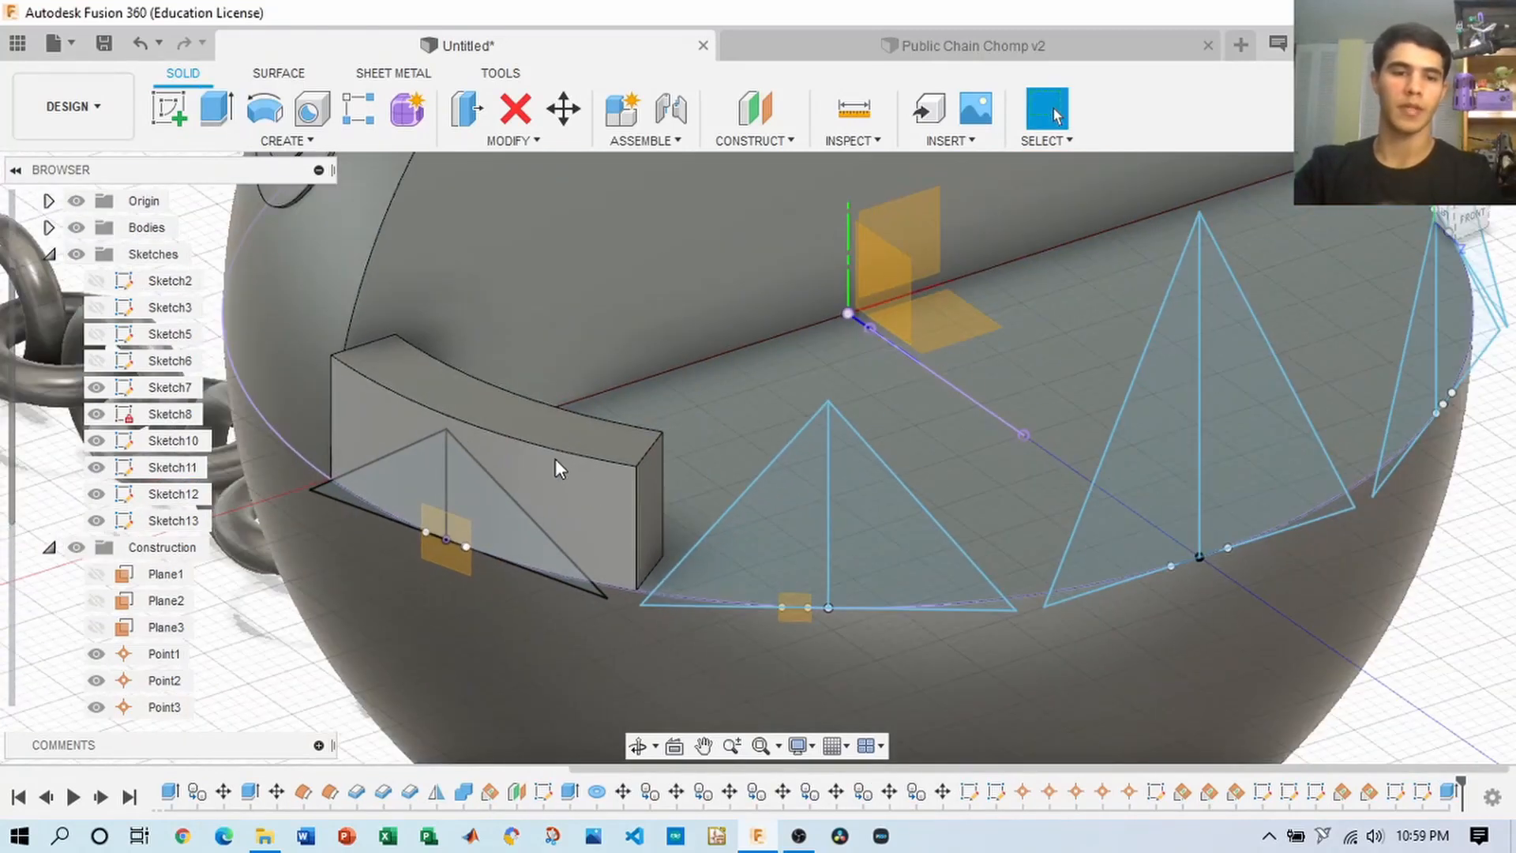
- Set up an extrusion of the first tooth's two triangle profiles at -7 mm through the curved rim segment
click(210, 123)
click(456, 495)
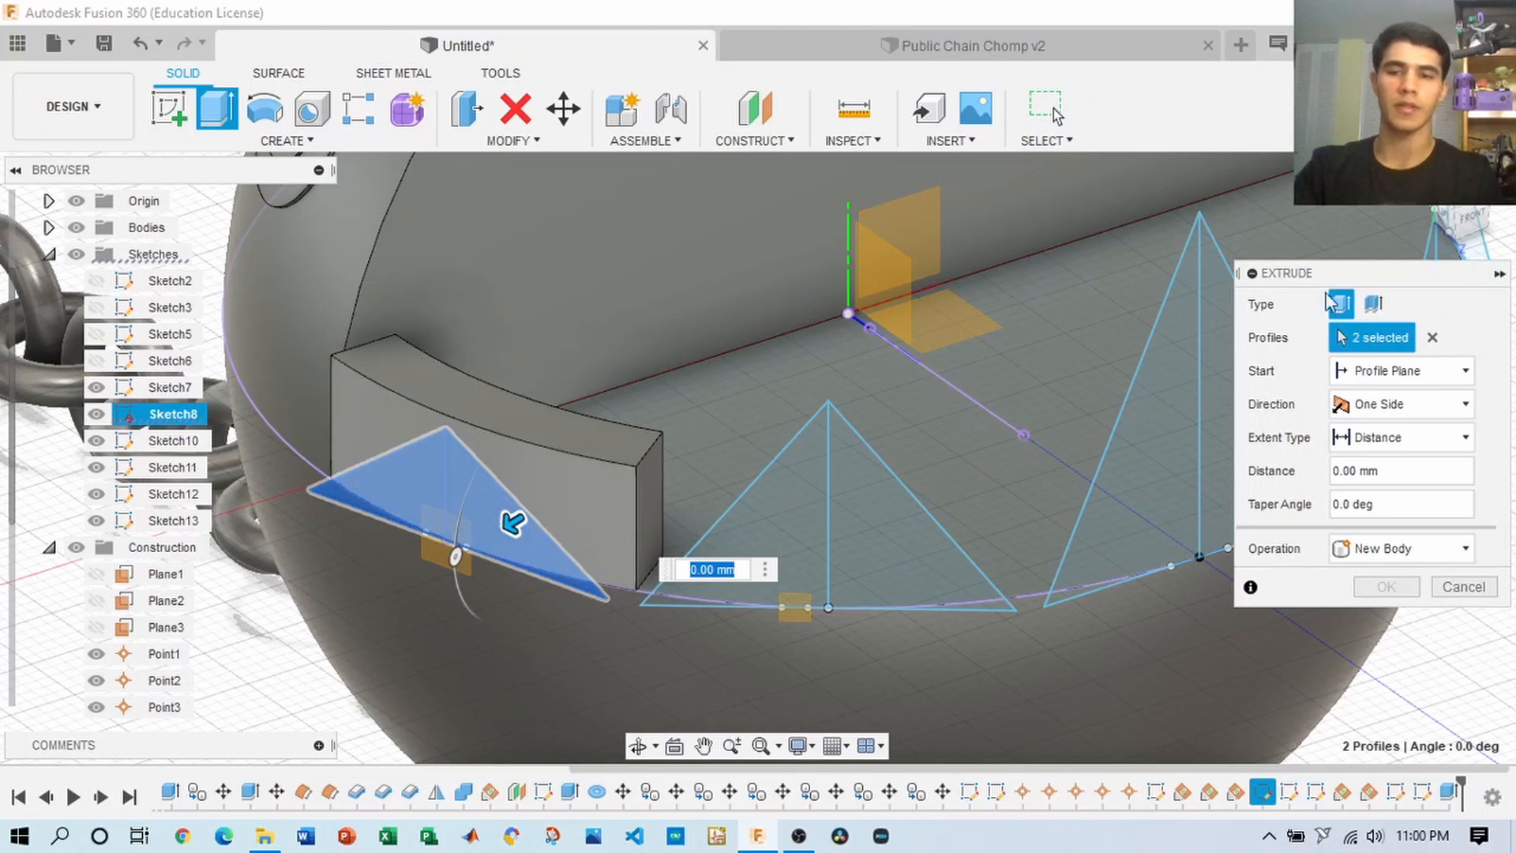
shift+middle_drag(509, 525, 600, 513)
drag(1448, 228, 1459, 230)
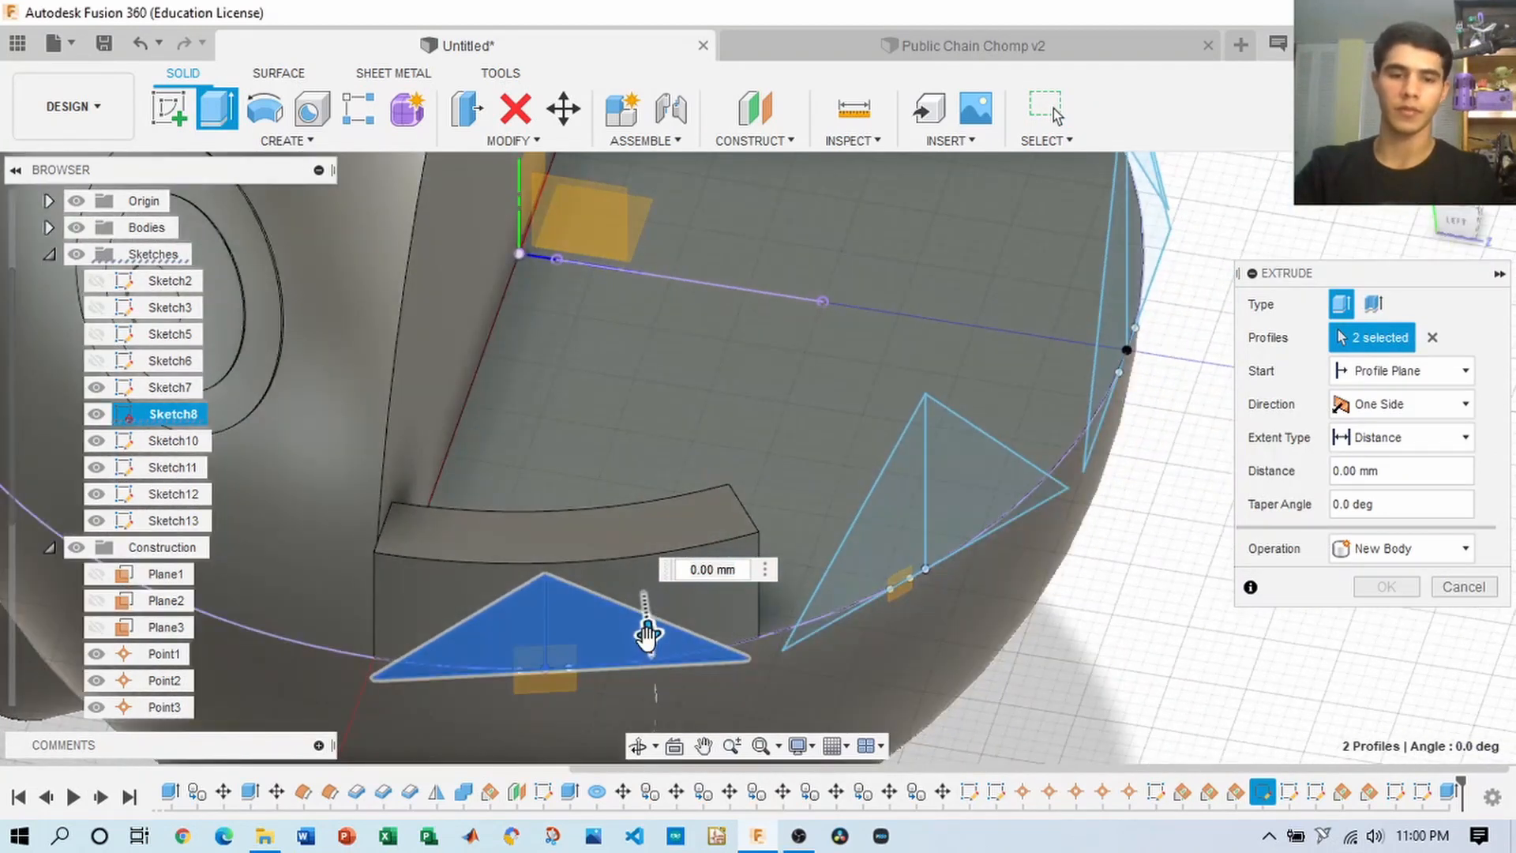
drag(649, 616, 653, 551)
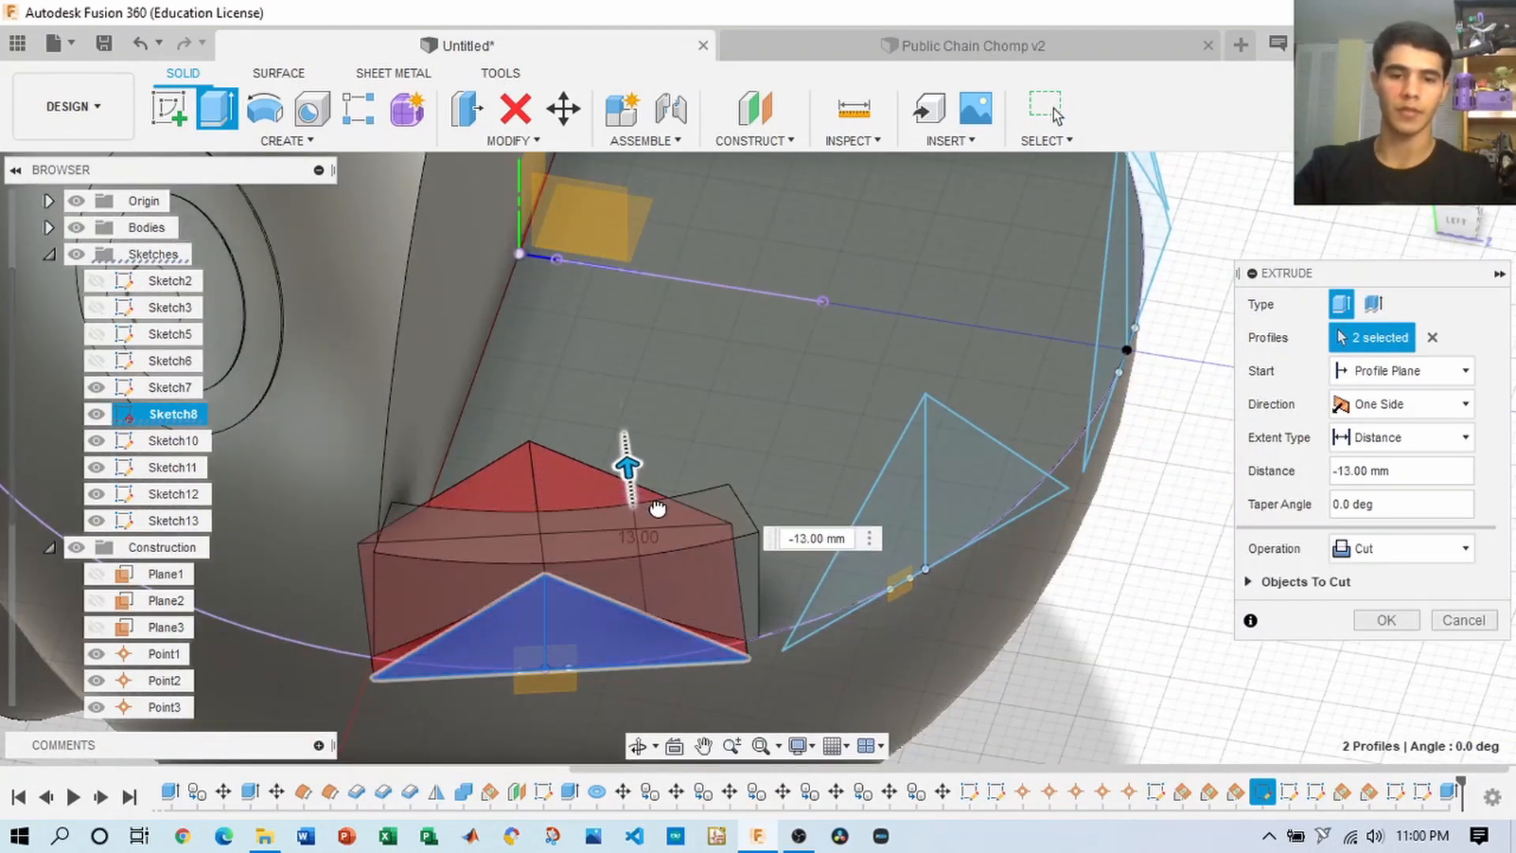
shift+middle_drag(758, 458, 1145, 233)
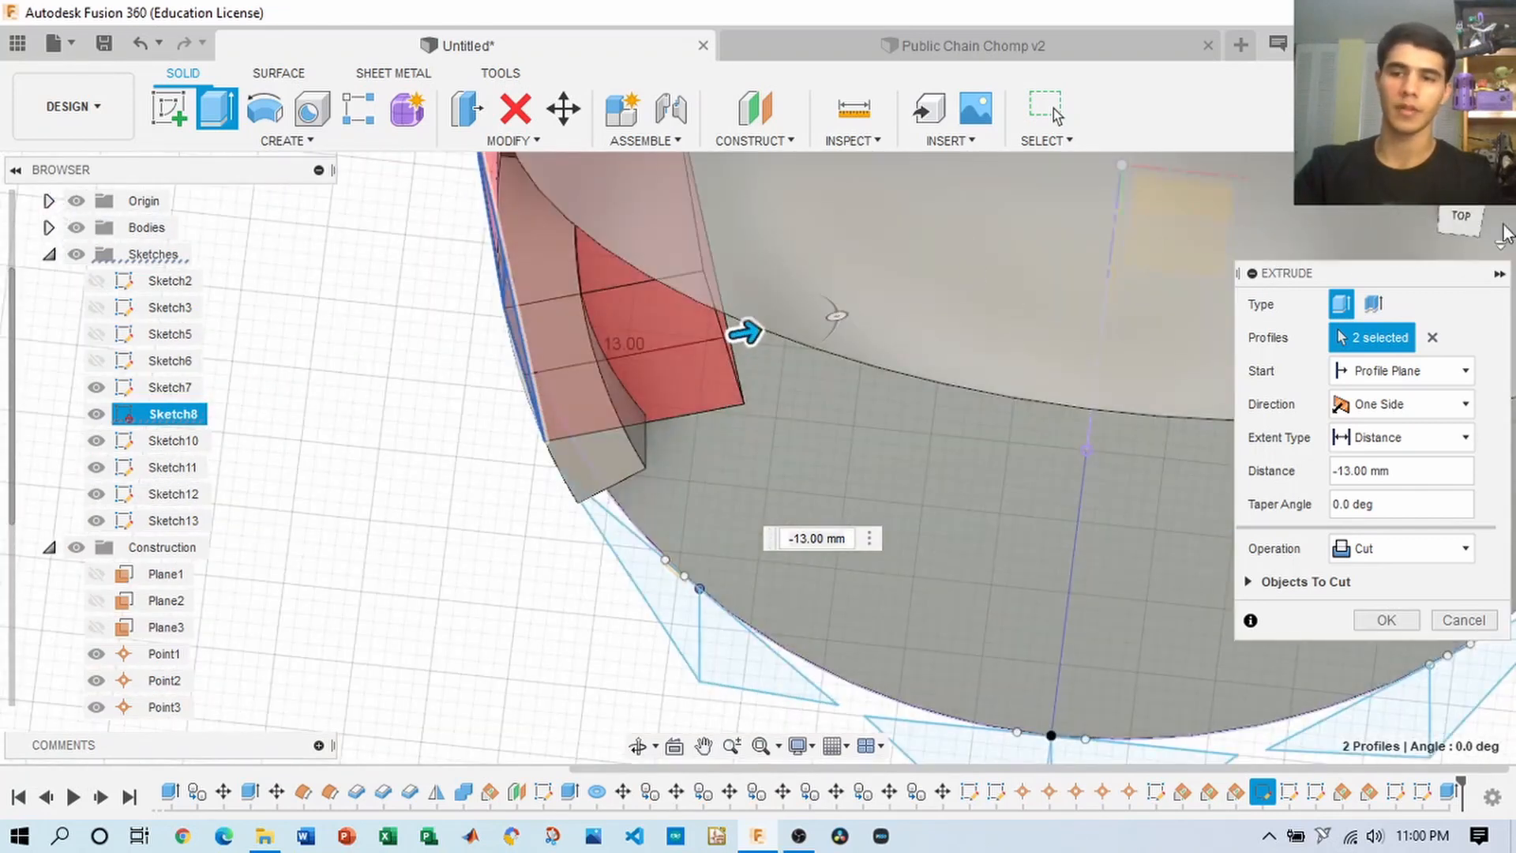
click(1465, 223)
scroll(636, 264, up, 3)
middle_drag(622, 232, 673, 371)
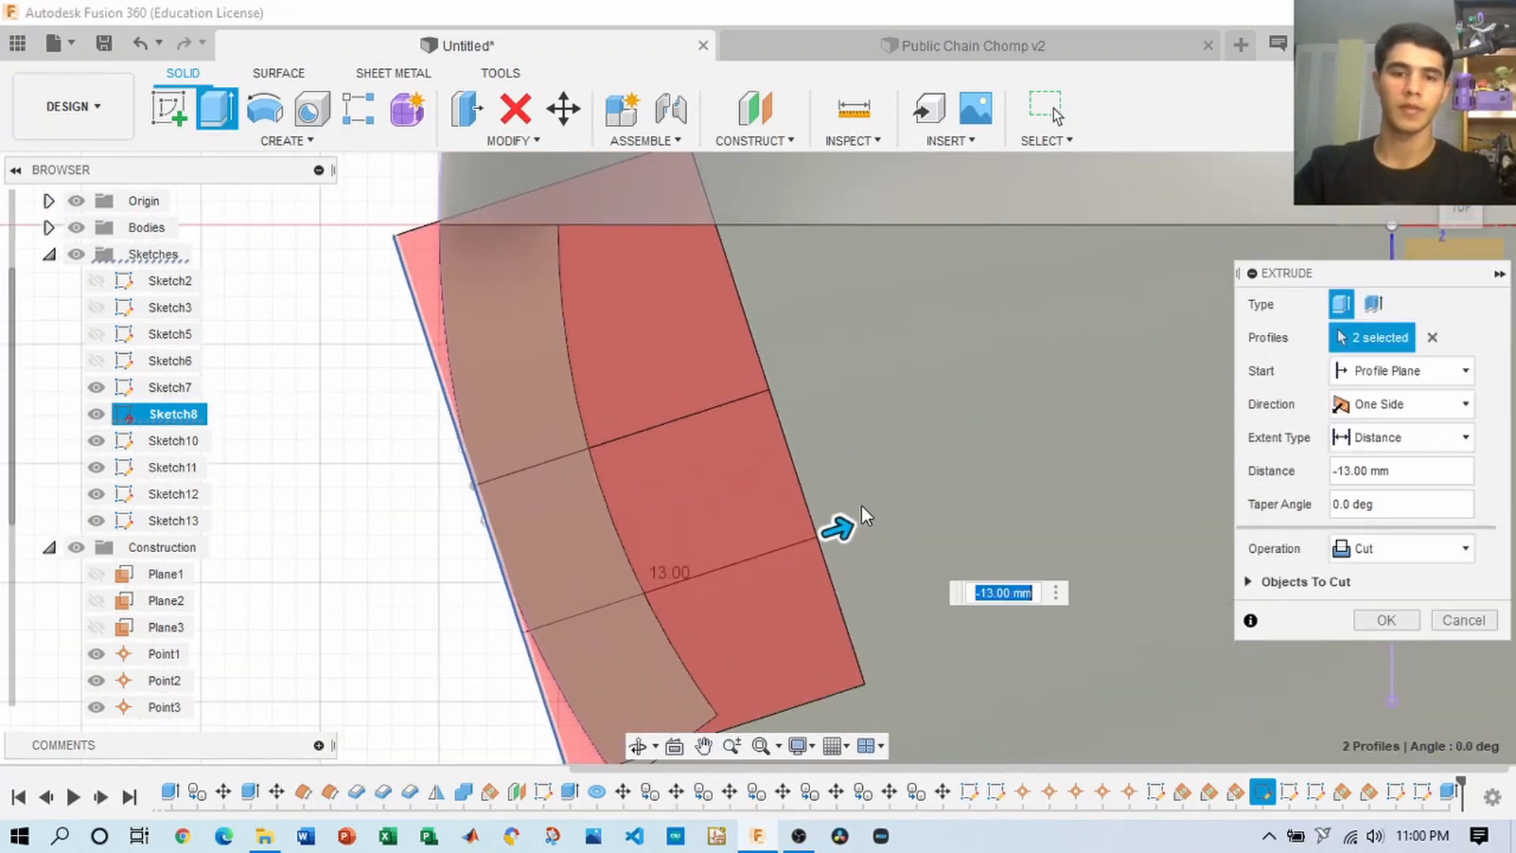
drag(839, 528, 705, 572)
scroll(1035, 476, down, 2)
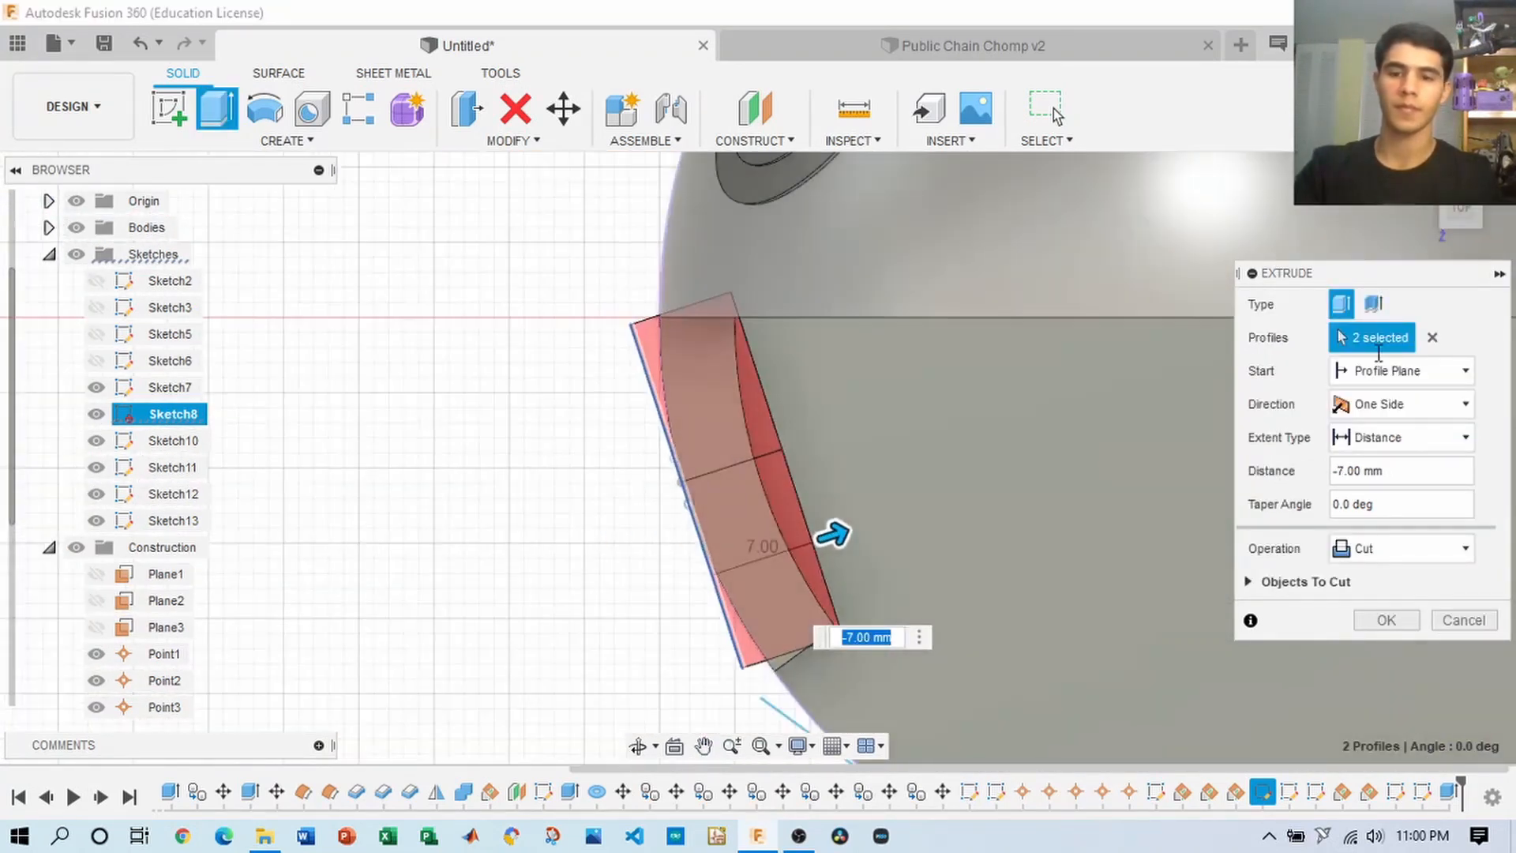
- Try the Intersect, Join and New Body operations for the first tooth's extrusion
click(1459, 225)
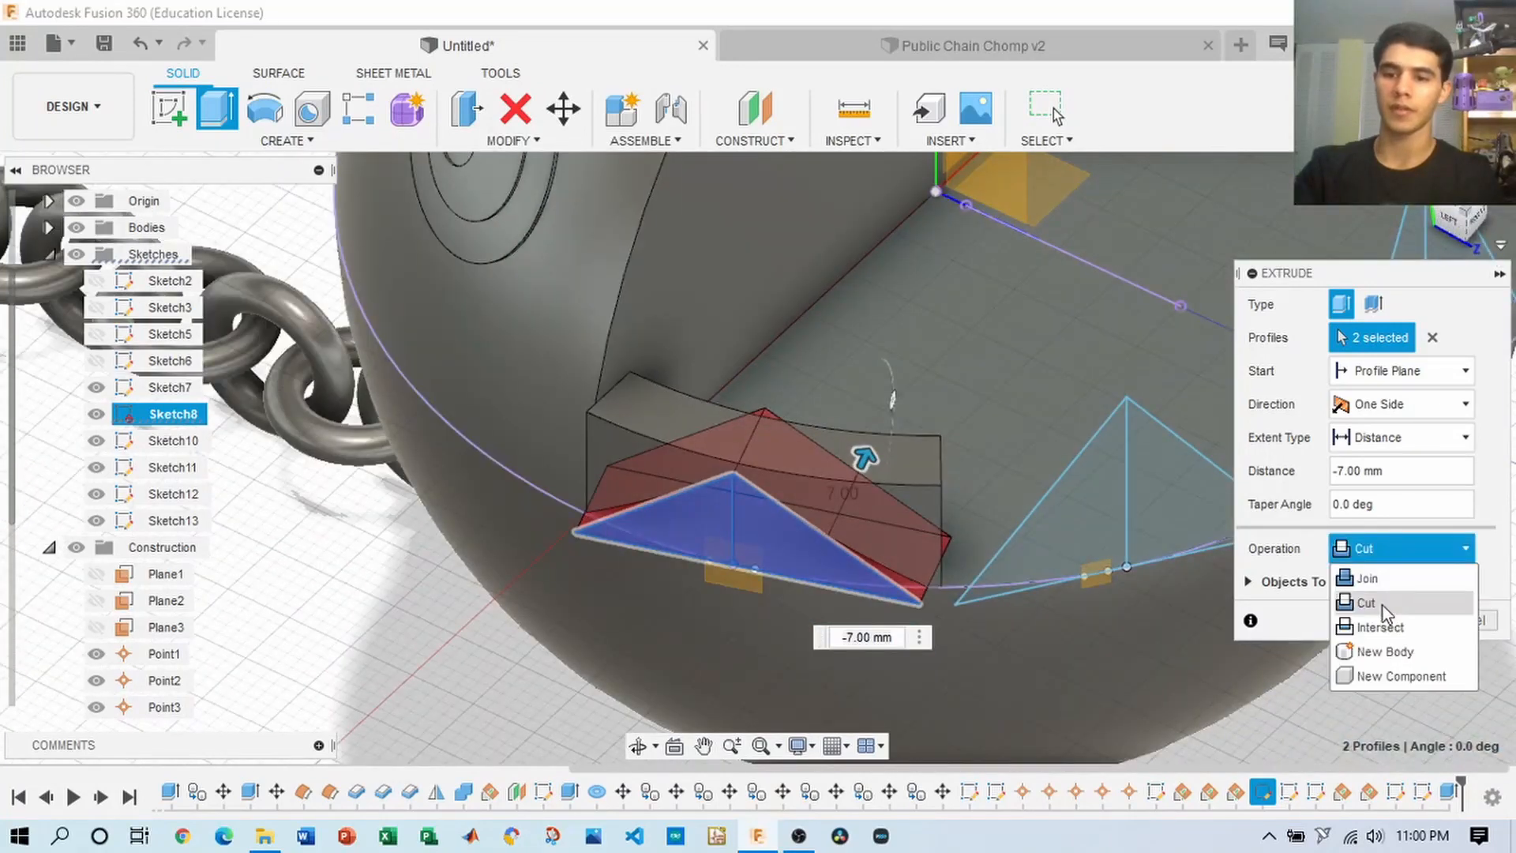
click(1380, 626)
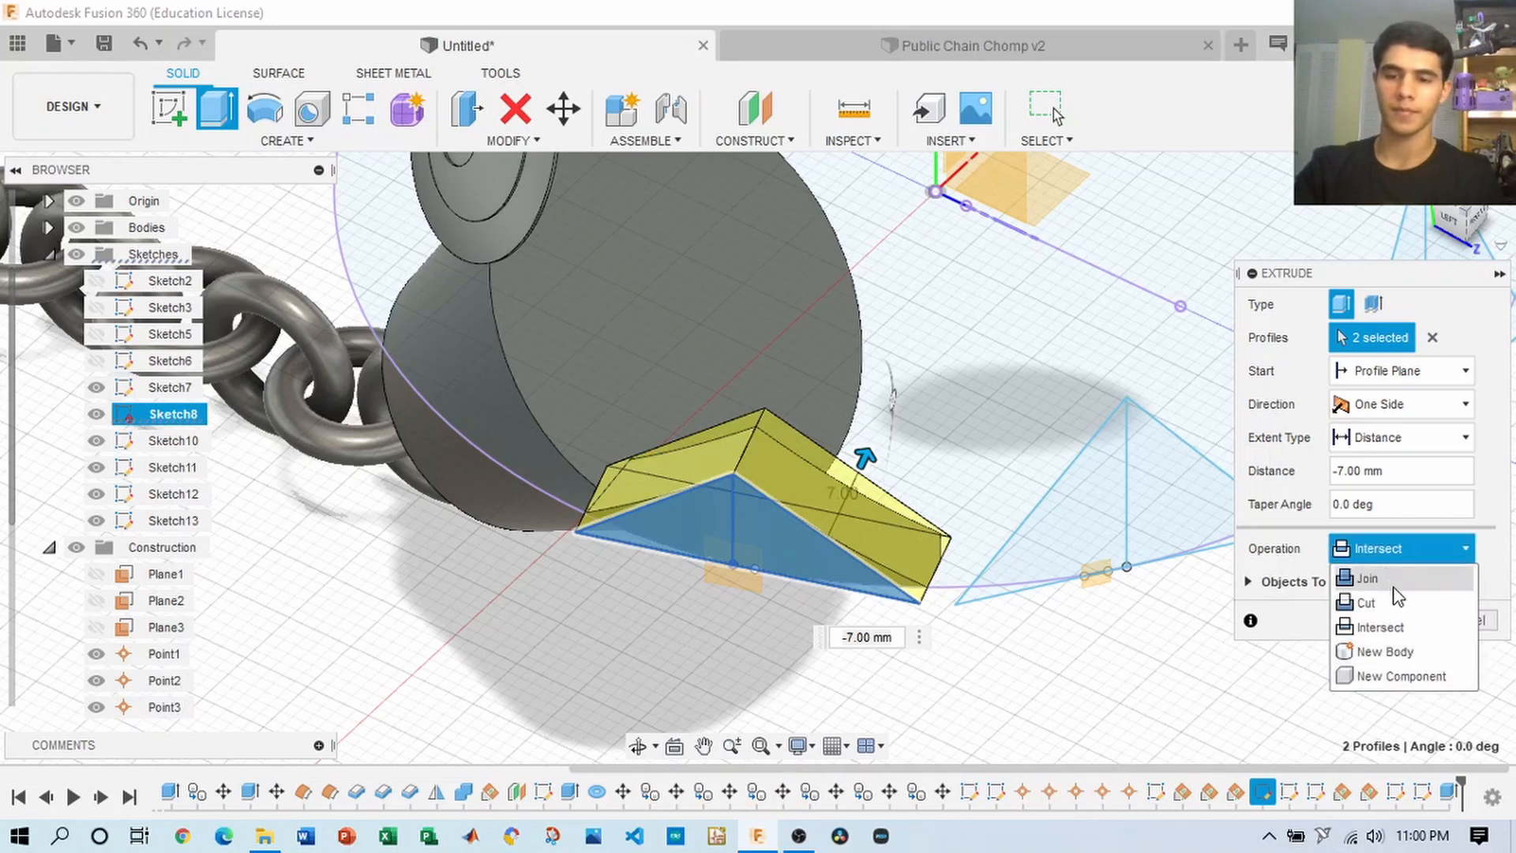
click(1394, 584)
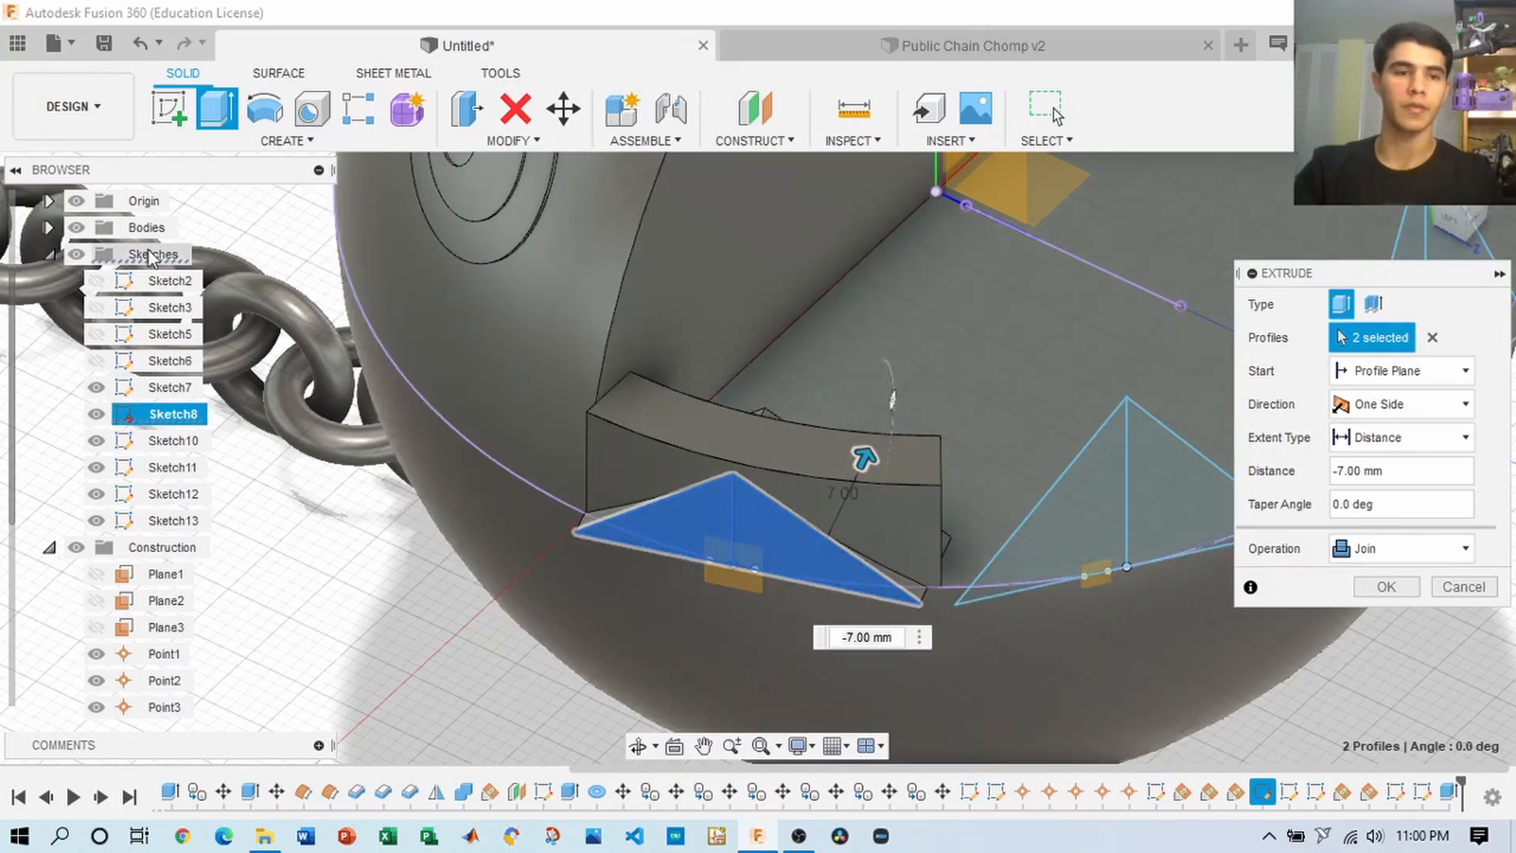
click(1421, 625)
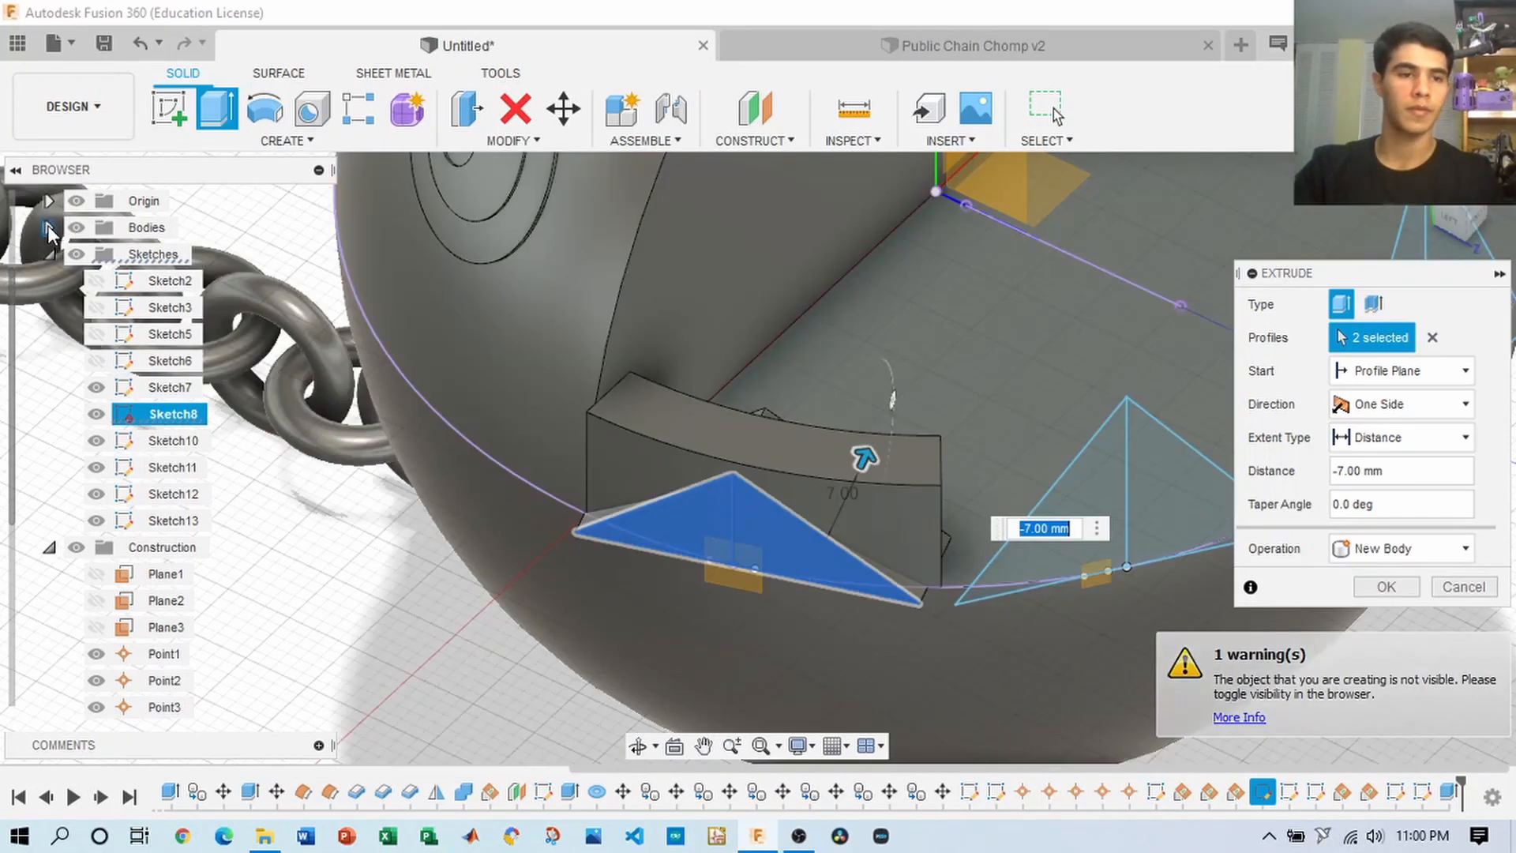
- Hide the large sphere body, Body1, while keeping the rim segment of the first tooth visible
click(47, 227)
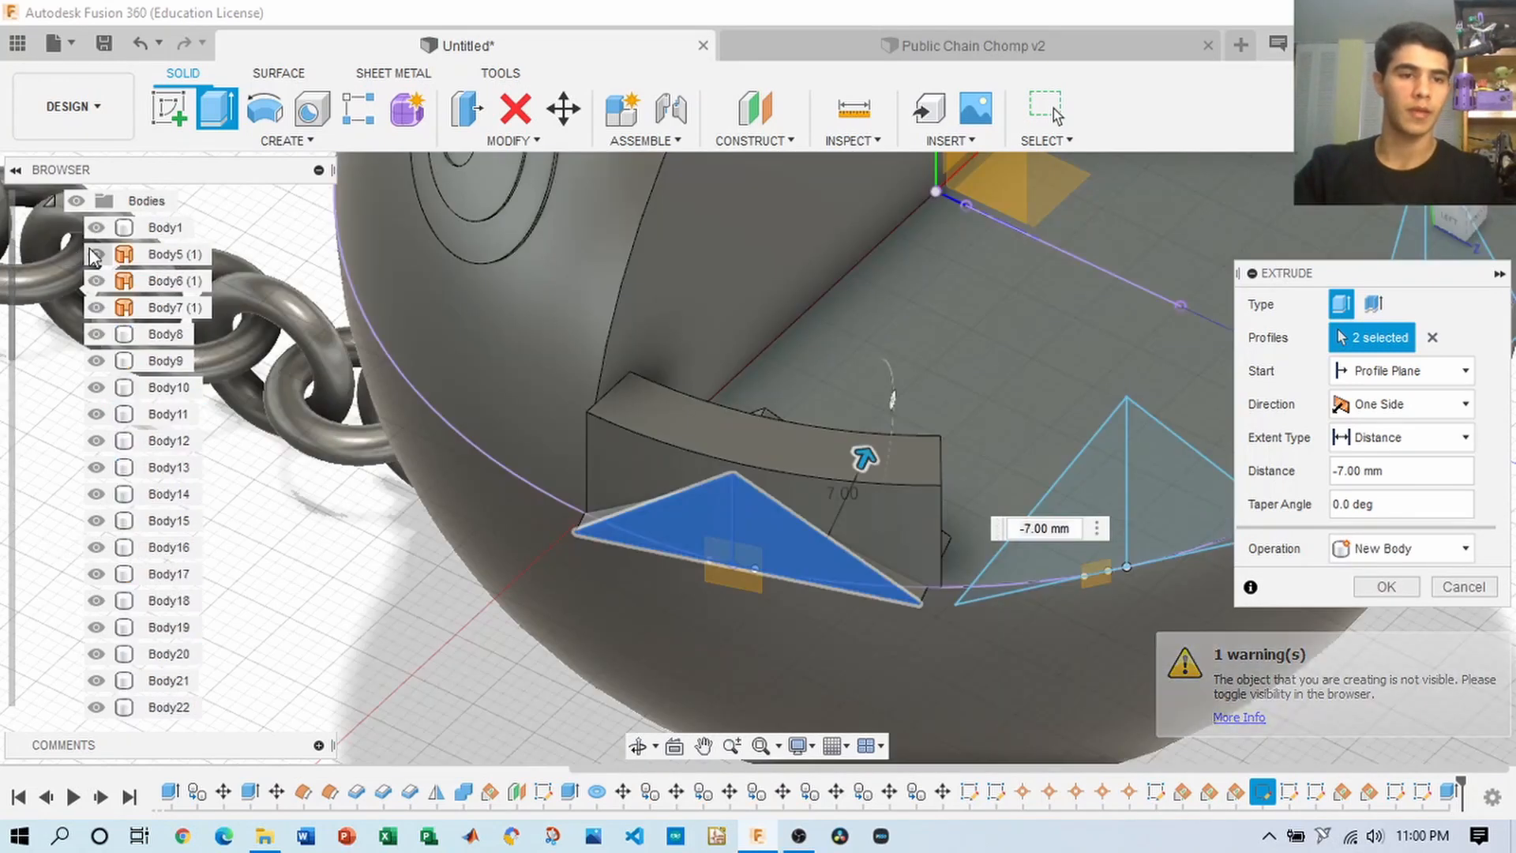
click(95, 230)
scroll(887, 387, down, 4)
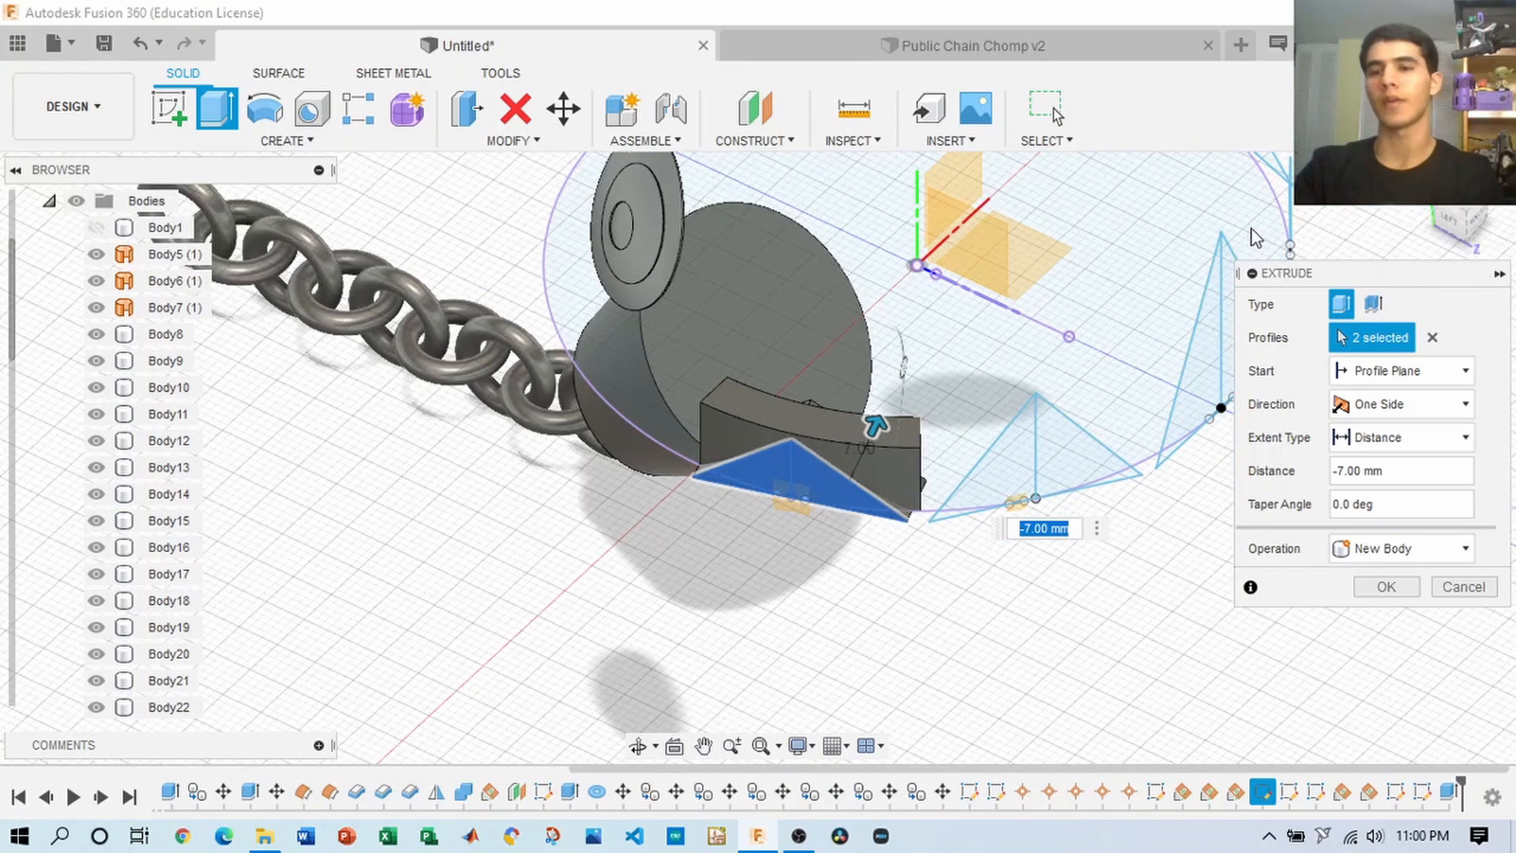
middle_drag(1252, 232, 1125, 361)
scroll(1124, 361, down, 1)
scroll(1124, 361, down, 2)
drag(1454, 225, 582, 223)
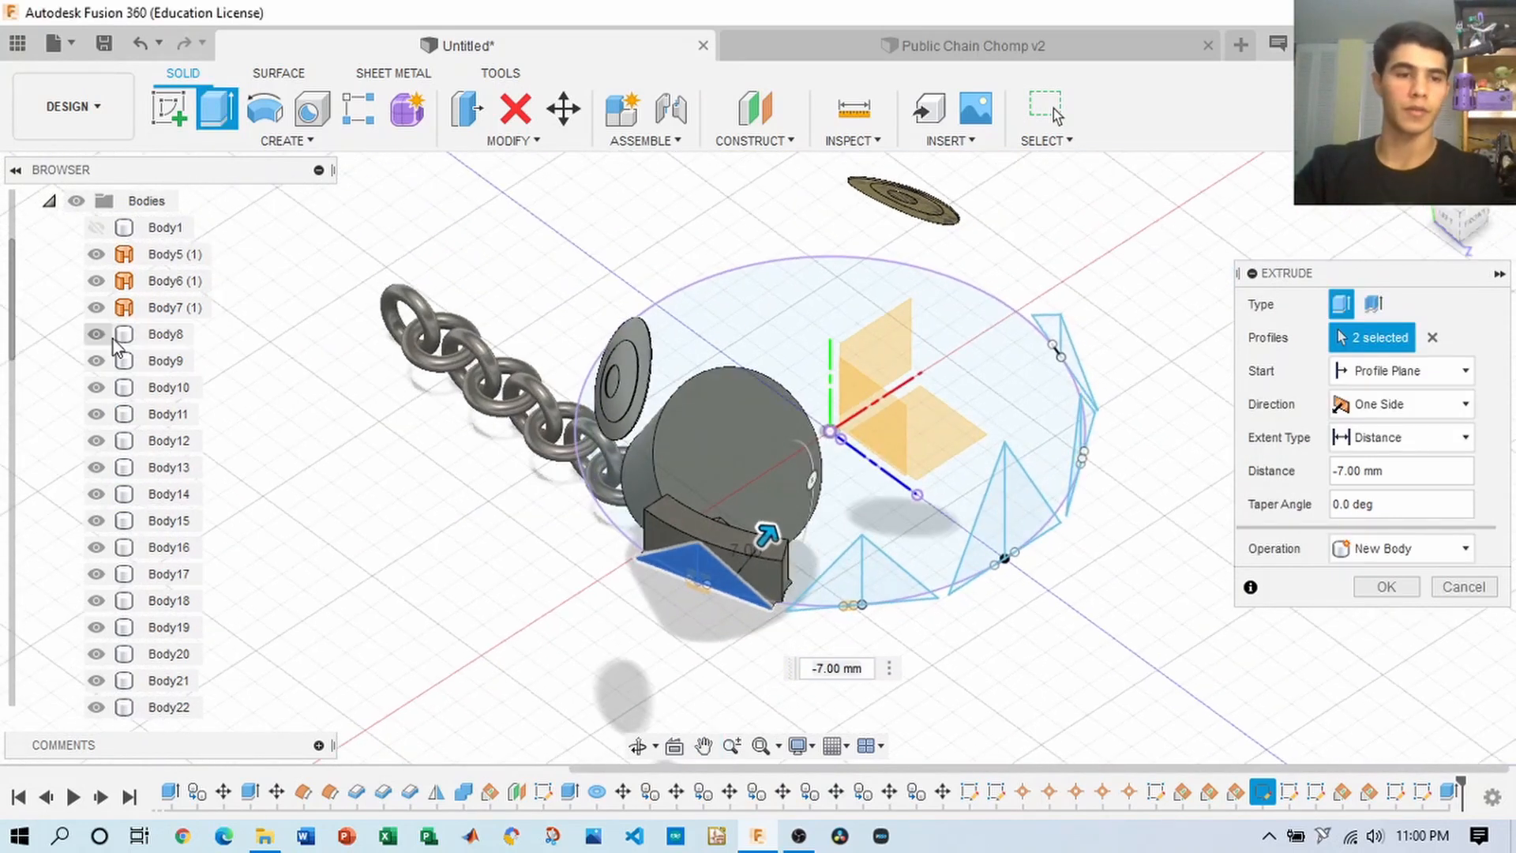
click(95, 228)
click(96, 229)
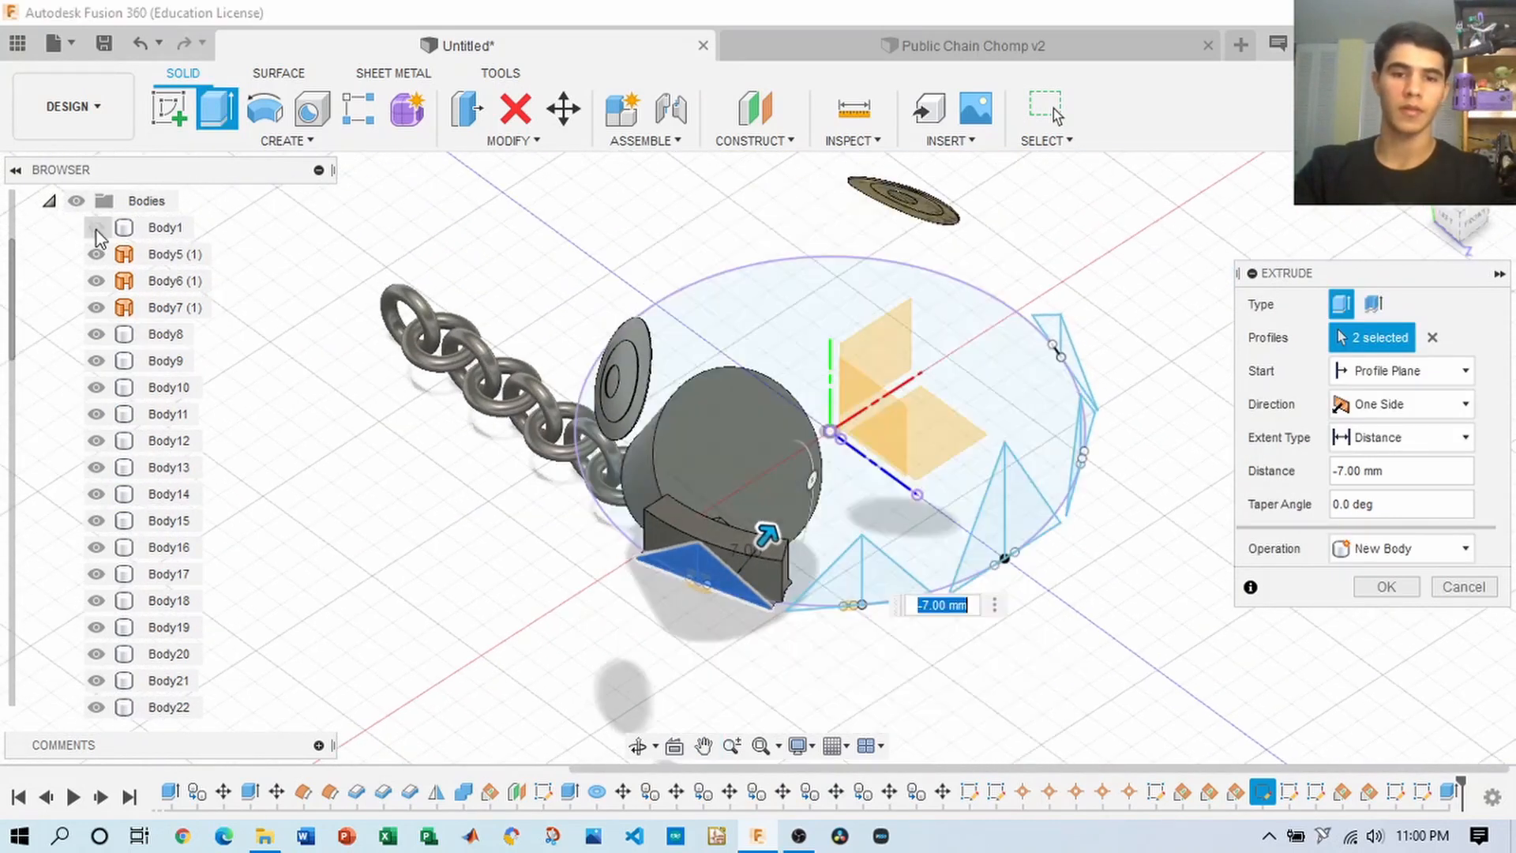
- Finish the first tooth's -7 mm extrusion with the Intersect operation
click(1462, 241)
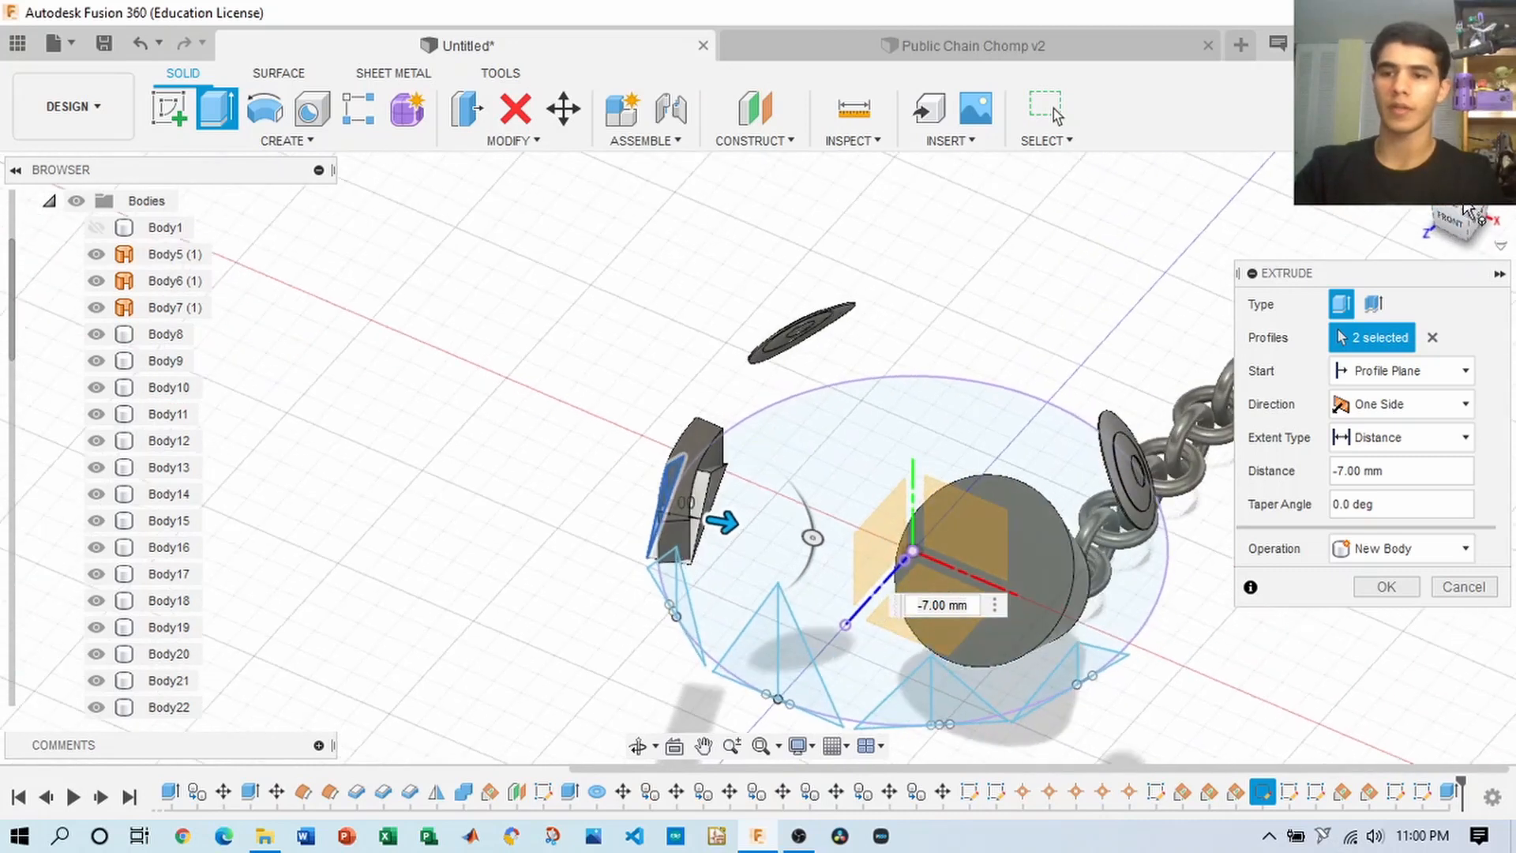
drag(1466, 209, 1487, 232)
click(1468, 216)
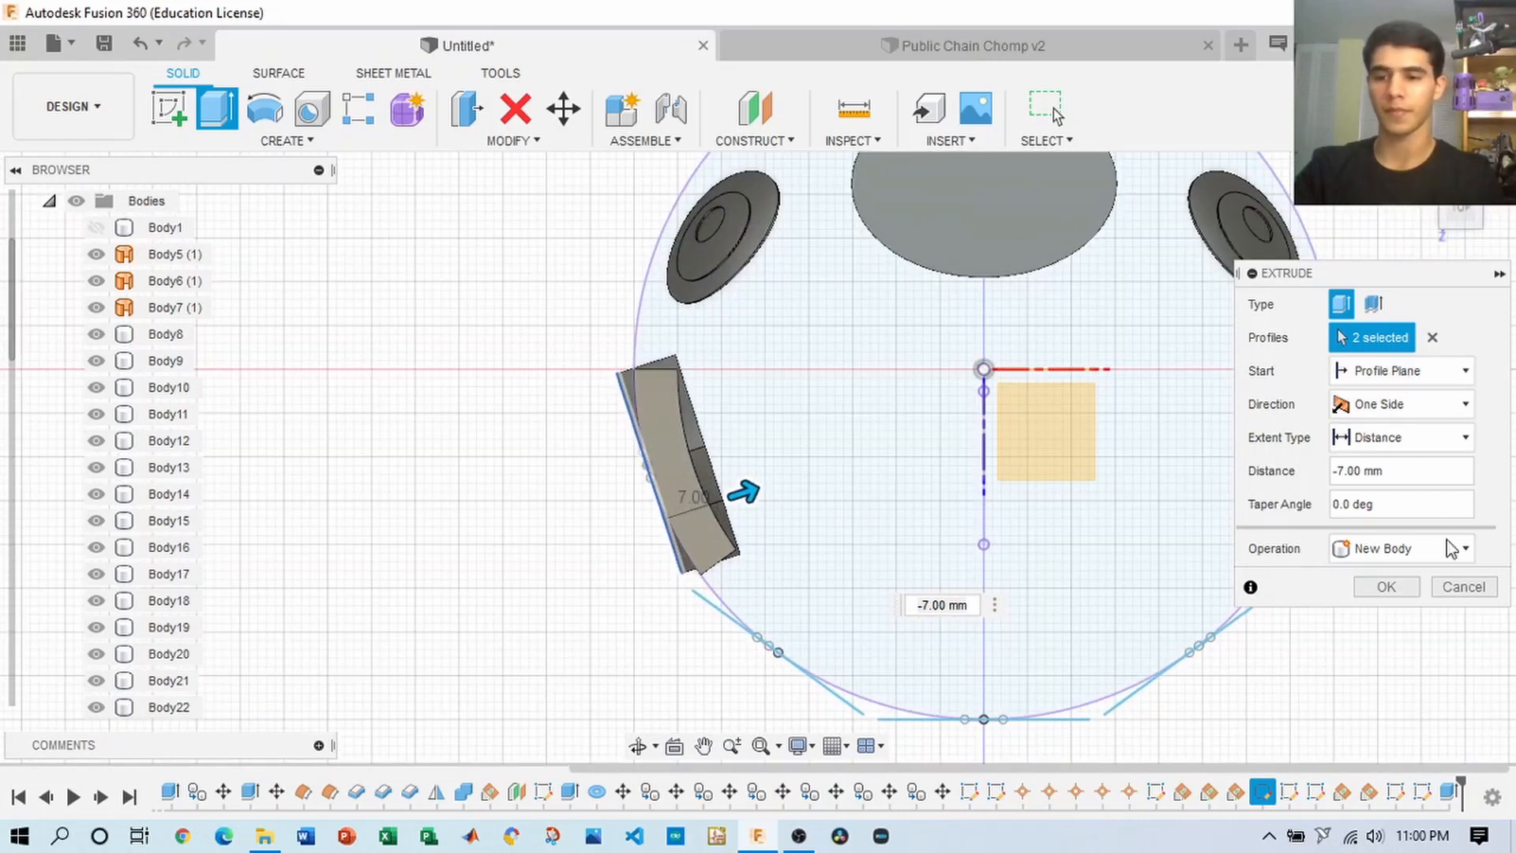
click(1378, 627)
mouse_move(1460, 230)
mouse_down()
mouse_move(1493, 195)
mouse_move(1511, 231)
mouse_move(1515, 202)
mouse_move(1510, 215)
mouse_up()
click(1385, 620)
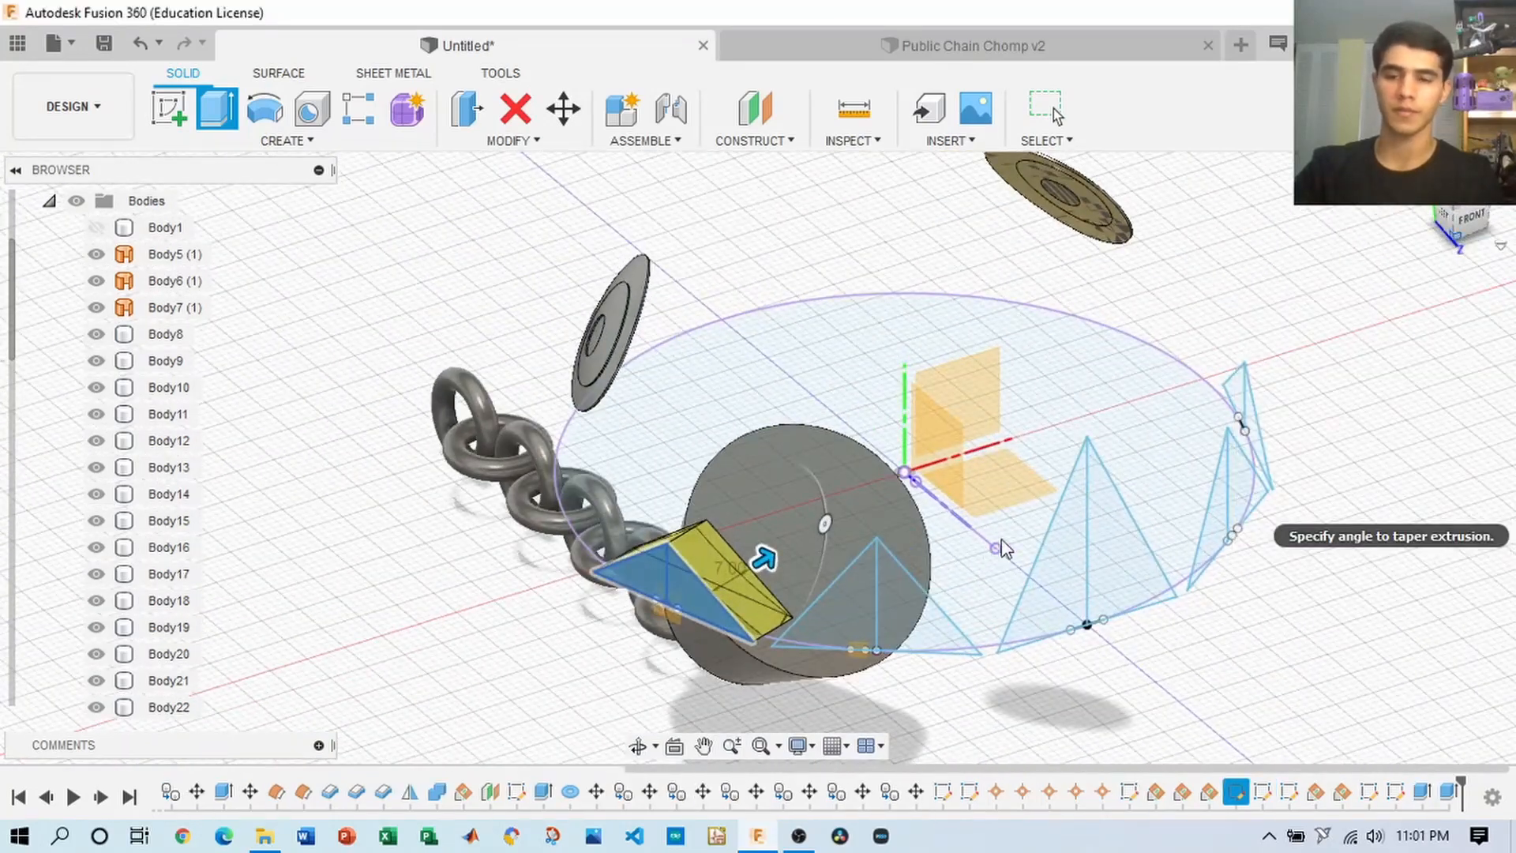
mouse_move(1466, 226)
mouse_down()
mouse_move(1495, 198)
mouse_move(1461, 224)
mouse_up()
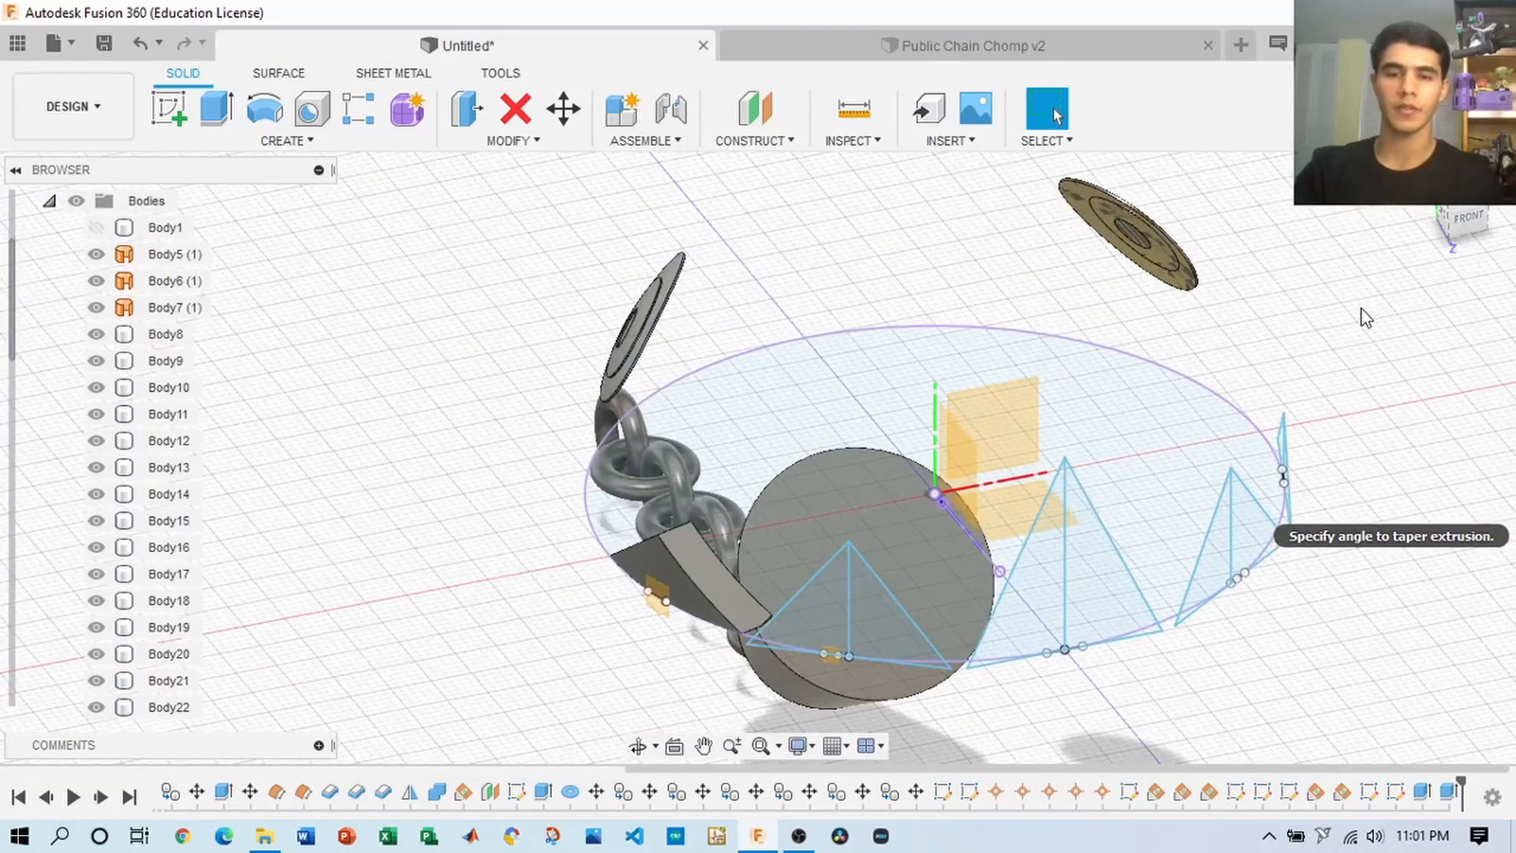
- Show the sphere and Sketch5 again, and select the three rim profiles behind the second tooth triangle for an extrusion
click(96, 228)
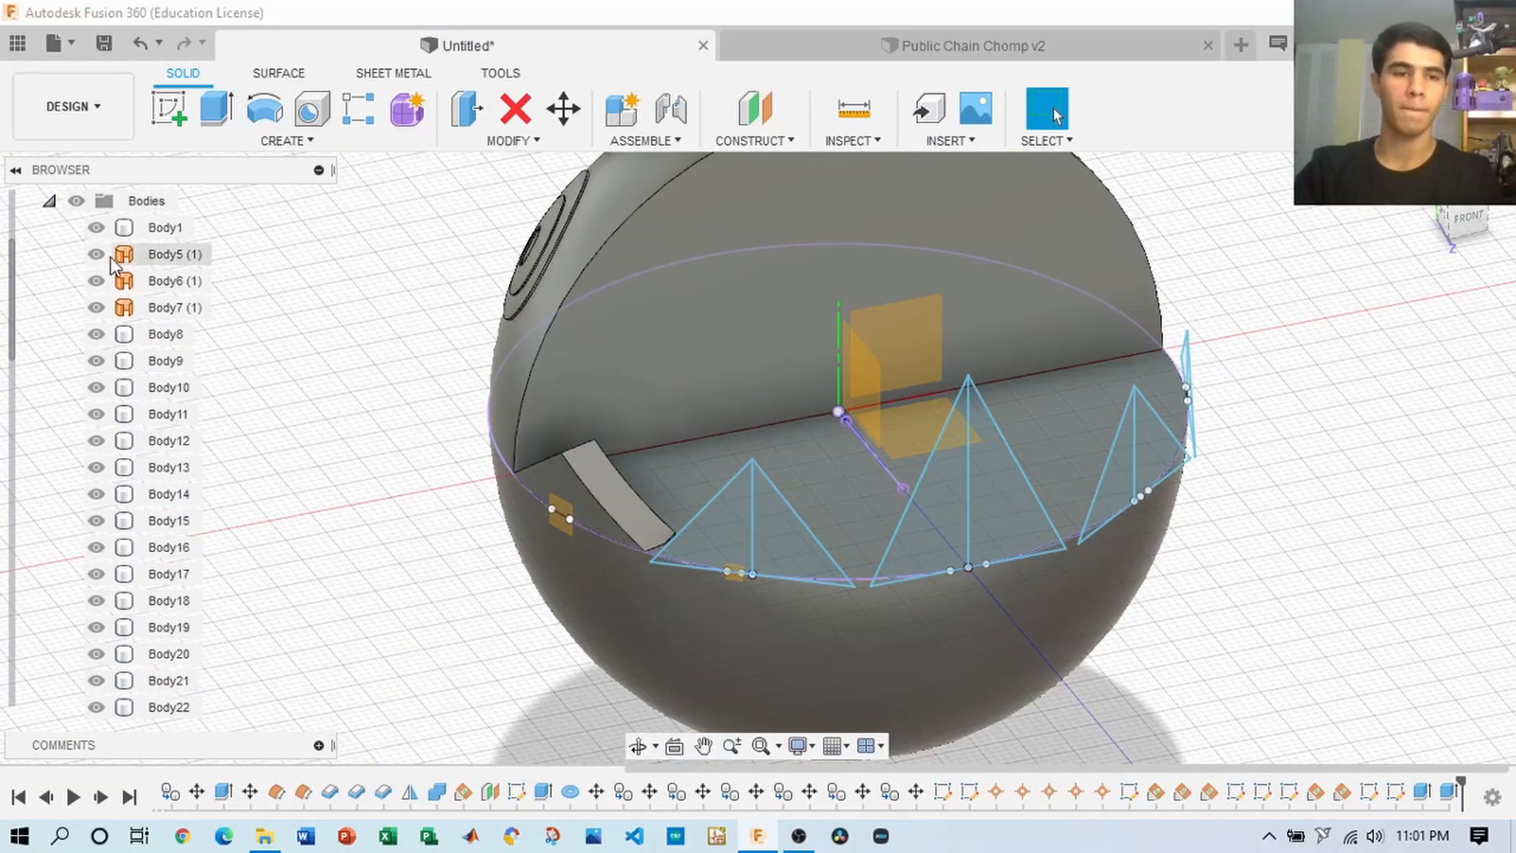
key(e)
scroll(119, 410, down, 10)
click(95, 360)
click(170, 360)
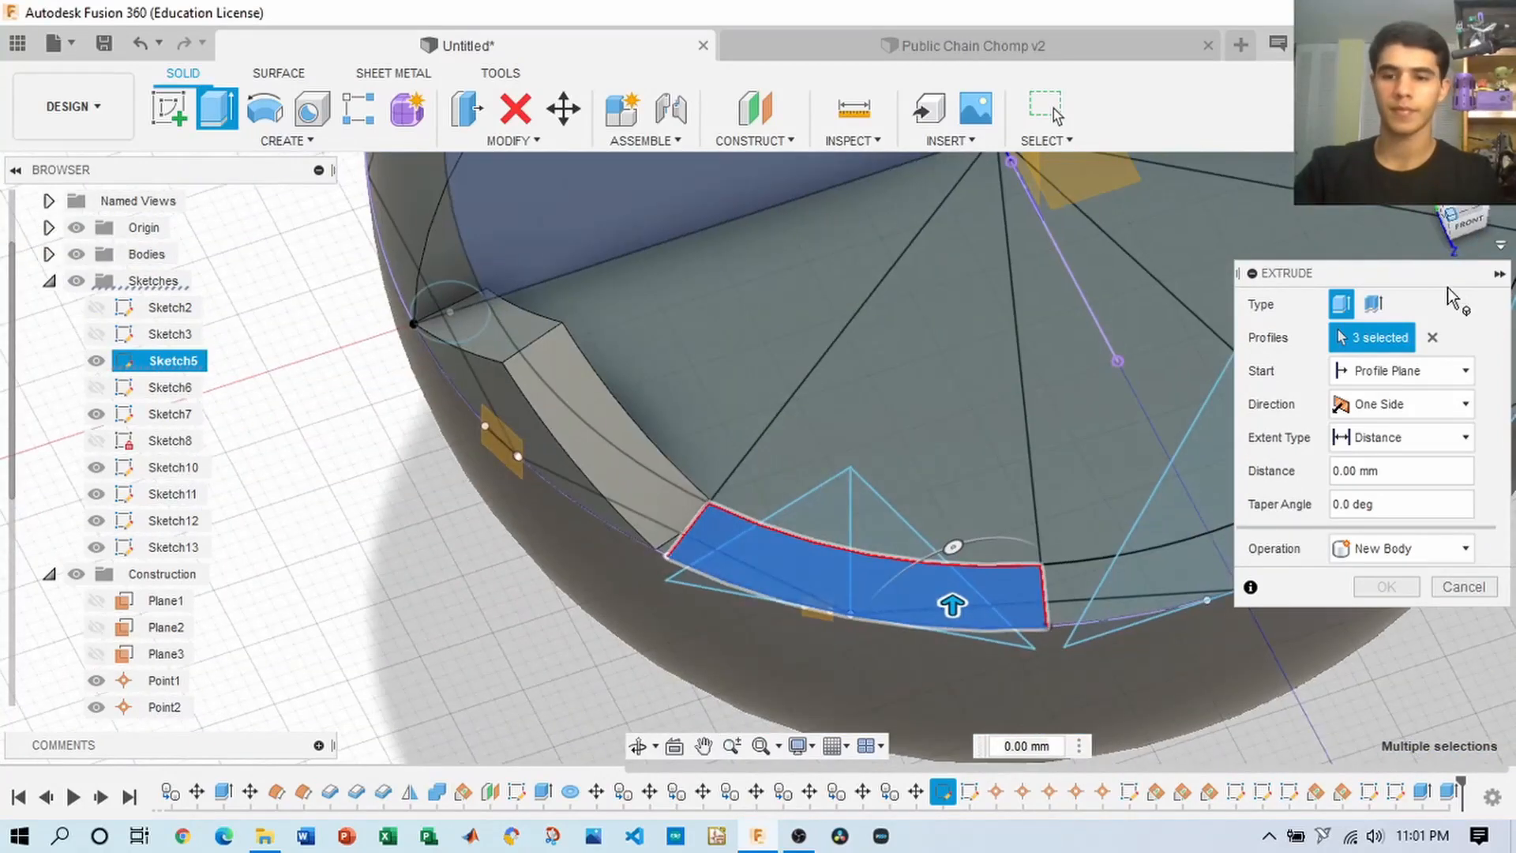
- Extrude the selected rim segment 16 mm upward as a new body
click(1462, 228)
drag(885, 524, 886, 270)
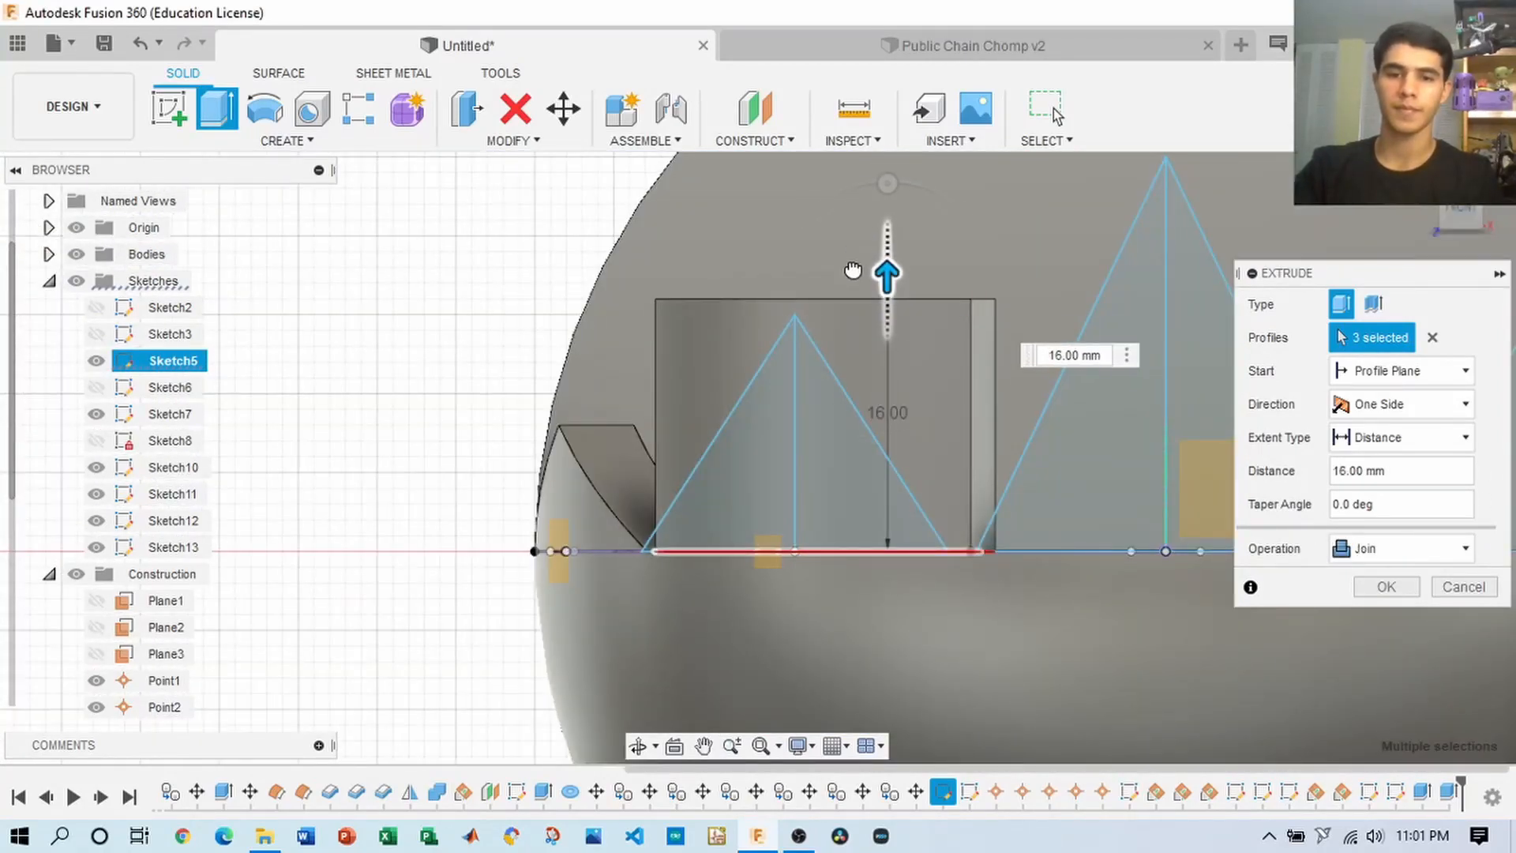
click(1401, 548)
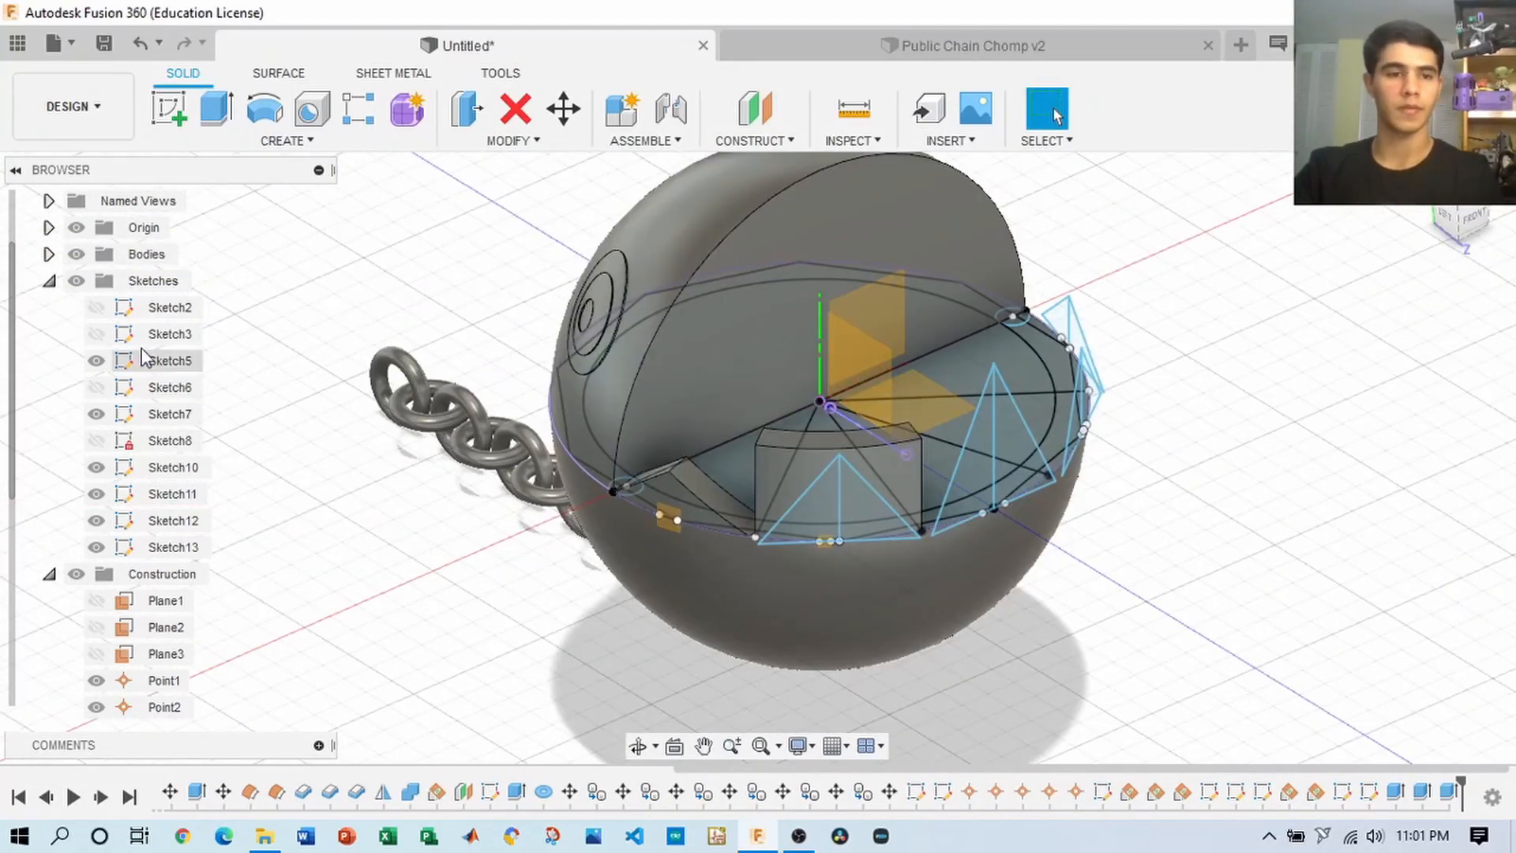
- Extrude the second tooth's triangle -7 mm as an Intersect with its rim segment while Body1 is hidden, and show the first tooth again
scroll(119, 356, up, 5)
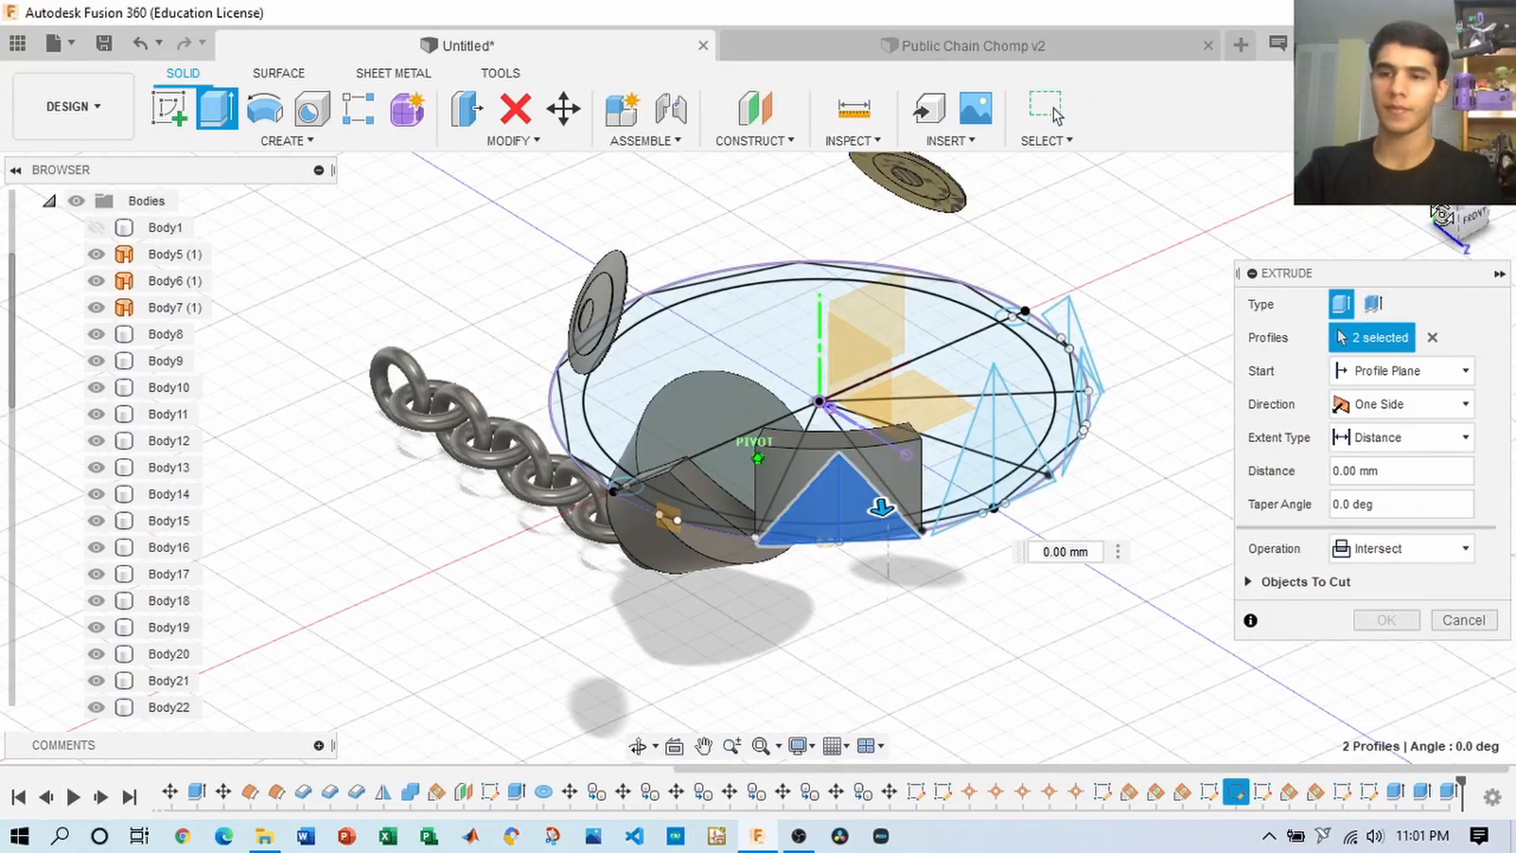
shift+middle_drag(888, 529, 998, 547)
drag(857, 588, 913, 575)
shift+middle_drag(998, 548, 971, 600)
scroll(892, 577, up, 5)
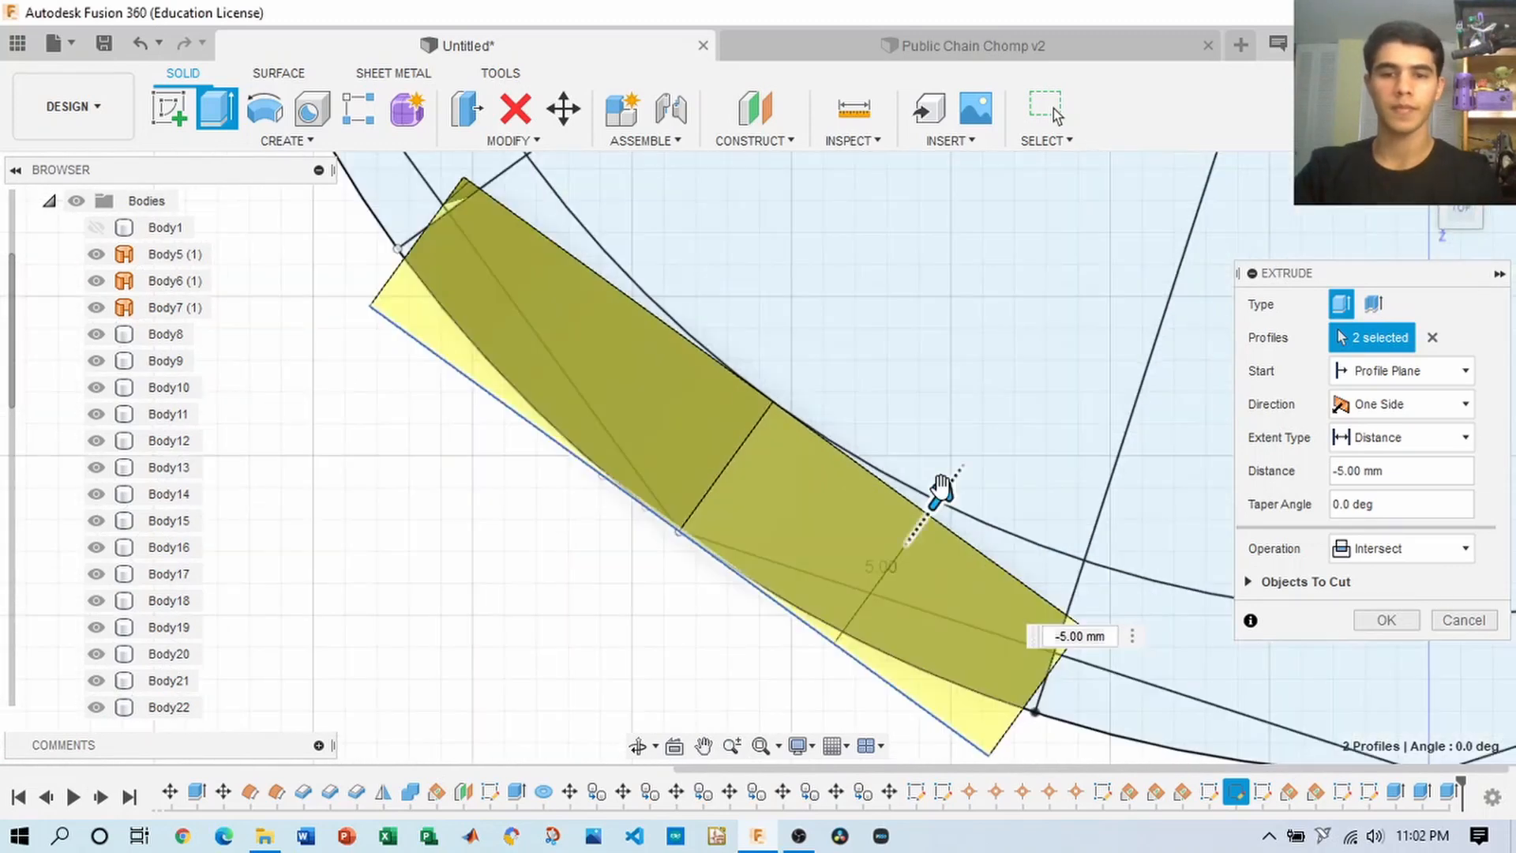
drag(940, 494, 978, 443)
middle_drag(936, 322, 977, 390)
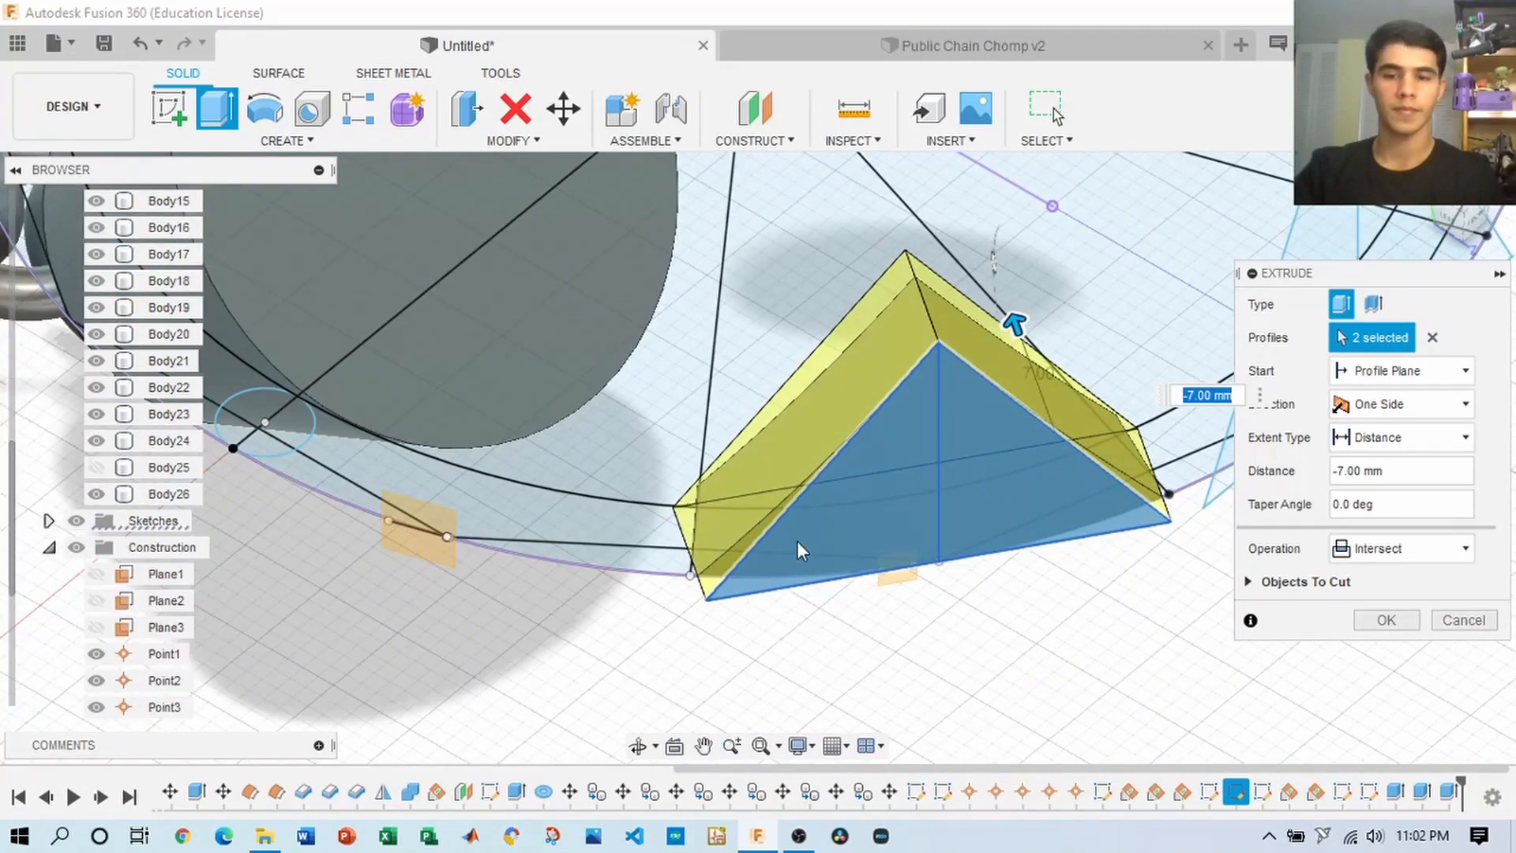
click(1387, 622)
click(95, 467)
scroll(379, 505, down, 4)
shift+middle_drag(379, 505, 410, 604)
scroll(410, 604, down, 3)
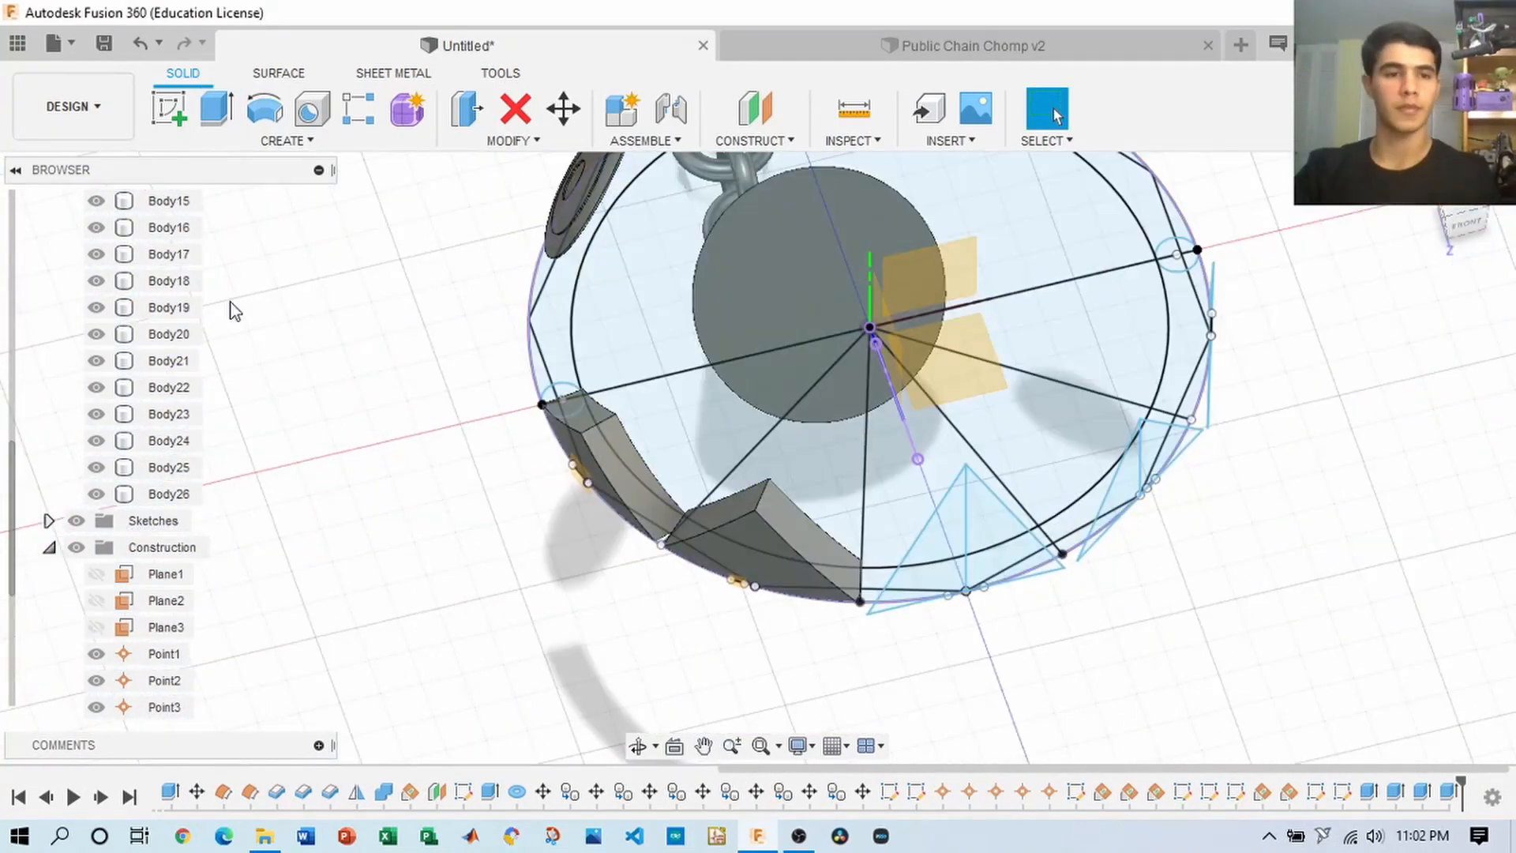
- Start an extrusion and select the three Sketch5 rim profiles behind the tall middle tooth triangle
scroll(234, 309, up, 5)
key(e)
scroll(975, 608, up, 5)
click(769, 536)
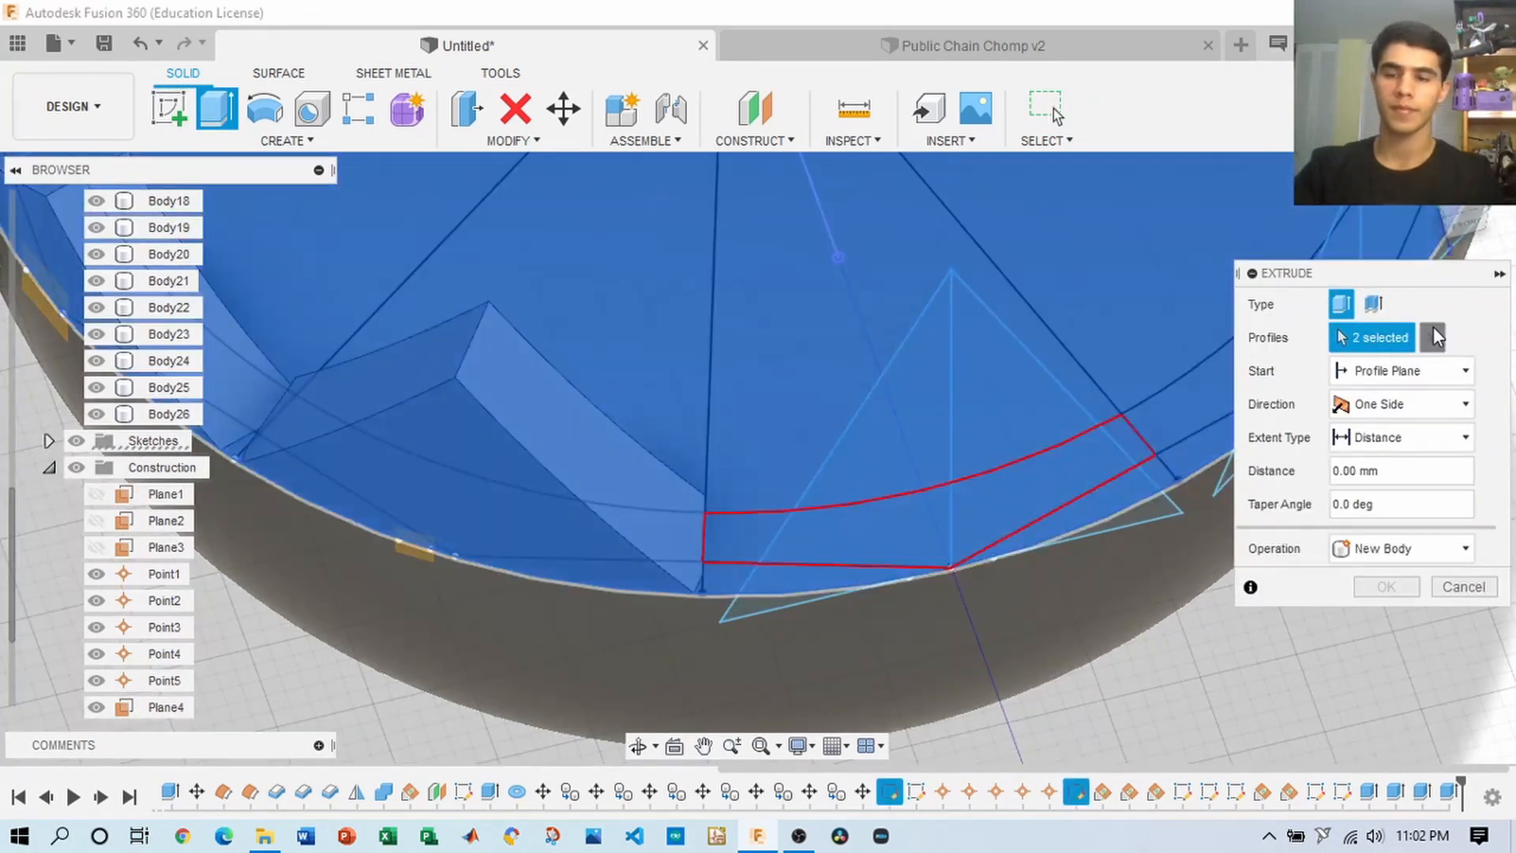
click(1433, 337)
click(1460, 199)
click(805, 450)
click(813, 502)
click(1124, 480)
- Extrude the middle rim segment 26 mm upward as a new body
scroll(1124, 478, down, 3)
click(1463, 241)
drag(1086, 576, 1086, 280)
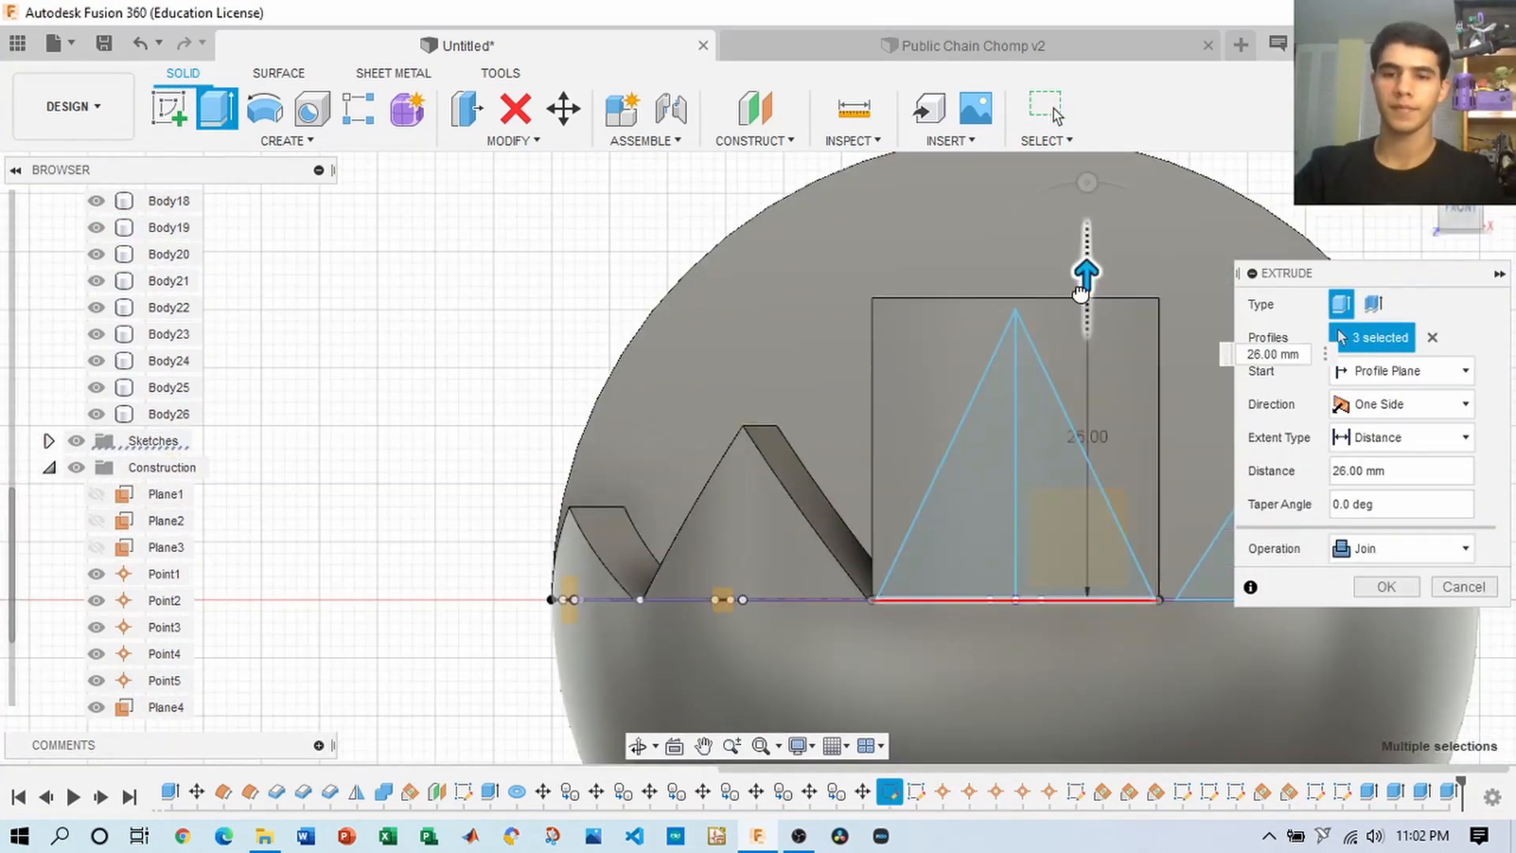
click(1402, 548)
click(1384, 652)
key(Return)
- Hide the sphere and the two finished teeth, and select the middle tooth's two triangle profiles for an extrusion
scroll(758, 458, down, 2)
shift+middle_drag(758, 458, 277, 298)
click(96, 440)
click(95, 441)
click(95, 414)
key(e)
scroll(994, 229, up, 5)
click(995, 237)
click(1105, 229)
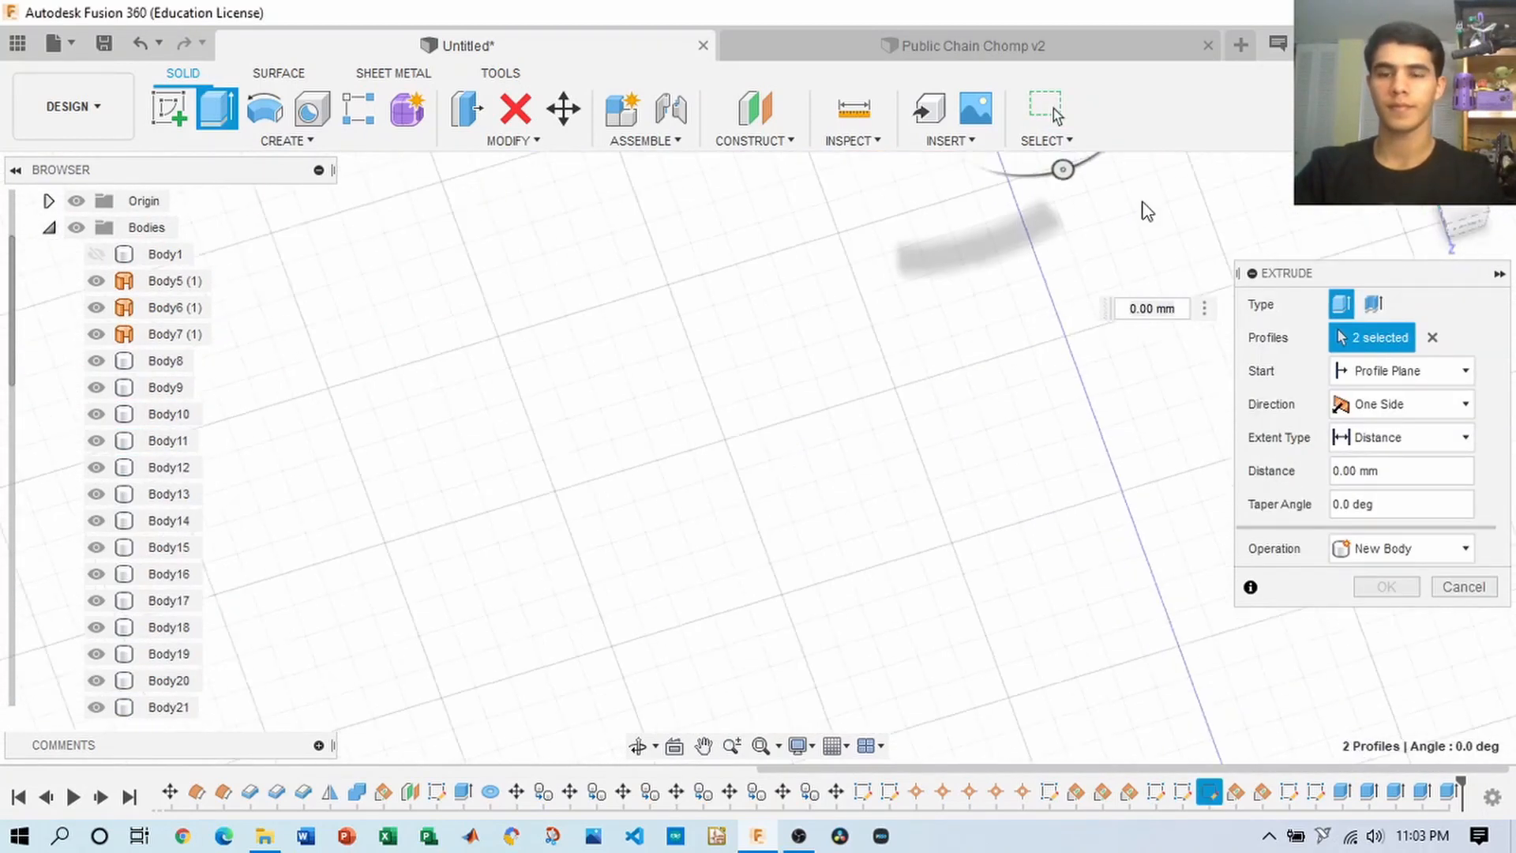
- Extrude the middle tooth's triangle inward through its rim segment with the Intersect operation, and show the sphere again
click(1401, 548)
click(1383, 626)
drag(887, 531, 857, 457)
shift+middle_drag(856, 458, 711, 517)
scroll(711, 518, up, 3)
drag(1050, 436, 984, 436)
click(1387, 586)
shift+middle_drag(758, 458, 554, 350)
scroll(554, 350, down, 5)
click(95, 254)
- Mirror the two finished side teeth, Body25 and Body26, as new bodies across the vertical centre plane
click(286, 140)
click(187, 505)
click(1410, 306)
shift+middle_drag(948, 505, 1105, 443)
click(1405, 305)
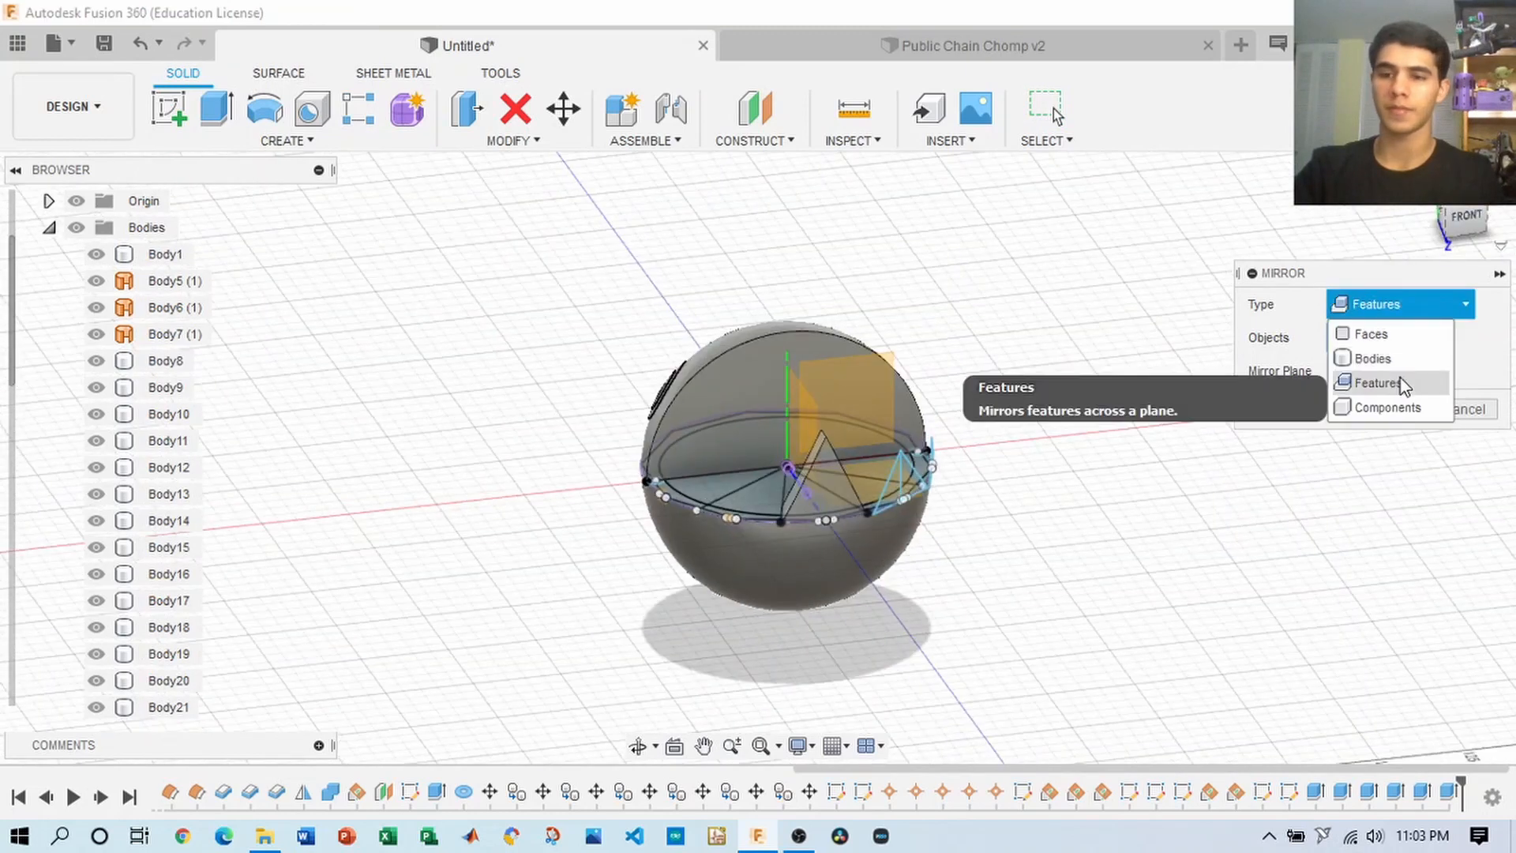
click(1372, 358)
scroll(707, 413, up, 2)
scroll(130, 556, down, 3)
click(752, 541)
click(649, 521)
click(1358, 370)
shift+middle_drag(948, 505, 755, 458)
click(612, 442)
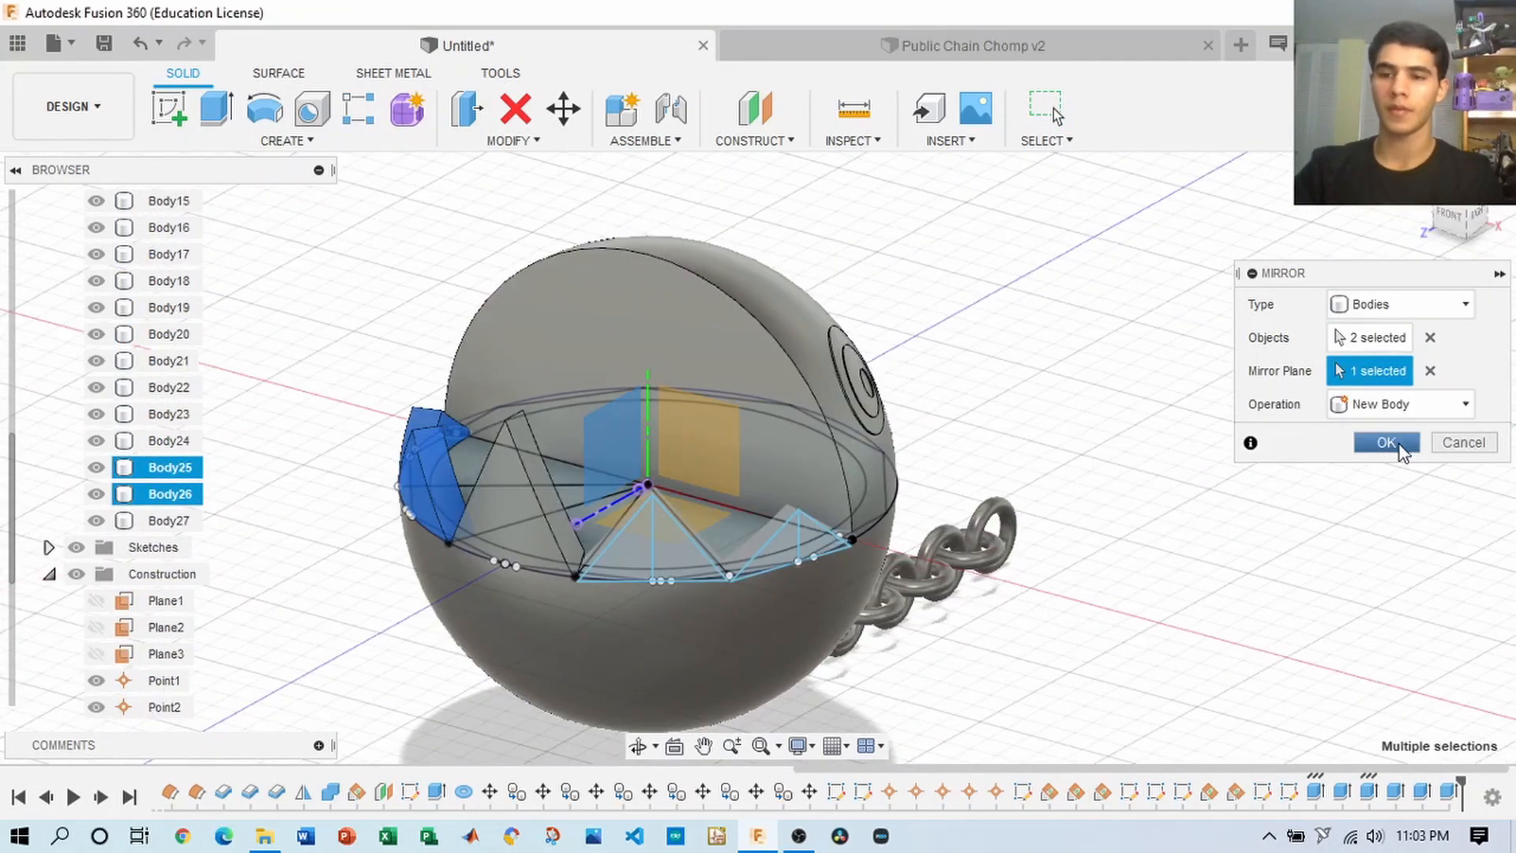
click(1397, 445)
- Collapse the browser folders and hide all sketches and construction geometry
scroll(172, 564, up, 10)
click(49, 308)
click(49, 361)
click(77, 334)
click(77, 360)
scroll(1391, 351, down, 3)
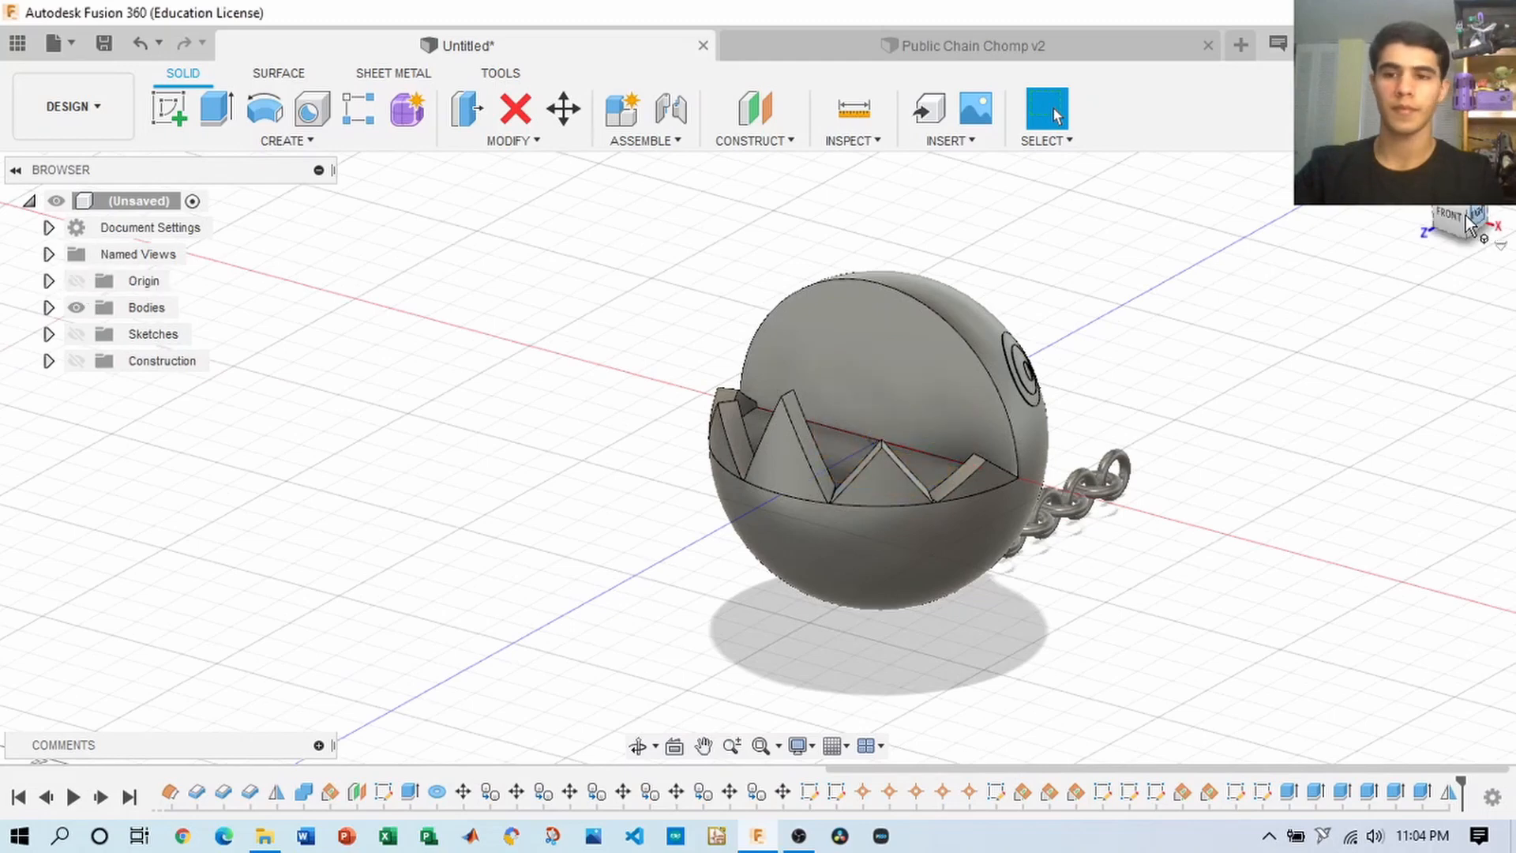
- Show only the sketch on the vertical upper mouth face and hide the five teeth, Body25 to Body29
mouse_move(1468, 225)
mouse_down()
mouse_move(1417, 199)
mouse_move(1503, 199)
mouse_move(1472, 227)
mouse_move(1467, 208)
mouse_up()
shift+middle_drag(821, 458, 758, 399)
drag(1440, 215, 1482, 214)
click(75, 334)
click(96, 601)
click(96, 440)
click(49, 307)
scroll(142, 447, down, 5)
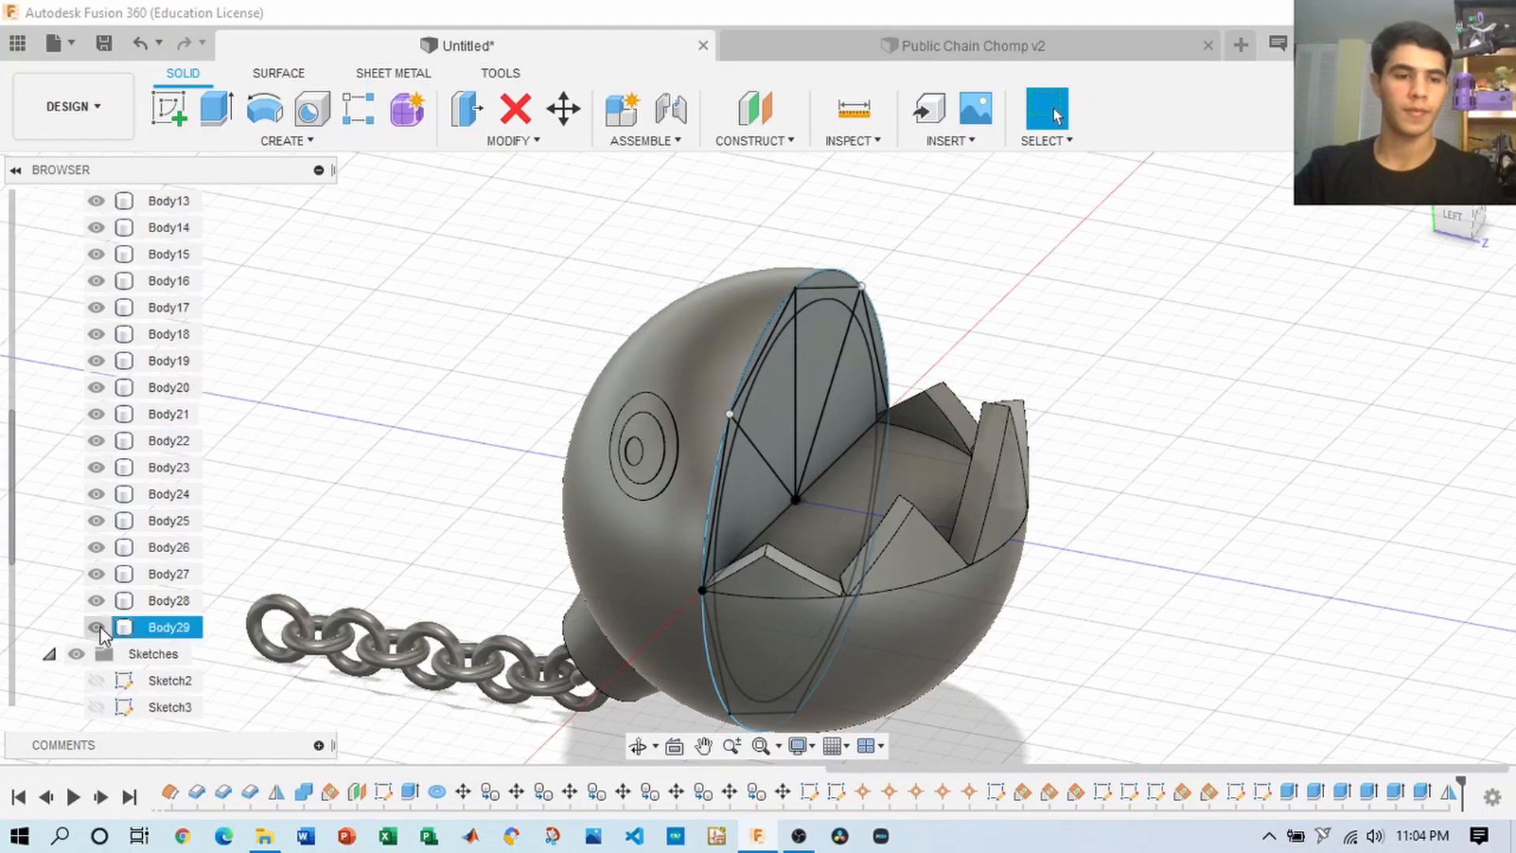
- Create a plane at an angle through the sketch chord from the upper mouth's apex to its neighbouring rim point, showing the construction geometry
drag(1457, 218, 1426, 219)
click(1462, 215)
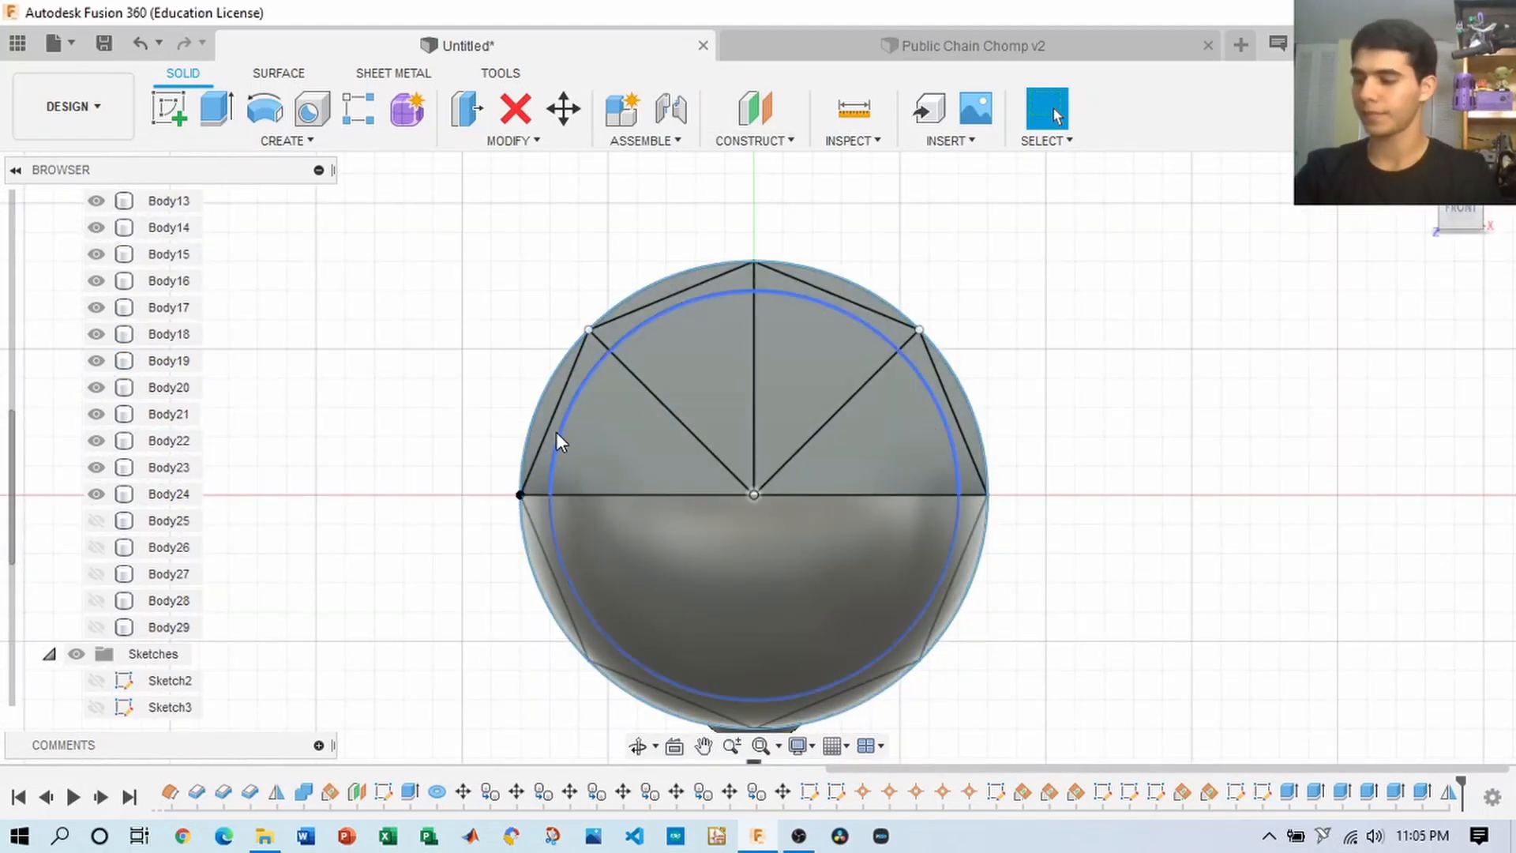
scroll(584, 387, up, 3)
click(777, 143)
click(770, 193)
click(805, 344)
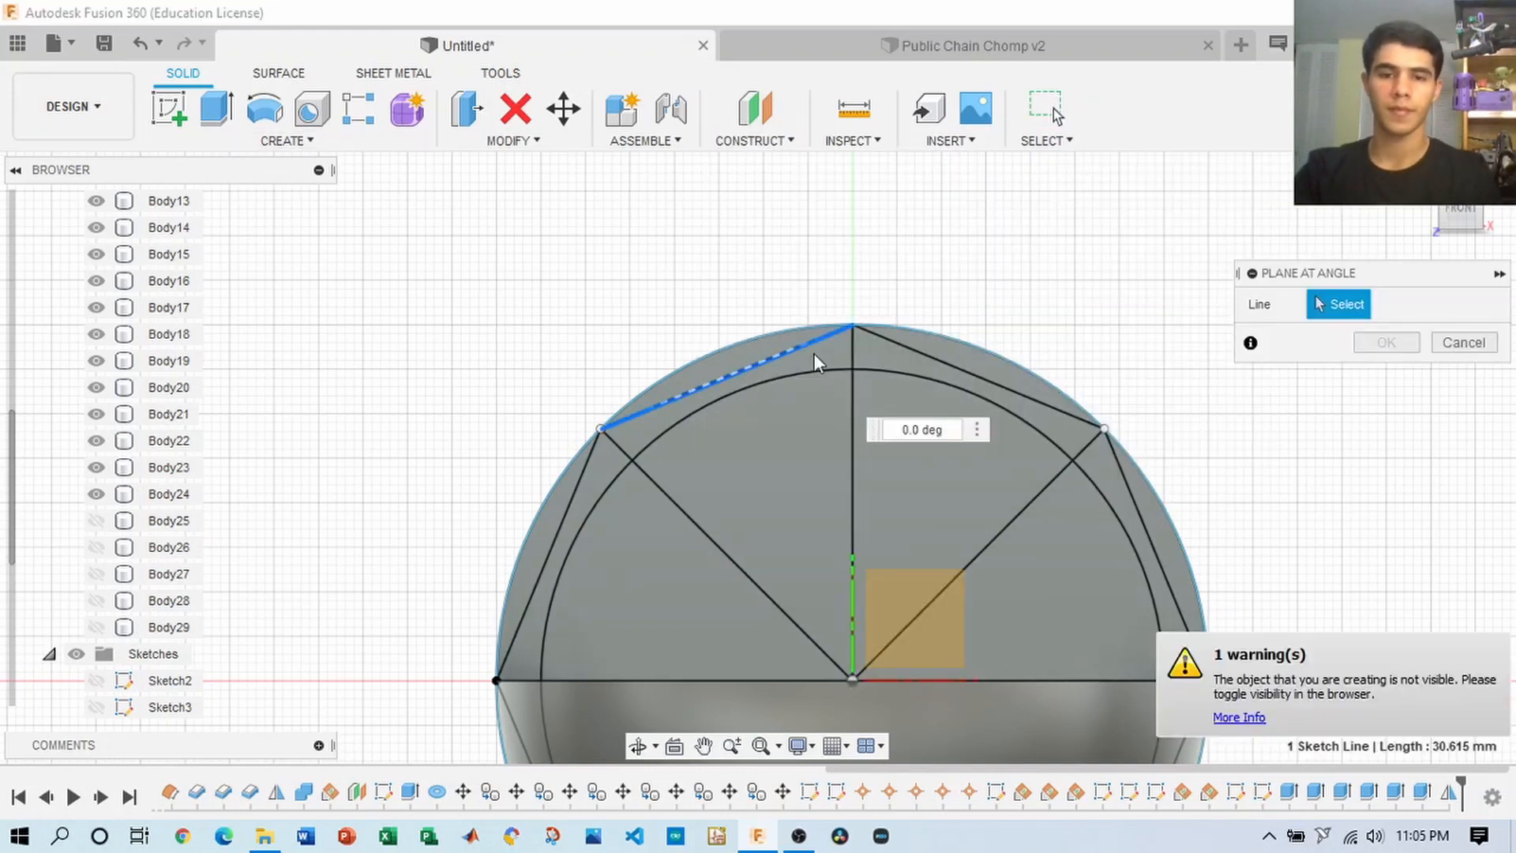
drag(1461, 218, 1492, 224)
click(49, 308)
click(75, 361)
drag(923, 405, 808, 358)
click(1482, 218)
click(1386, 375)
- Create a plane at -90° through the next chord down the same side of the upper mouth sketch
click(756, 110)
click(790, 142)
click(769, 192)
click(551, 555)
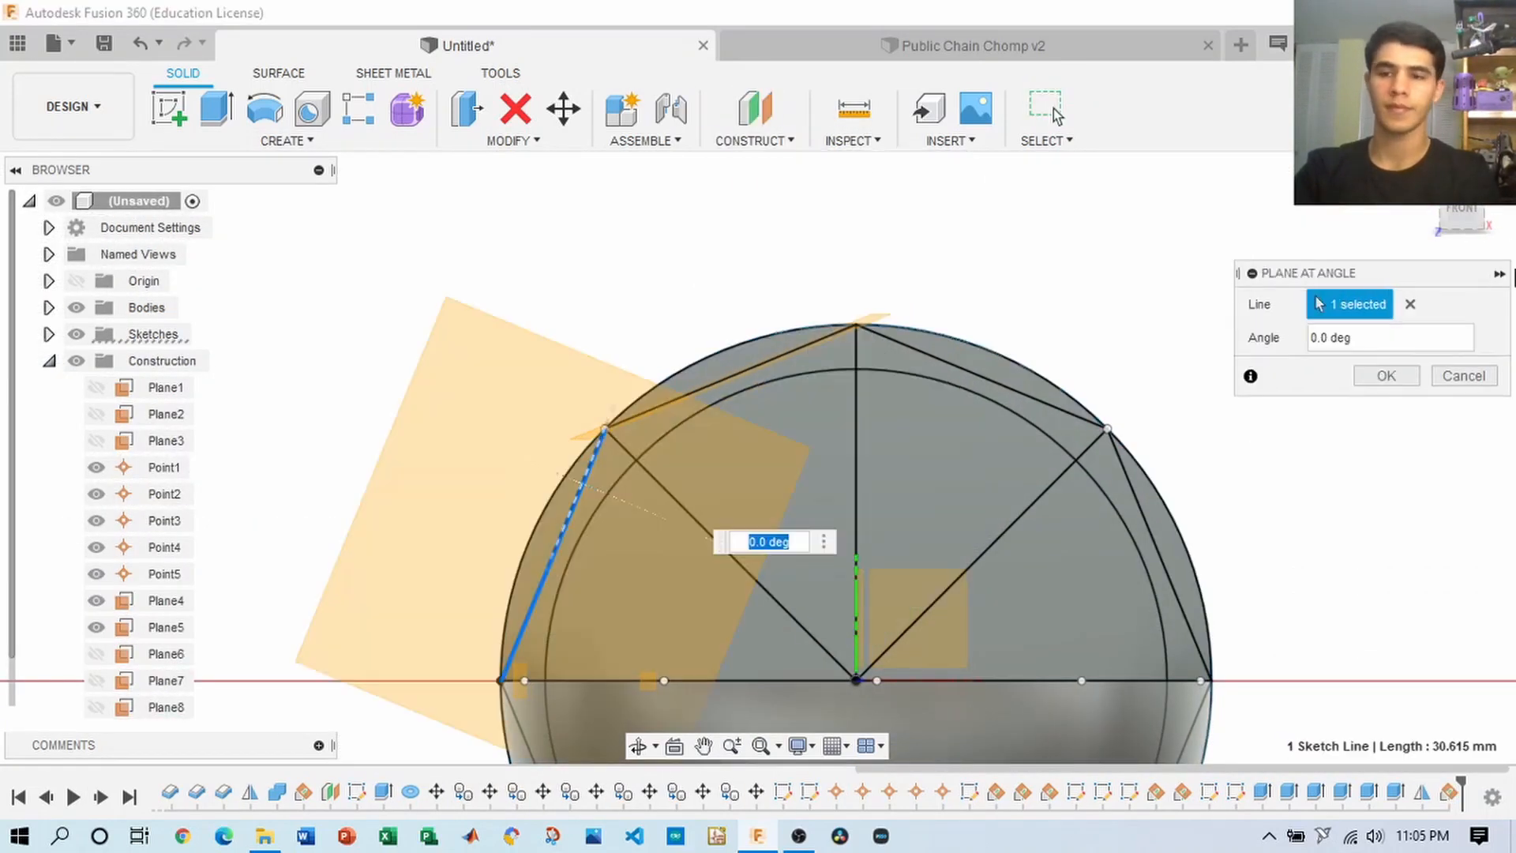
drag(1460, 218, 1492, 225)
drag(755, 509, 780, 534)
drag(1465, 228, 1496, 242)
drag(897, 484, 857, 527)
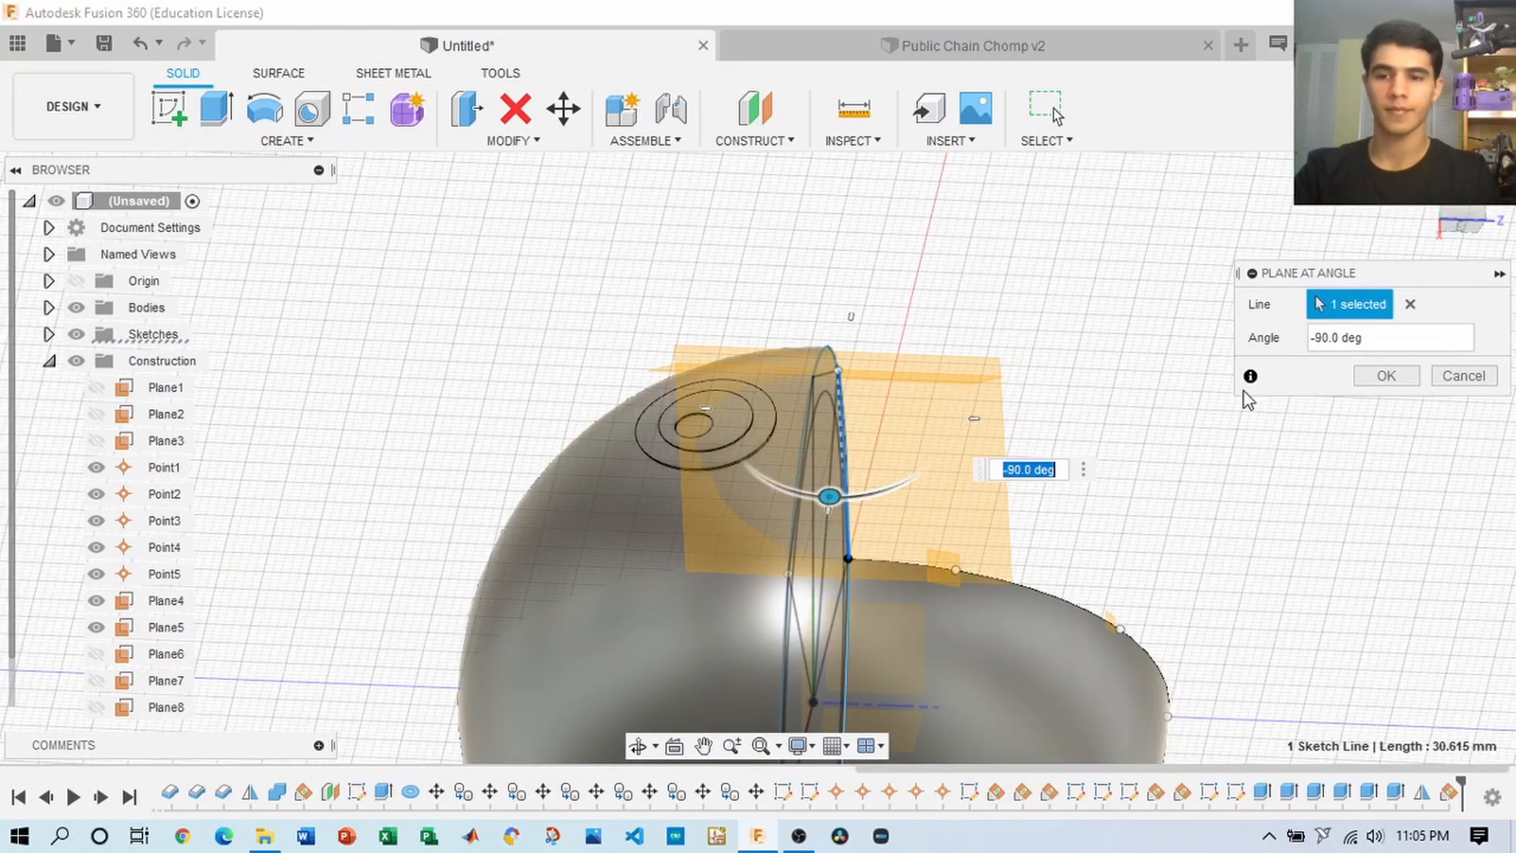
click(1386, 376)
- Start a sketch on the new plane along the lower side chord and adjust which construction planes are shown
mouse_move(1466, 226)
mouse_down()
mouse_move(1410, 210)
mouse_move(1488, 239)
mouse_move(1481, 259)
mouse_move(1479, 232)
mouse_move(1460, 229)
mouse_move(1484, 198)
mouse_move(1421, 224)
mouse_up()
click(169, 109)
click(653, 284)
scroll(158, 585, down, 2)
click(97, 660)
click(97, 654)
click(96, 707)
- Draw a 14 mm line from the lower side chord's midpoint along the chord toward its upper end
click(169, 109)
scroll(702, 426, up, 4)
scroll(1022, 484, down, 6)
scroll(891, 451, up, 5)
click(762, 447)
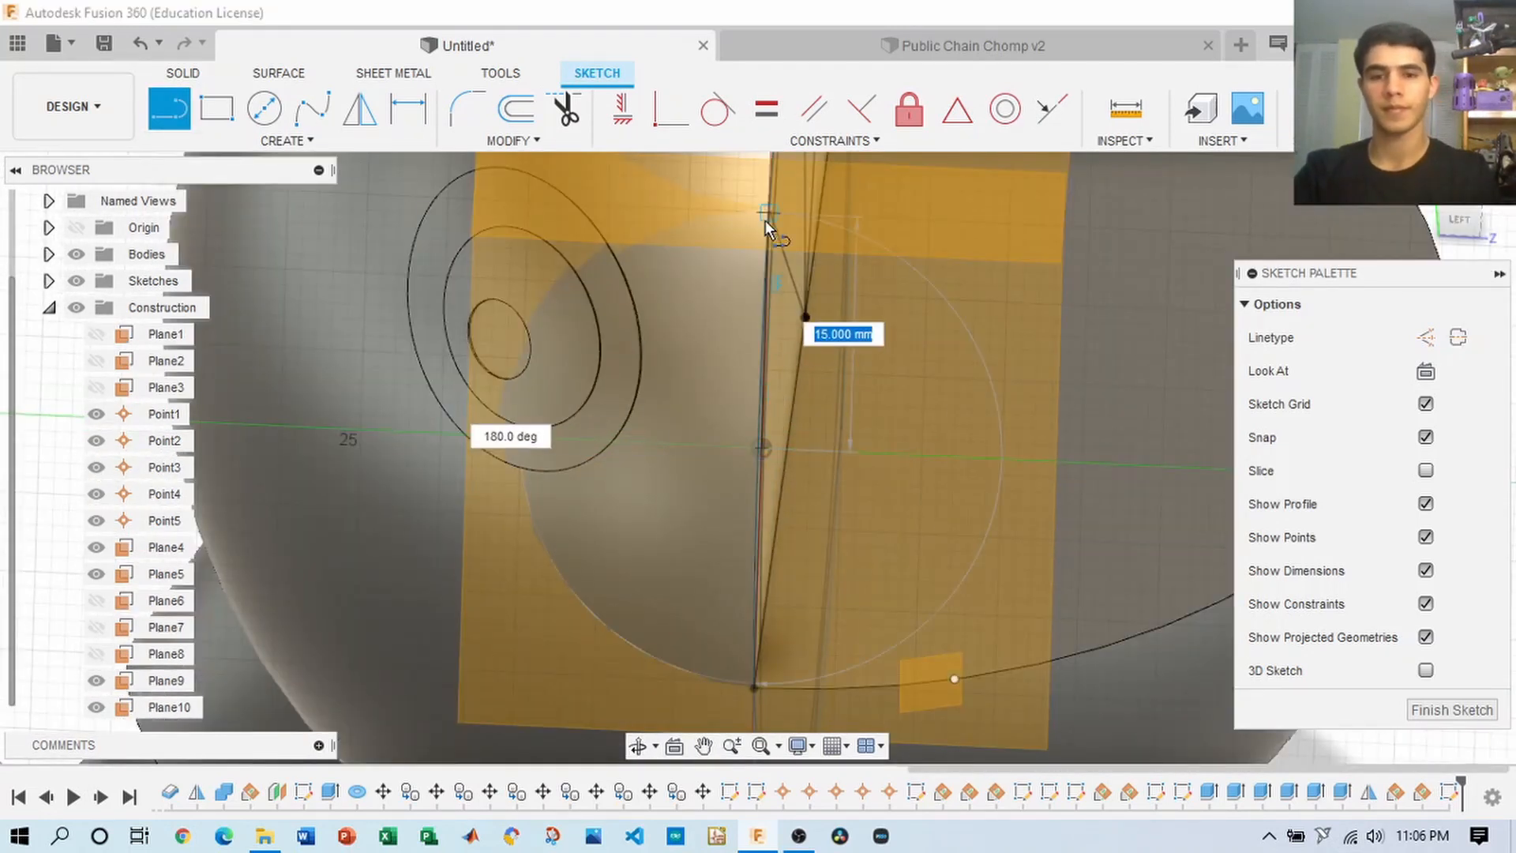
text(14)
key(Return)
key(Escape)
- Draw a 13 mm line from the midpoint toward the chord's lower end, complete the tooth triangle, and finish the sketch
key(BackSpace)
text(3)
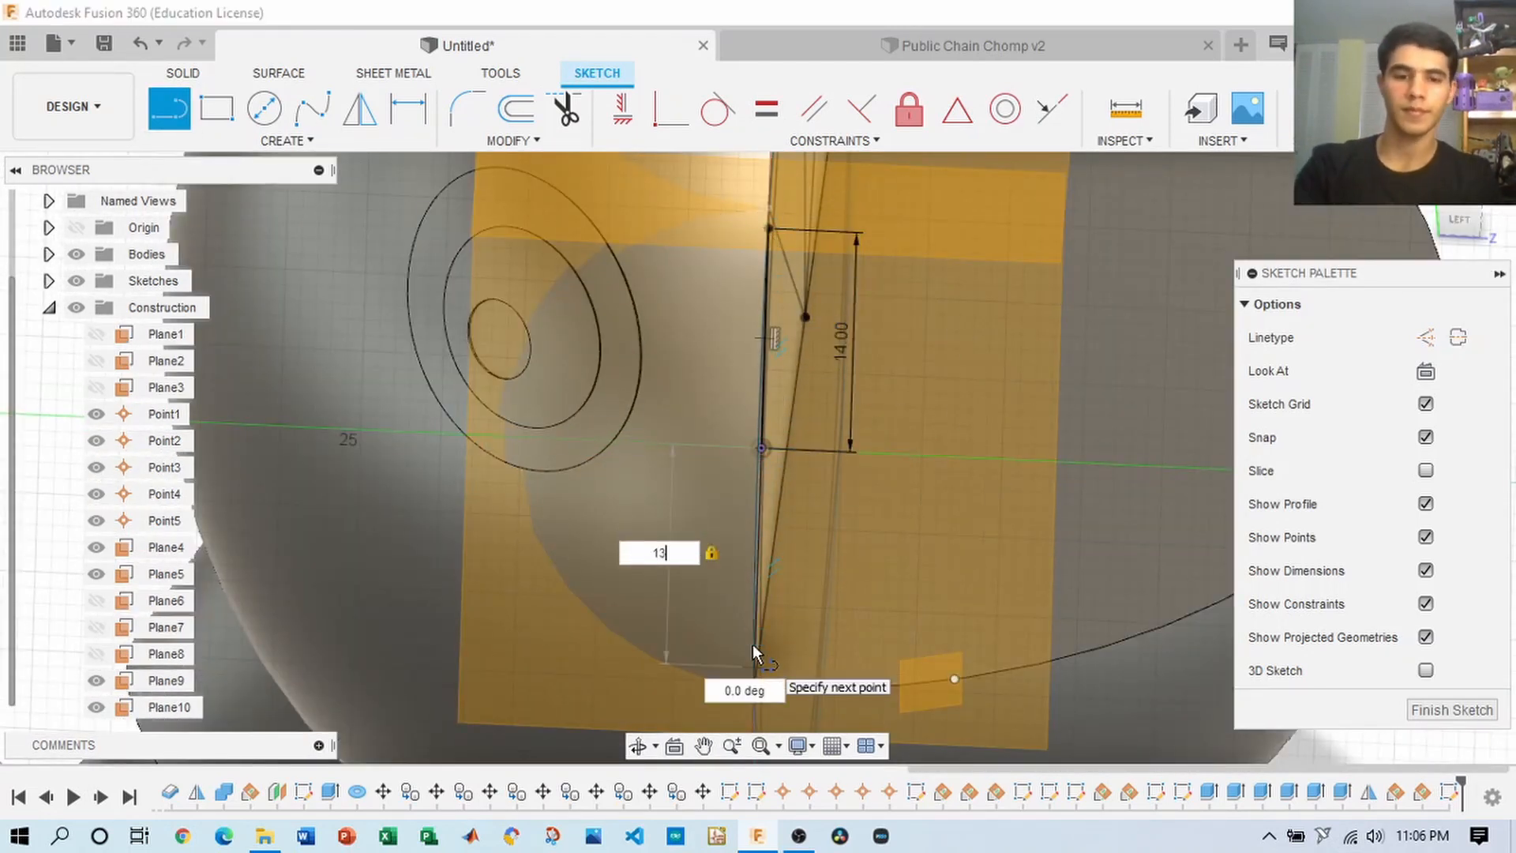
key(Return)
key(Escape)
text(12)
key(Return)
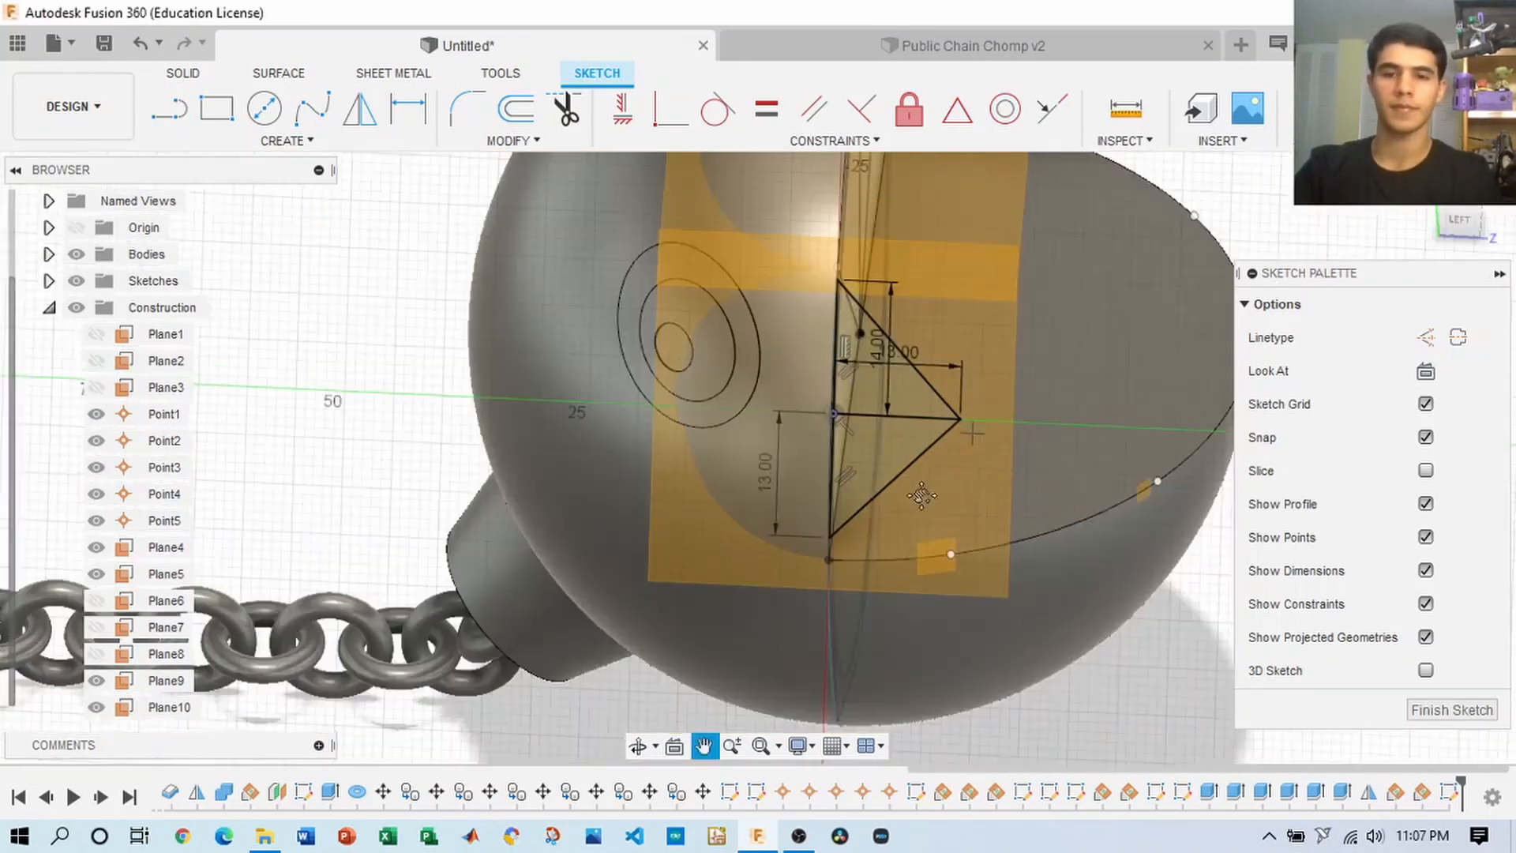
shift+middle_drag(922, 496, 1027, 473)
click(1451, 709)
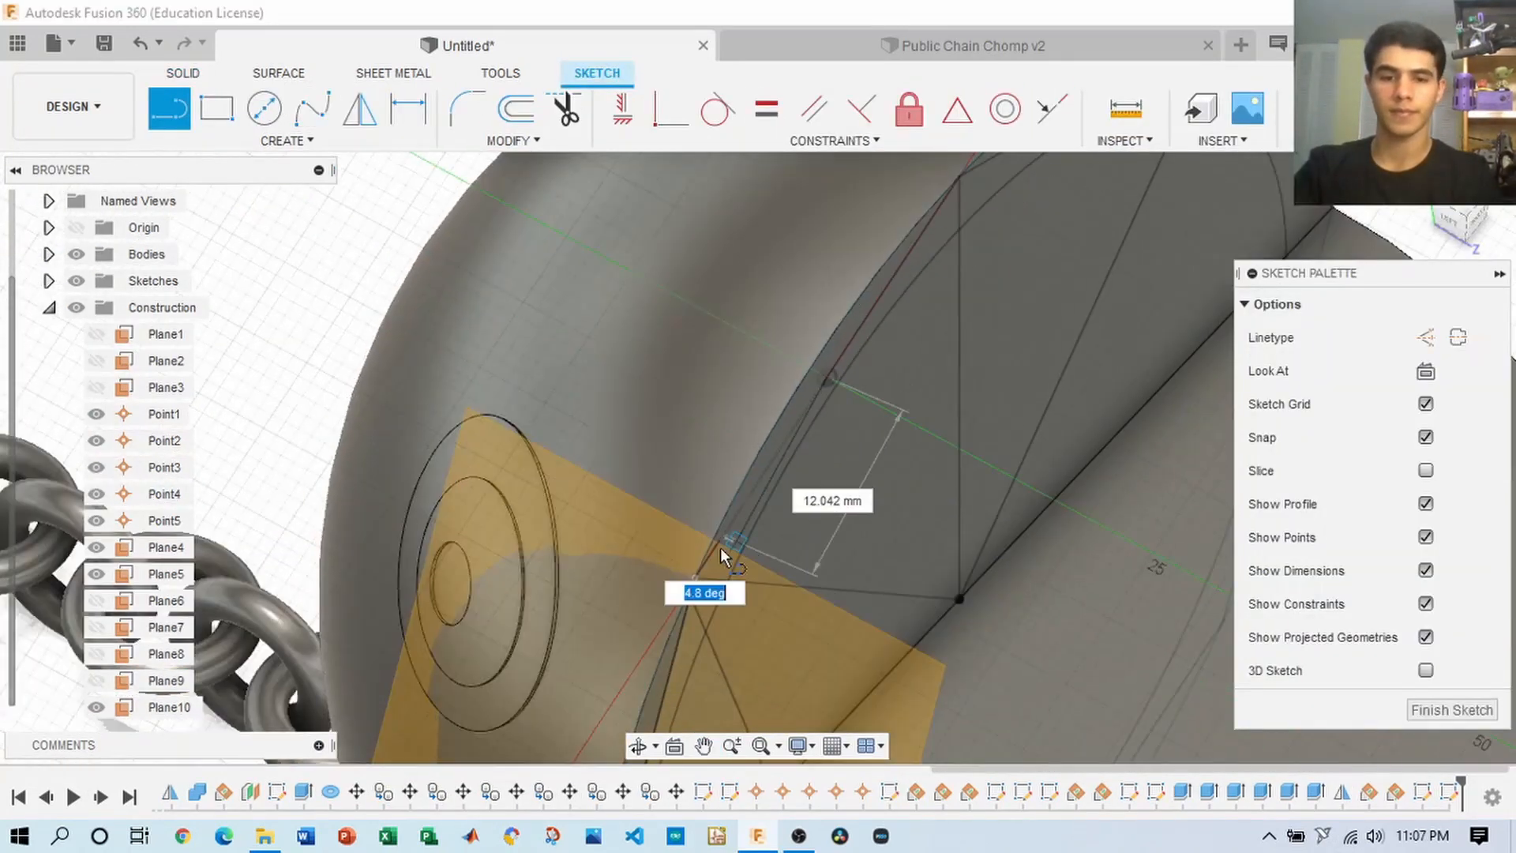
- Sketch the second tooth triangle on the upper angled plane, with a 14 mm line from the chord's midpoint
text(14)
key(Return)
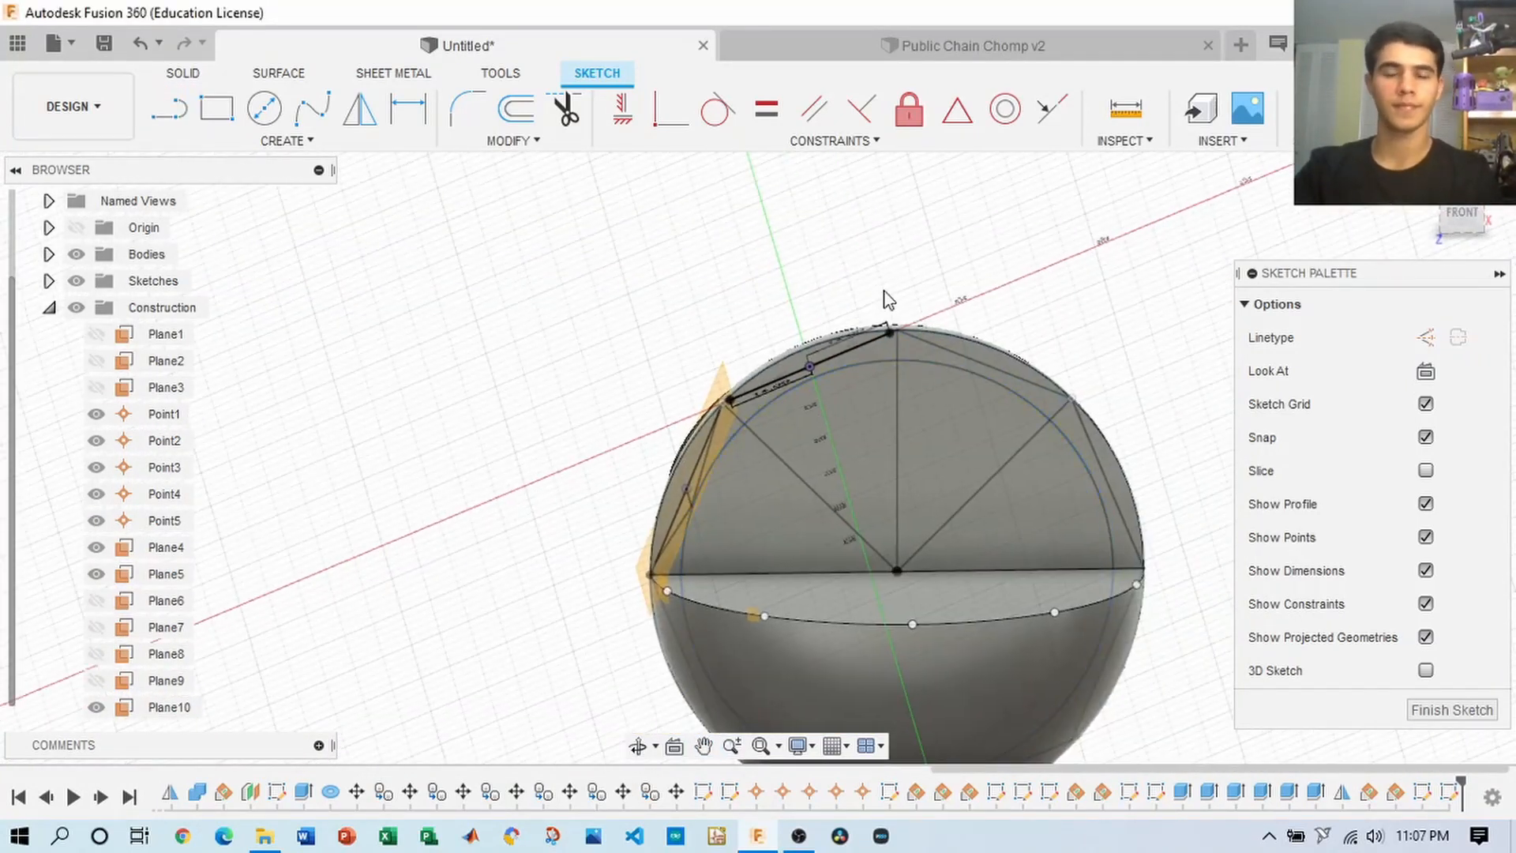
right_click(1450, 793)
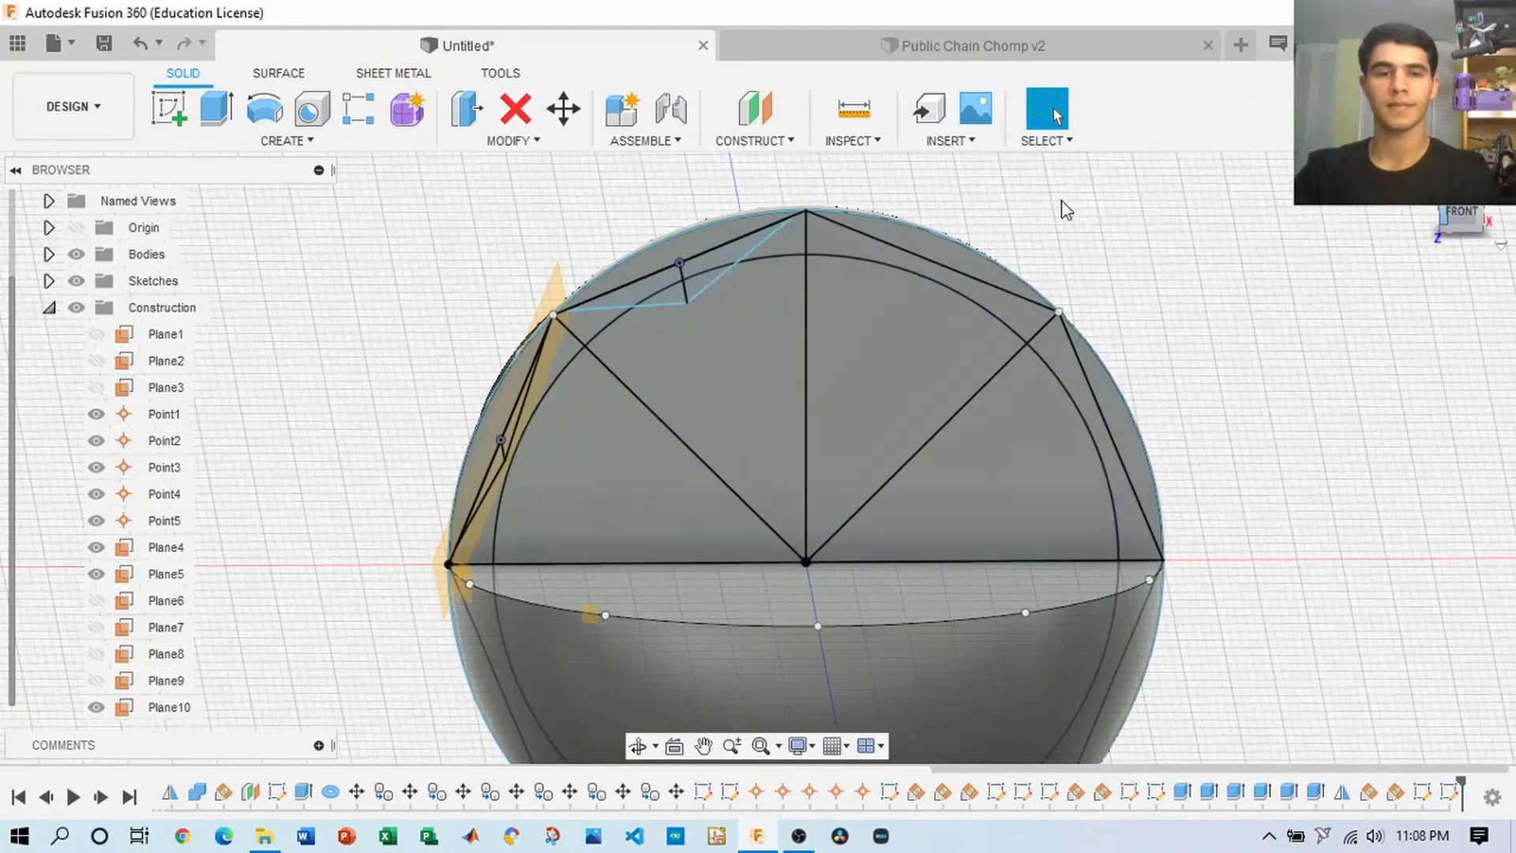
- Extrude the two rim profiles beside the upper mouth's apex 26 mm outward as a new body
key(e)
click(777, 244)
scroll(500, 348, up, 5)
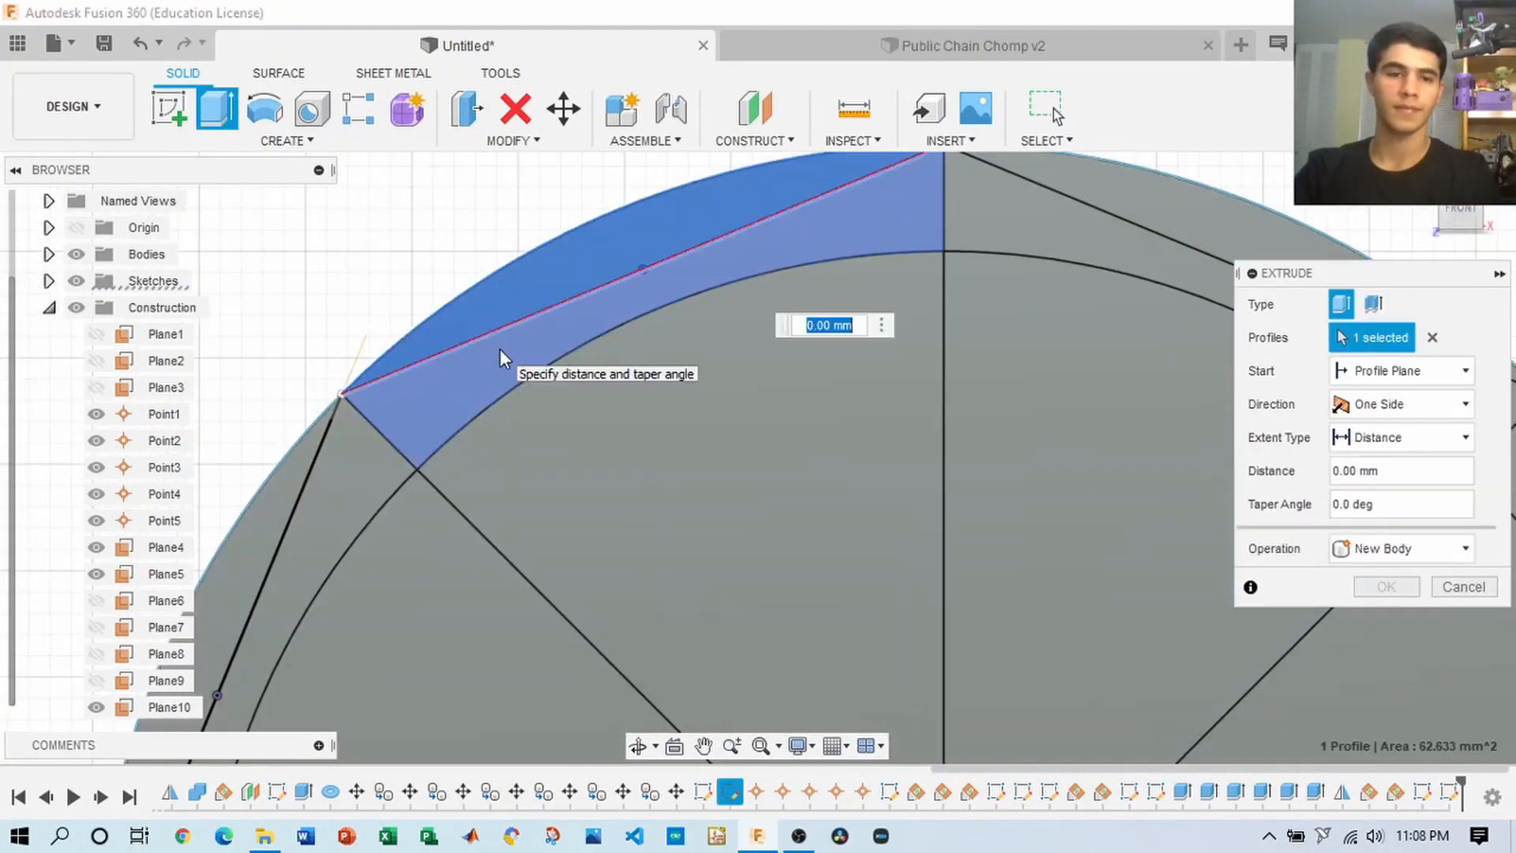
click(829, 190)
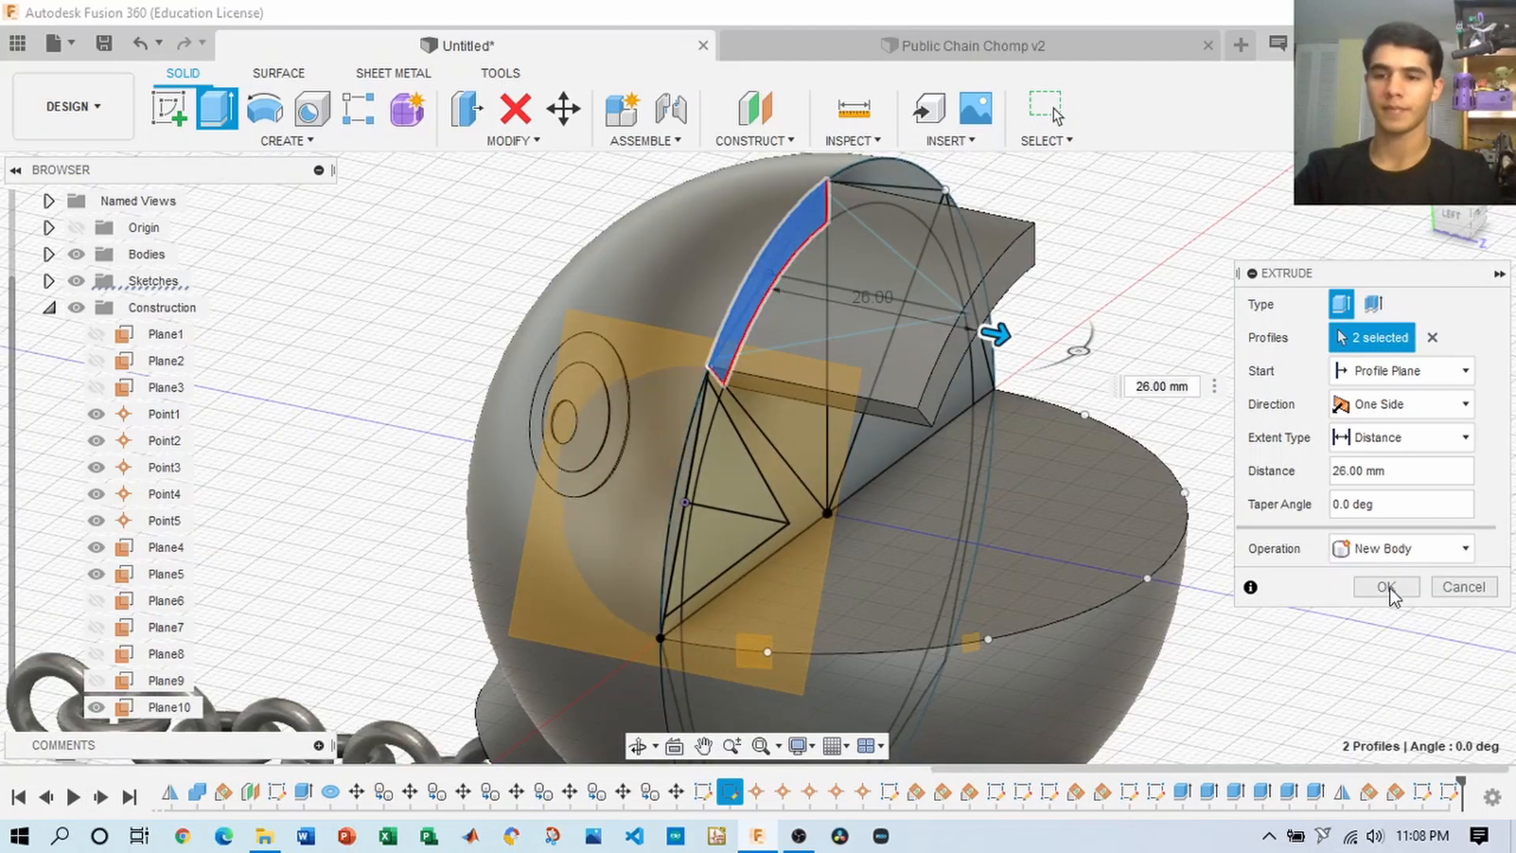
click(1387, 586)
- Extrude the upper tooth triangle to two sides, 4 mm and 6 mm, intersecting only its rim segment with the sphere hidden
click(217, 108)
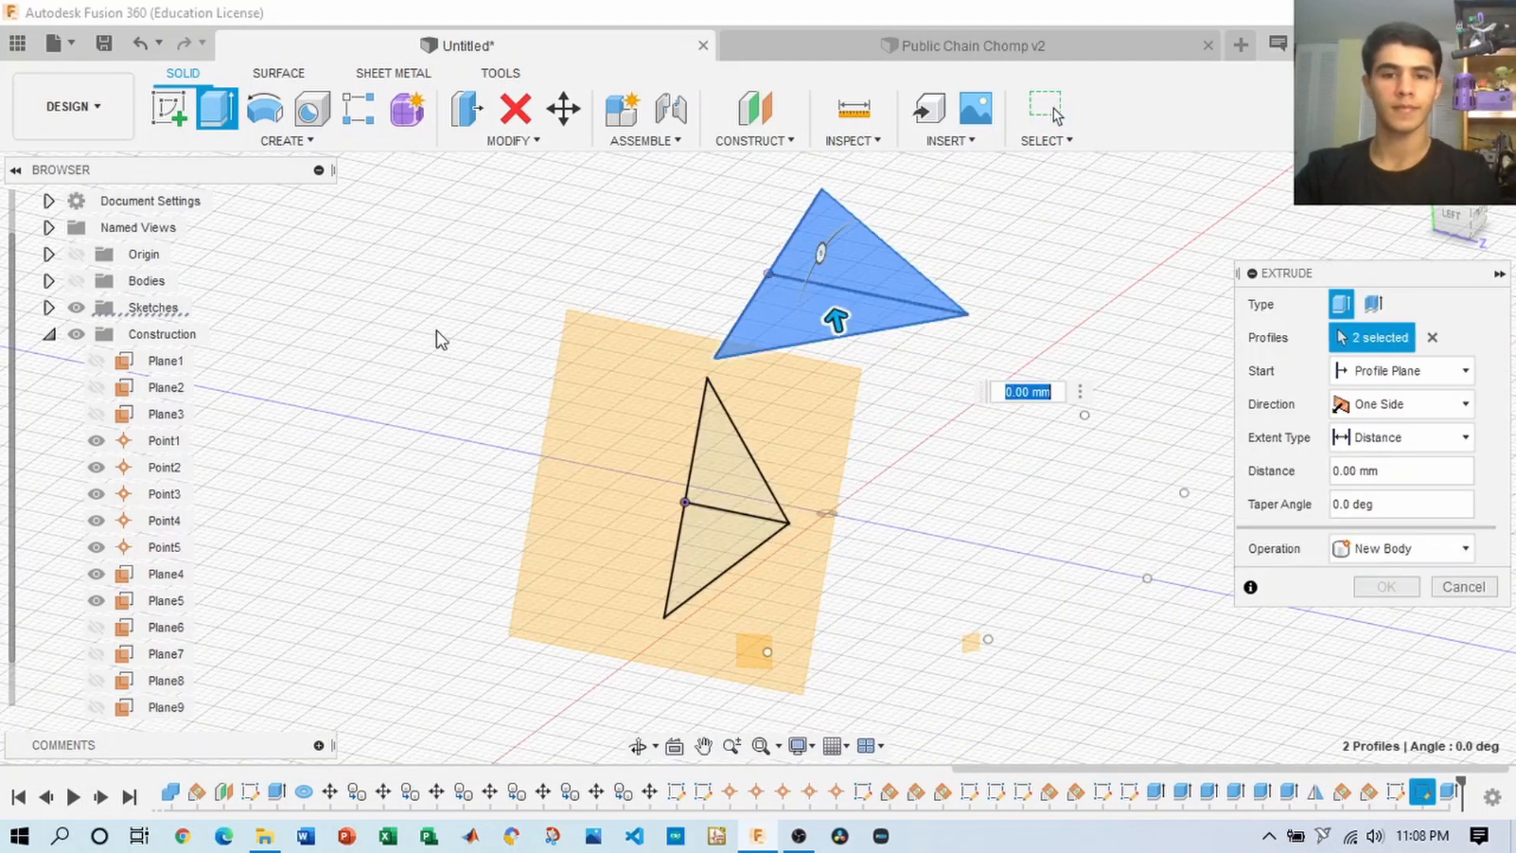
shift+middle_drag(439, 335, 757, 458)
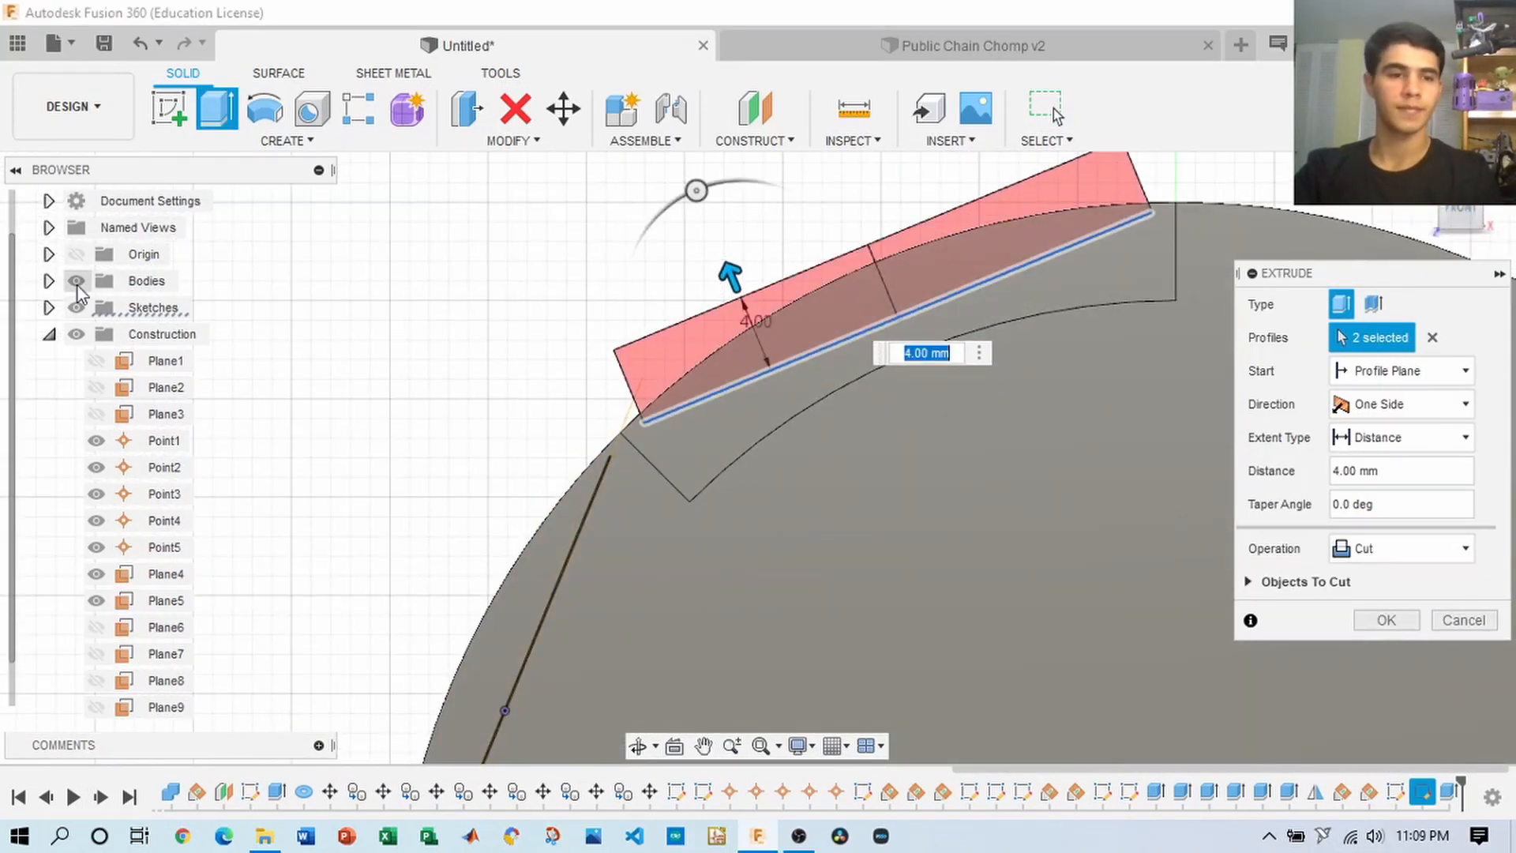
click(77, 281)
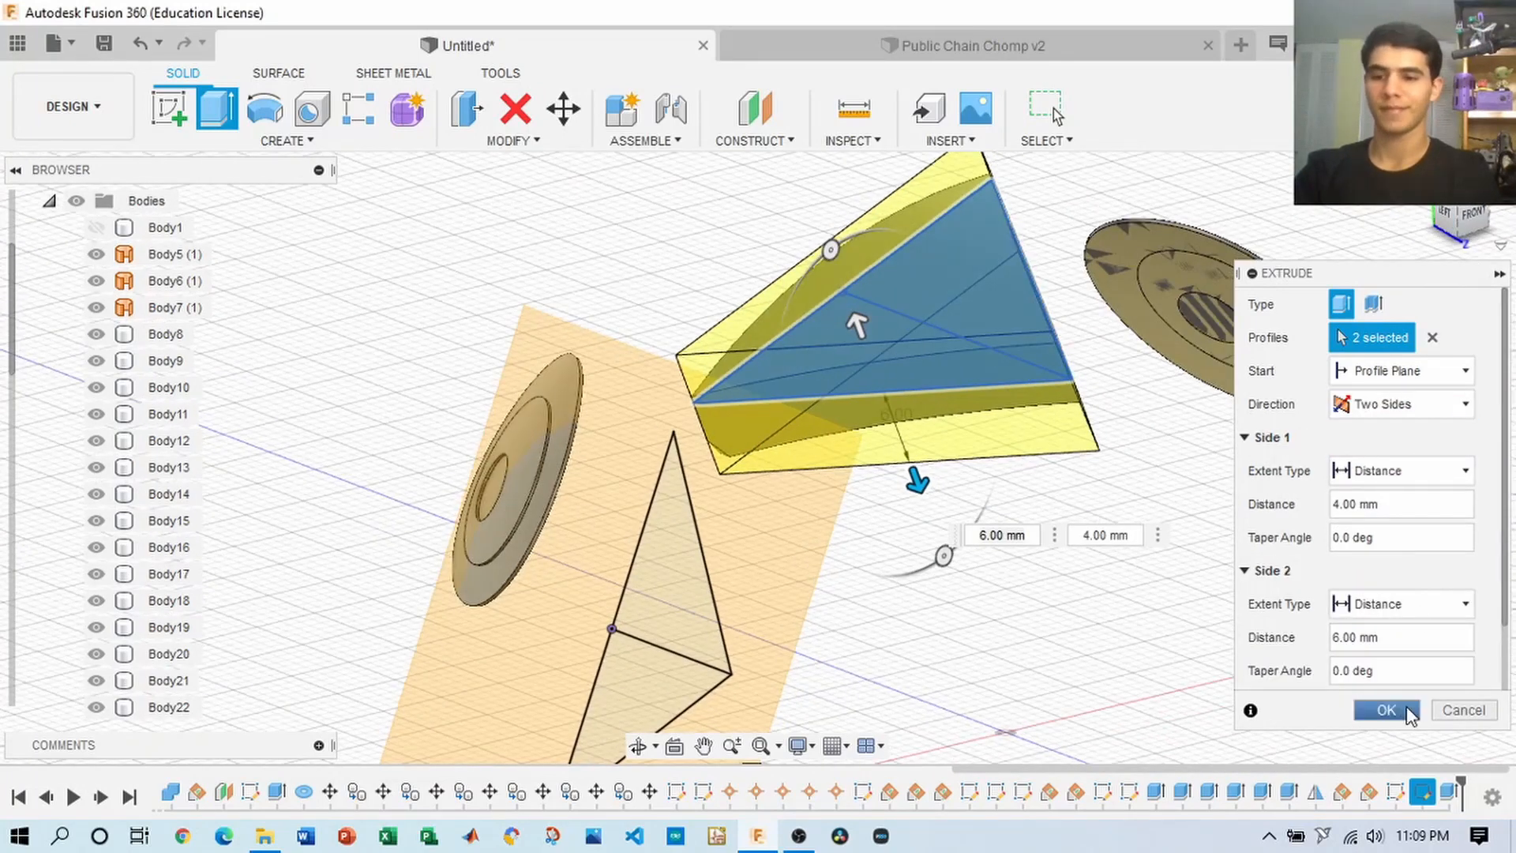
click(1386, 709)
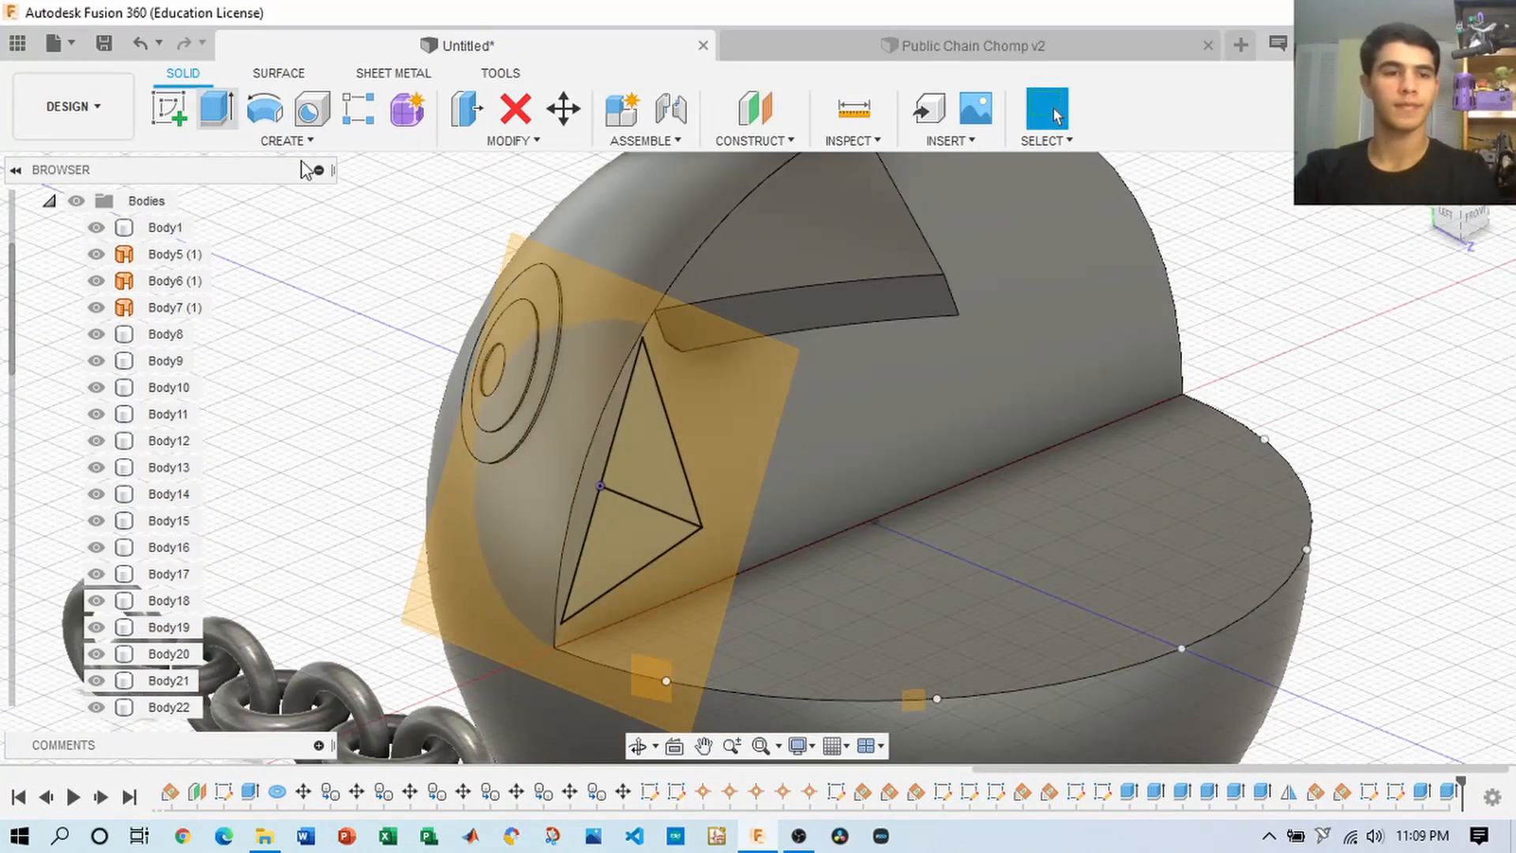
- Extrude the two rim profiles along the lower side chord outward as a new body
key(e)
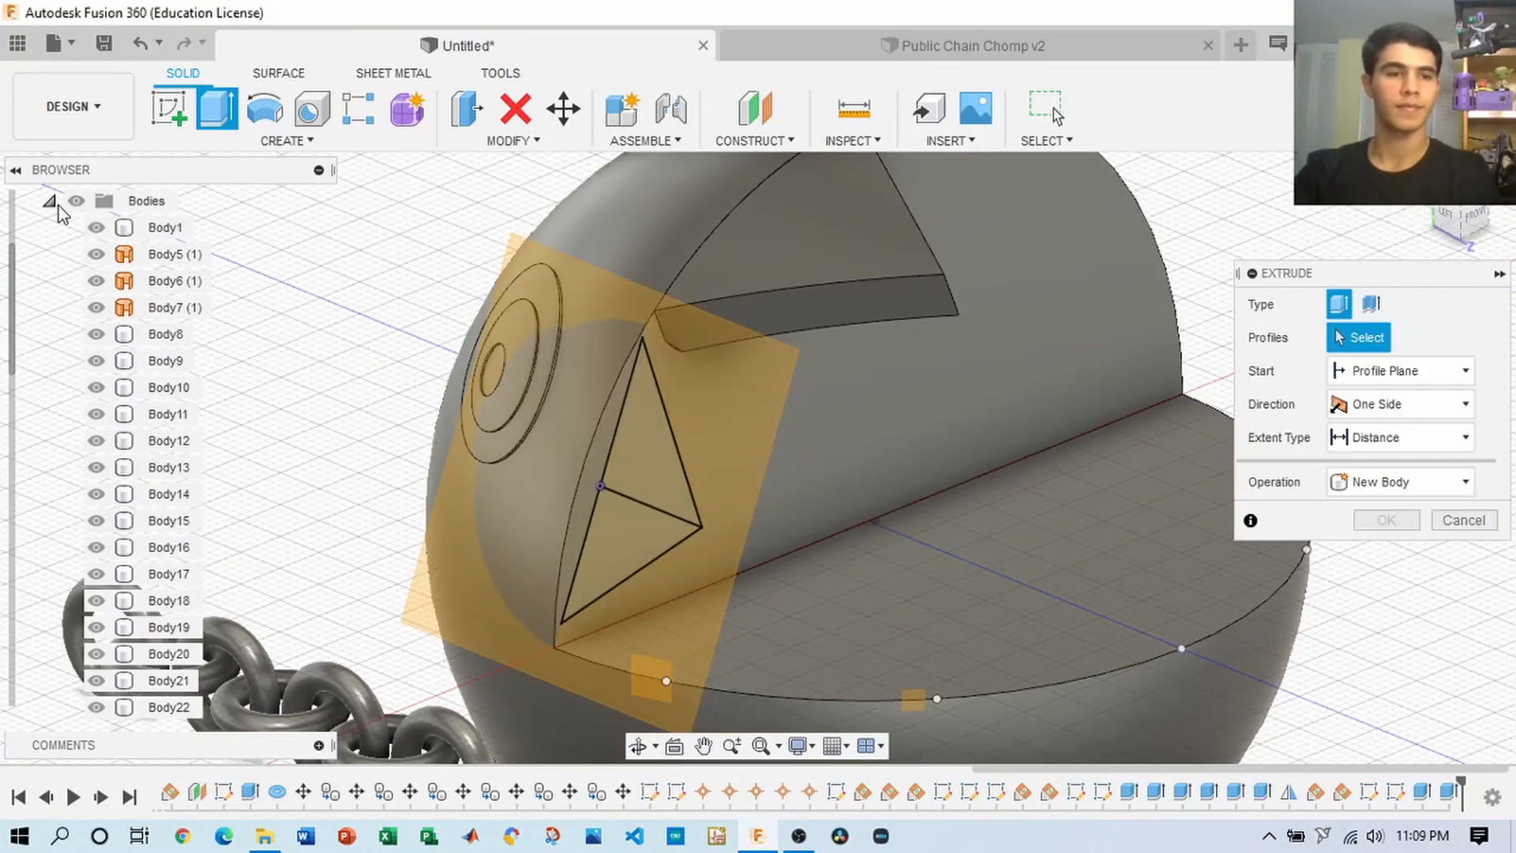
click(587, 498)
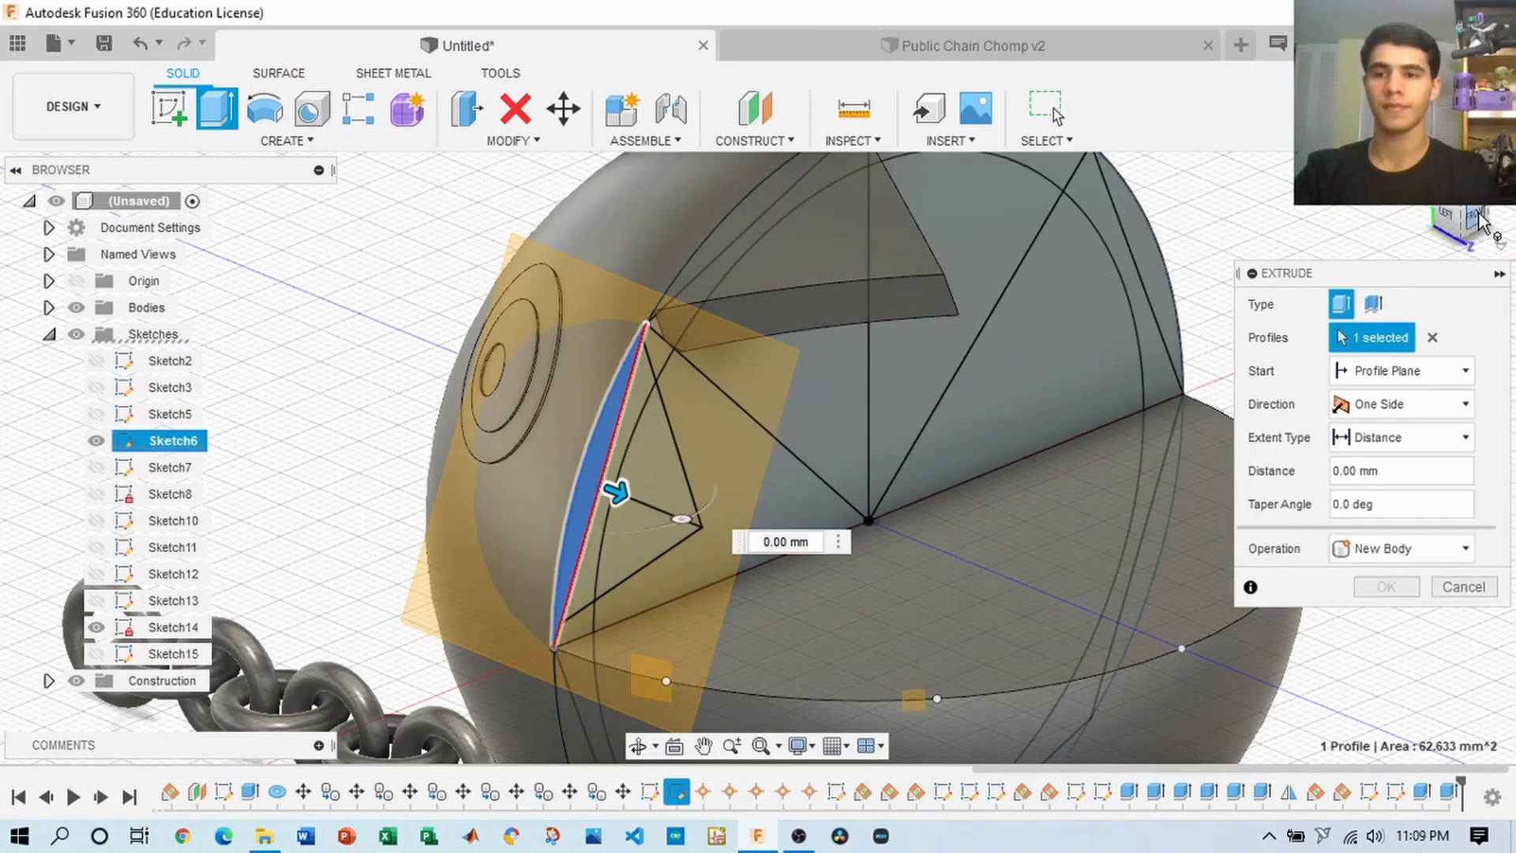
click(1151, 276)
shift+middle_drag(711, 442, 821, 442)
drag(602, 517, 784, 524)
shift+middle_drag(785, 524, 908, 521)
click(1401, 548)
click(1383, 671)
key(Return)
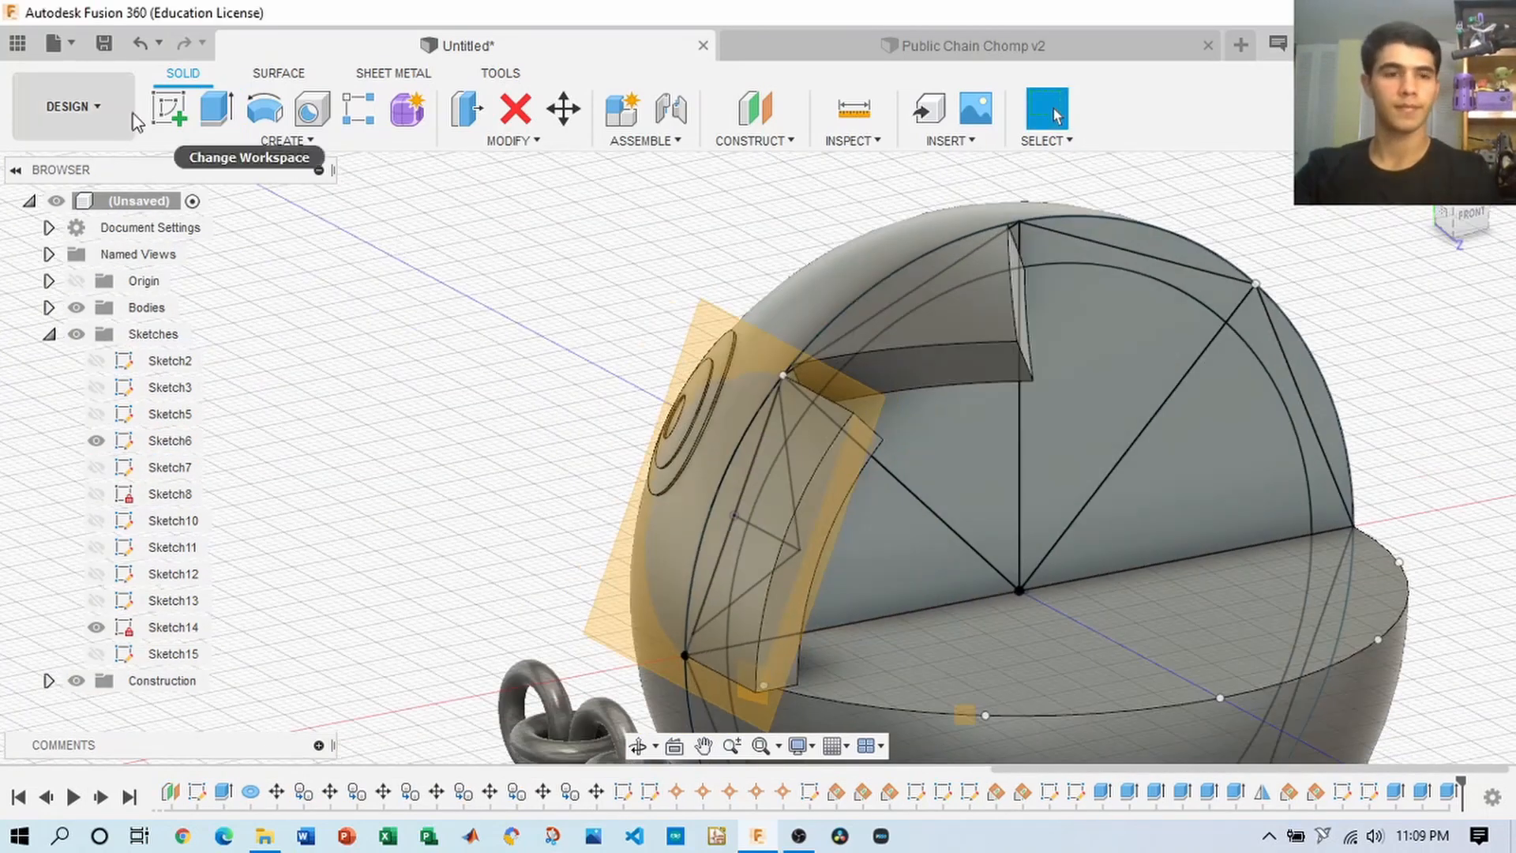
- Extrude the side tooth triangle to two sides, 5 mm and 4 mm, intersecting it with its rim segment
click(216, 108)
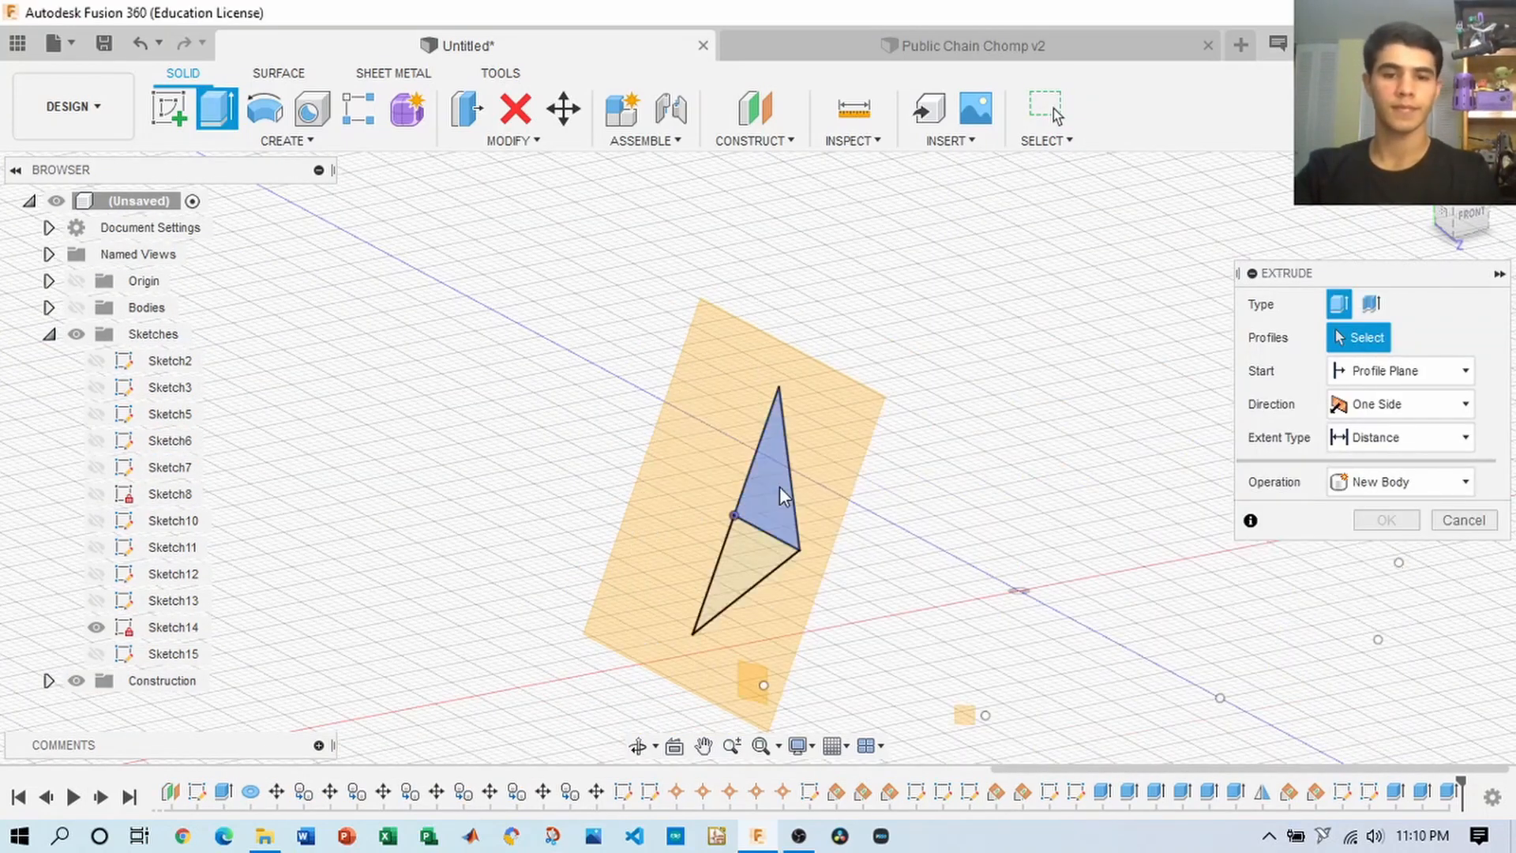
click(781, 495)
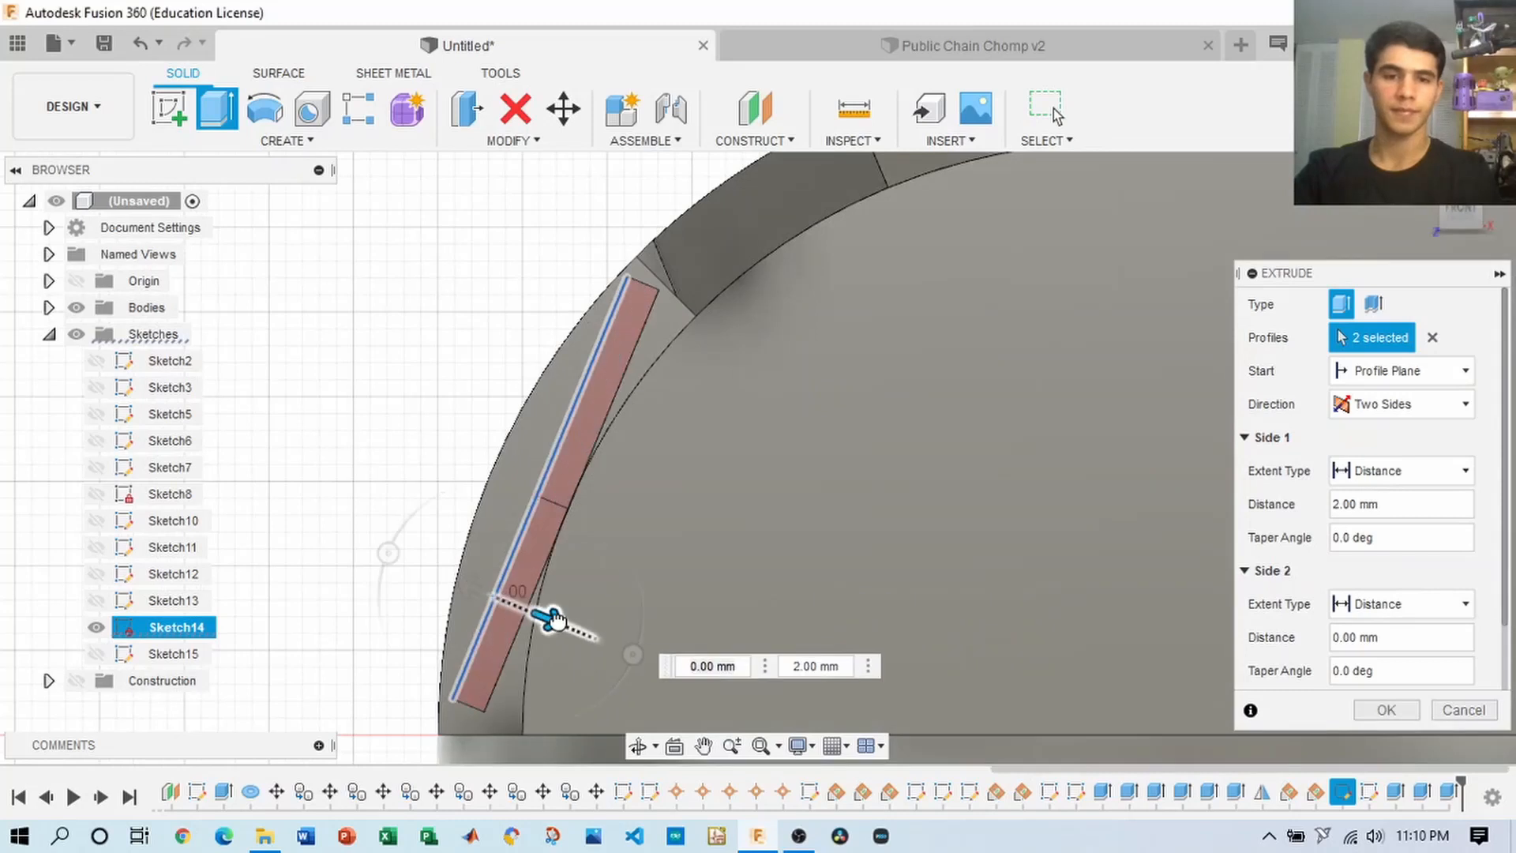
drag(541, 619, 404, 567)
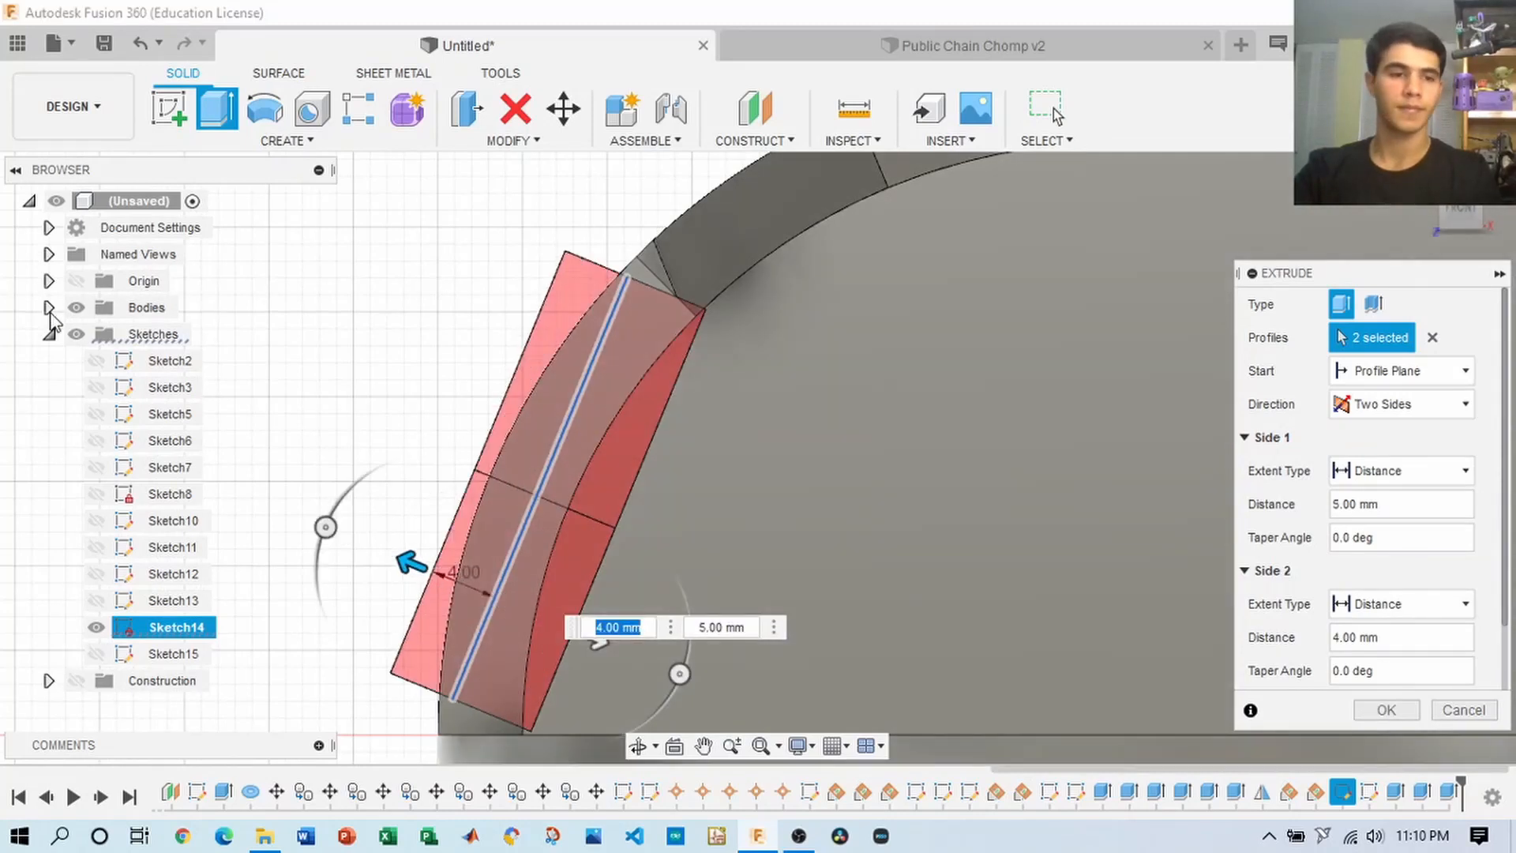
click(1464, 211)
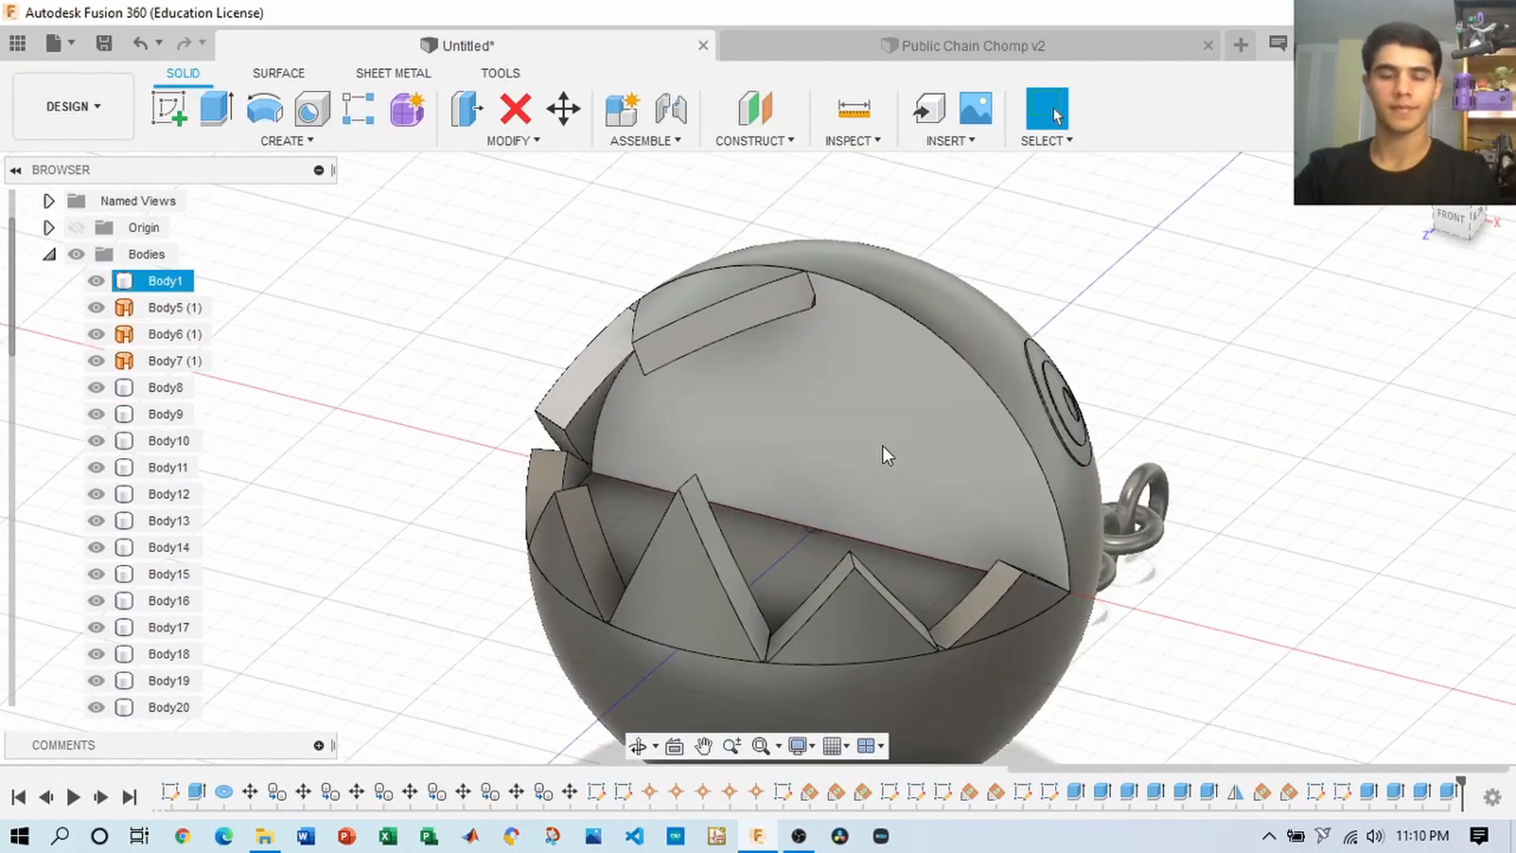
- Mirror the two upper teeth as new bodies across the vertical centre plane
click(287, 140)
click(287, 500)
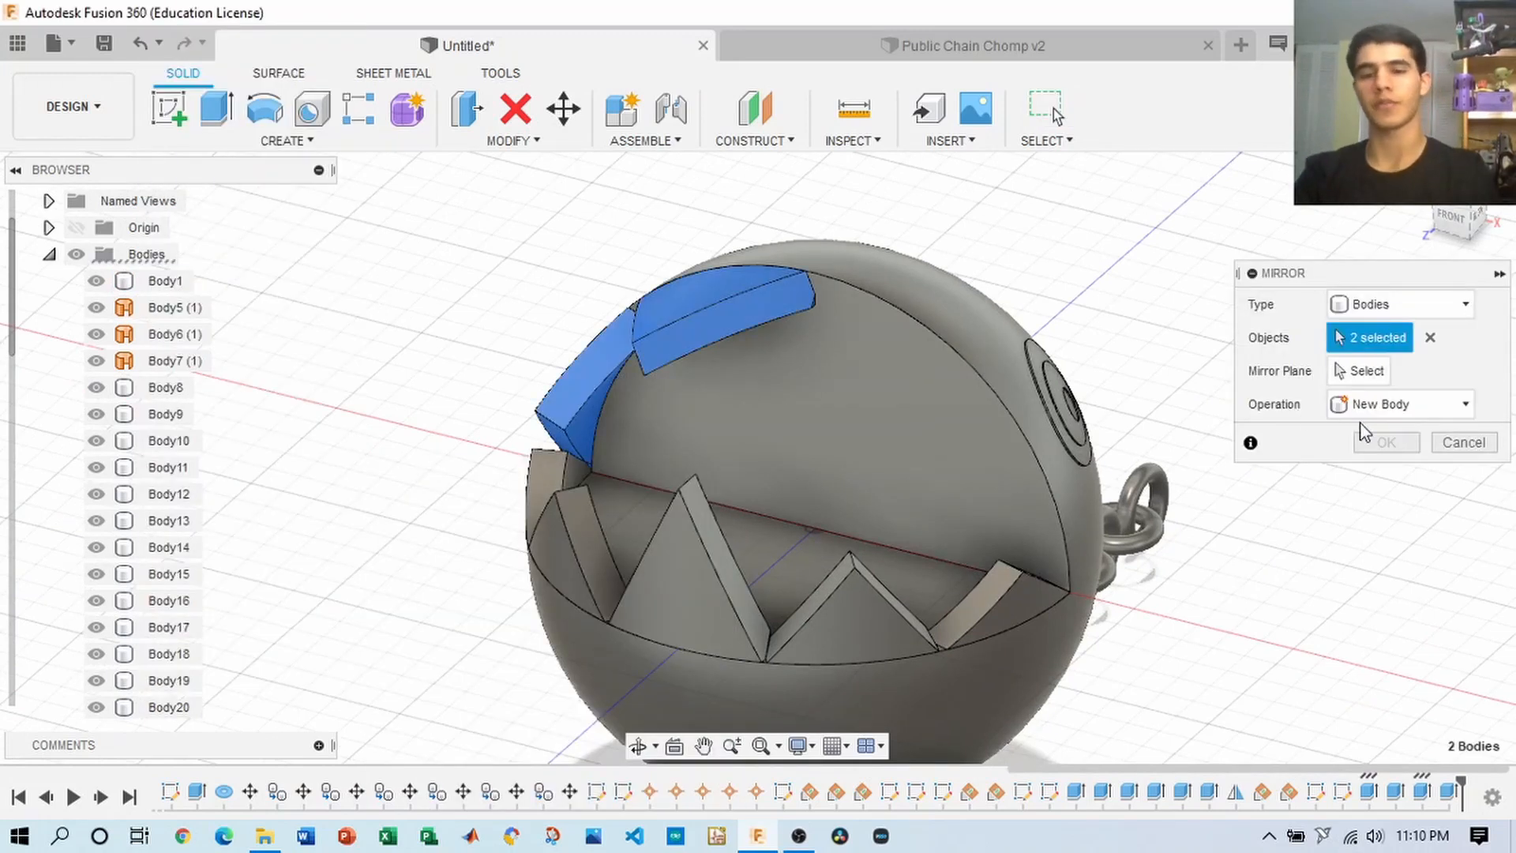
click(1367, 372)
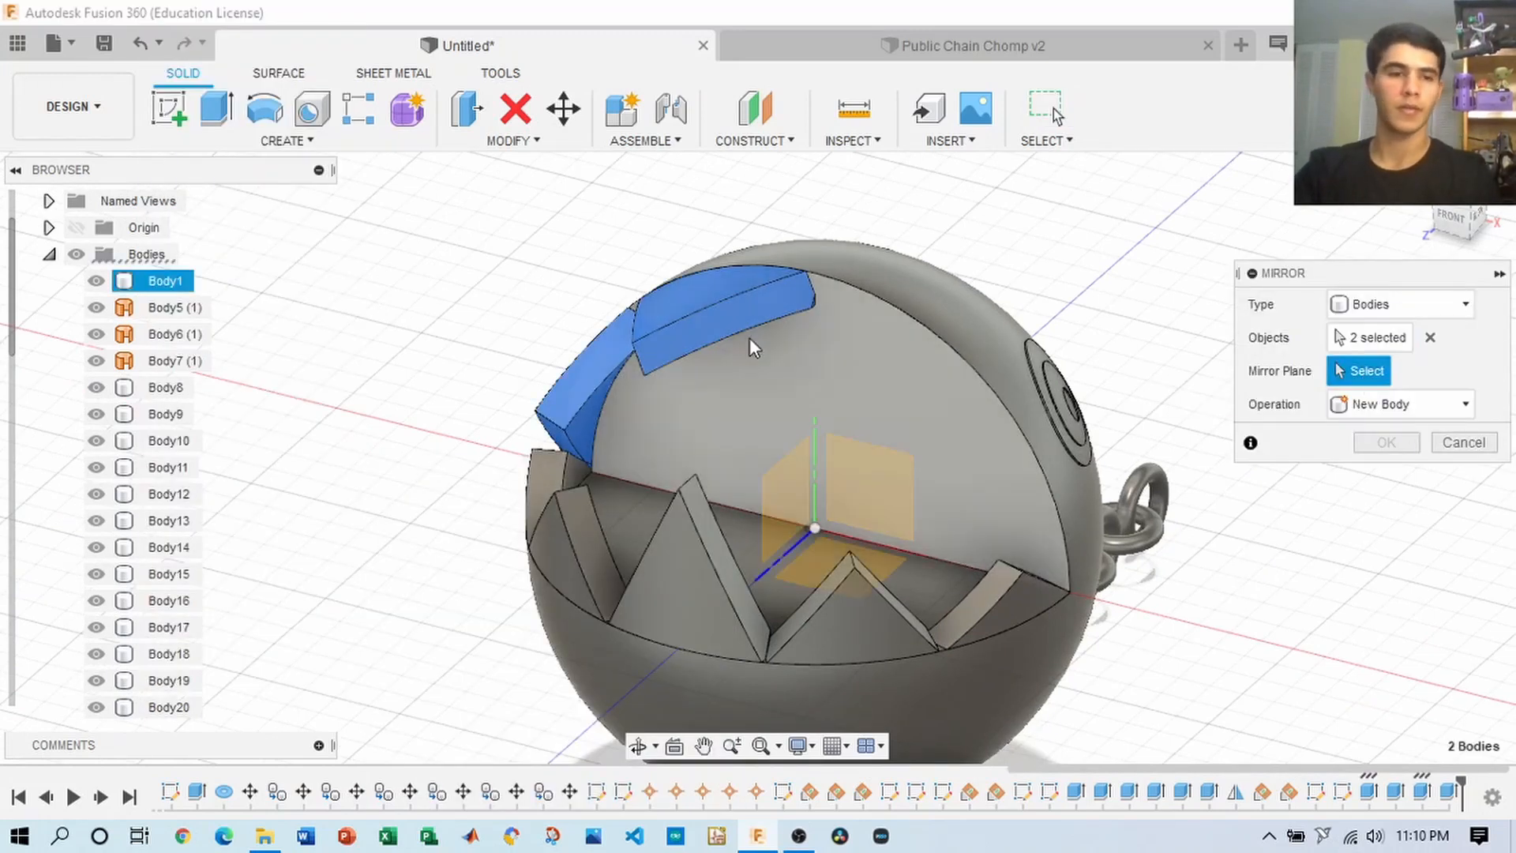
click(807, 495)
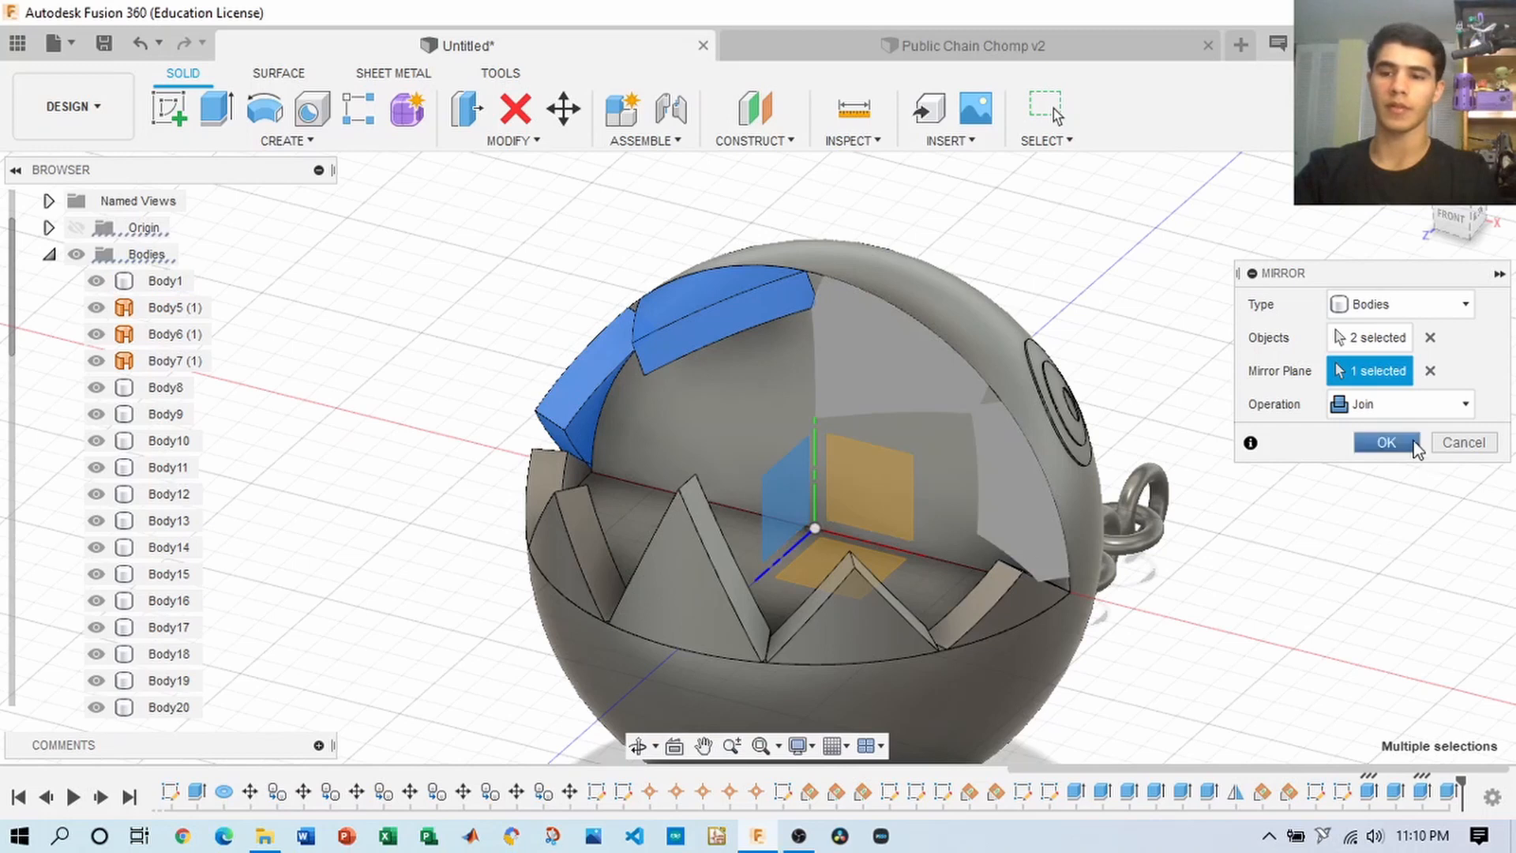
click(1391, 446)
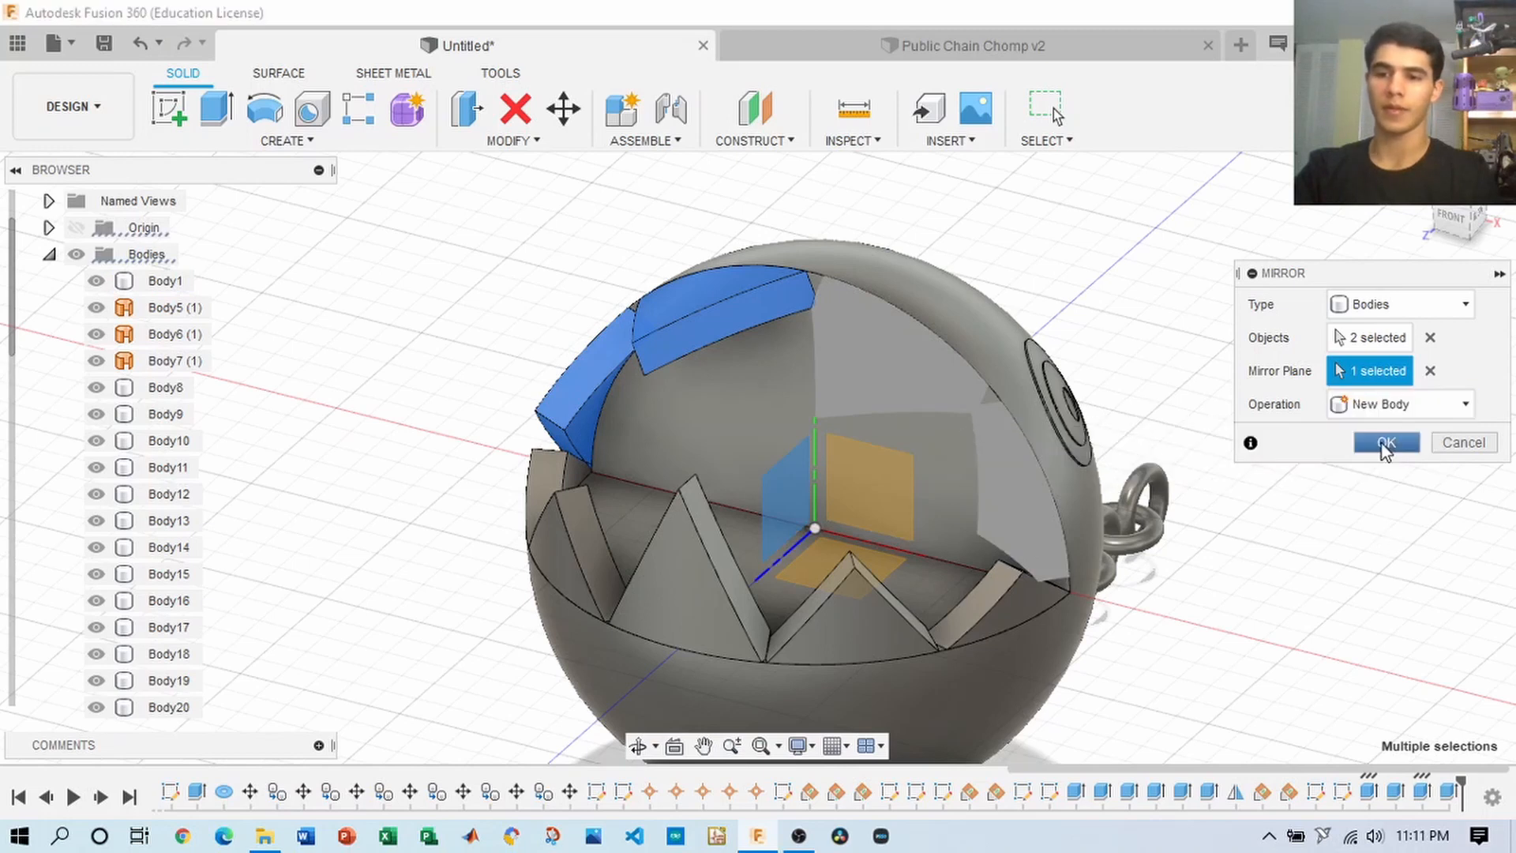
click(1378, 440)
mouse_move(1437, 217)
mouse_down()
mouse_move(1500, 233)
mouse_move(1506, 210)
mouse_up()
mouse_move(1216, 402)
shift+middle_down()
mouse_move(1050, 446)
mouse_move(947, 422)
mouse_move(1054, 474)
mouse_move(1114, 473)
shift+middle_up()
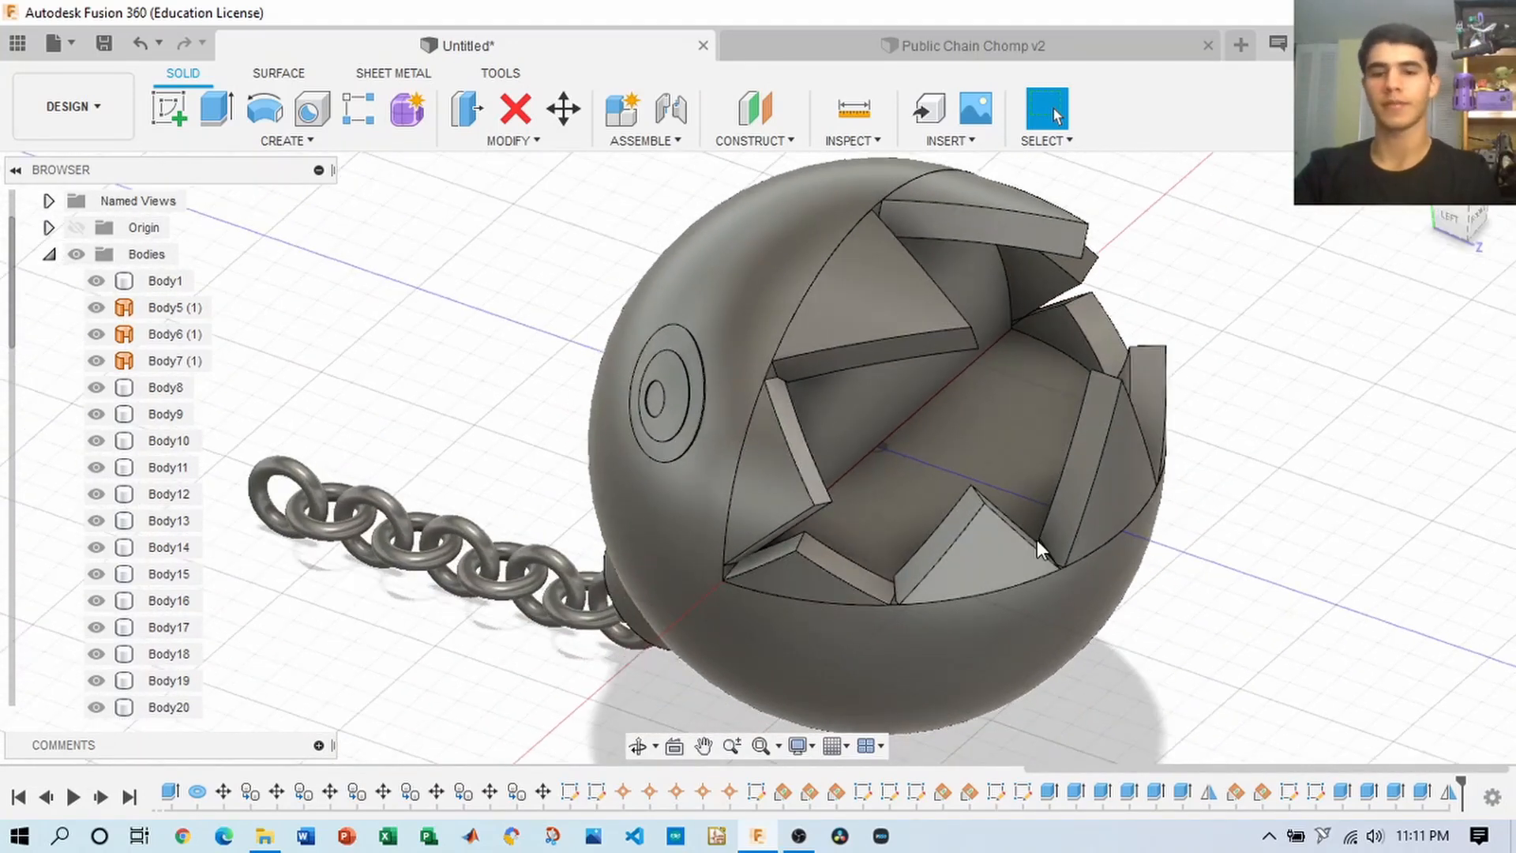
drag(1437, 228, 1420, 230)
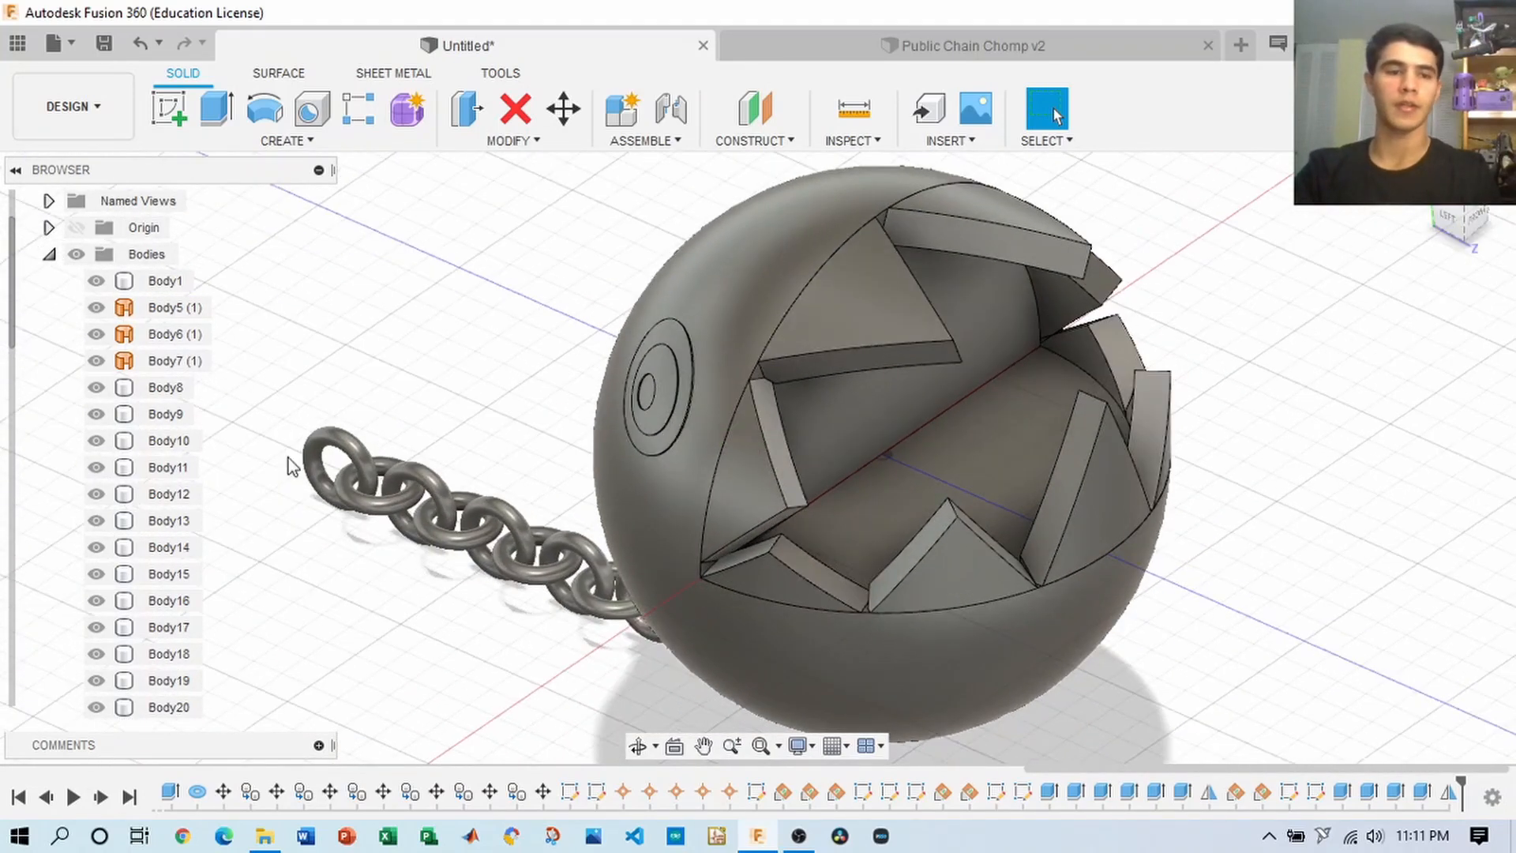
click(513, 140)
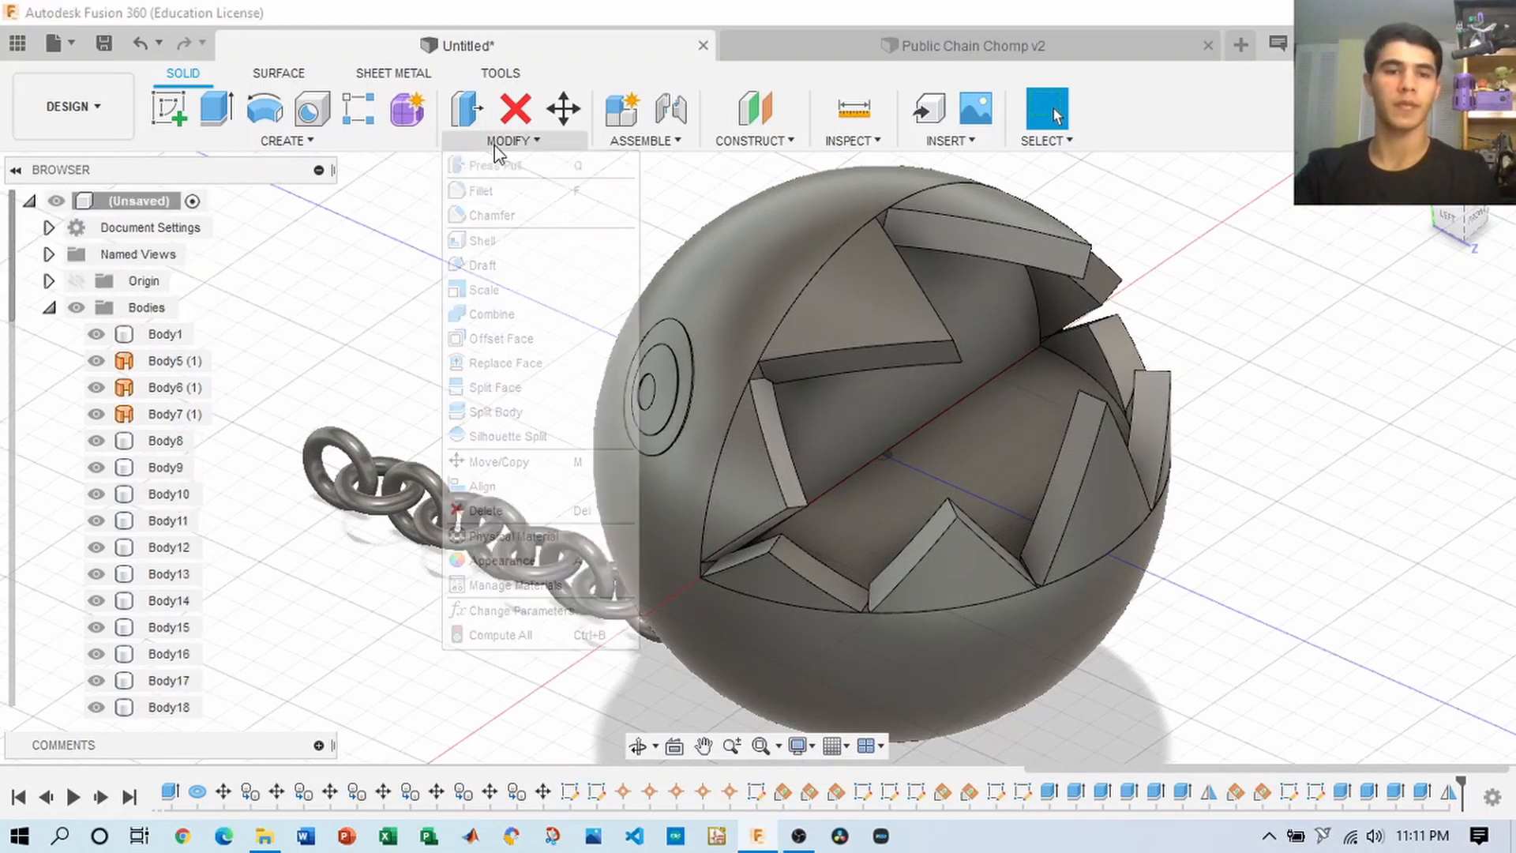
click(509, 309)
click(758, 437)
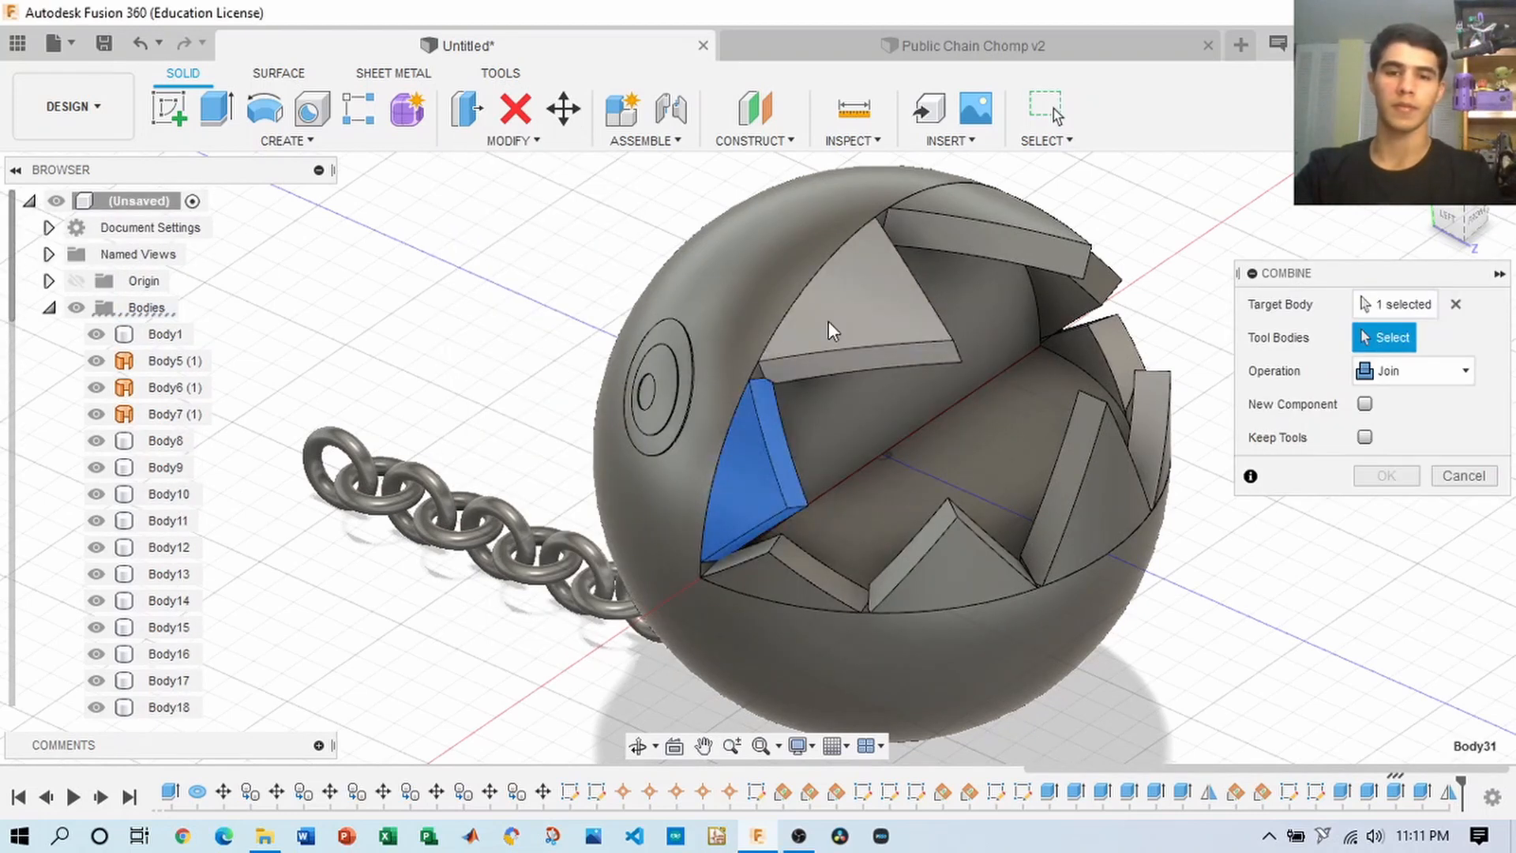
click(827, 320)
drag(1452, 218, 1081, 444)
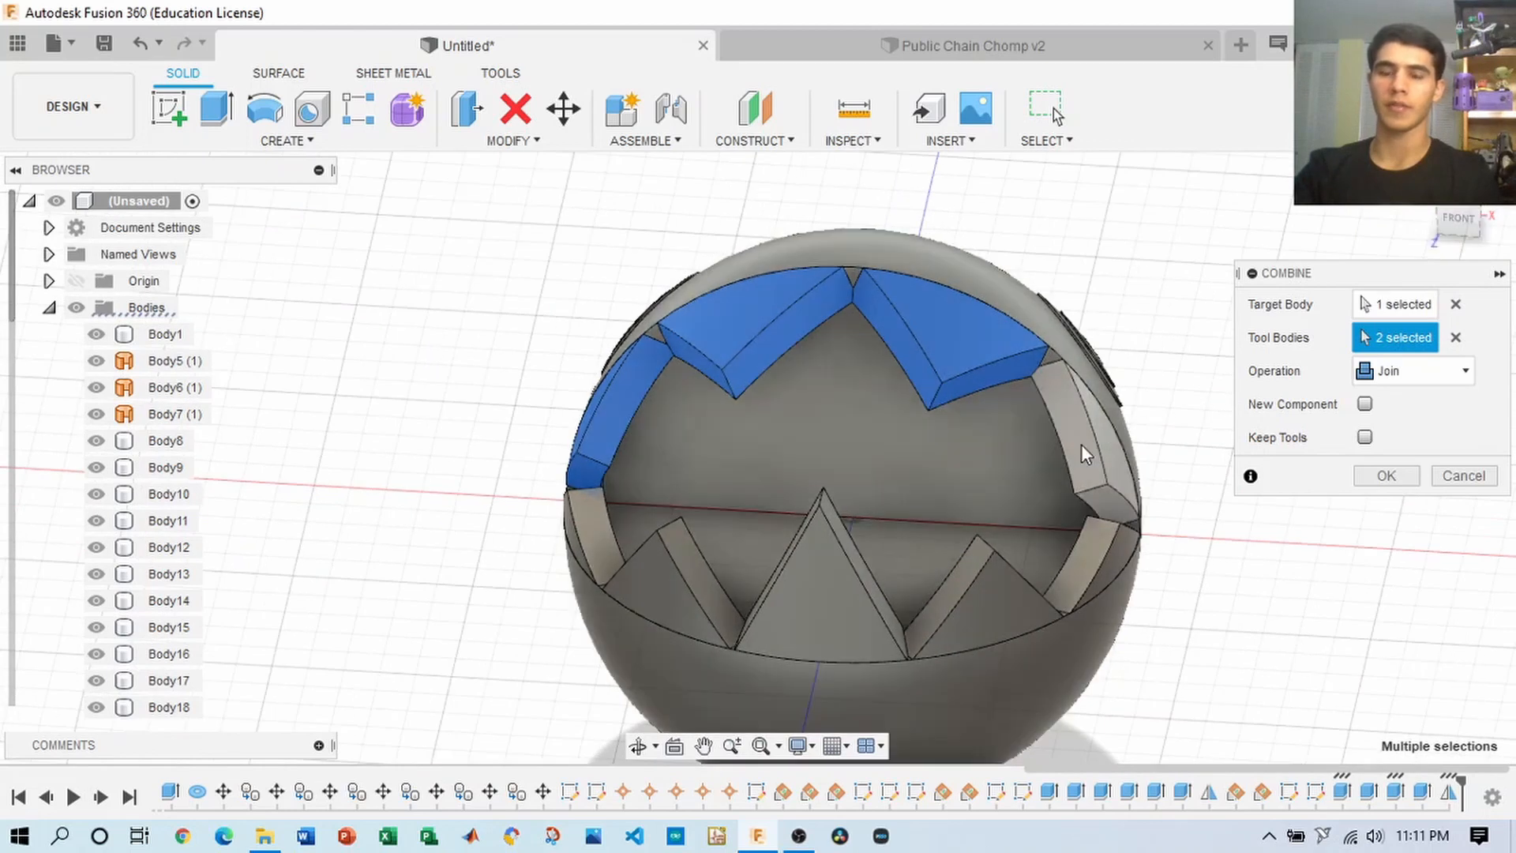
click(1101, 461)
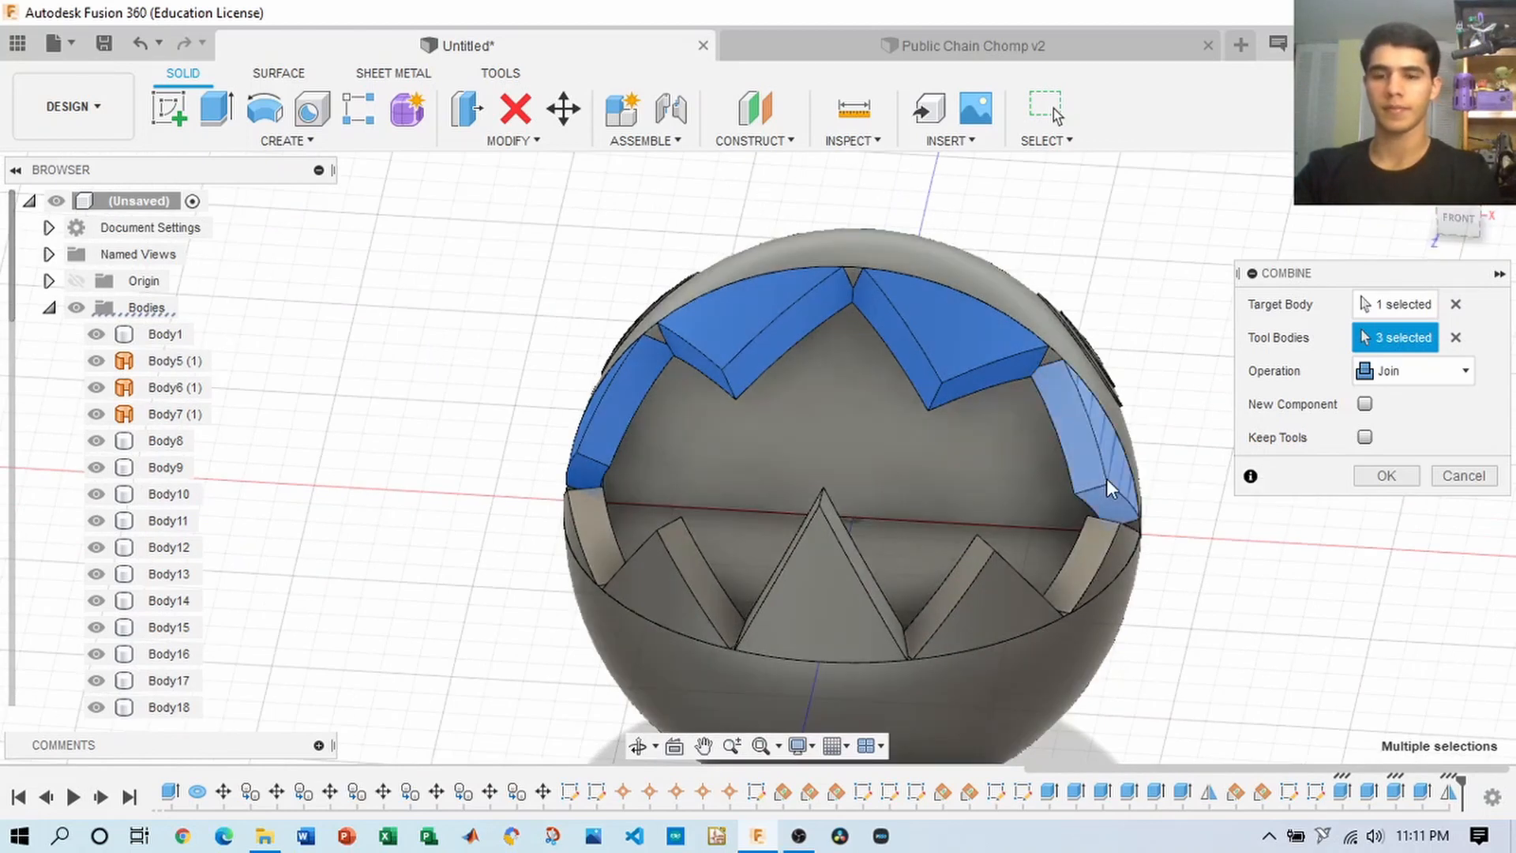
click(1467, 472)
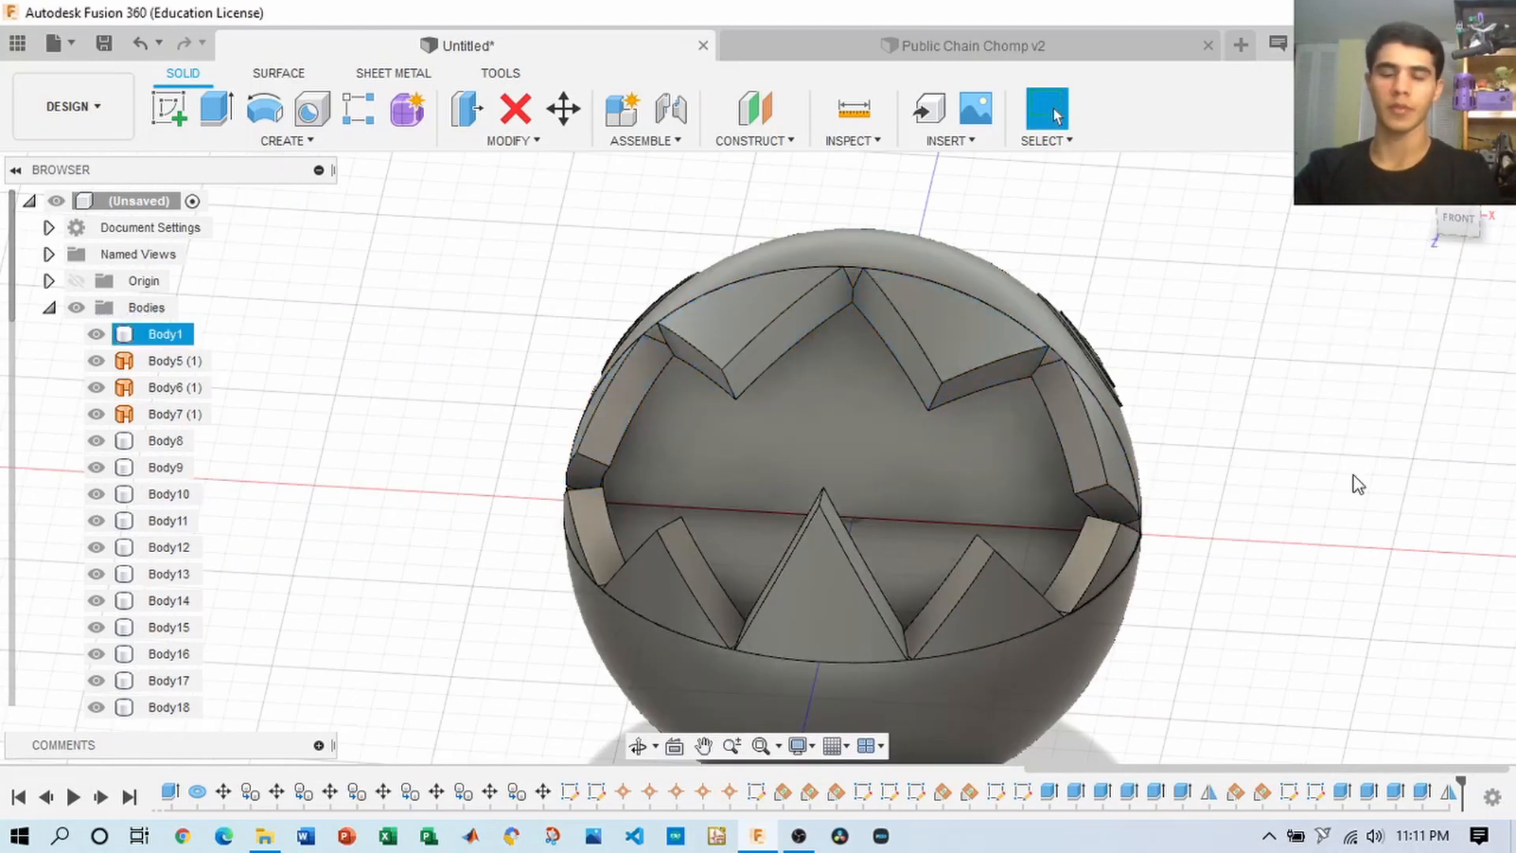
drag(1457, 234, 1432, 240)
middle_drag(1286, 307, 1092, 491)
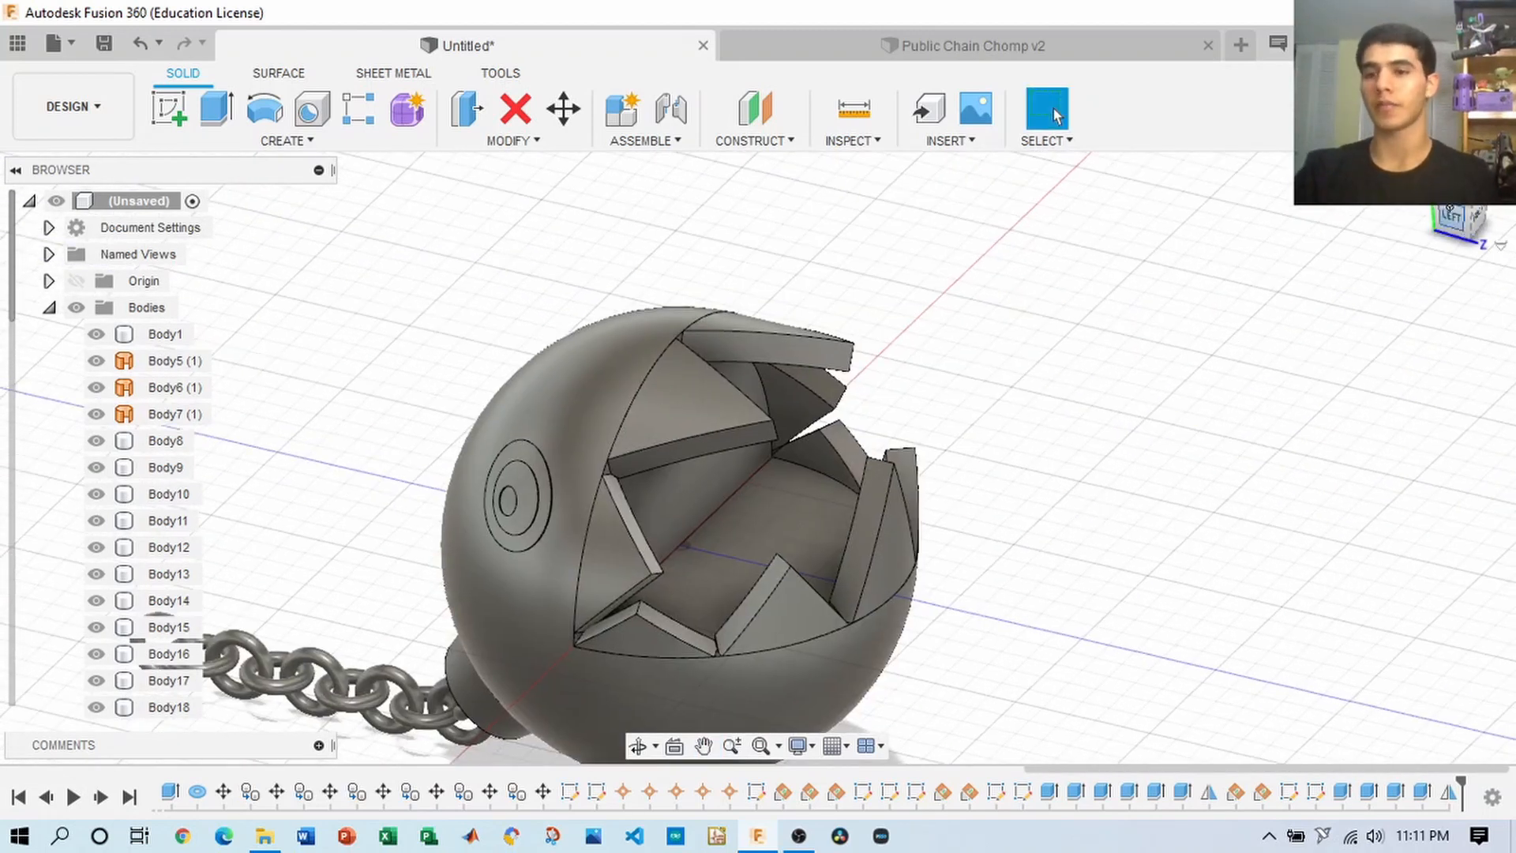
- Hide all sketches and construction geometry in the design, leaving only the bodies shown
click(1437, 210)
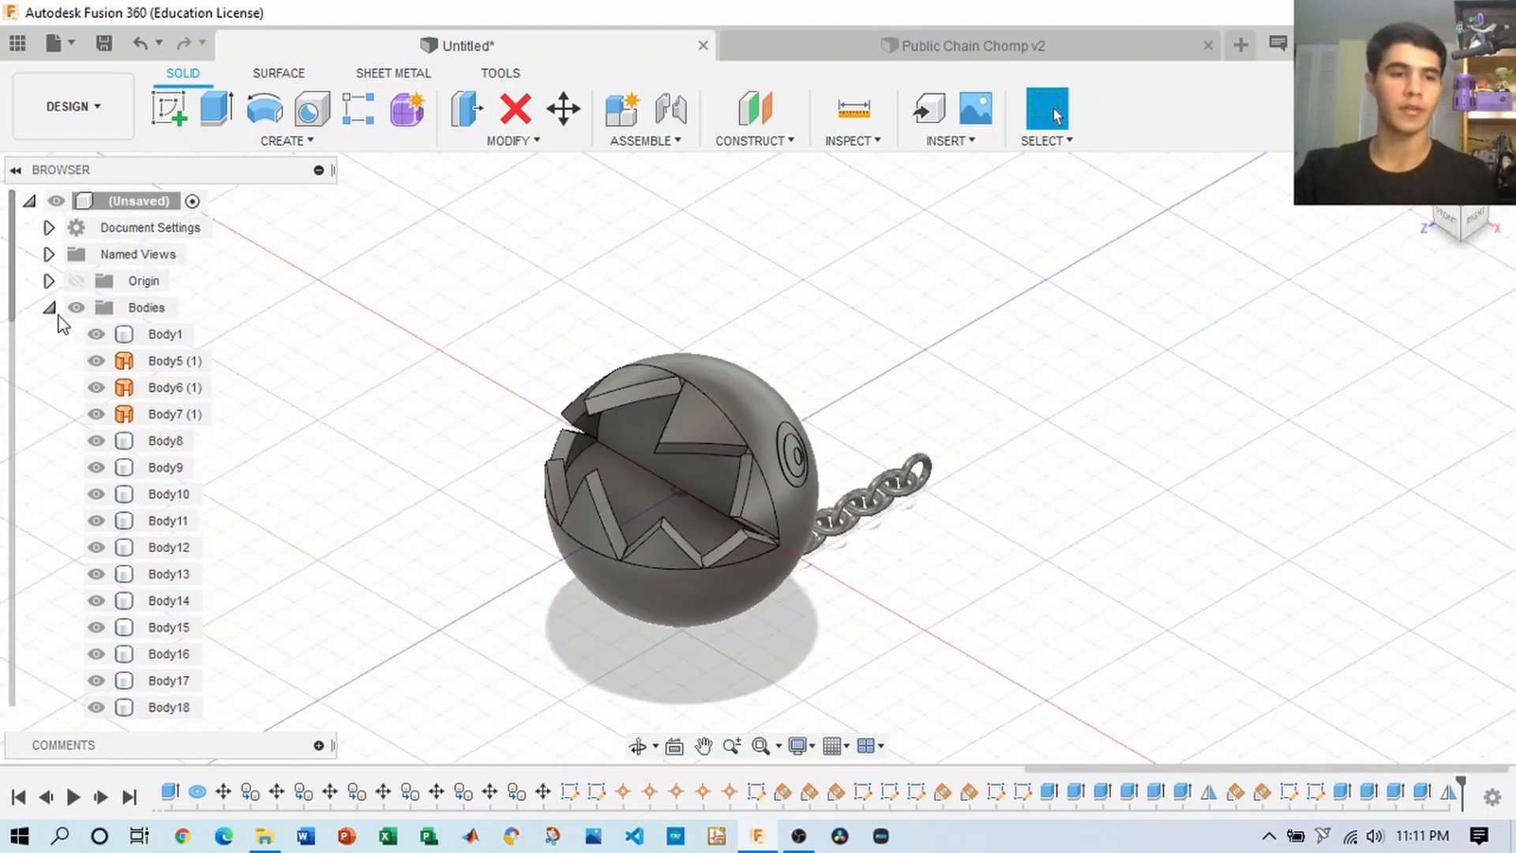
click(47, 307)
click(48, 334)
click(48, 333)
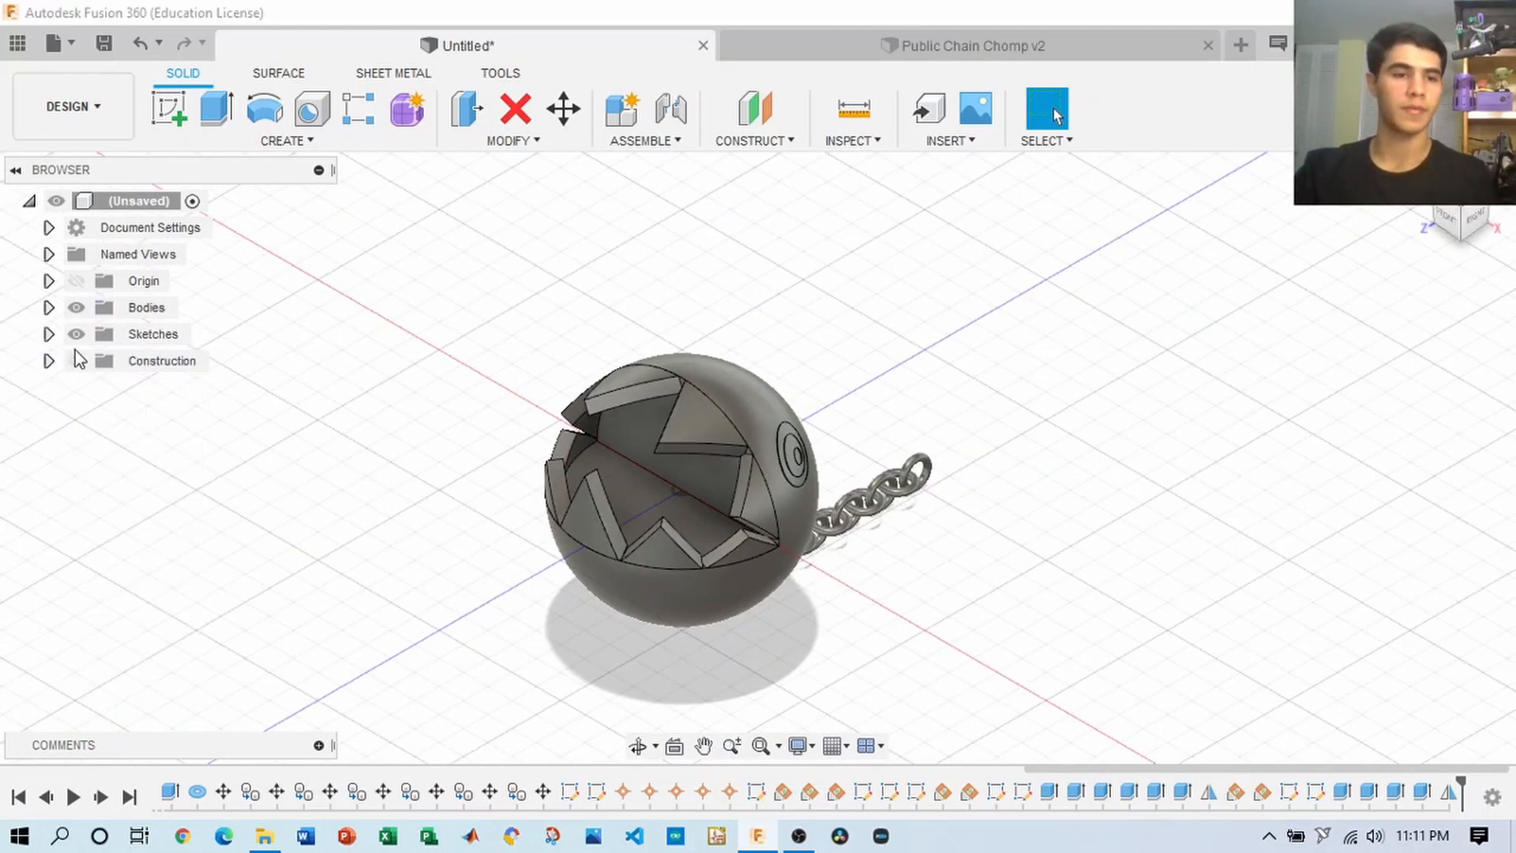
click(76, 334)
click(76, 361)
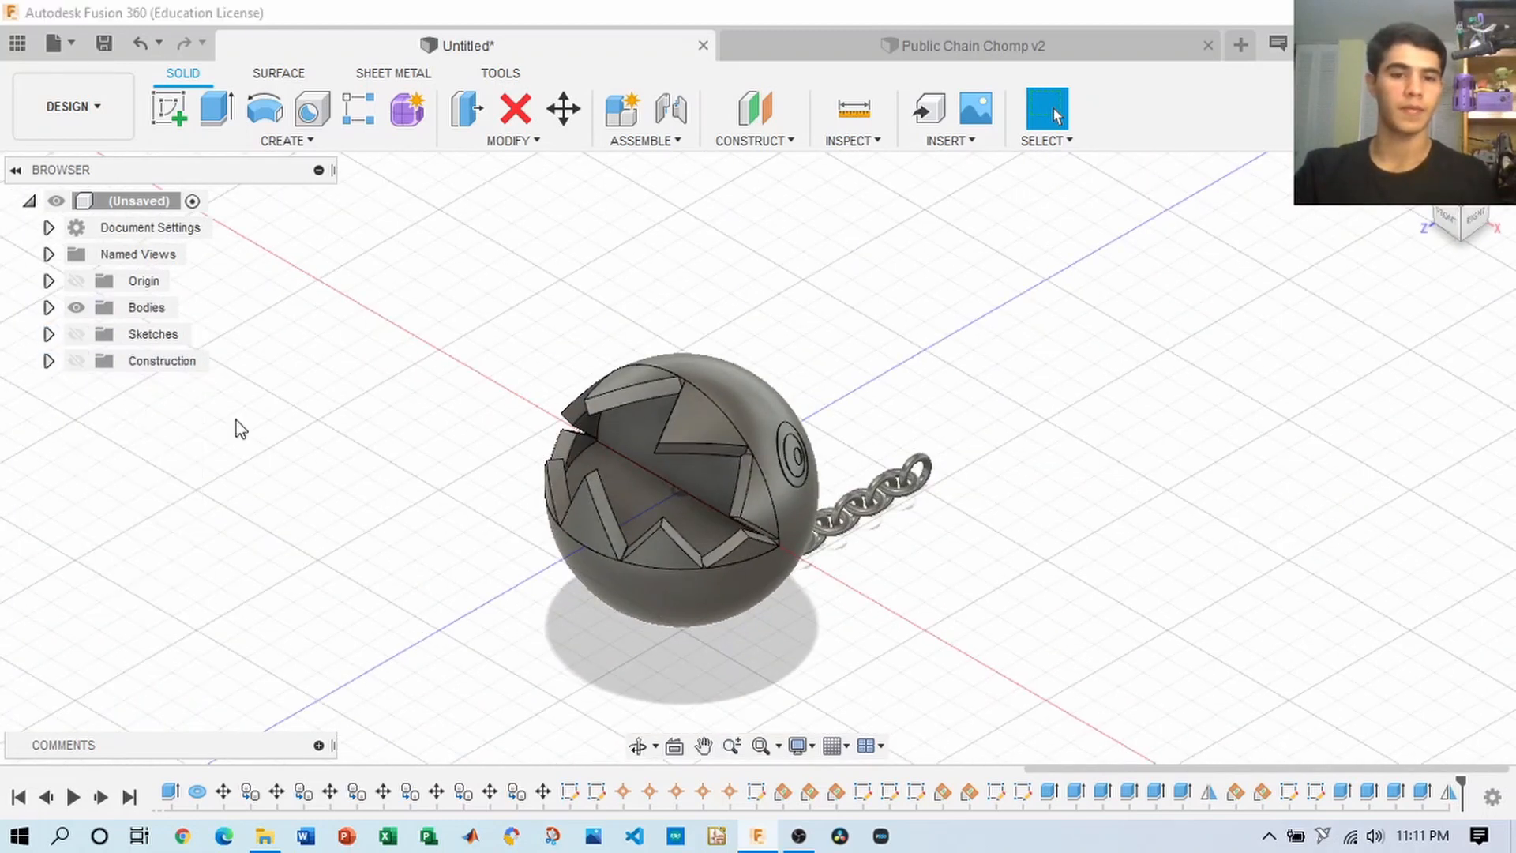
right_click(909, 402)
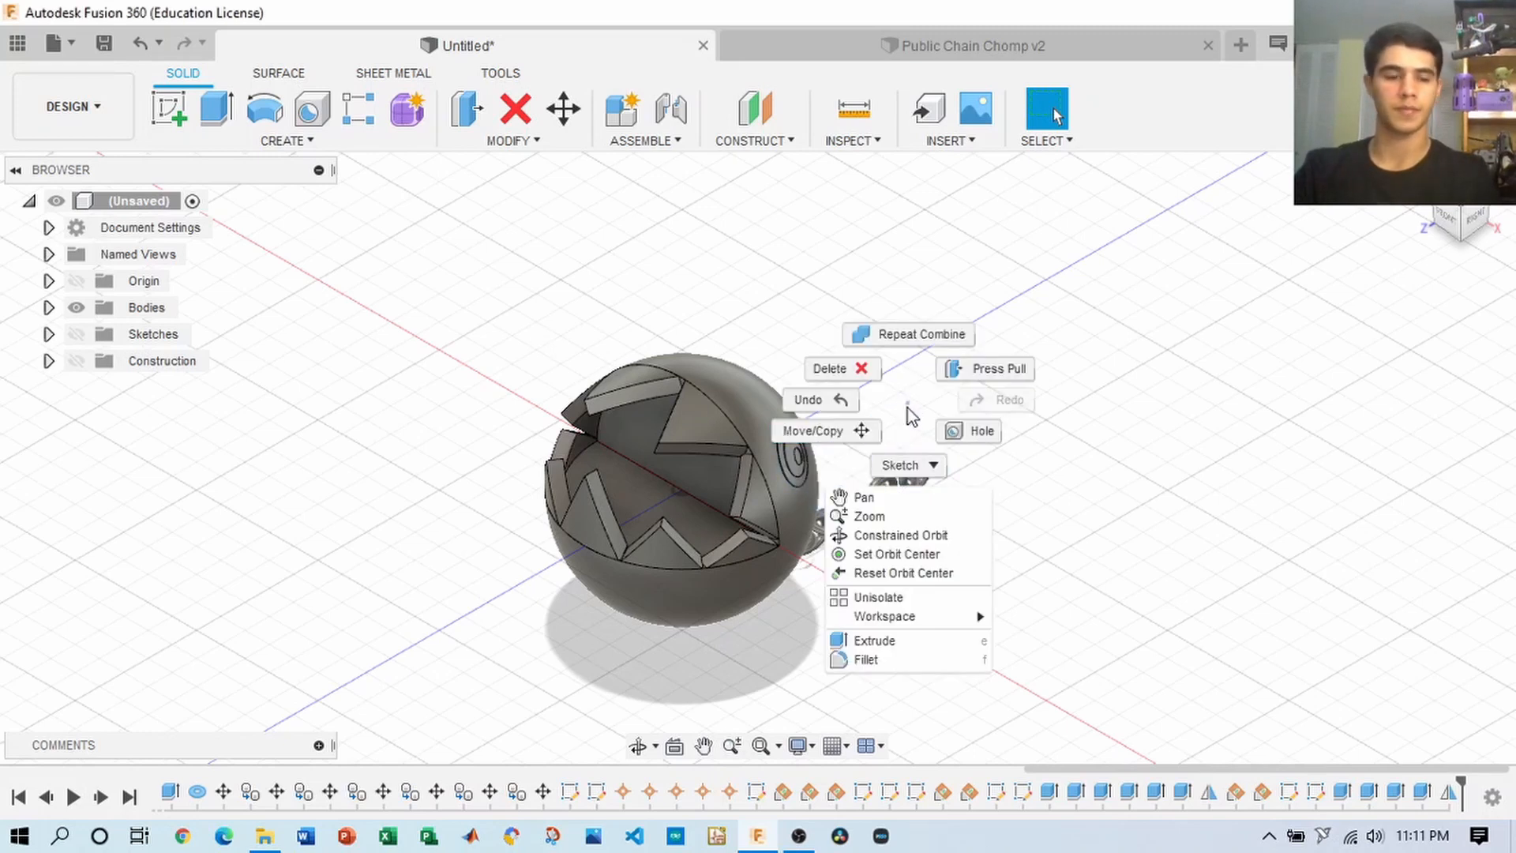
click(907, 407)
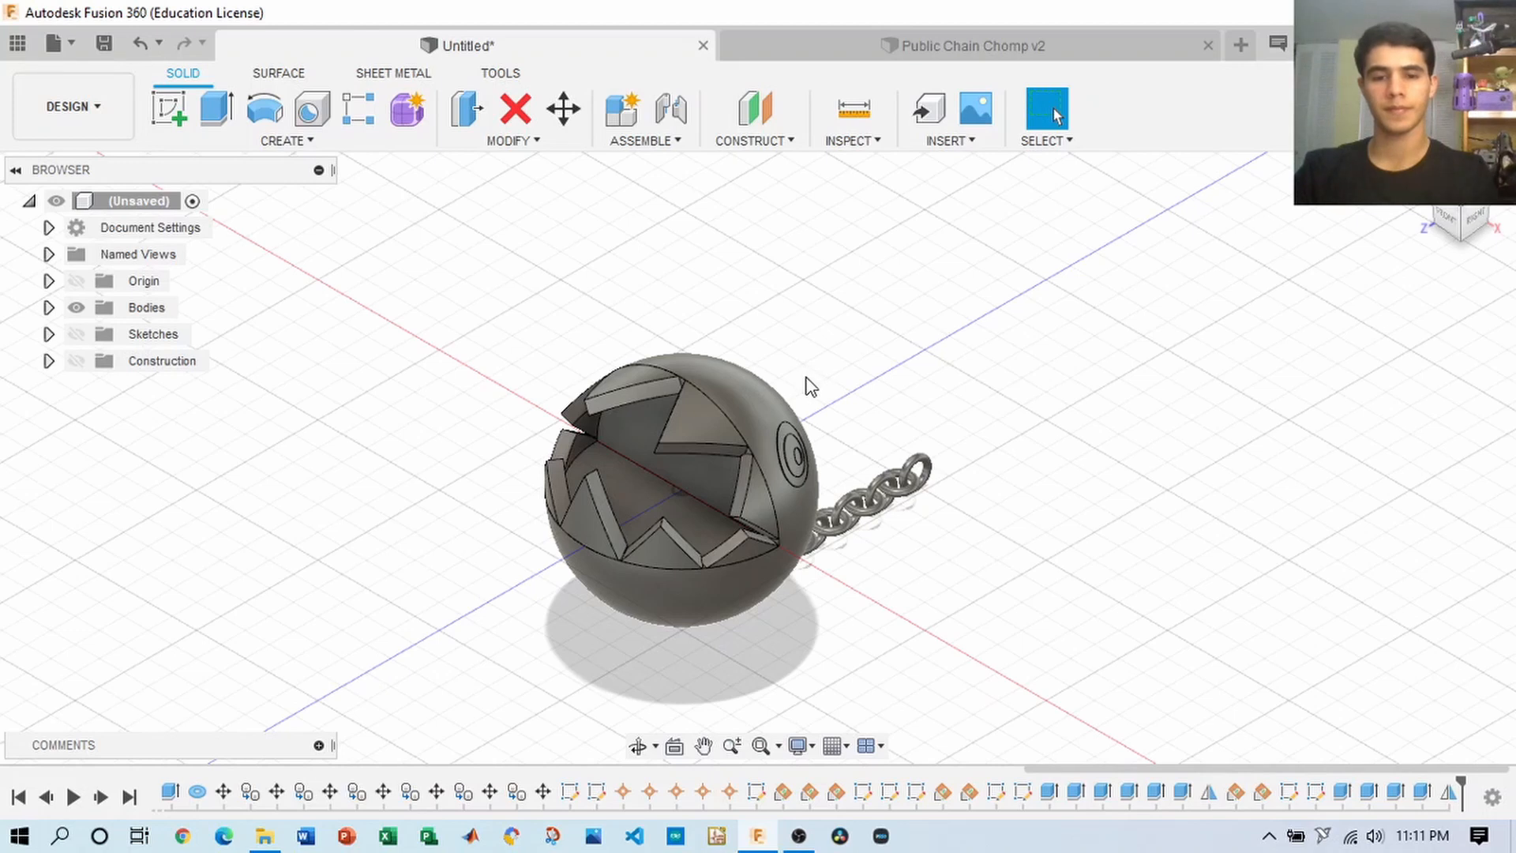
click(737, 401)
right_click(737, 401)
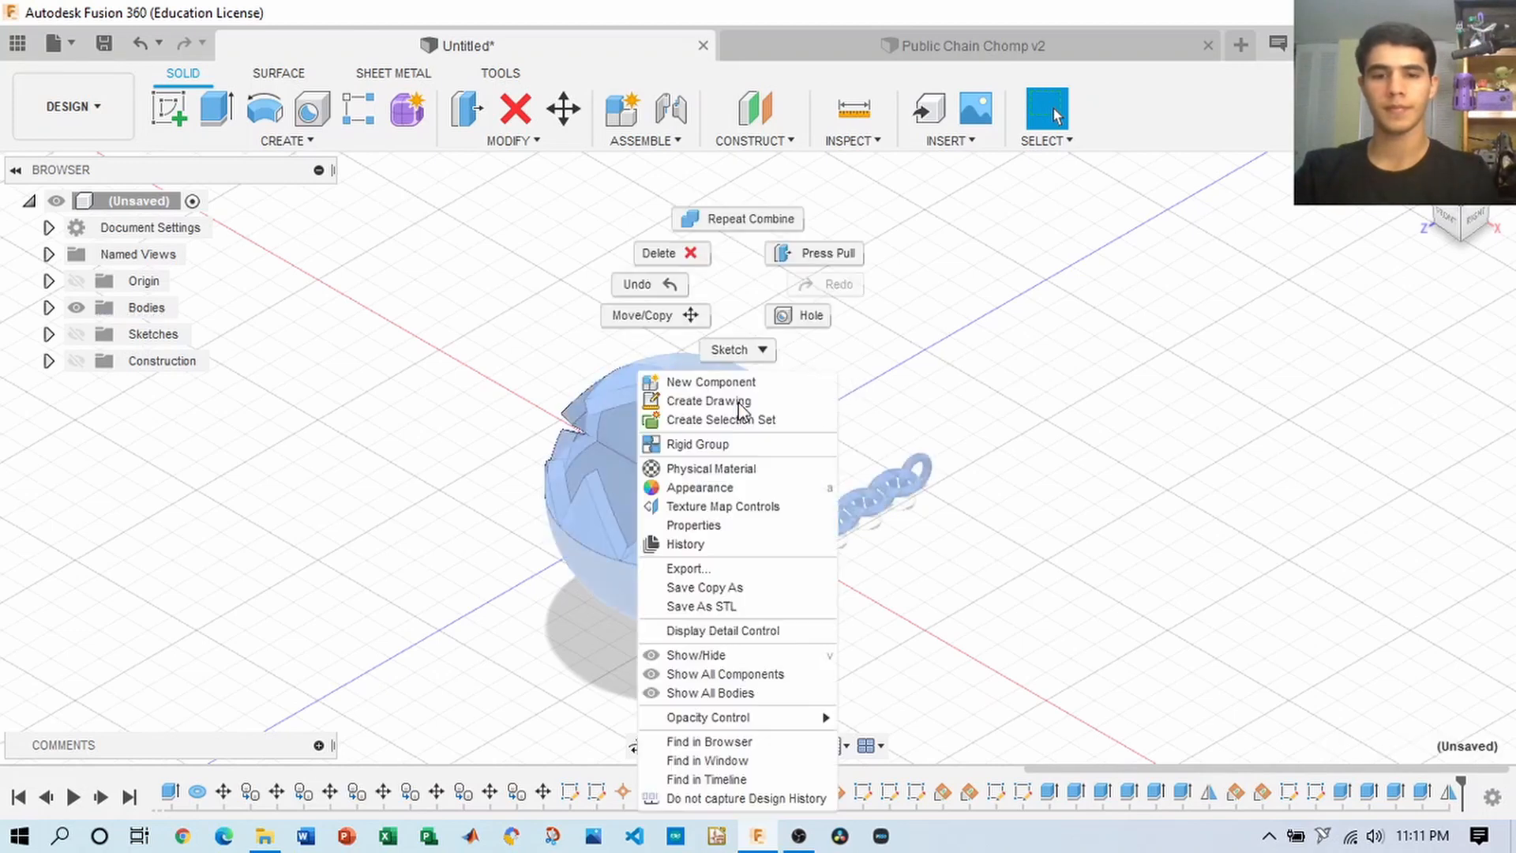
click(799, 381)
right_click(745, 394)
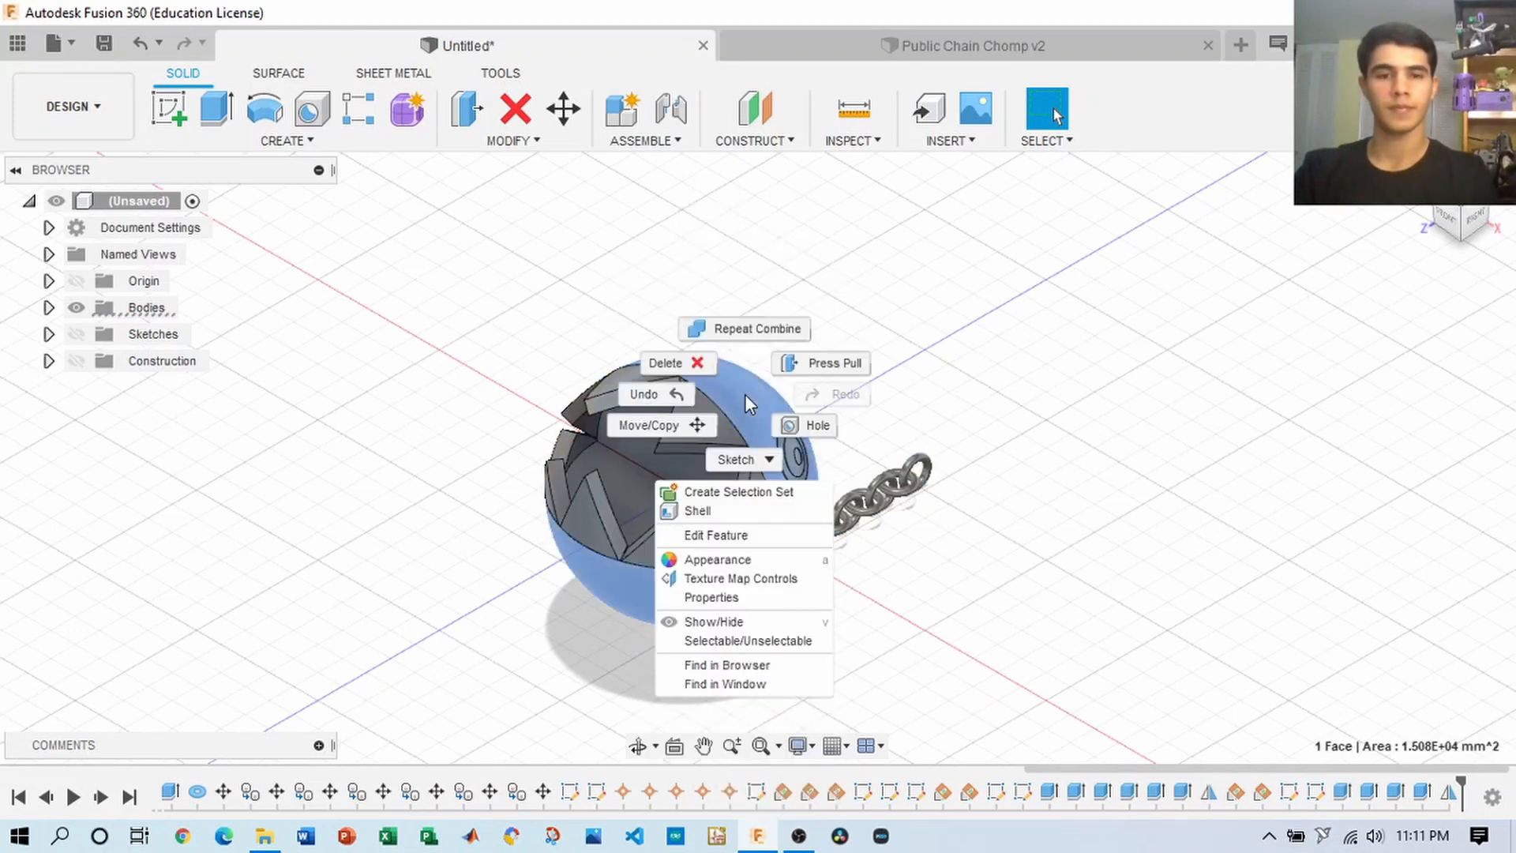
click(783, 376)
- Save the design as "Public Chain Chomp V2" in My First Project
click(104, 52)
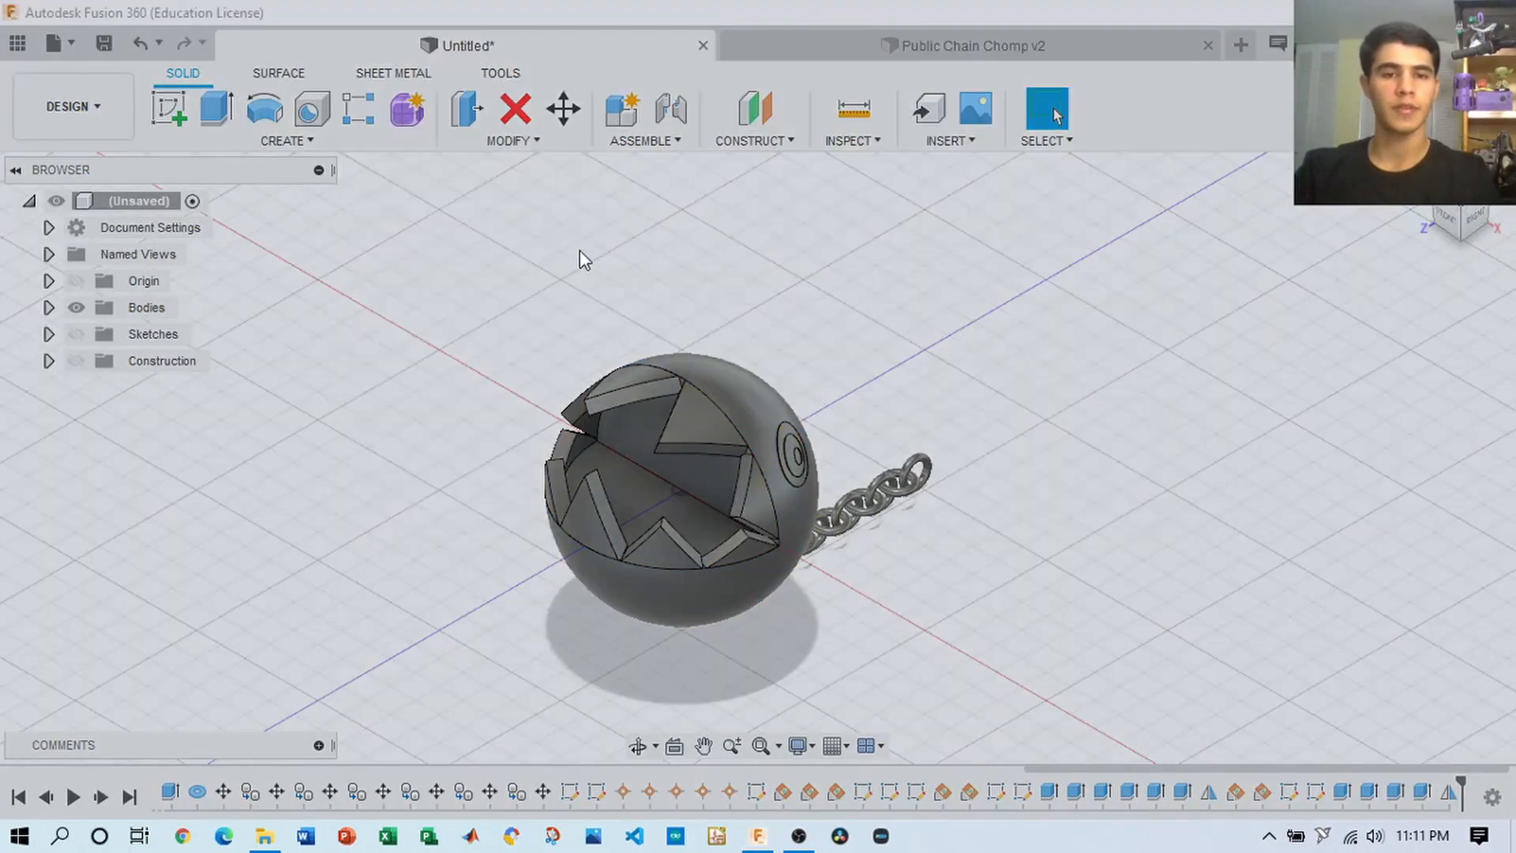
key(BackSpace)
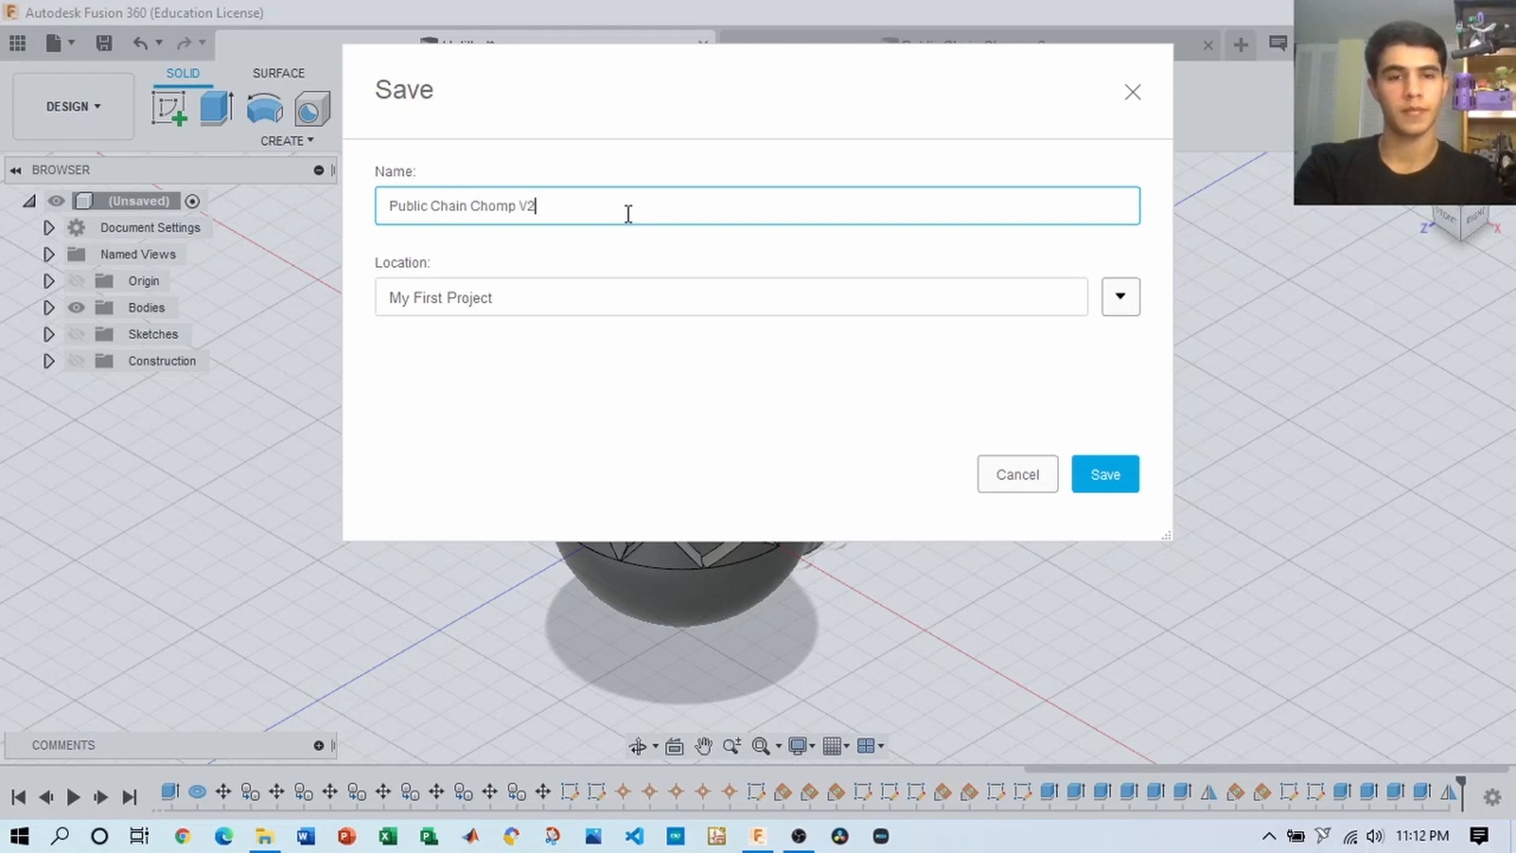
click(1134, 476)
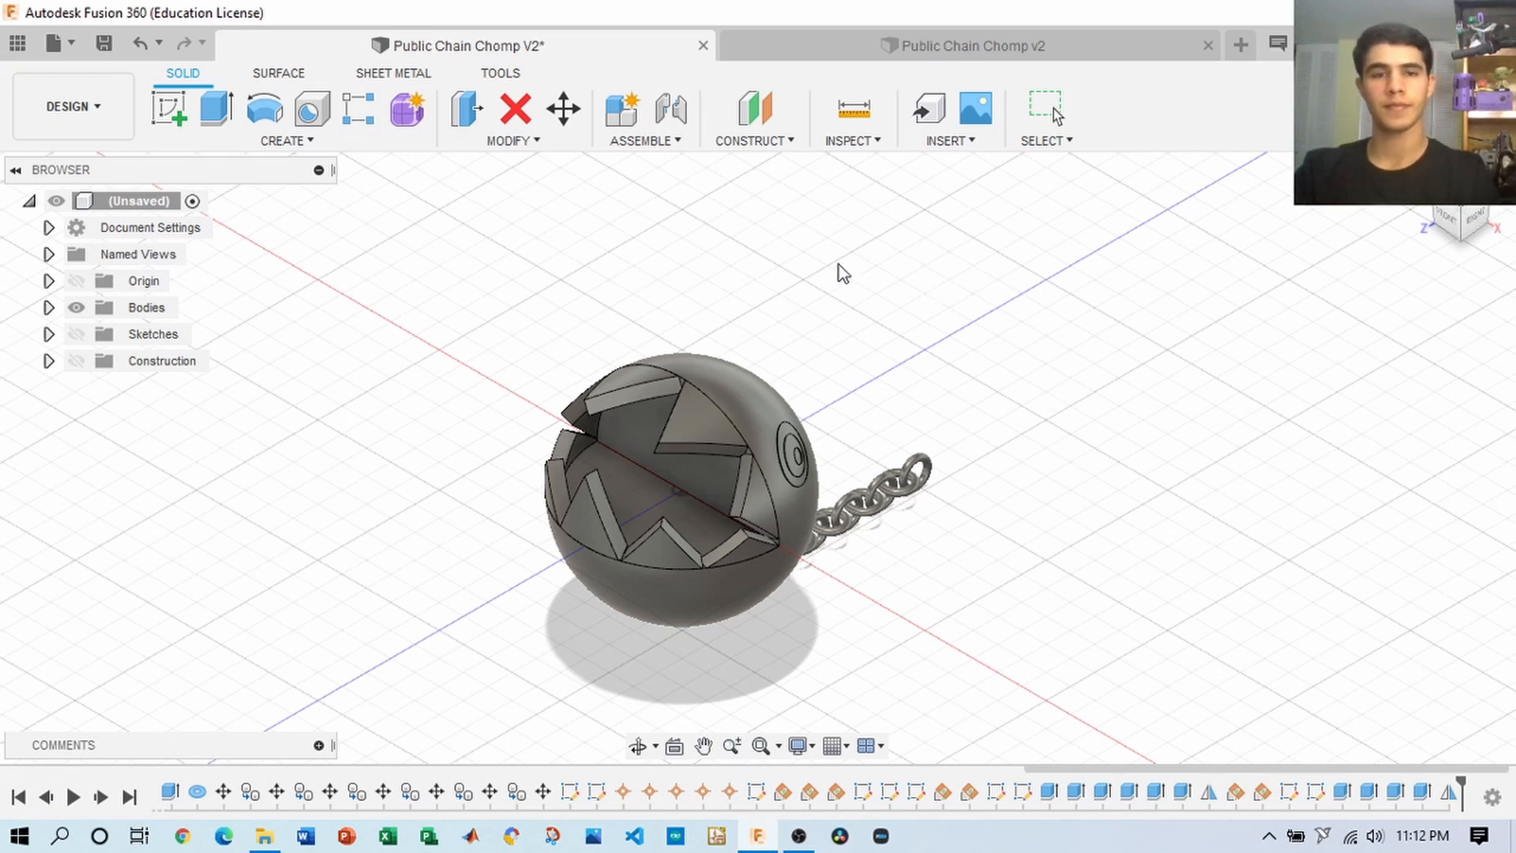
- Open the Appearance settings from the sphere's surface, with Bodies/Components as the application target
mouse_move(1465, 221)
mouse_down()
mouse_move(1499, 208)
mouse_move(1468, 215)
mouse_up()
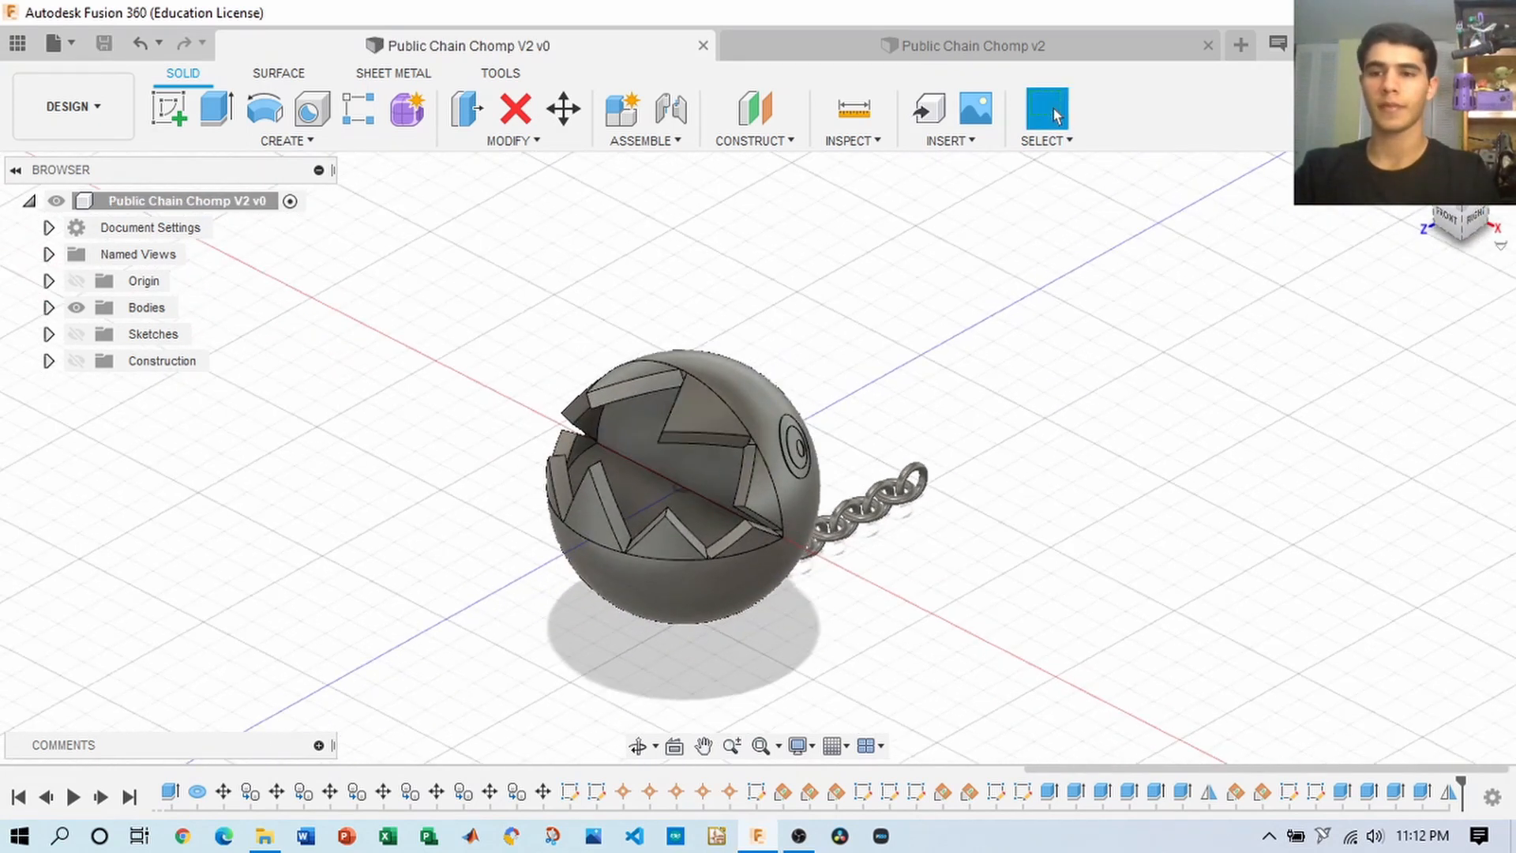
right_click(741, 391)
click(714, 559)
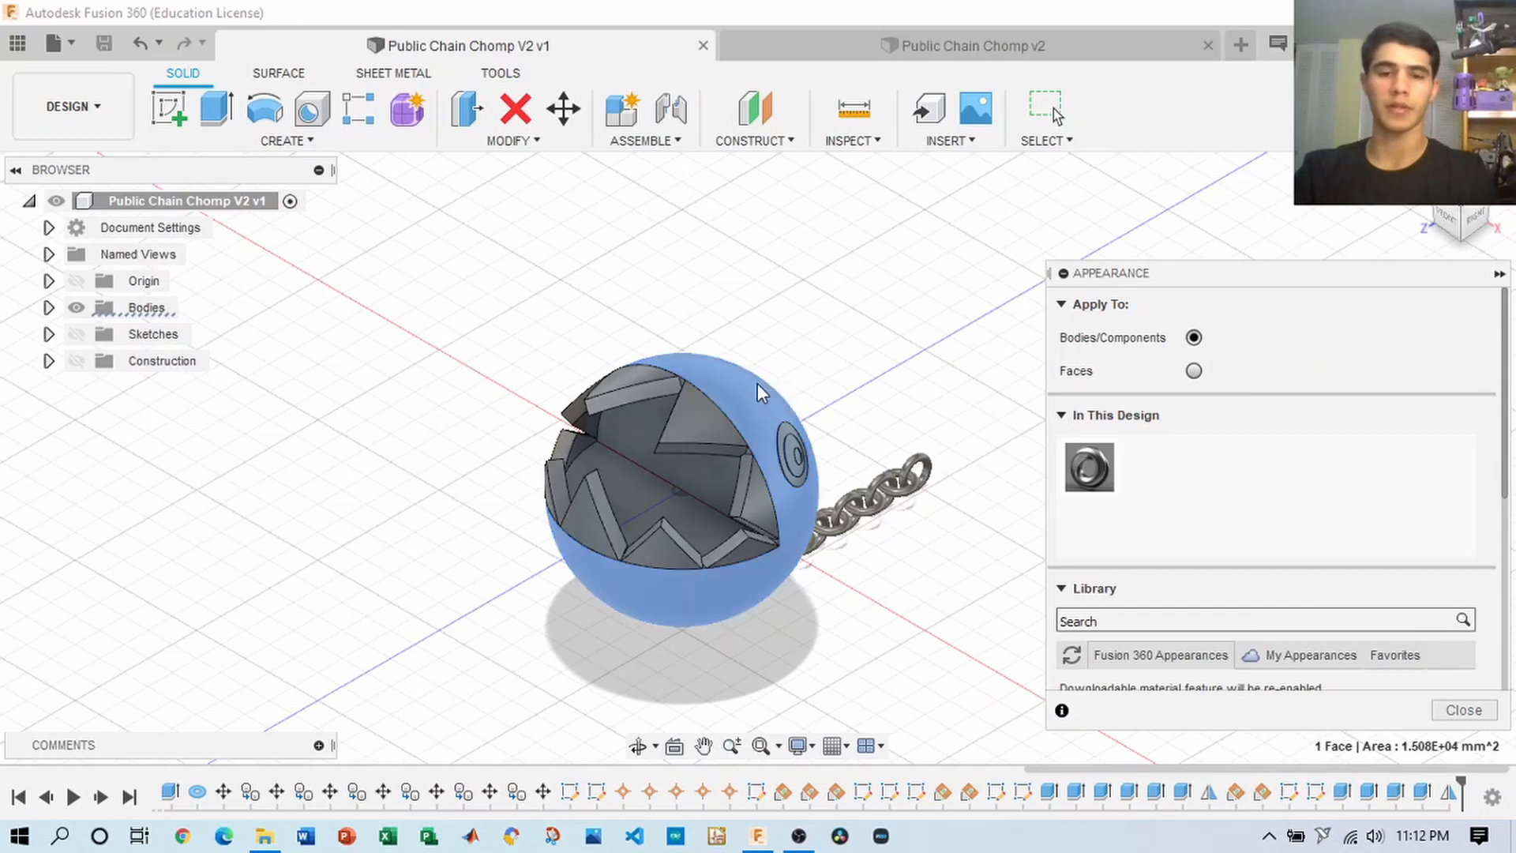
middle_drag(986, 411, 915, 375)
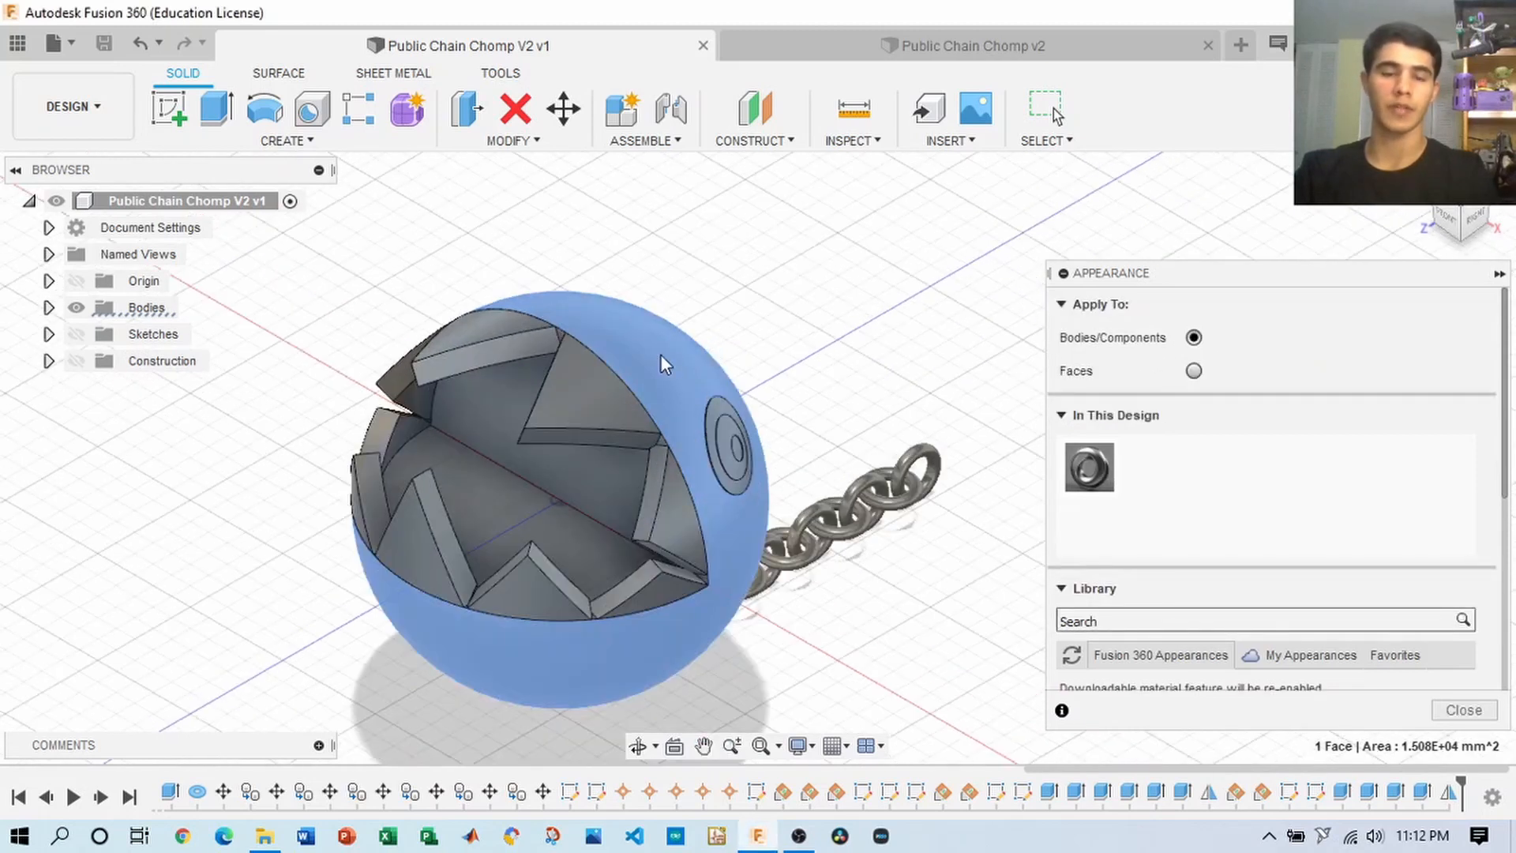
scroll(660, 354, up, 2)
click(48, 307)
scroll(136, 367, down, 5)
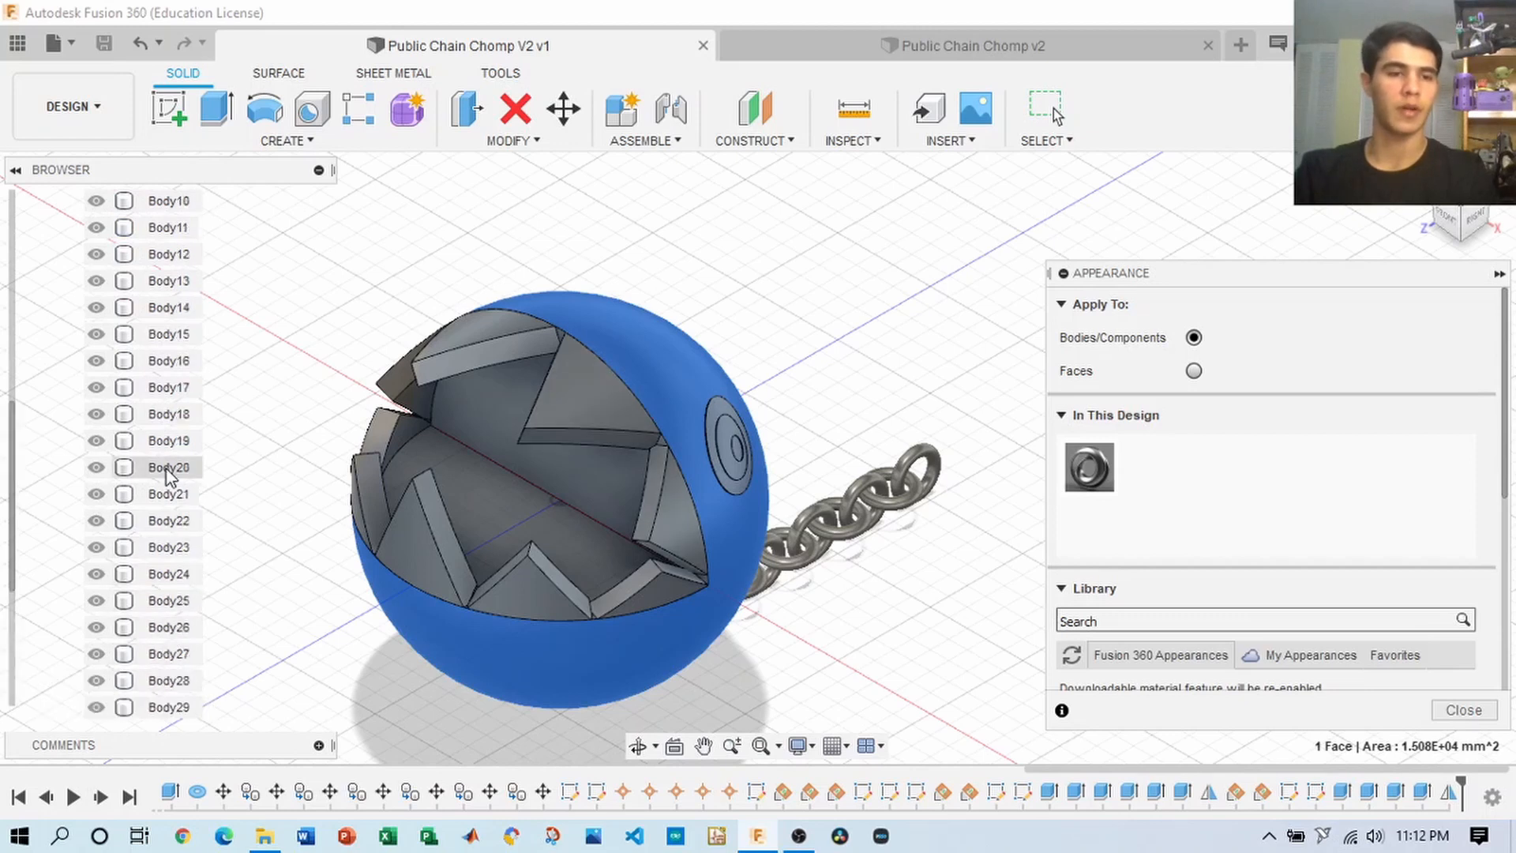
scroll(162, 411, up, 6)
click(48, 308)
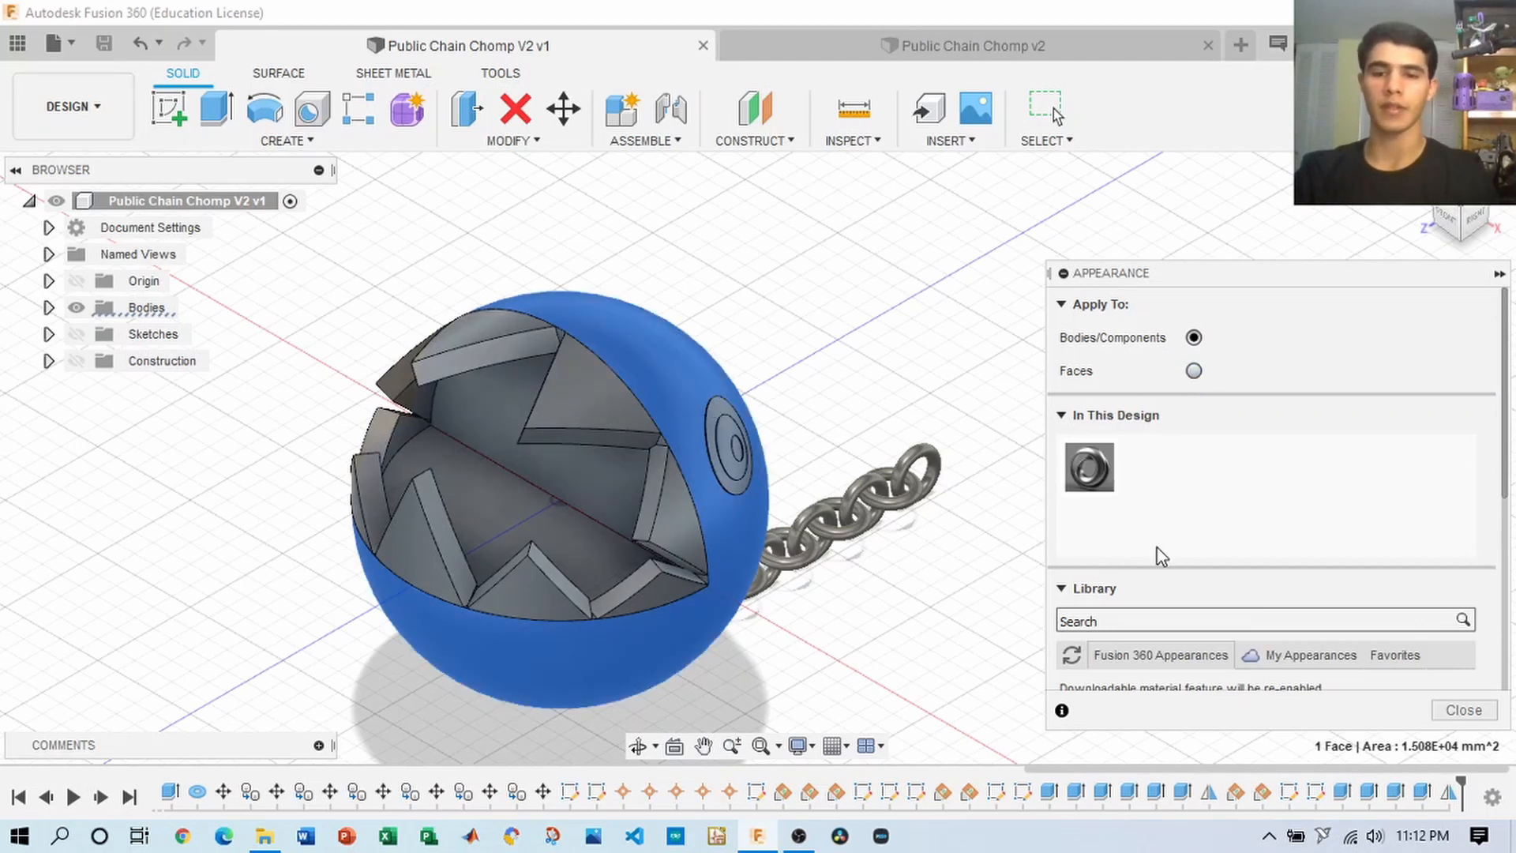
- Apply the glossy paint appearance Paint - Enamel Glossy (Blue) to the sphere body
scroll(1215, 615, down, 5)
scroll(1220, 602, up, 3)
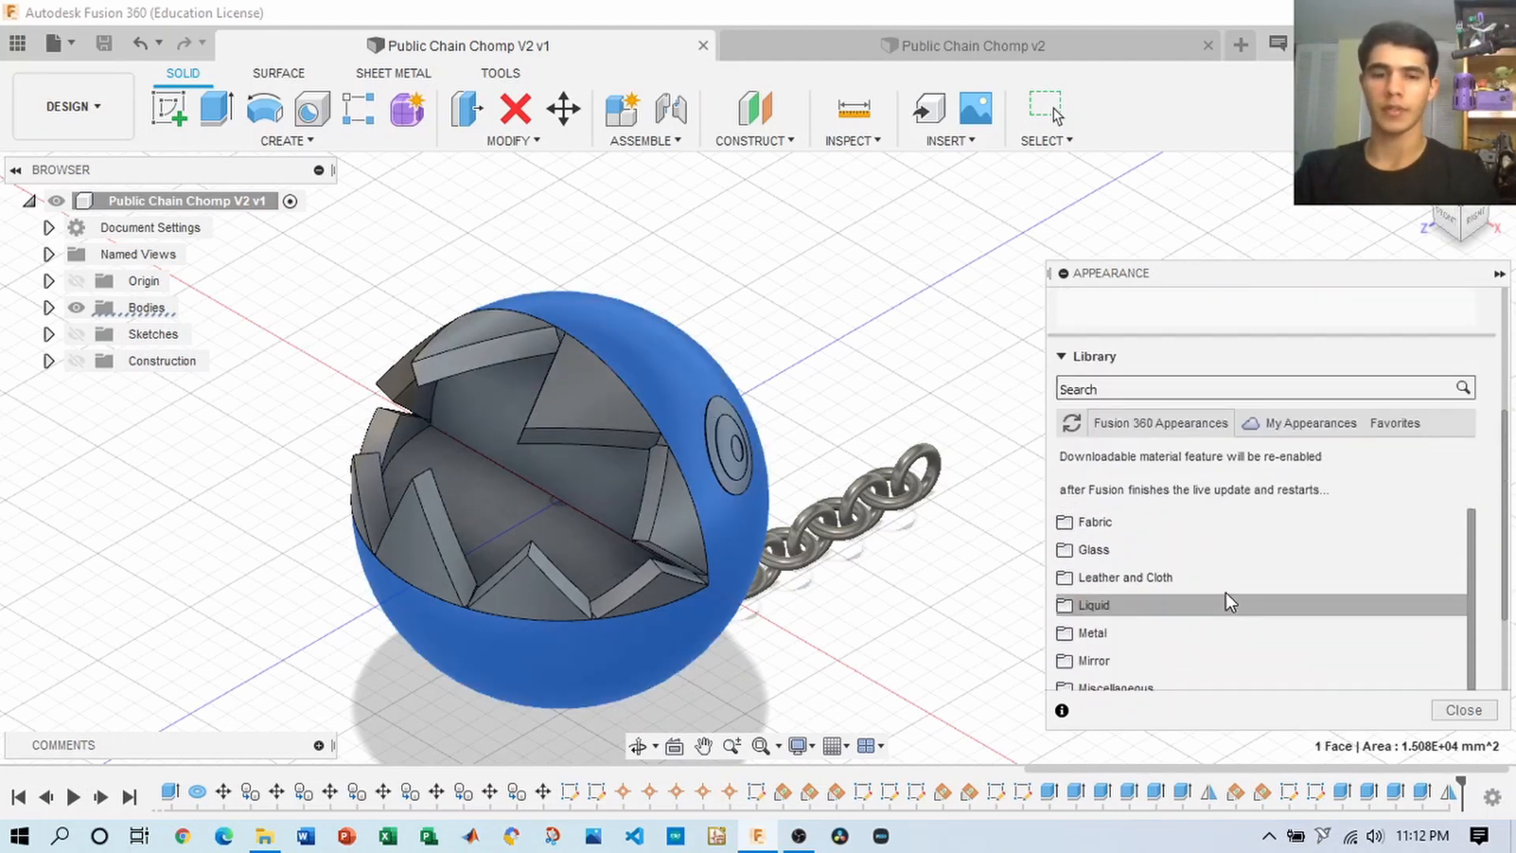
scroll(1238, 597, down, 5)
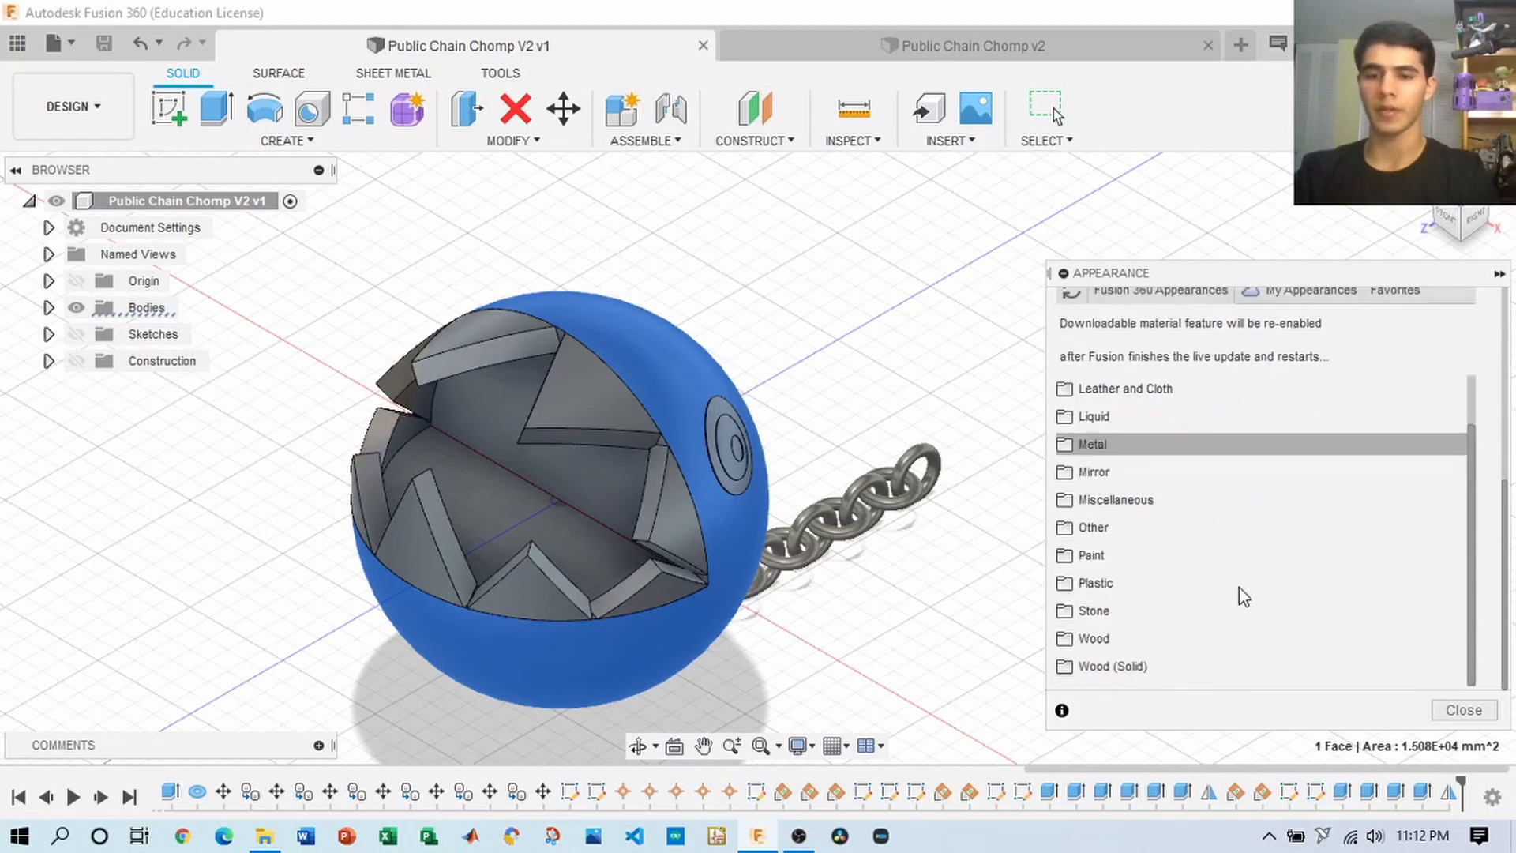
click(1078, 555)
scroll(1082, 582, down, 1)
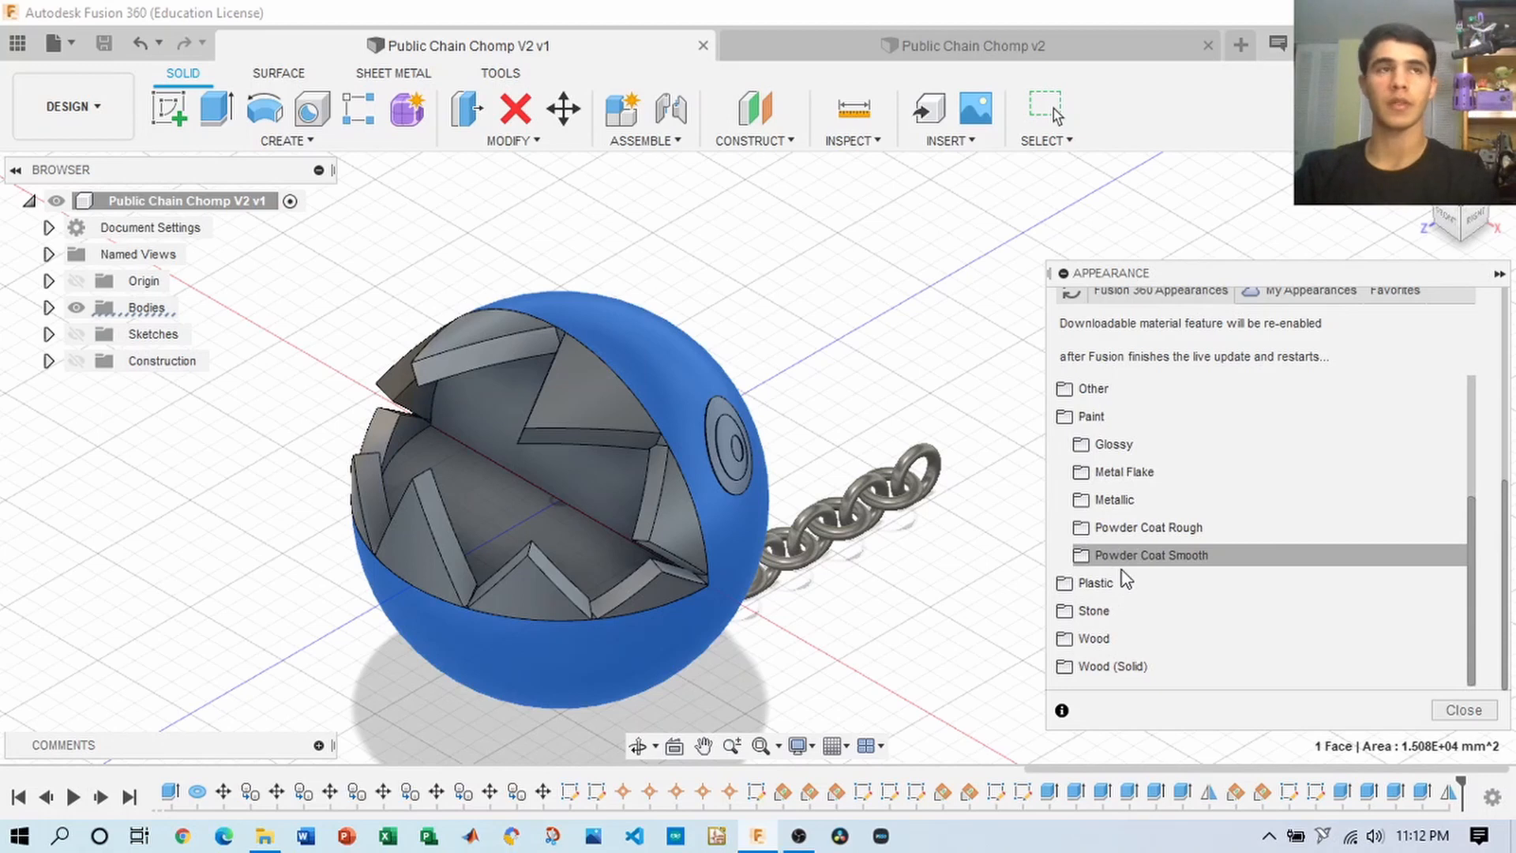
scroll(1125, 580, up, 1)
click(1103, 529)
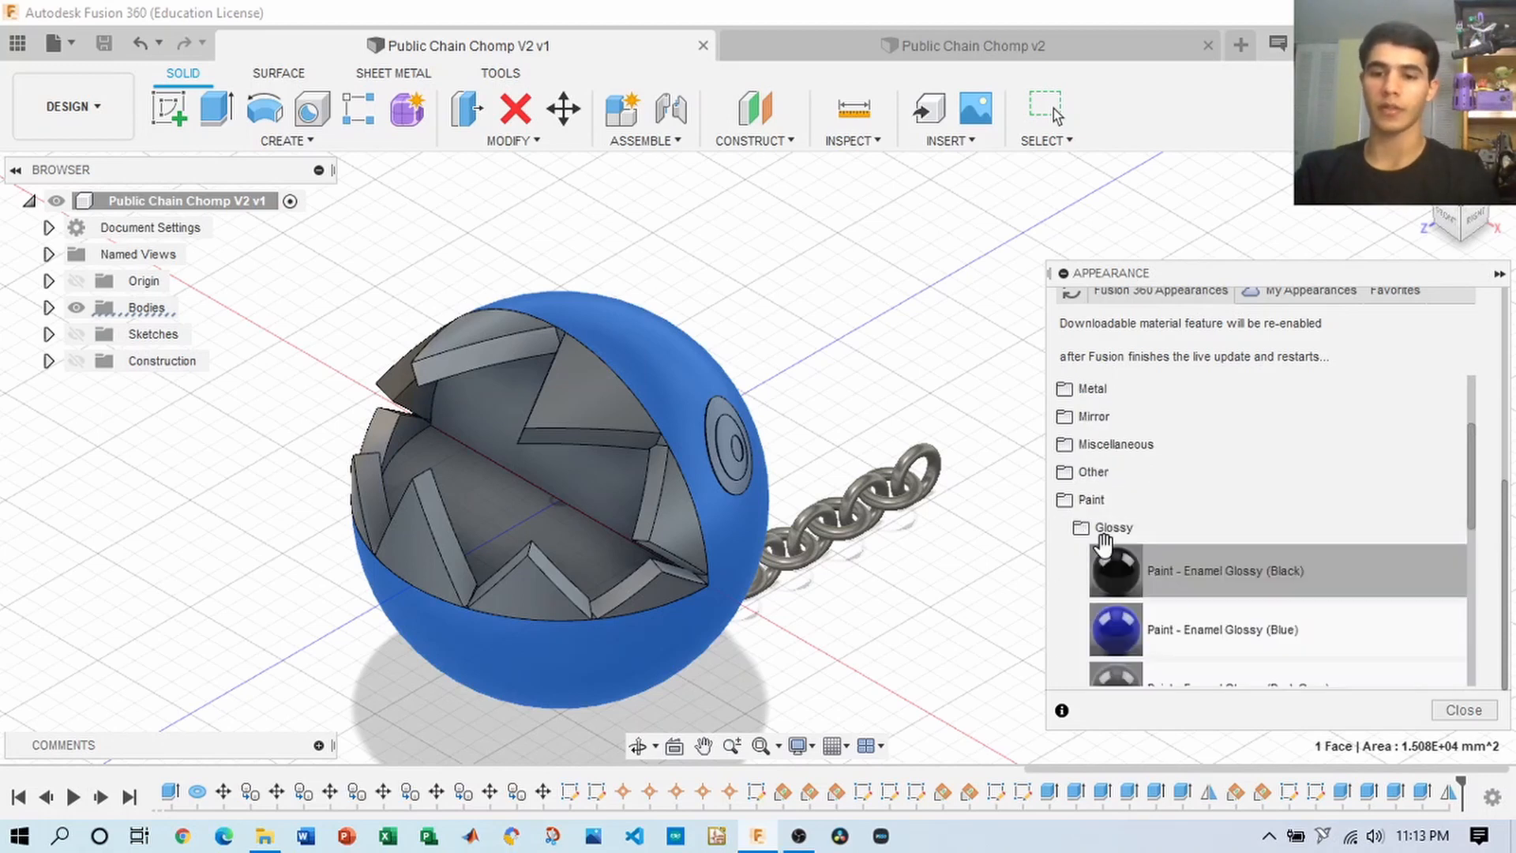
scroll(1102, 544, down, 1)
drag(1116, 546, 809, 397)
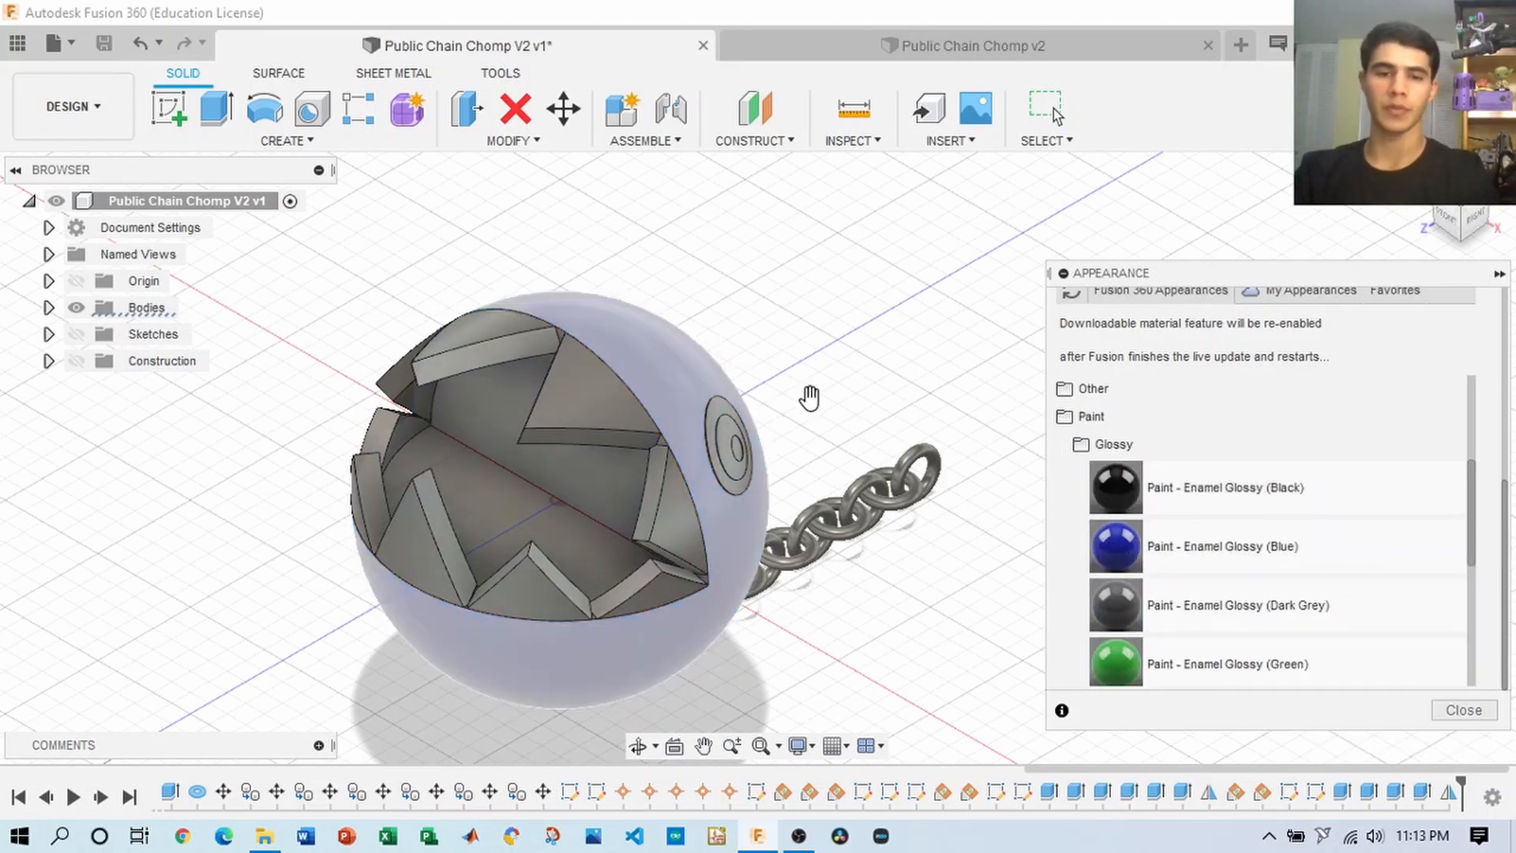
drag(1464, 217, 1386, 258)
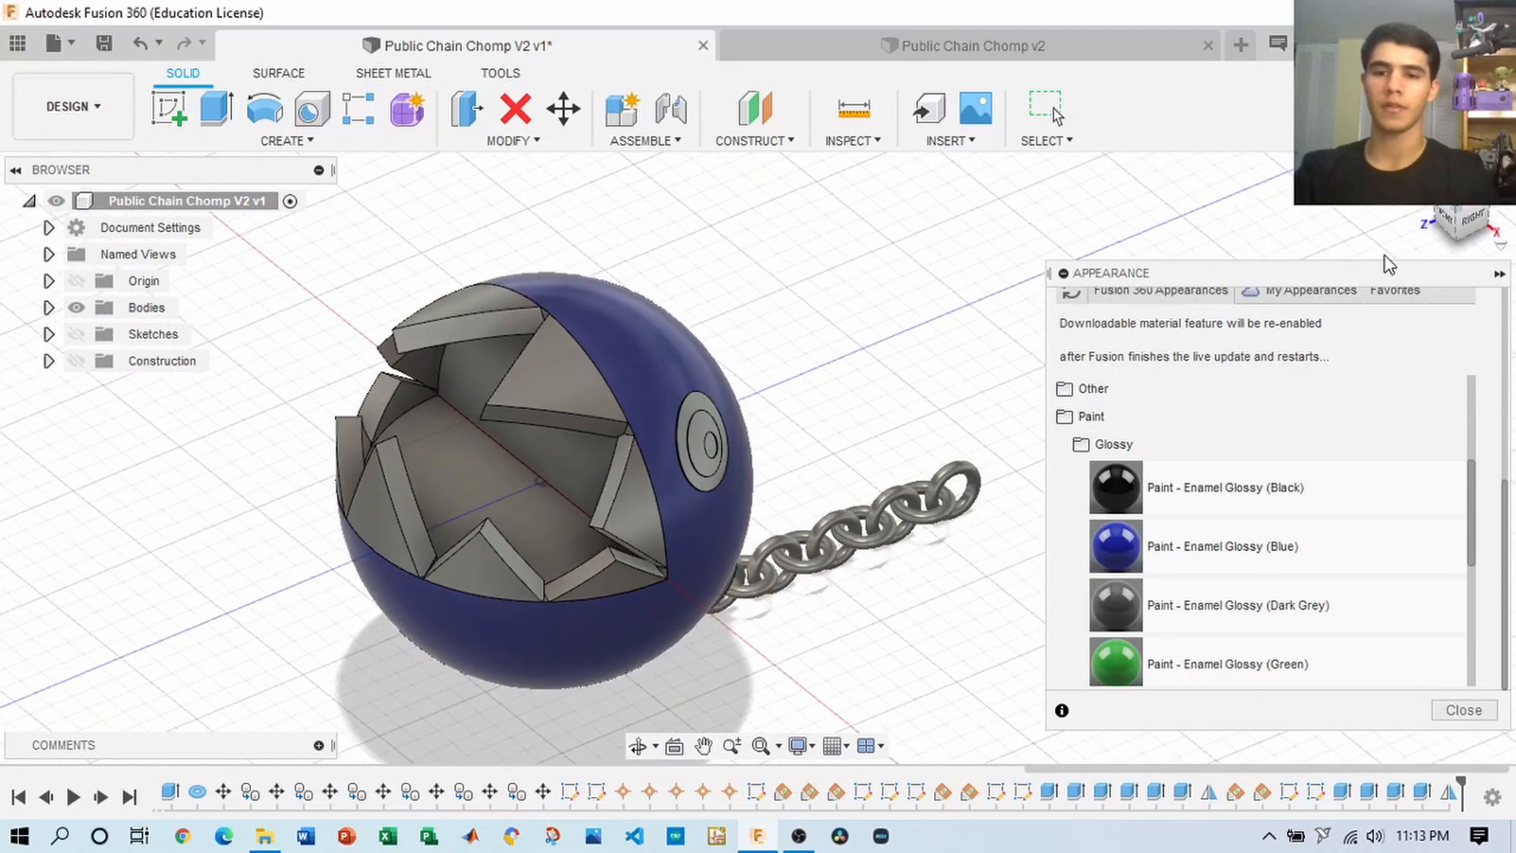
scroll(1224, 437, up, 5)
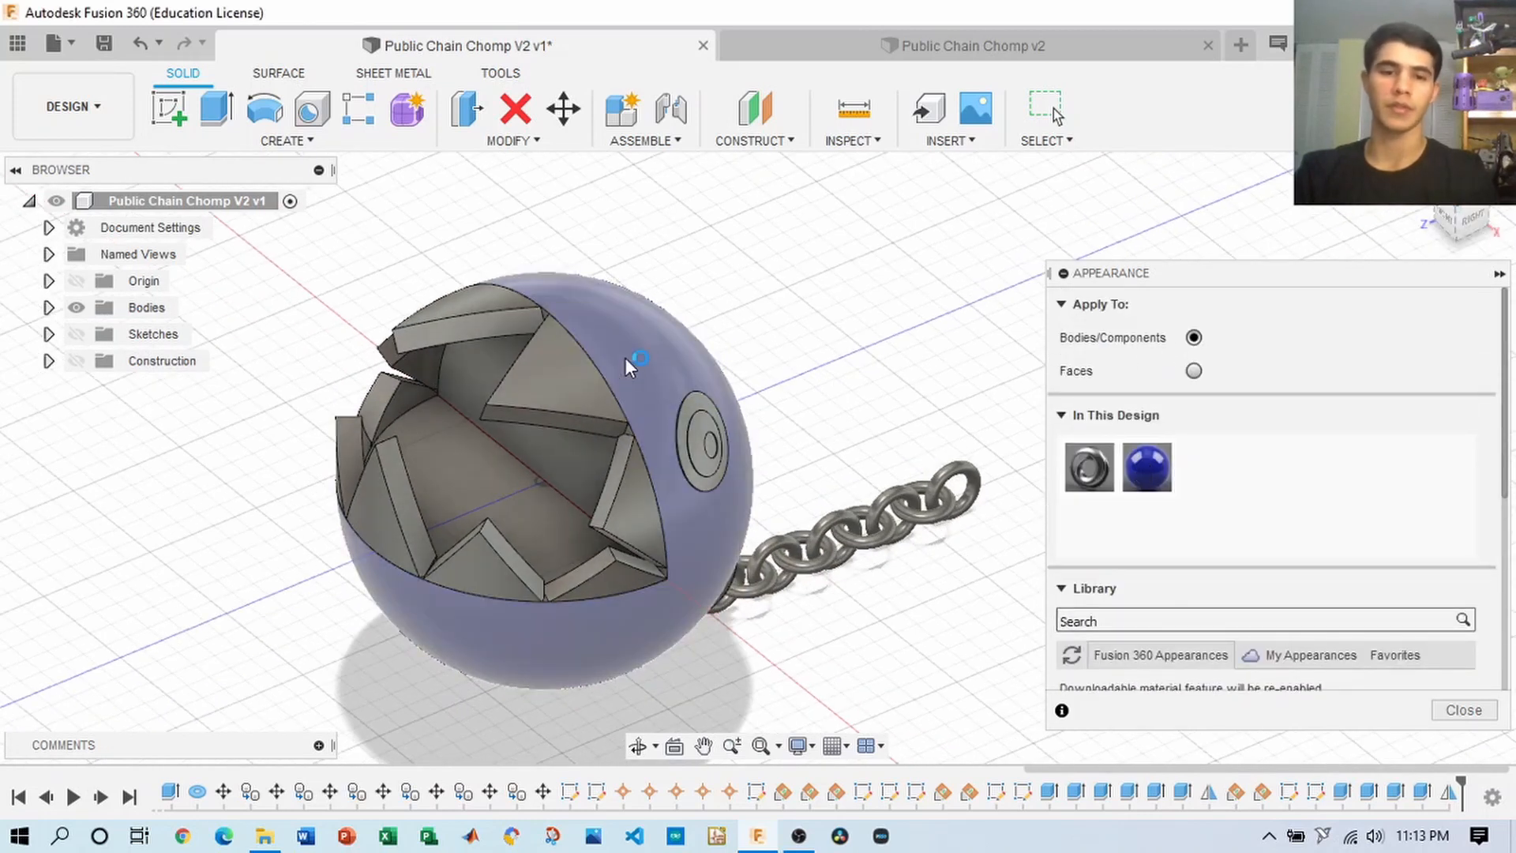
click(48, 307)
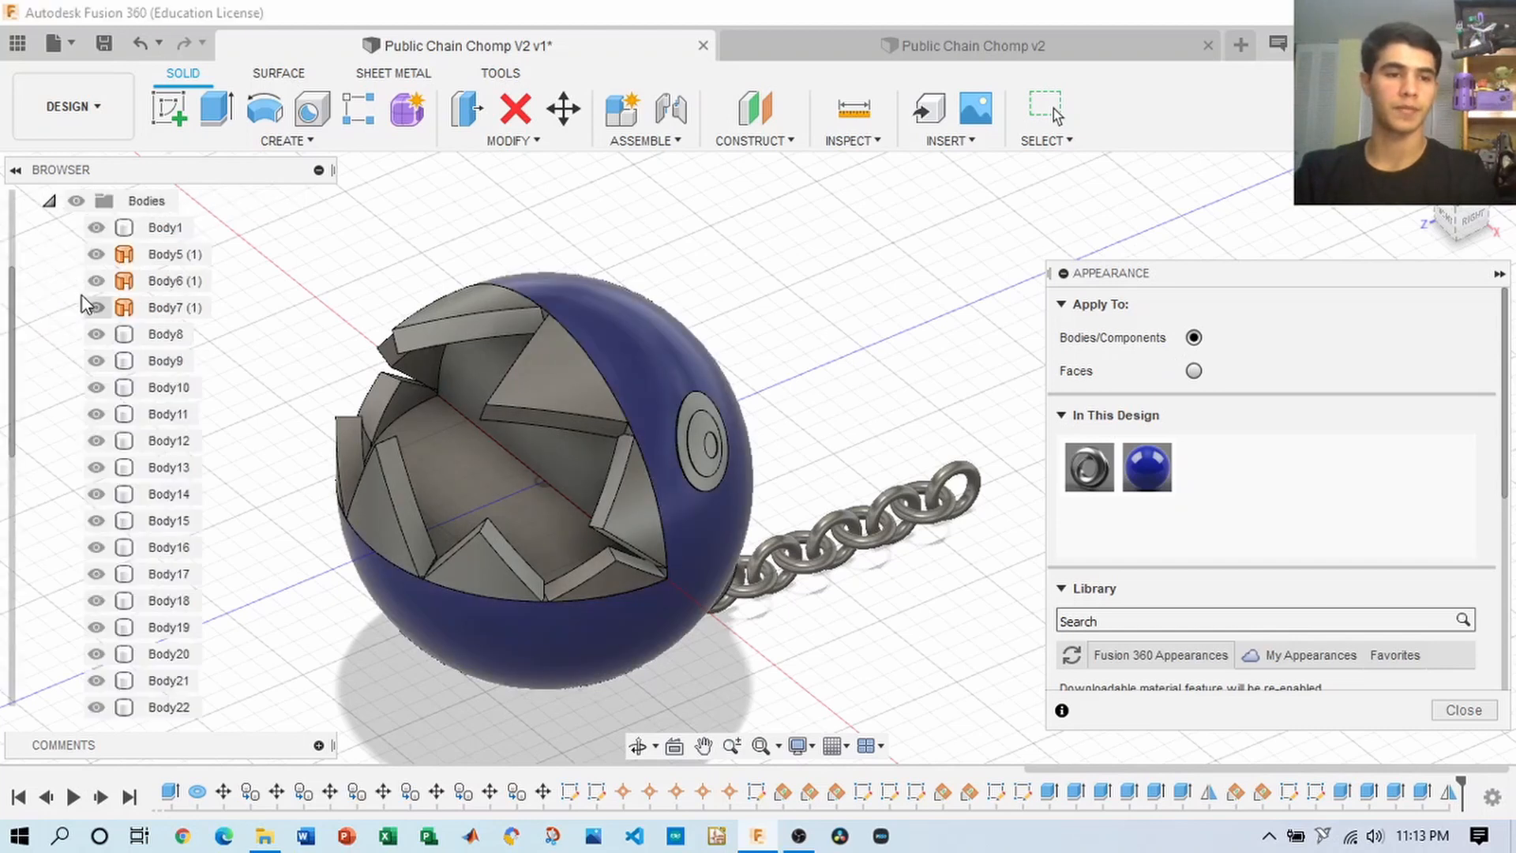
click(96, 229)
click(96, 229)
click(48, 201)
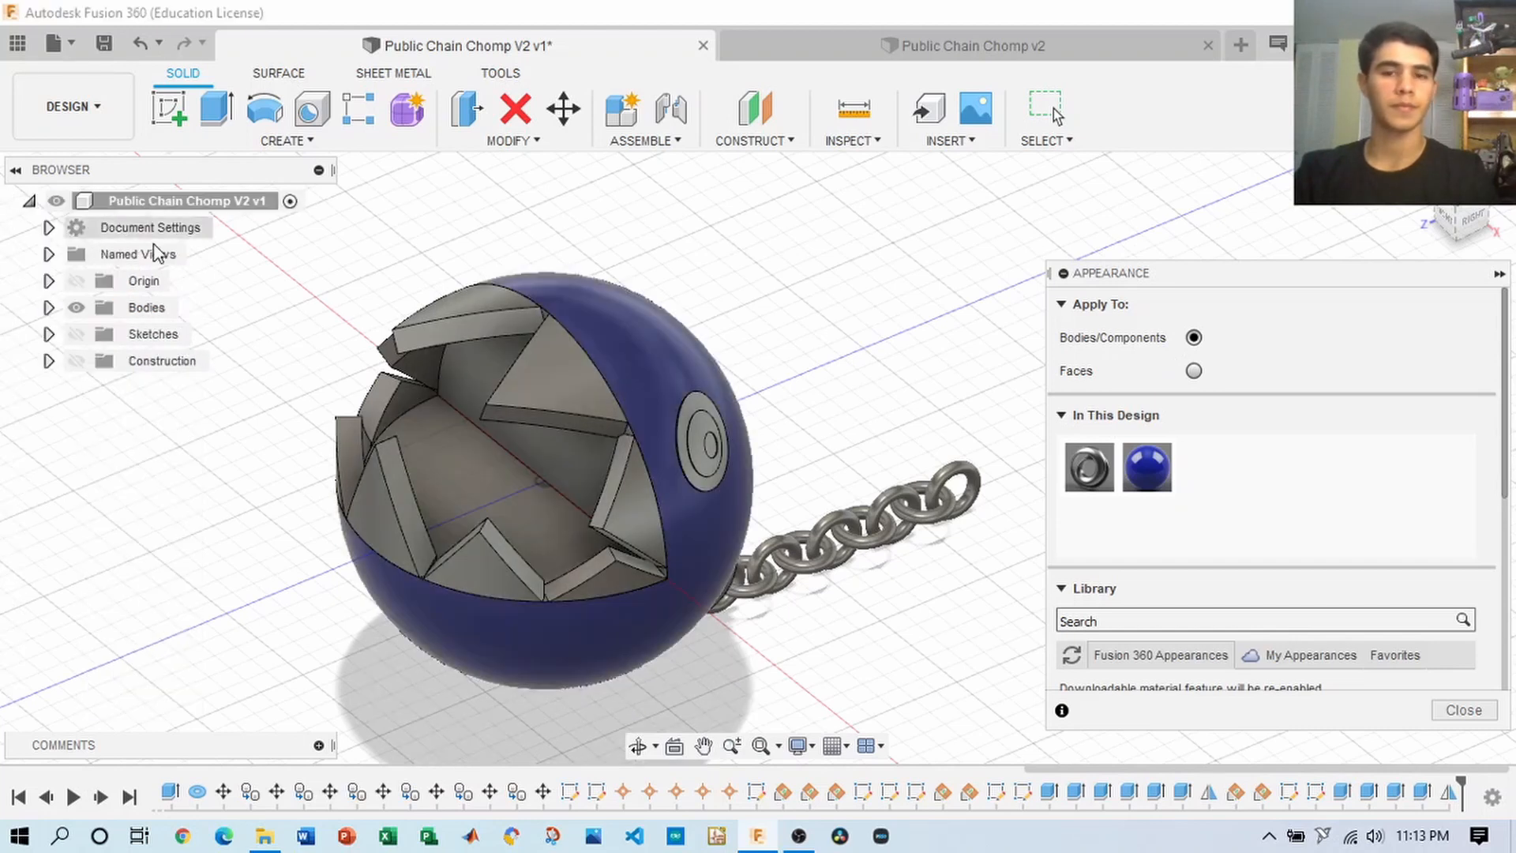
- Darken the sphere's blue enamel paint to RGB 11, 26, 132
double_click(1162, 486)
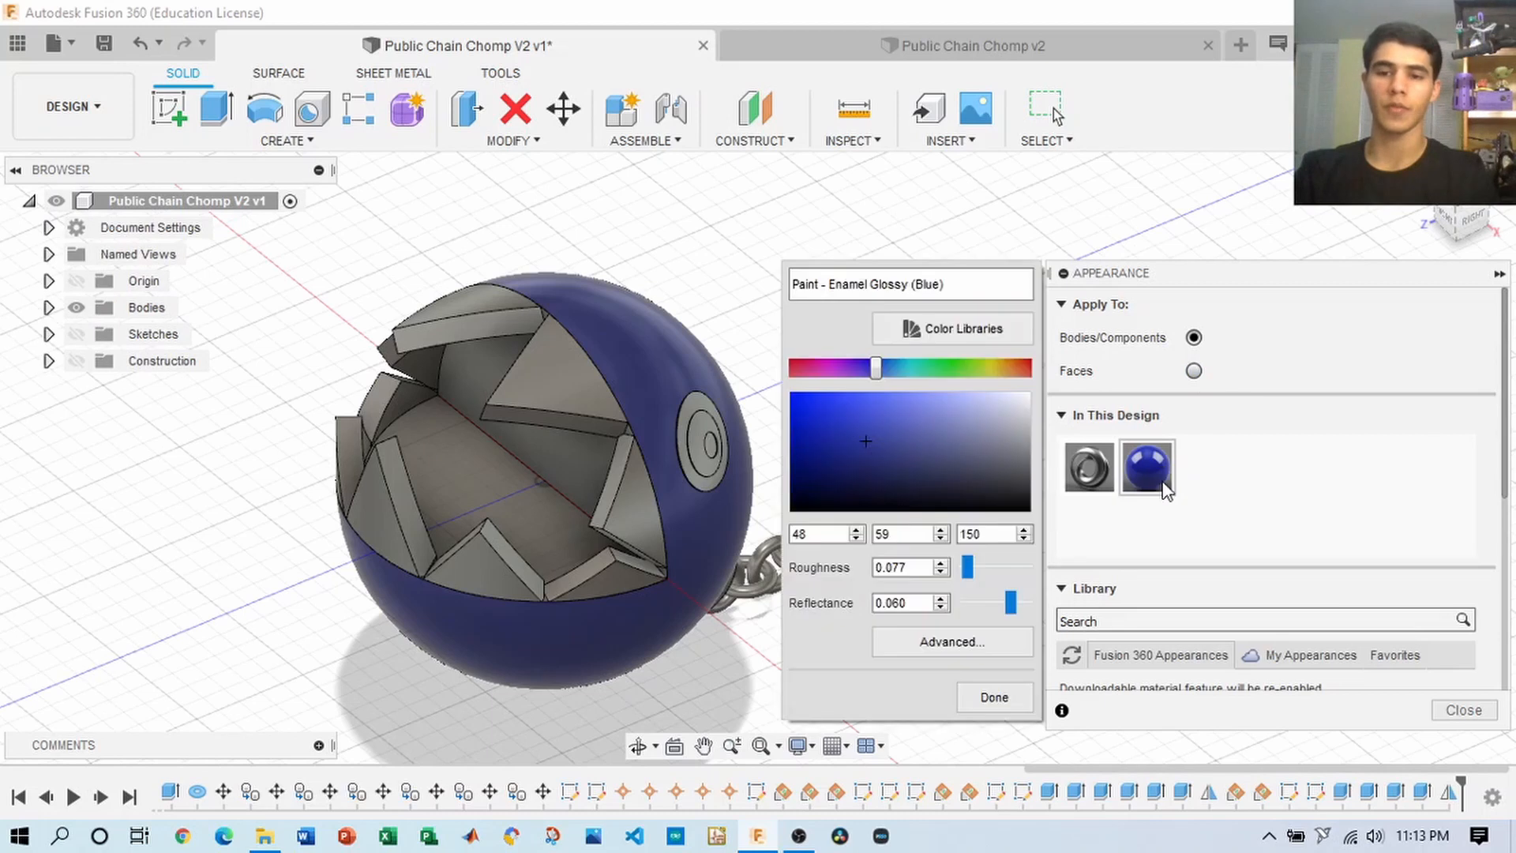
mouse_move(870, 435)
mouse_down()
mouse_move(844, 452)
mouse_move(866, 467)
mouse_move(811, 458)
mouse_up()
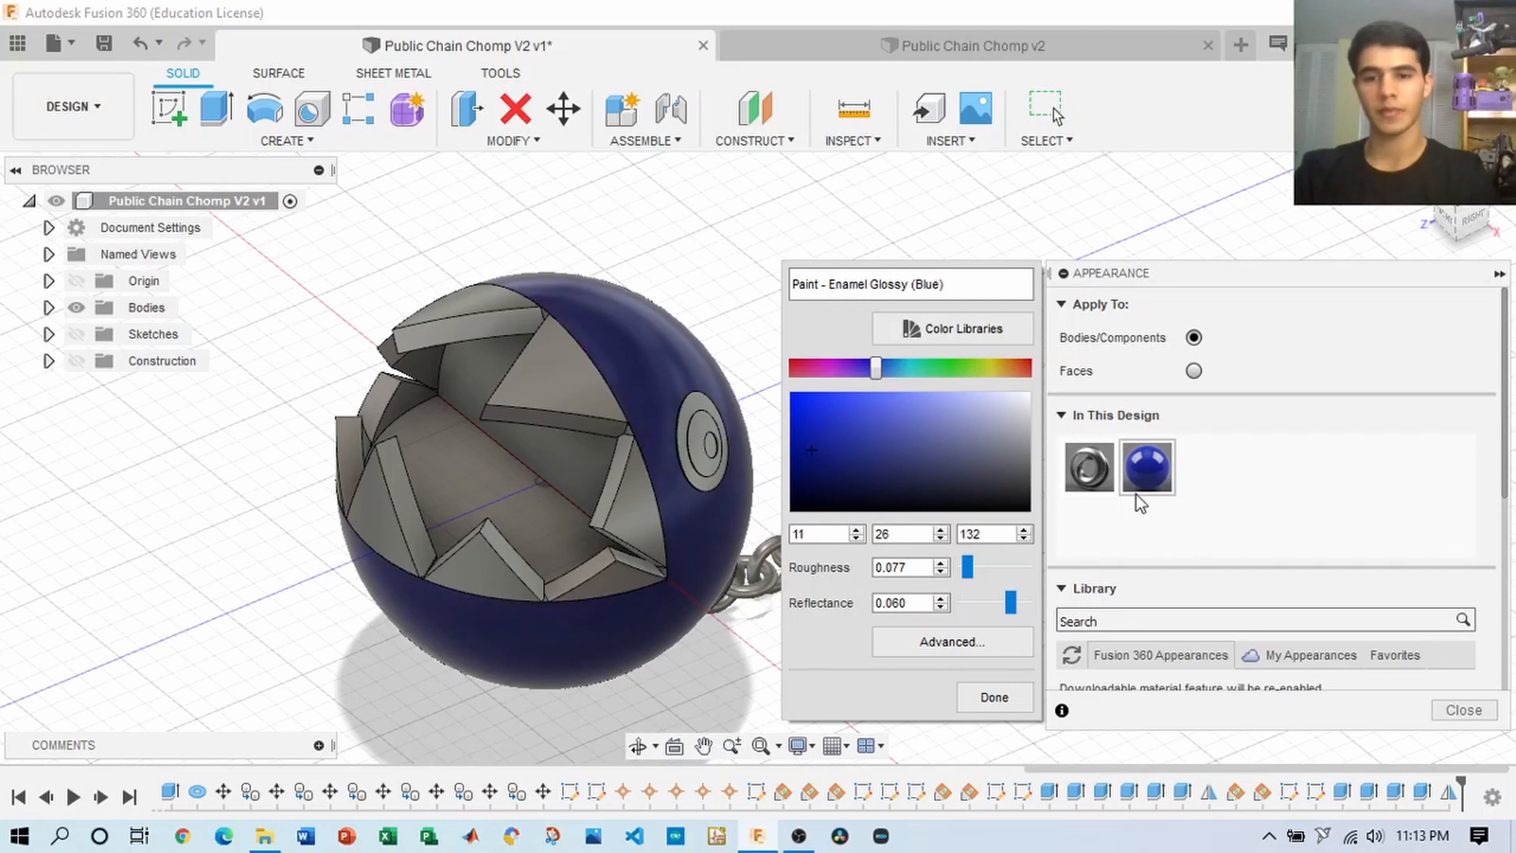
click(1015, 692)
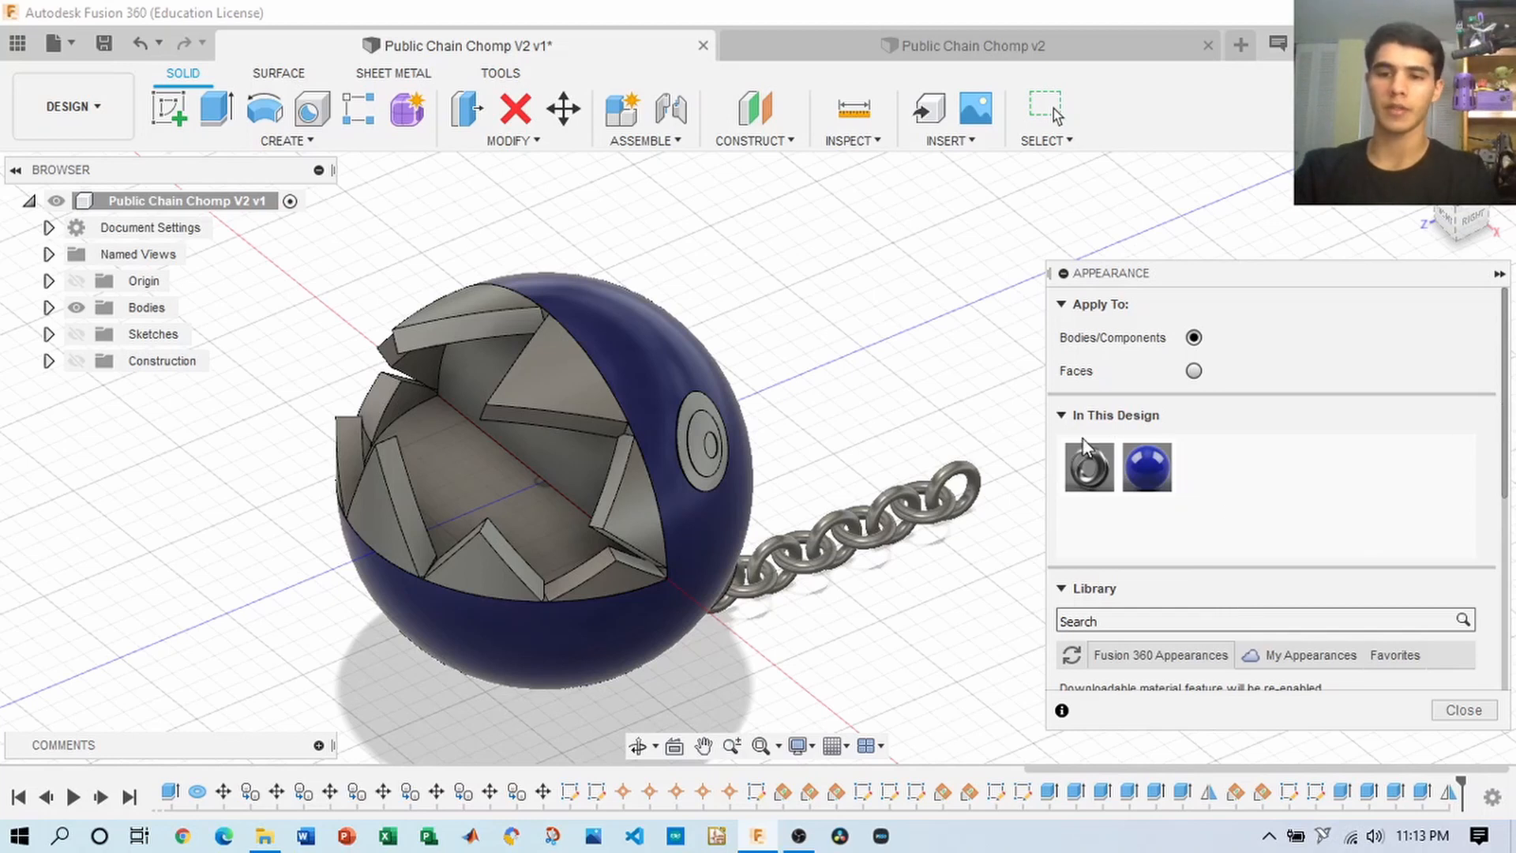
- Apply Paint - Enamel Glossy (Black) to the middle ring of both eyes
scroll(1089, 474, down, 6)
scroll(1121, 628, up, 2)
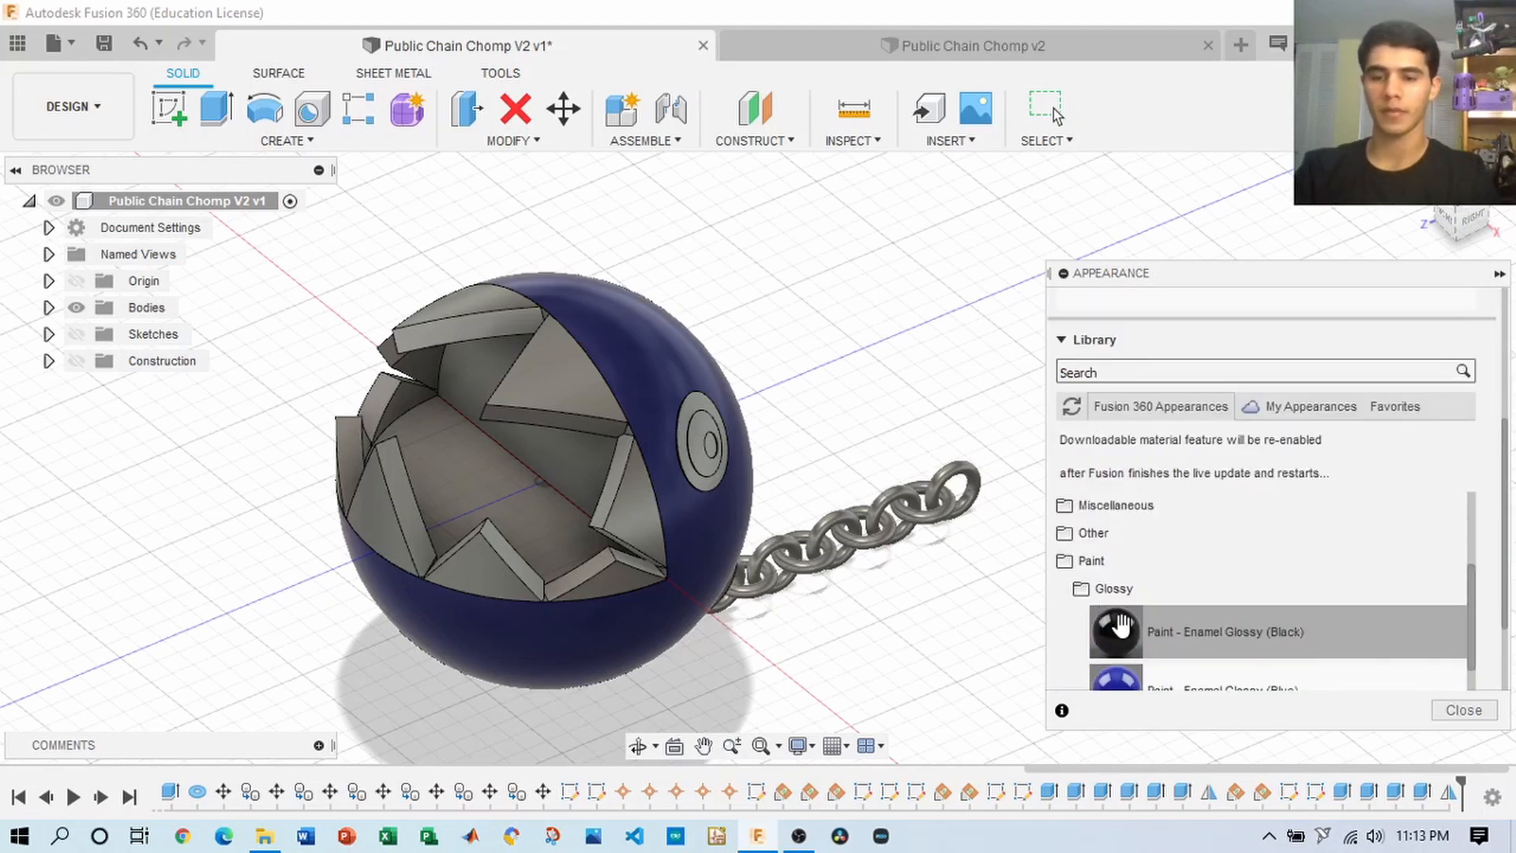
drag(1121, 627, 731, 433)
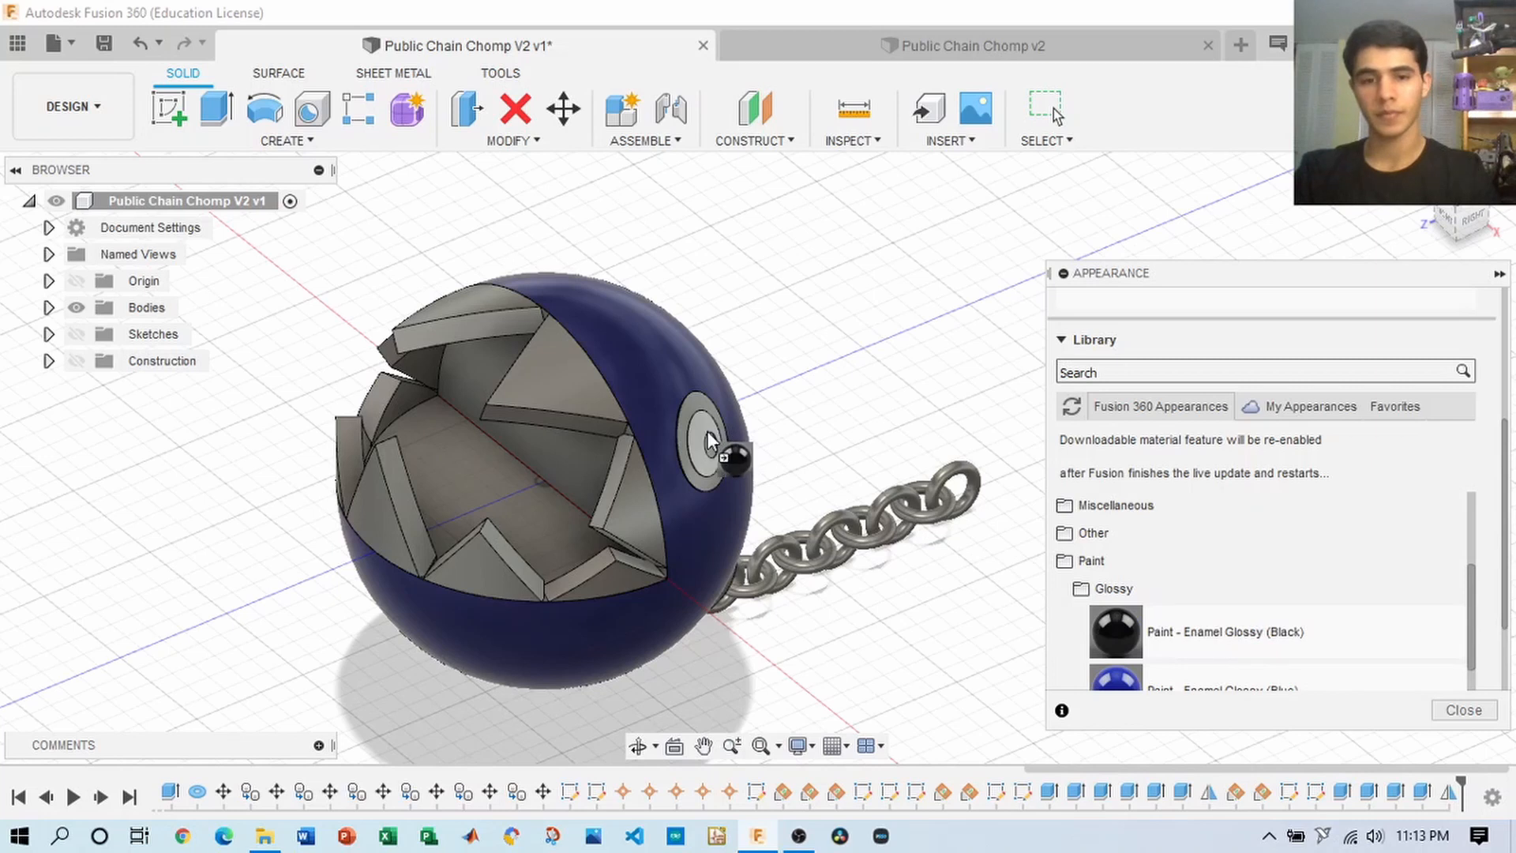
drag(1458, 223, 1506, 226)
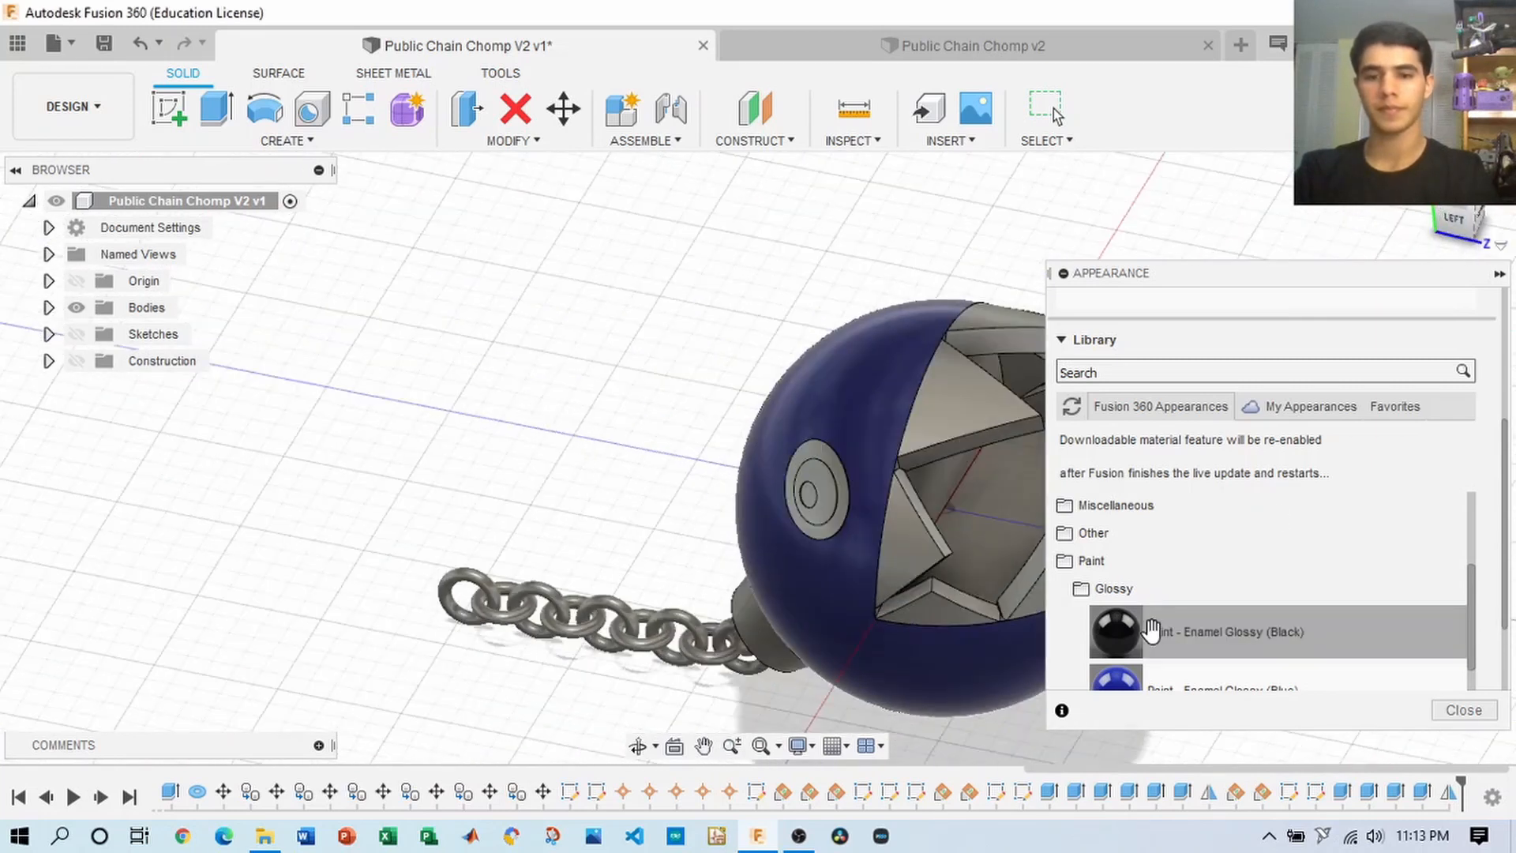
drag(1124, 634, 830, 491)
- Apply Paint - Enamel Glossy (White) to the outer ring and centre highlight of the eye on the sphere's right side
drag(1459, 223, 1383, 226)
scroll(1280, 607, down, 3)
mouse_move(1116, 579)
mouse_down()
mouse_move(865, 500)
mouse_move(659, 466)
mouse_move(679, 466)
mouse_up()
scroll(667, 465, up, 5)
- Apply Paint - Enamel Glossy (Yellow) to all the upper and lower teeth
scroll(728, 462, down, 8)
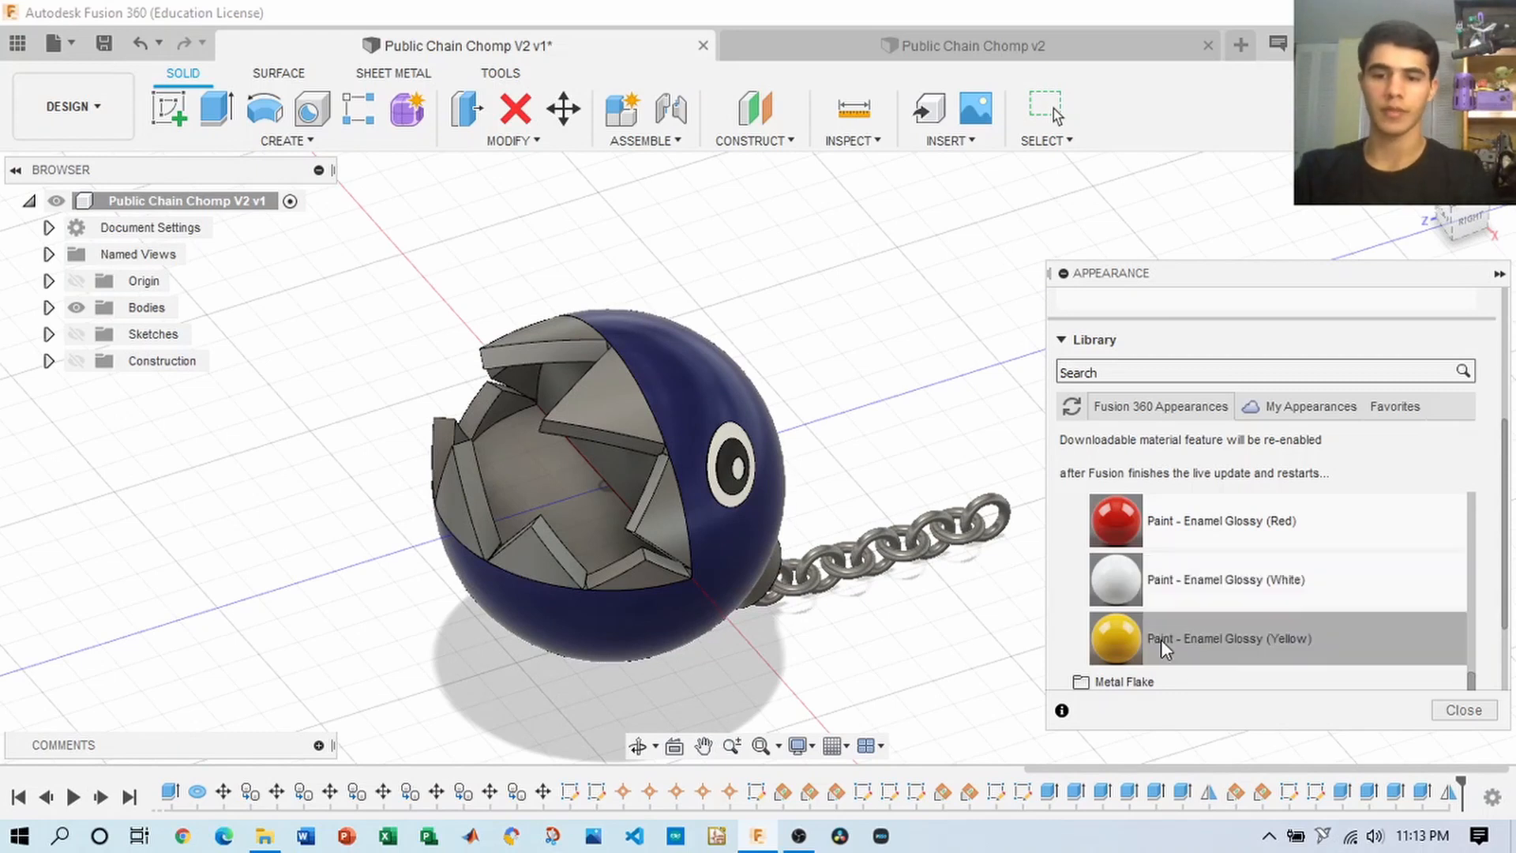
drag(1153, 638, 662, 514)
drag(1442, 229, 1498, 237)
mouse_move(1117, 636)
mouse_down()
mouse_move(829, 489)
mouse_move(720, 464)
mouse_up()
drag(1131, 661, 805, 629)
drag(1117, 637, 884, 615)
drag(1117, 638, 973, 571)
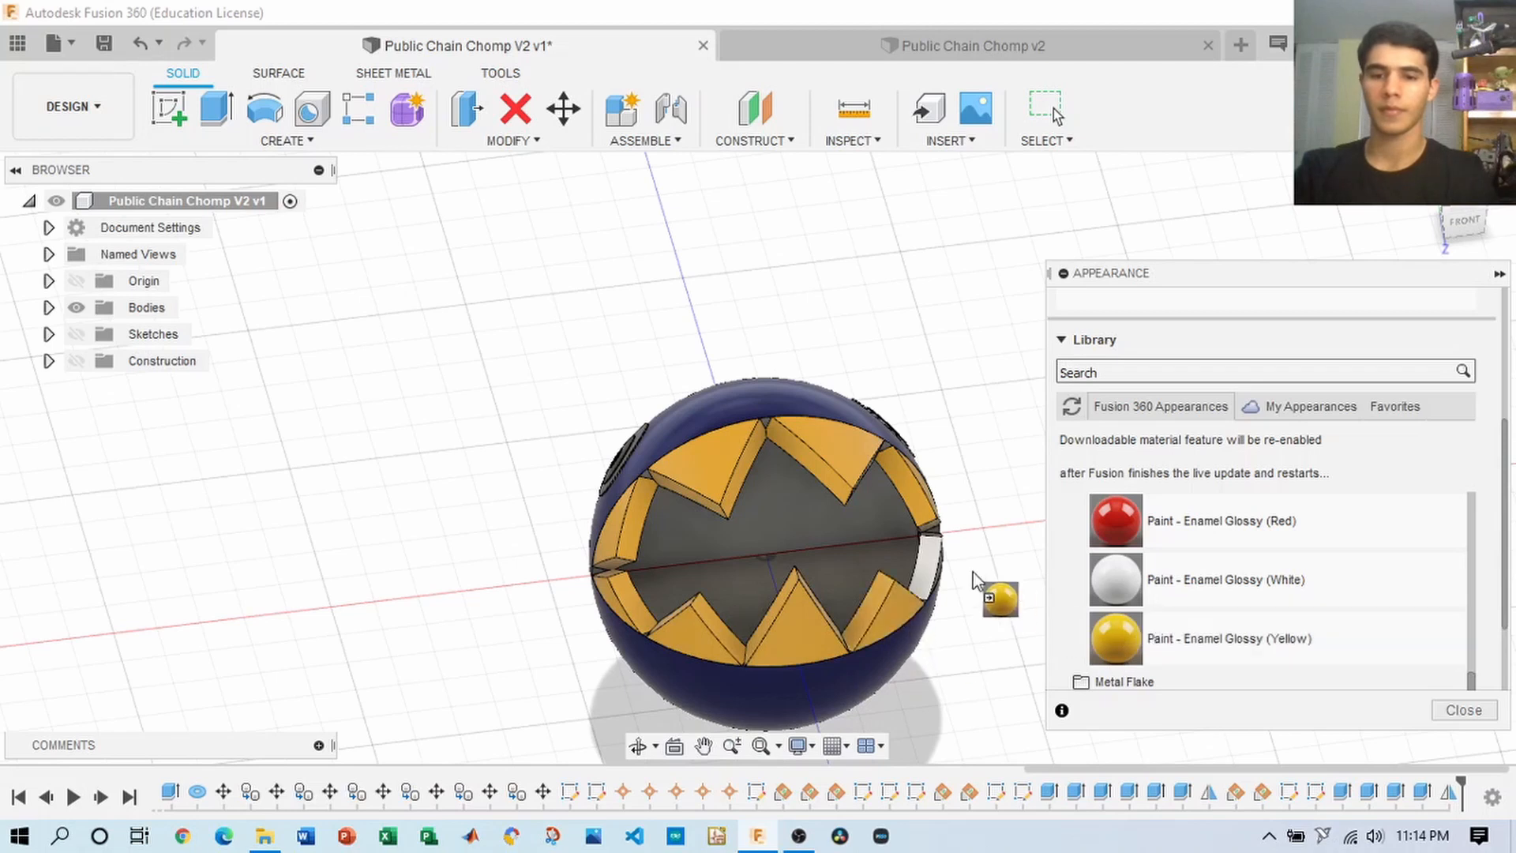
- Apply Paint - Enamel Glossy (White) to the outer ring and centre highlight of the eye on the sphere's left side
drag(1462, 221, 1503, 217)
scroll(813, 485, up, 4)
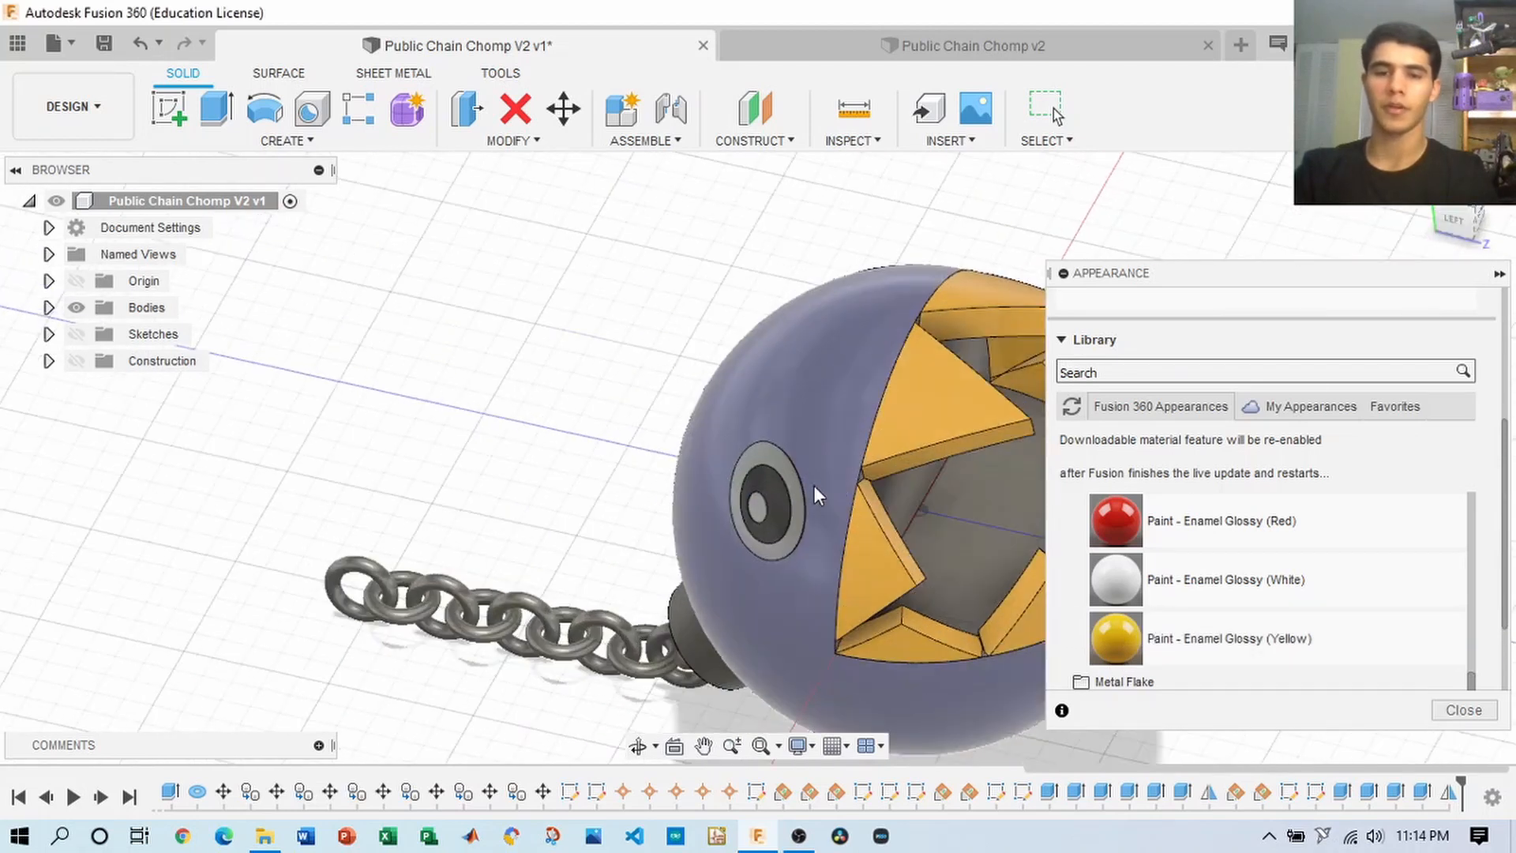
drag(1159, 576, 805, 502)
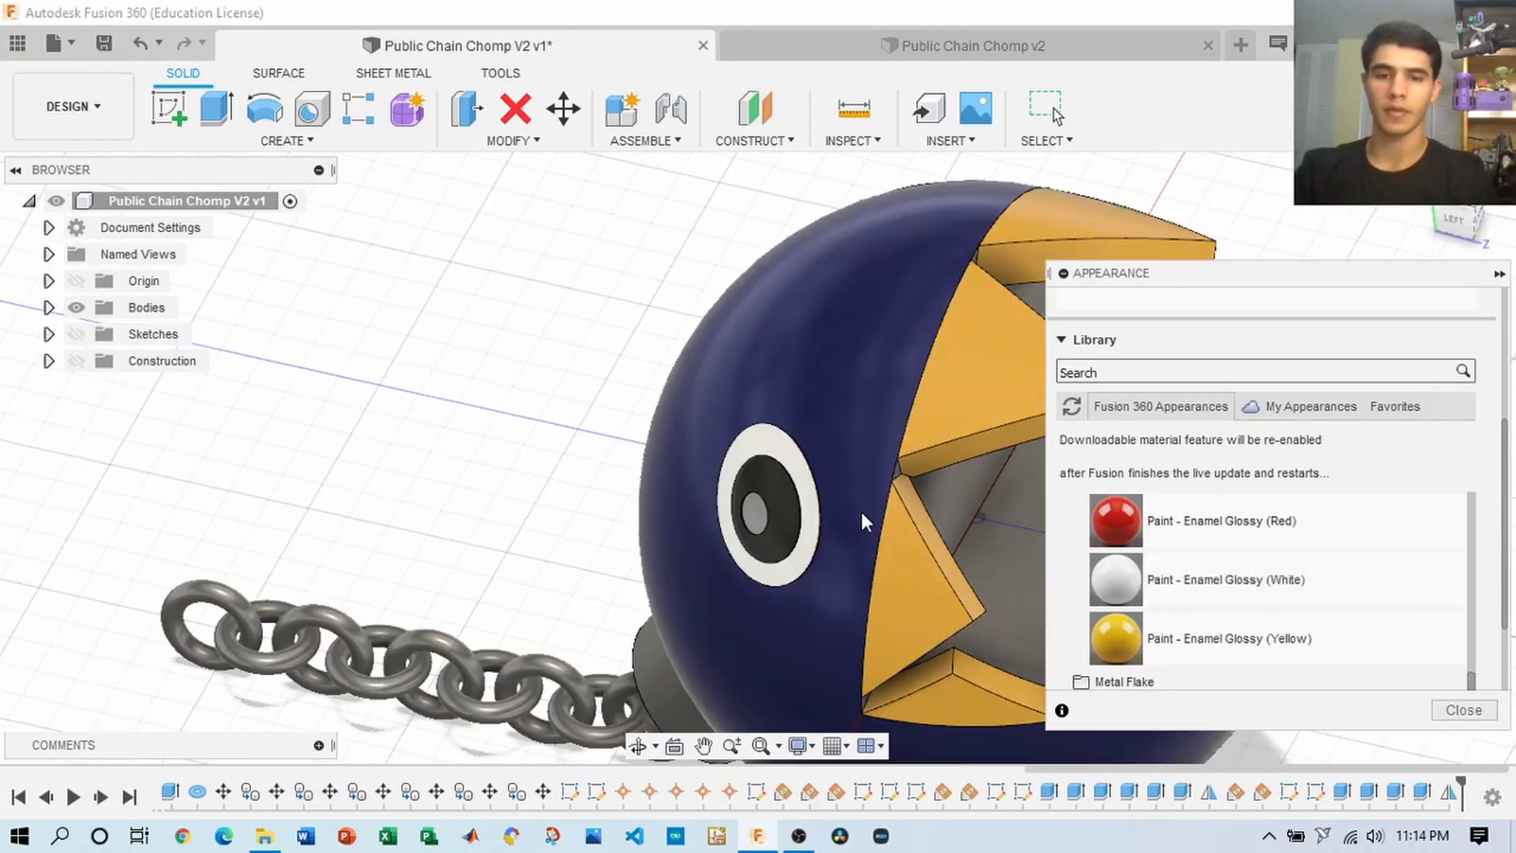
drag(1116, 632, 741, 511)
middle_drag(916, 532, 660, 414)
scroll(911, 447, down, 2)
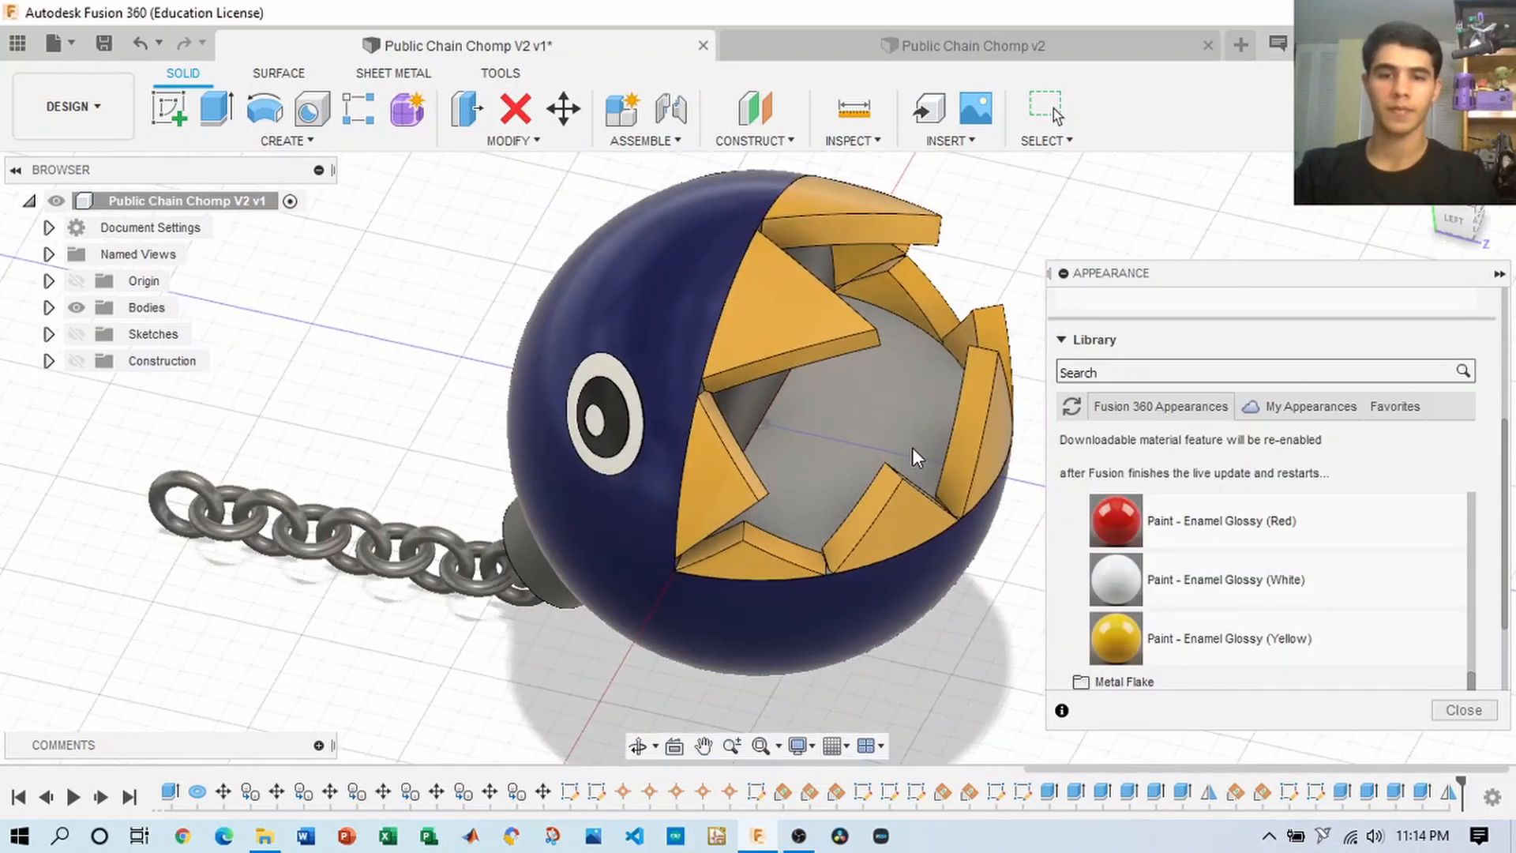
- Edit the Paint - Enamel Glossy (Yellow) appearance on the teeth to a near-white colour, RGB 224, 224, 224
middle_drag(912, 447, 794, 504)
drag(1432, 210, 1259, 189)
middle_drag(1080, 207, 1039, 333)
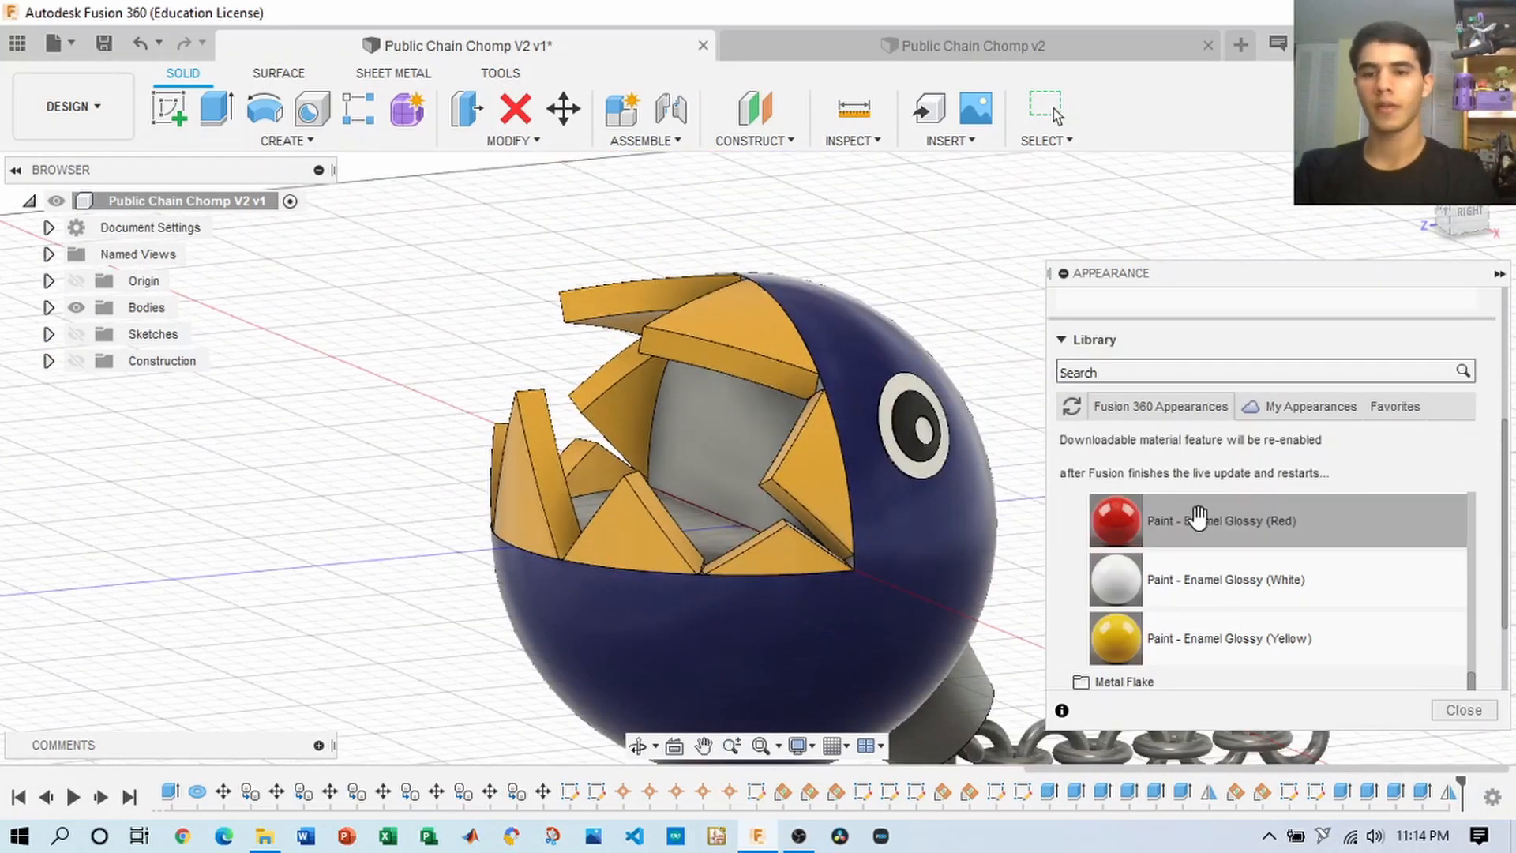
scroll(1198, 514, up, 3)
double_click(1318, 464)
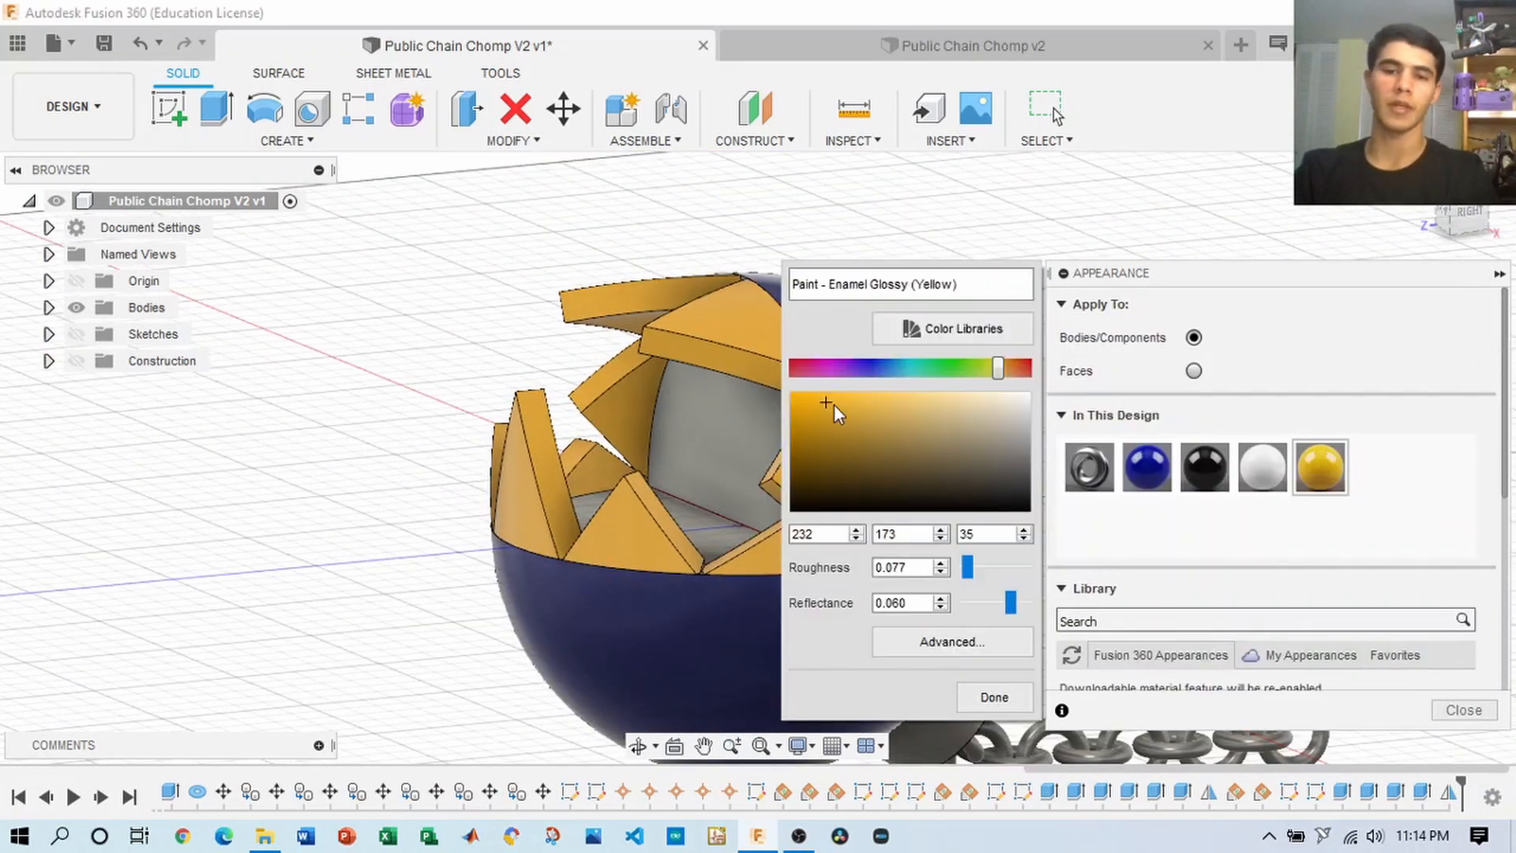
drag(849, 400, 1059, 421)
middle_drag(712, 377, 478, 311)
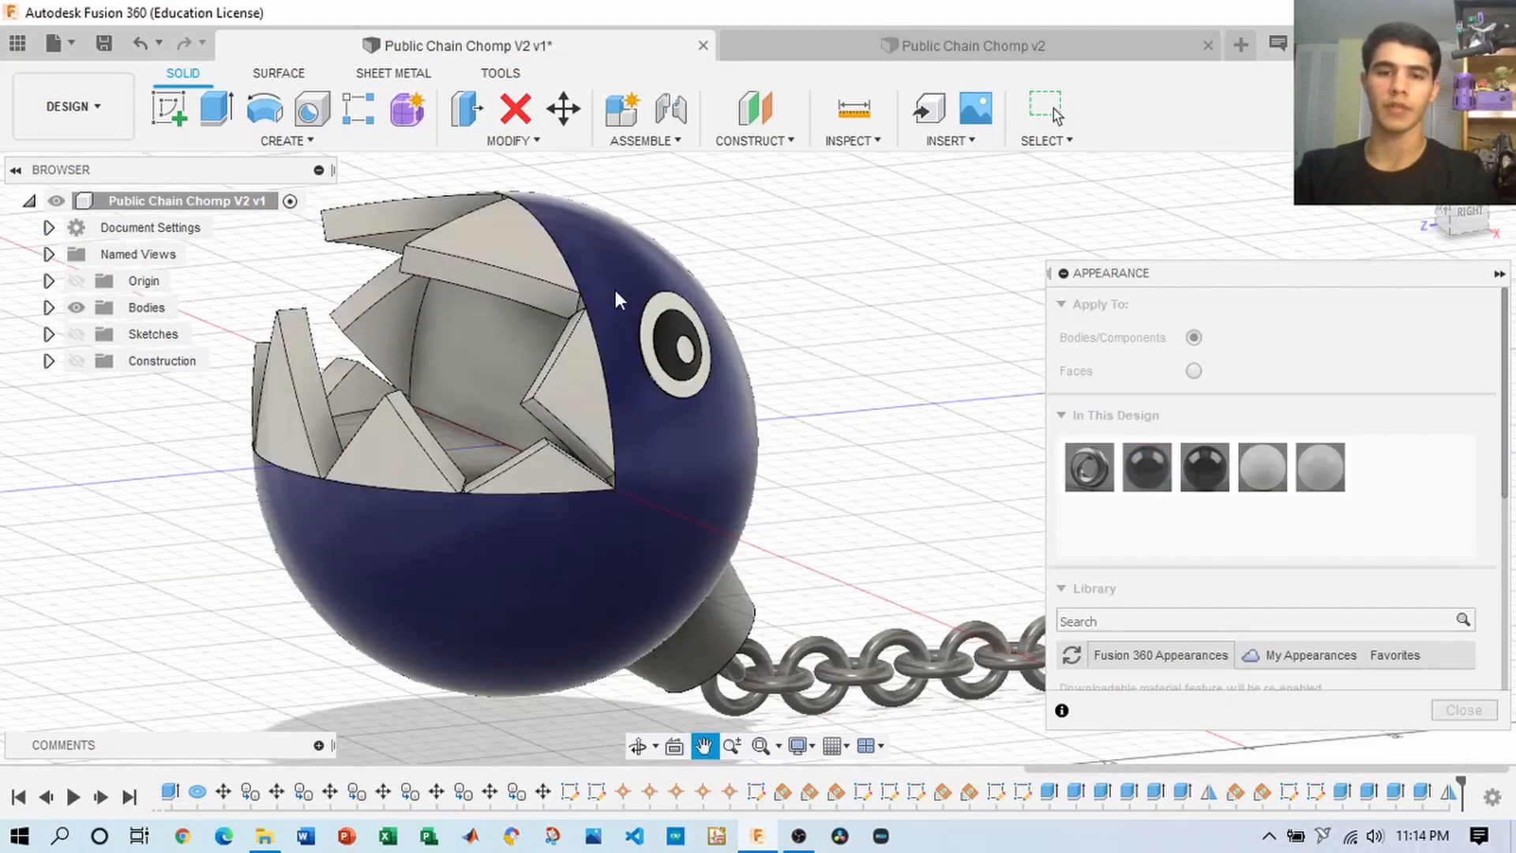
drag(1464, 220, 1502, 255)
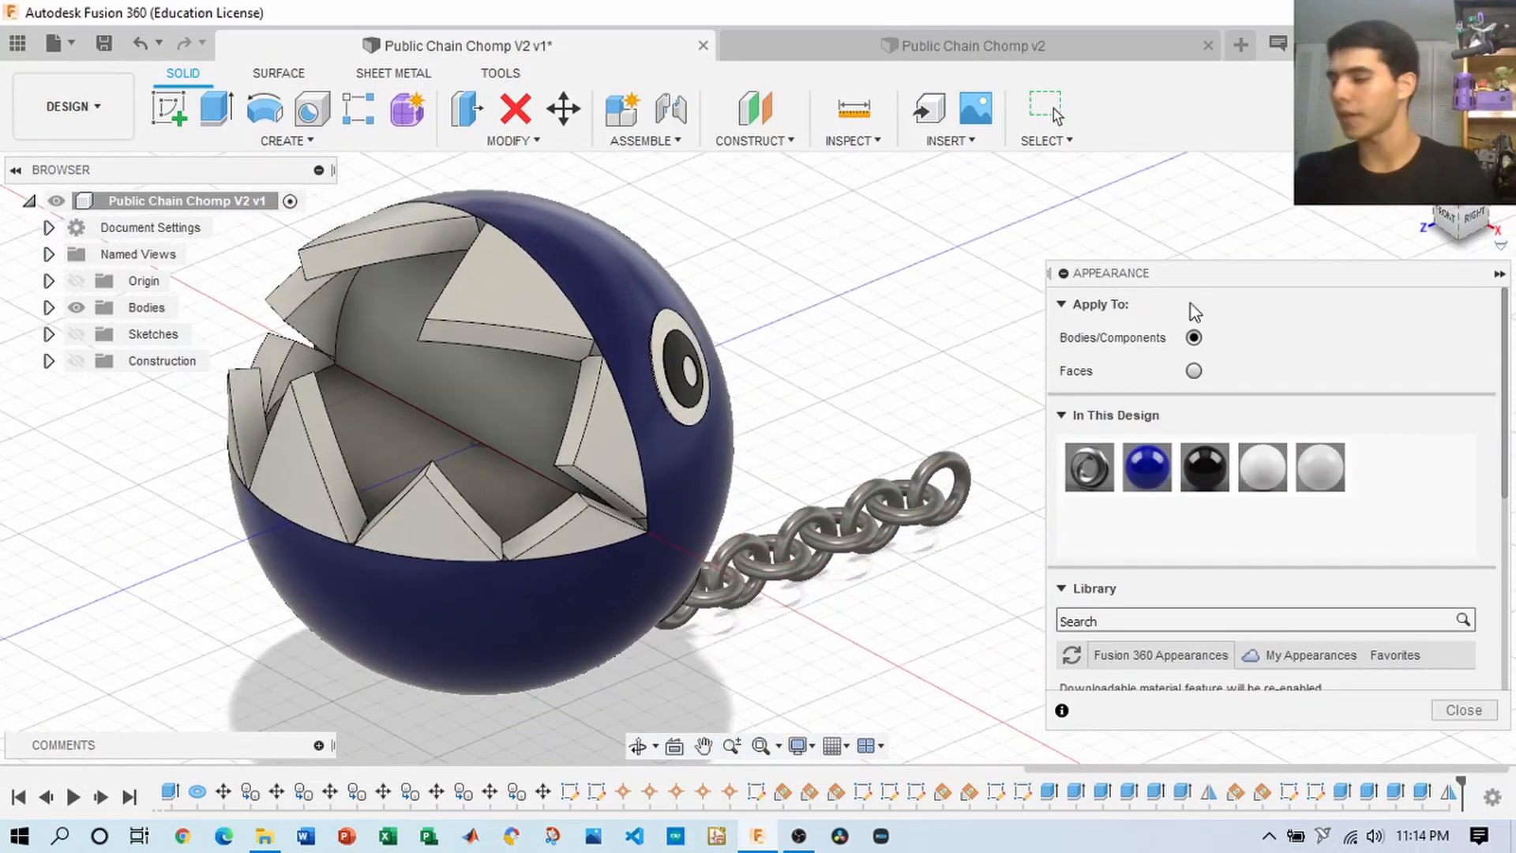
scroll(734, 304, down, 3)
middle_drag(776, 409, 812, 522)
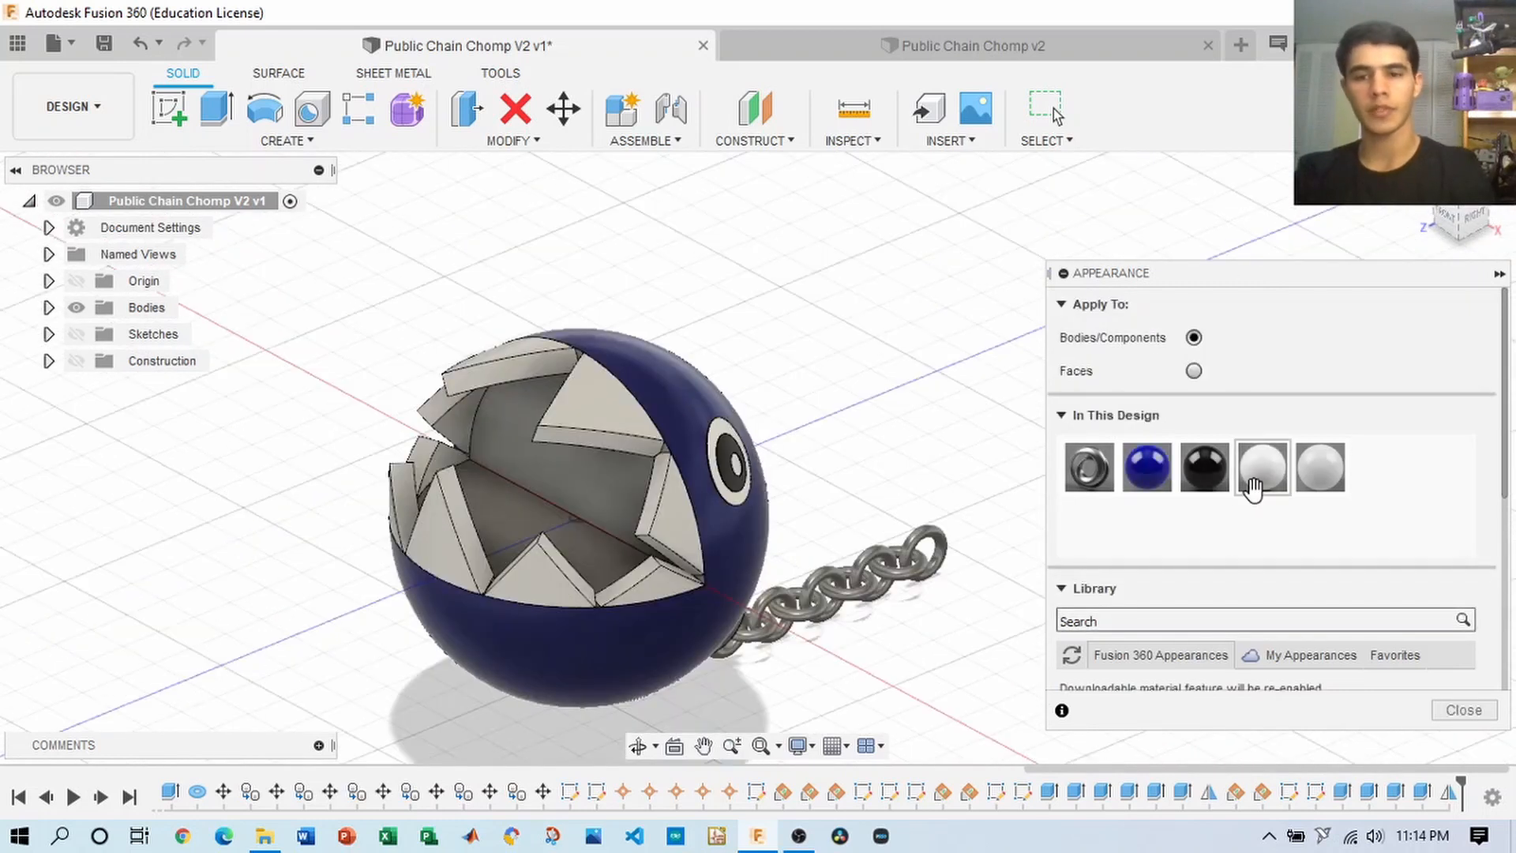
double_click(1319, 472)
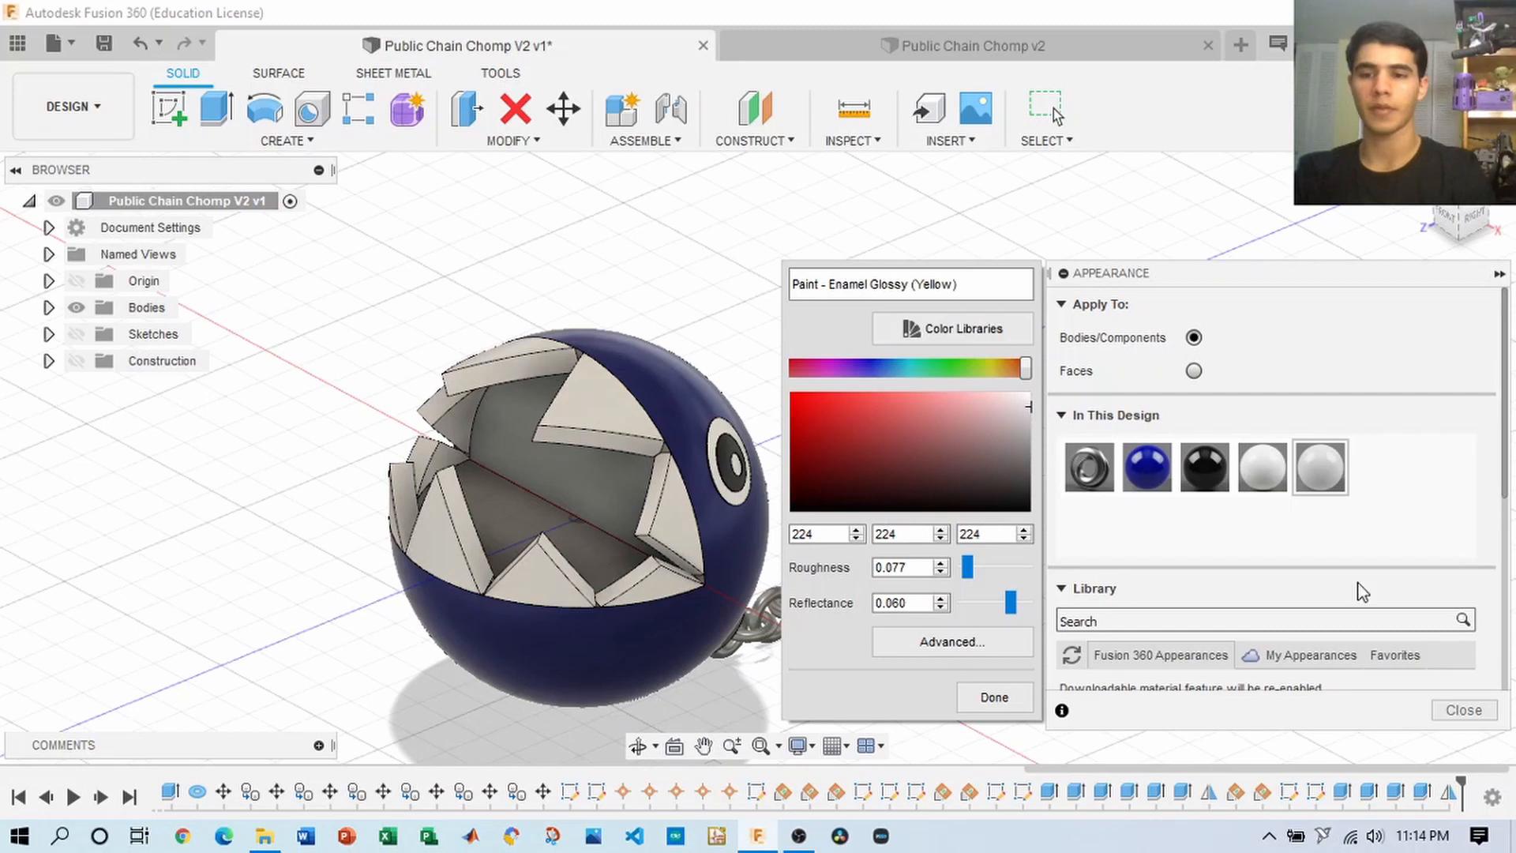
click(1460, 709)
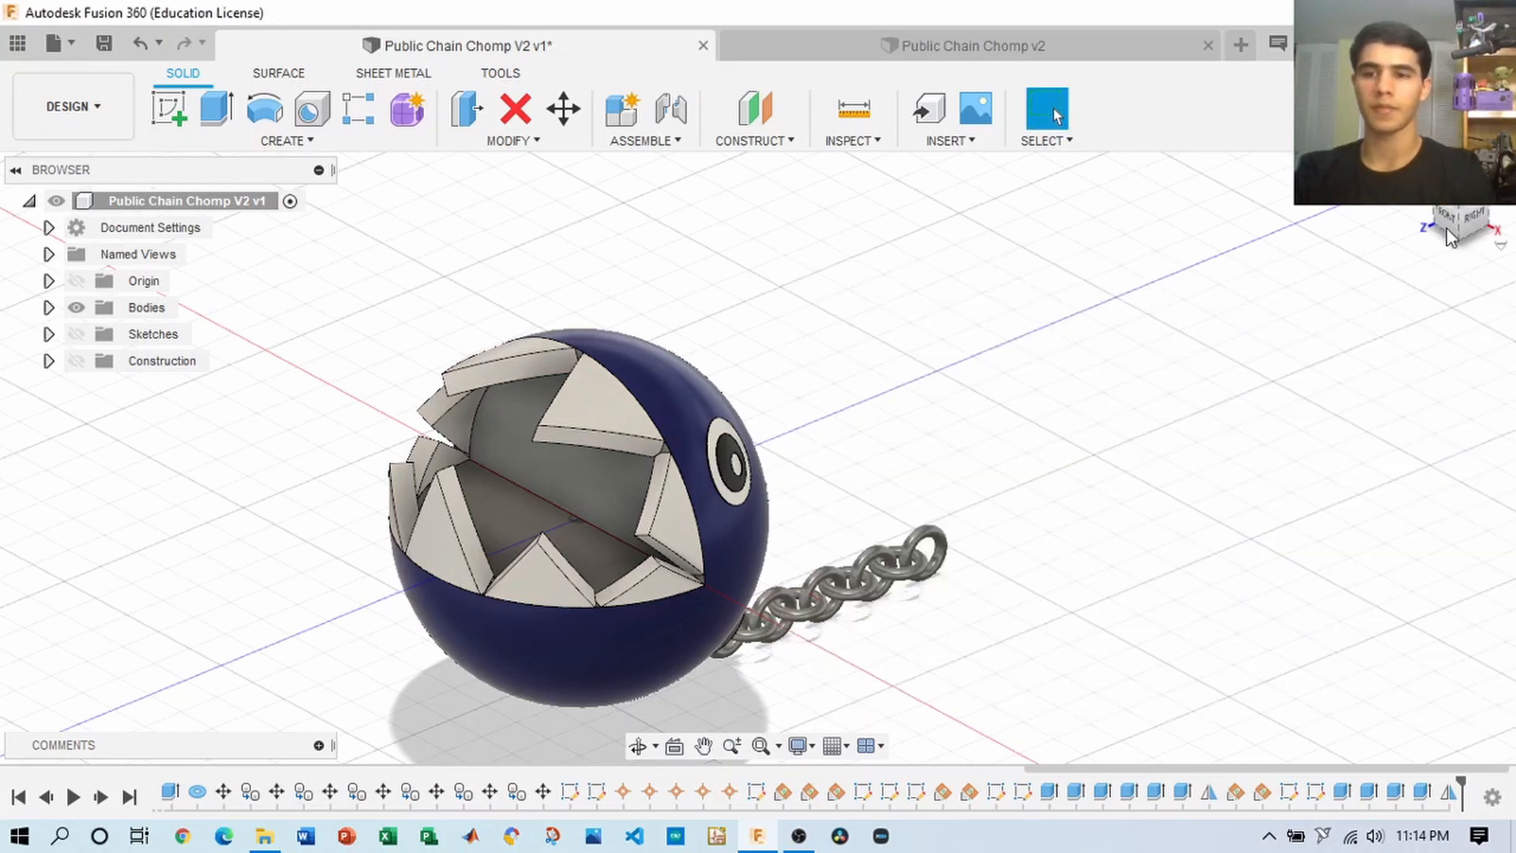
- Apply Paint - Enamel Glossy (Red) to the upper interior face of the mouth
click(1446, 215)
click(641, 519)
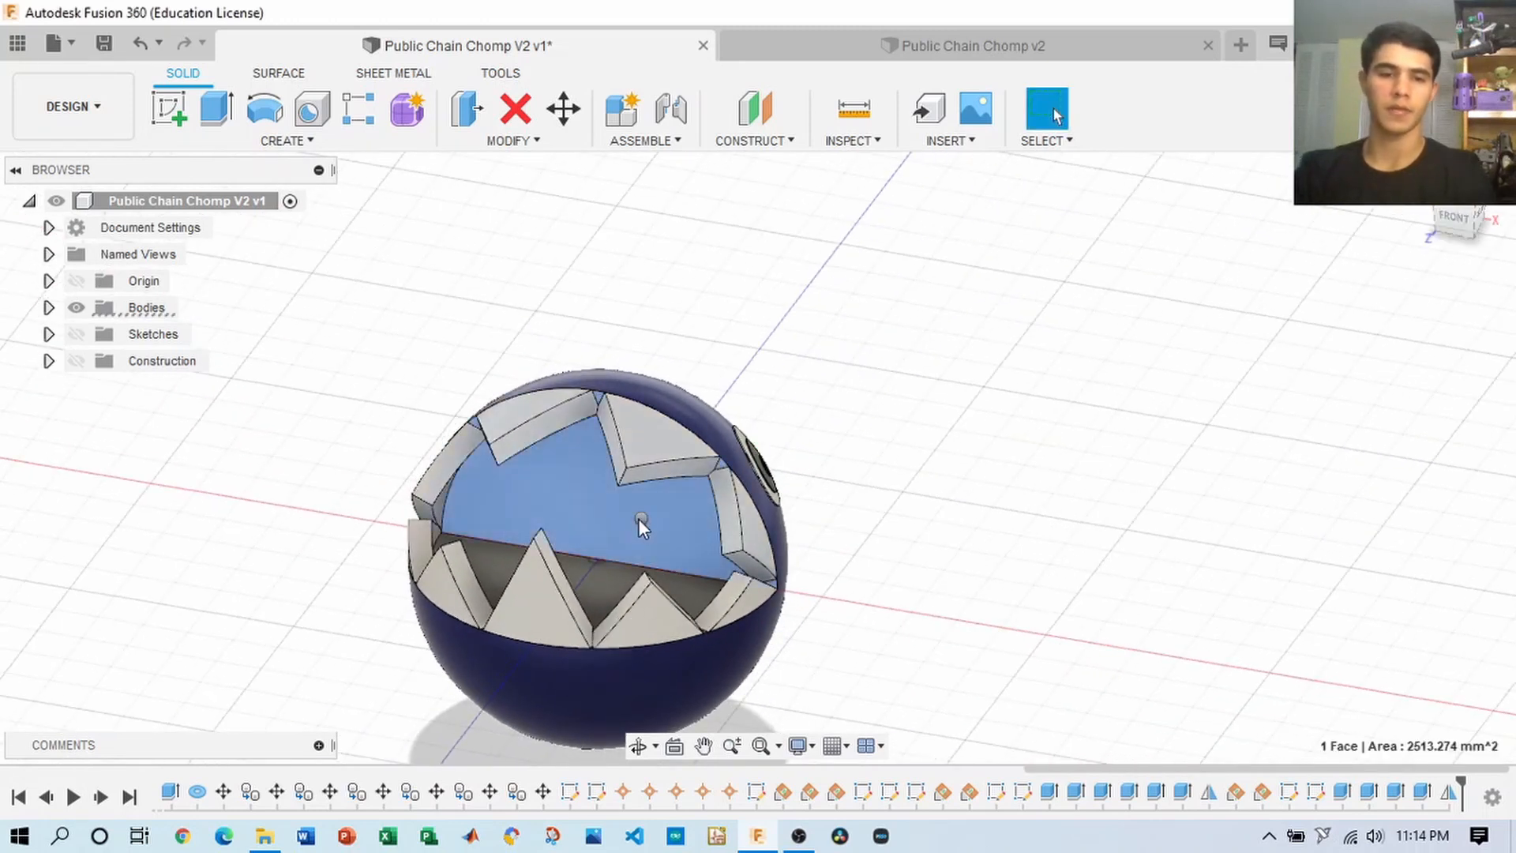
right_click(638, 518)
click(617, 459)
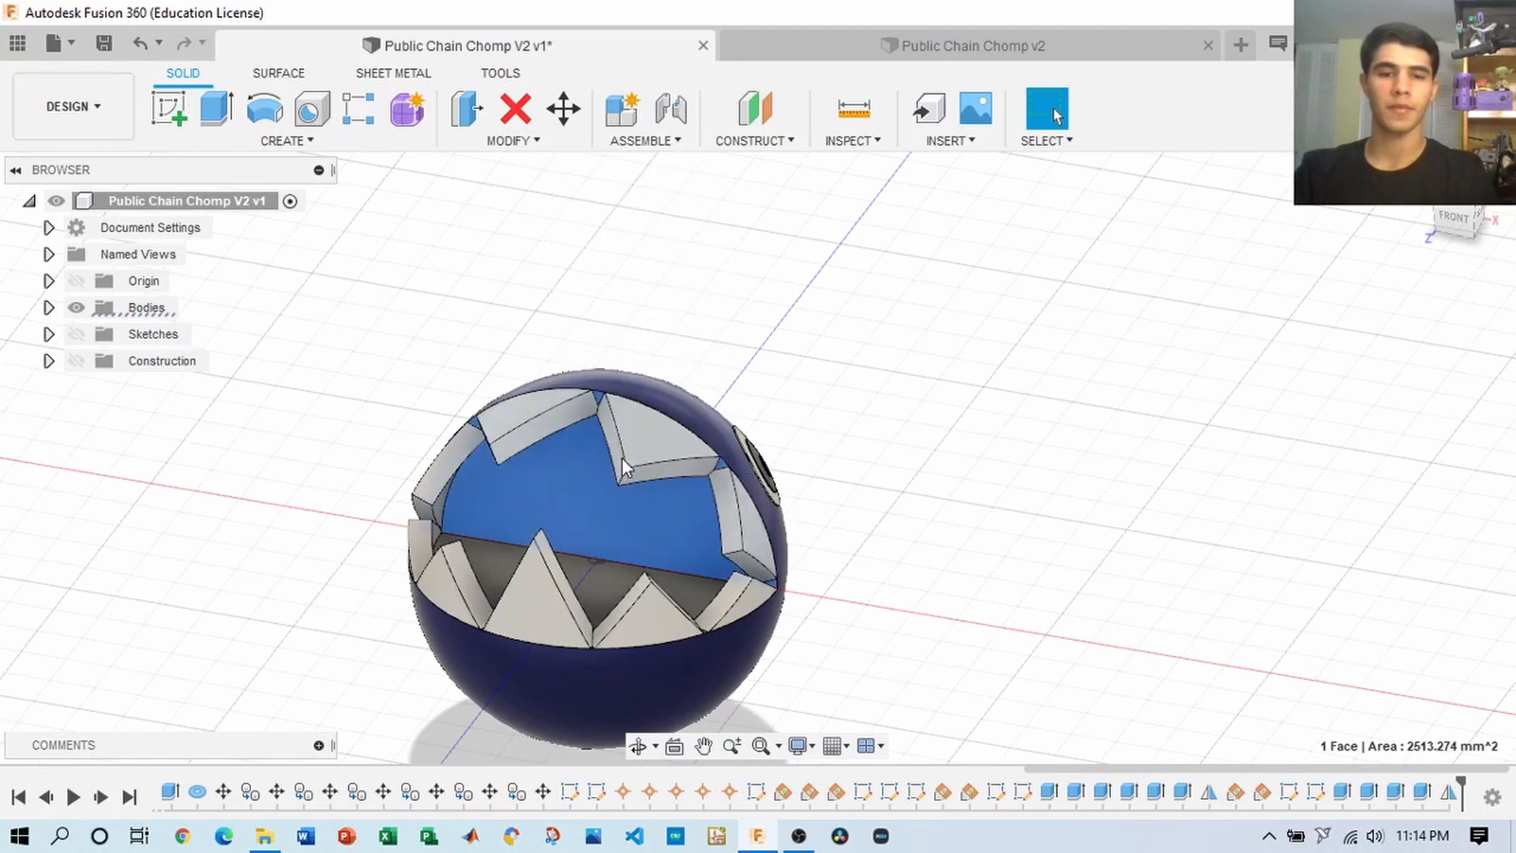
key(a)
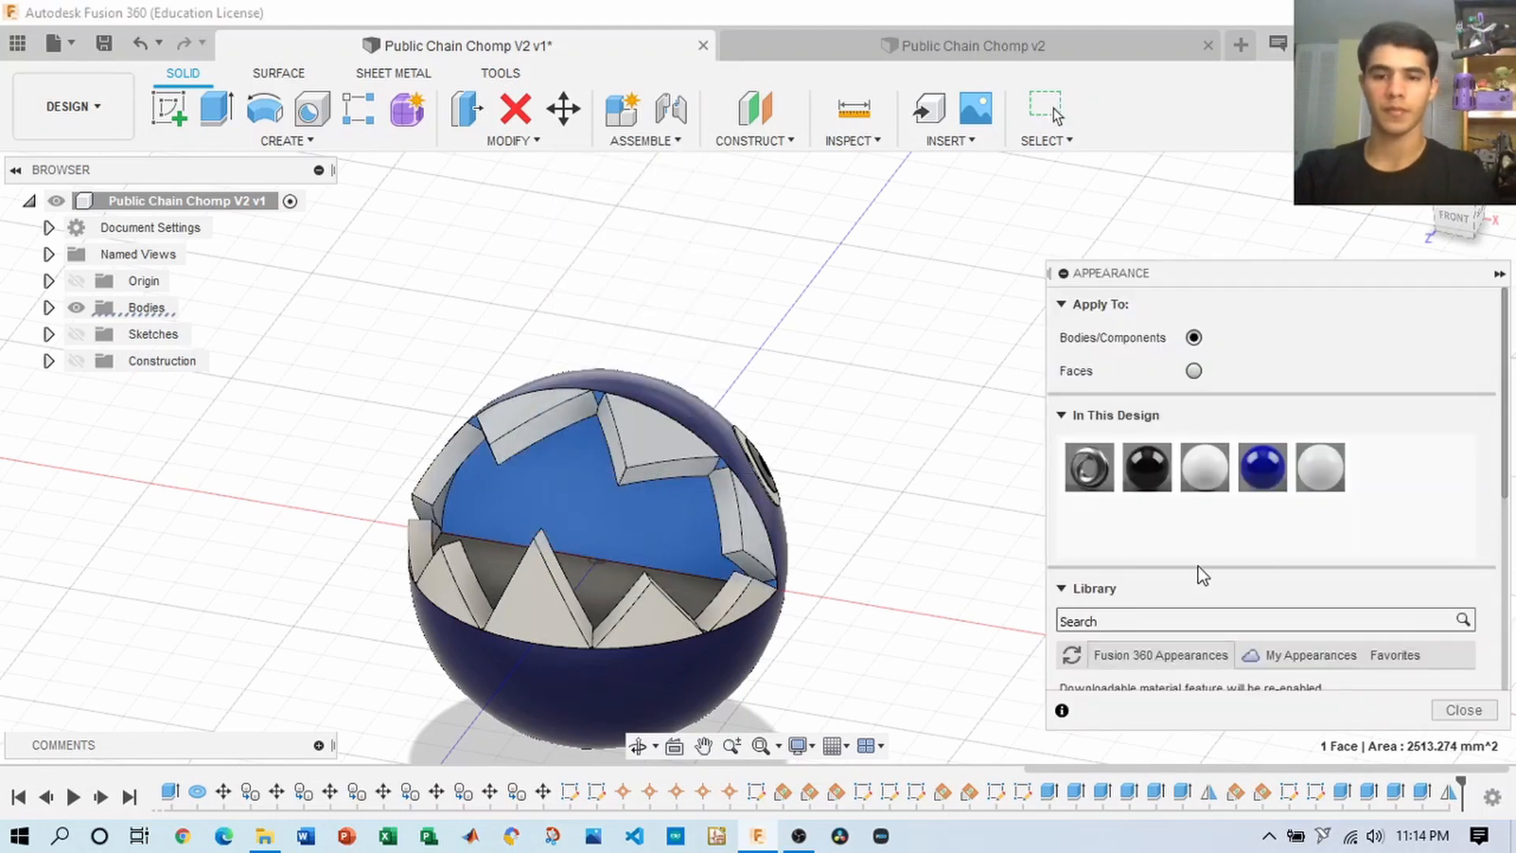
scroll(1184, 569, down, 3)
scroll(1176, 573, up, 4)
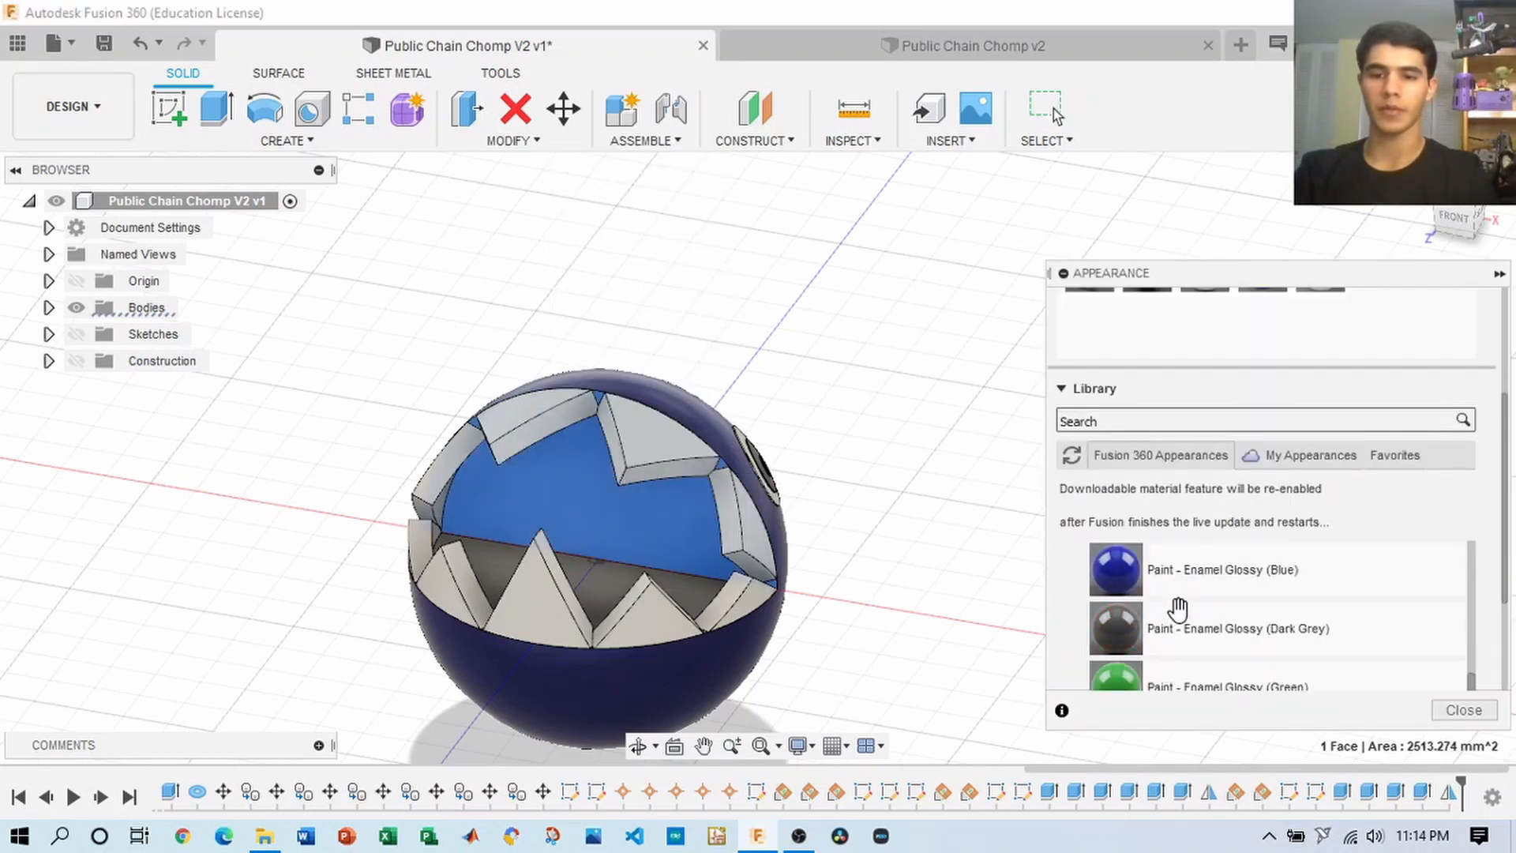
scroll(1169, 623, down, 3)
mouse_move(1167, 627)
mouse_down()
mouse_move(955, 620)
mouse_move(642, 523)
mouse_up()
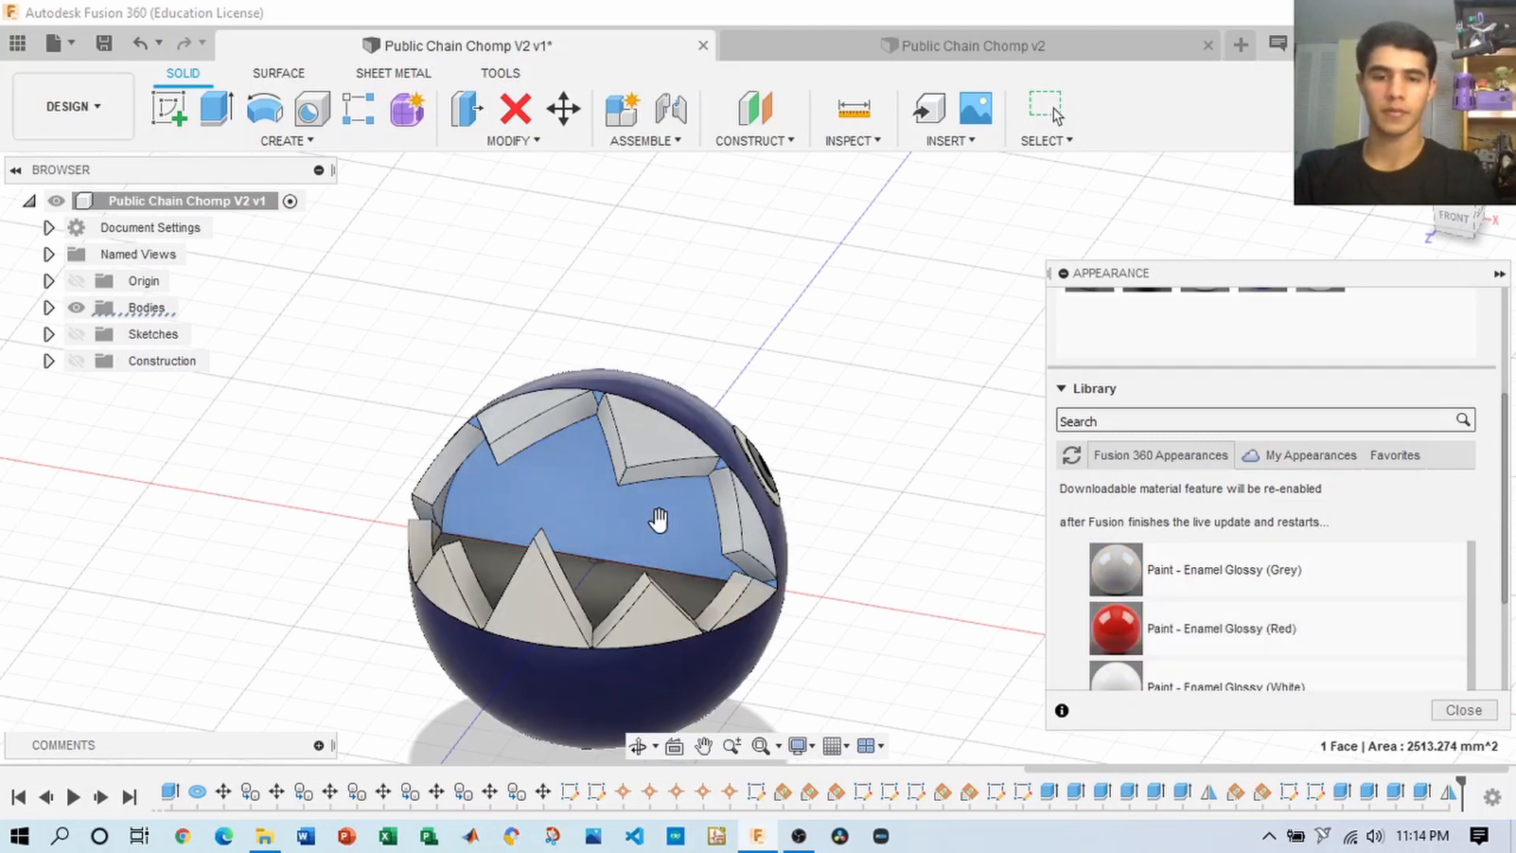
- Apply Paint - Enamel Glossy (Red) to the lower interior of the mouth, using the Faces option
click(1473, 212)
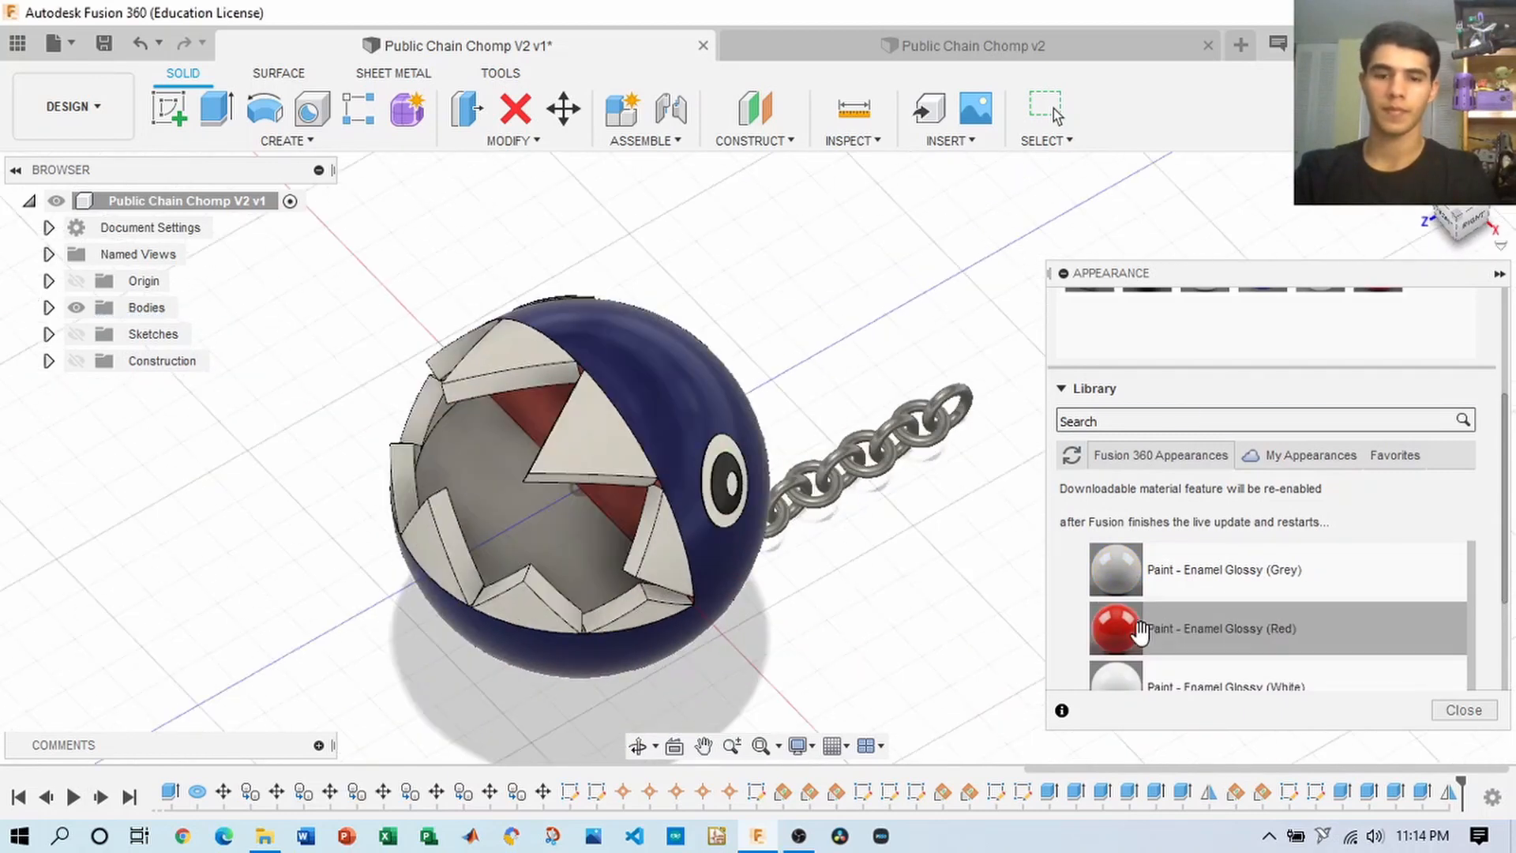
drag(1115, 628, 558, 542)
mouse_move(695, 509)
mouse_down()
mouse_move(1144, 626)
mouse_move(642, 582)
mouse_move(1347, 582)
mouse_move(1260, 591)
mouse_up()
scroll(1274, 405, up, 3)
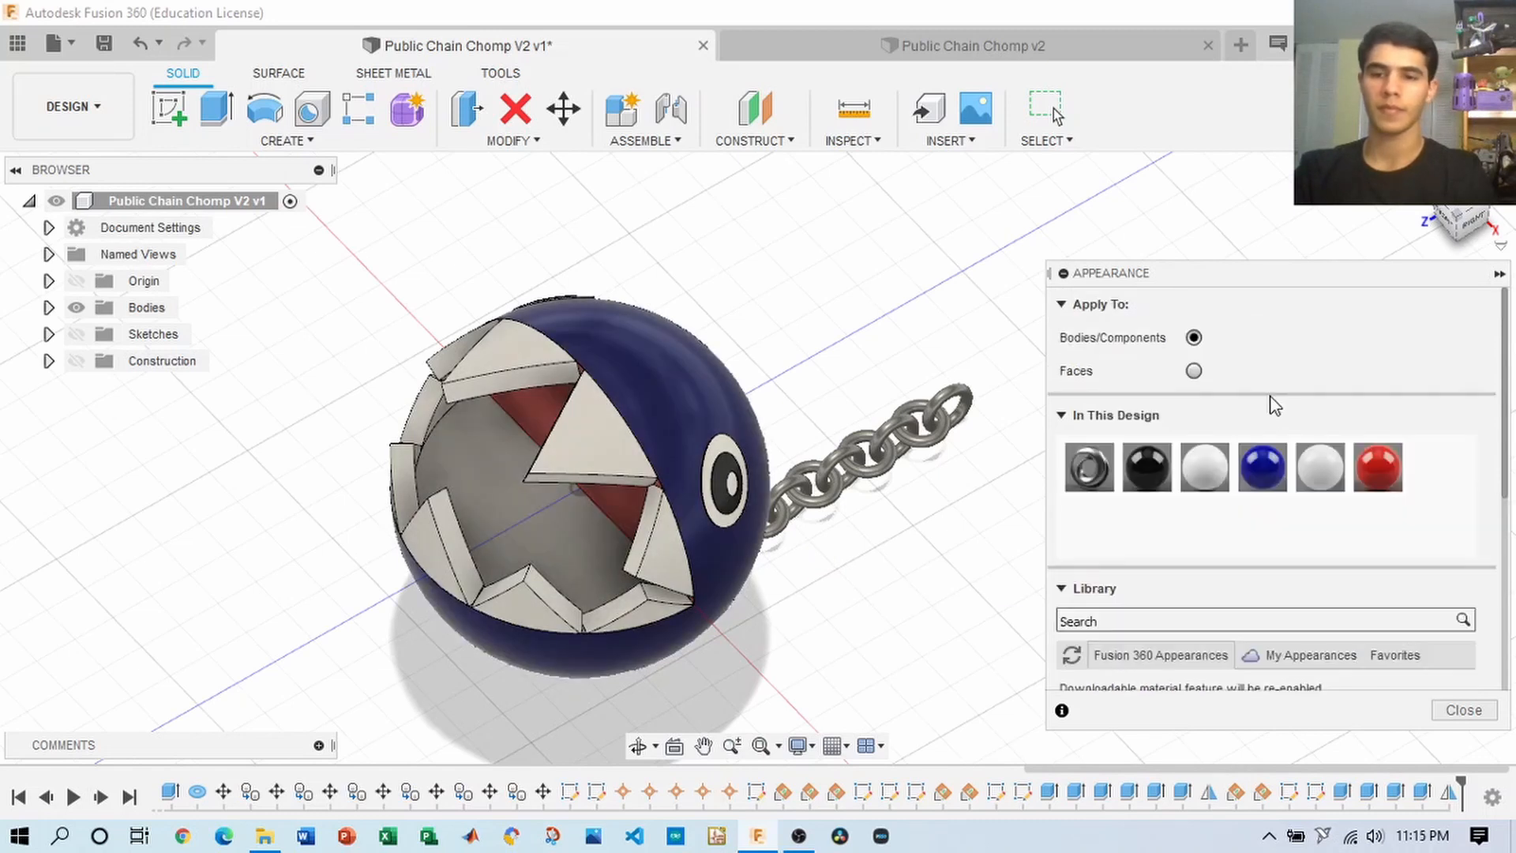
click(1194, 371)
drag(1377, 467, 544, 537)
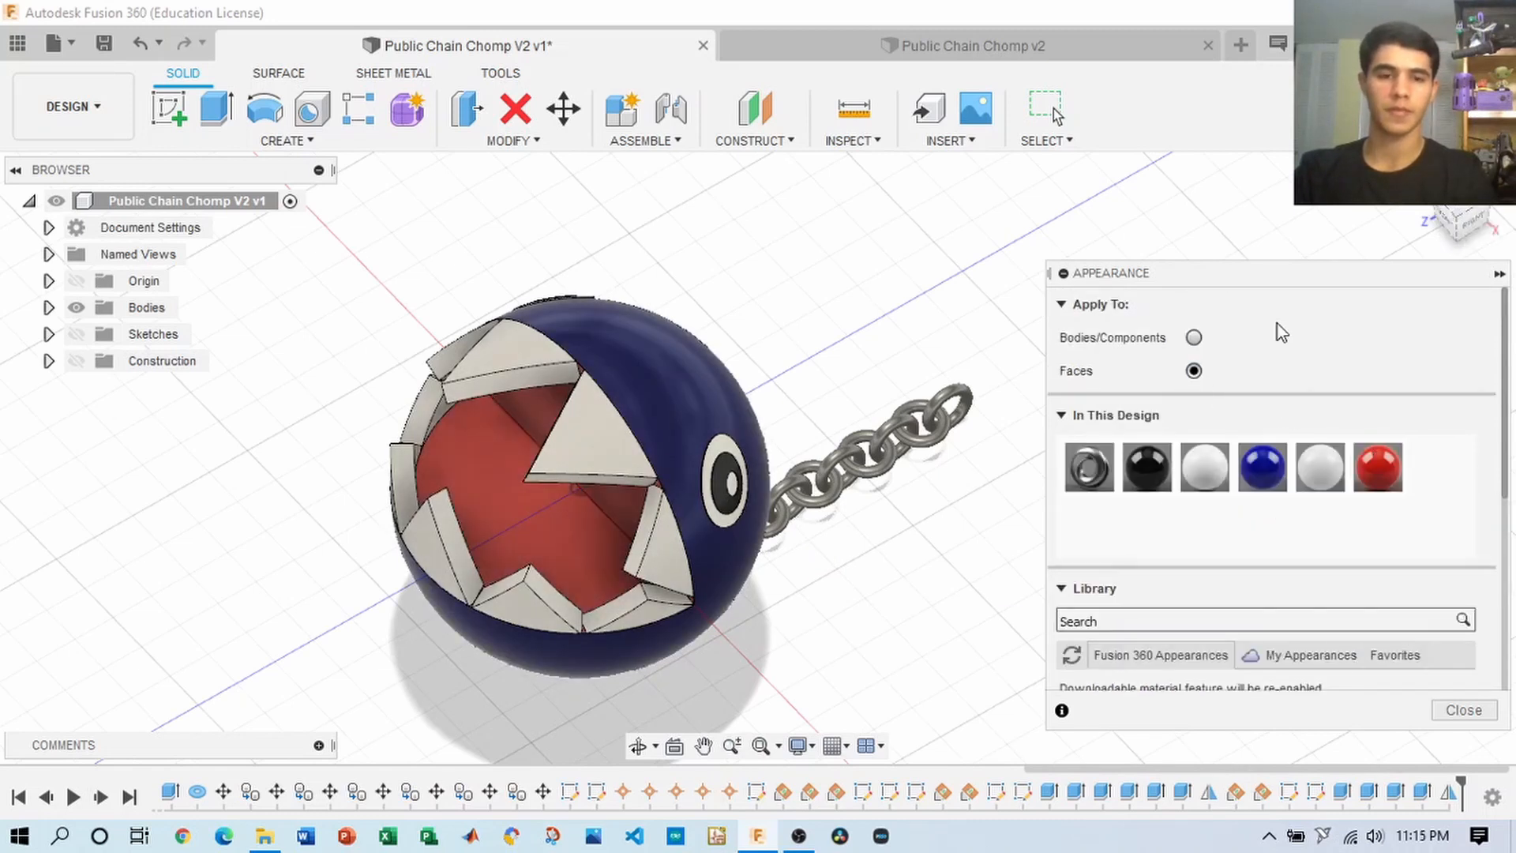
- Adjust the Paint - Enamel Glossy (Red) colour to RGB 193, 18, 3
drag(1460, 225, 1496, 197)
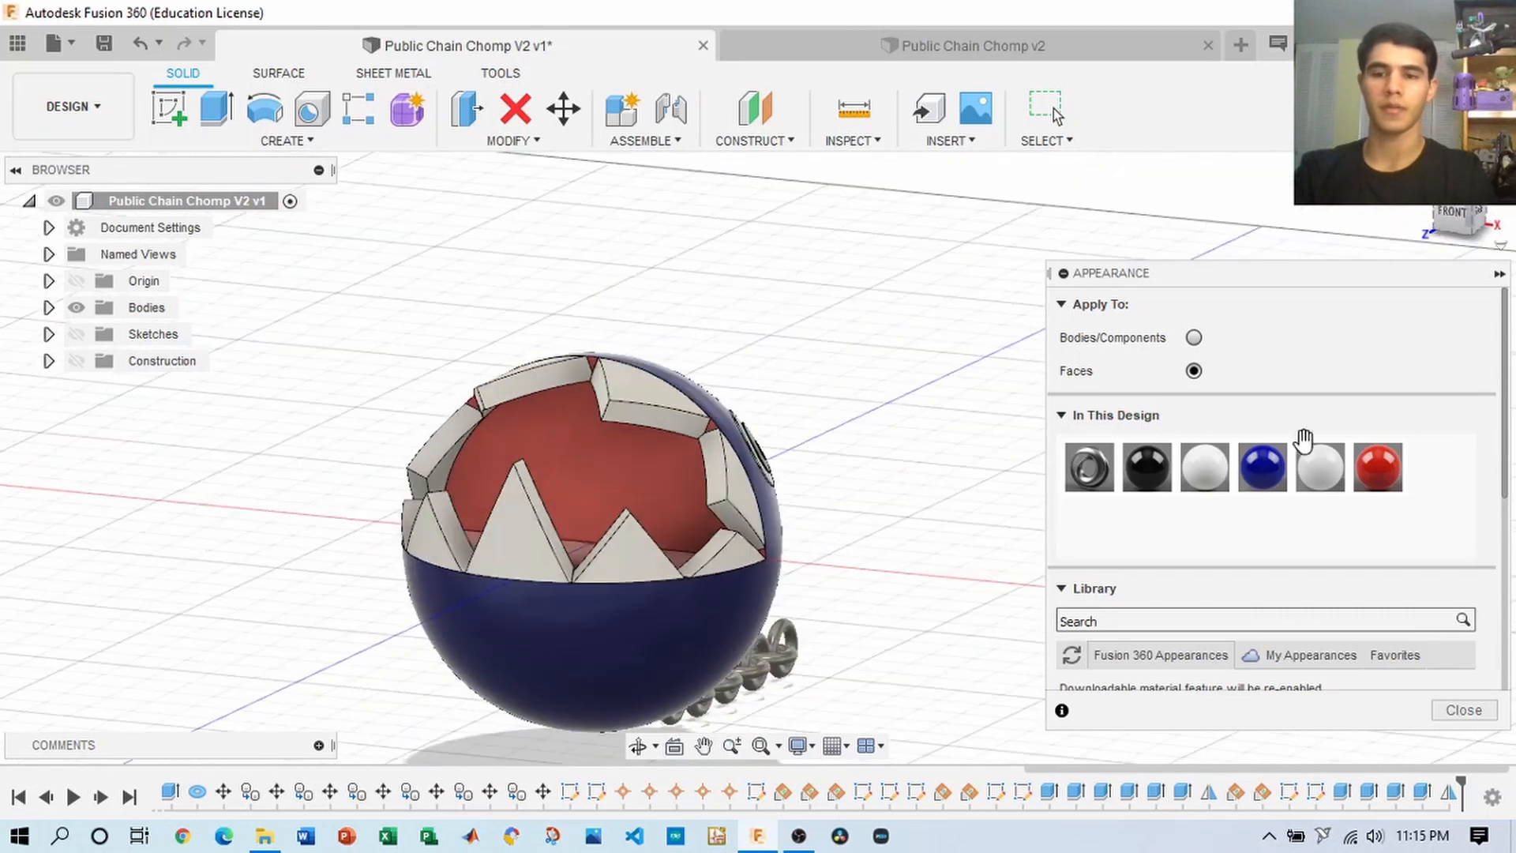
double_click(1376, 458)
mouse_move(830, 419)
mouse_down()
mouse_move(828, 439)
mouse_move(783, 424)
mouse_move(813, 419)
mouse_up()
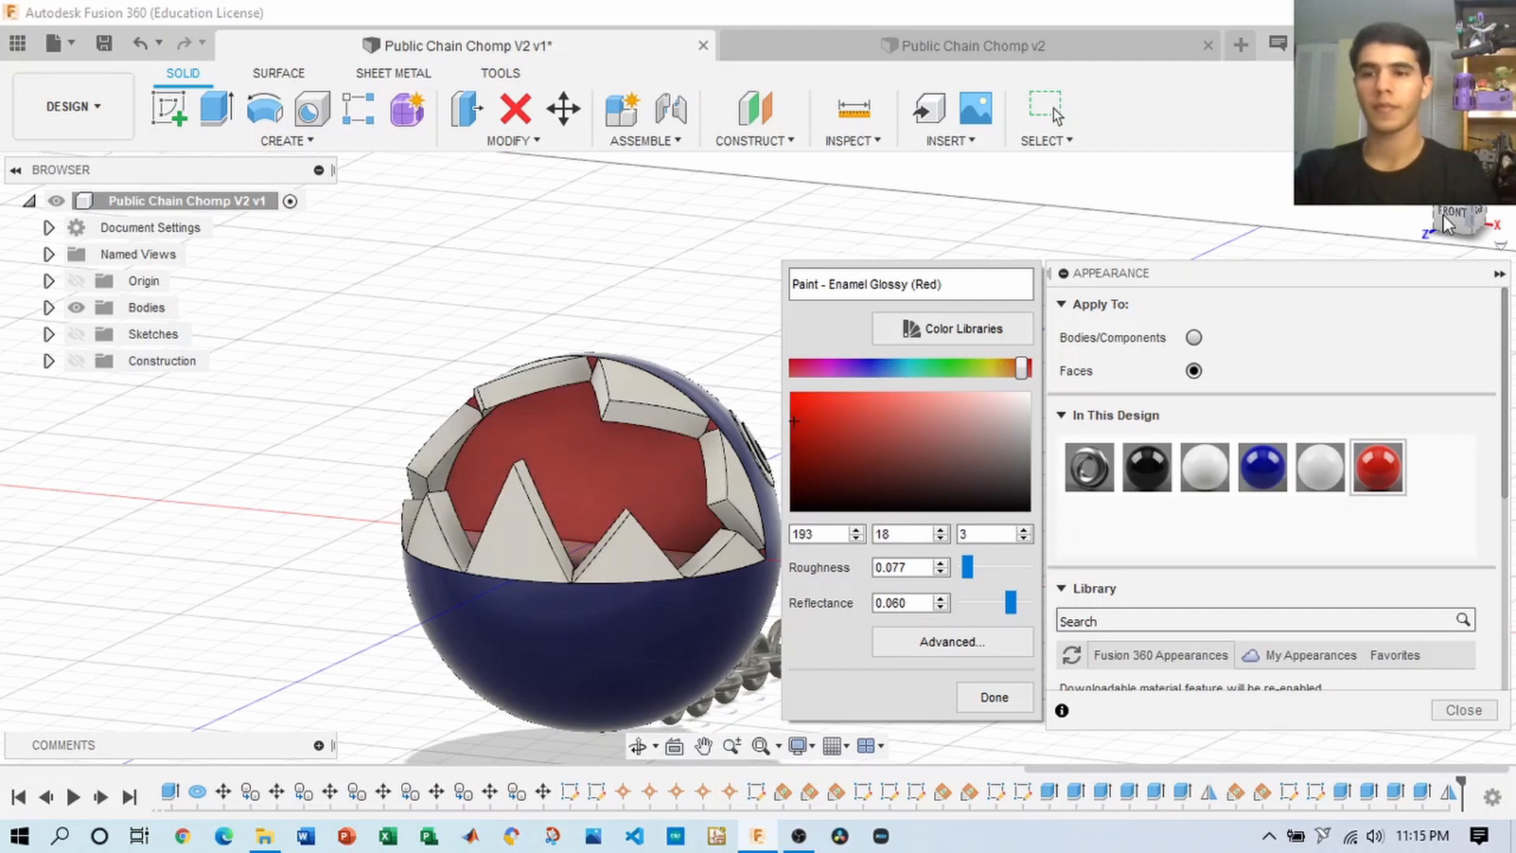
click(1377, 248)
- Lighten the Steel - Satin appearance of the chain and its base to RGB 221, 221, 221
drag(1457, 221, 1361, 236)
middle_drag(885, 446, 690, 309)
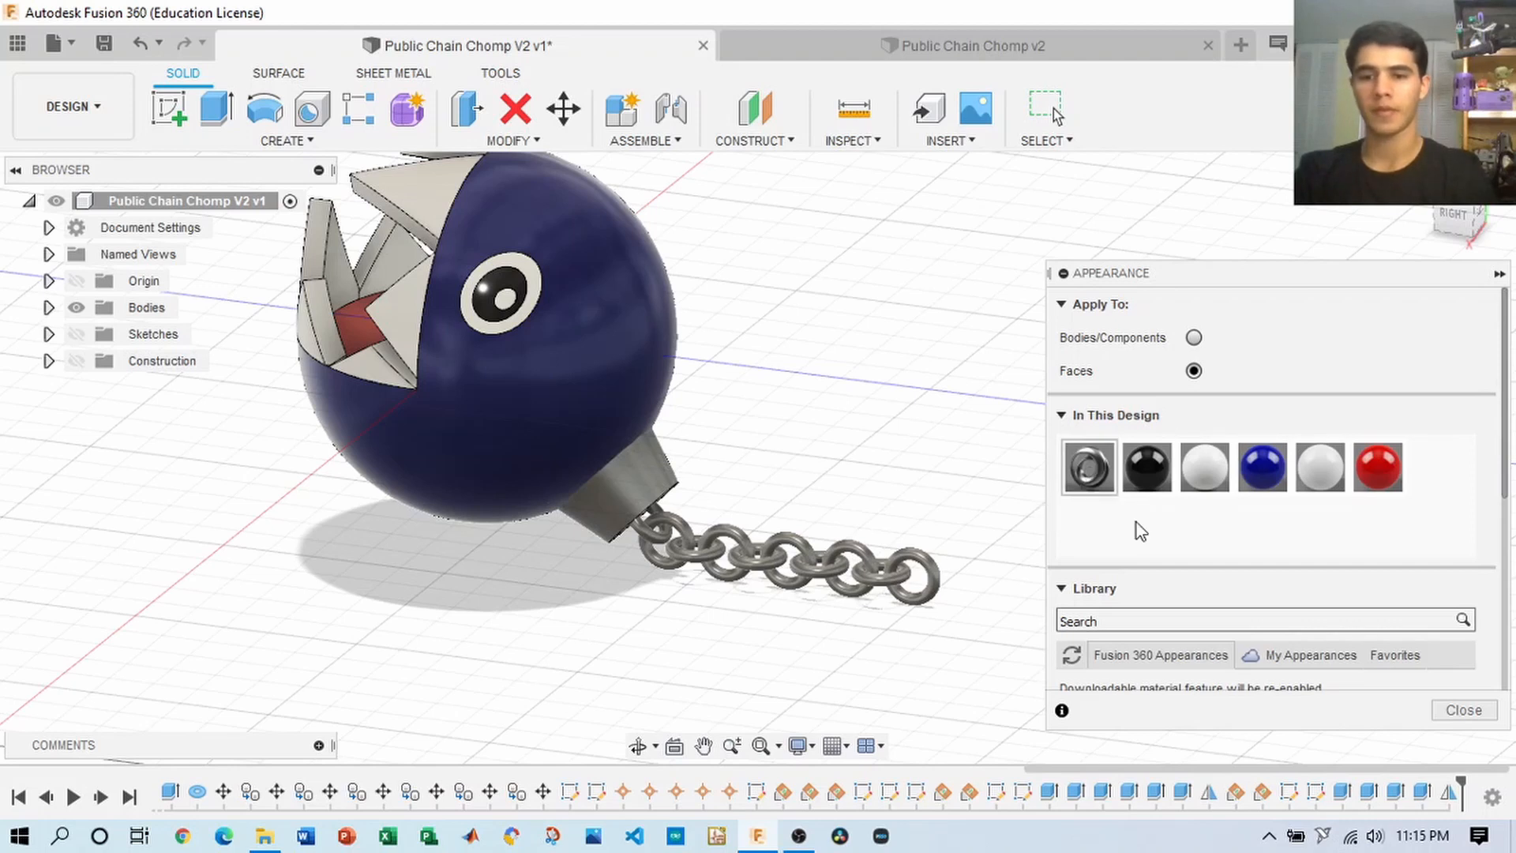
double_click(1090, 469)
drag(1034, 442, 1029, 408)
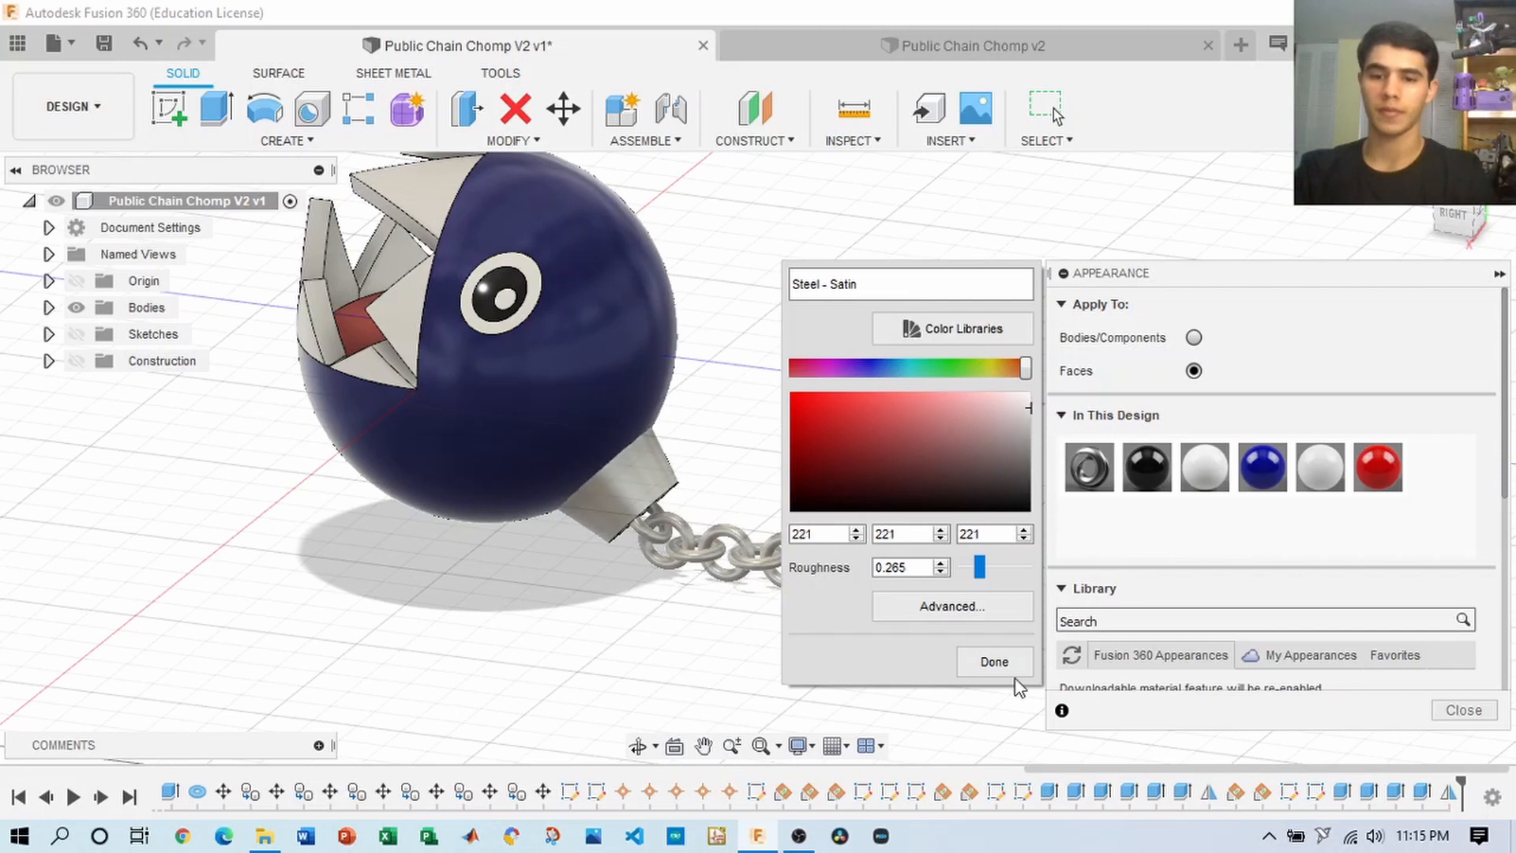
click(994, 661)
shift+middle_drag(822, 474, 1025, 450)
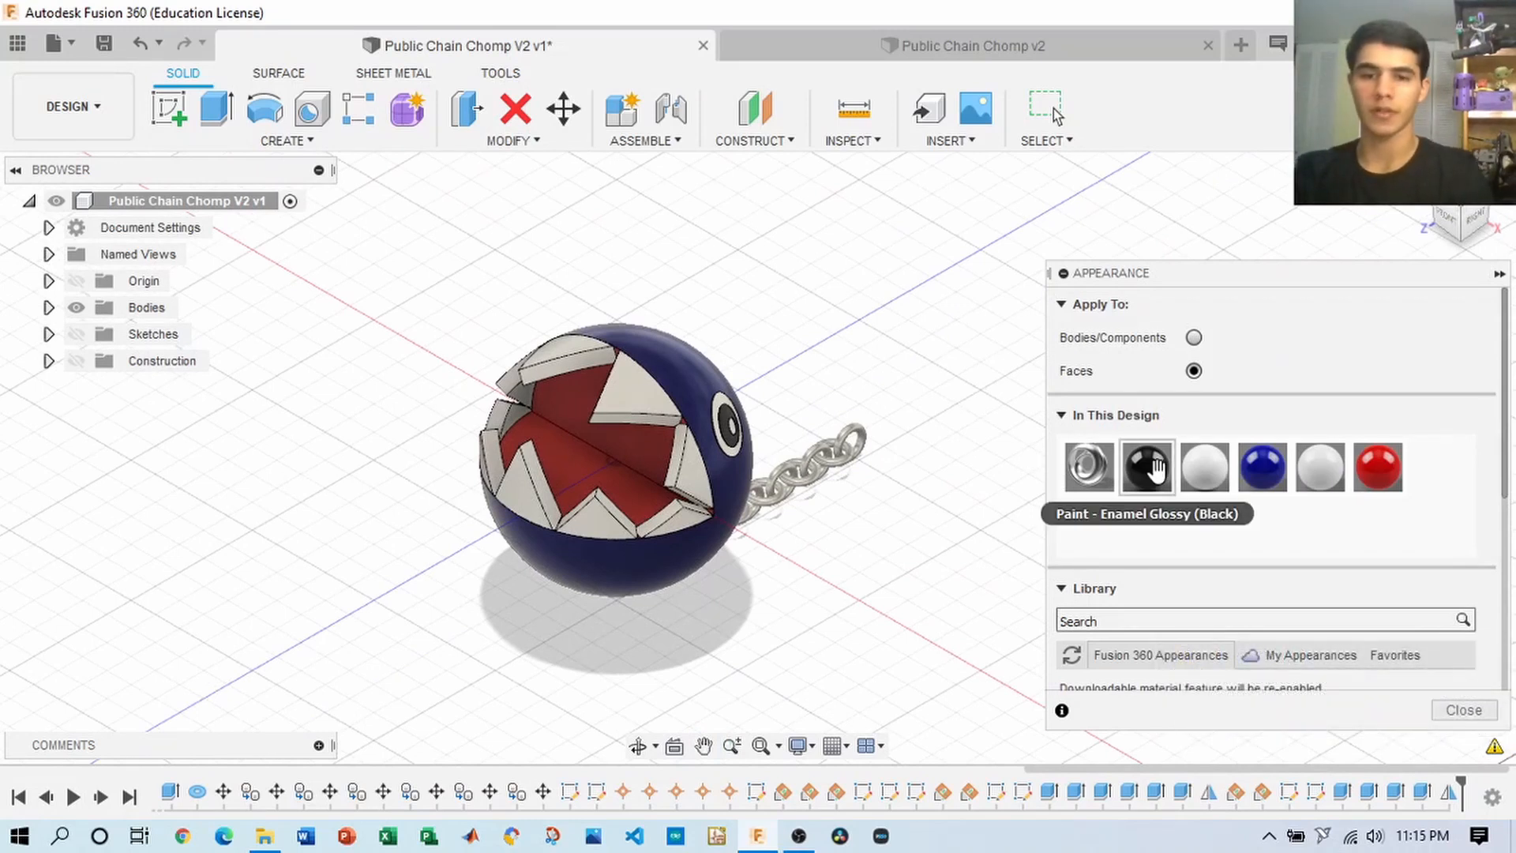
shift+middle_drag(853, 489, 679, 387)
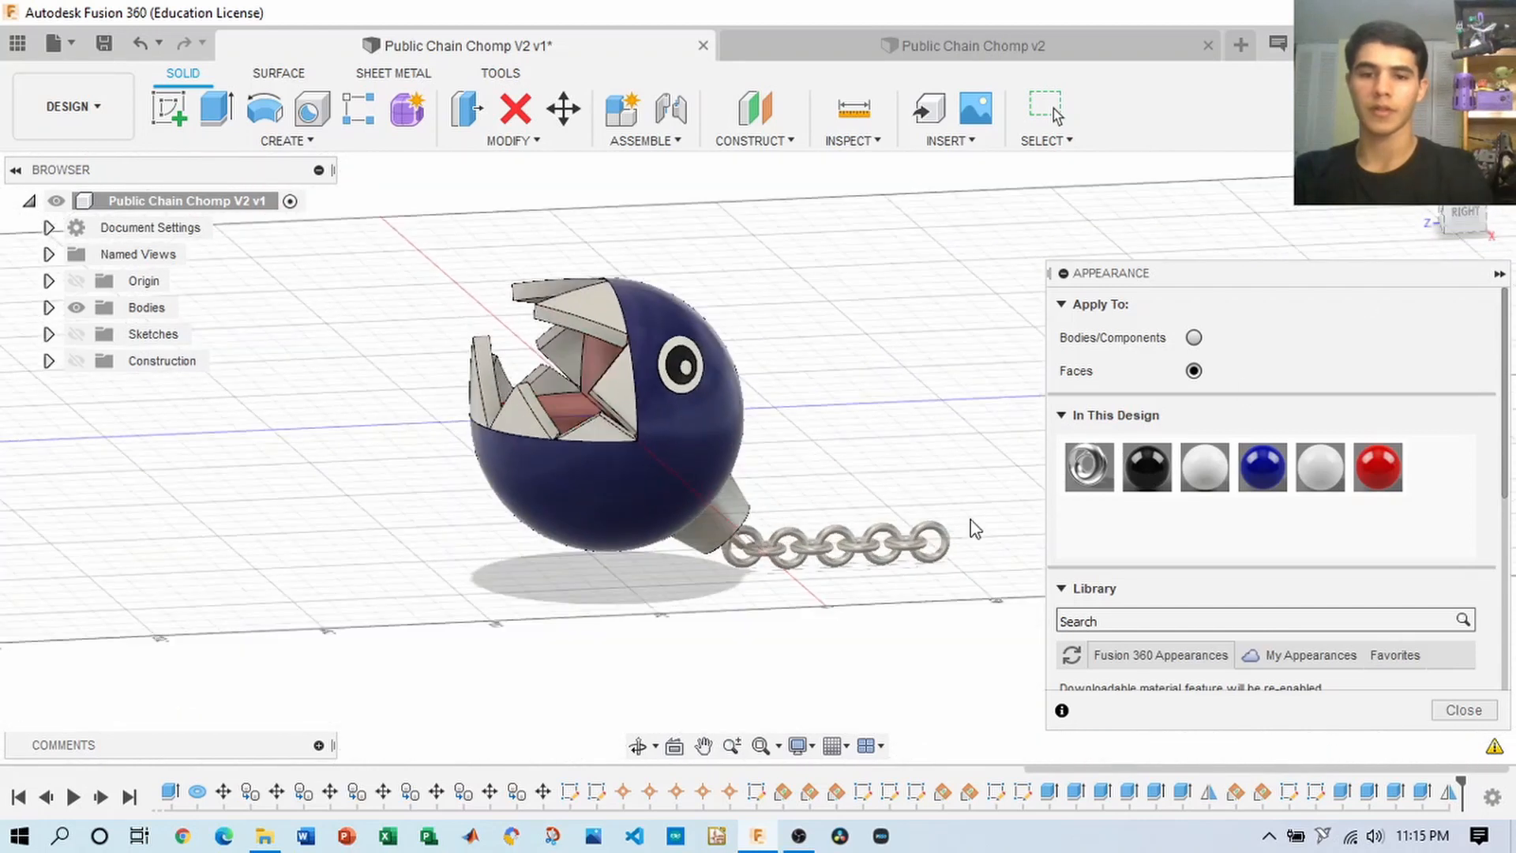
- Darken the Steel - Satin appearance of the chain and its base to near-black and finish editing appearances
double_click(1094, 481)
mouse_move(1033, 410)
mouse_down()
mouse_move(1038, 506)
mouse_move(1041, 465)
mouse_move(1018, 478)
mouse_move(1030, 467)
mouse_up()
middle_drag(761, 443, 708, 412)
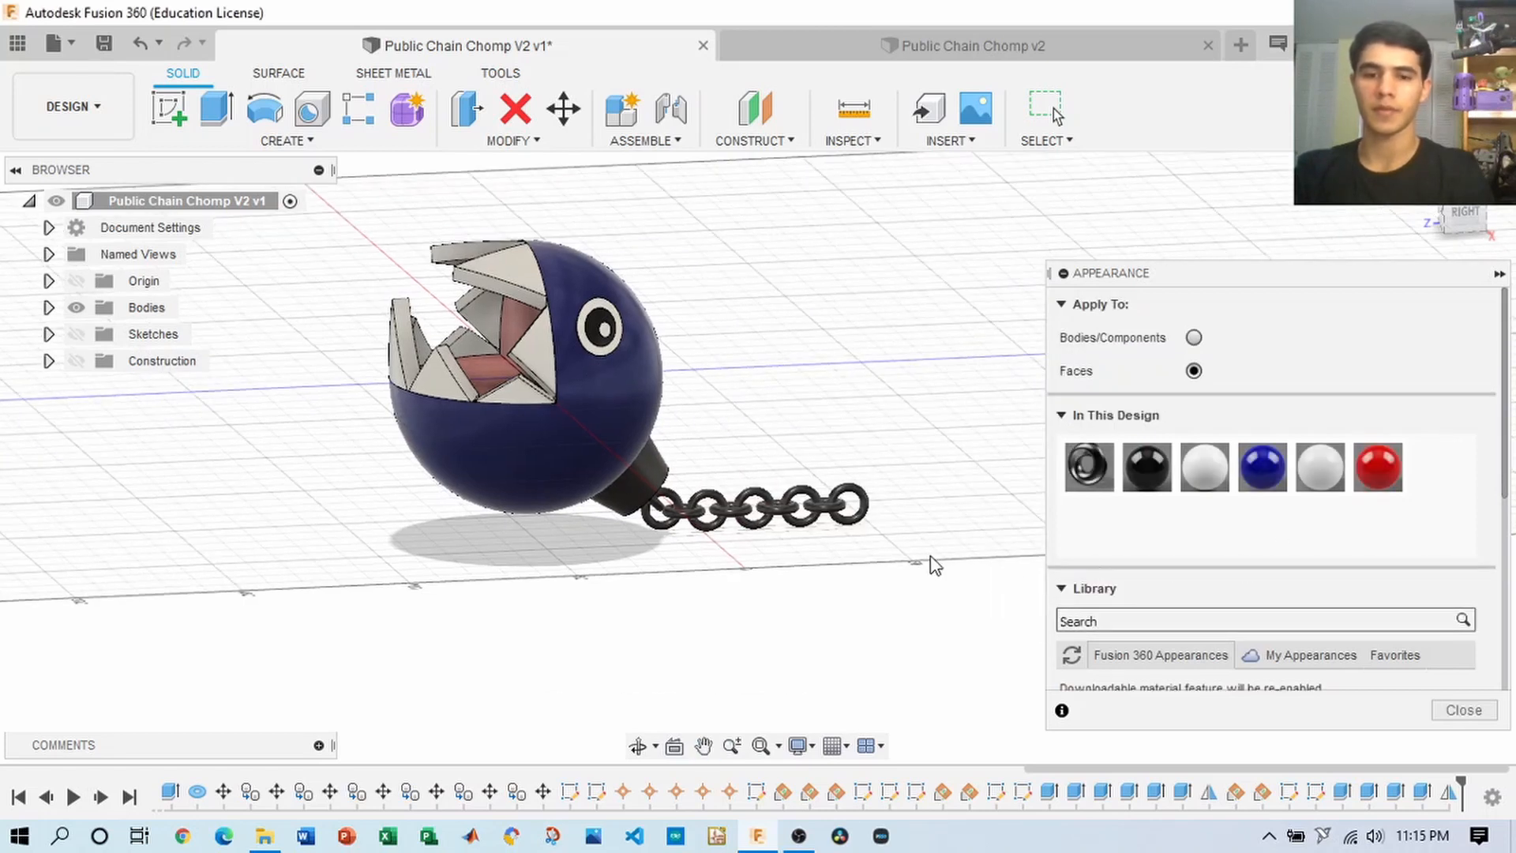
drag(1449, 219, 1473, 237)
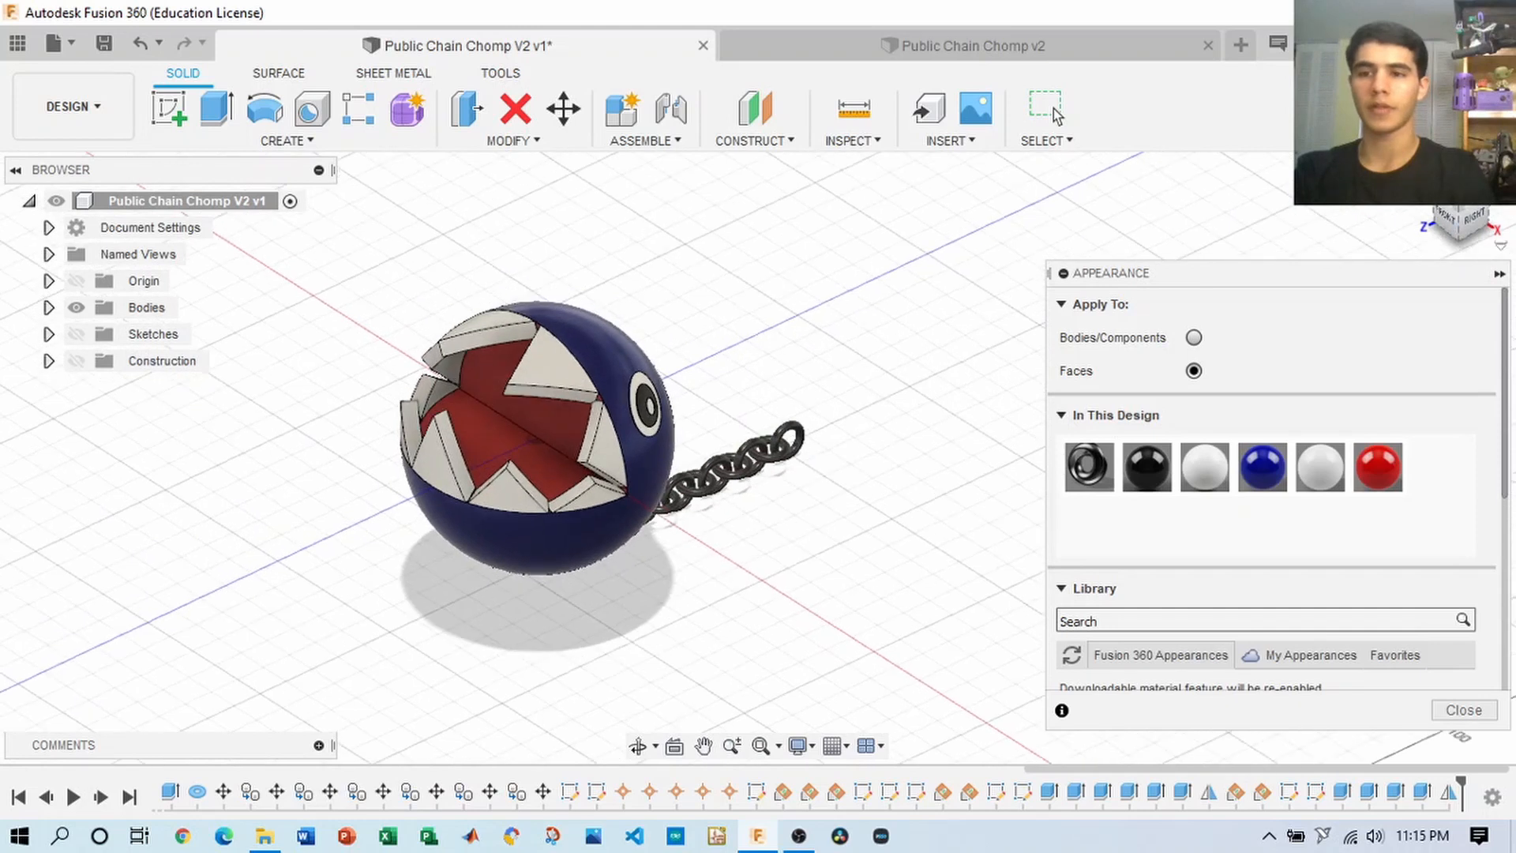
middle_drag(1006, 241, 1151, 291)
click(1462, 709)
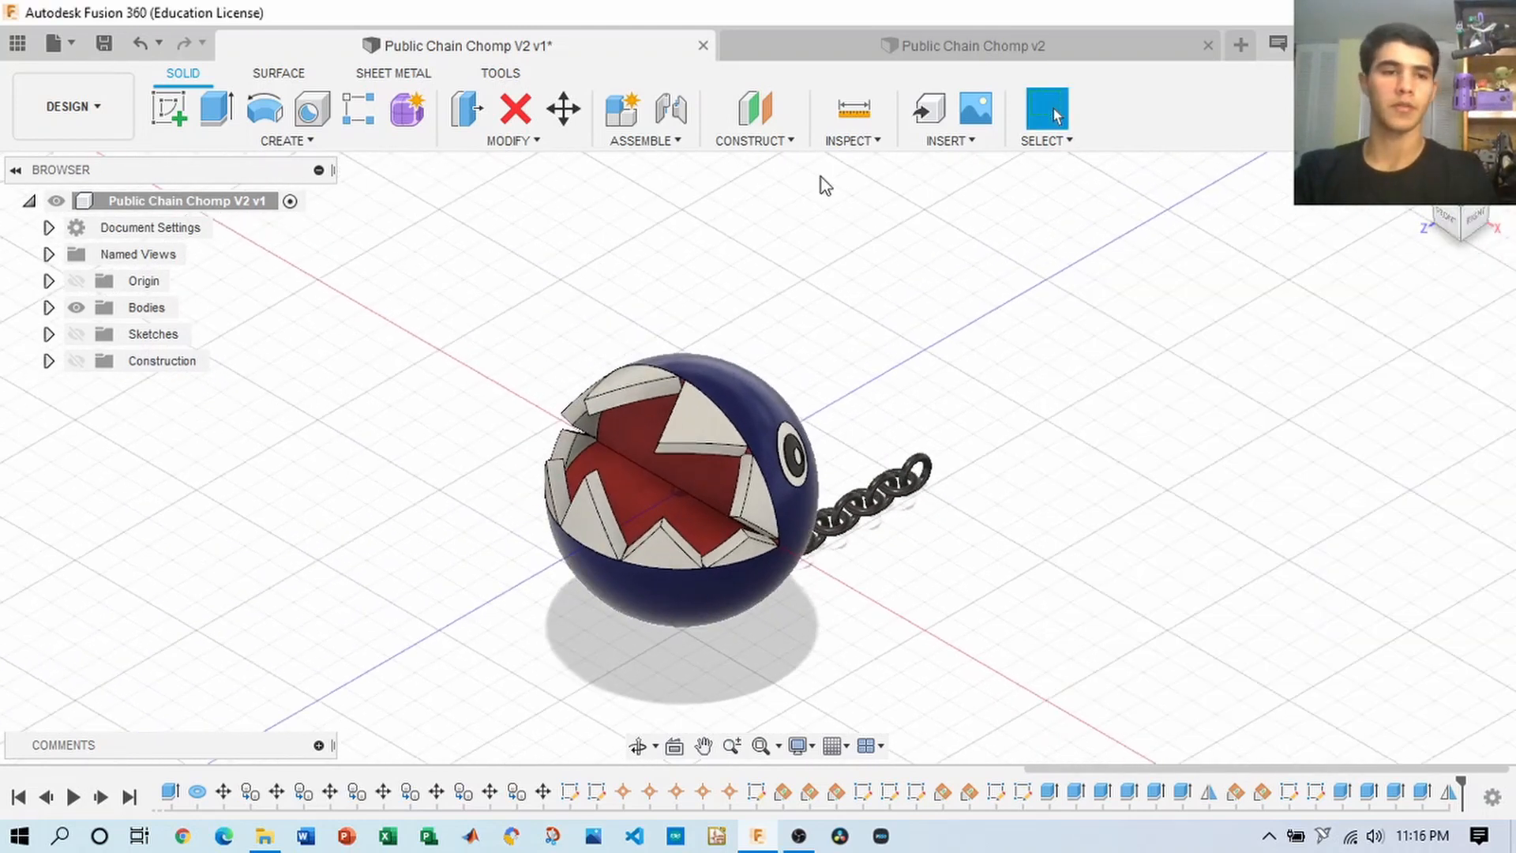
- Save the design with the version description "User Saved" and switch to the Render workspace
click(103, 43)
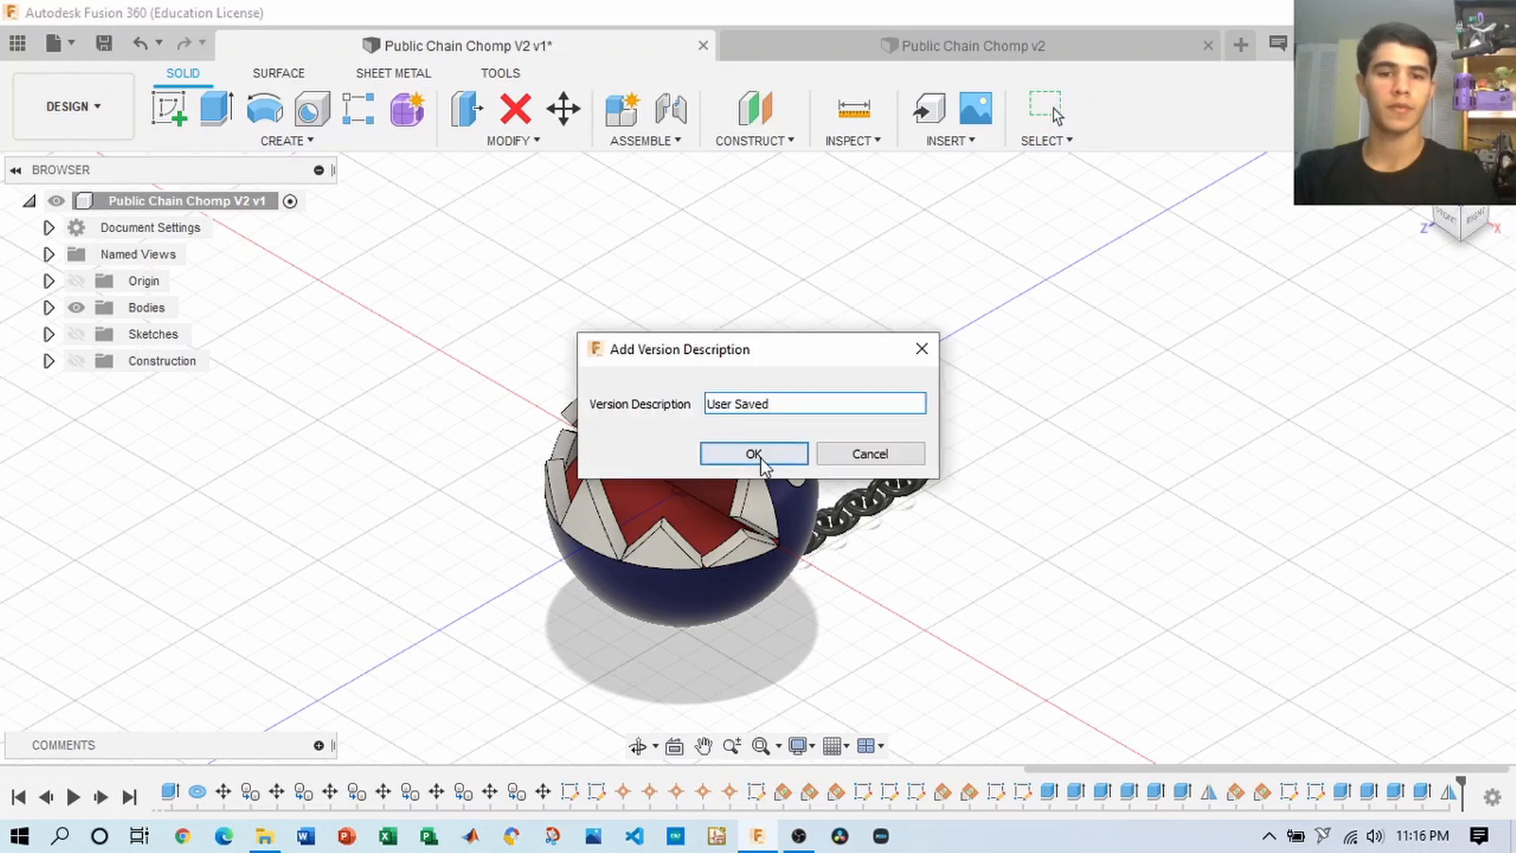
click(752, 452)
click(87, 106)
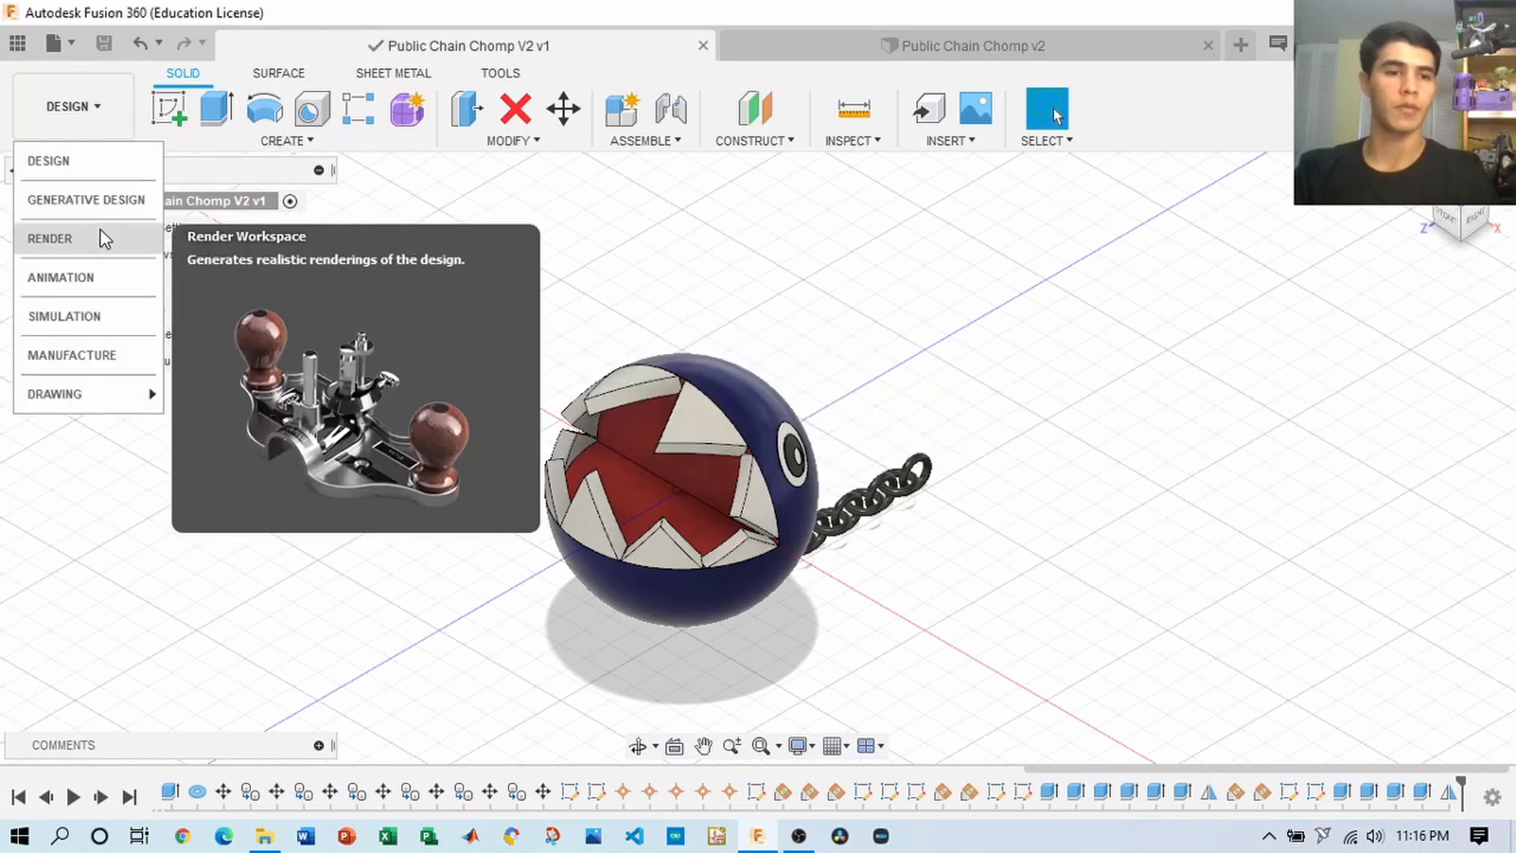
click(99, 238)
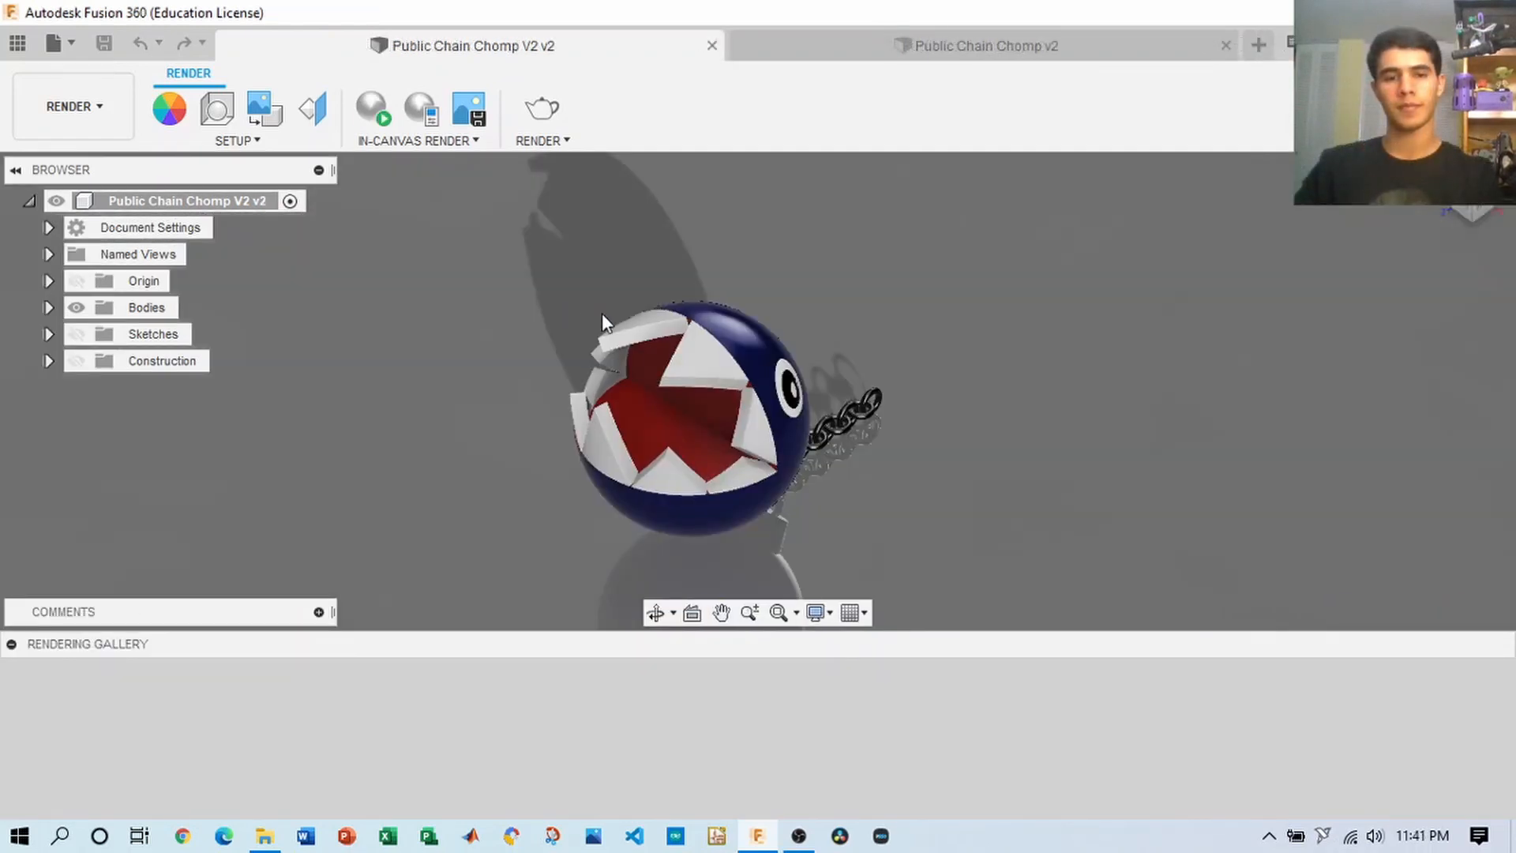
- Try the Grid Light, Soft Light and Warm Light environments from the scene's environment library
mouse_move(1478, 213)
mouse_down()
mouse_move(1441, 186)
mouse_move(1488, 187)
mouse_move(1483, 199)
mouse_up()
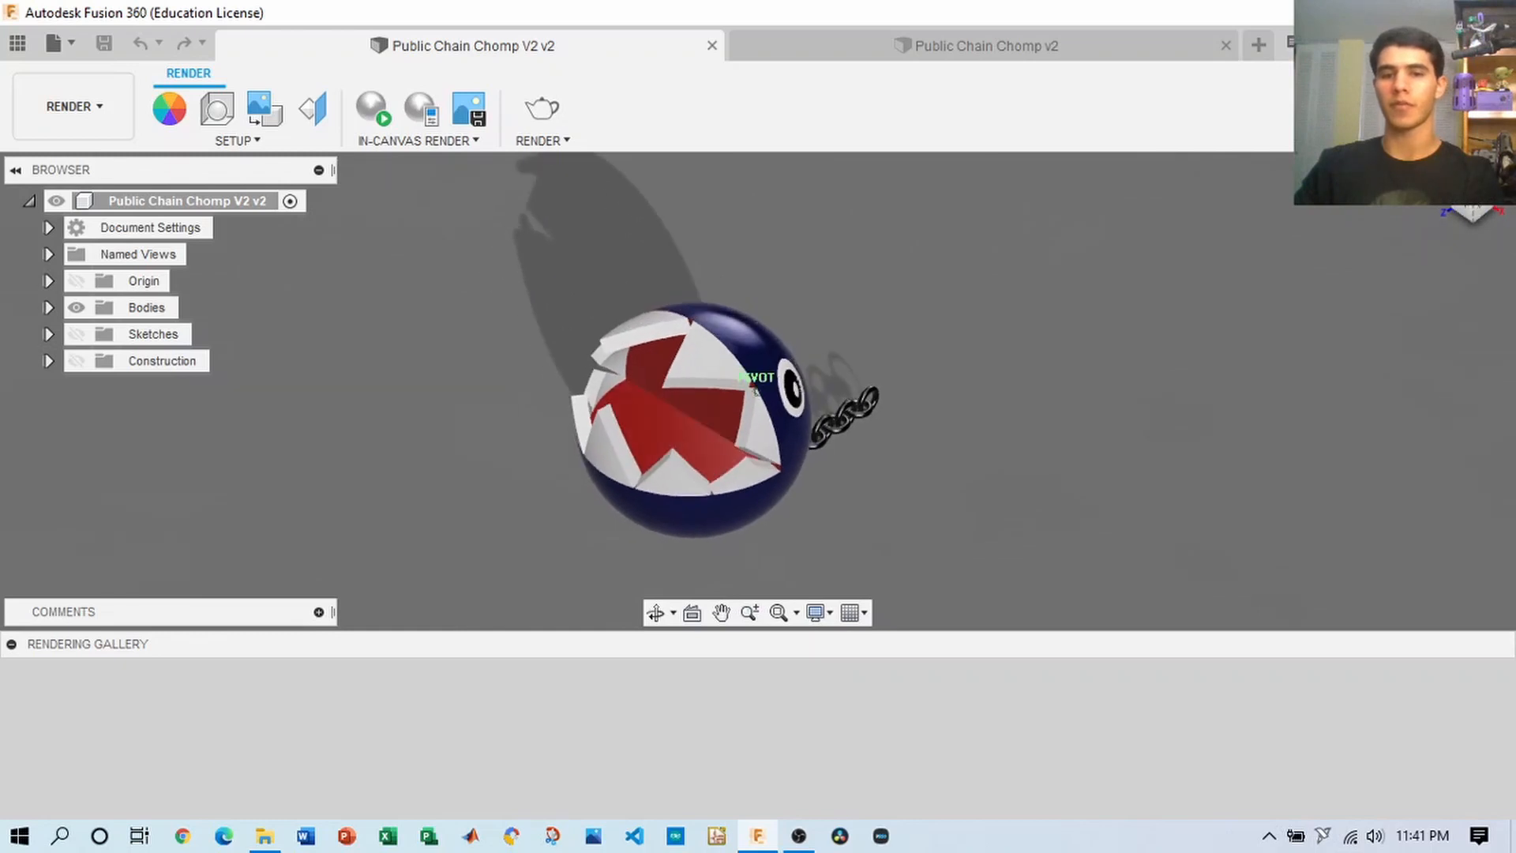
click(223, 112)
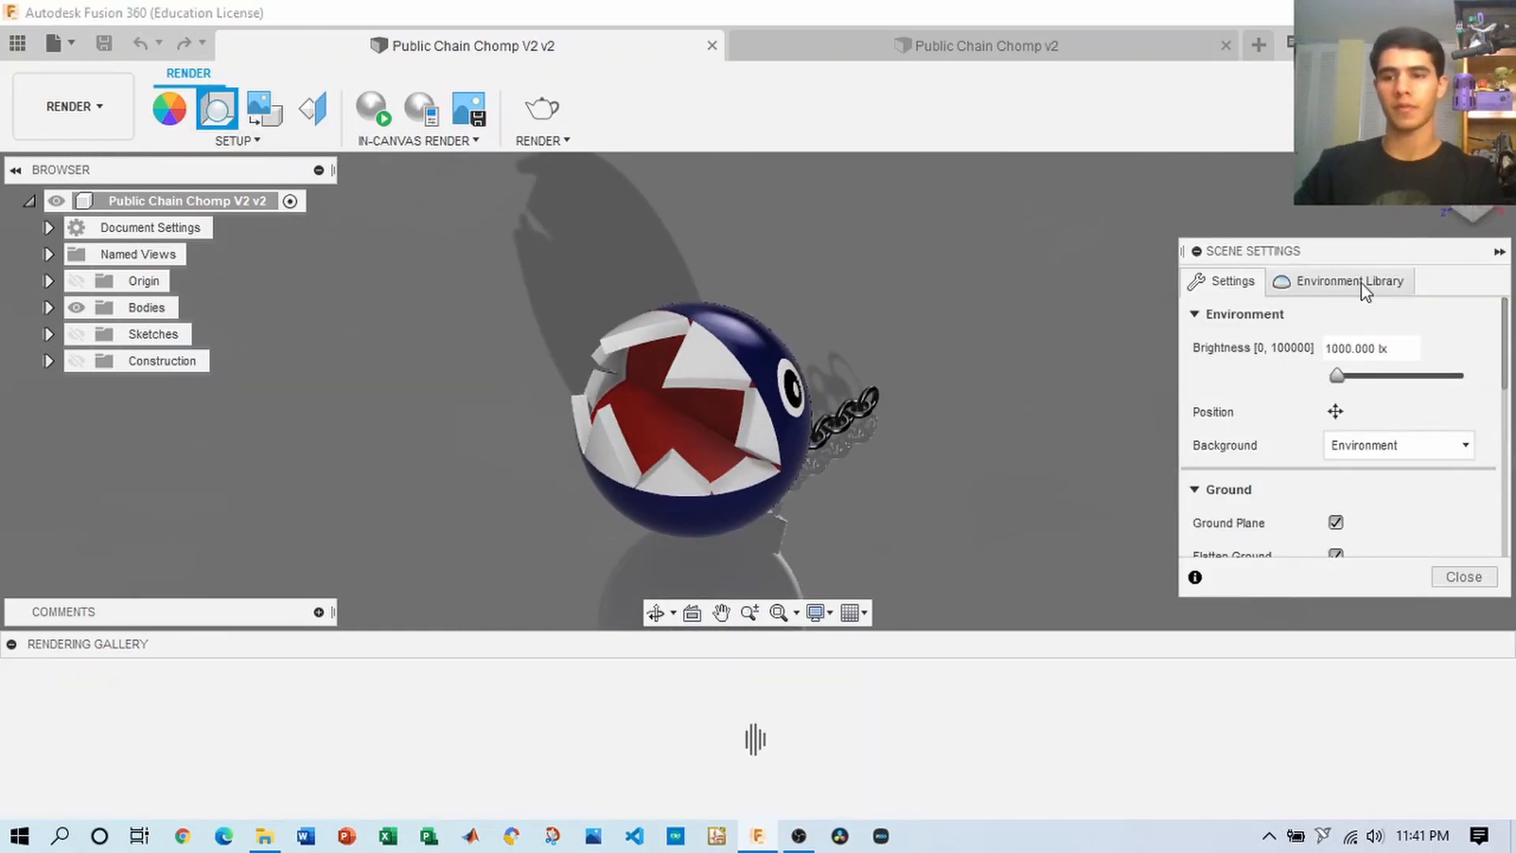
click(1342, 281)
click(1268, 514)
scroll(1268, 513, down, 1)
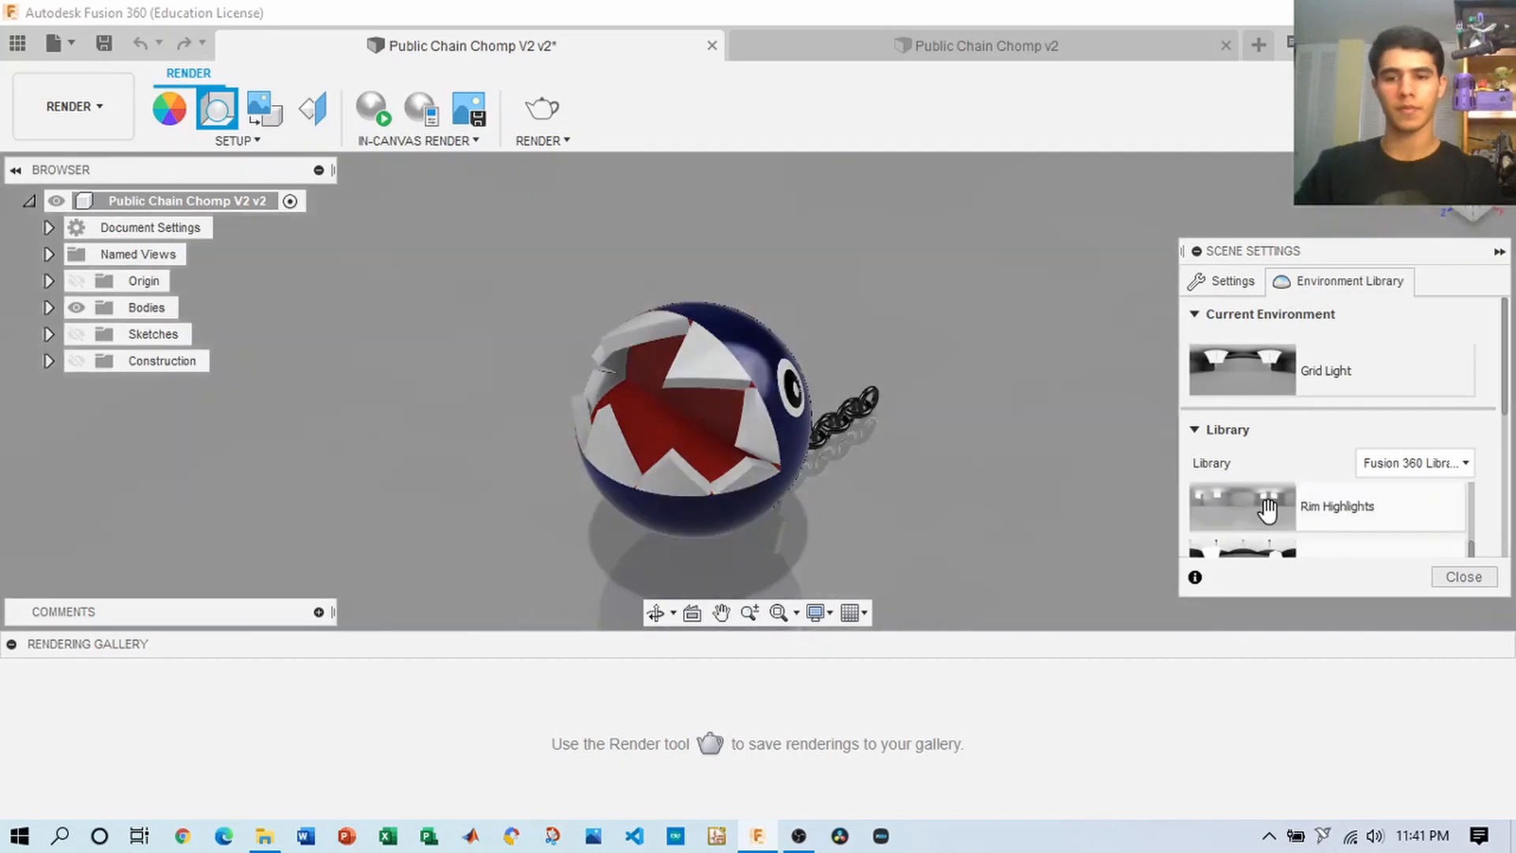
click(1267, 510)
scroll(1267, 510, down, 1)
click(1254, 505)
drag(1472, 190, 1446, 180)
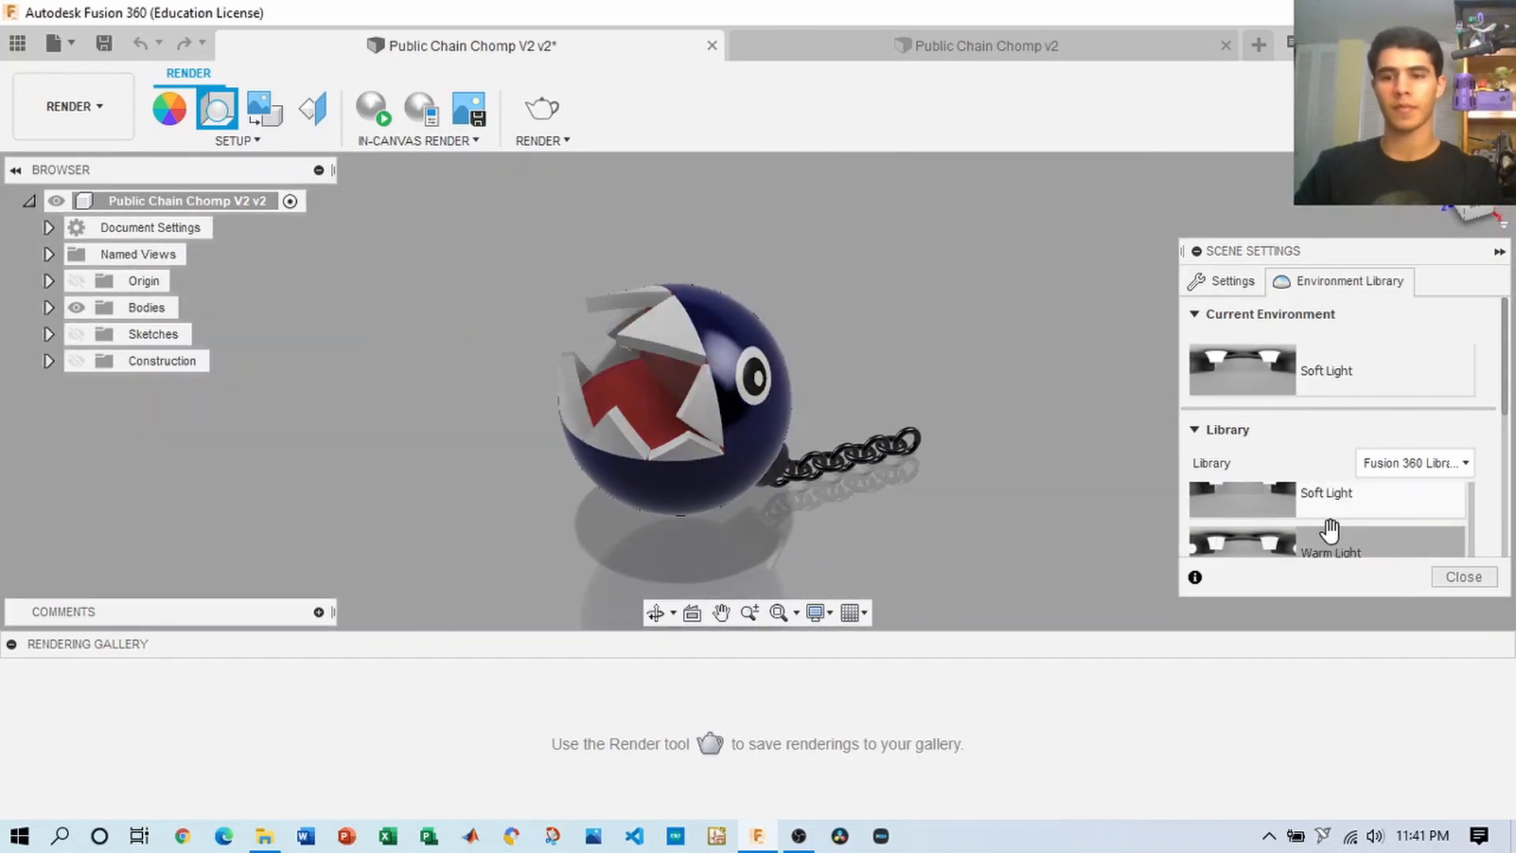
scroll(1279, 513, down, 1)
click(1264, 506)
scroll(846, 387, up, 3)
scroll(1265, 521, up, 2)
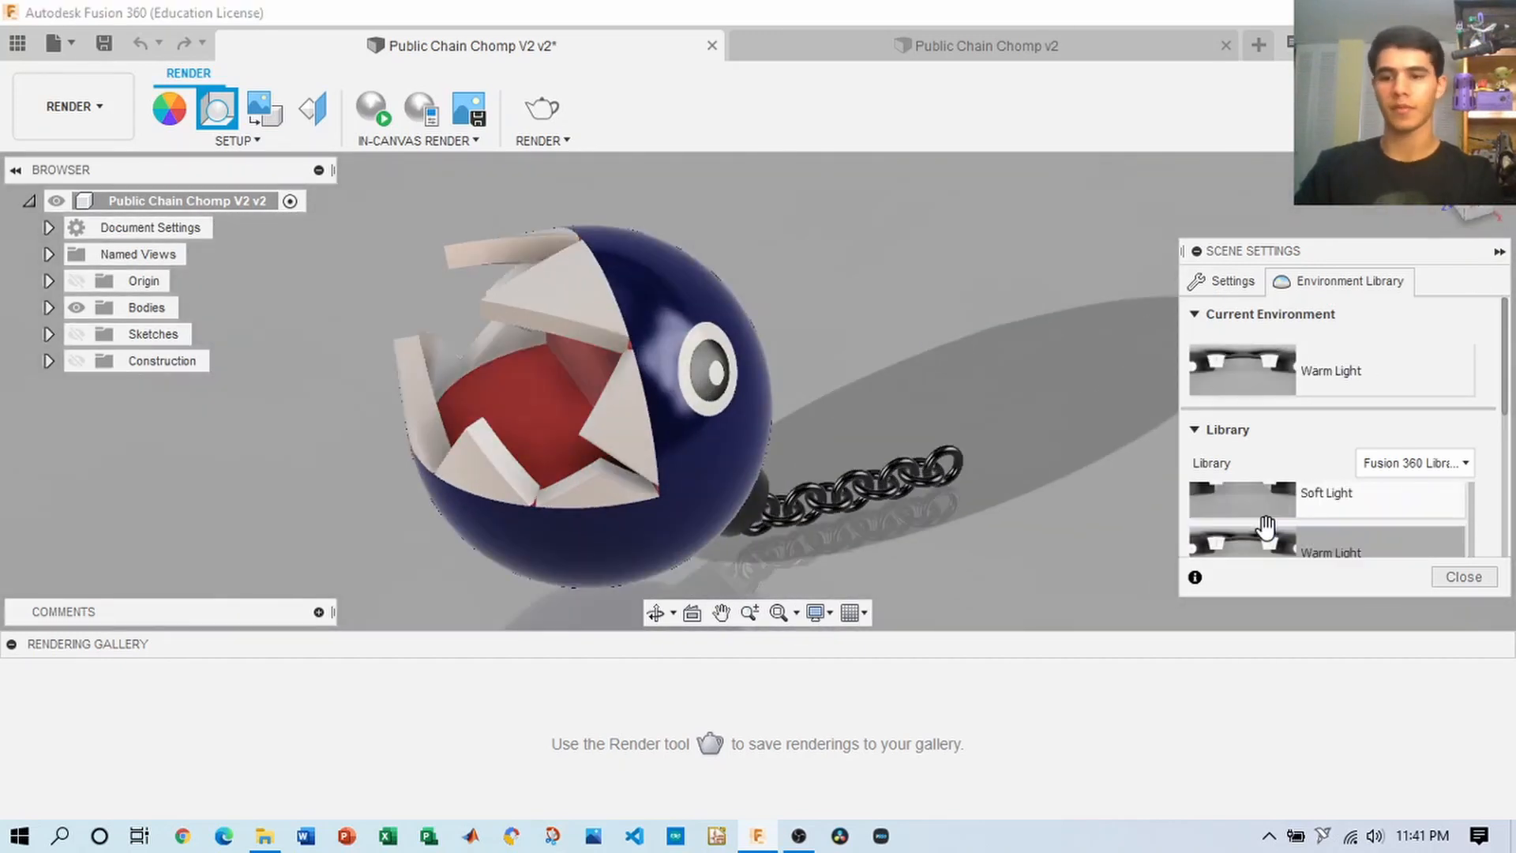
- Preview the Rim Highlights environment, set the scene to Sharp Highlights instead, and close the scene settings
click(1257, 509)
scroll(1263, 514, down, 1)
scroll(1263, 513, up, 1)
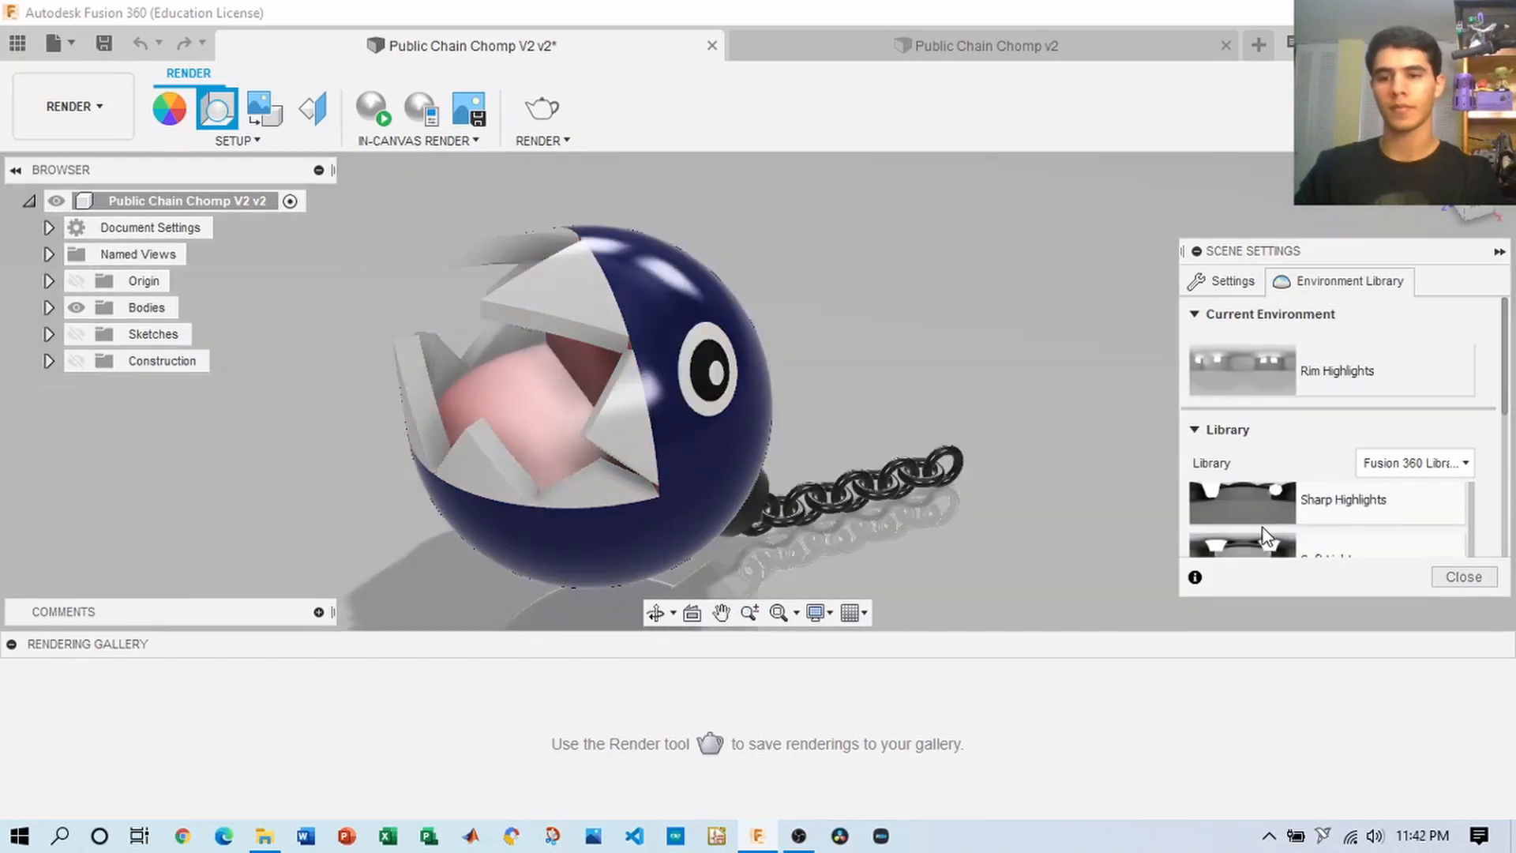
drag(1467, 212, 789, 379)
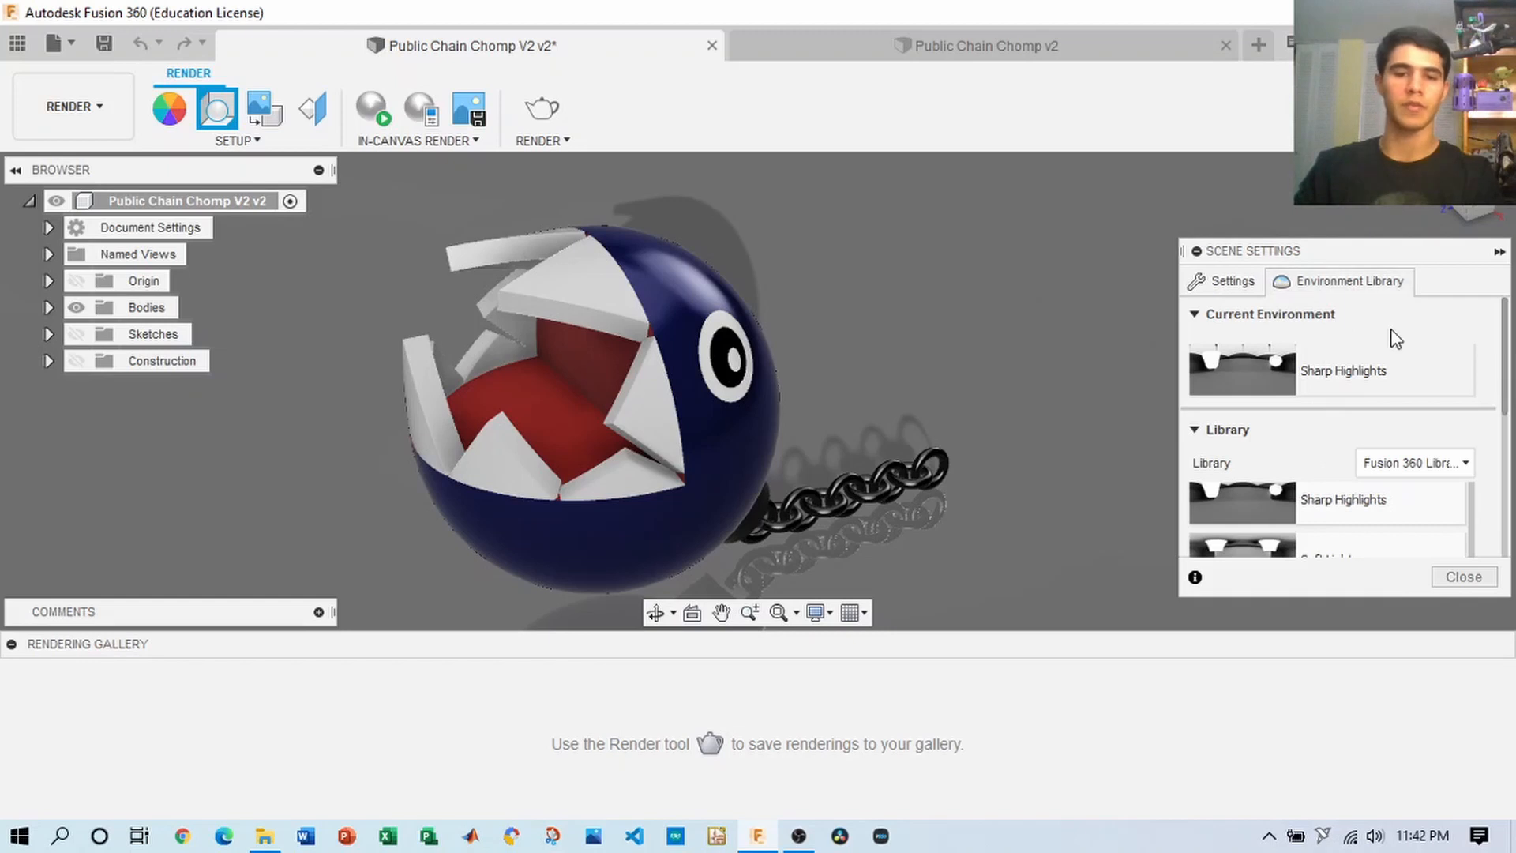
click(1467, 577)
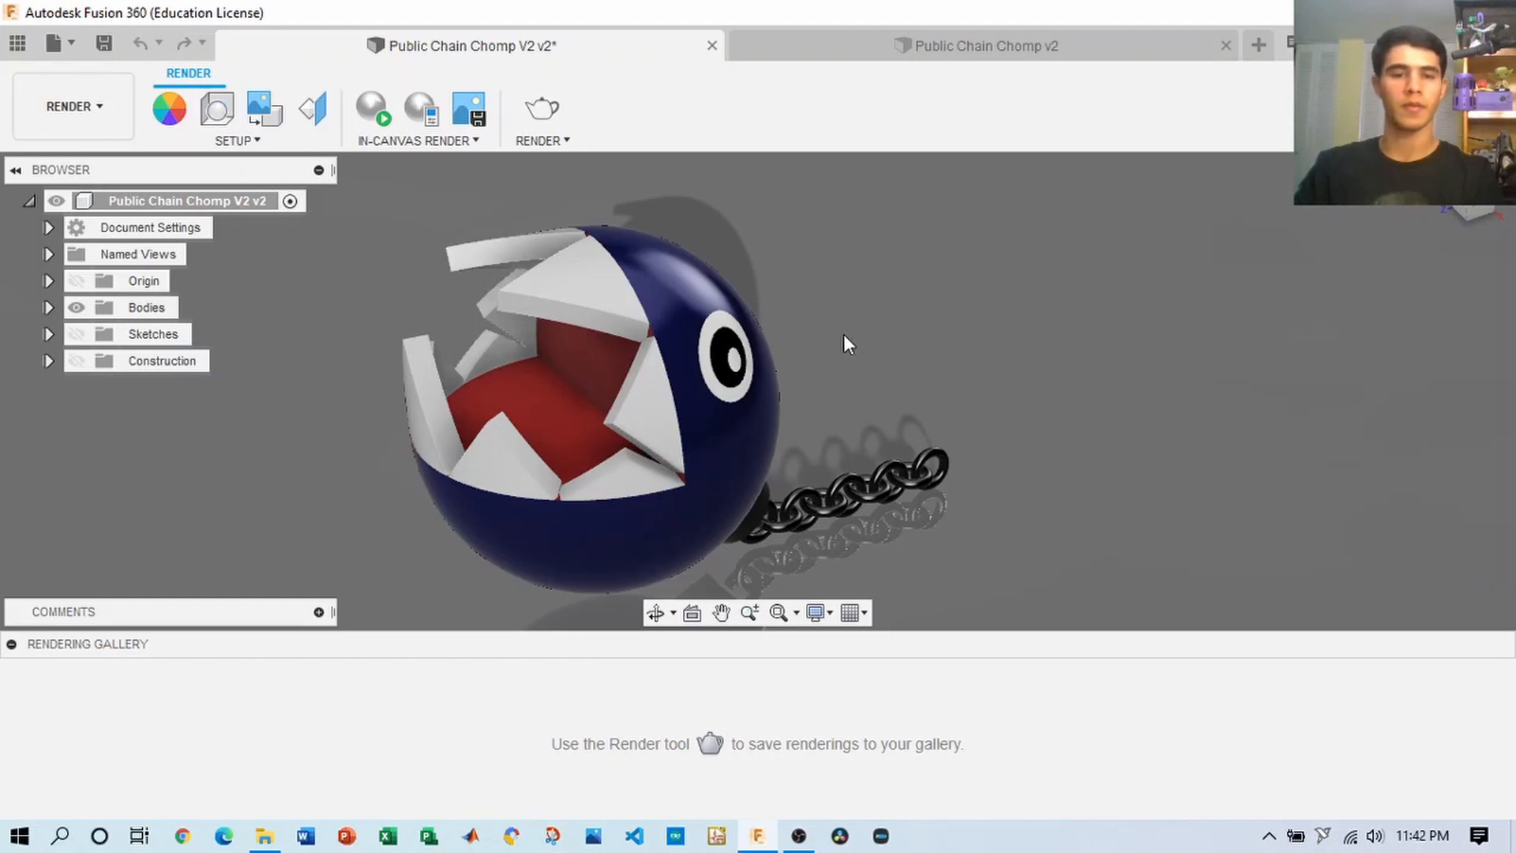
- Start a cloud render of the Chain Chomp at Standard quality with a custom image size of 1366 × 431 px
click(537, 112)
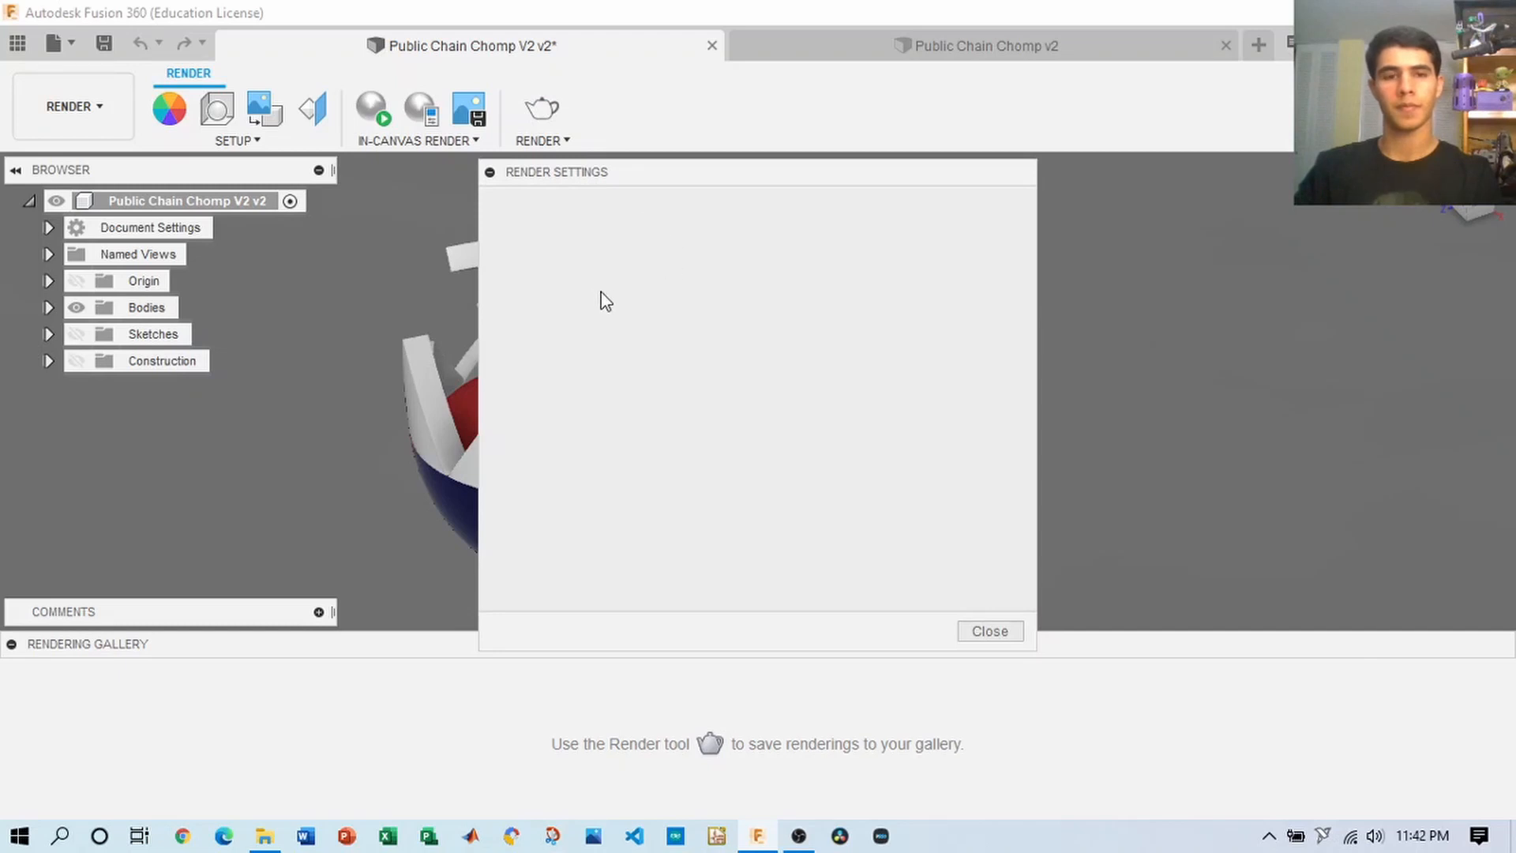
click(641, 505)
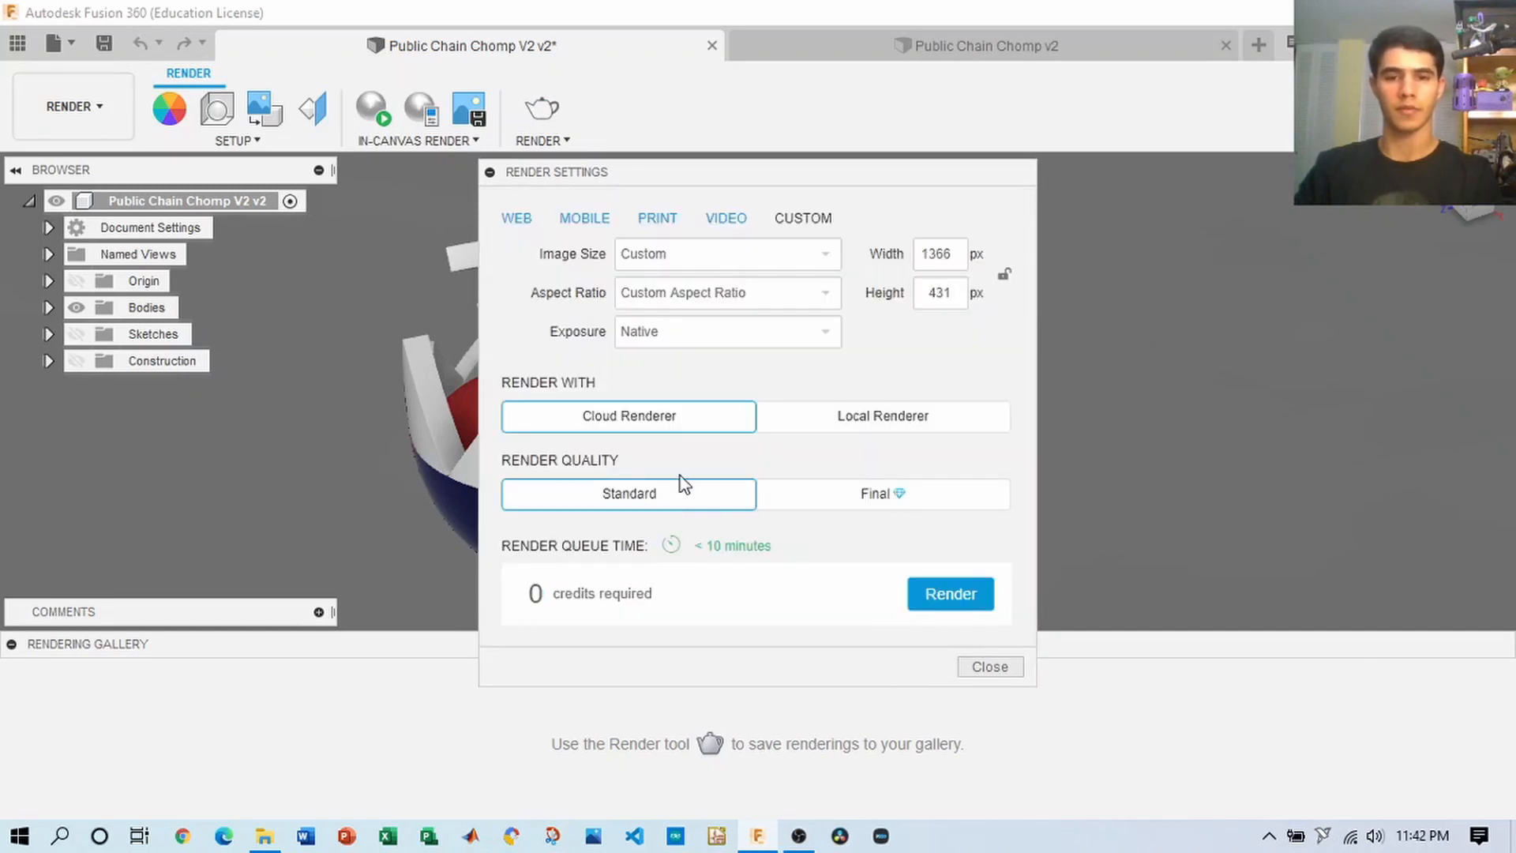
click(965, 604)
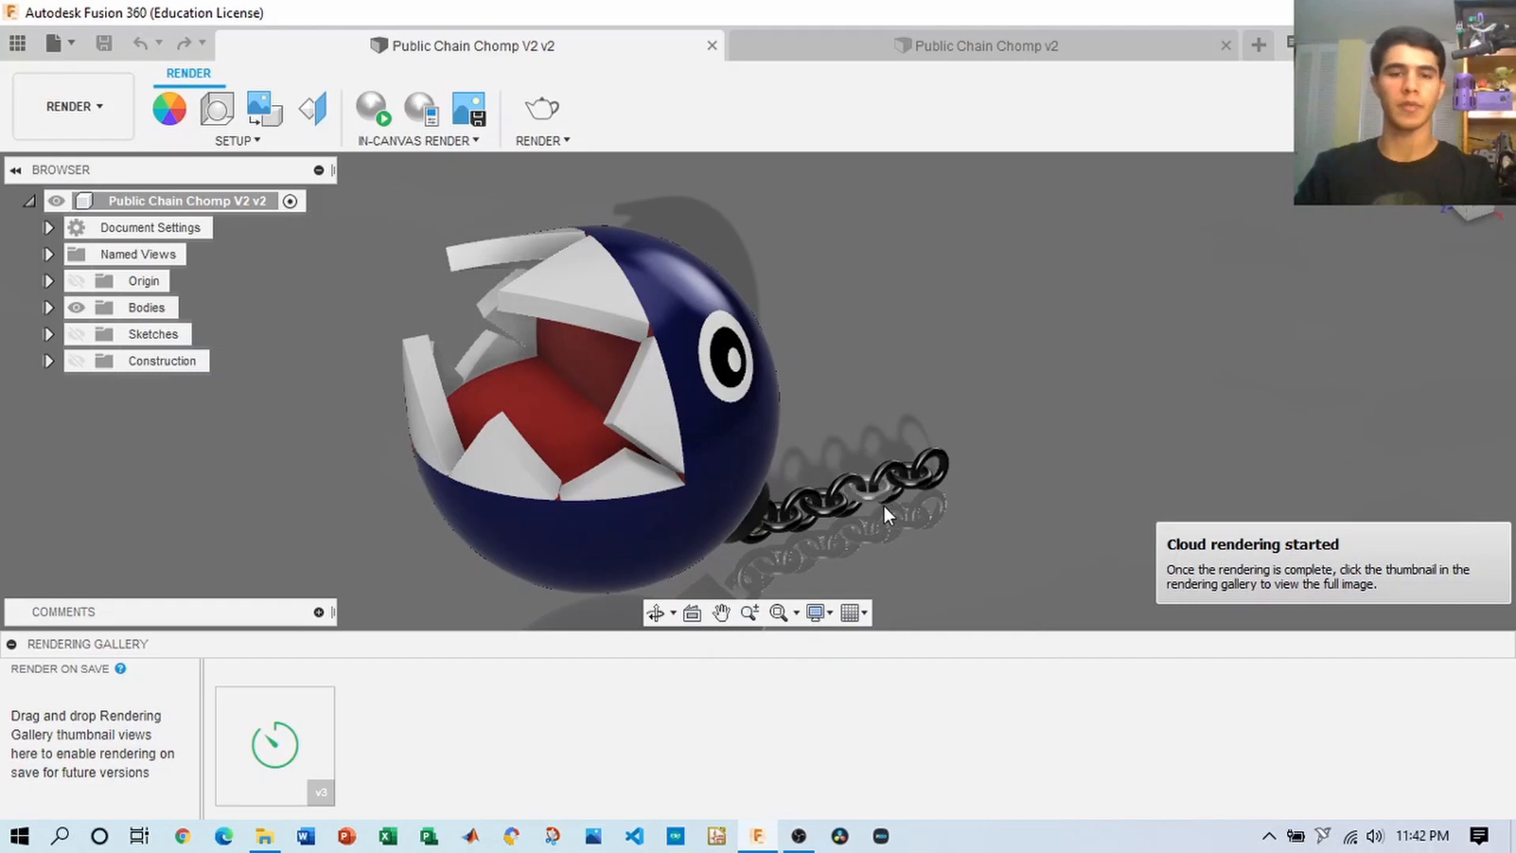
- Submit a second Standard-quality cloud render of the model with the same image size and close the render settings
middle_drag(801, 478, 904, 462)
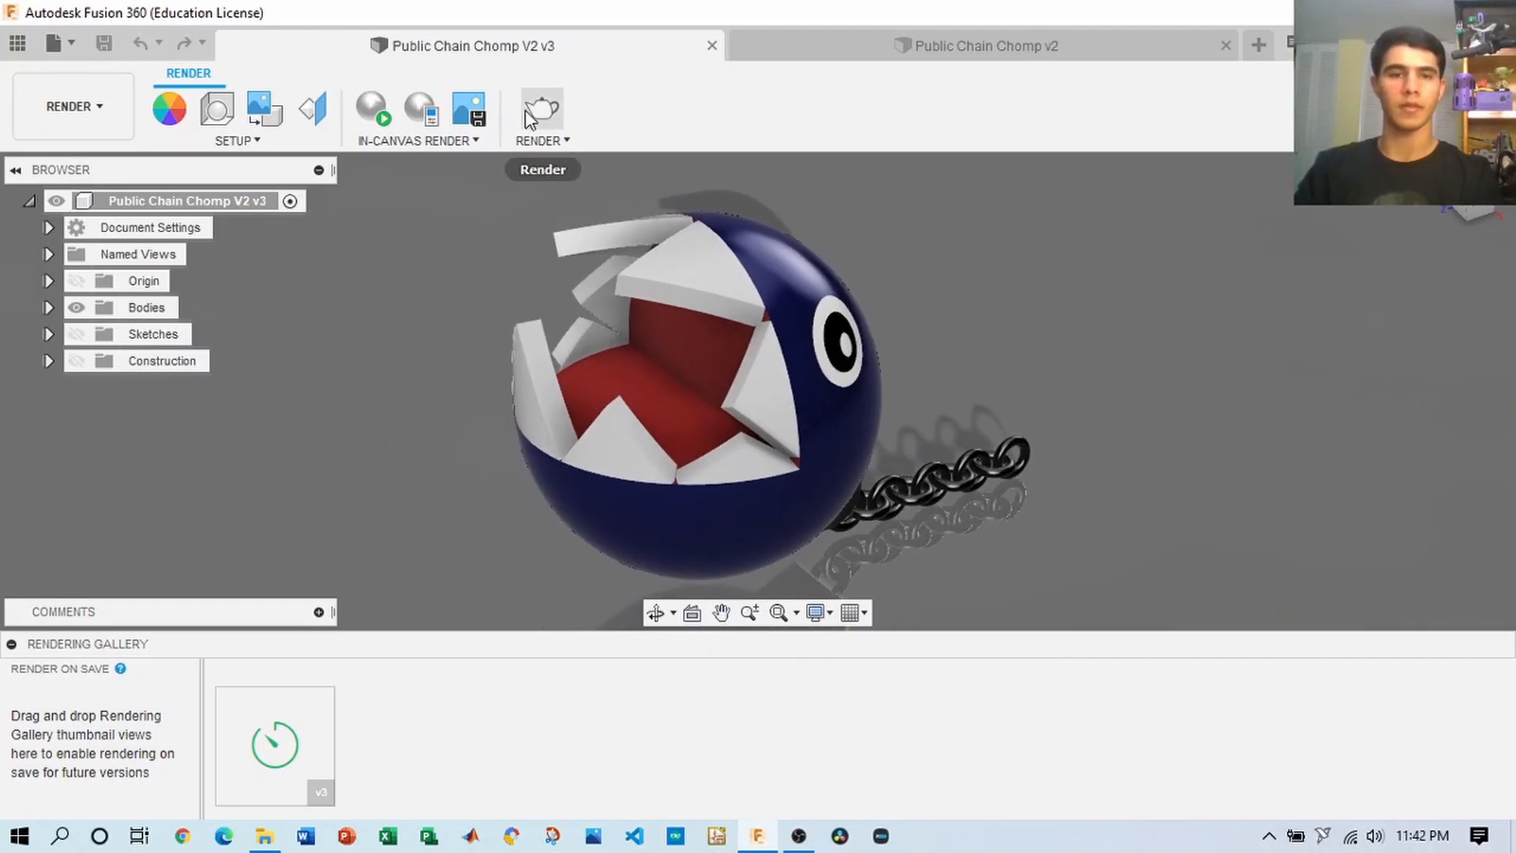
click(542, 108)
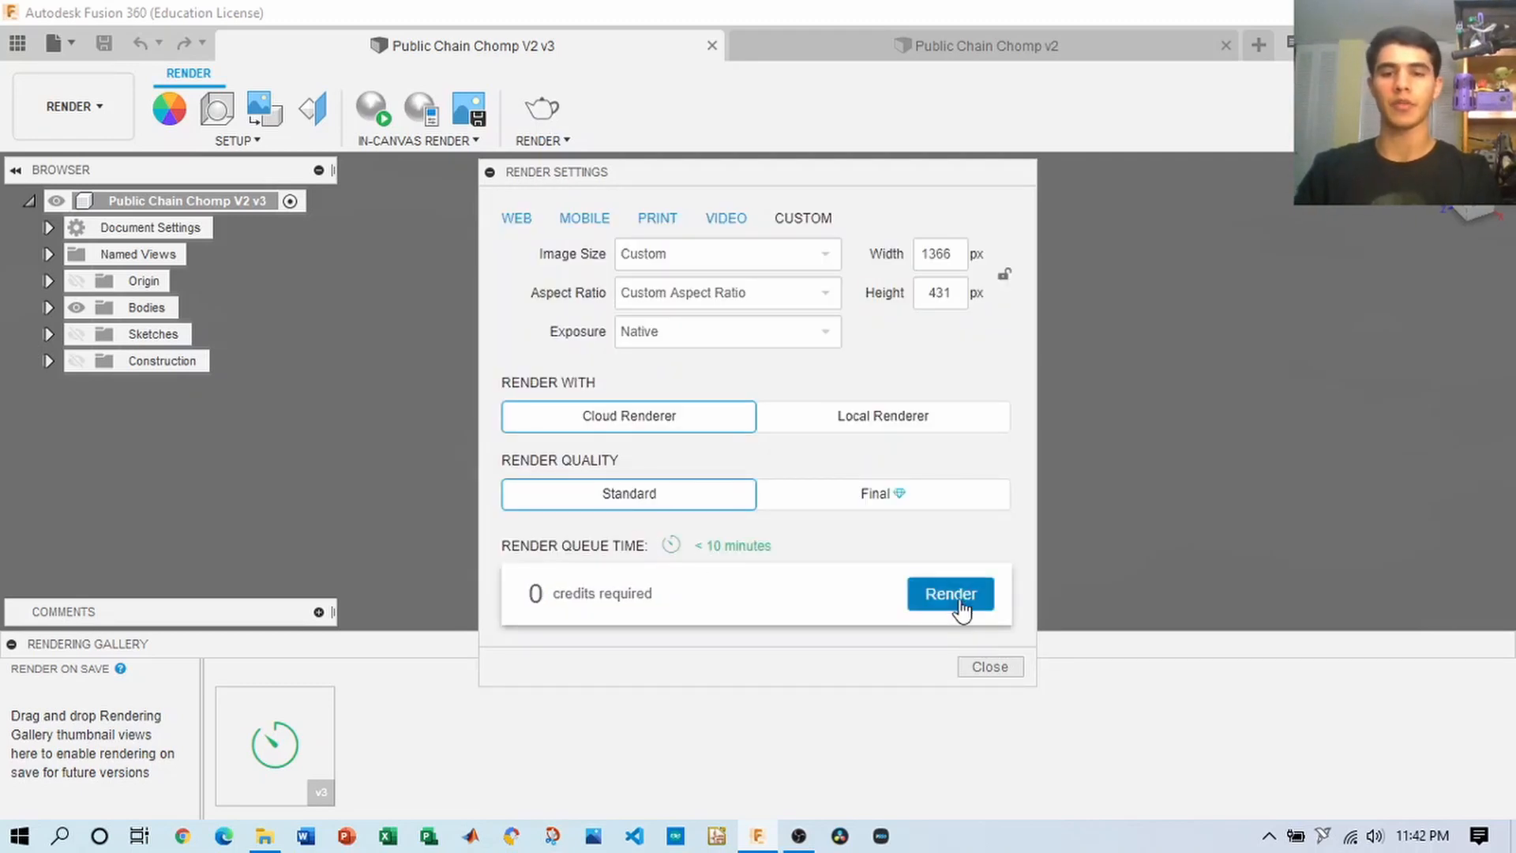
click(959, 600)
click(1002, 671)
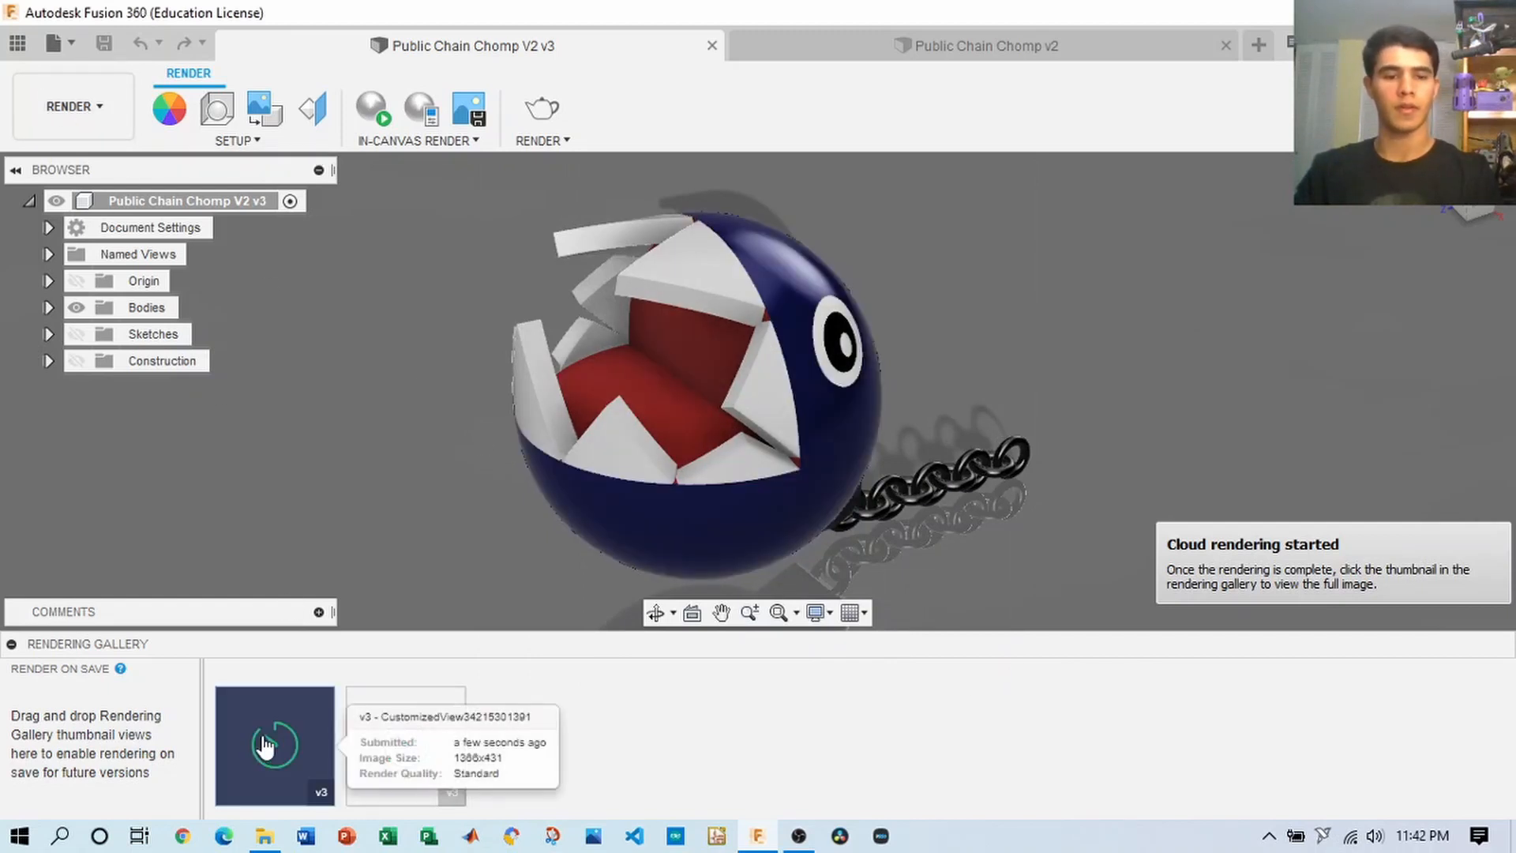
- Capture the canvas as an image at the current document window size, with anti-aliasing on and a non-transparent background
click(21, 45)
click(427, 42)
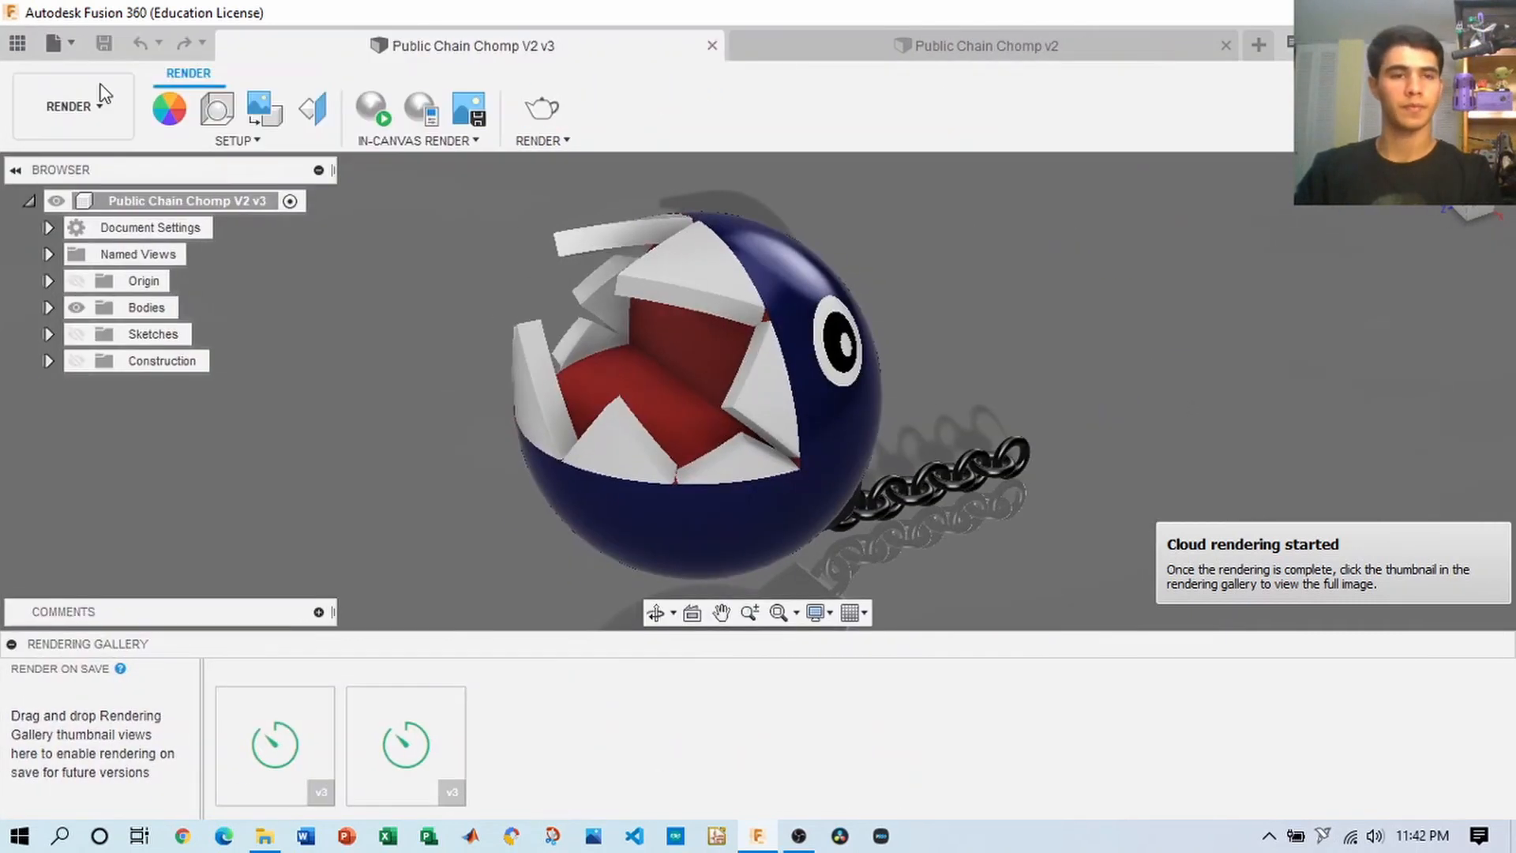
click(53, 44)
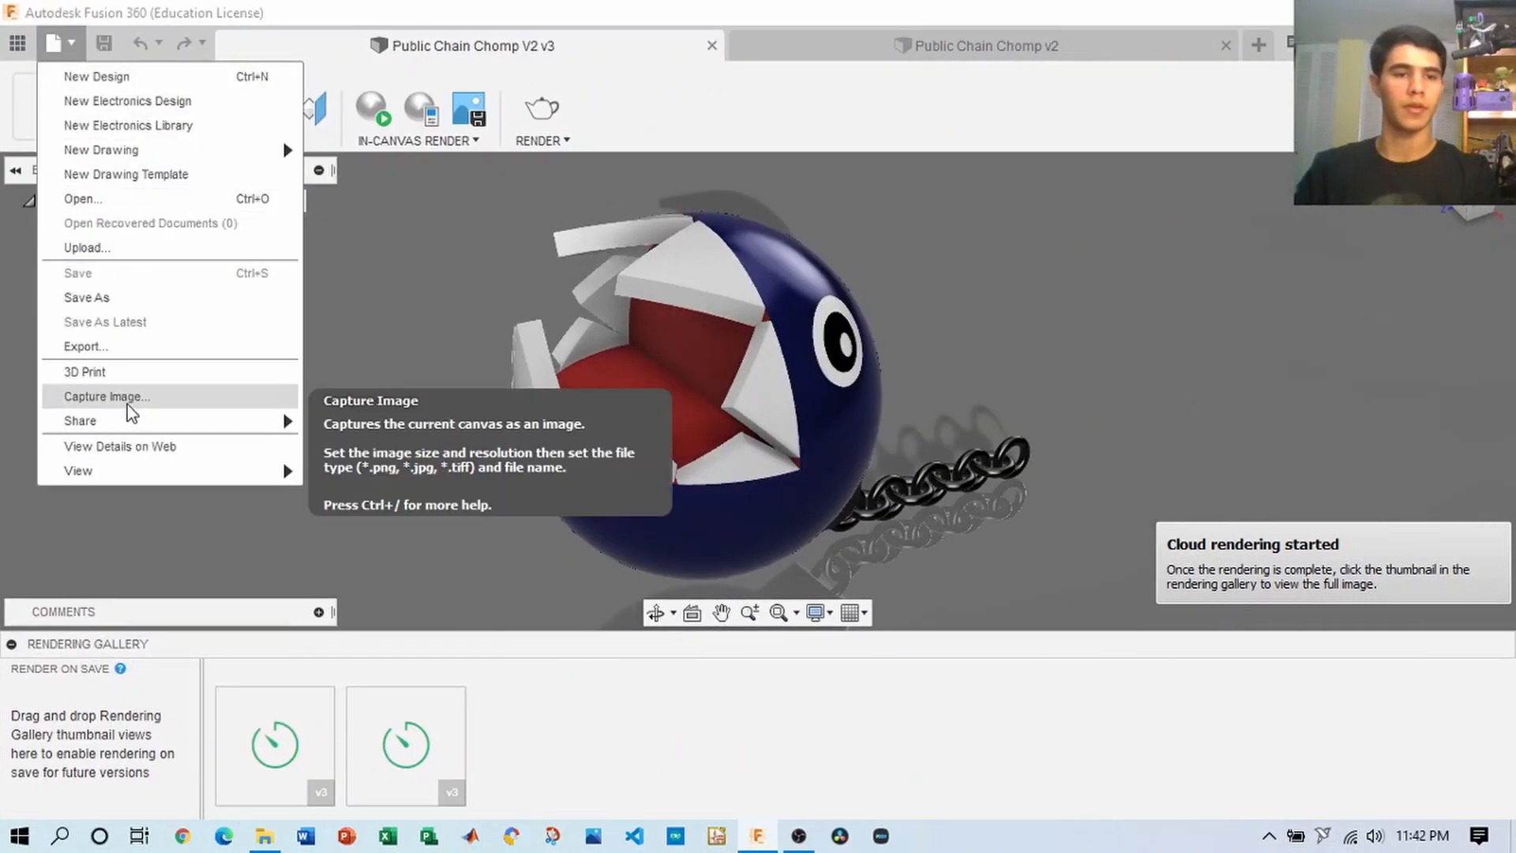
click(126, 404)
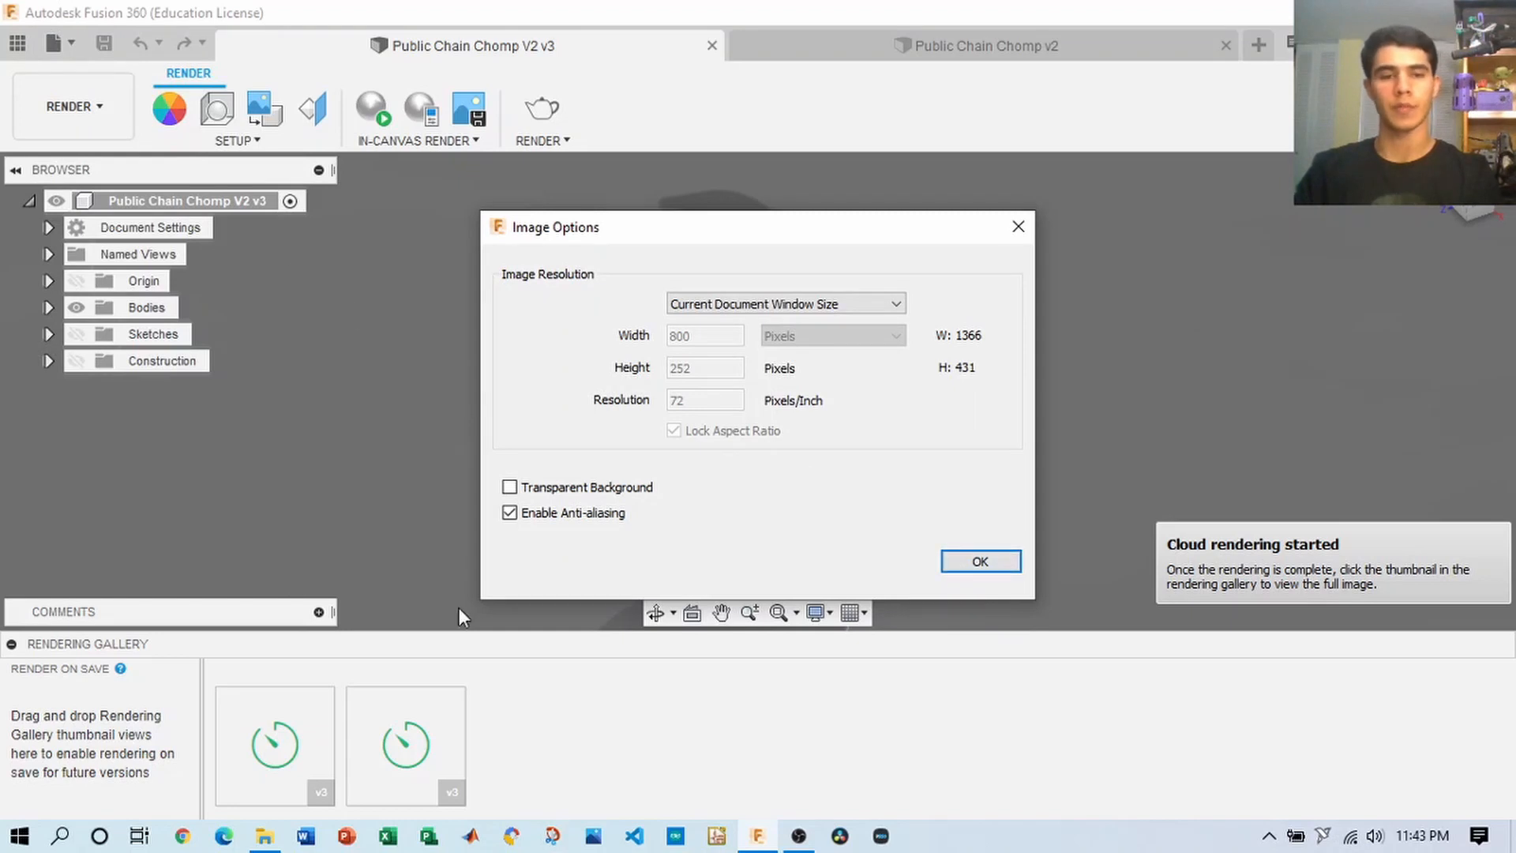
click(980, 562)
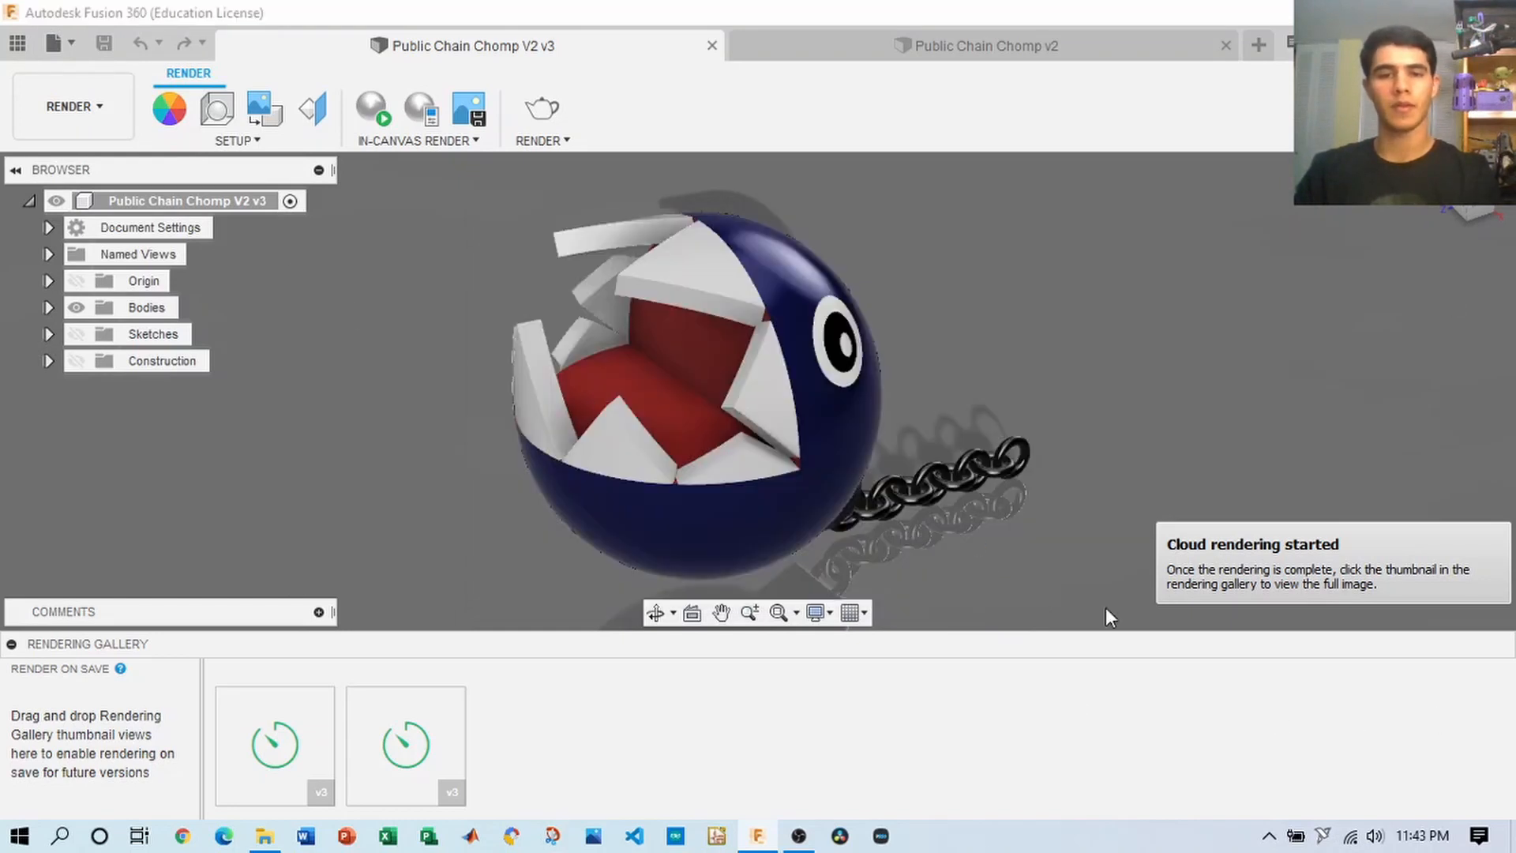
click(1097, 609)
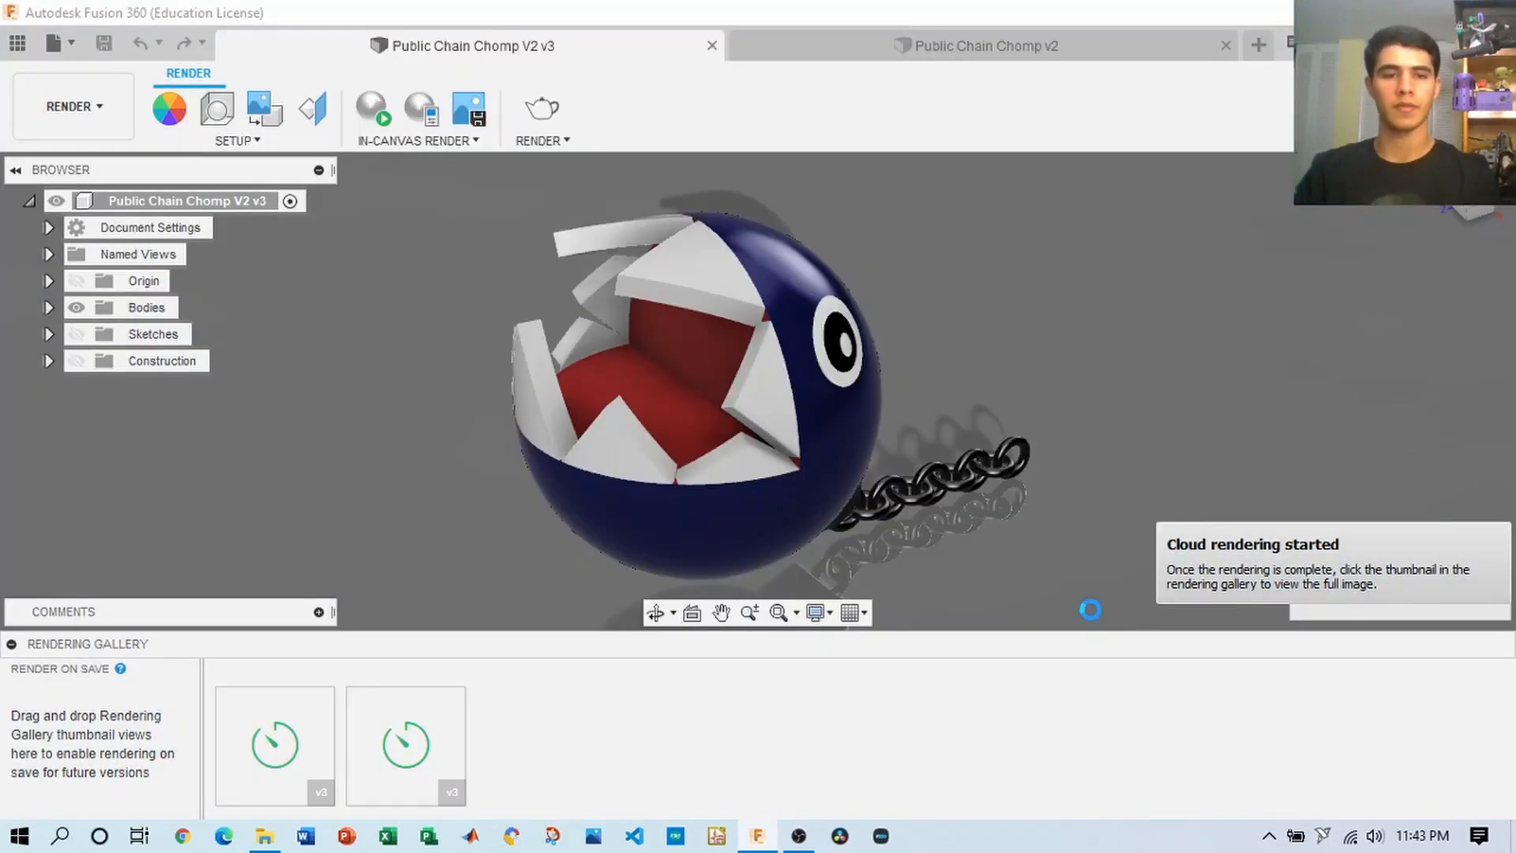